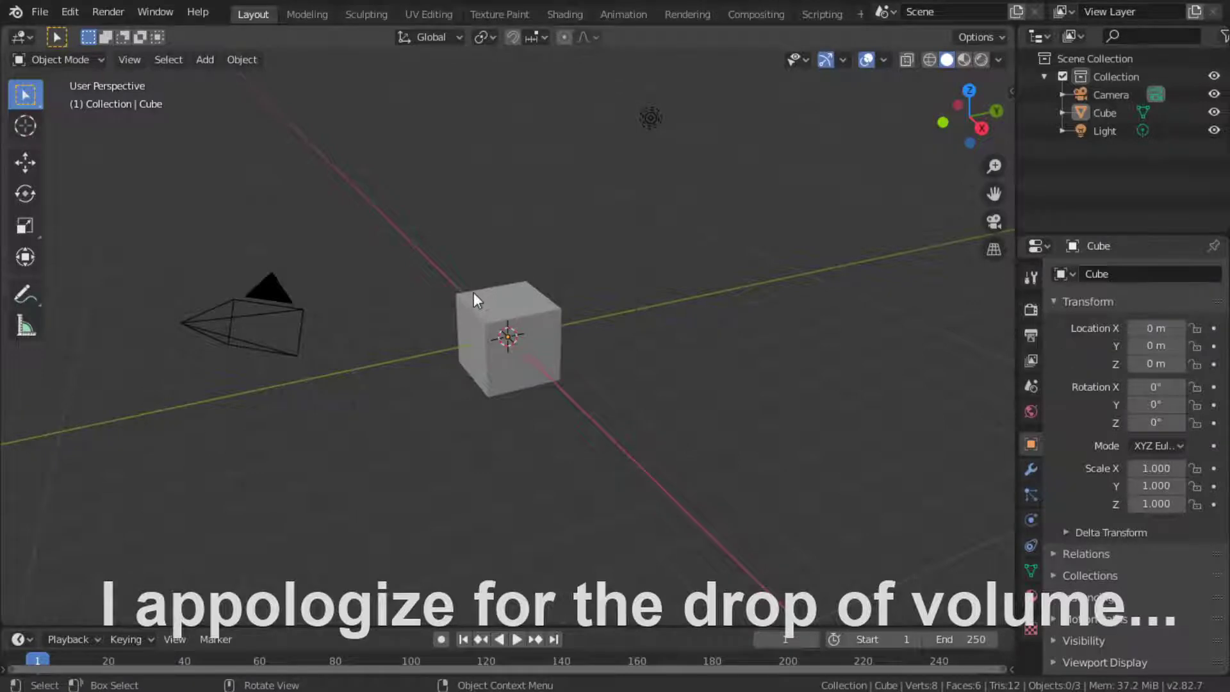
Delete all default scene objects and add a Bezier curve at the world origin.
key(a)
key(Delete)
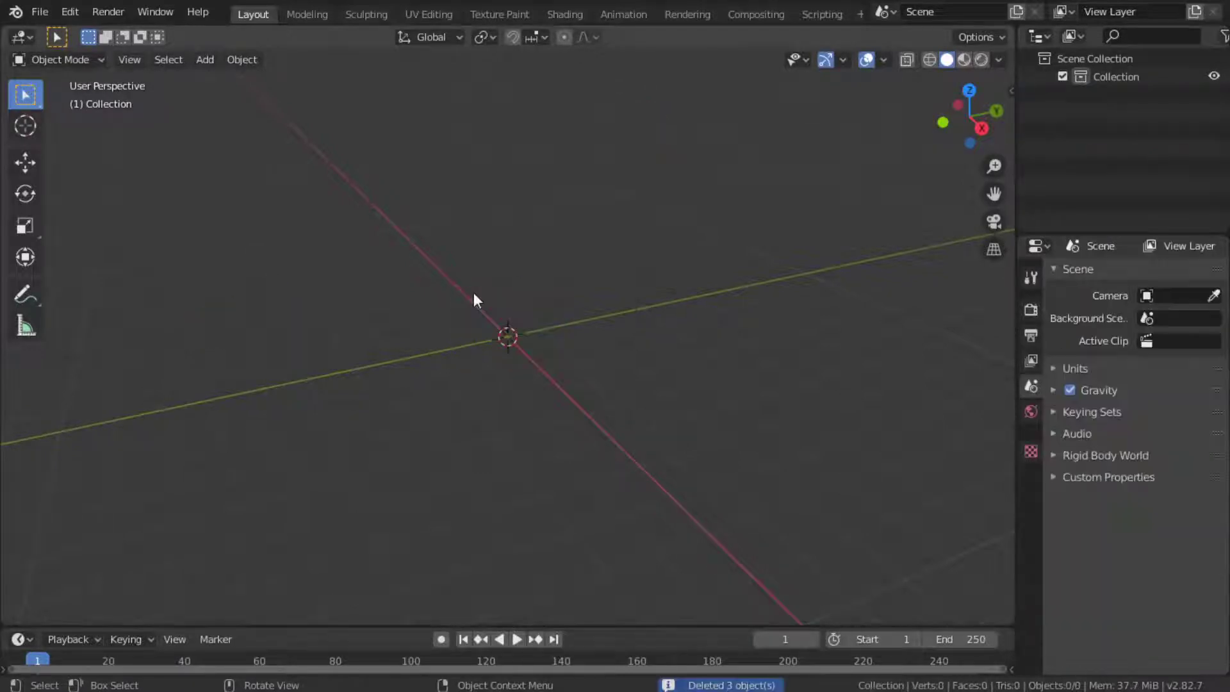
key(shift+a)
mouse_move(474, 294)
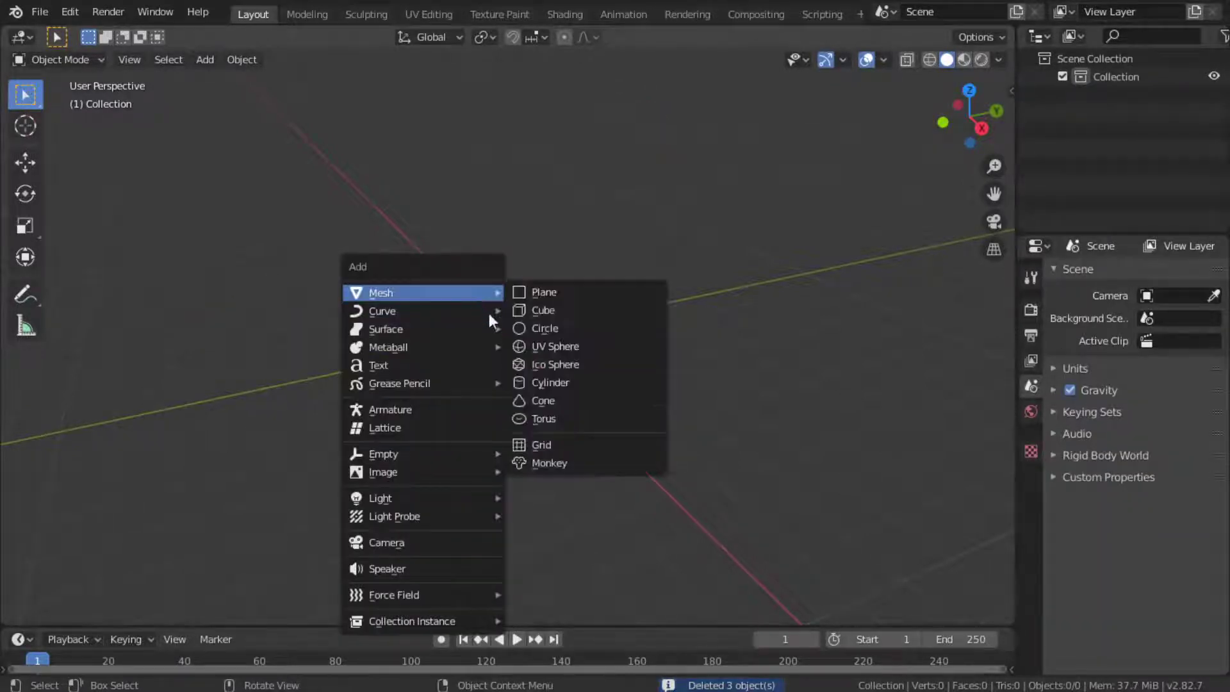
click(529, 310)
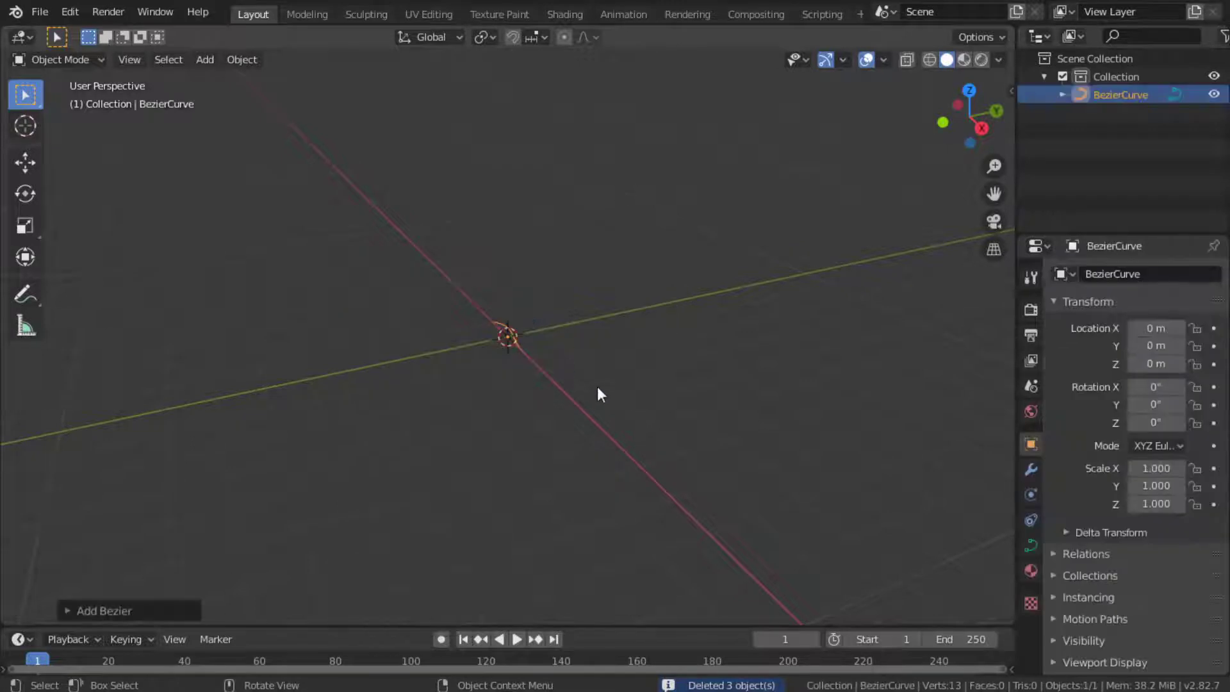
Rotate the Bezier curve 90° about the global X axis and 270° about the global Y axis.
scroll(597, 386, up, 4)
alt+middle_drag(597, 386, 551, 346)
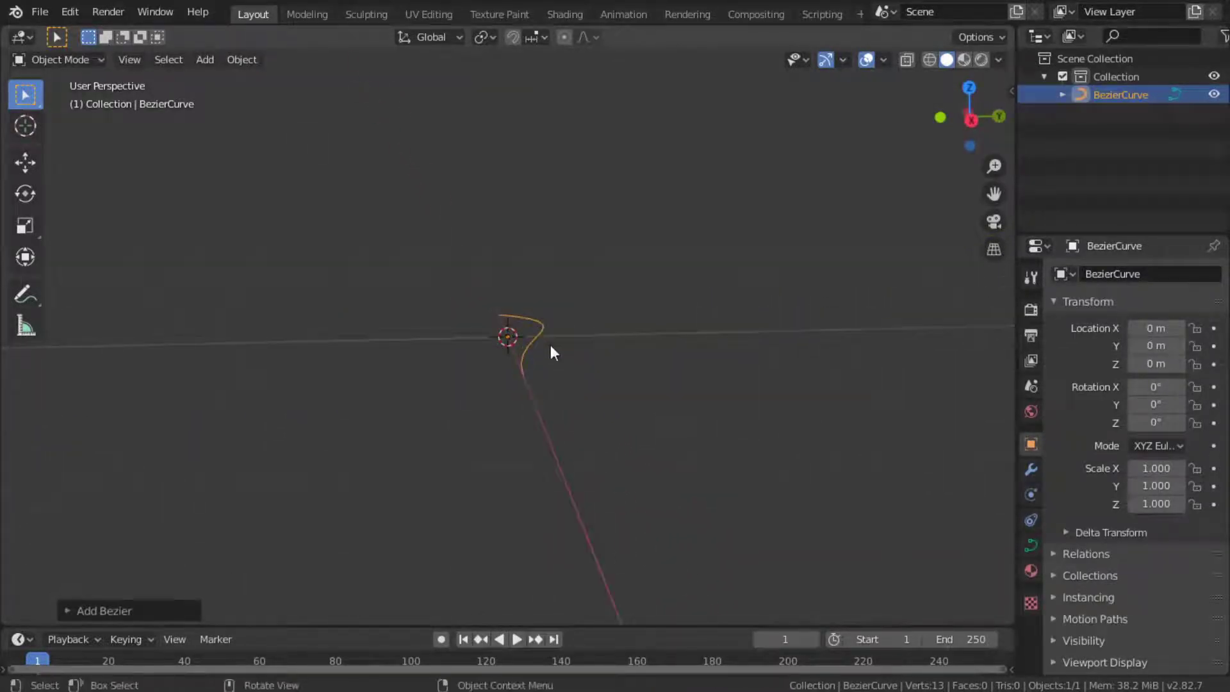
key(r)
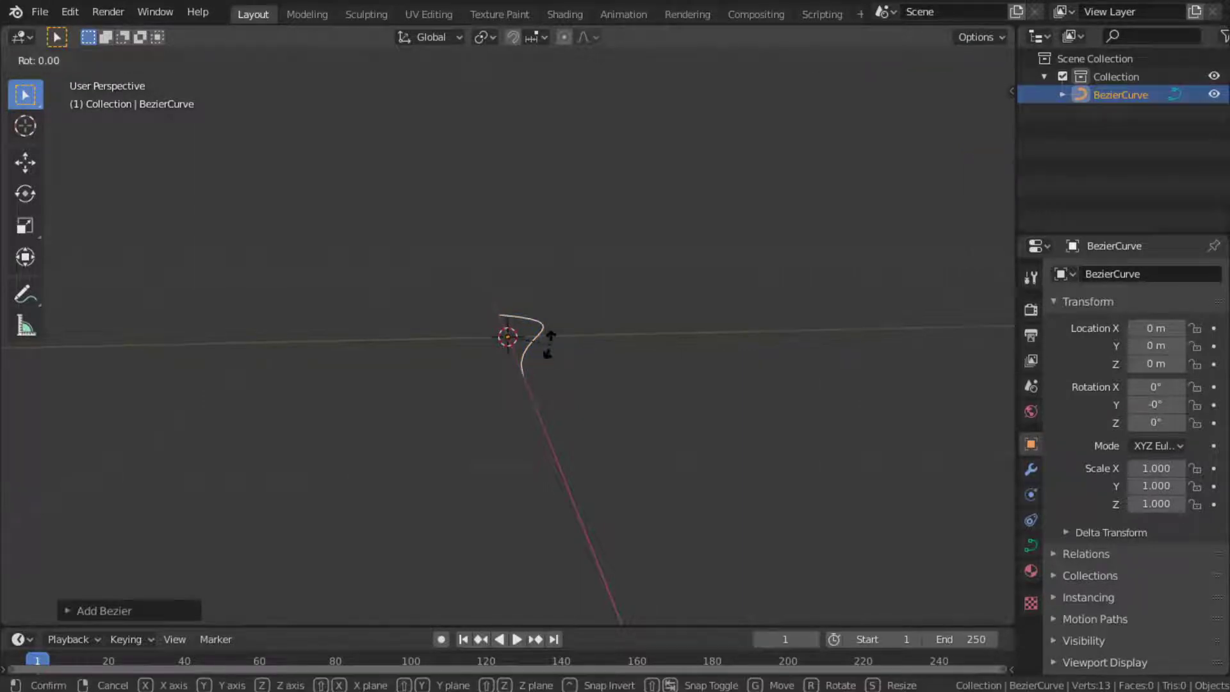
text(x)
text(90)
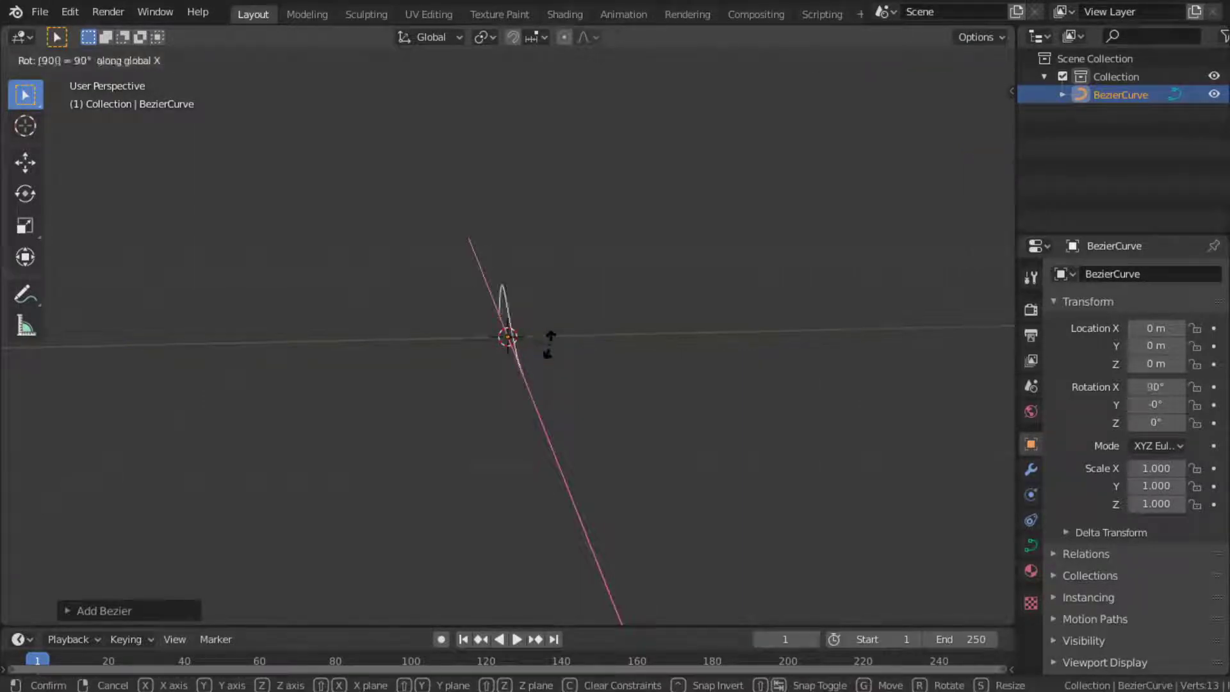
key(Return)
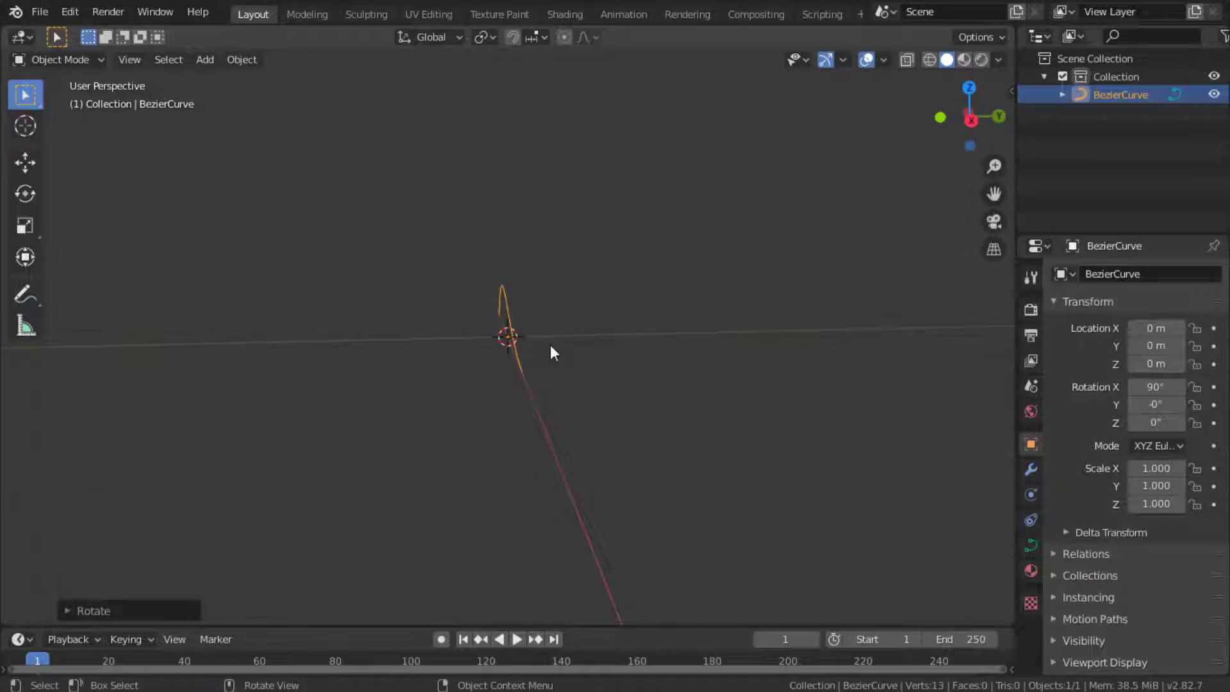
key(r)
key(y)
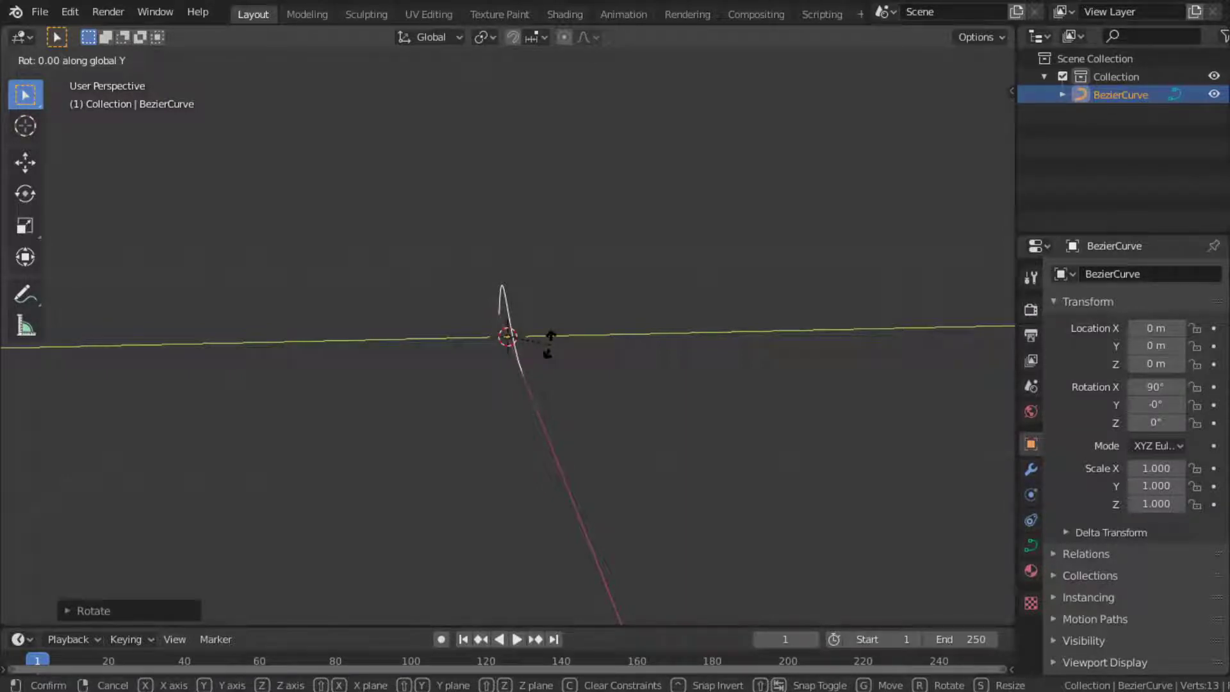
text(270)
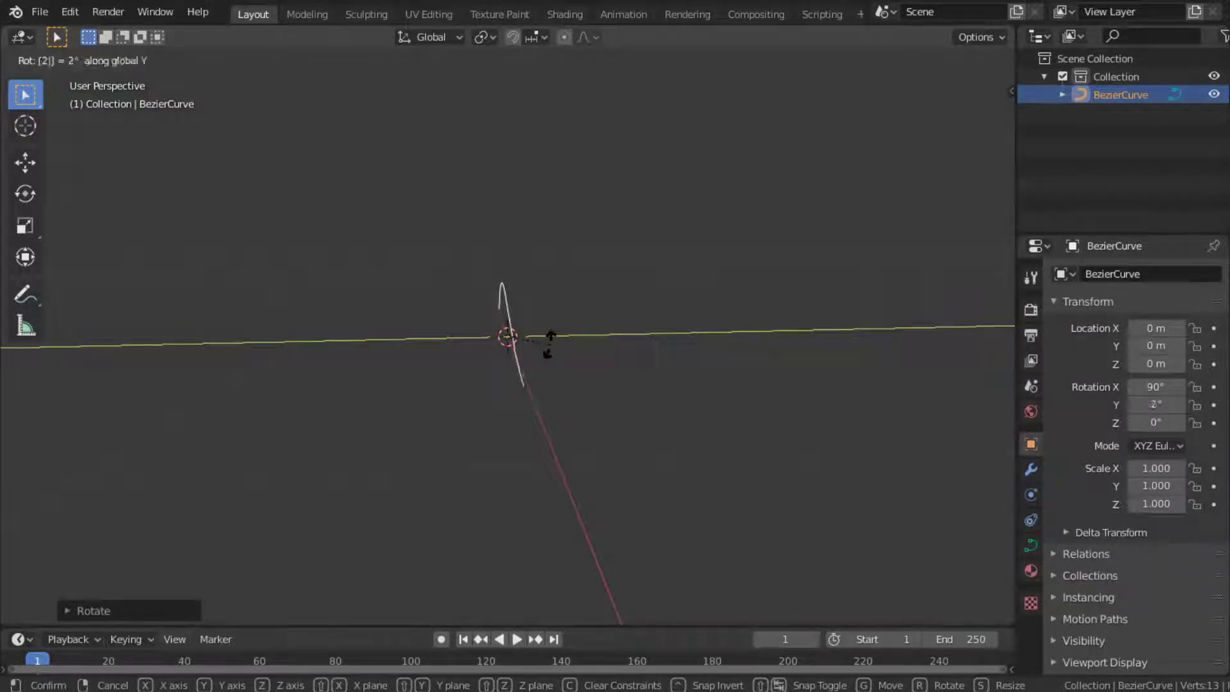
key(Return)
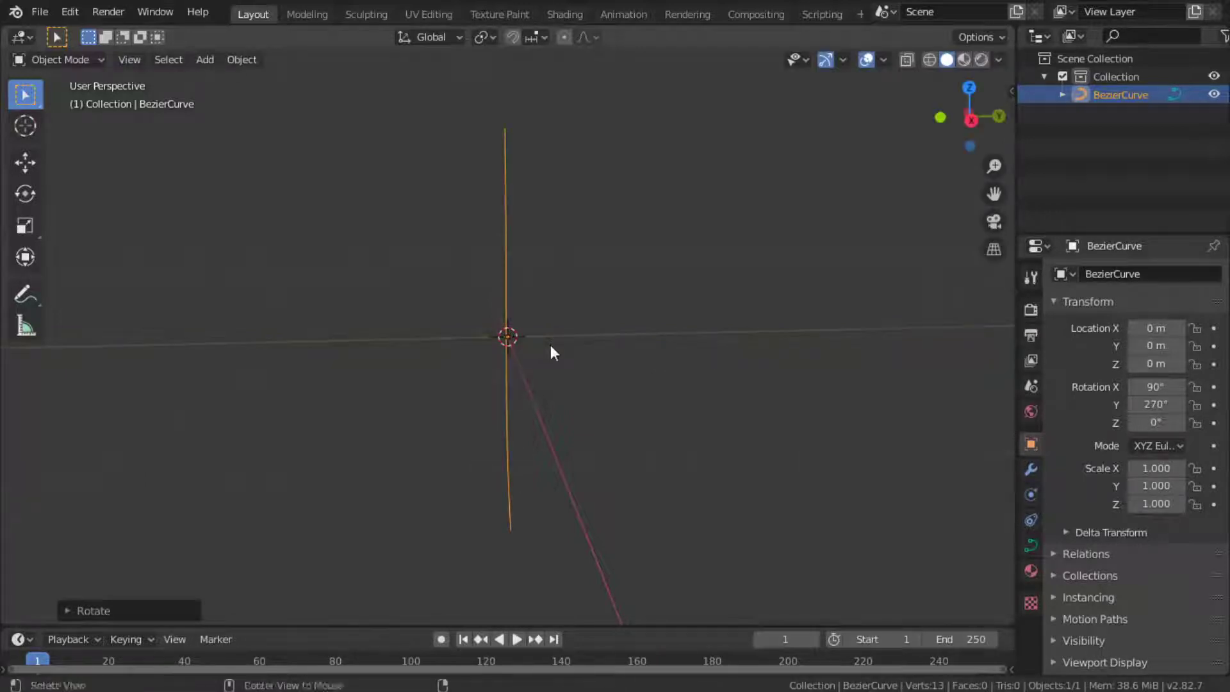
Move the curve in the front view to about X 0.24 m and Z 0.41 m.
middle_drag(551, 345, 729, 324)
key(KP_1)
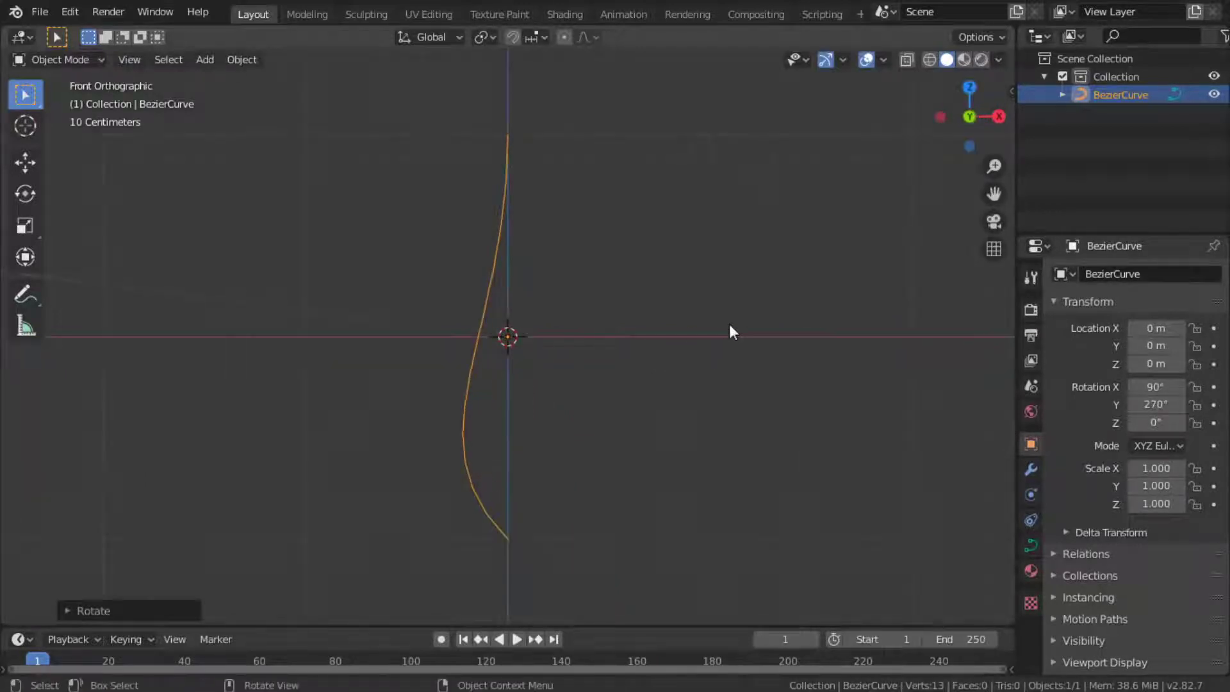
key(g)
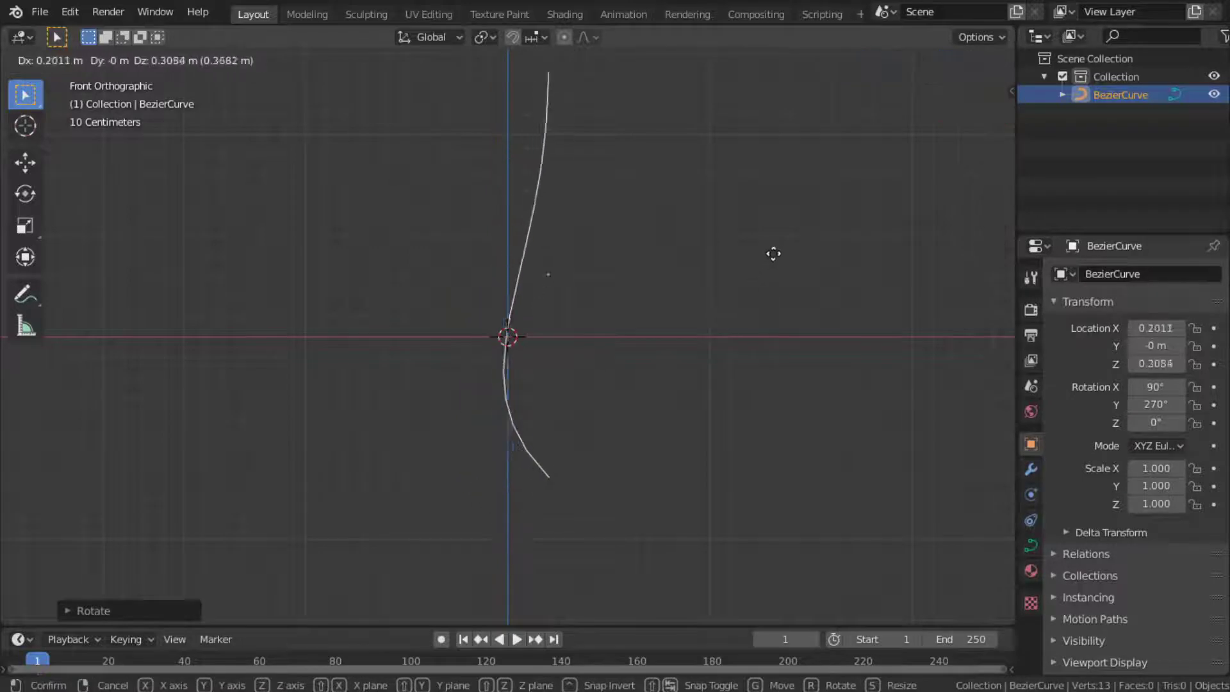
click(777, 241)
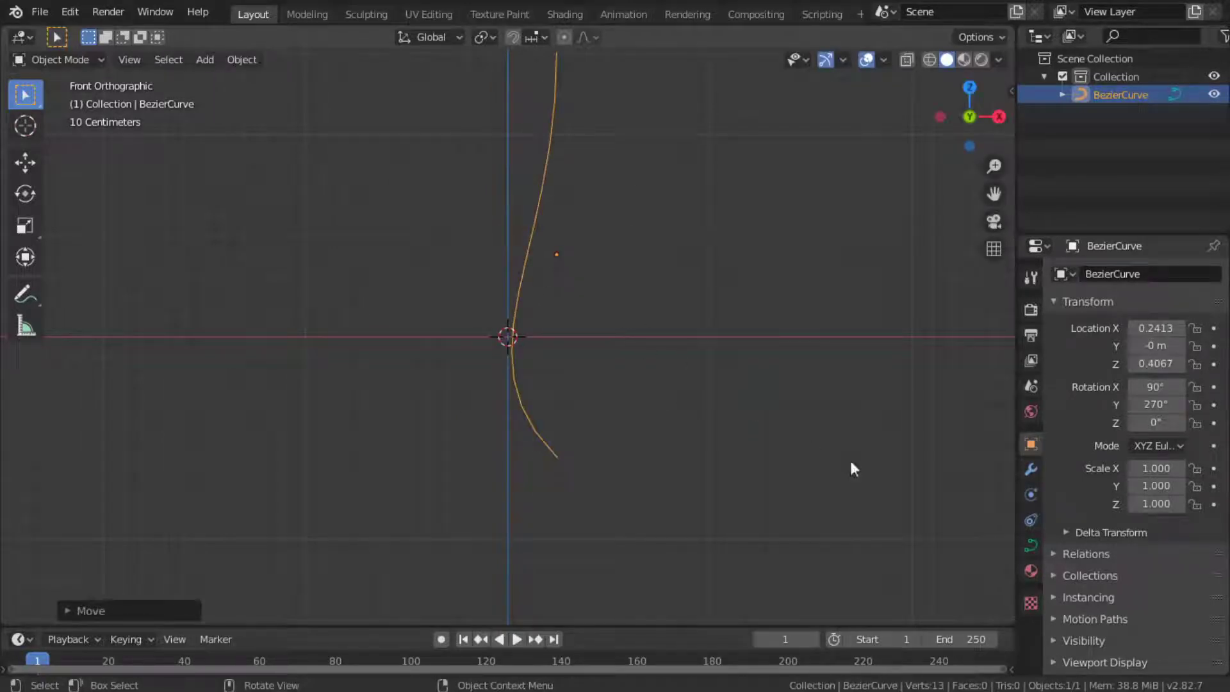
Scale the Bezier curve uniformly by a factor of 0.34.
key(n)
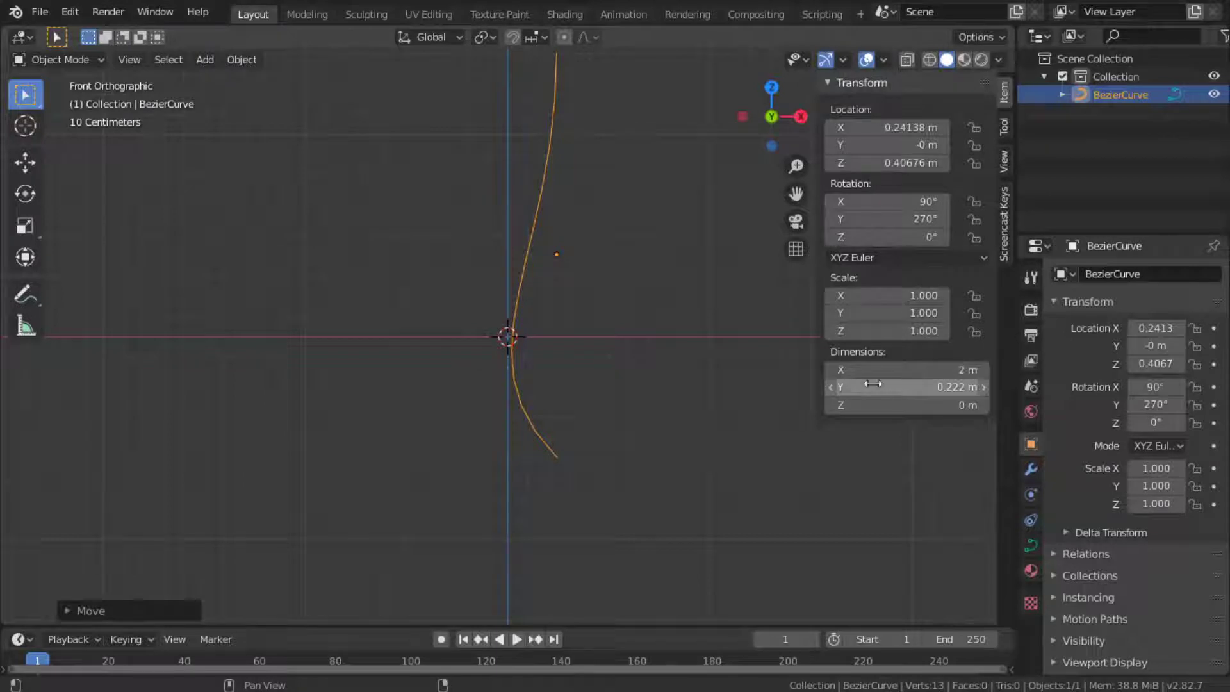
scroll(589, 336, down, 2)
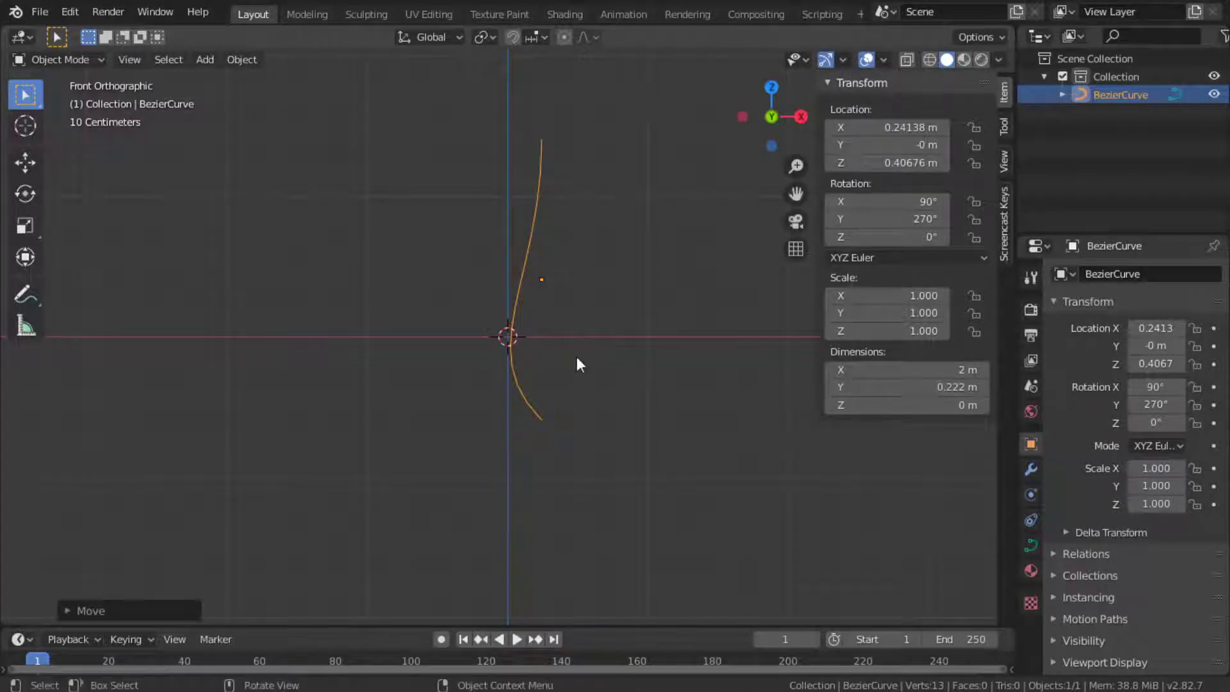
key(s)
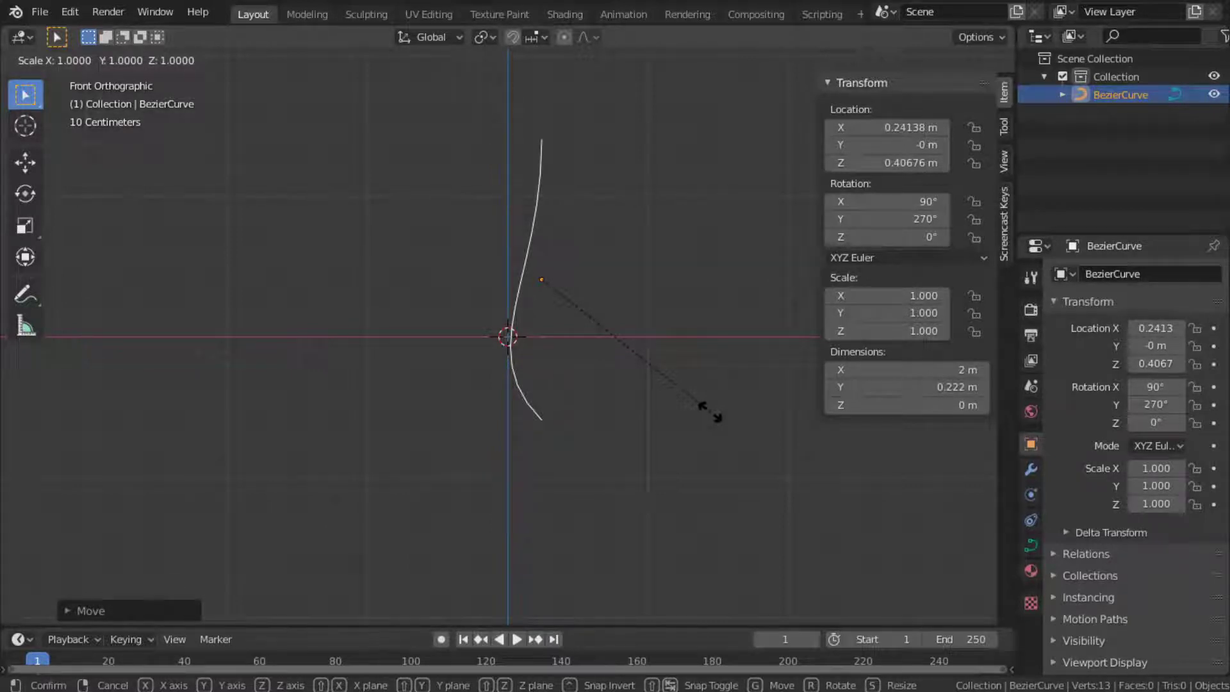
text(0.34)
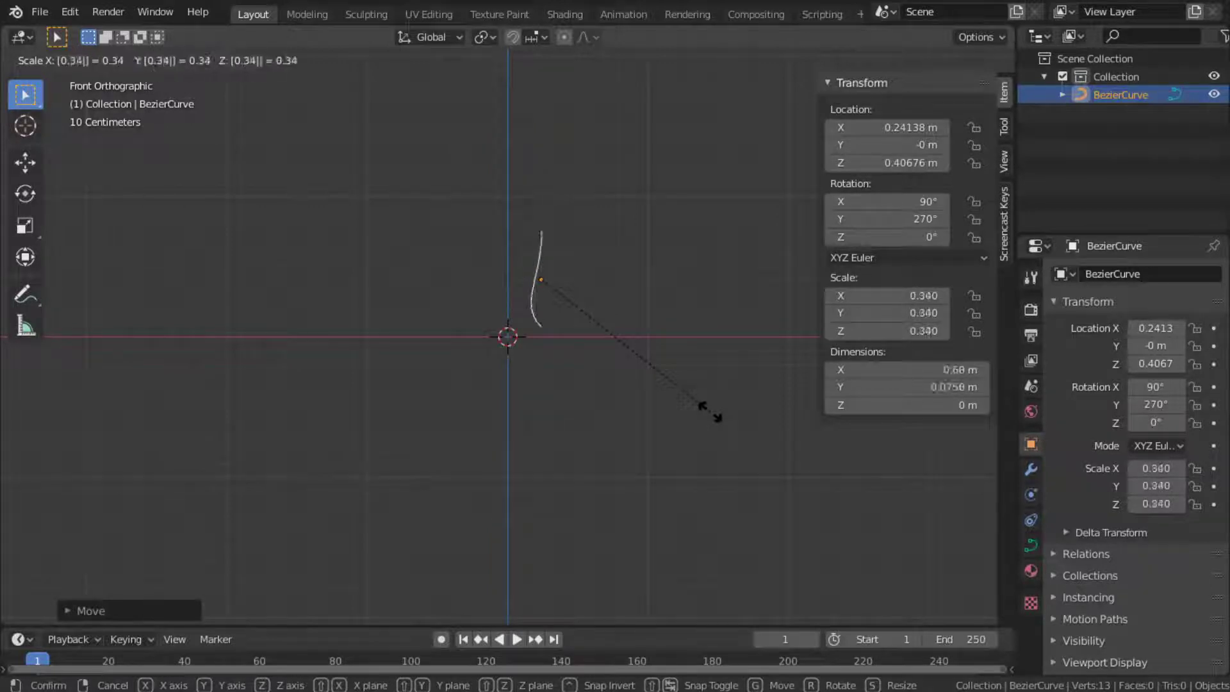
key(Return)
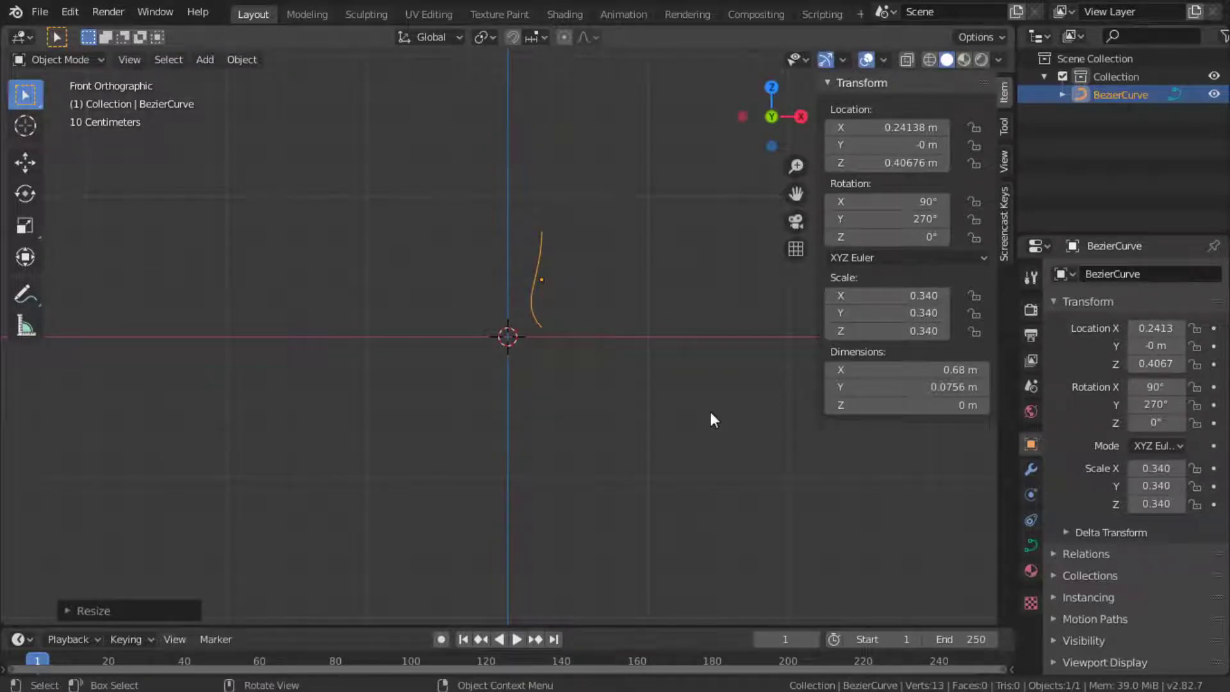
Move the scaled curve closer to the origin, at about X 0.12 m and Z 0.37 m.
key(g)
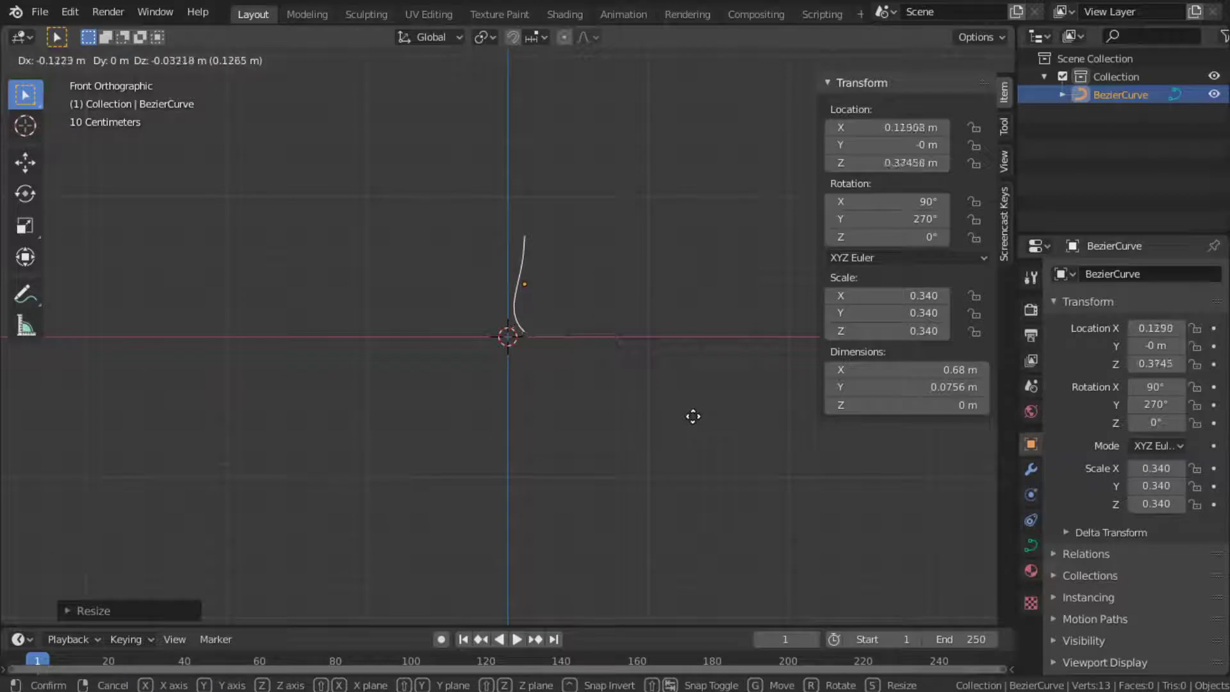
click(693, 417)
scroll(540, 304, up, 3)
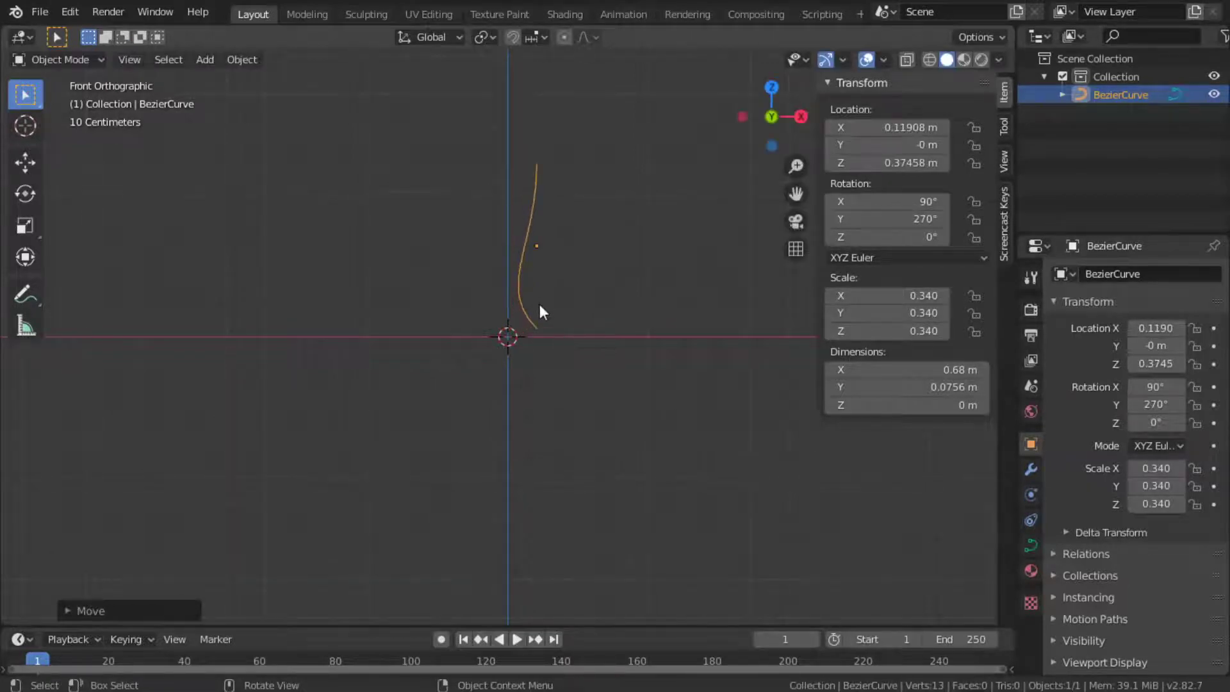
key(n)
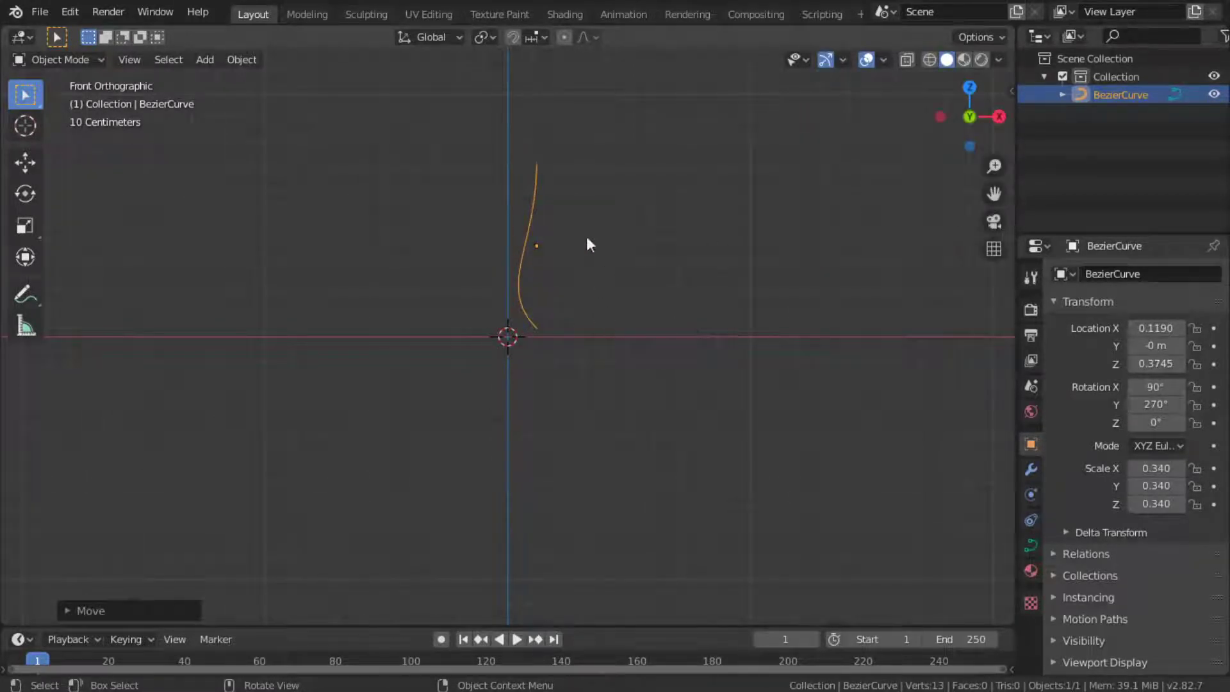
In Edit Mode, rotate the curve's upper control point about -21° and shift it about -0.08 m in X and 0.03 m in Z.
scroll(541, 232, up, 3)
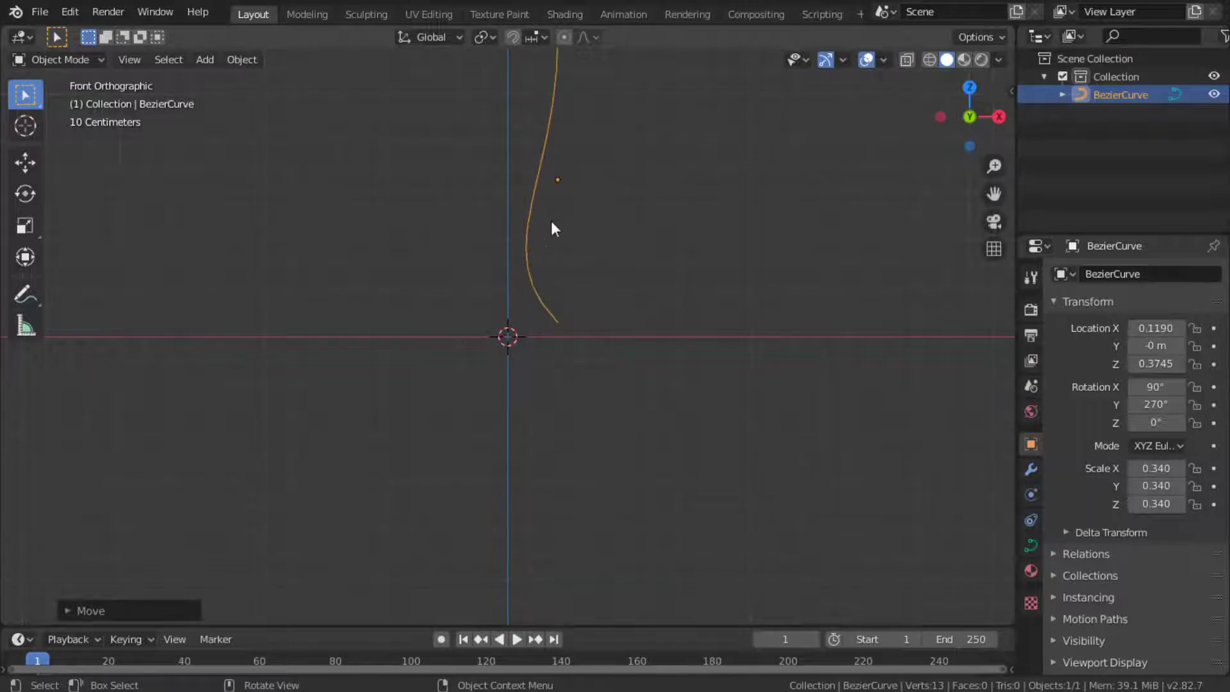
shift+middle_drag(636, 138, 639, 255)
key(Tab)
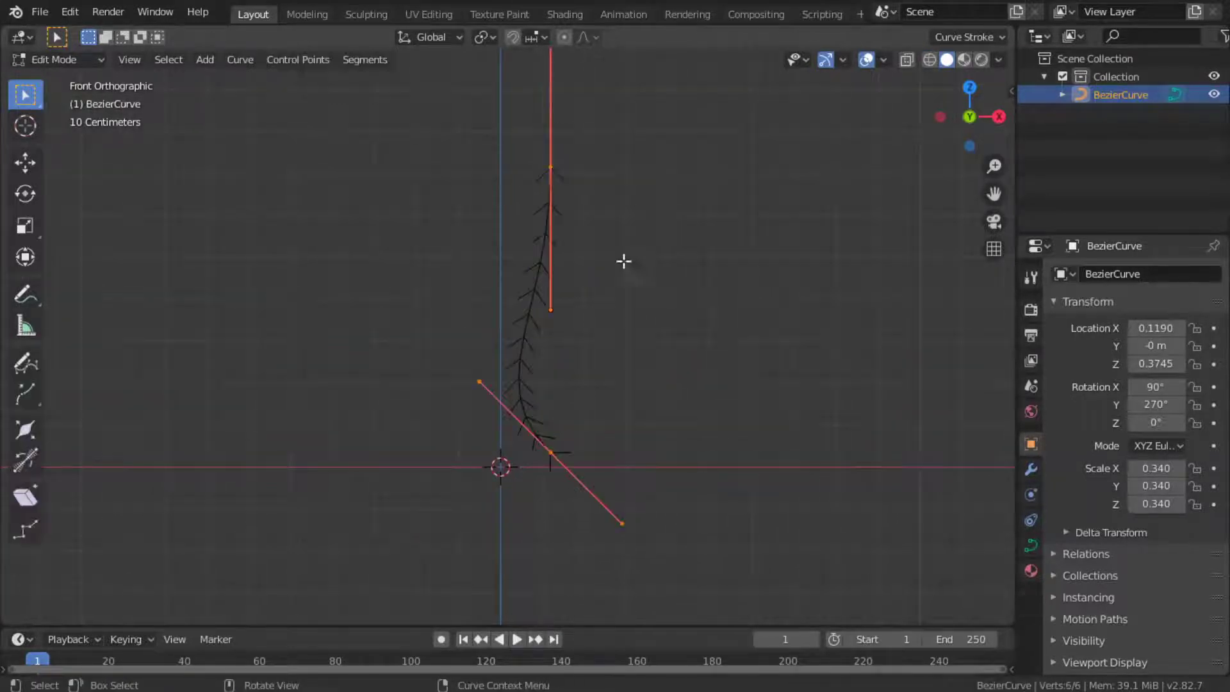
click(556, 171)
key(r)
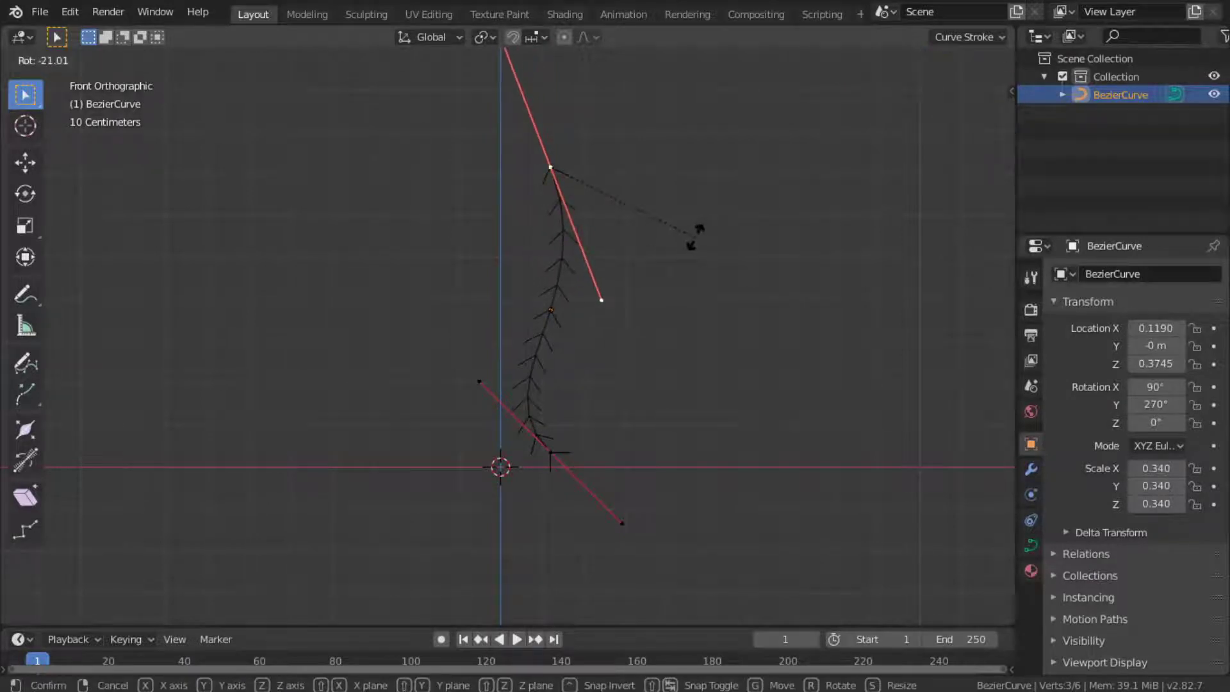
click(689, 238)
key(g)
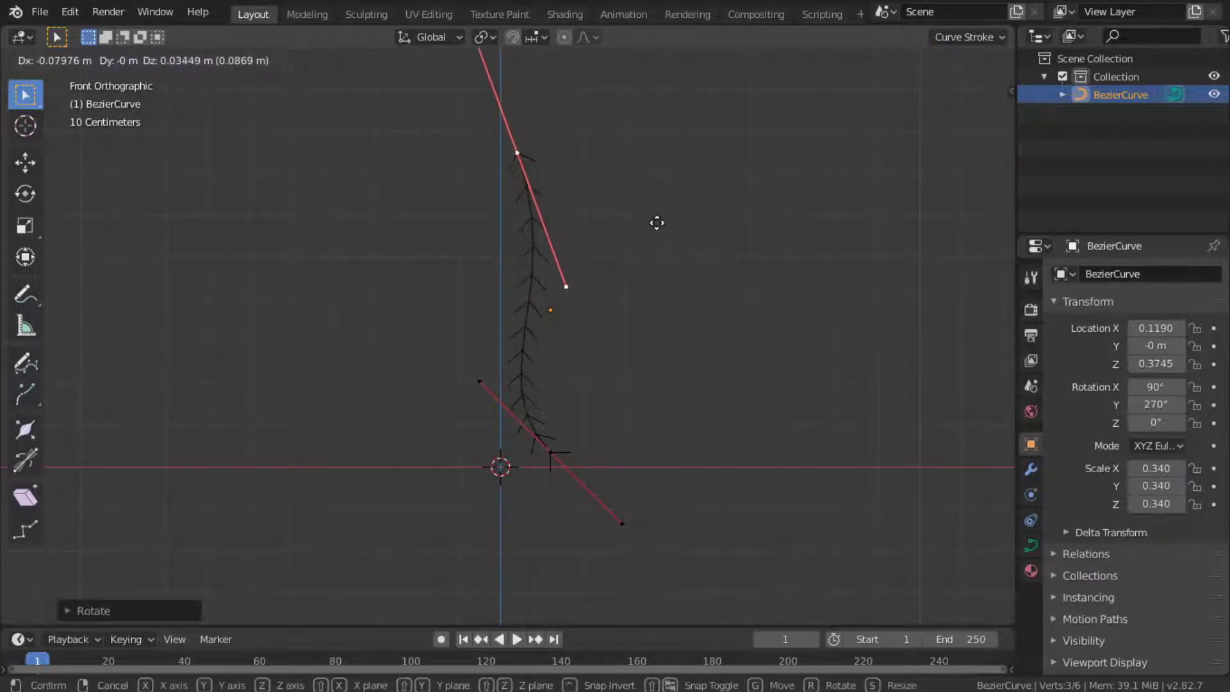
click(658, 223)
Move the curve's lower control point slightly upward and closer to the Z axis, and deselect it.
click(551, 451)
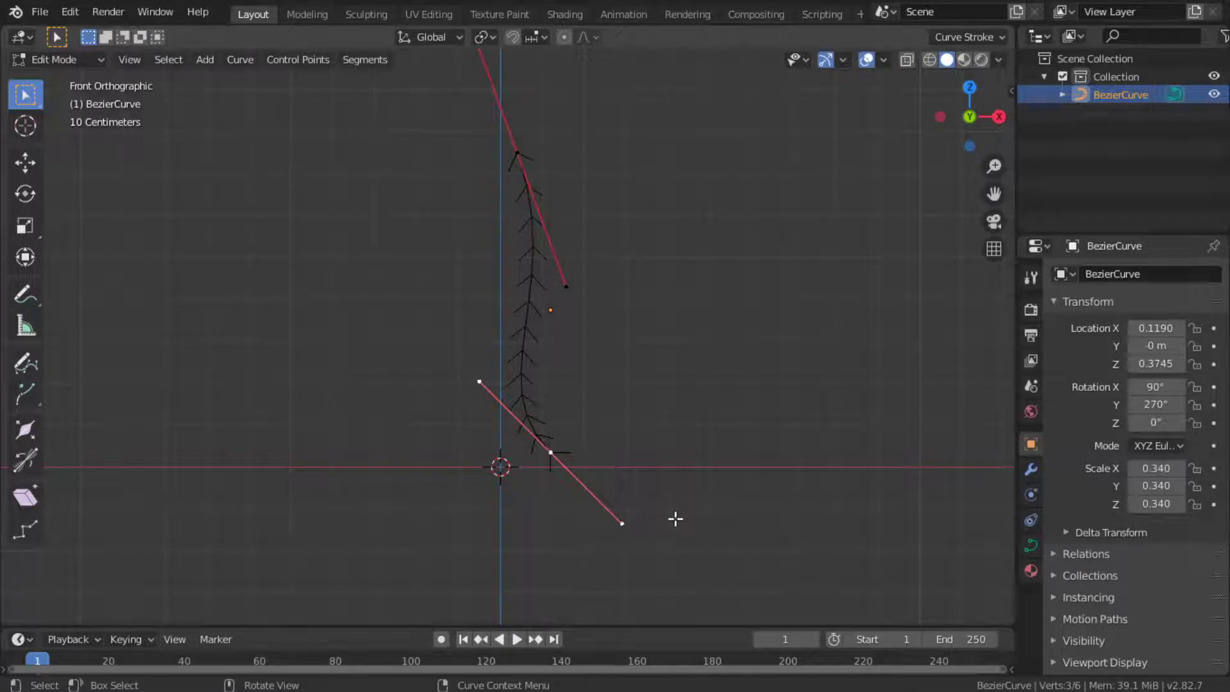
key(g)
click(662, 508)
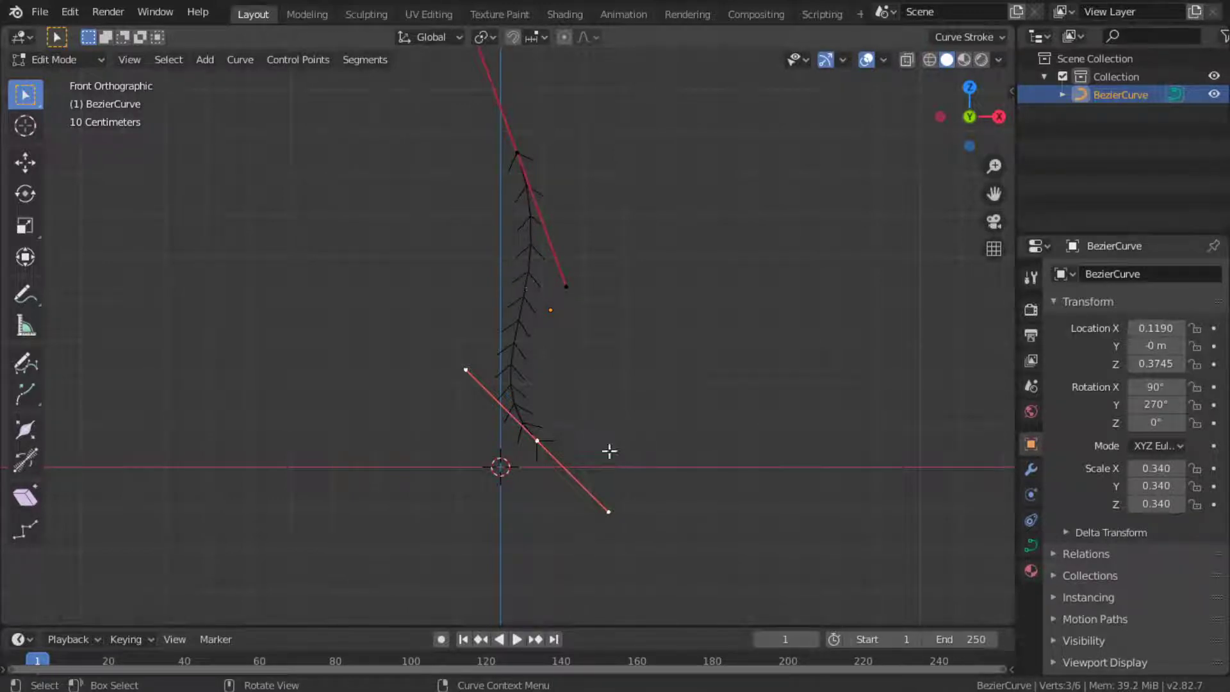
click(636, 469)
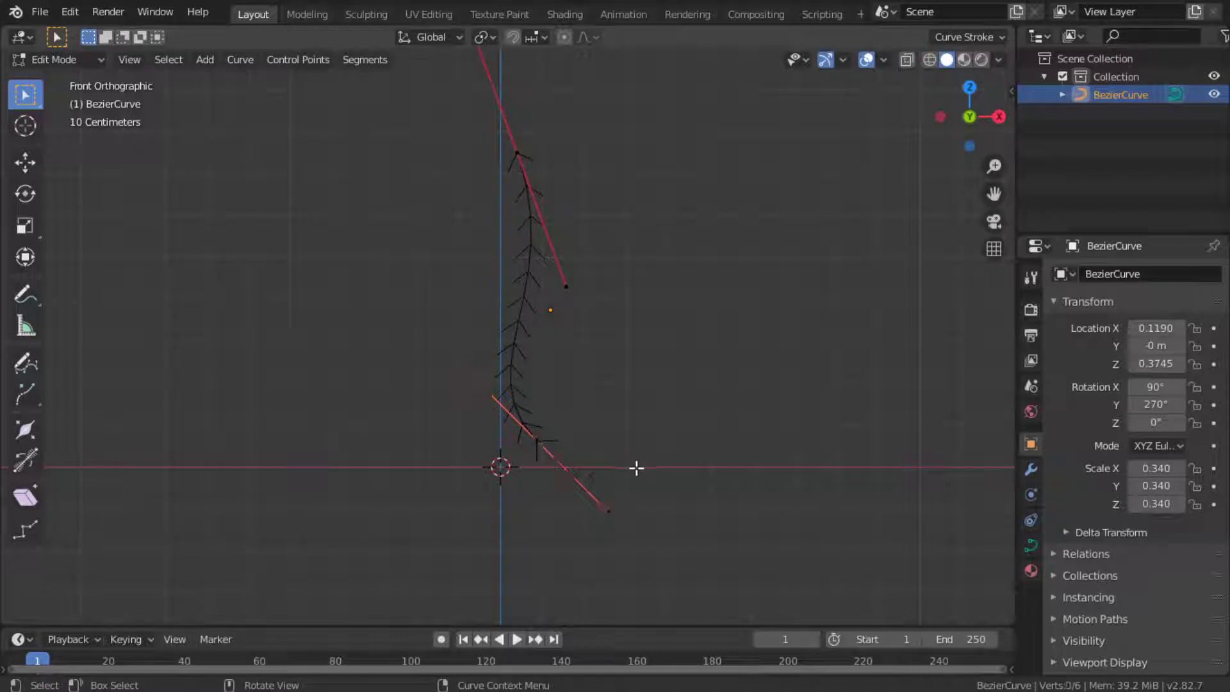
Extrude a new control point from the curve's lower end, placing it outward from the Z axis and slightly higher.
click(537, 441)
key(shift+d)
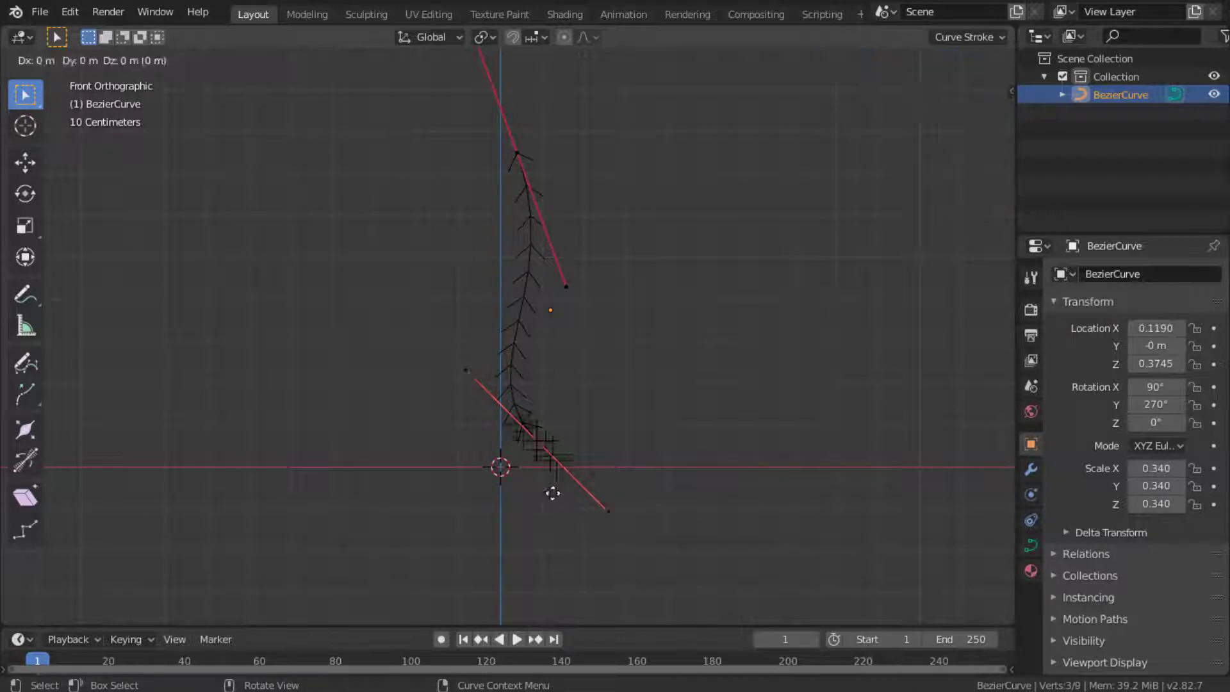
click(631, 472)
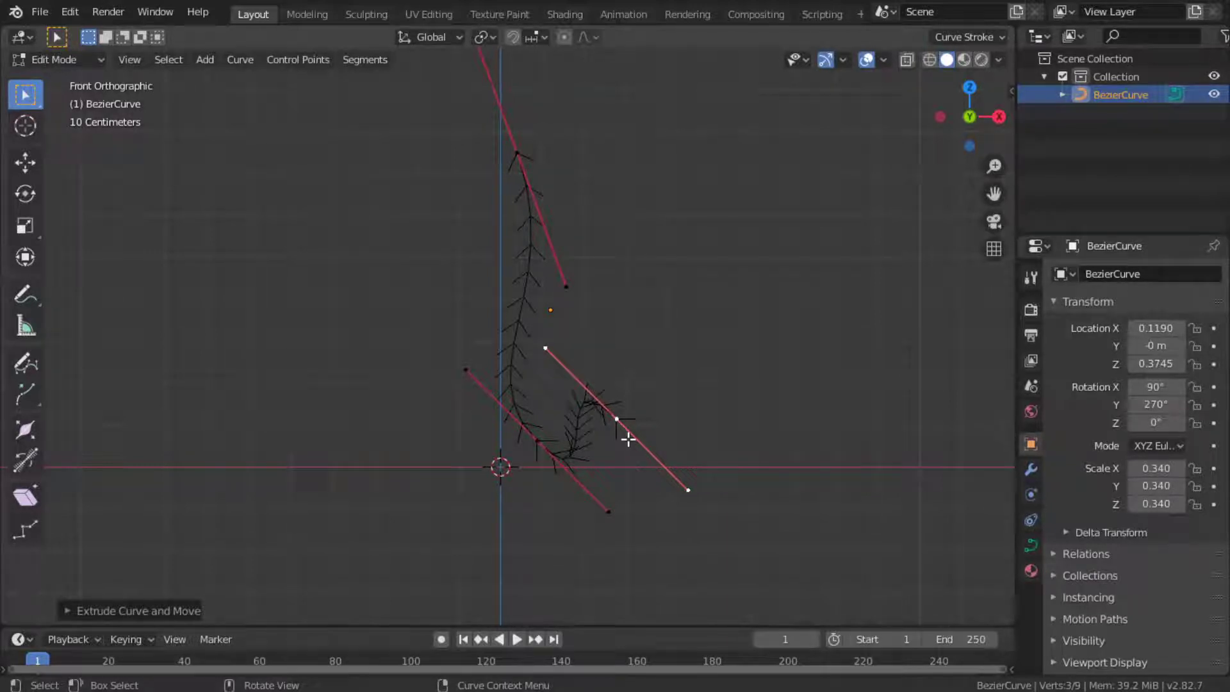
Turn on the Screencast Keys display for the viewport.
key(n)
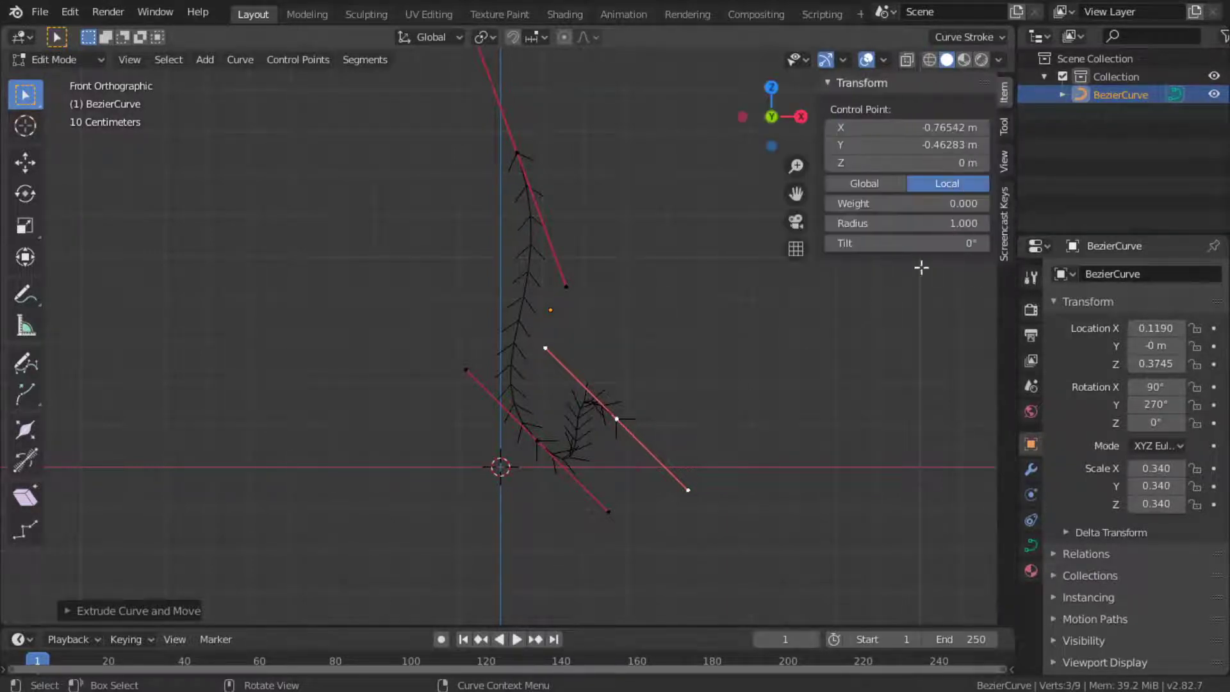
click(1005, 244)
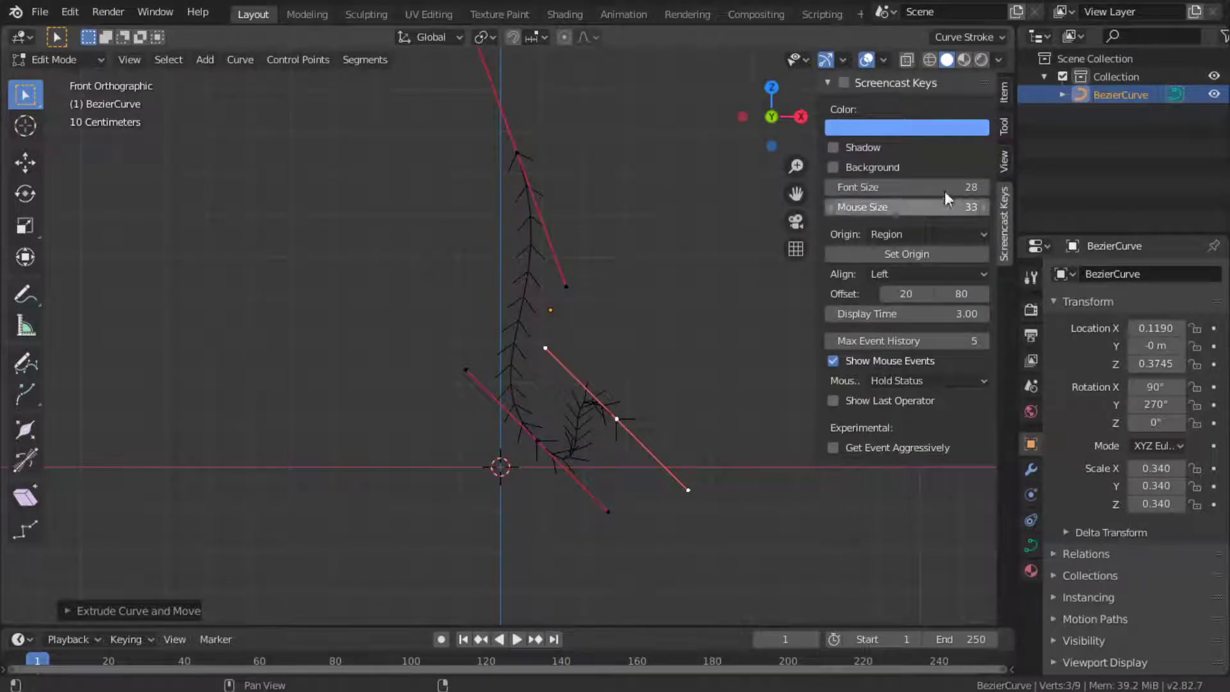
click(842, 81)
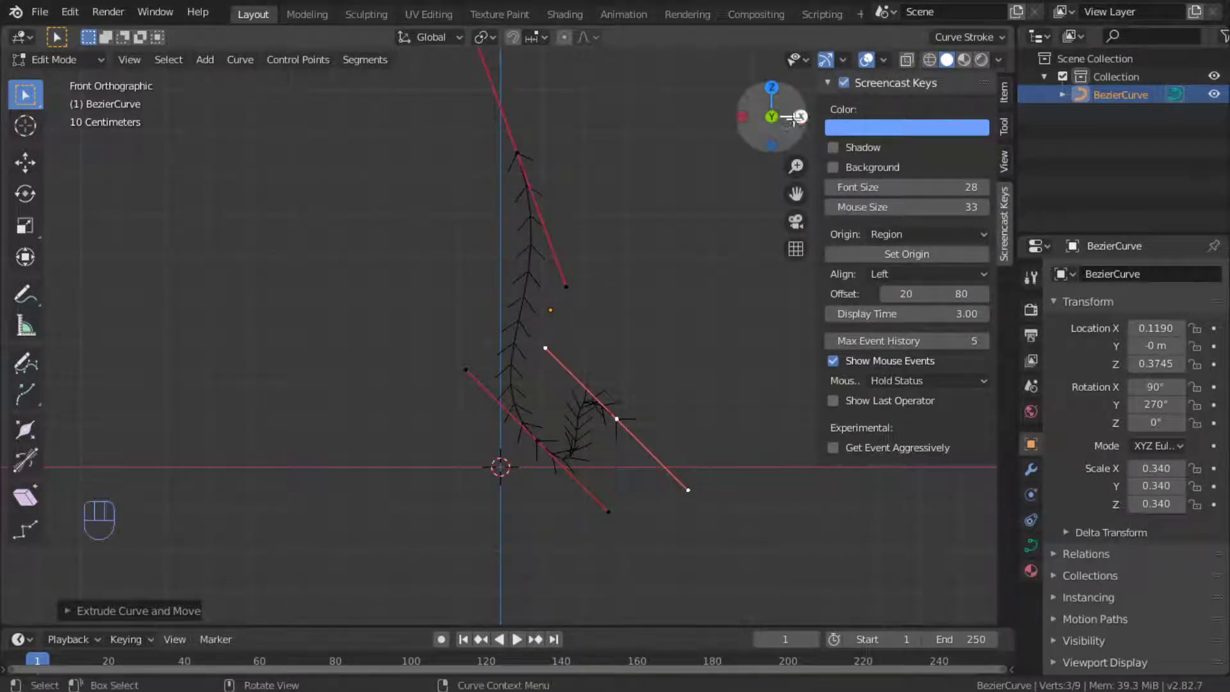
key(n)
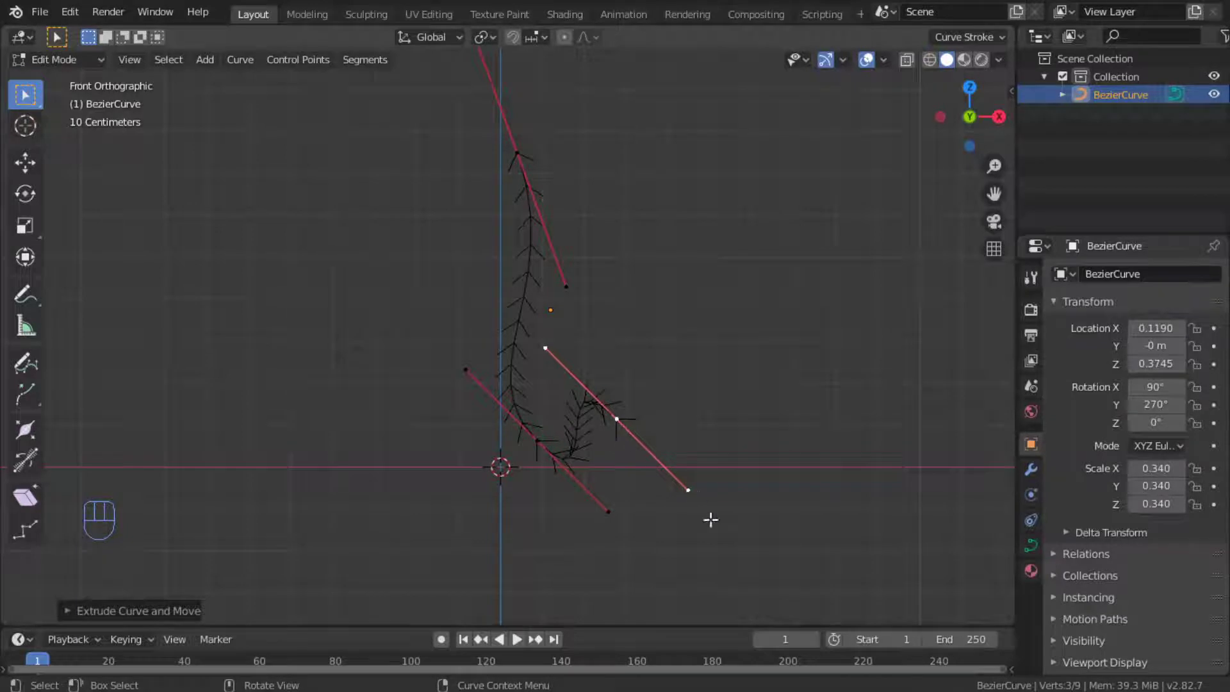
Rotate the newly extruded control point until its handles are nearly vertical.
key(r)
click(638, 264)
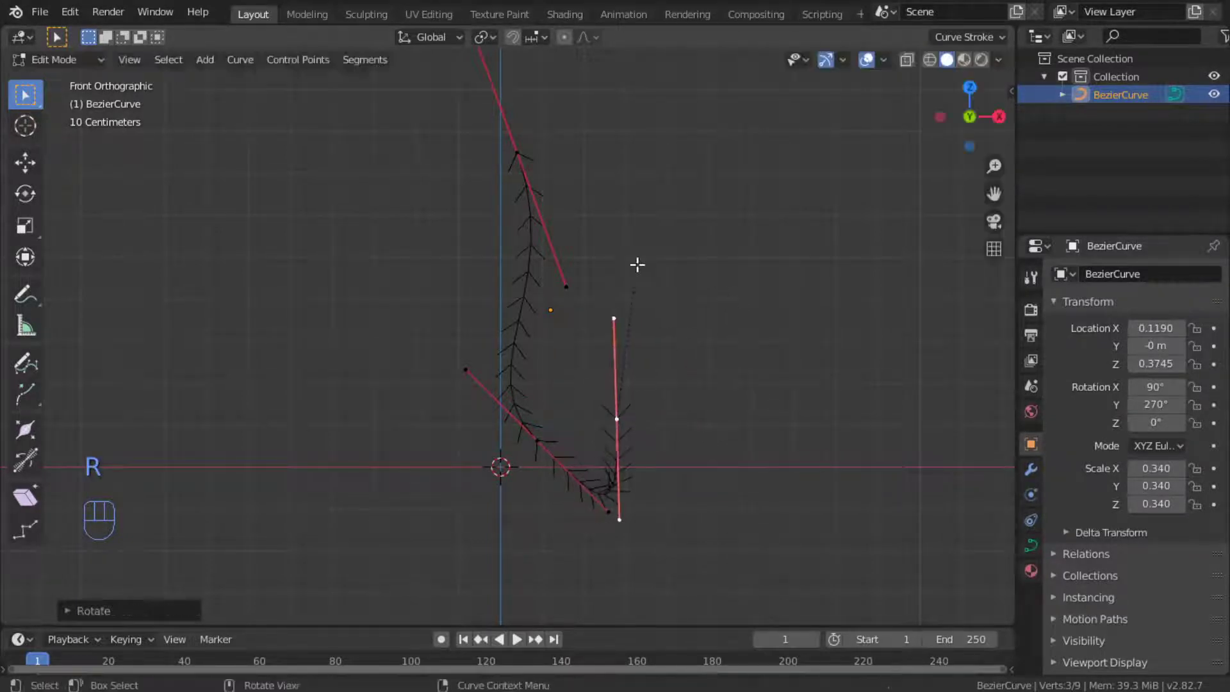
Shrink the handles of the curve's end control point to under half their length and rotate them to slant outward.
key(s)
click(647, 375)
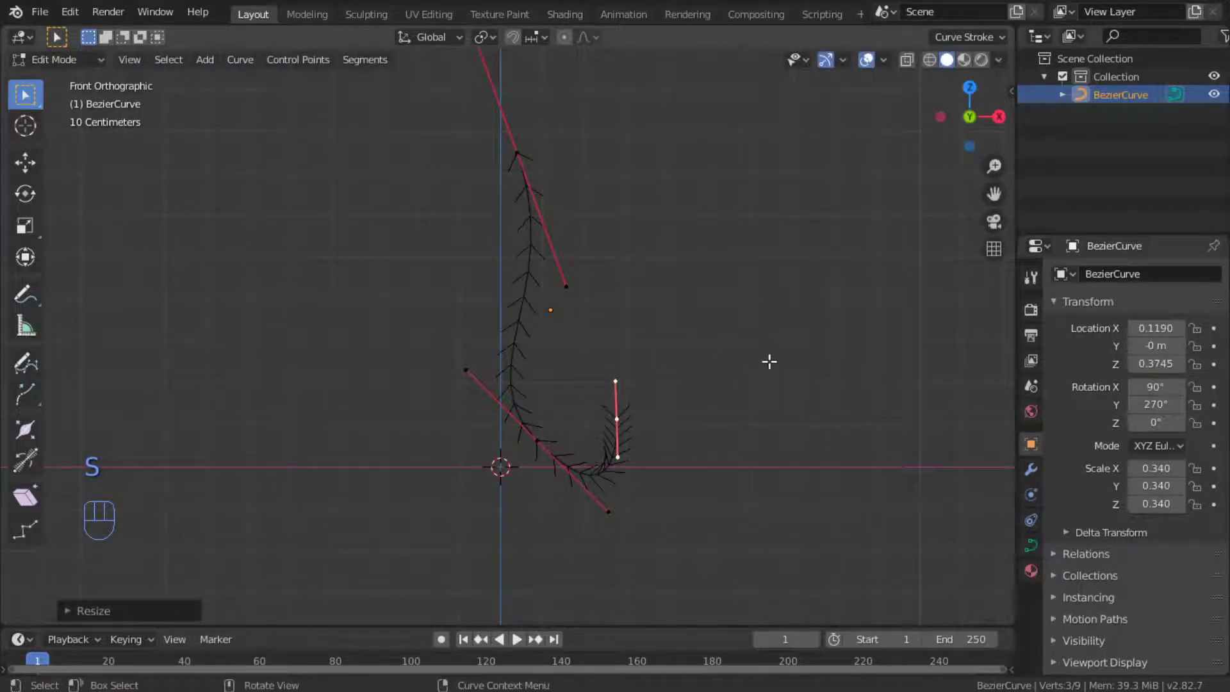
key(r)
click(764, 460)
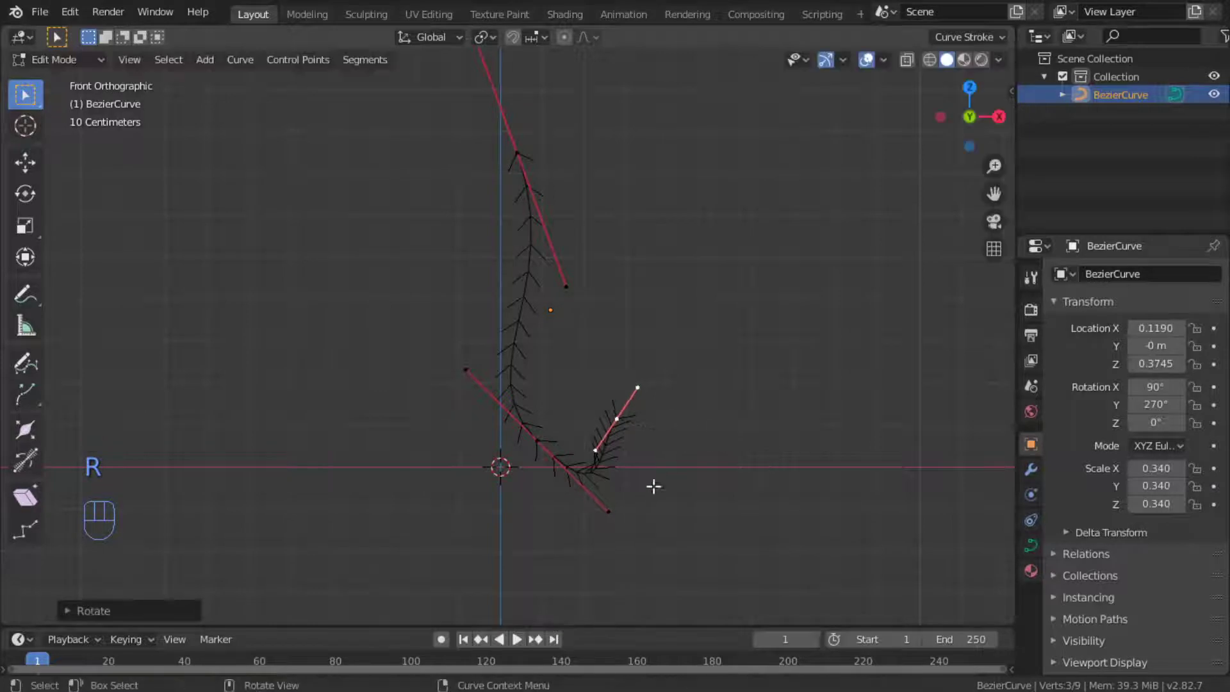
Raise the lower-bend control point slightly, rotate its handles steeper by about 22° and scale them to about 0.66.
click(536, 440)
key(g)
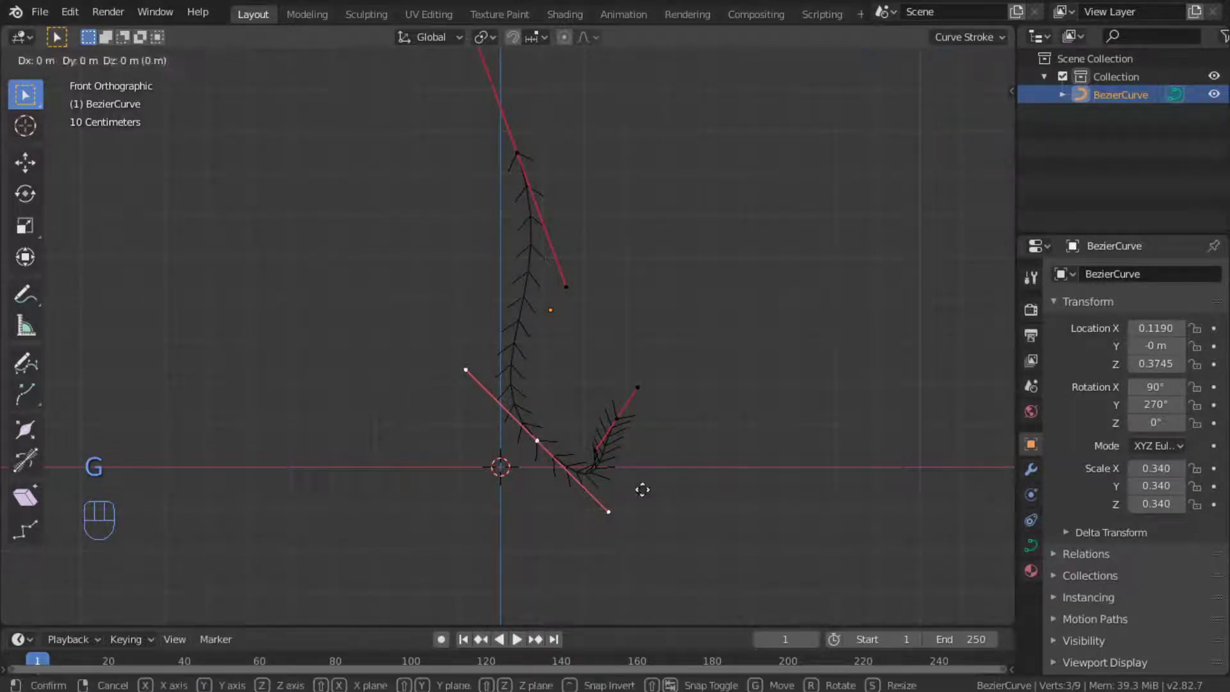
click(635, 456)
key(r)
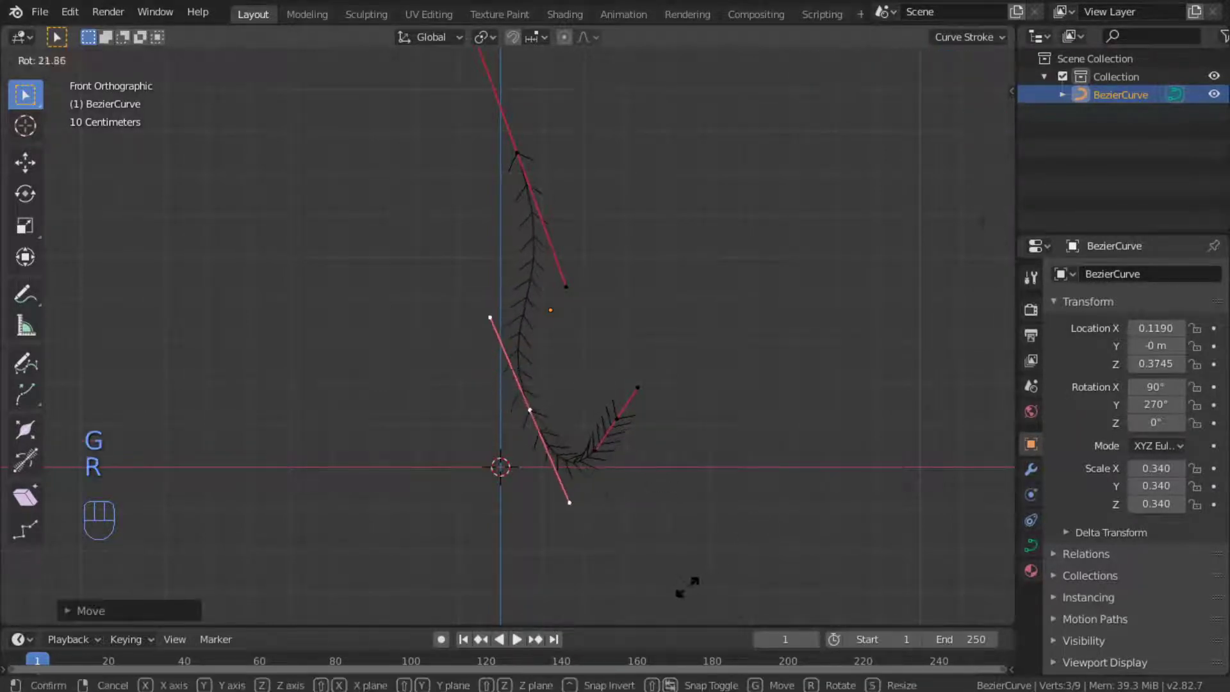
click(682, 582)
key(s)
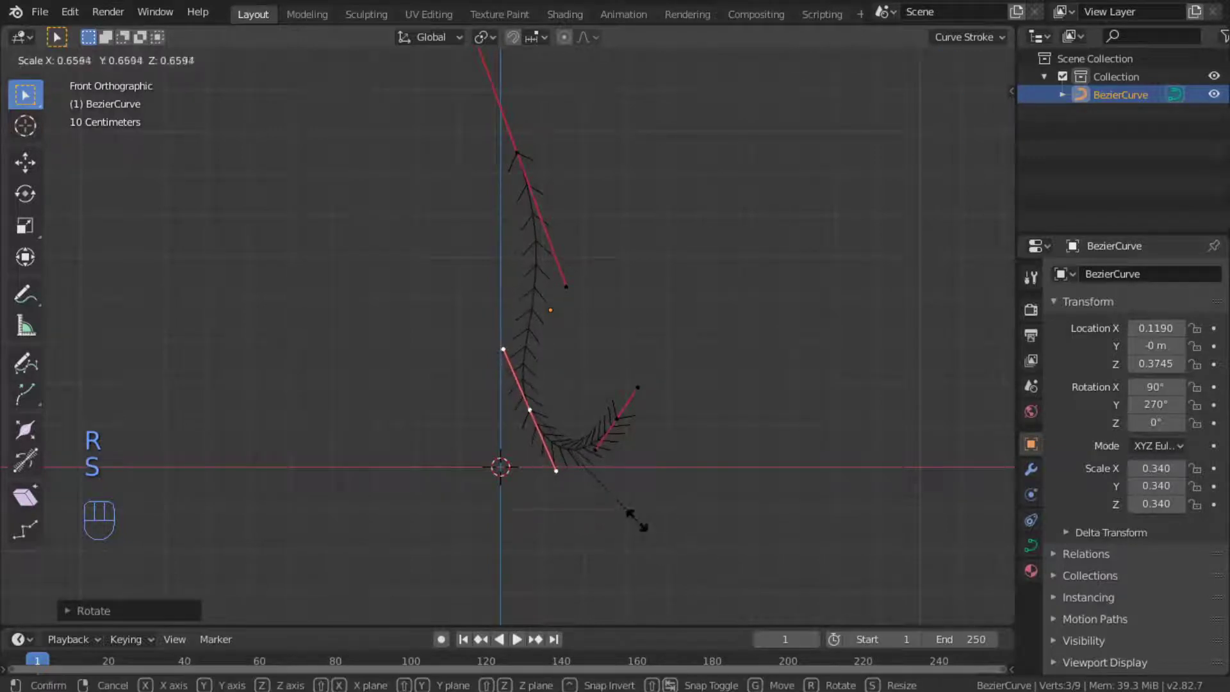
click(634, 518)
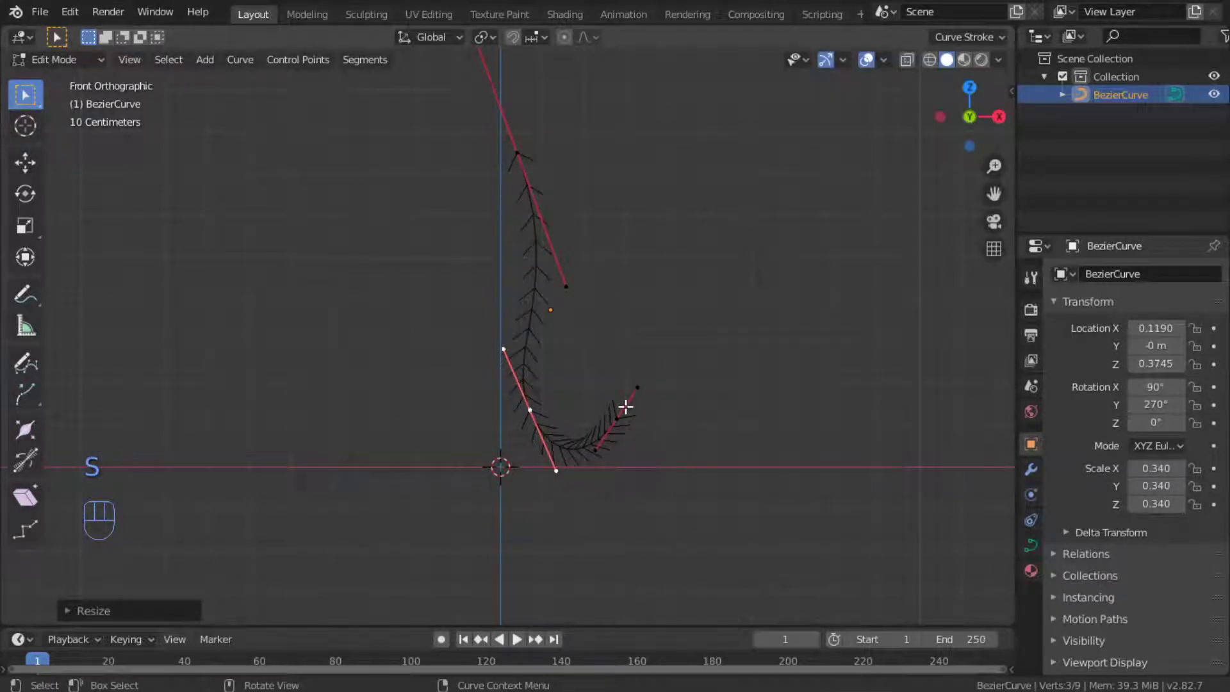
Extrude a control point about 0.13 m outward from the curve's end, rotate its handles to slope gently downward and shorten them.
click(618, 417)
key(e)
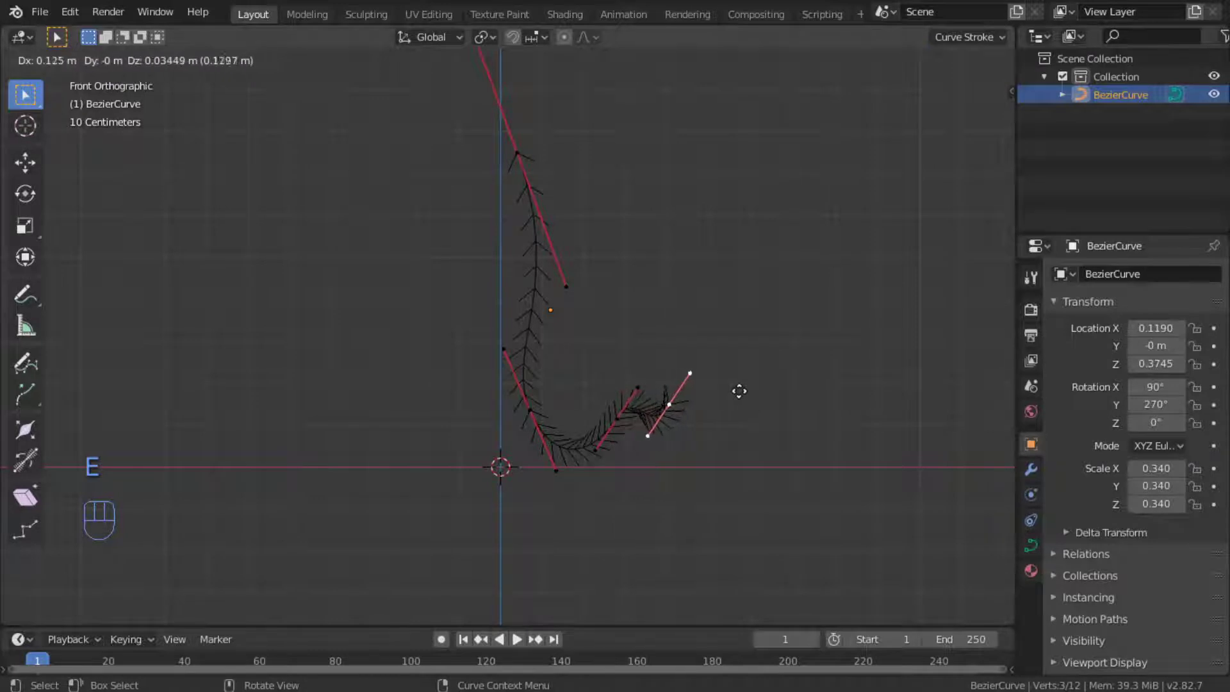
click(736, 391)
key(r)
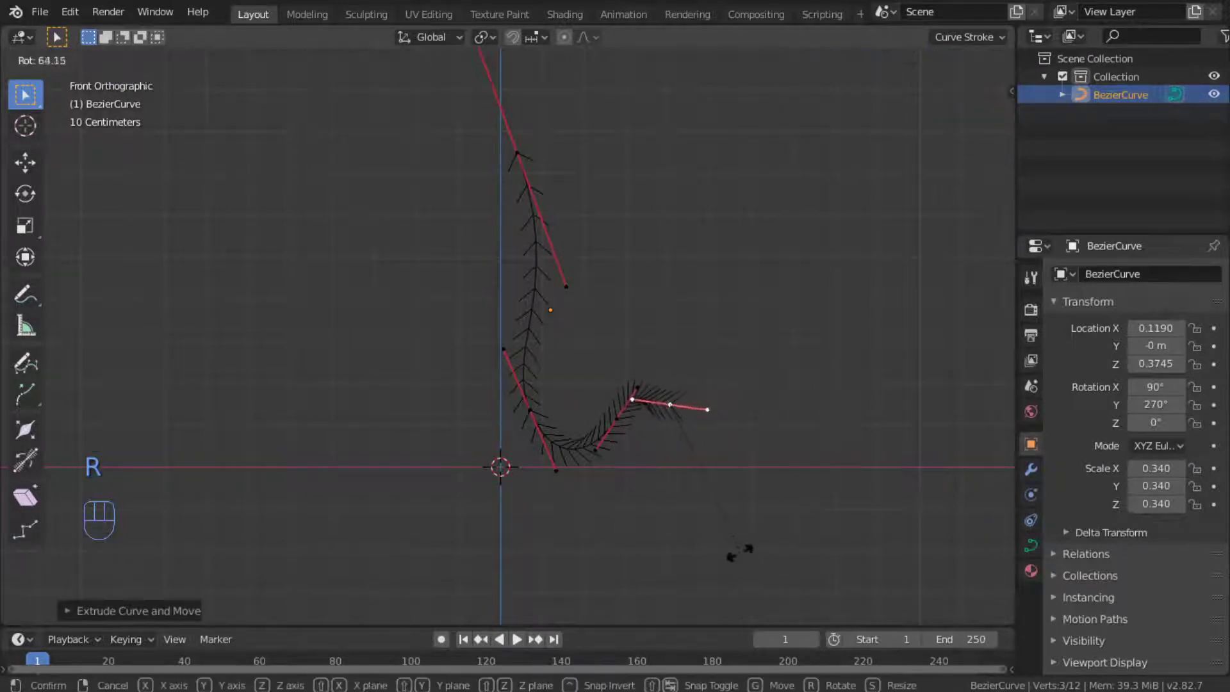
click(688, 529)
key(s)
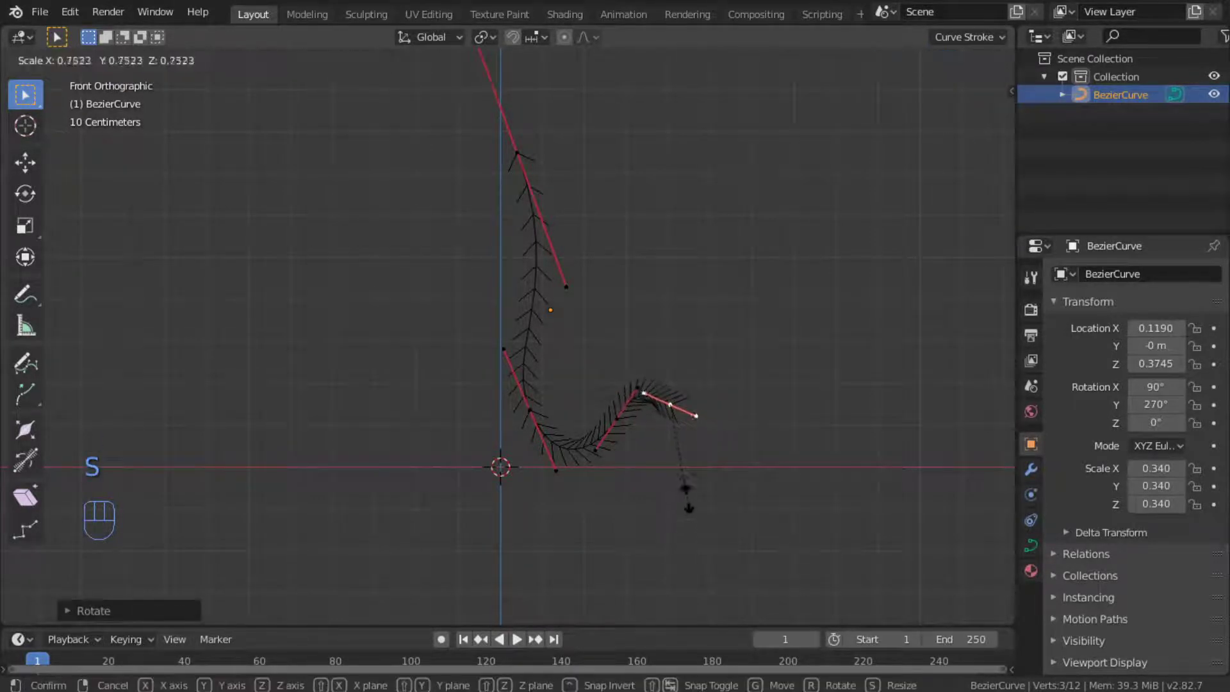
click(686, 489)
Extrude another control point slightly outward and up from the end, rotate its handles nearly vertical and shrink them.
key(e)
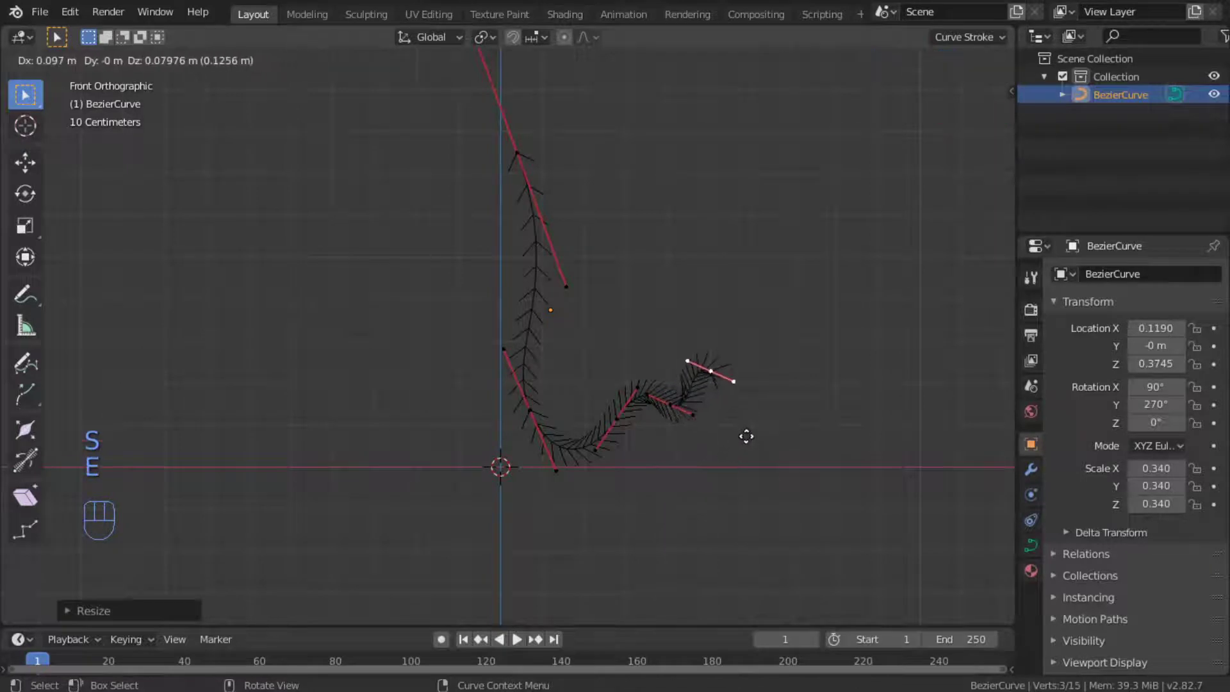
click(731, 448)
key(r)
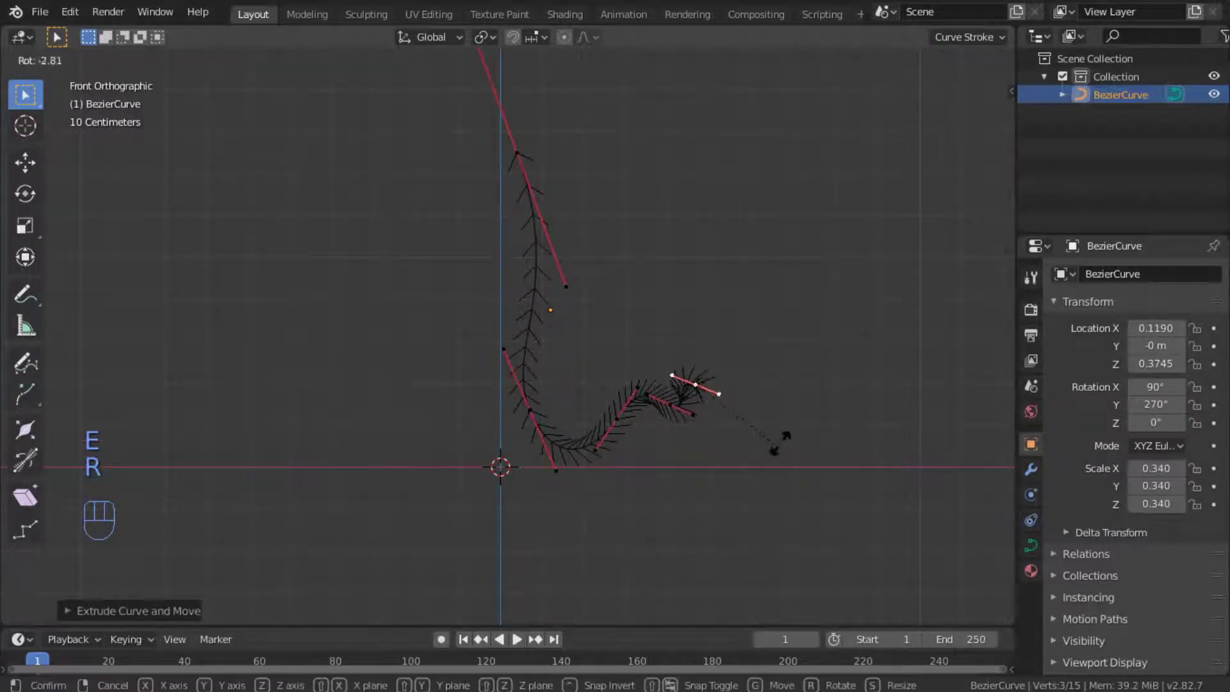
key(s)
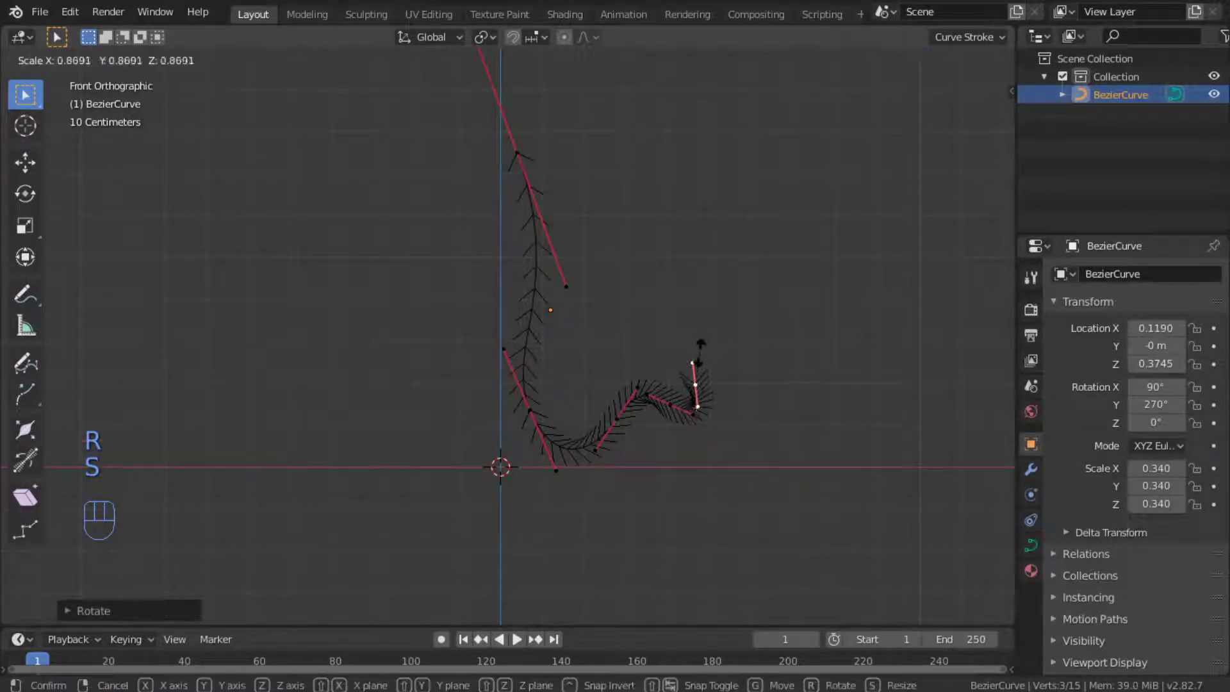
click(699, 354)
Move the curve's last two control points together slightly upward and outward.
shift+click(675, 403)
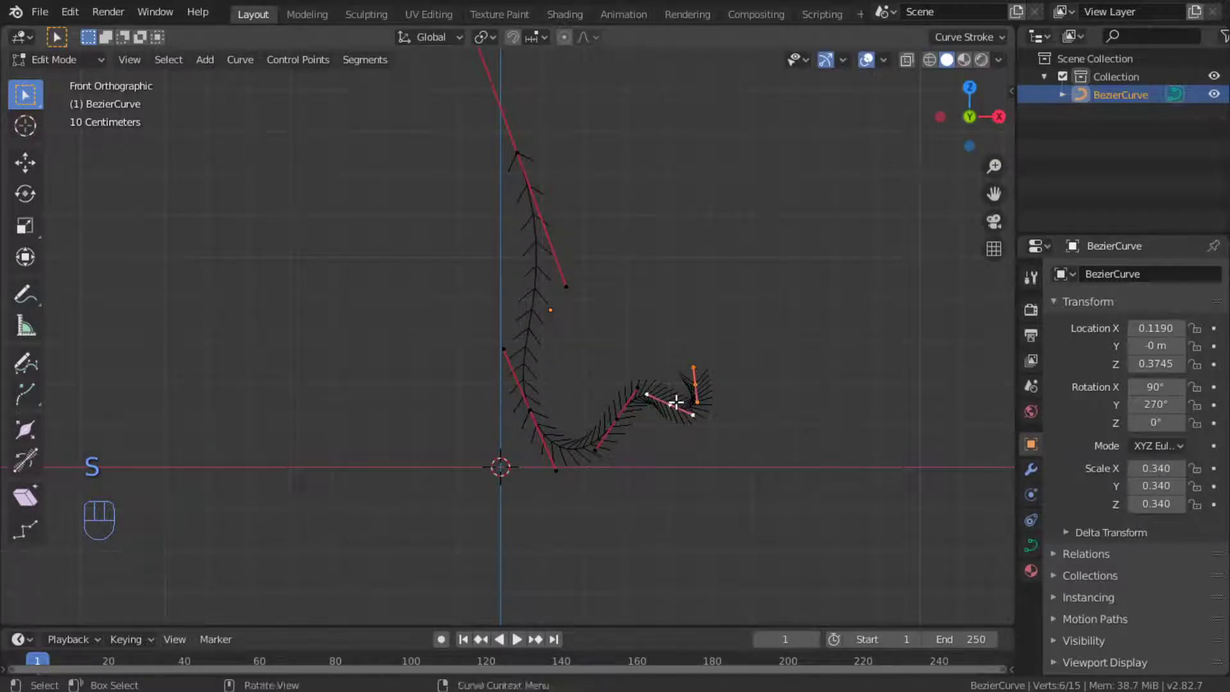
key(g)
click(679, 394)
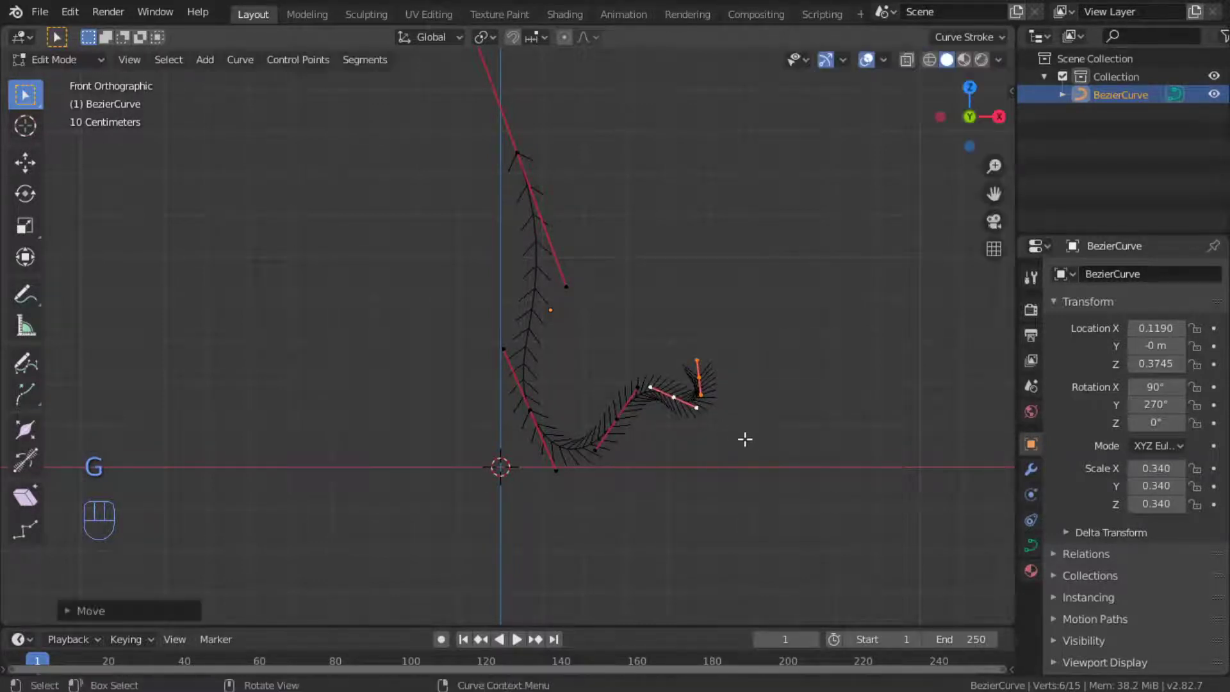
Rotate the second-to-last control point's handles nearly horizontal, tilt the preceding point's handles slightly flatter, and leave Edit Mode.
click(672, 398)
key(r)
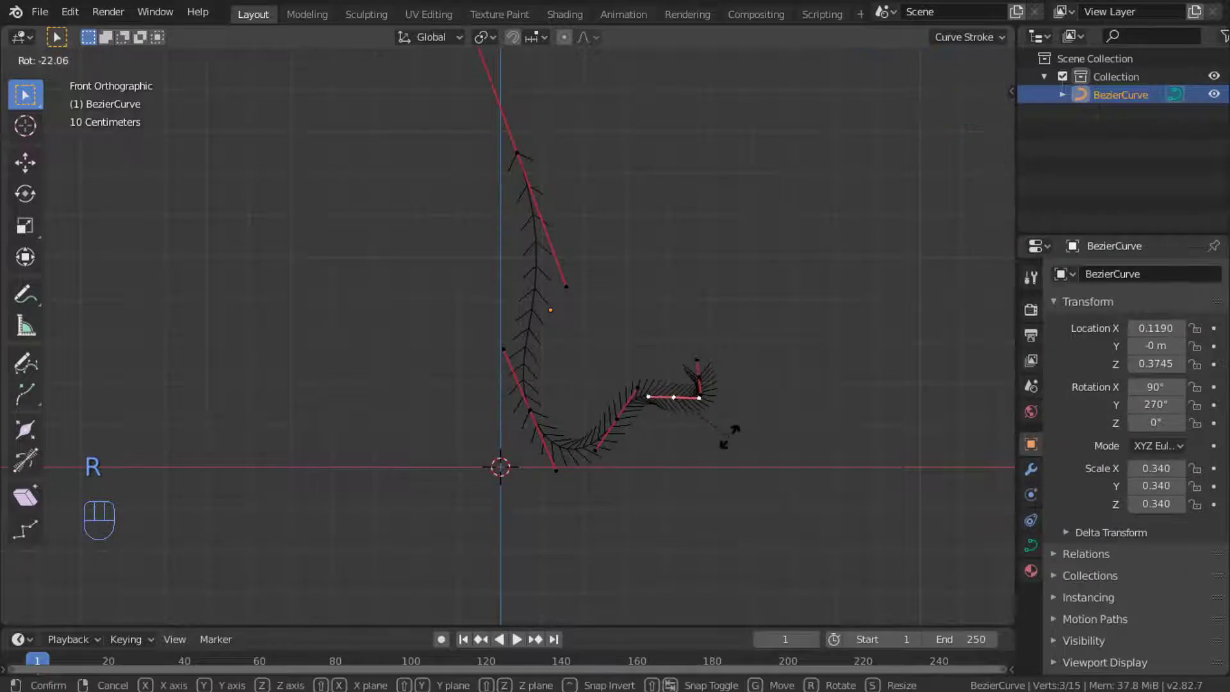
click(724, 443)
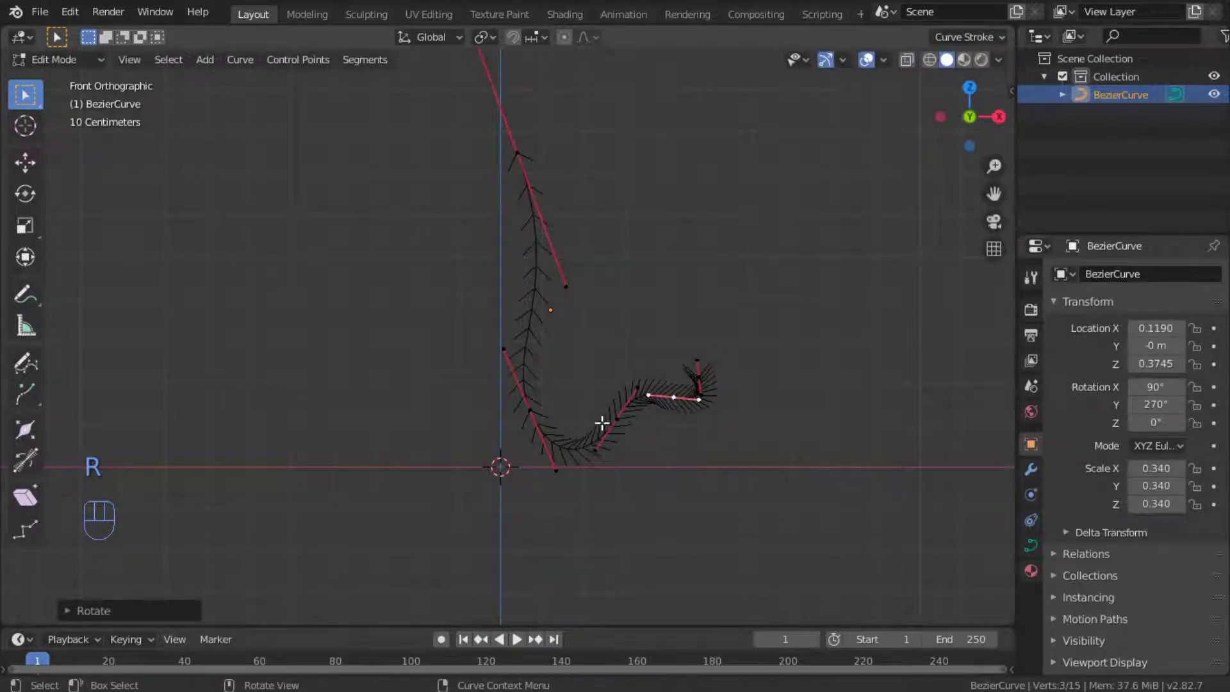
key(r)
click(693, 439)
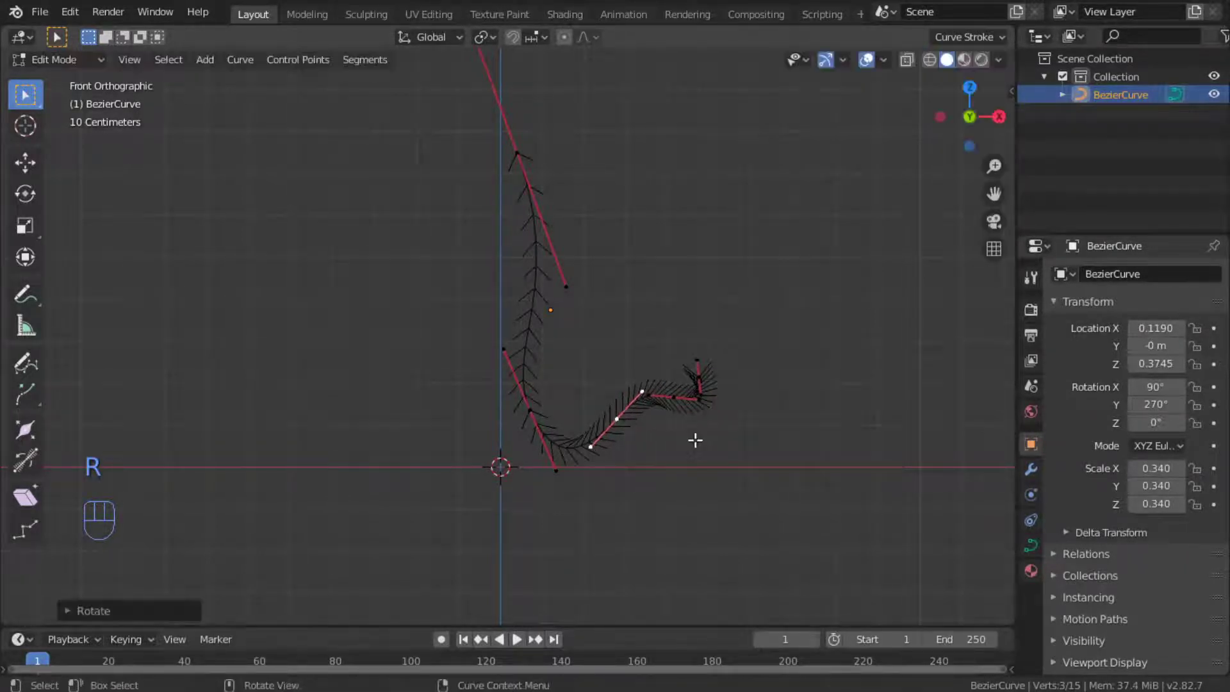
key(Tab)
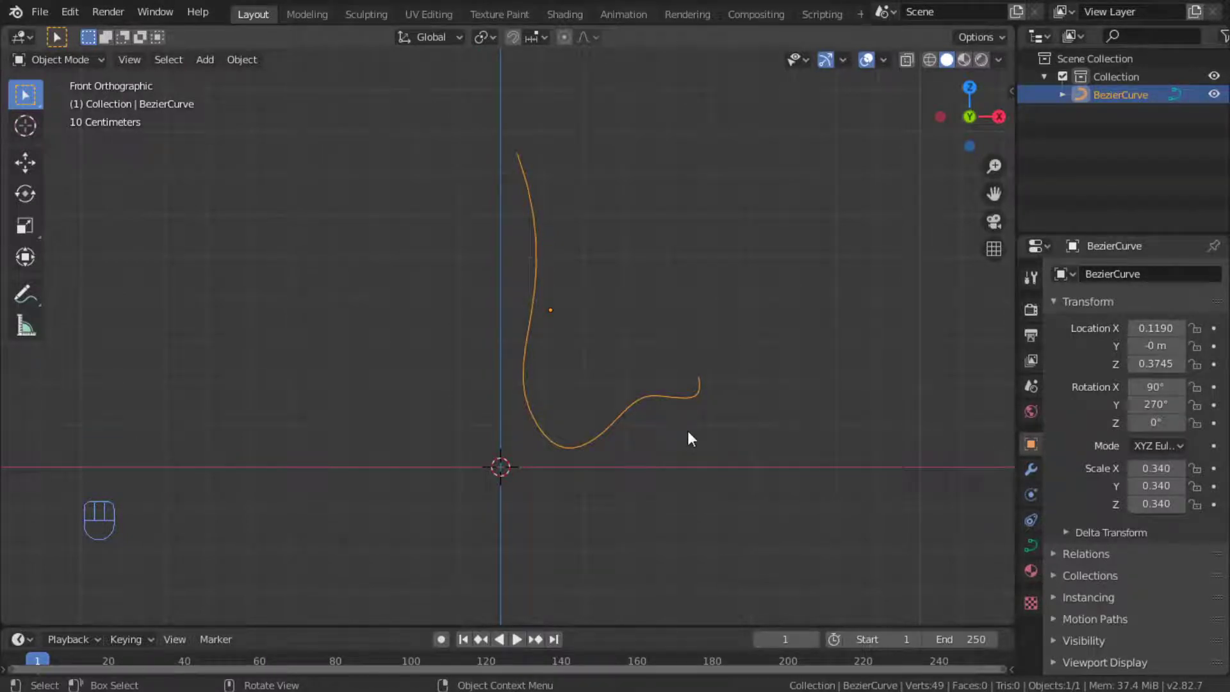
Scale the curve's last three control points down slightly as a group and return to Object Mode.
key(Tab)
shift+click(702, 383)
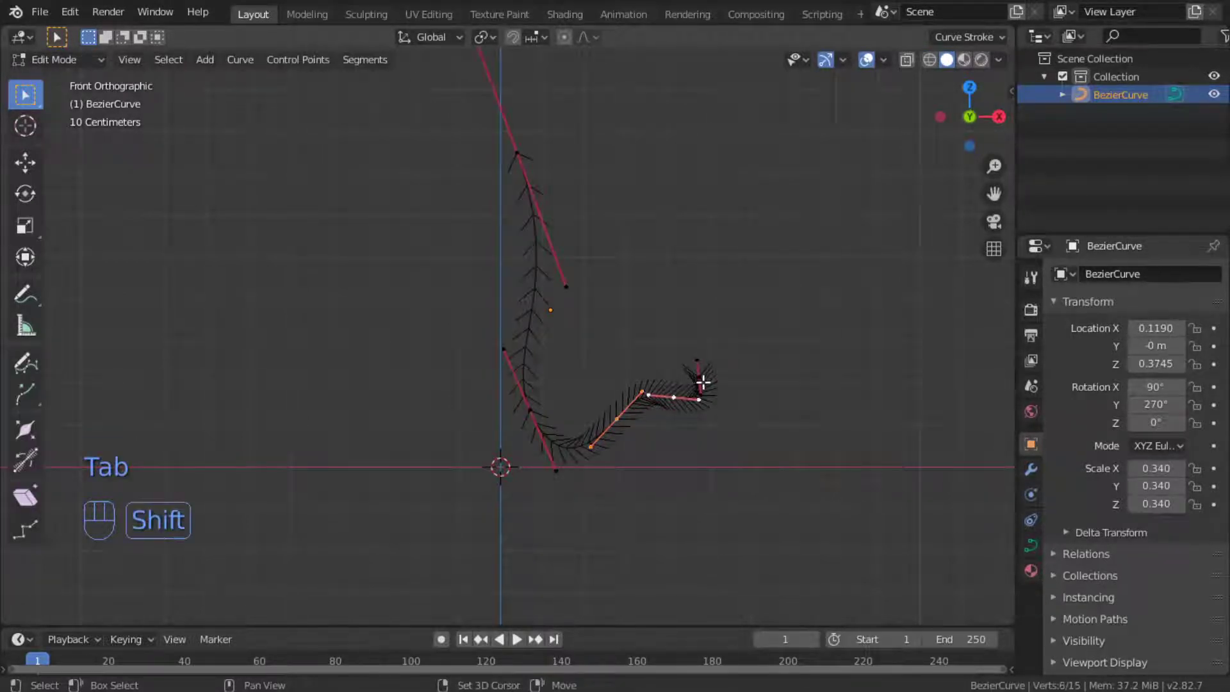
shift+click(702, 383)
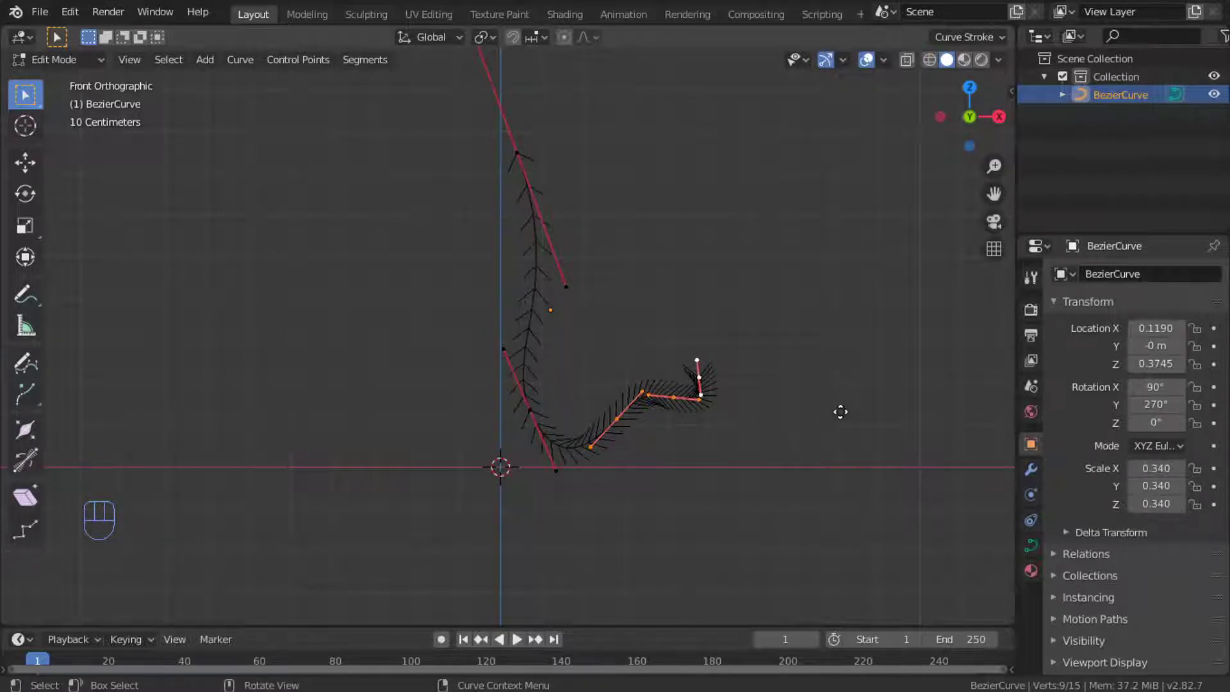
key(g)
click(840, 412)
key(s)
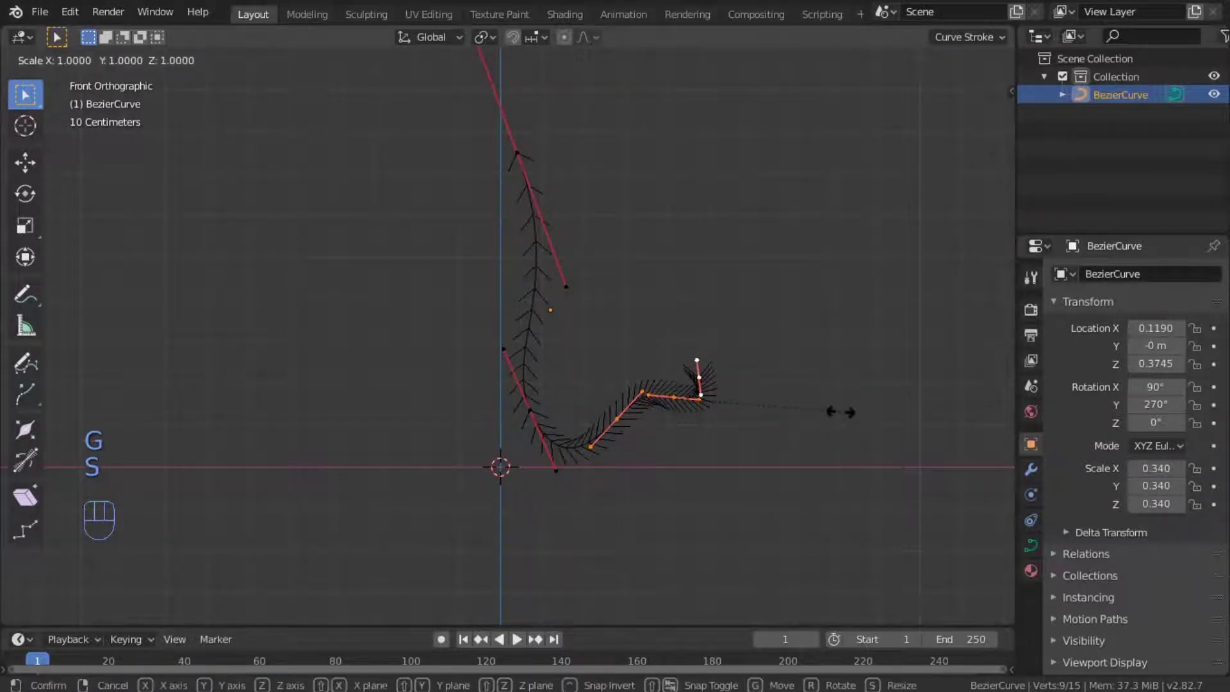
click(818, 421)
key(Tab)
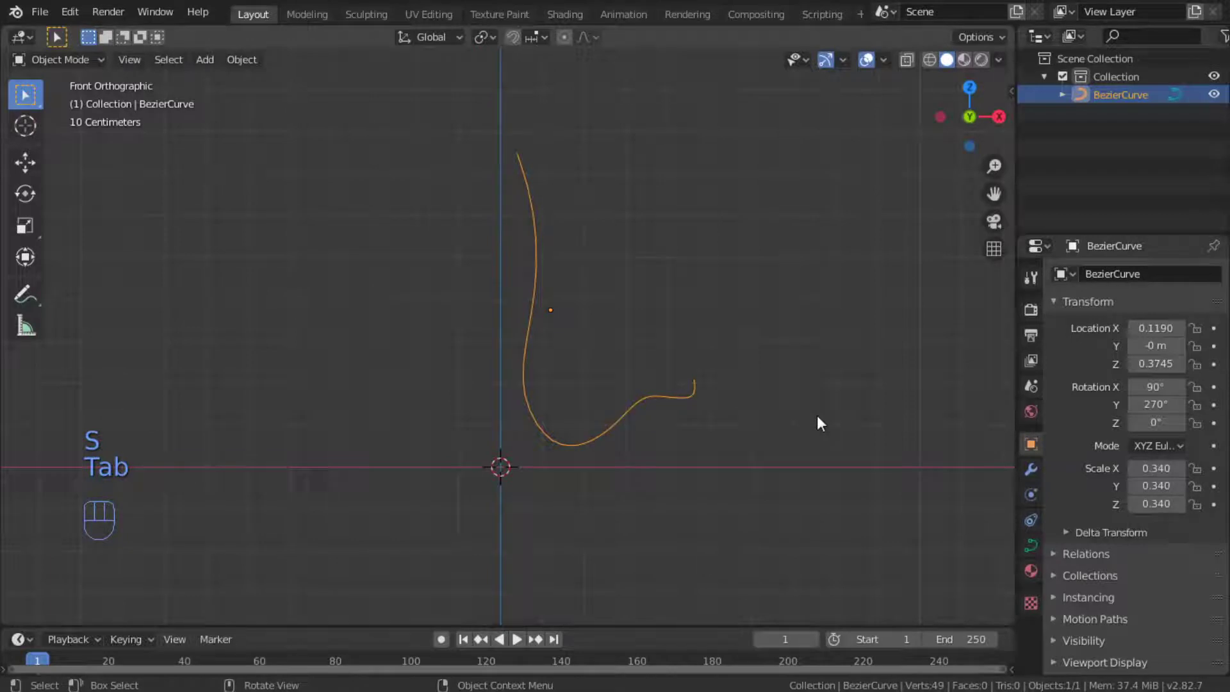
Move the whole curve down and toward the Z axis, to about X 0.104 m and Z 0.338 m.
key(Tab)
key(Tab)
key(g)
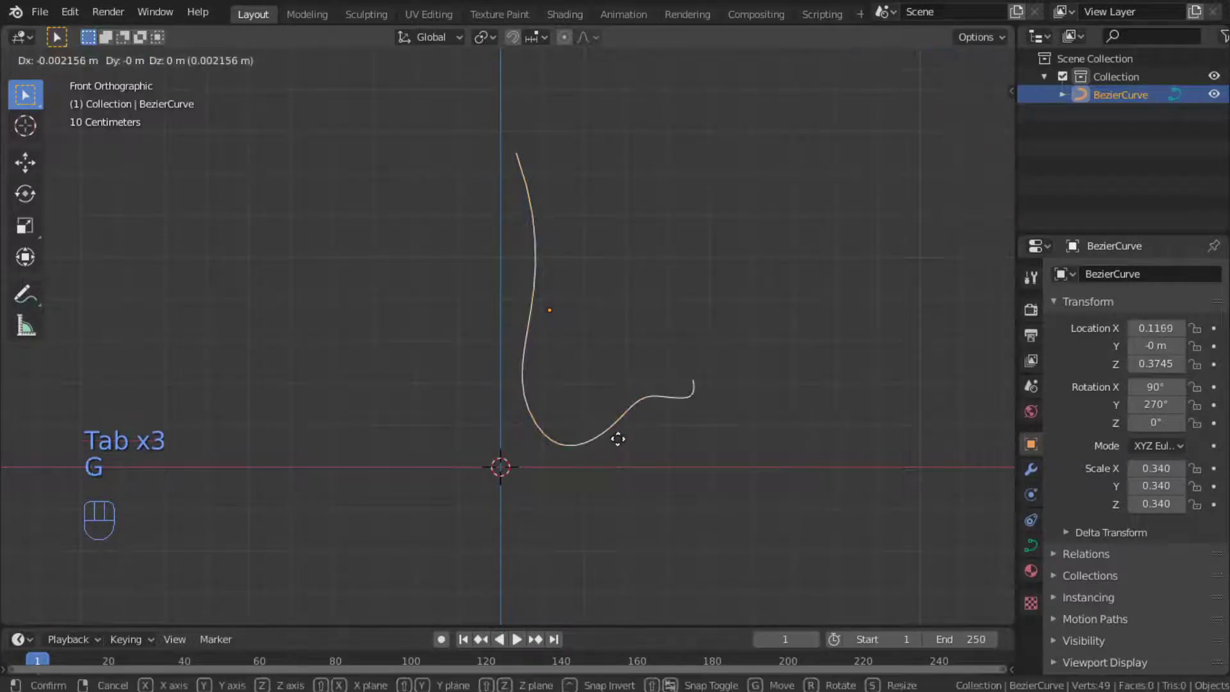
click(613, 452)
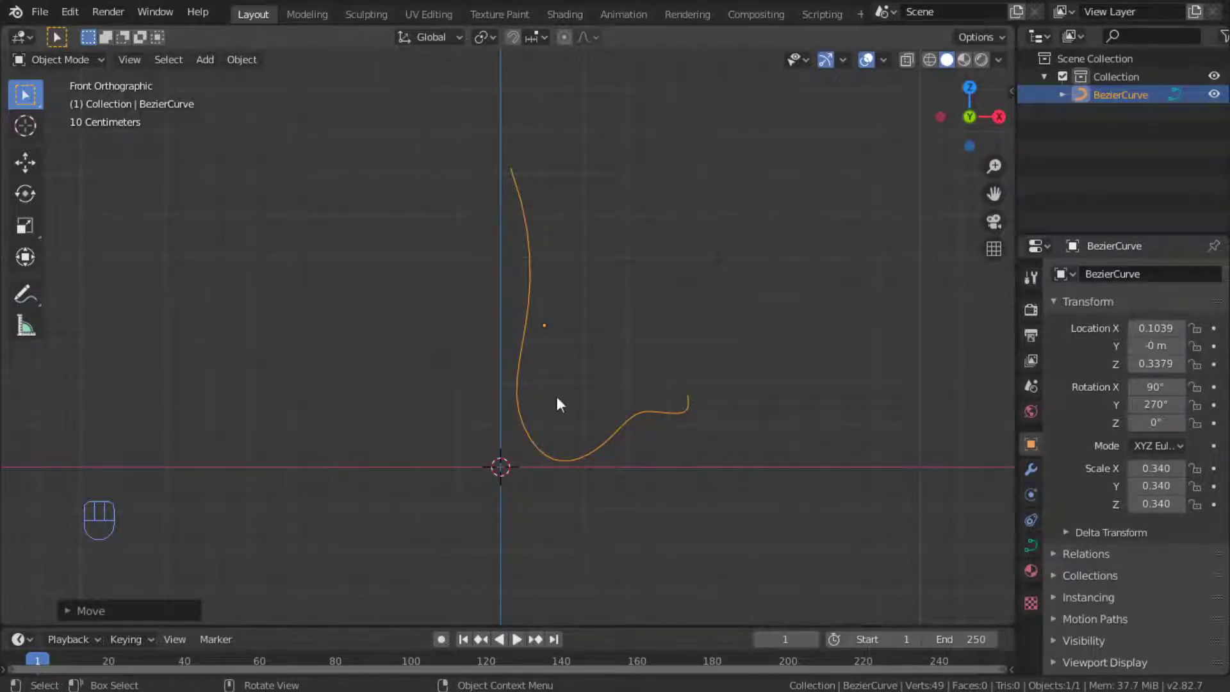
Add a mesh cylinder at the origin and scale it on X and Y only to about 0.009, making a thin rod.
key(shift+a)
mouse_move(567, 366)
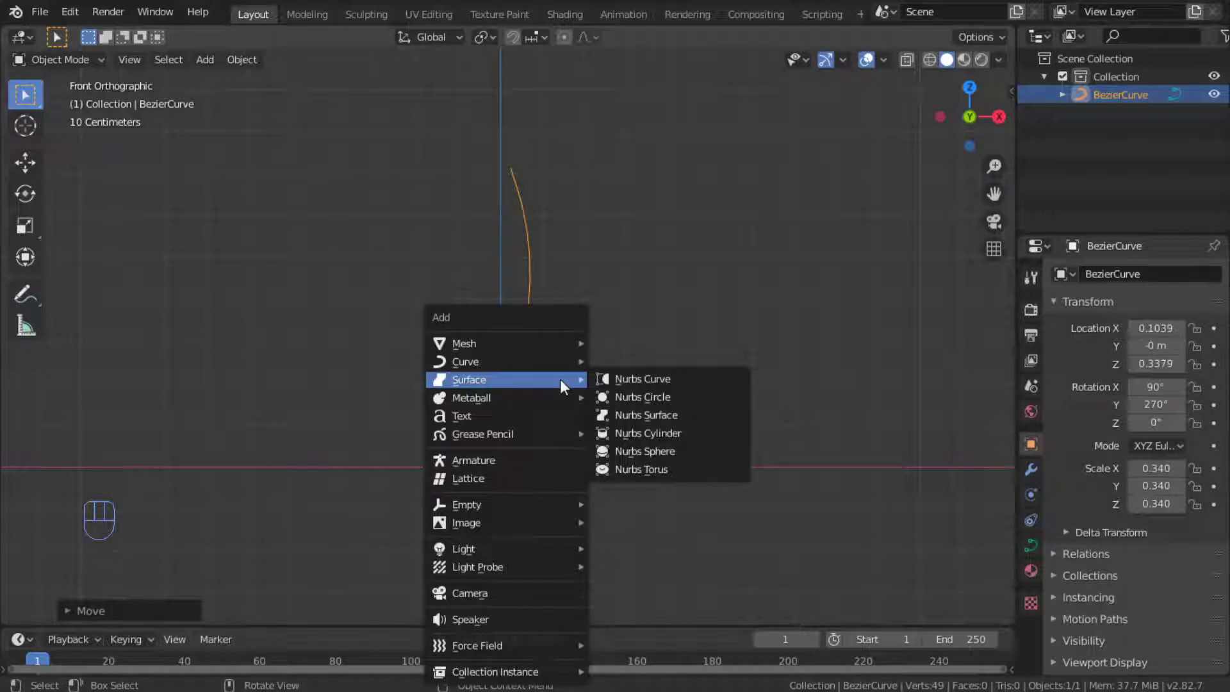
mouse_move(572, 343)
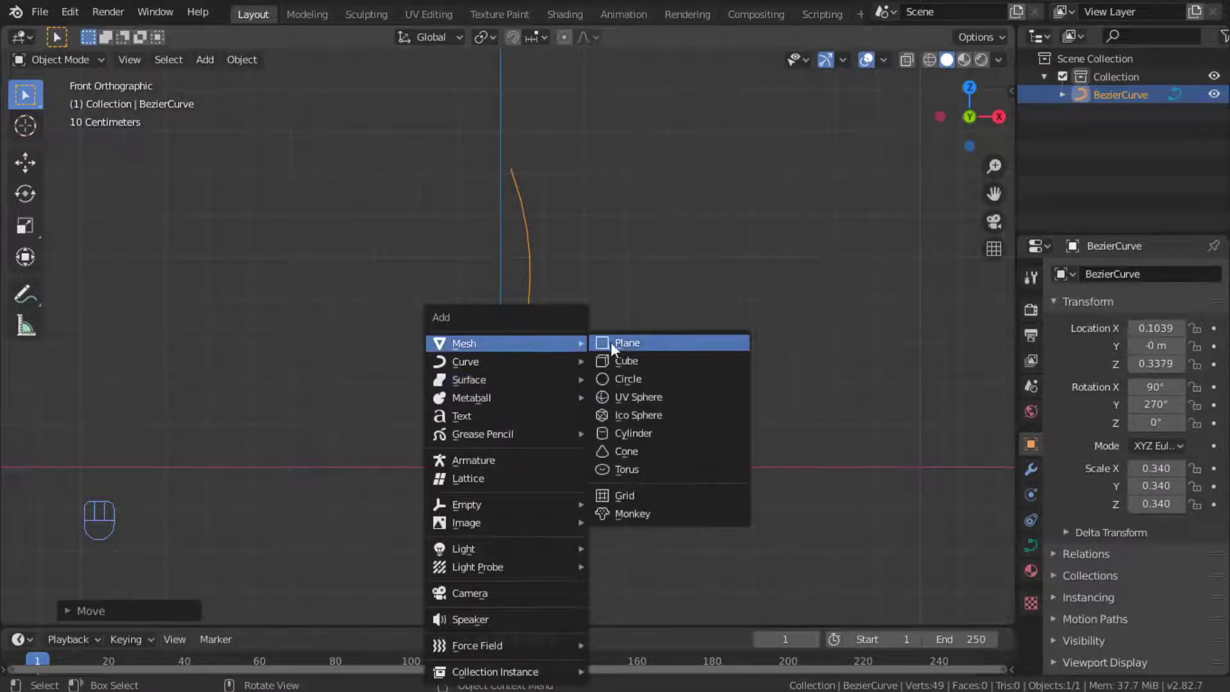
click(633, 432)
key(s)
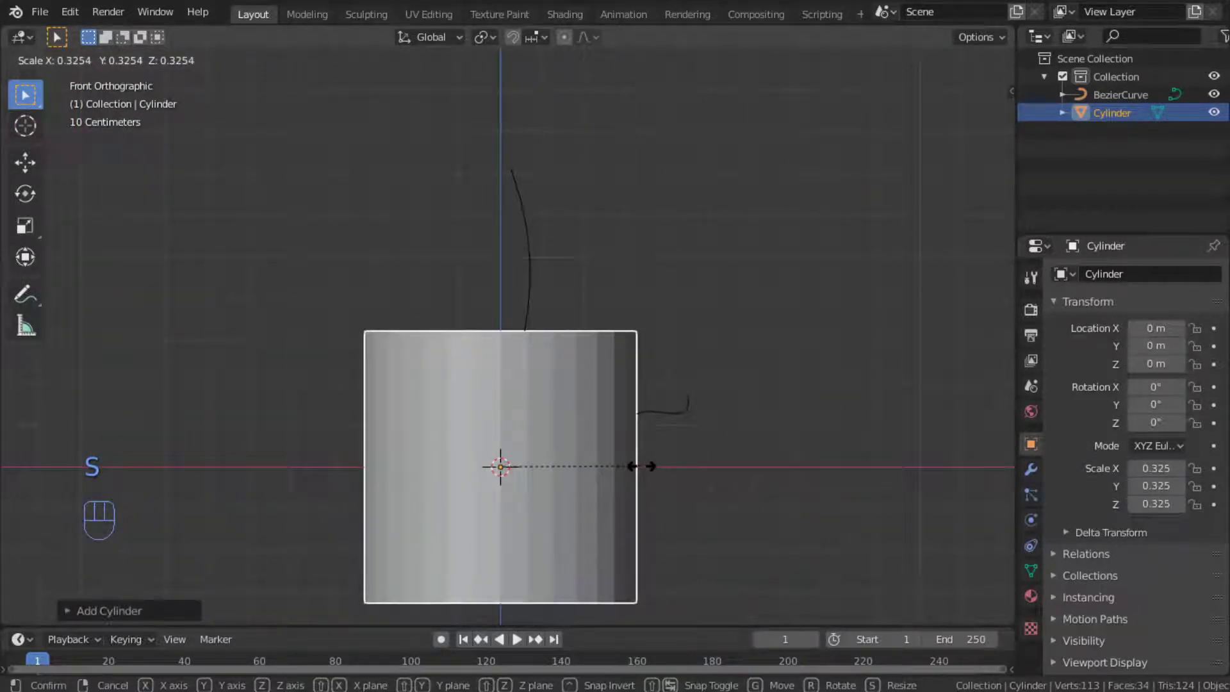
key(shift)
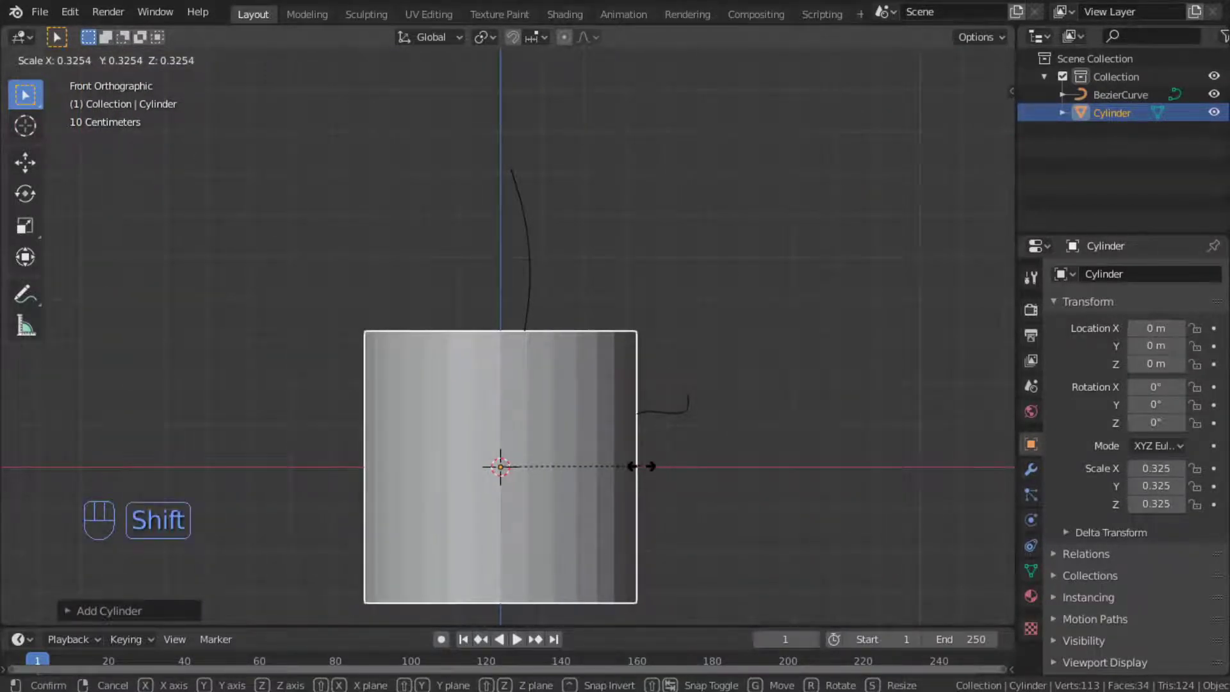
key(shift+z)
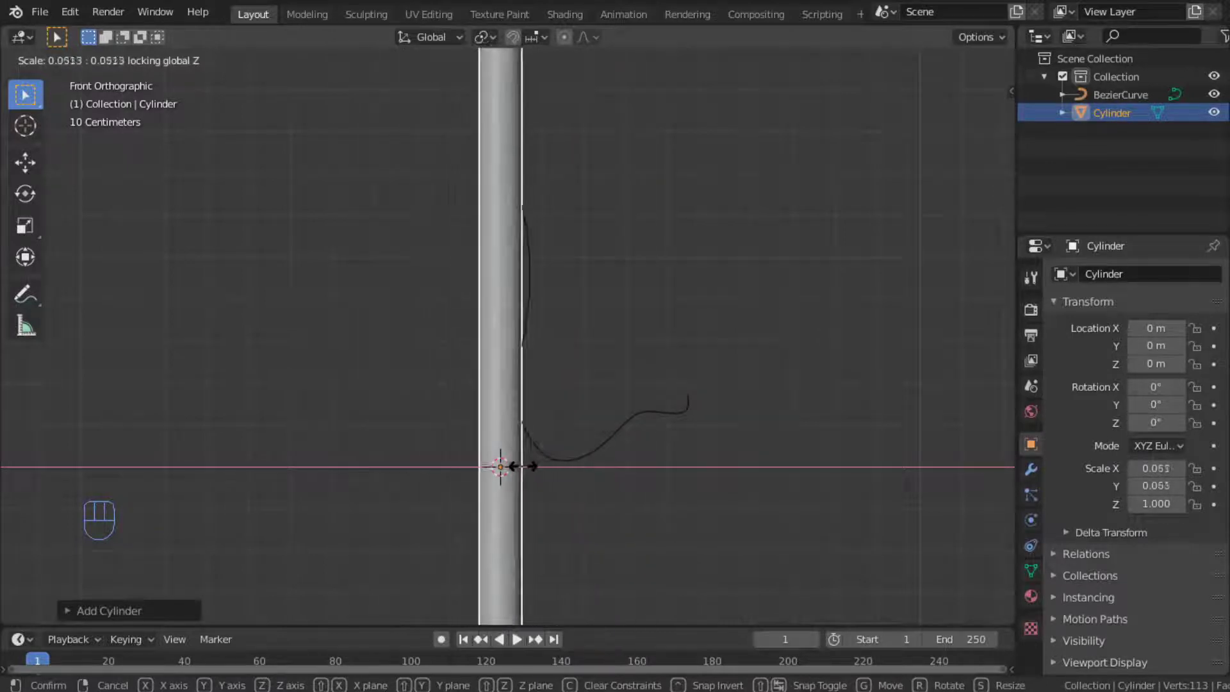
click(501, 466)
Scale the thin cylinder to about 0.91 and place it beside the curve at about X -0.177 m and Z 0.021 m.
scroll(504, 466, down, 5)
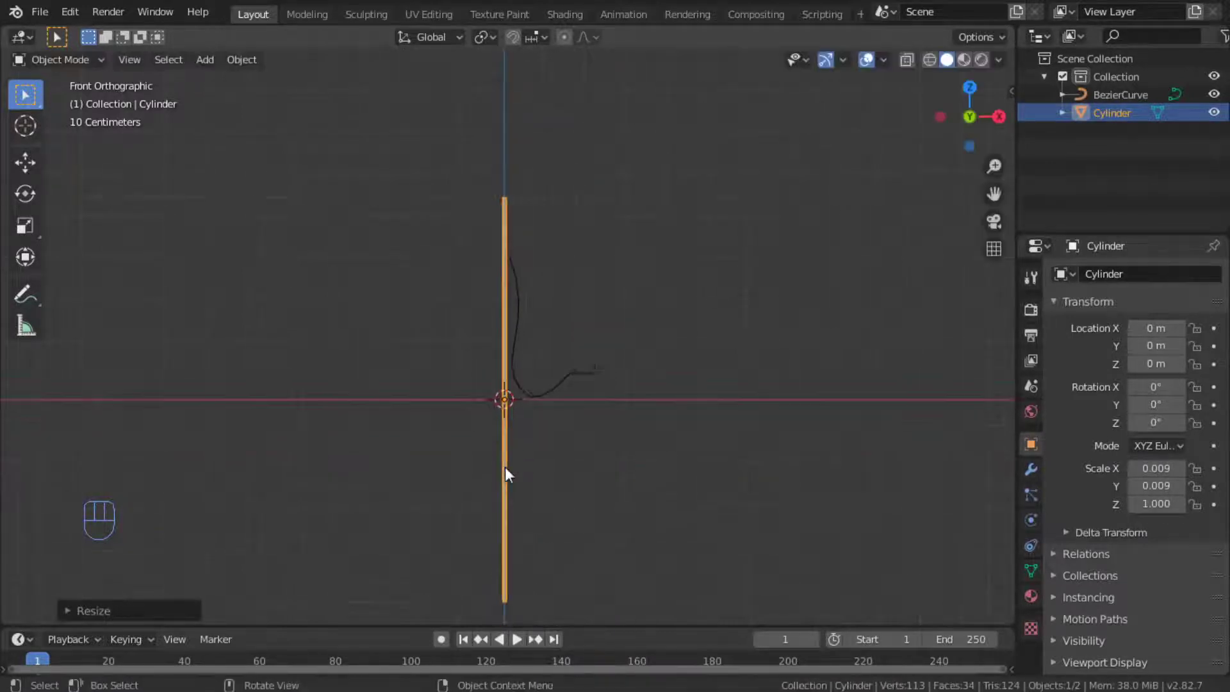
key(s)
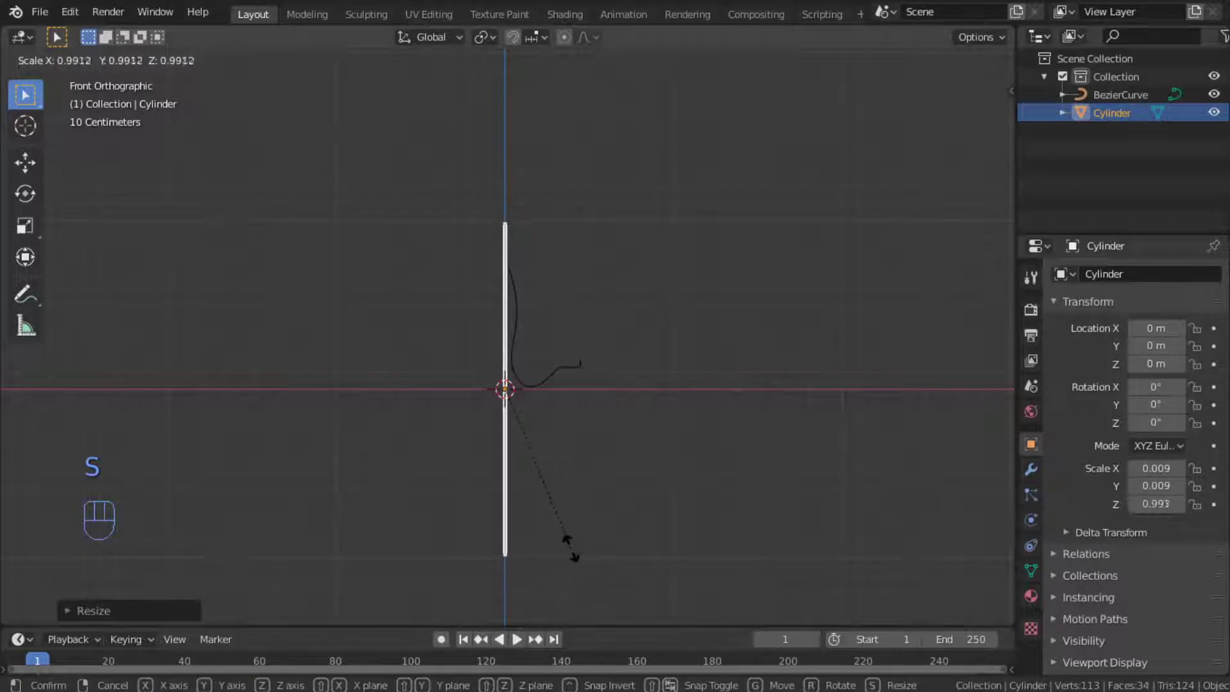
click(562, 537)
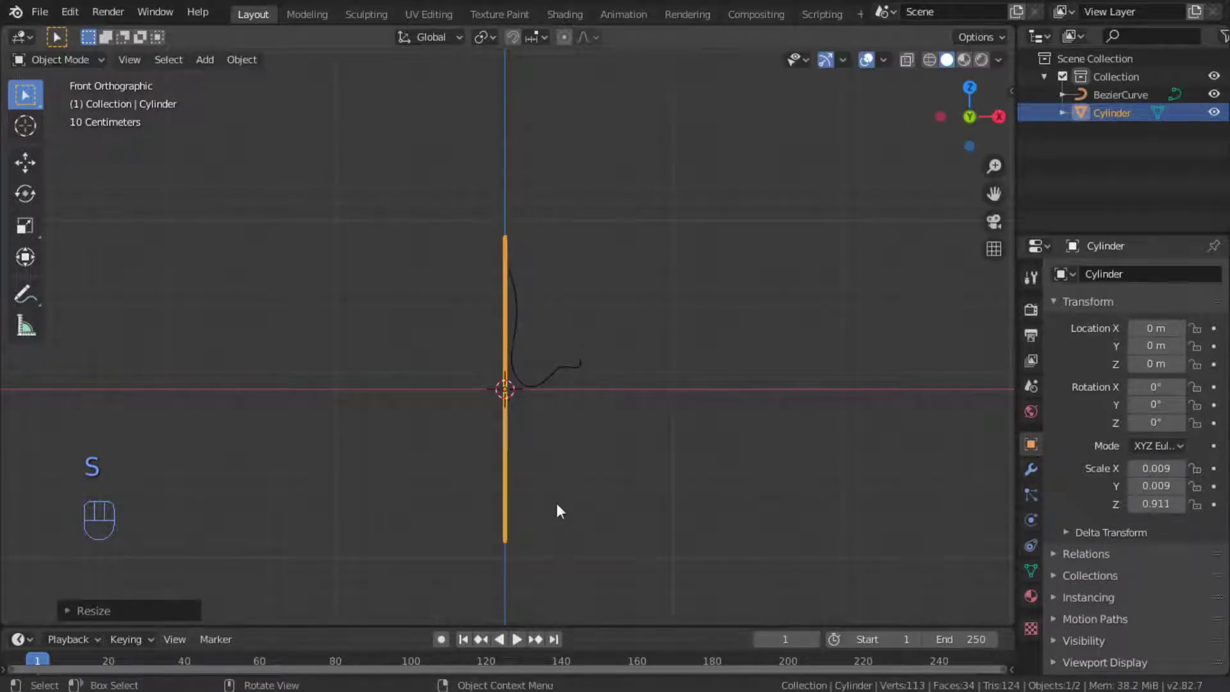
key(g)
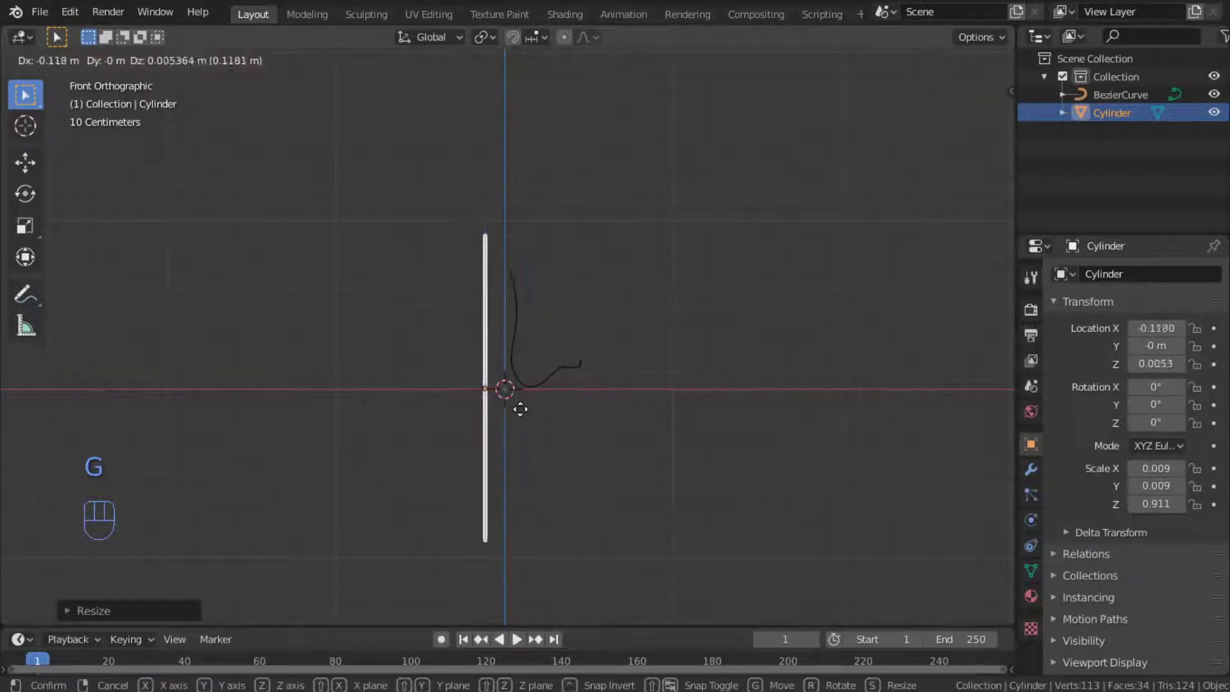
click(512, 408)
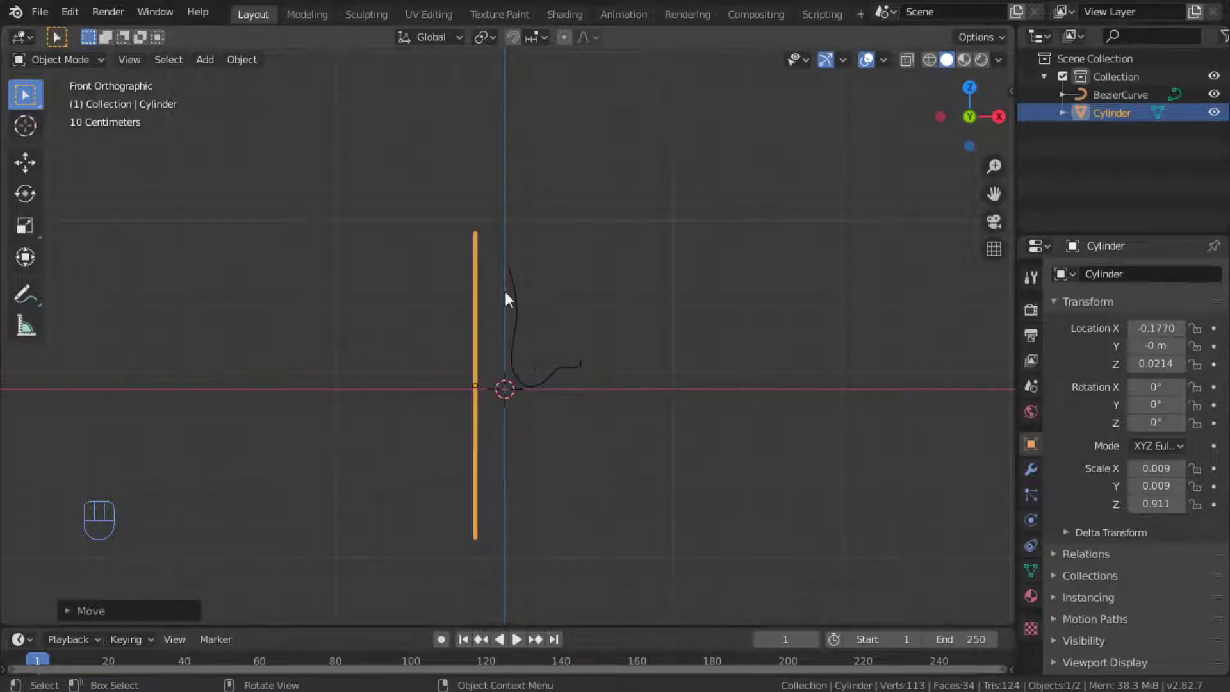
Add a Curve modifier to the thin cylinder.
click(1029, 470)
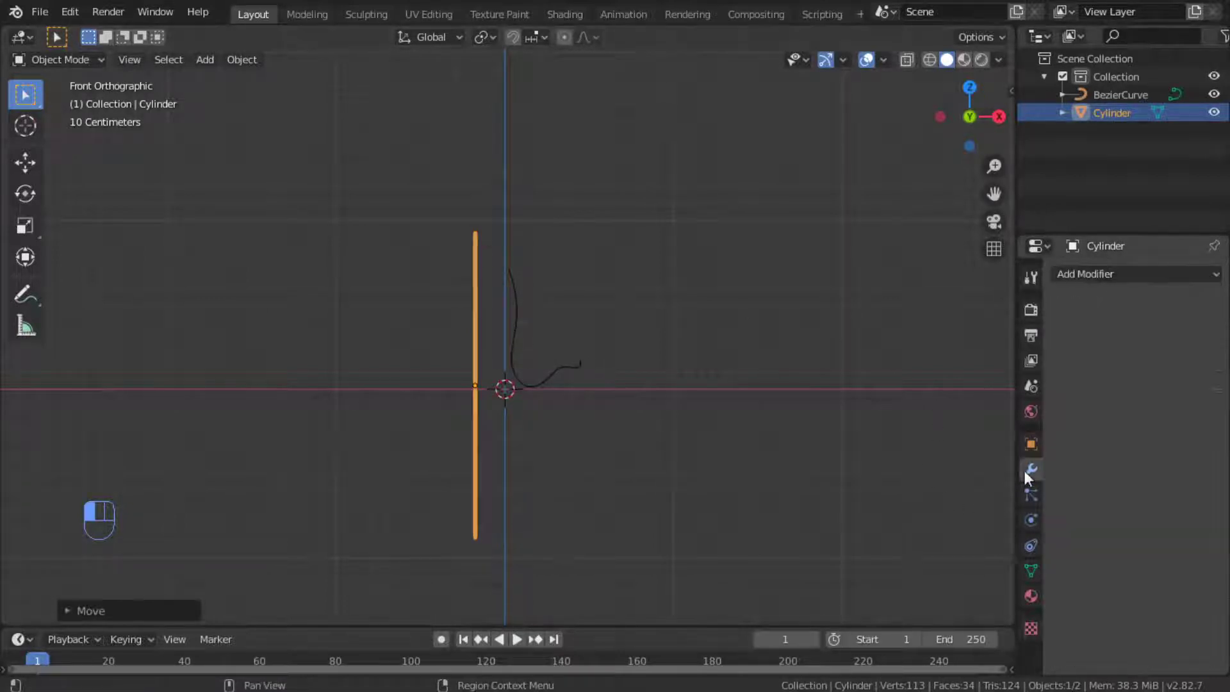
click(1123, 275)
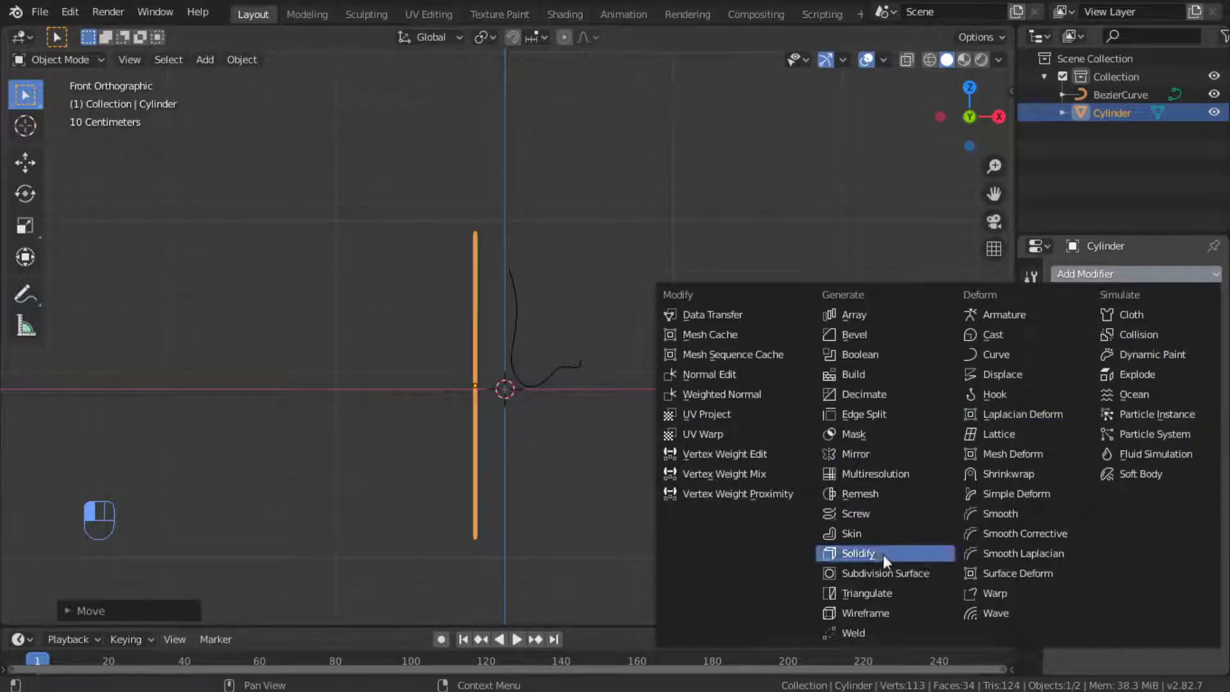
click(1010, 354)
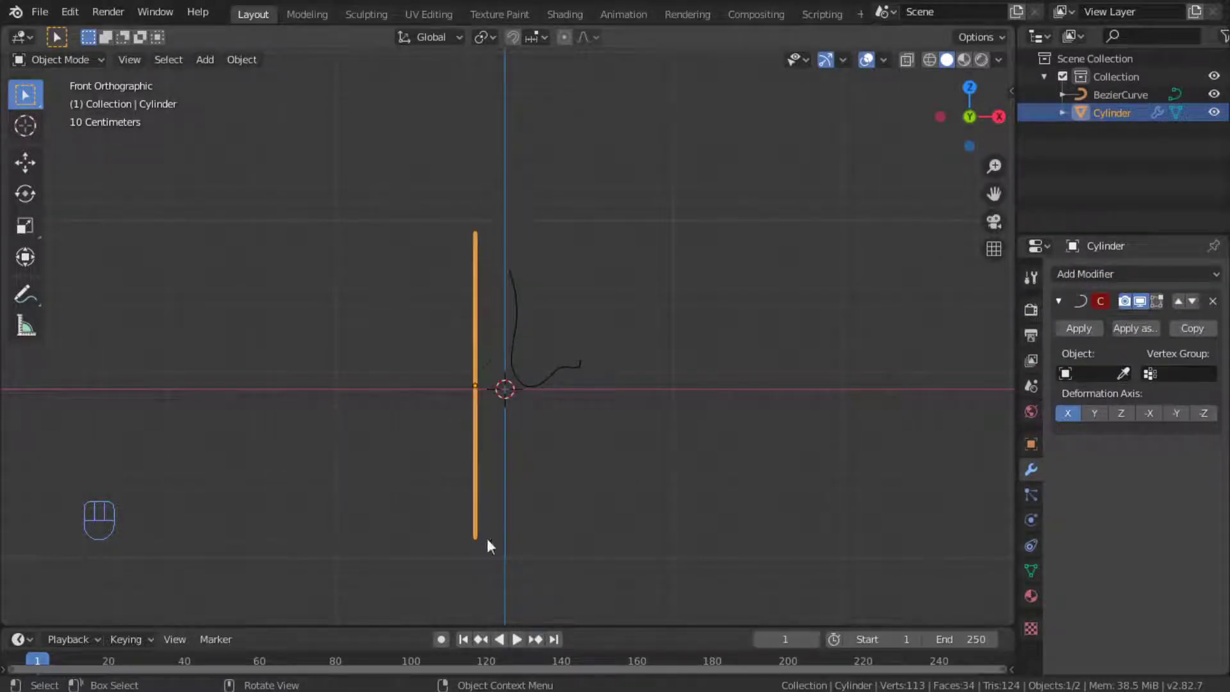
scroll(466, 312, up, 5)
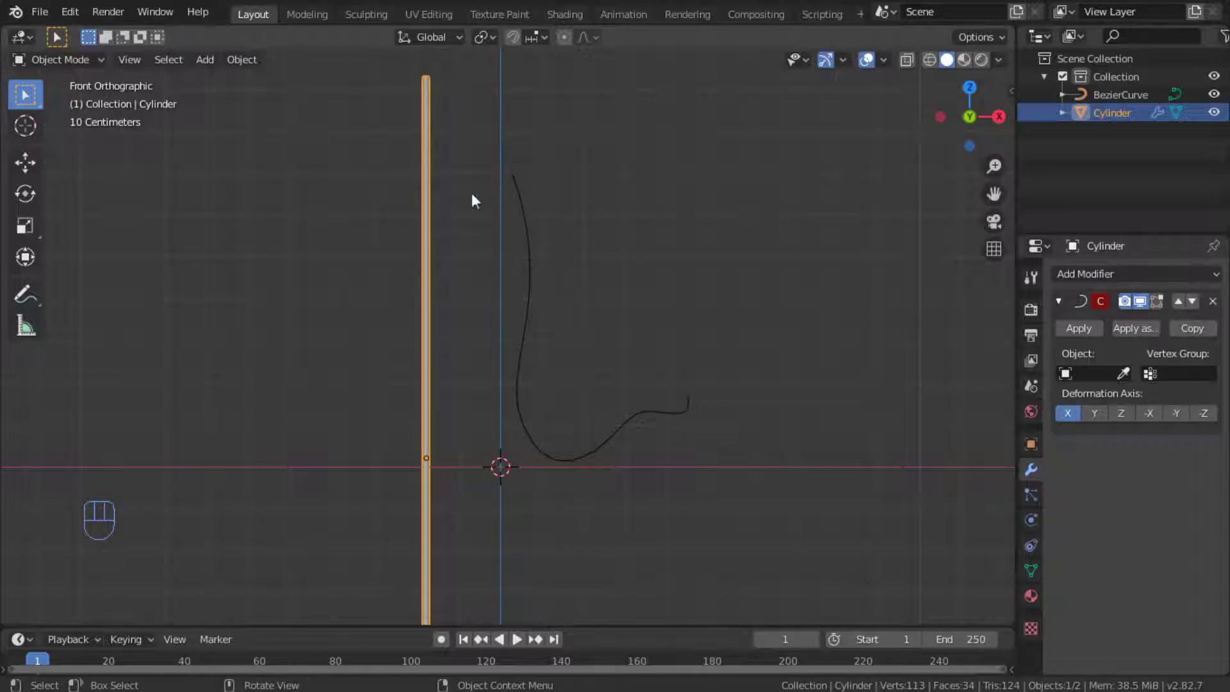
key(Tab)
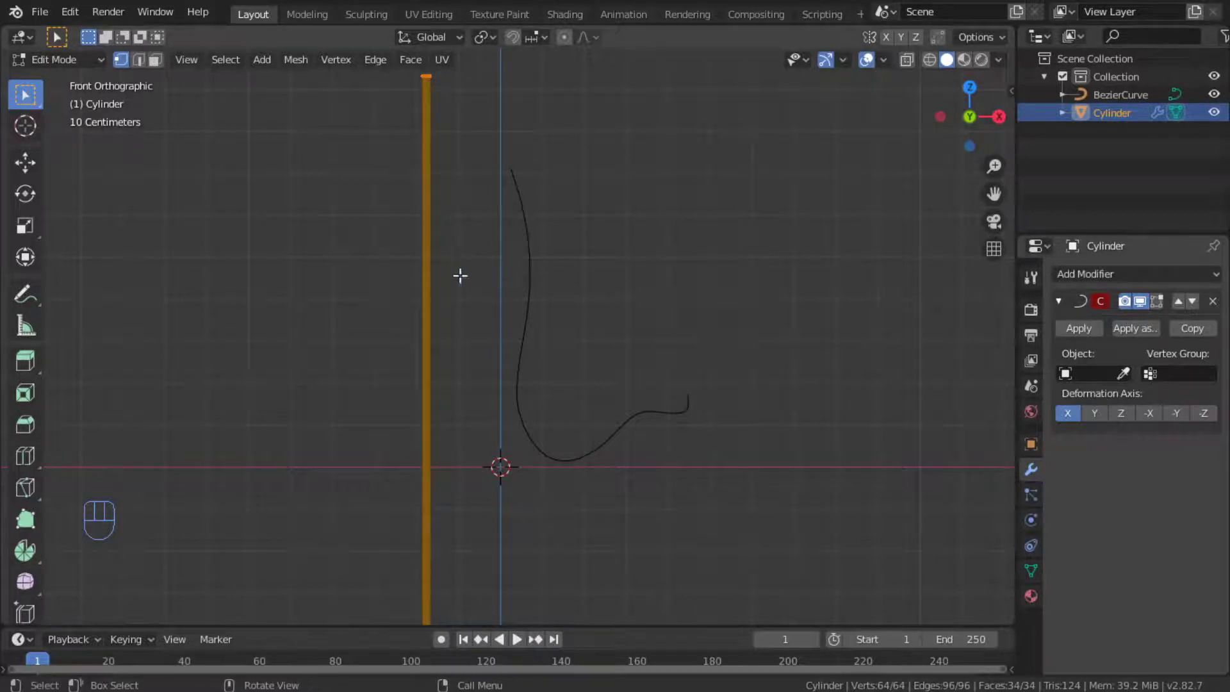
key(ctrl+r)
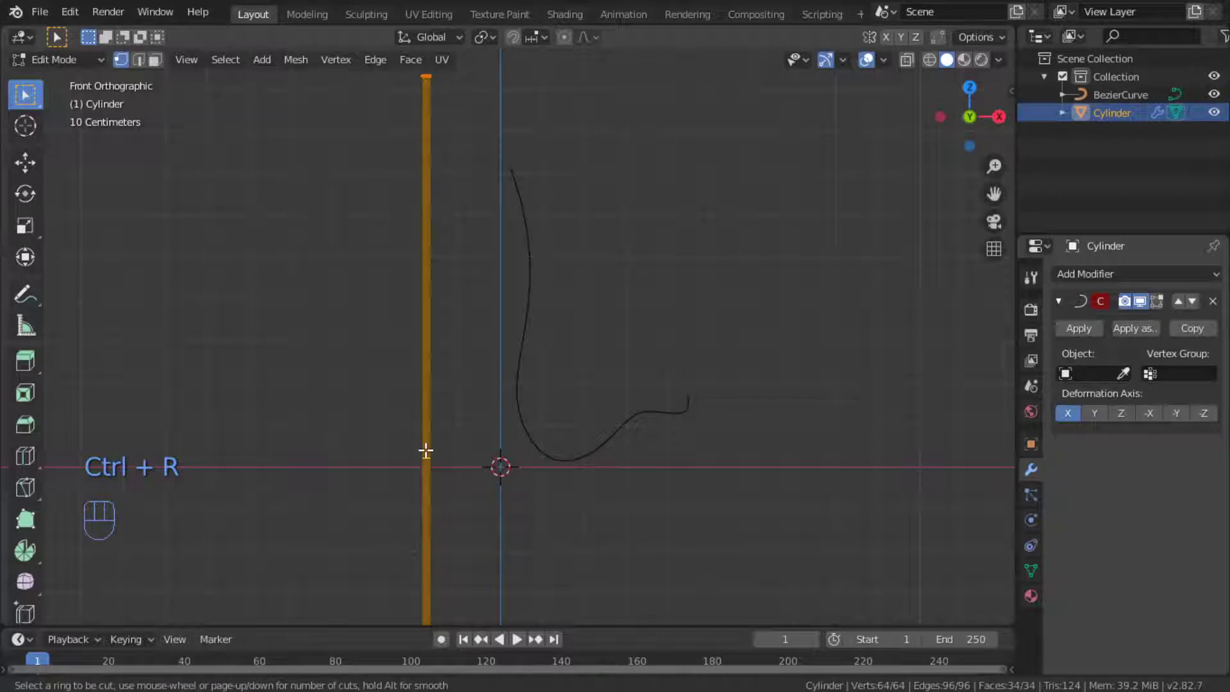
scroll(426, 451, up, 5)
scroll(426, 450, up, 16)
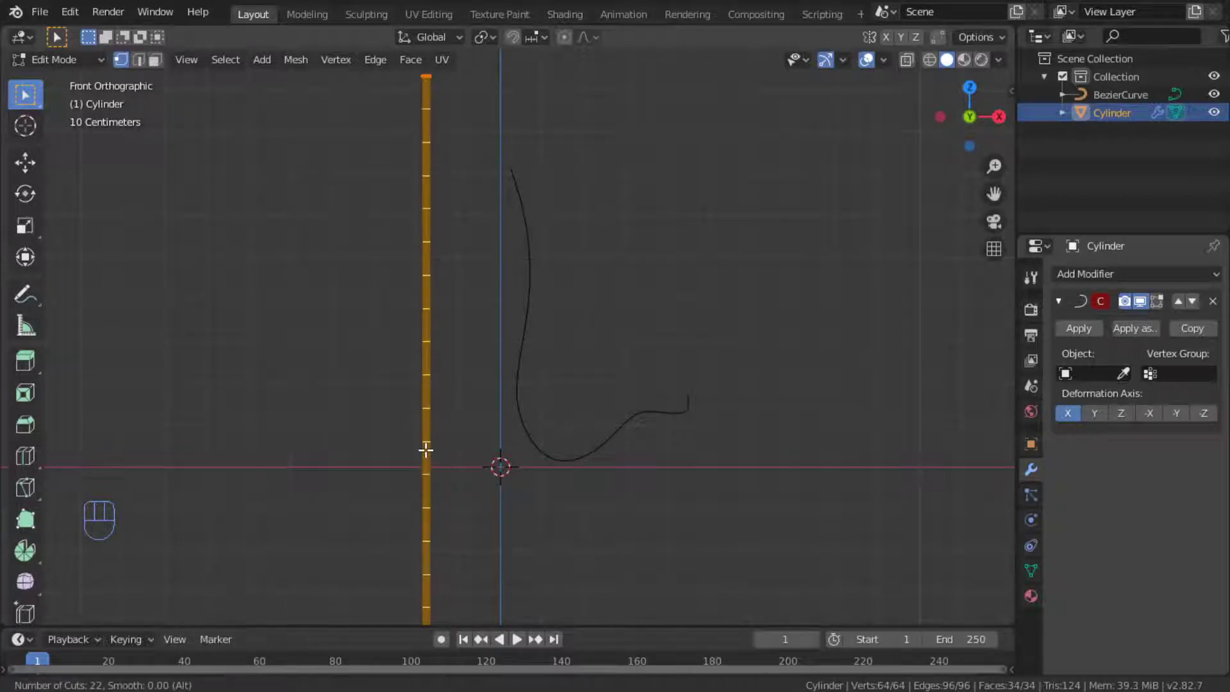
scroll(426, 450, up, 7)
scroll(426, 450, up, 5)
click(426, 450)
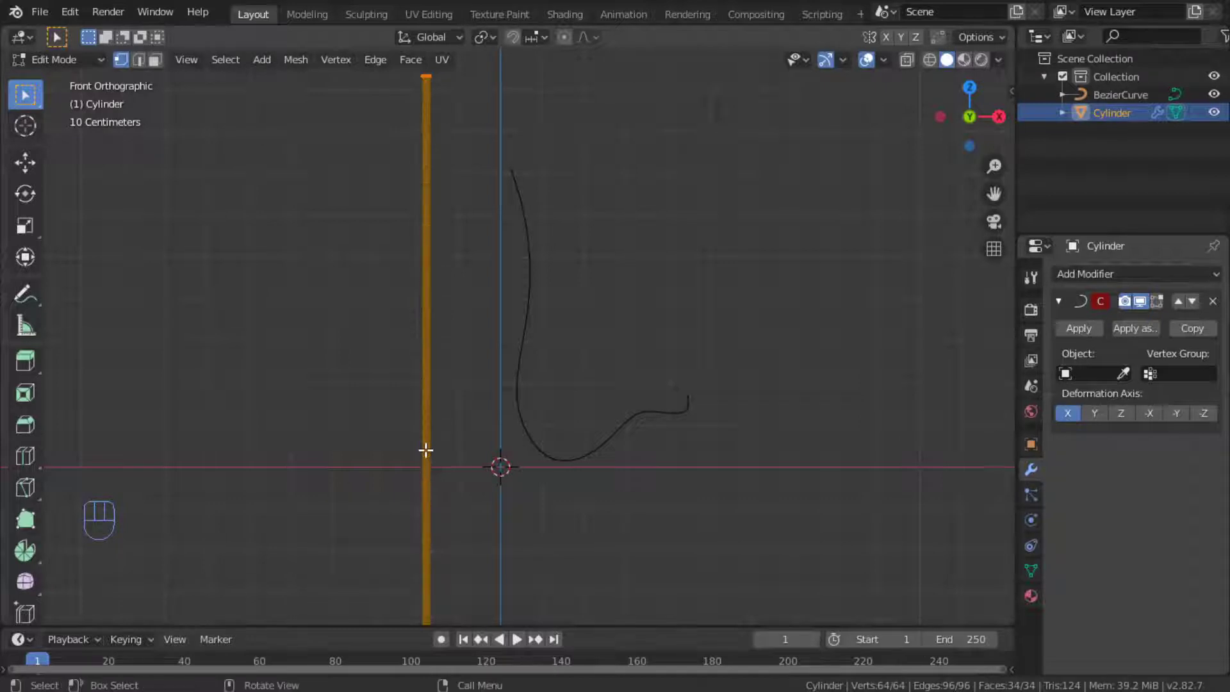
shift+middle_drag(478, 491, 491, 411)
key(shift+r)
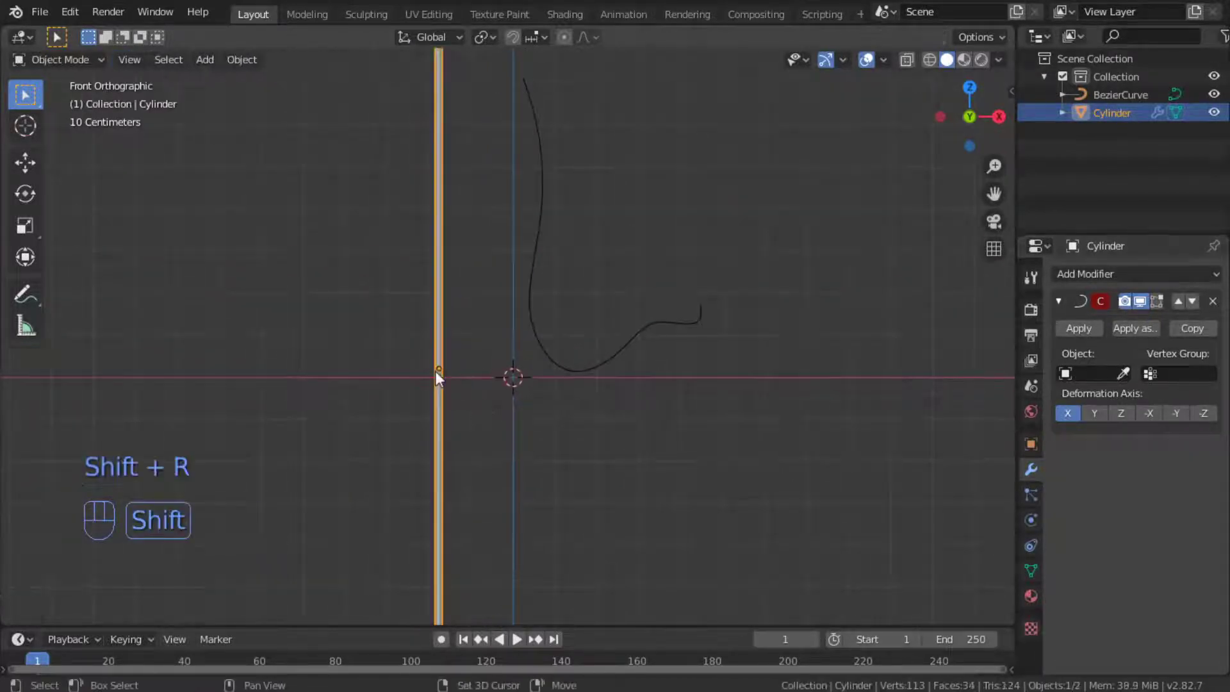
Add 29 evenly spaced, unslid loop cuts along the cylinder's length in Edit Mode.
key(Tab)
key(ctrl+r)
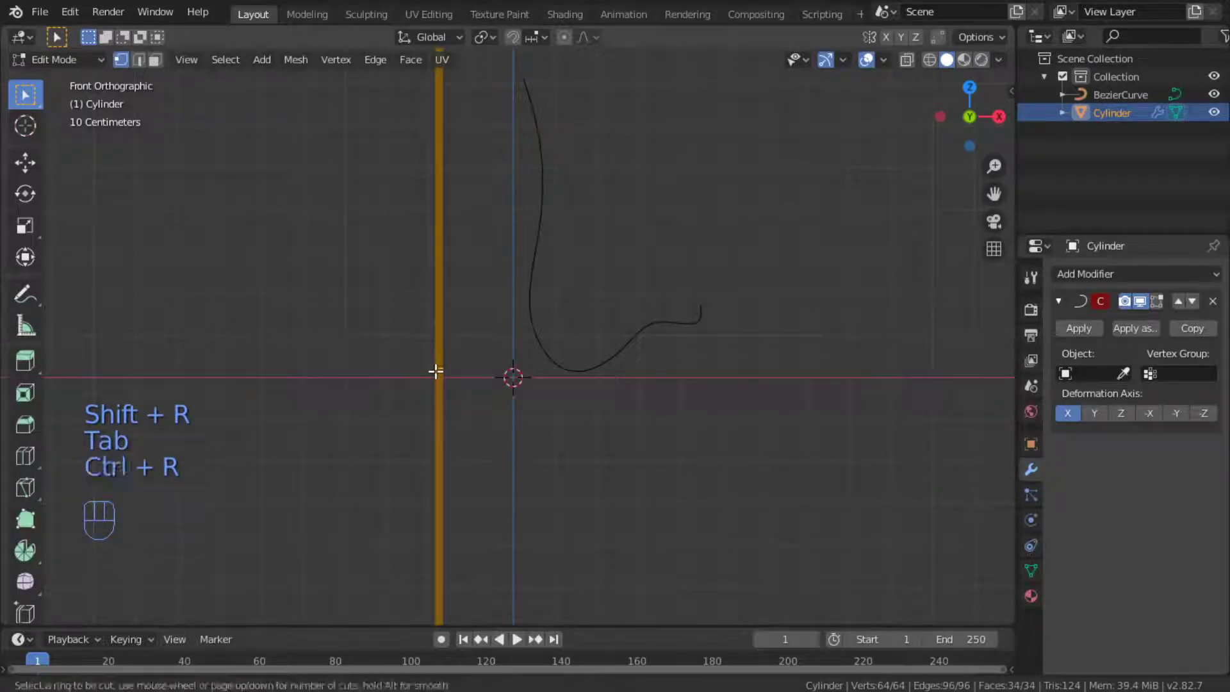
scroll(435, 371, up, 13)
scroll(435, 370, up, 13)
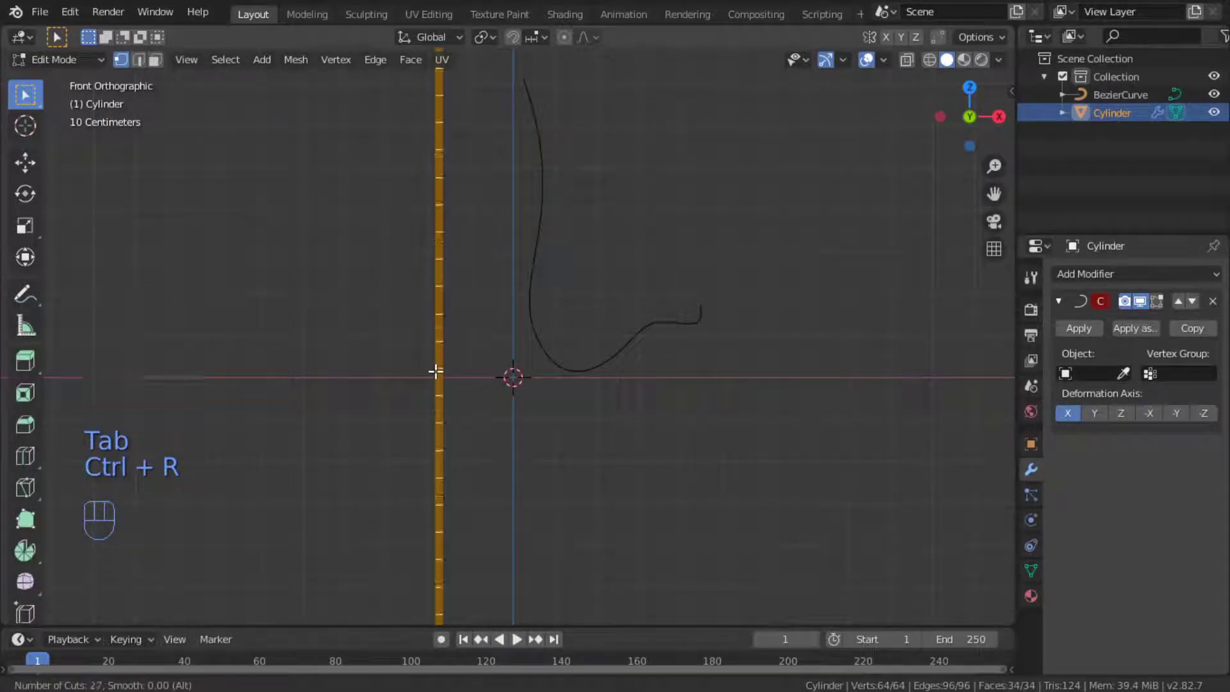
click(435, 370)
right_click(435, 371)
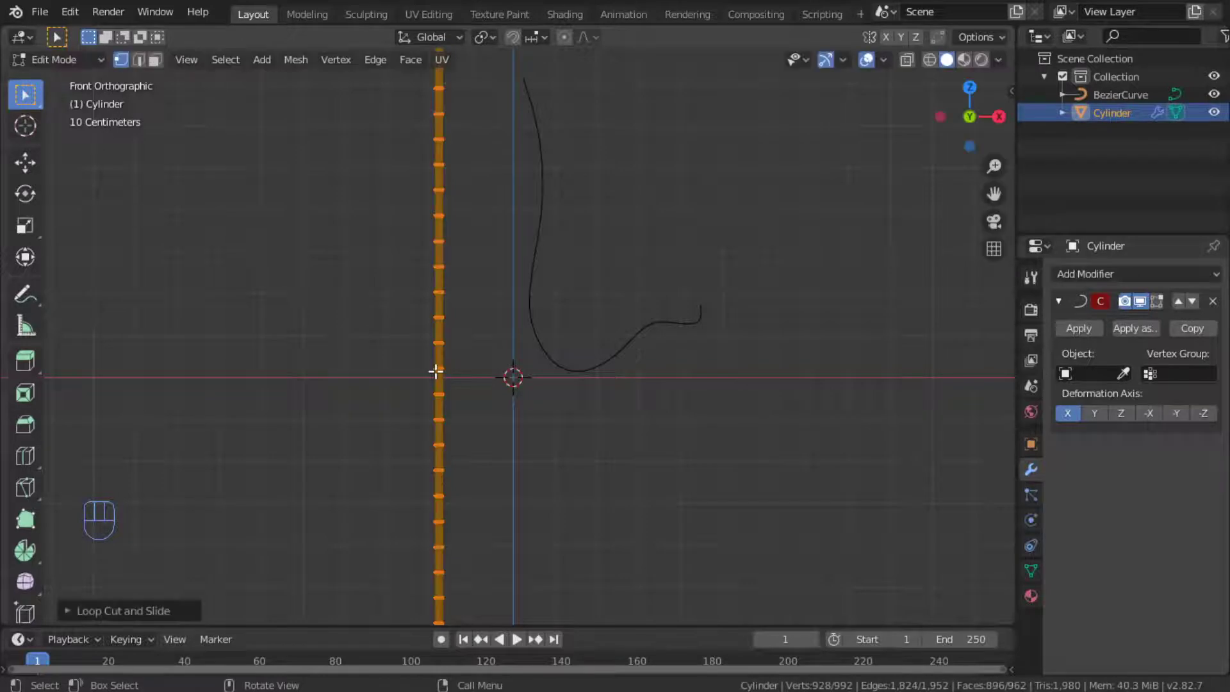
Set the Curve modifier's object to BezierCurve with deformation axis -X and return to Object Mode.
click(1082, 374)
click(1073, 401)
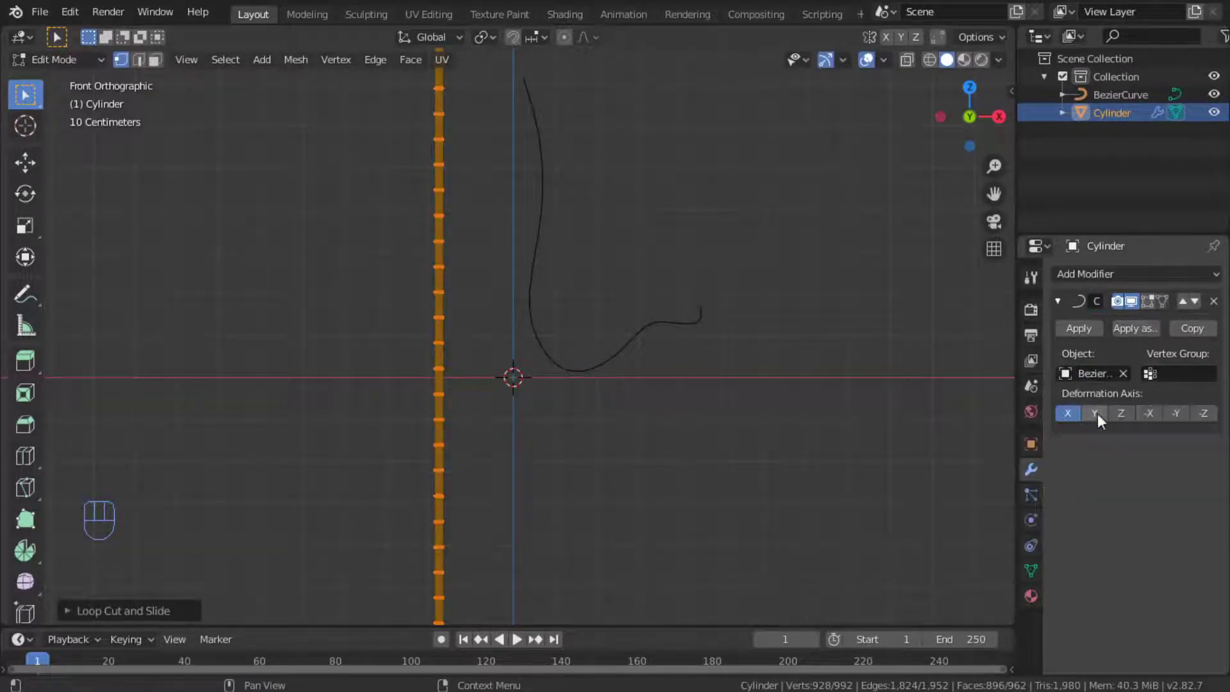
click(1146, 411)
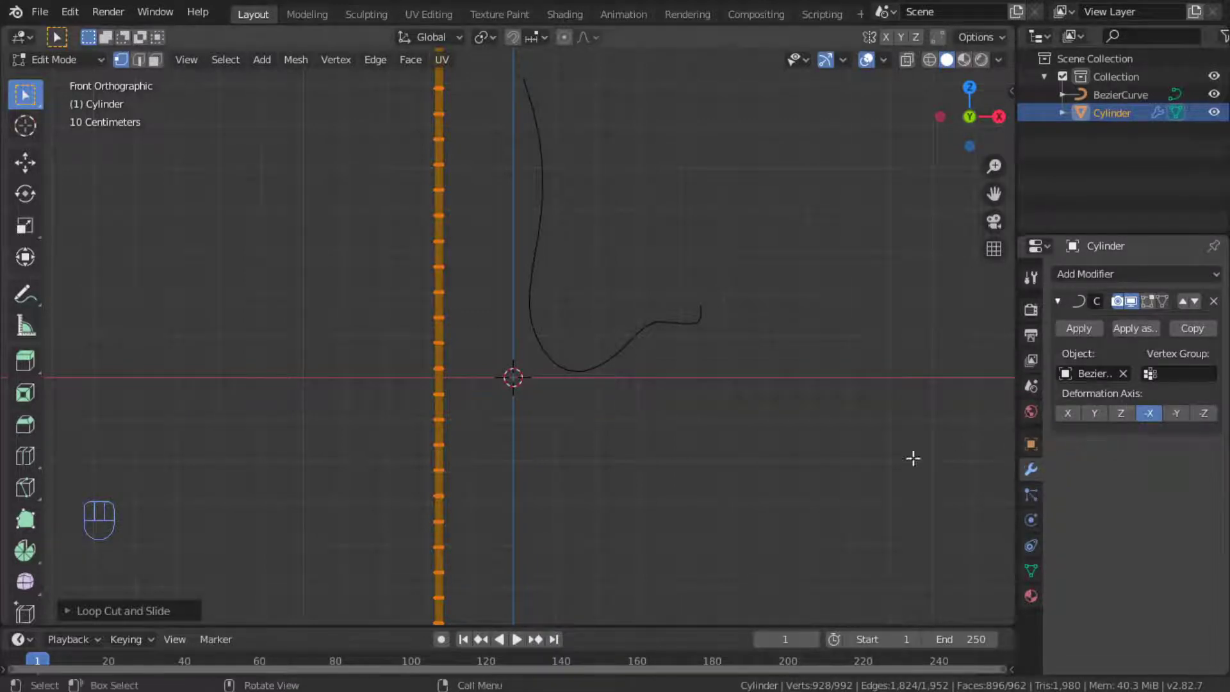
key(Tab)
Move the bent cylinder along the curve, shifting it about -0.034 m on X and -0.26 m on Z.
scroll(847, 439, down, 3)
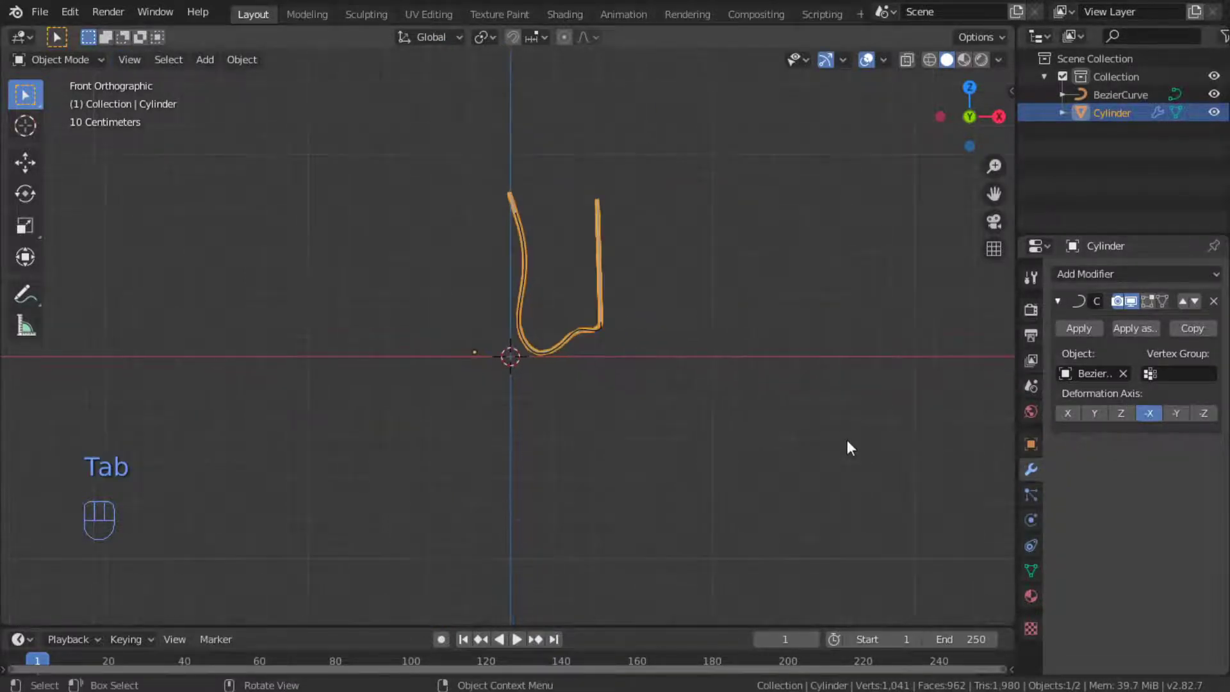
key(g)
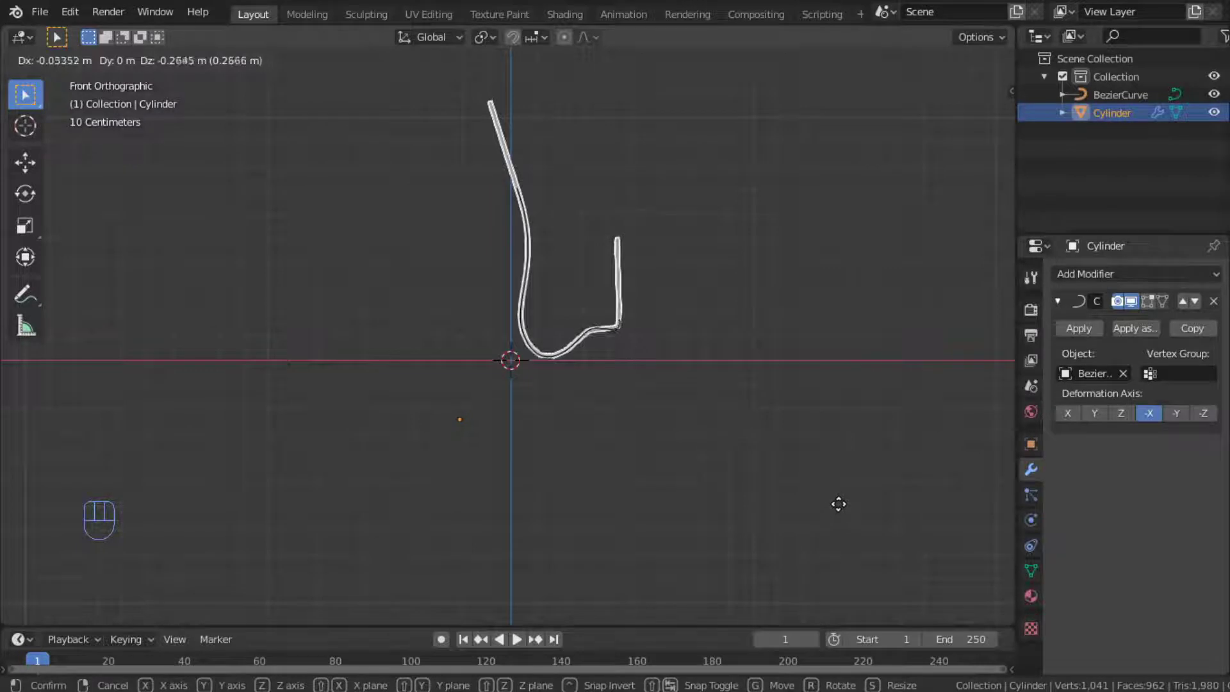
click(831, 498)
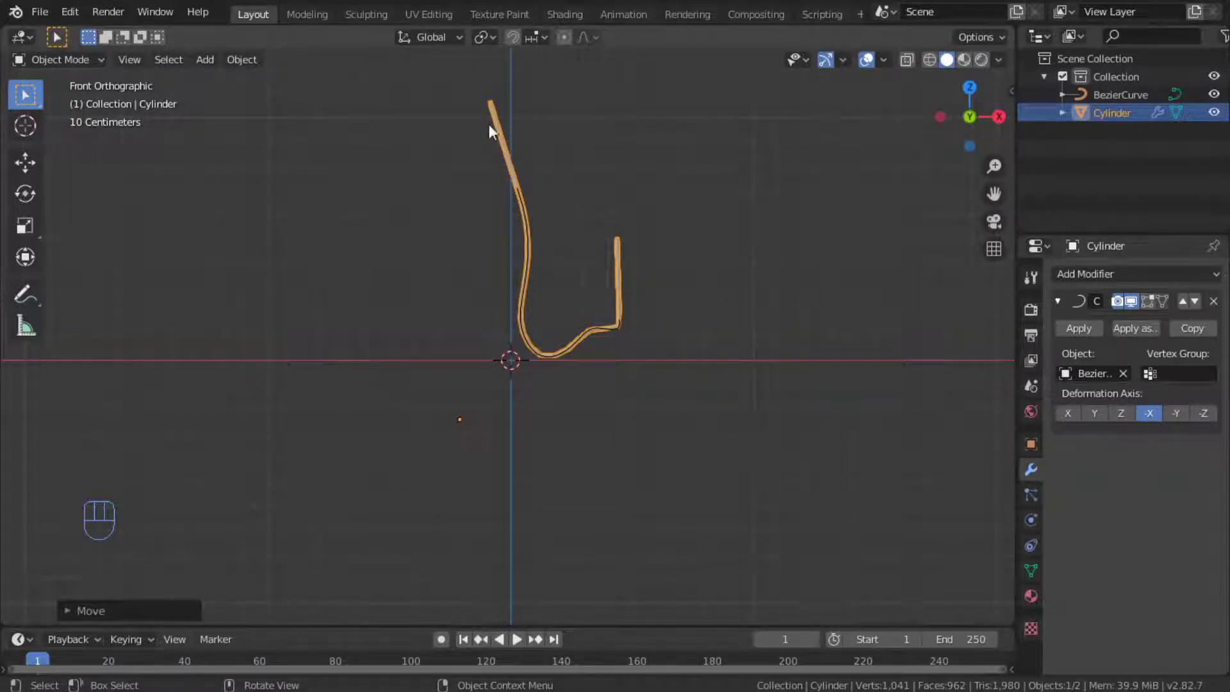
Scale the cylinder's entire mesh uniformly to about 0.81 in Edit Mode and return to Object Mode.
key(Tab)
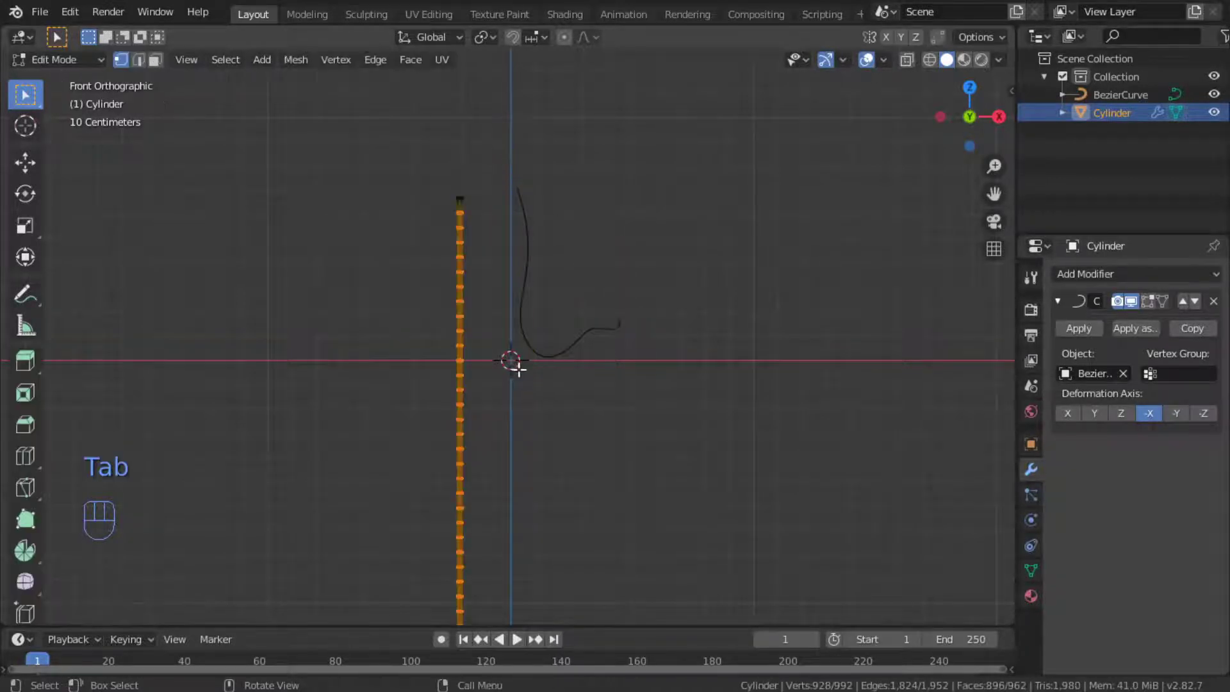
key(a)
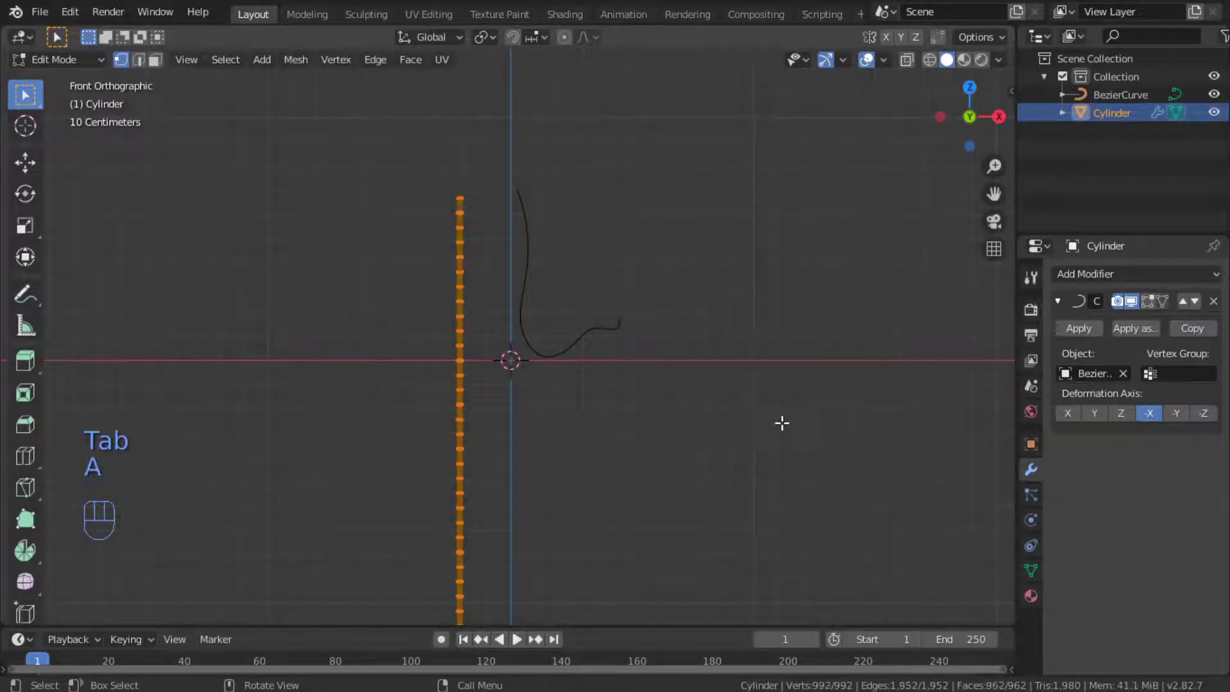
key(s)
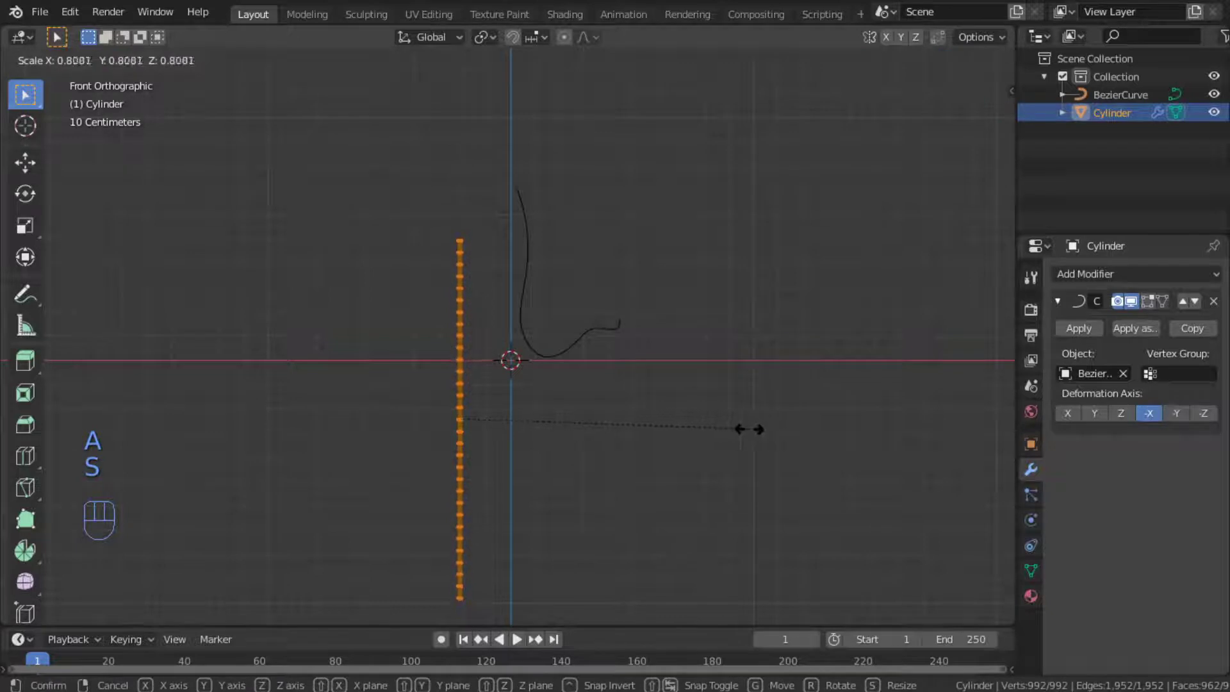
click(748, 428)
key(Tab)
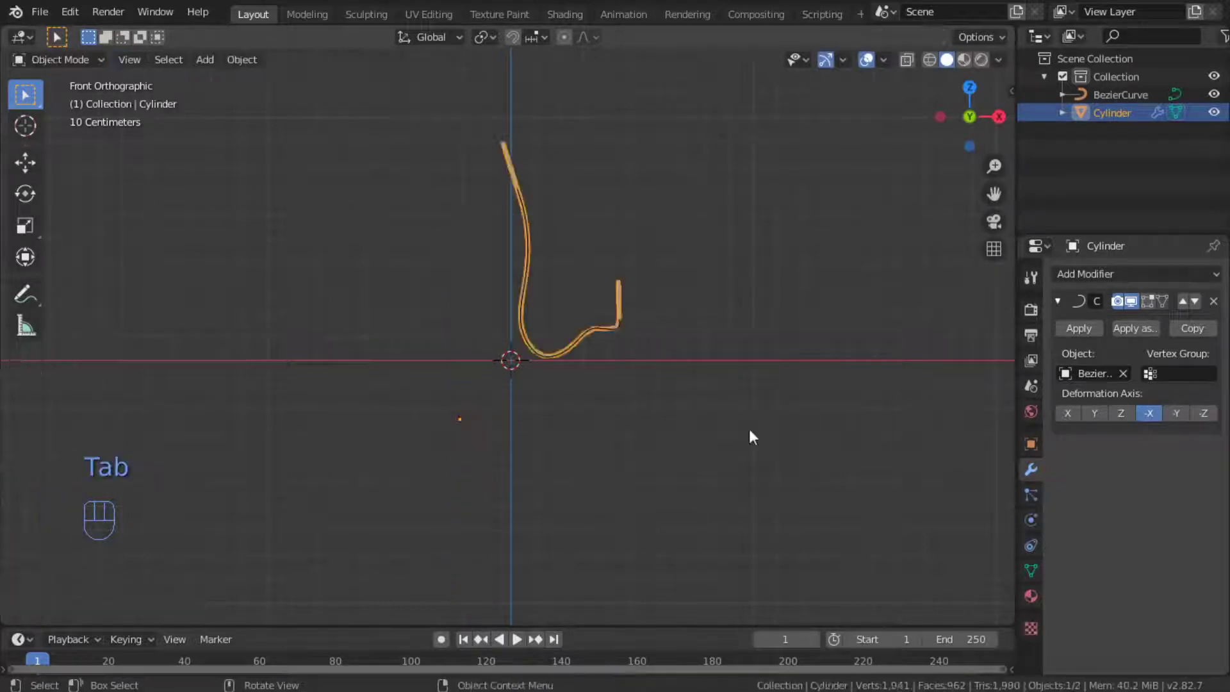
Scale the cylinder's mesh on Z only to about 0.8, and move the object about 0.052 m on X and 0.015 m on Z.
key(Tab)
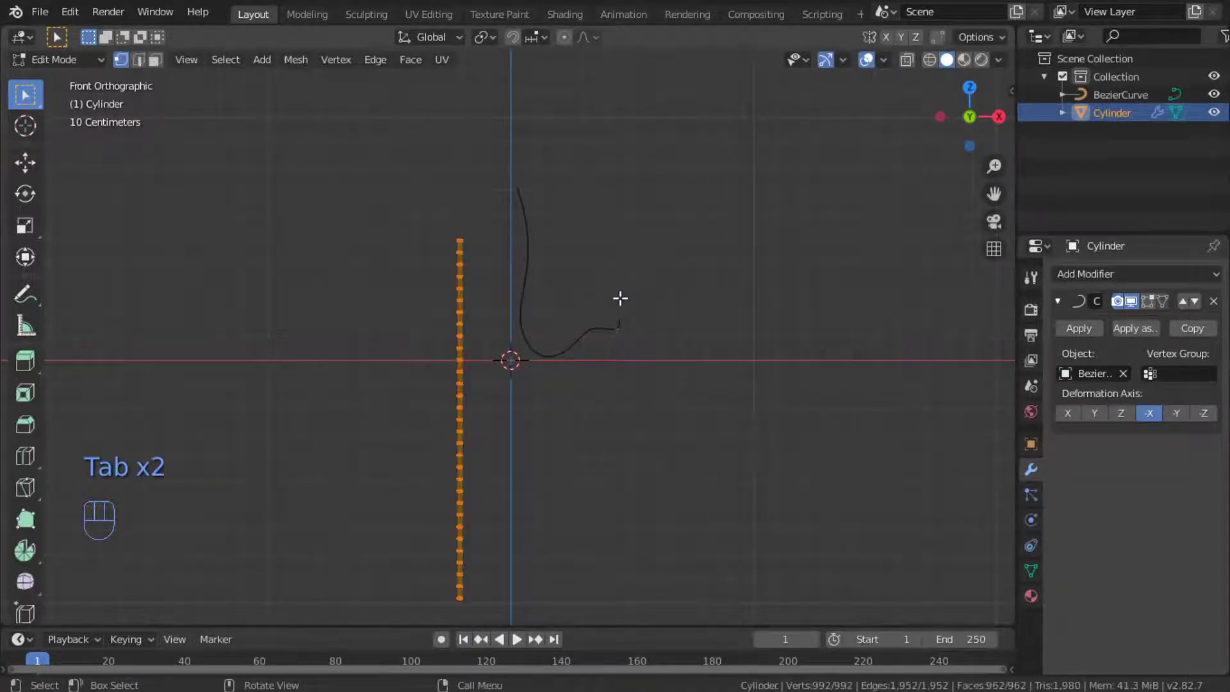
key(s)
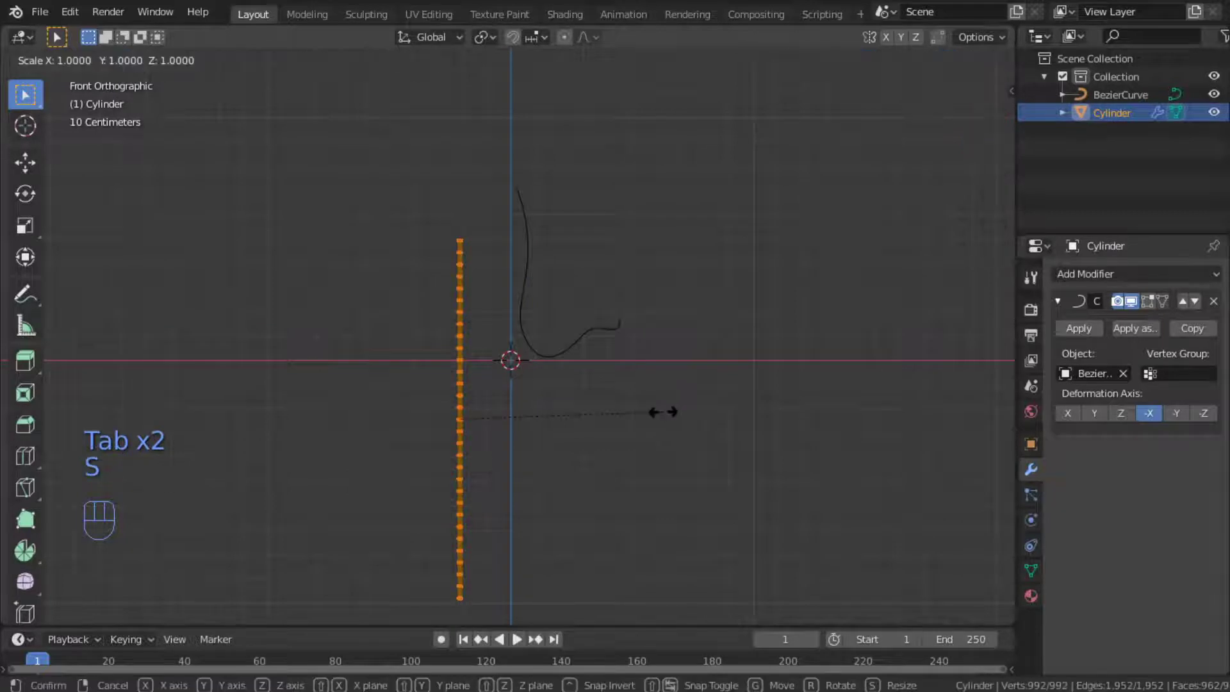
key(z)
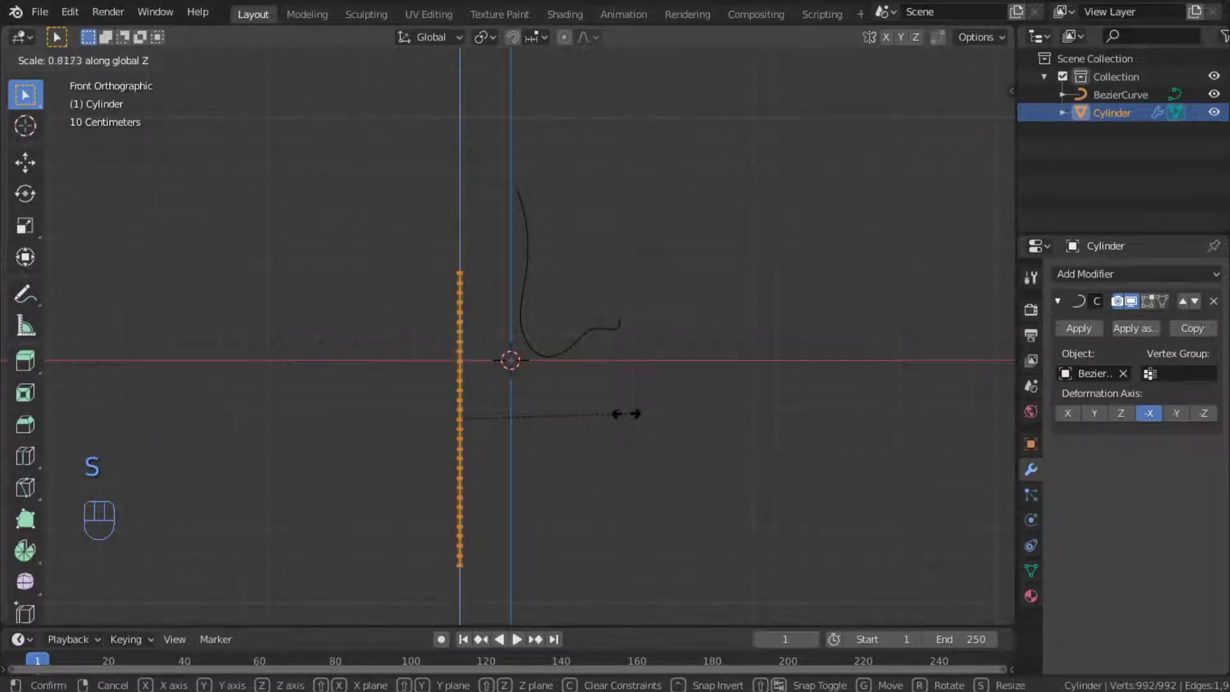
click(620, 413)
key(Tab)
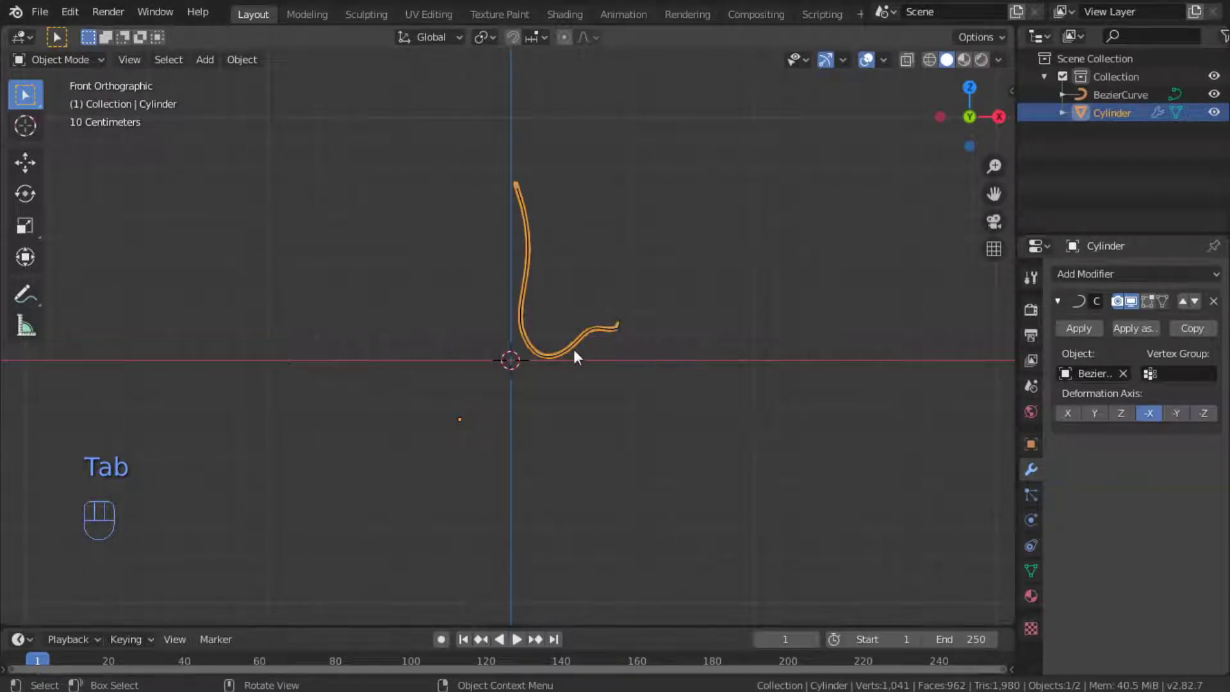
key(g)
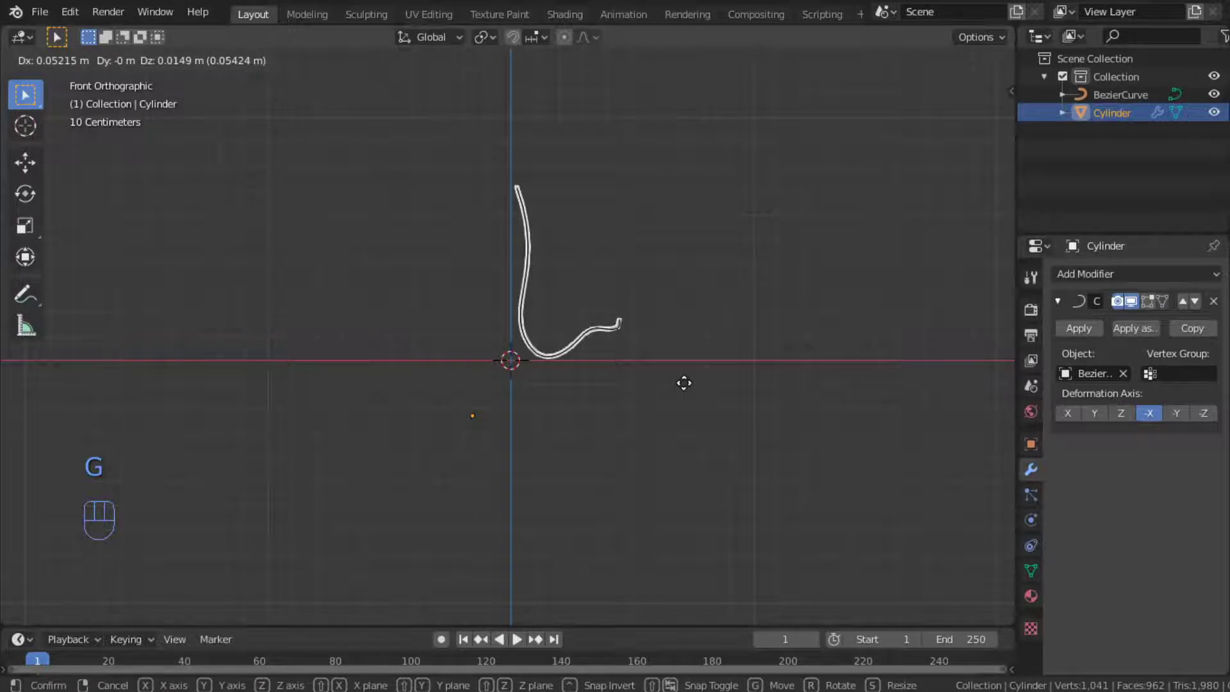
click(684, 383)
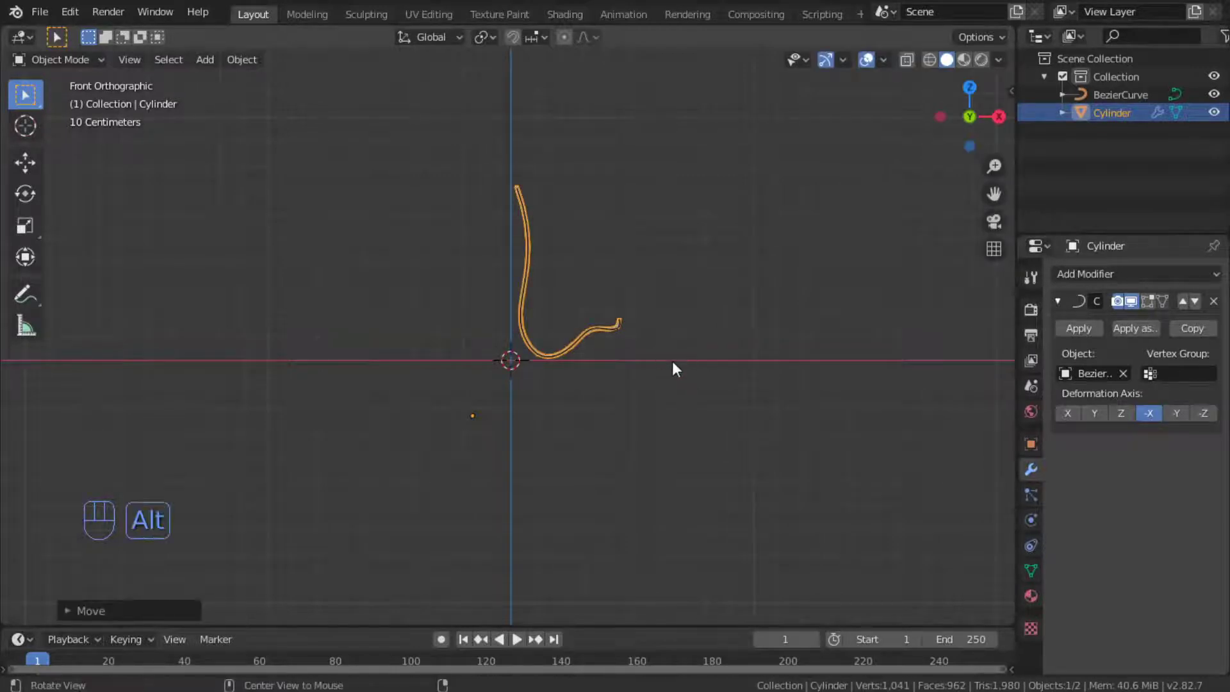
Apply smooth shading to the bent cylinder.
alt+drag(671, 360, 643, 332)
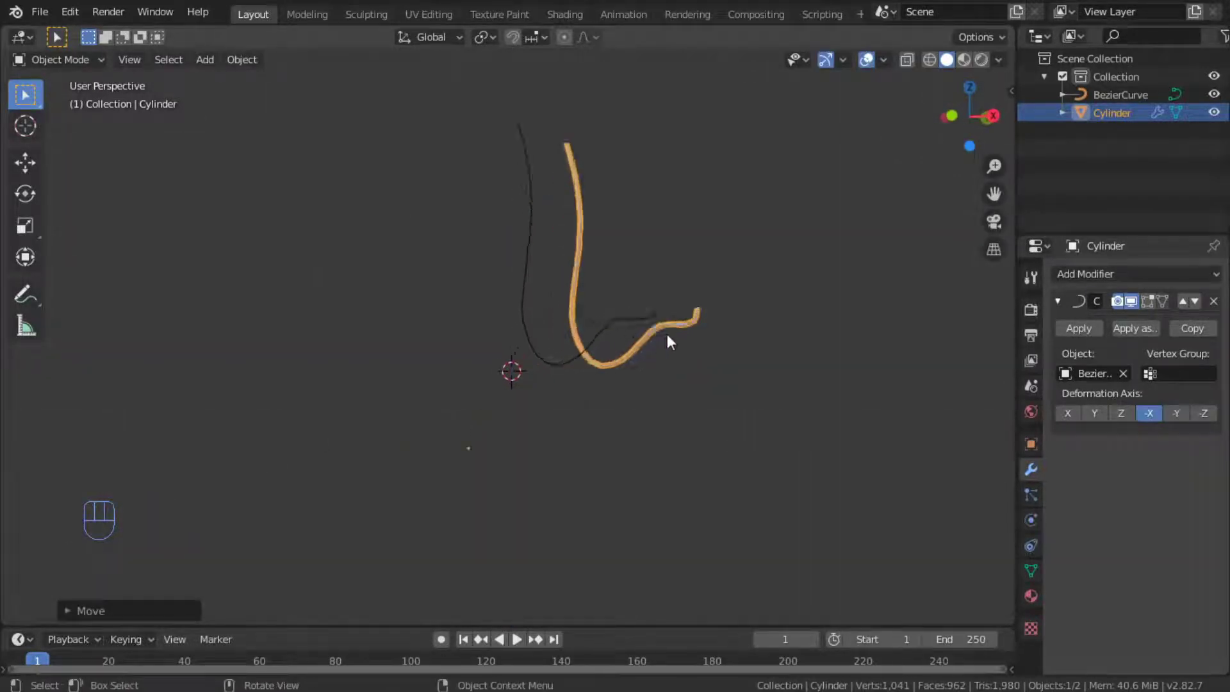
alt+middle_click(696, 324)
scroll(493, 344, up, 4)
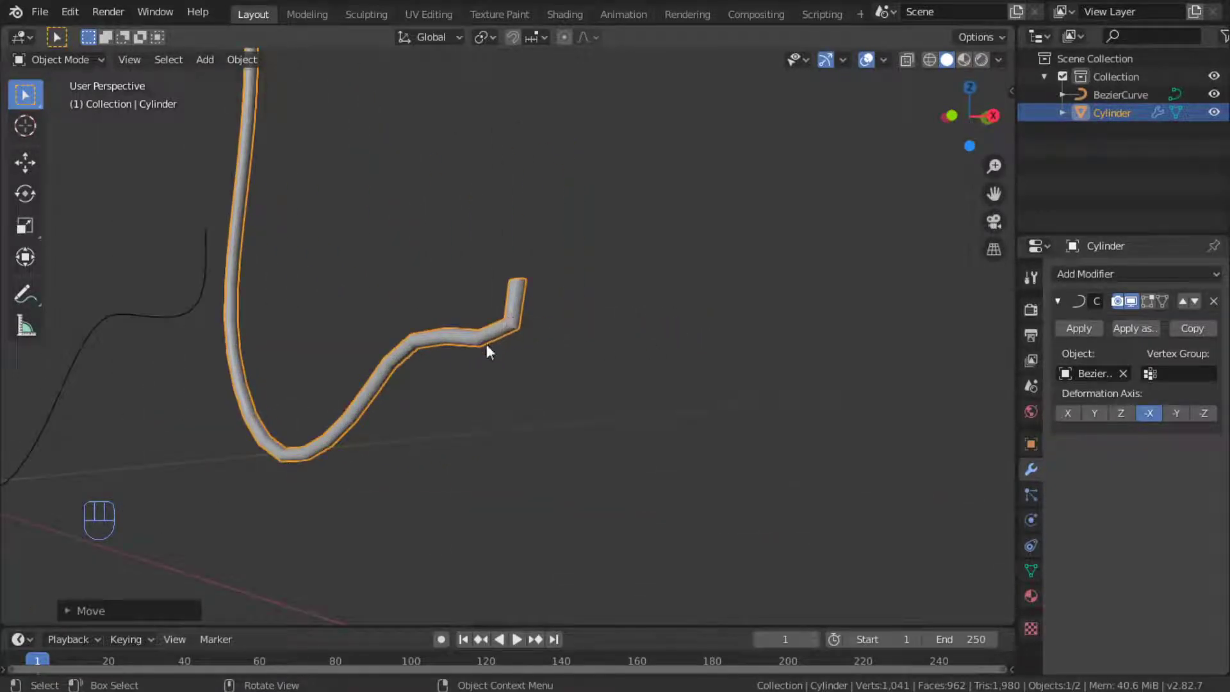
right_click(502, 329)
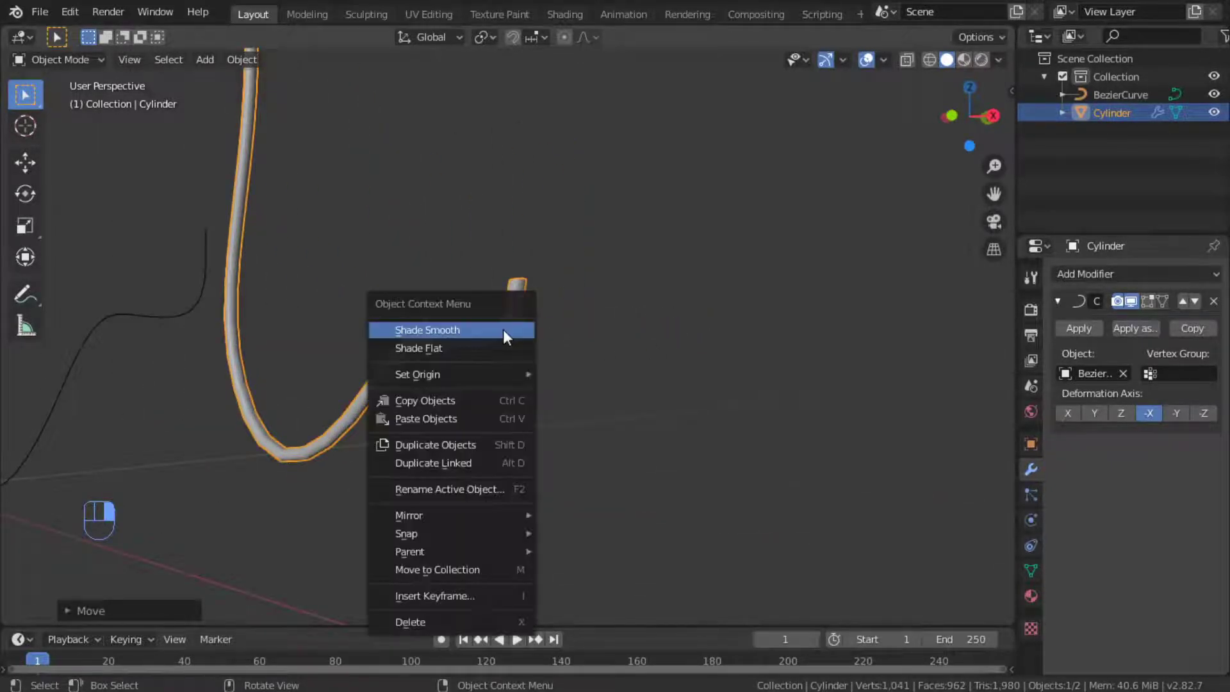
click(502, 330)
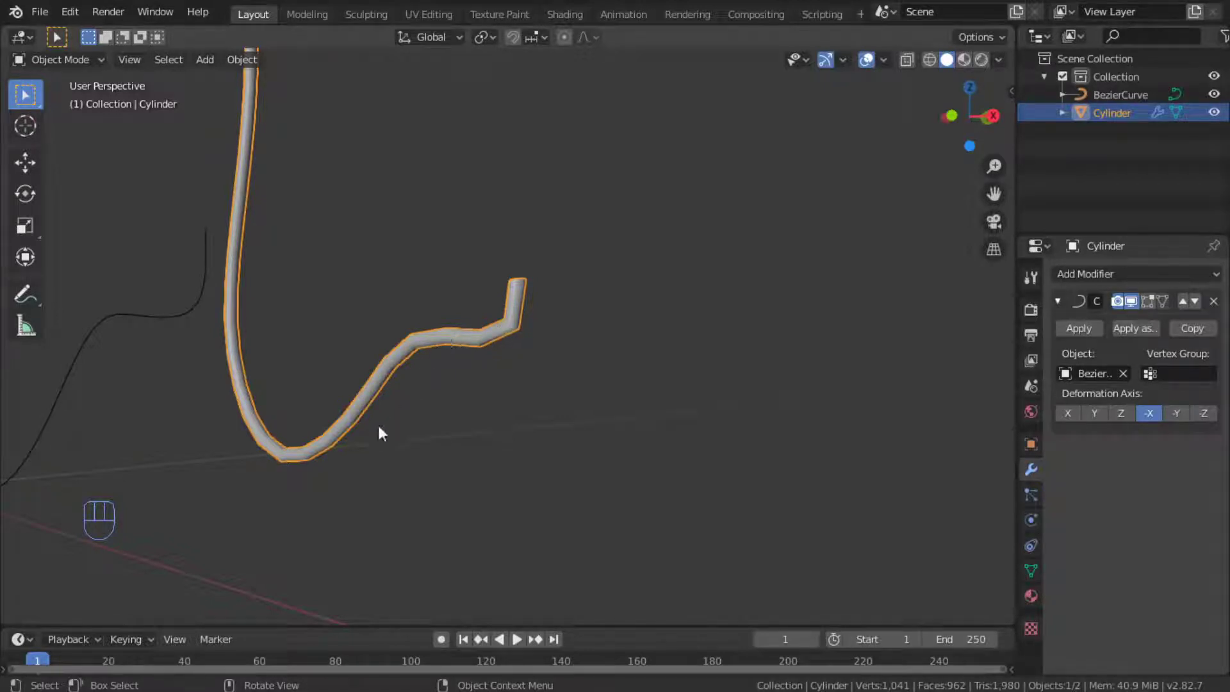
Add three loop cuts to each of the two segments nearest the straight cylinder's upper end in Edit Mode, and return to Object Mode.
middle_drag(378, 422, 465, 443)
key(Tab)
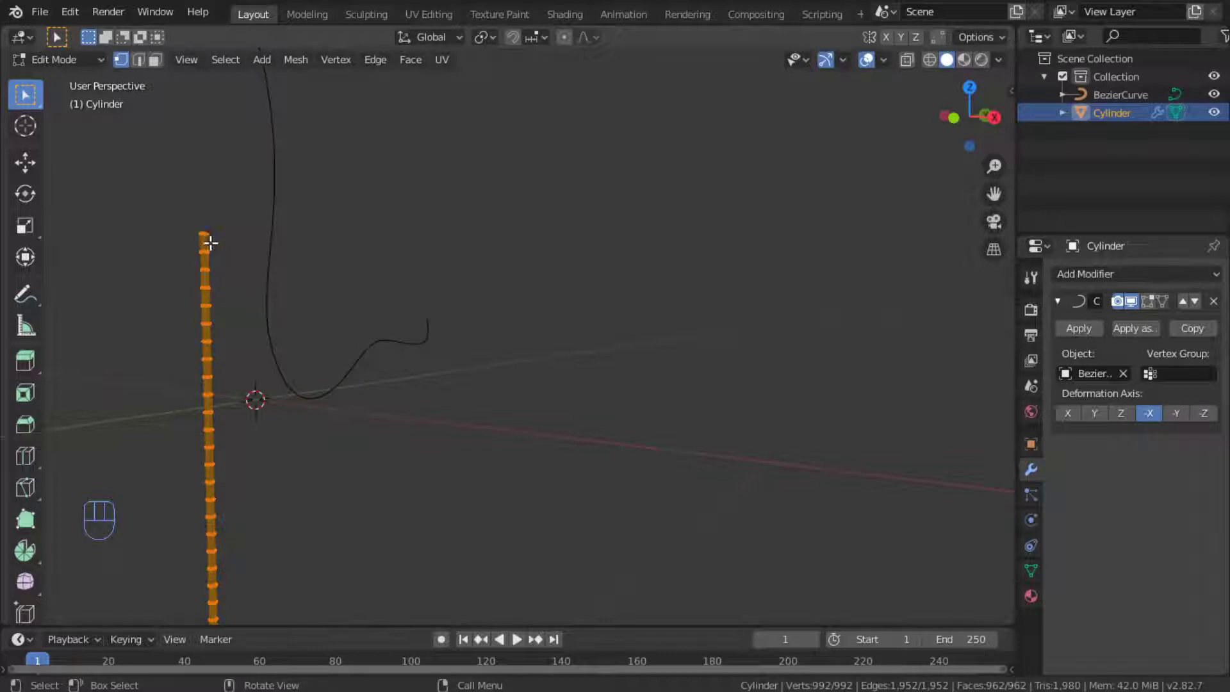
key(ctrl+r)
scroll(208, 245, up, 1)
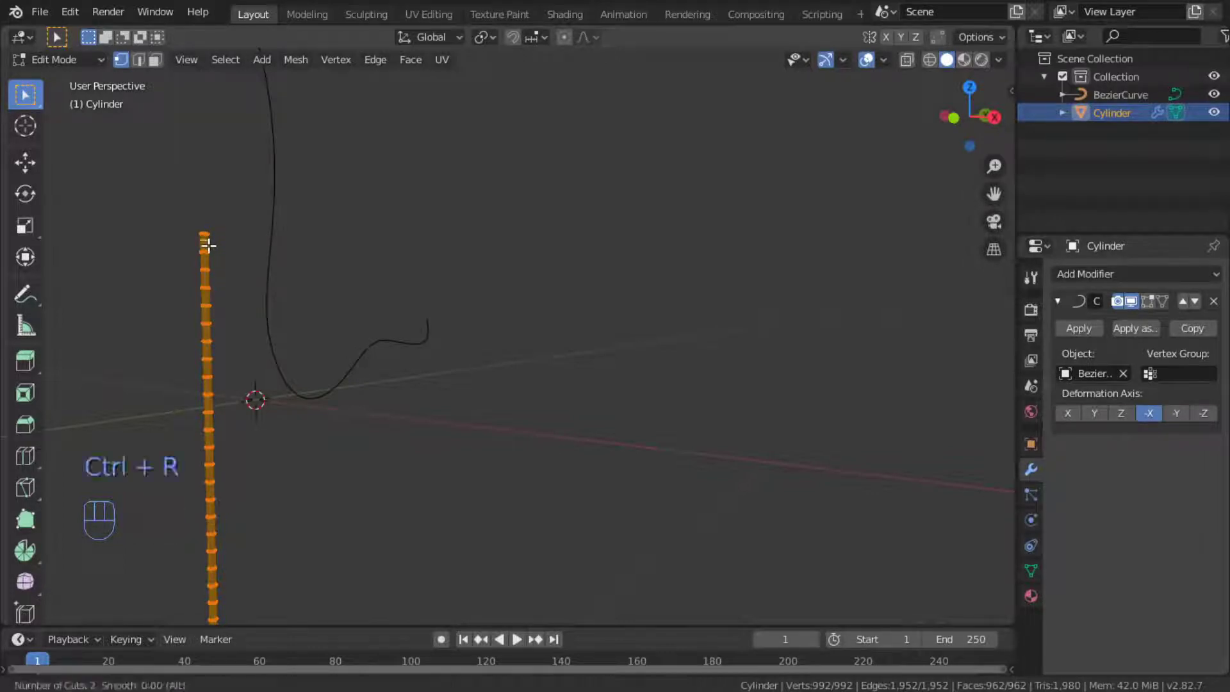
click(208, 244)
key(ctrl+r)
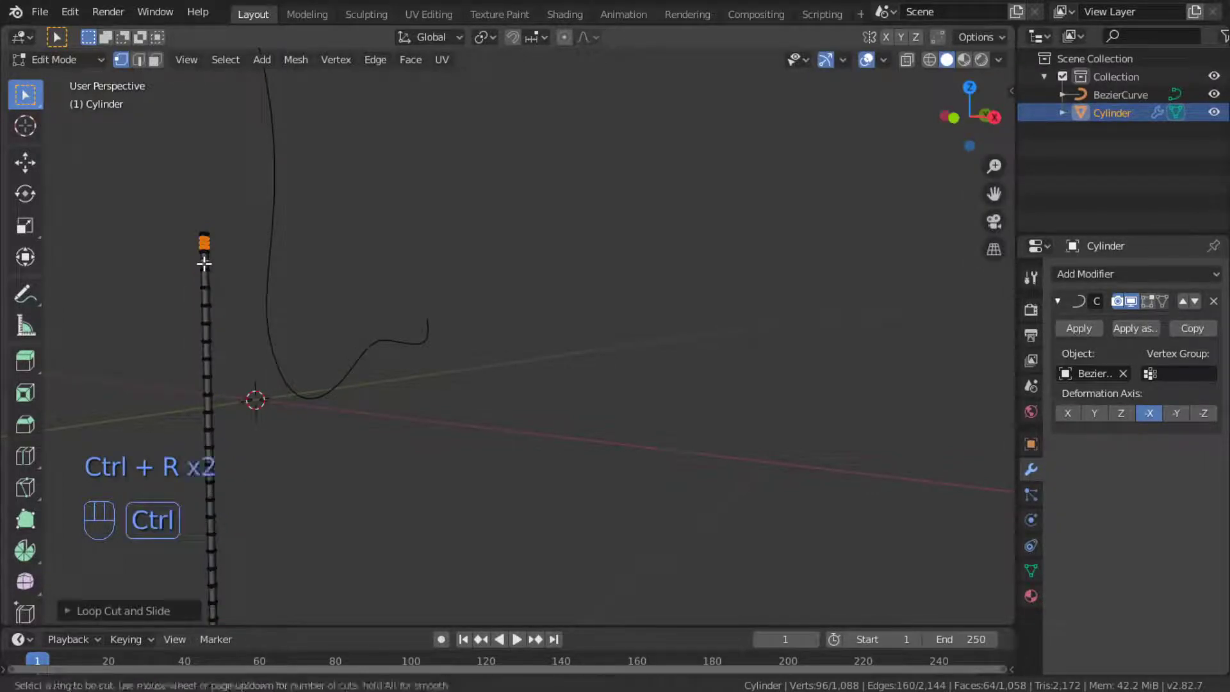
click(203, 263)
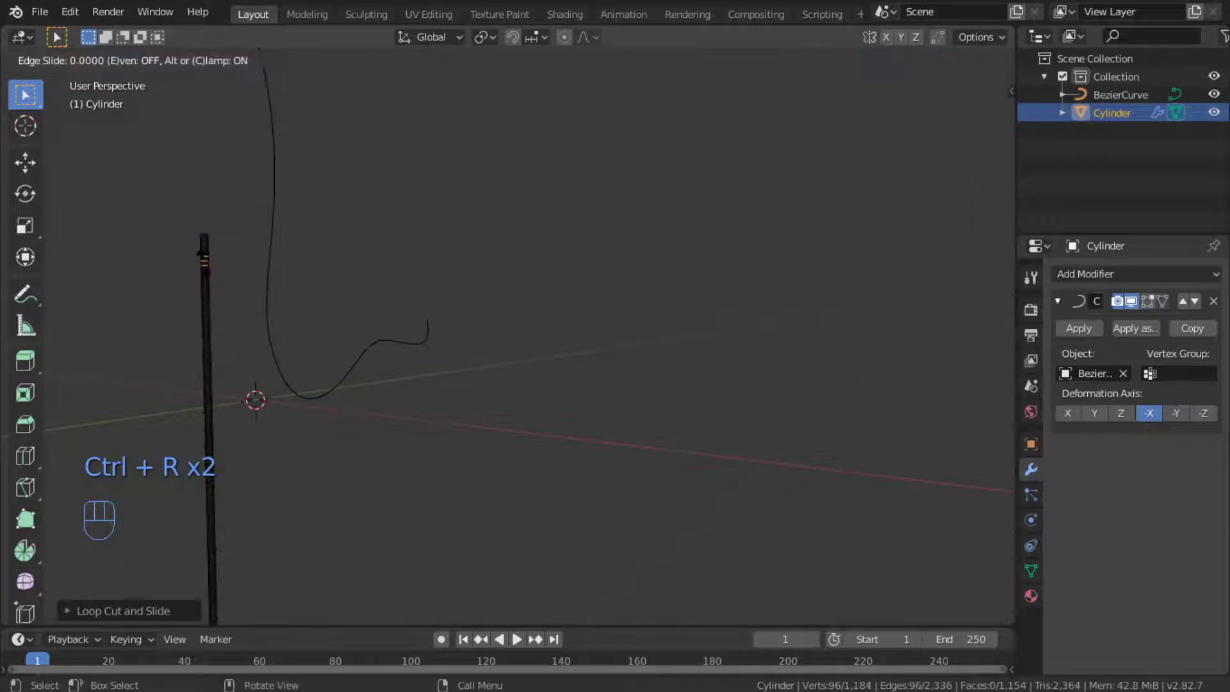
click(203, 262)
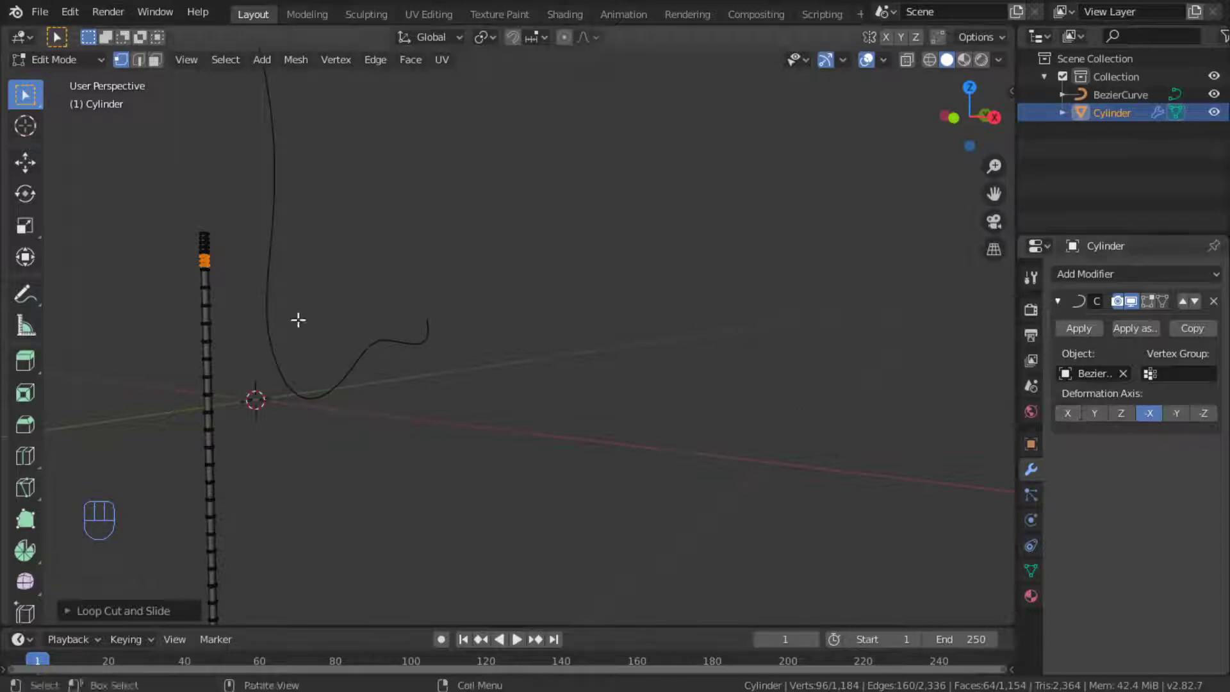
key(Tab)
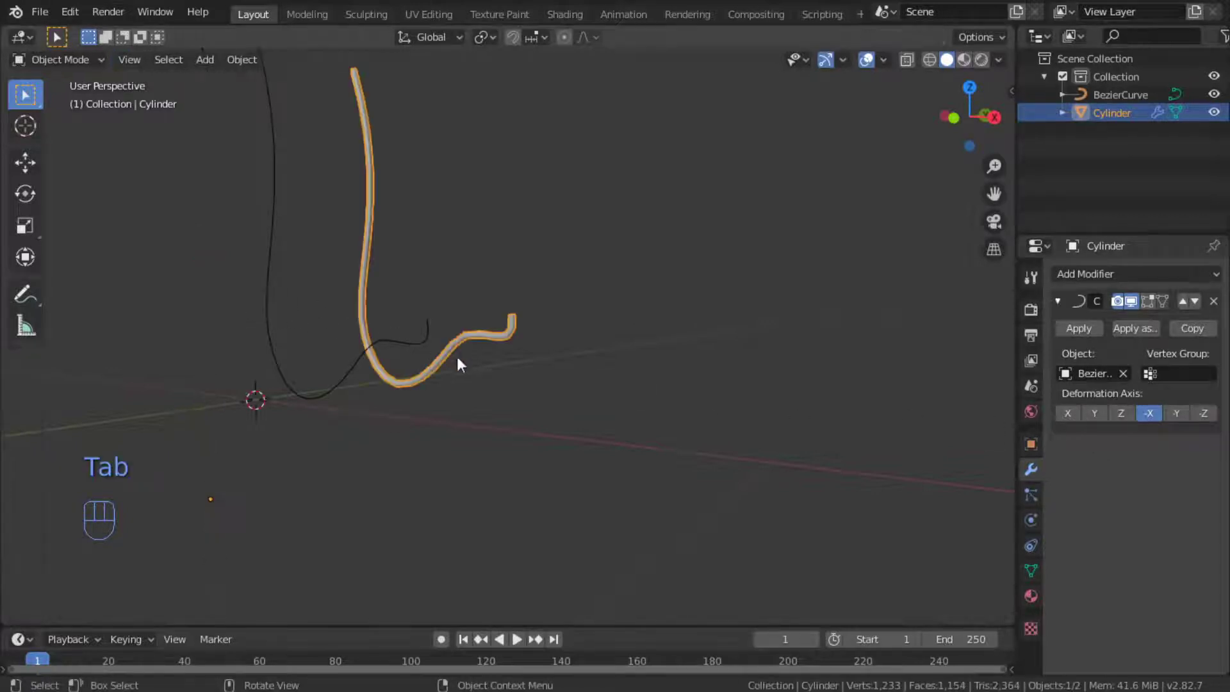
Compare the bent and straight shapes of the cylinder, and select the end edge loop at its upper end in Edit Mode.
scroll(518, 344, up, 3)
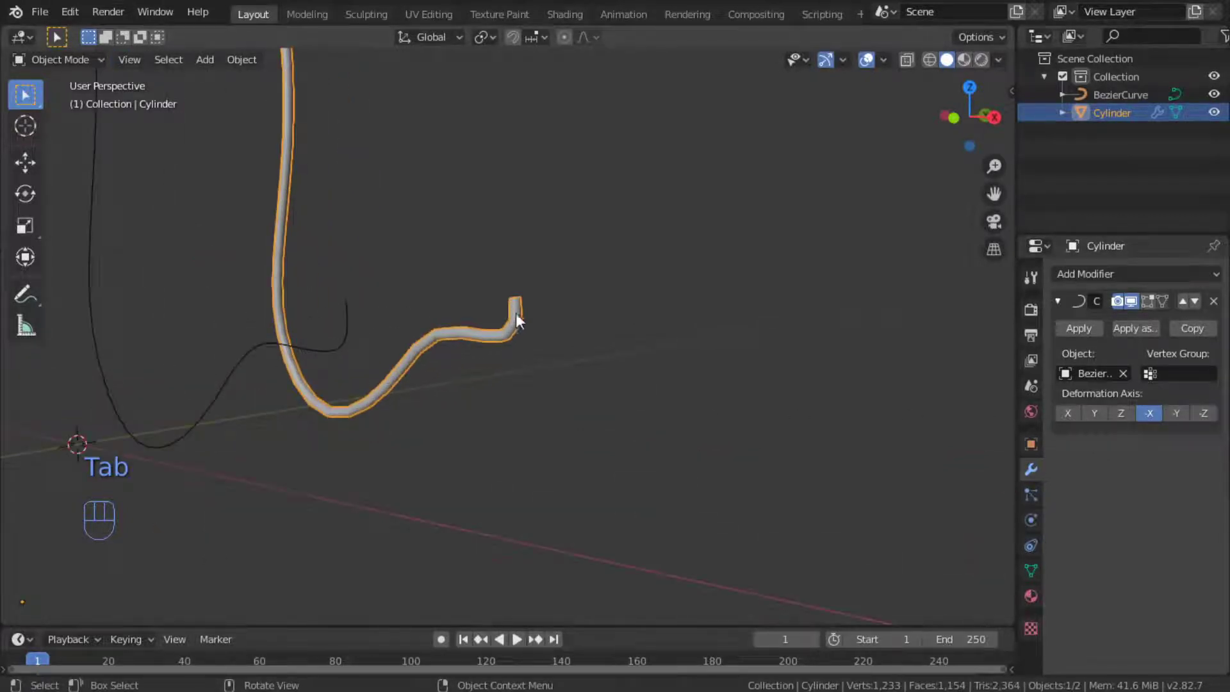
scroll(214, 356, down, 4)
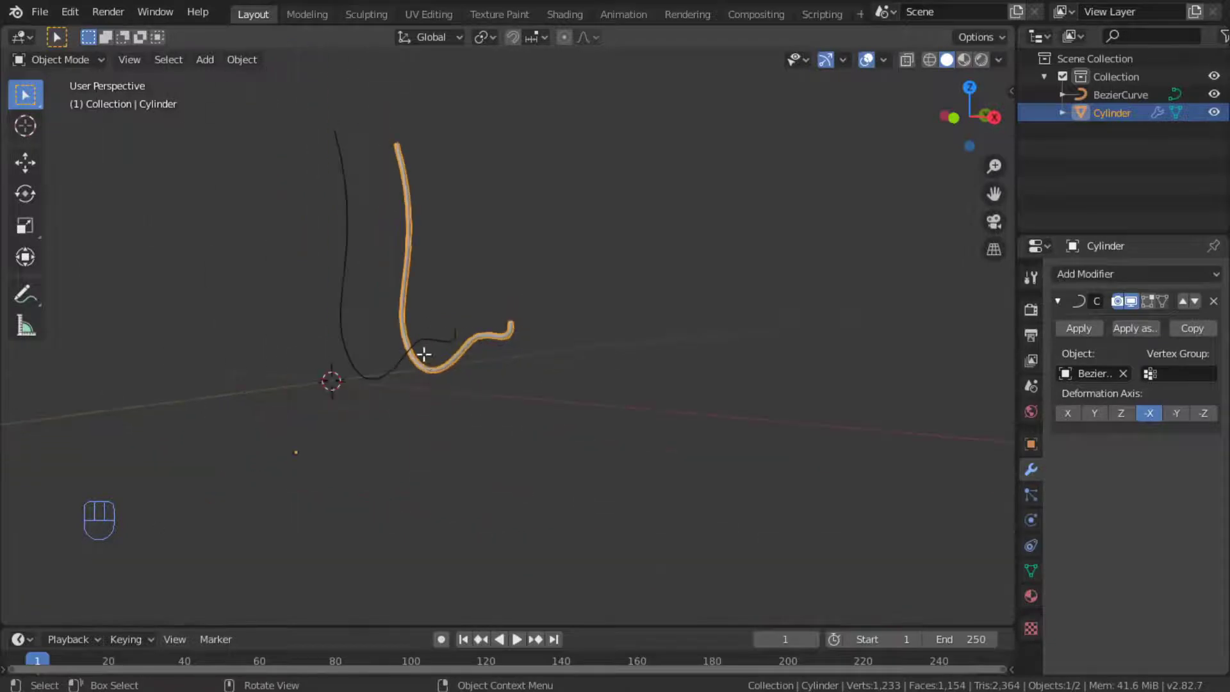
key(Tab)
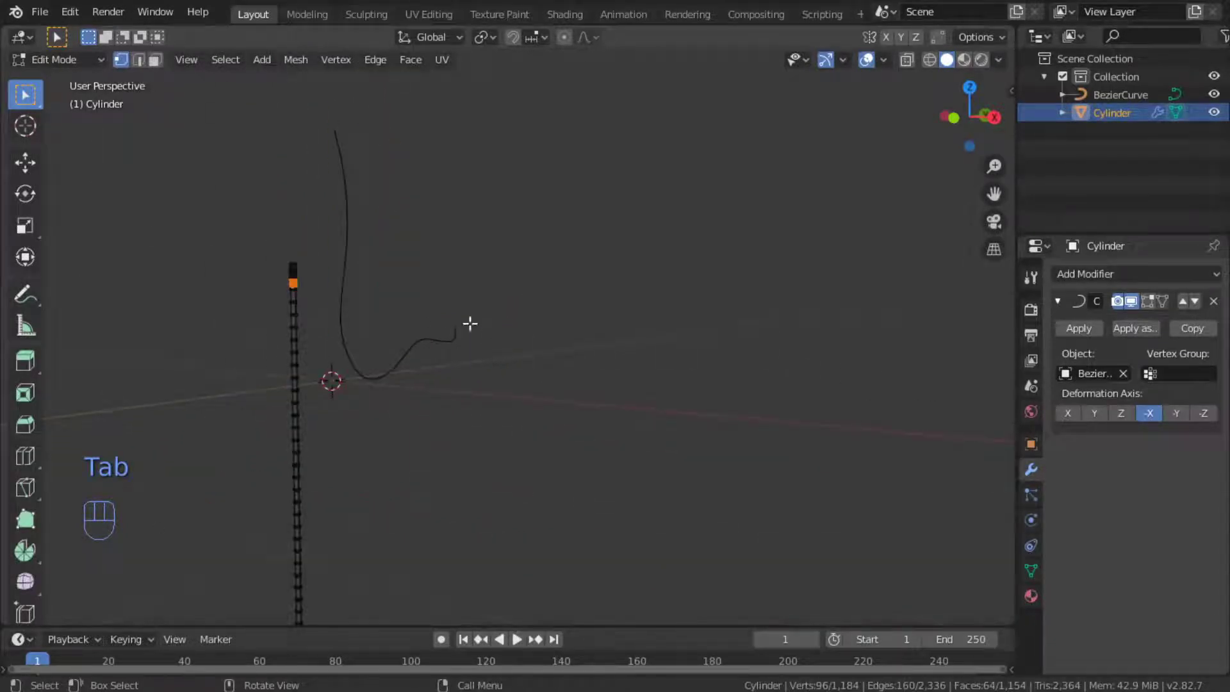
shift+middle_drag(293, 269, 377, 313)
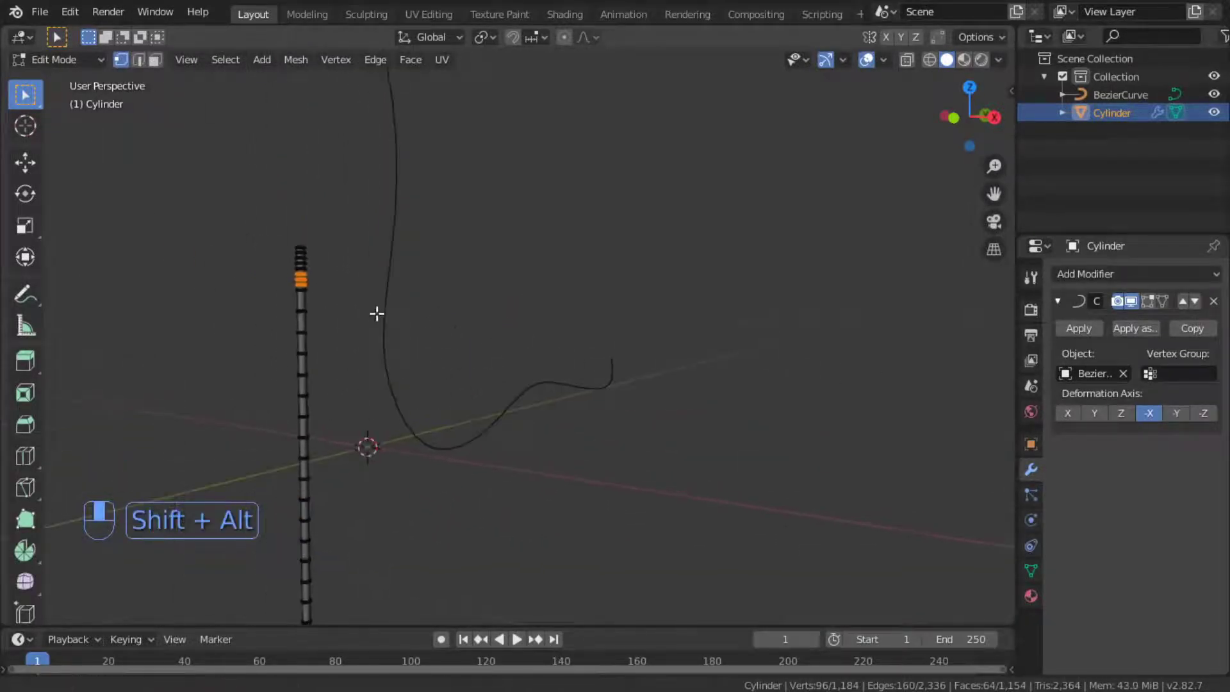
key(Tab)
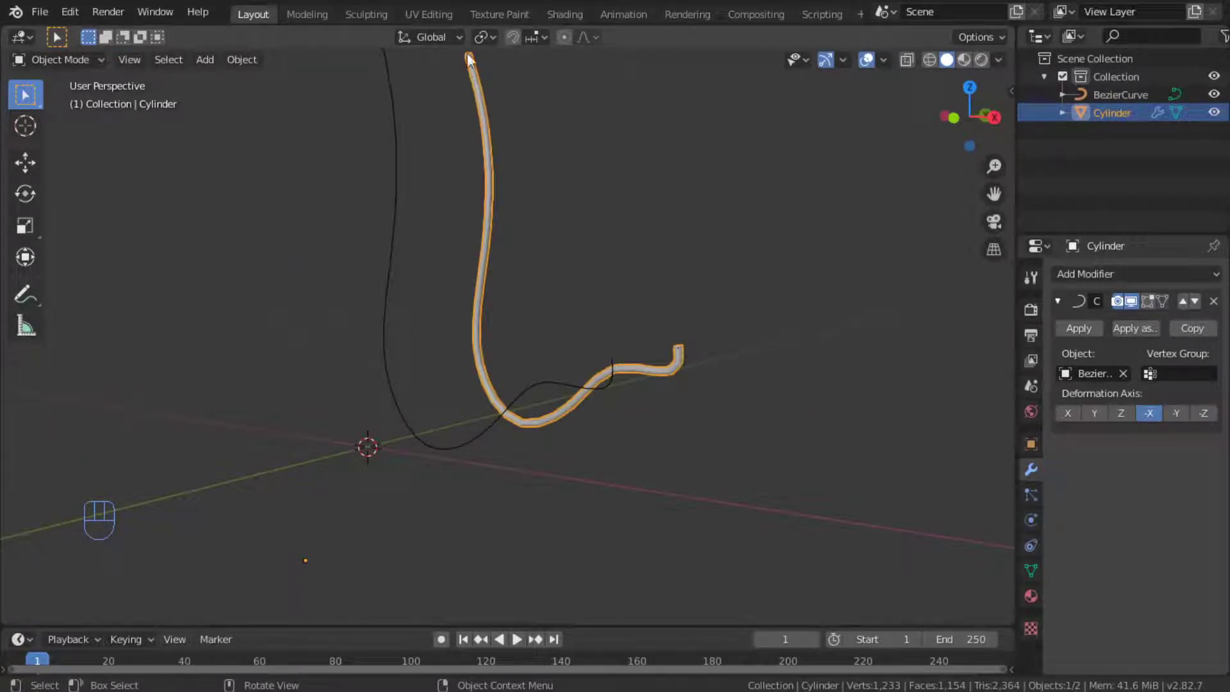
key(Tab)
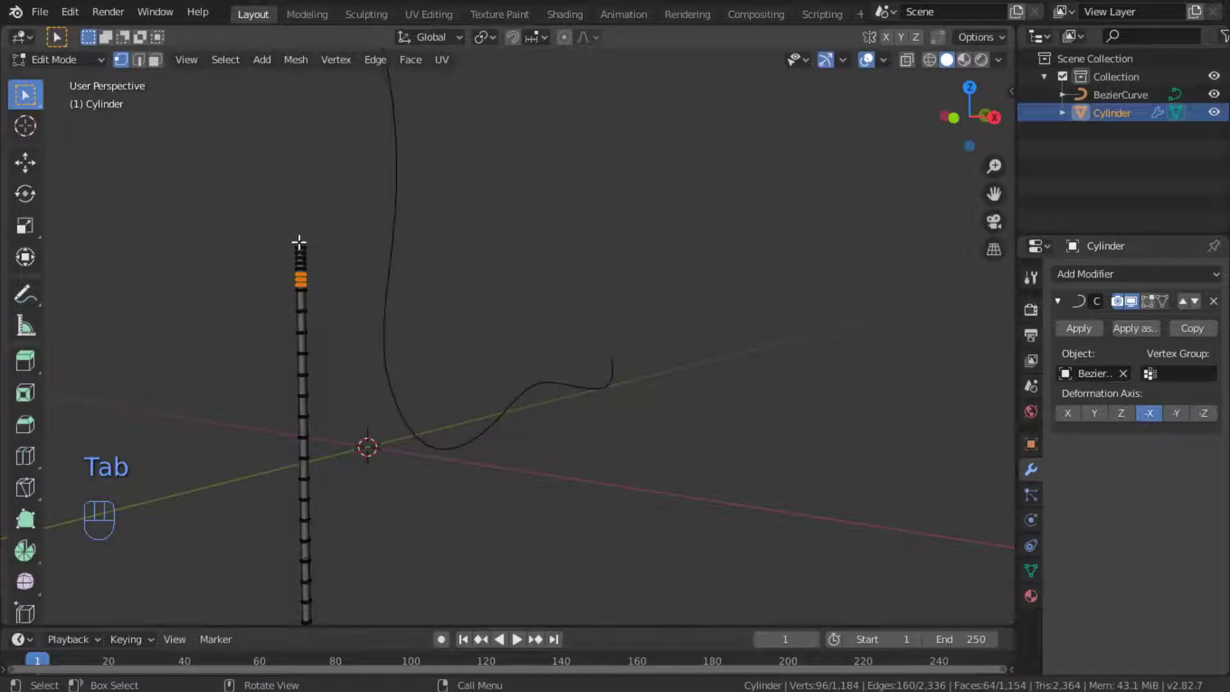
scroll(299, 247, up, 4)
alt+click(104, 162)
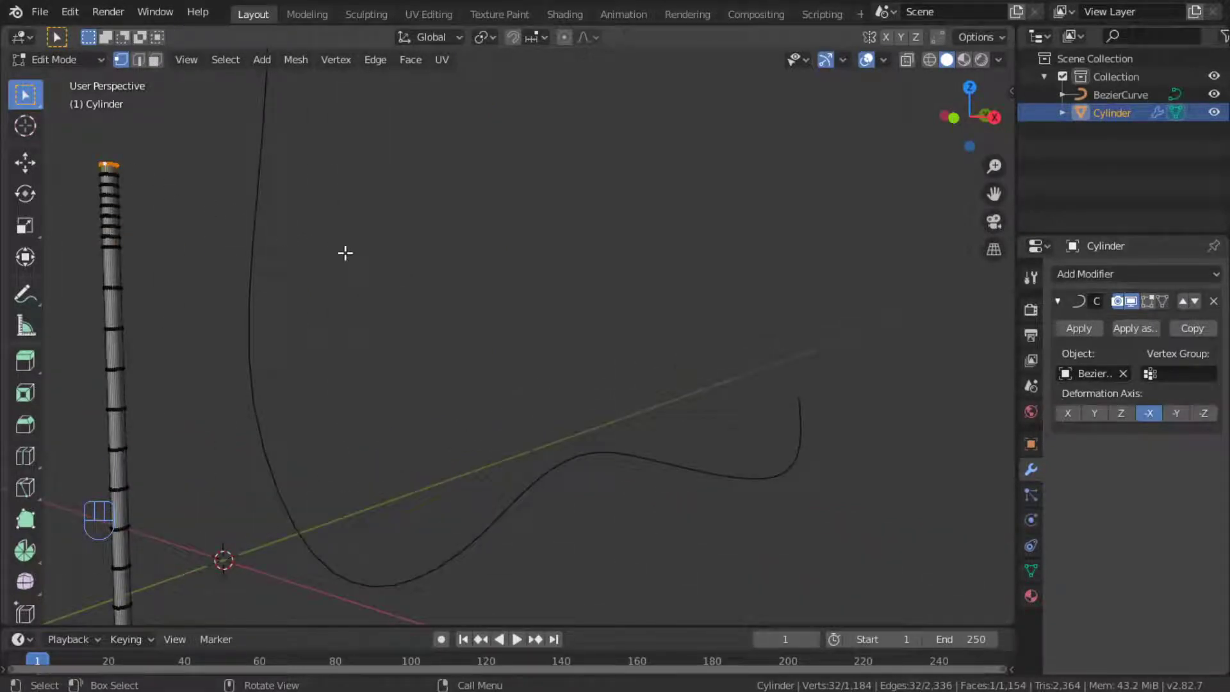
Try scaling only the selected end loop to about 0.41, check the bent tip in Object Mode, and undo the scaling.
key(s)
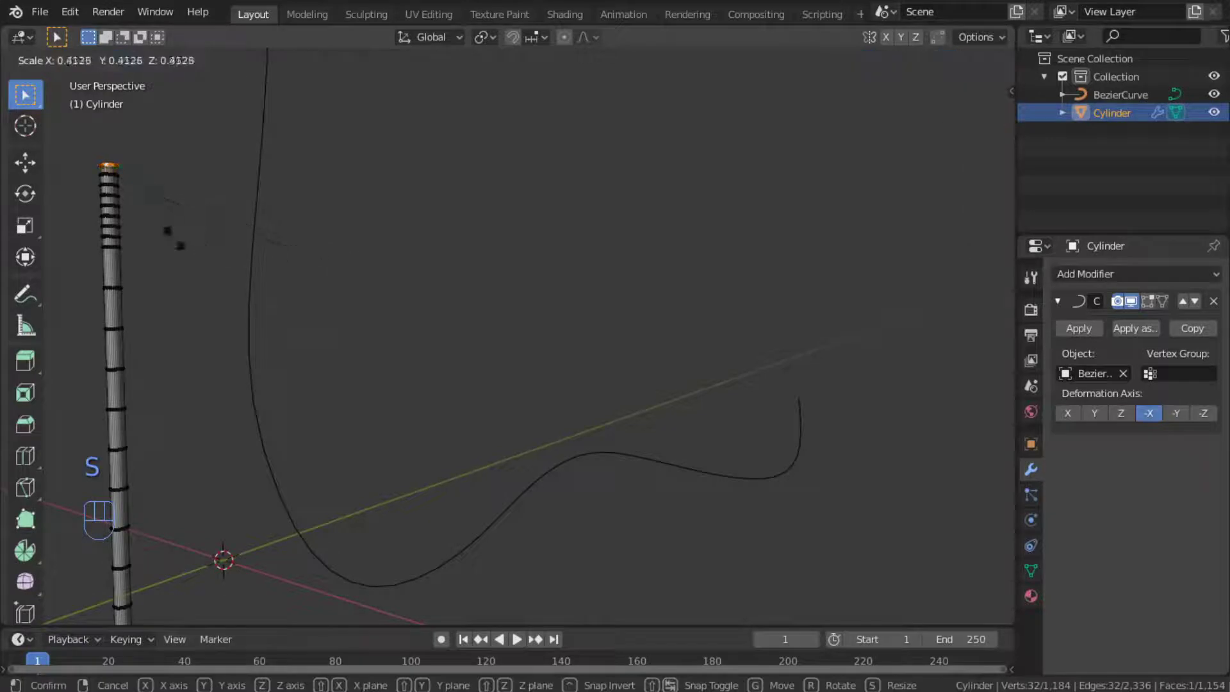
click(167, 241)
key(Tab)
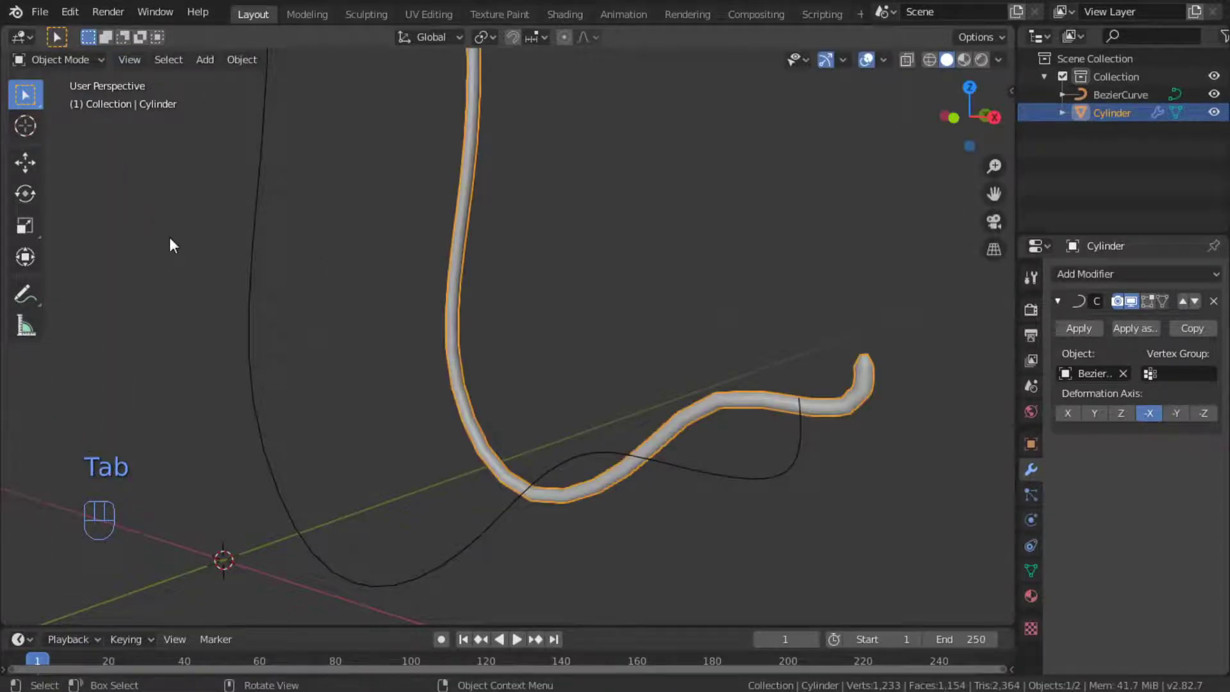
key(Tab)
key(ctrl+z)
key(ctrl+z)
key(ctrl+z)
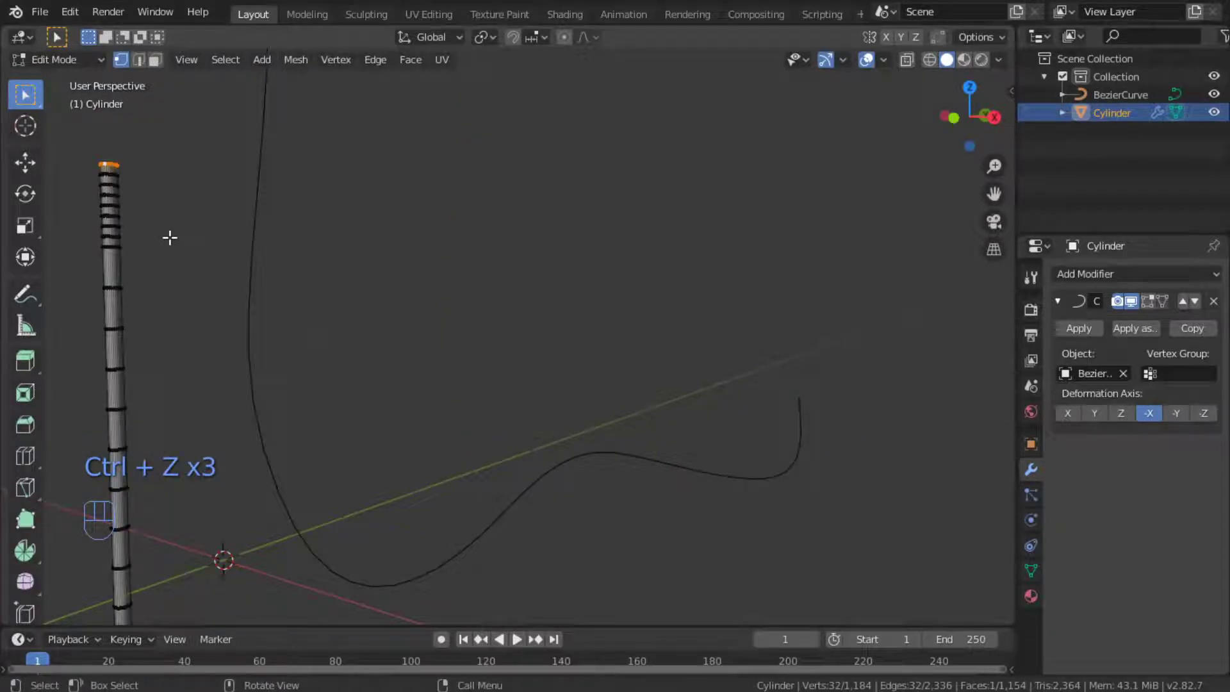
Enable proportional editing and scale the end loop to about 0.67 with a Smooth falloff of size 0.09 to taper the tip.
key(o)
key(s)
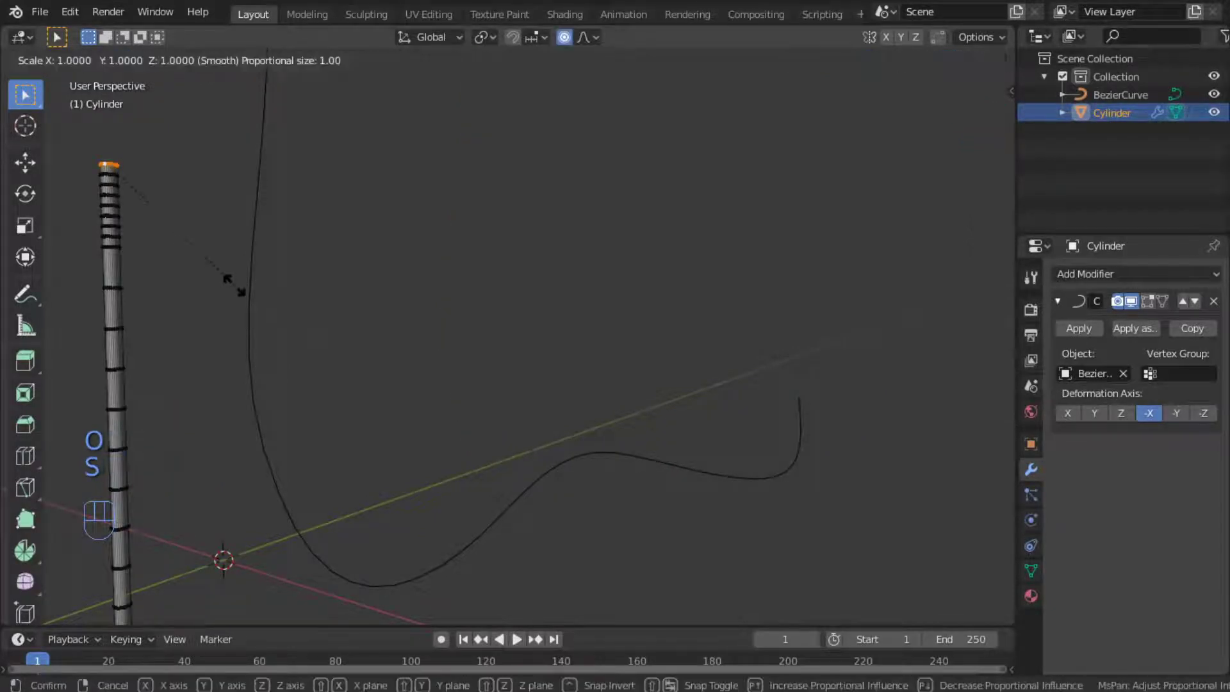
scroll(207, 270, up, 20)
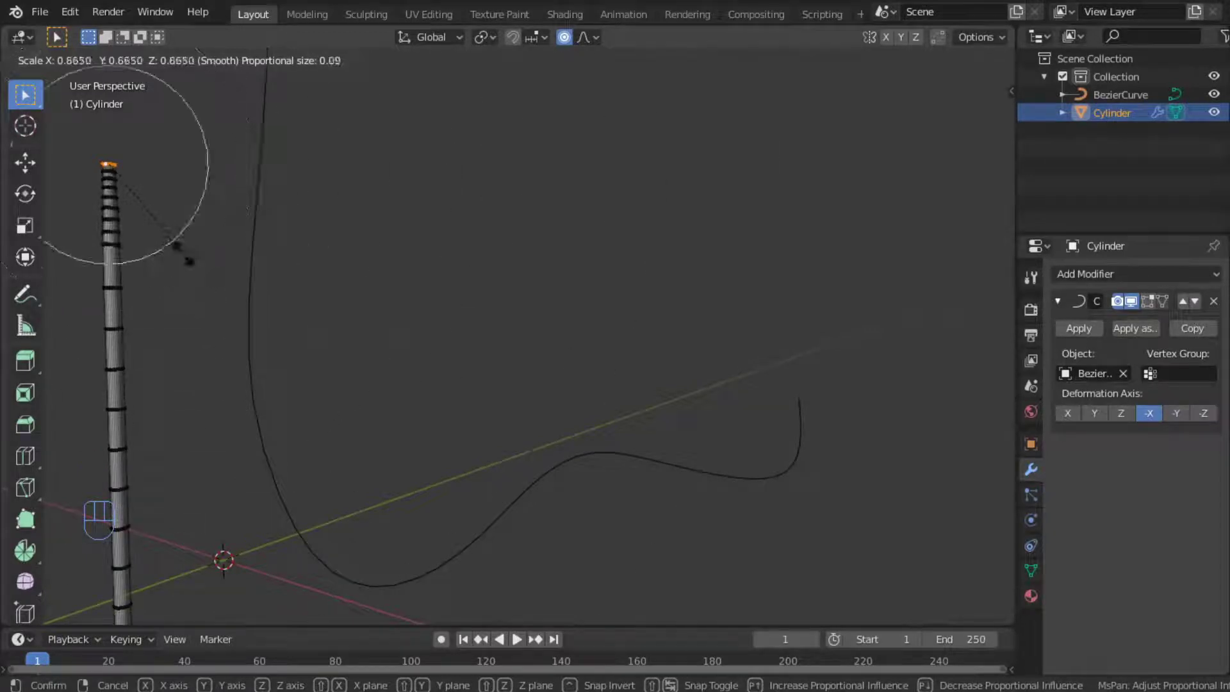
click(163, 242)
key(Tab)
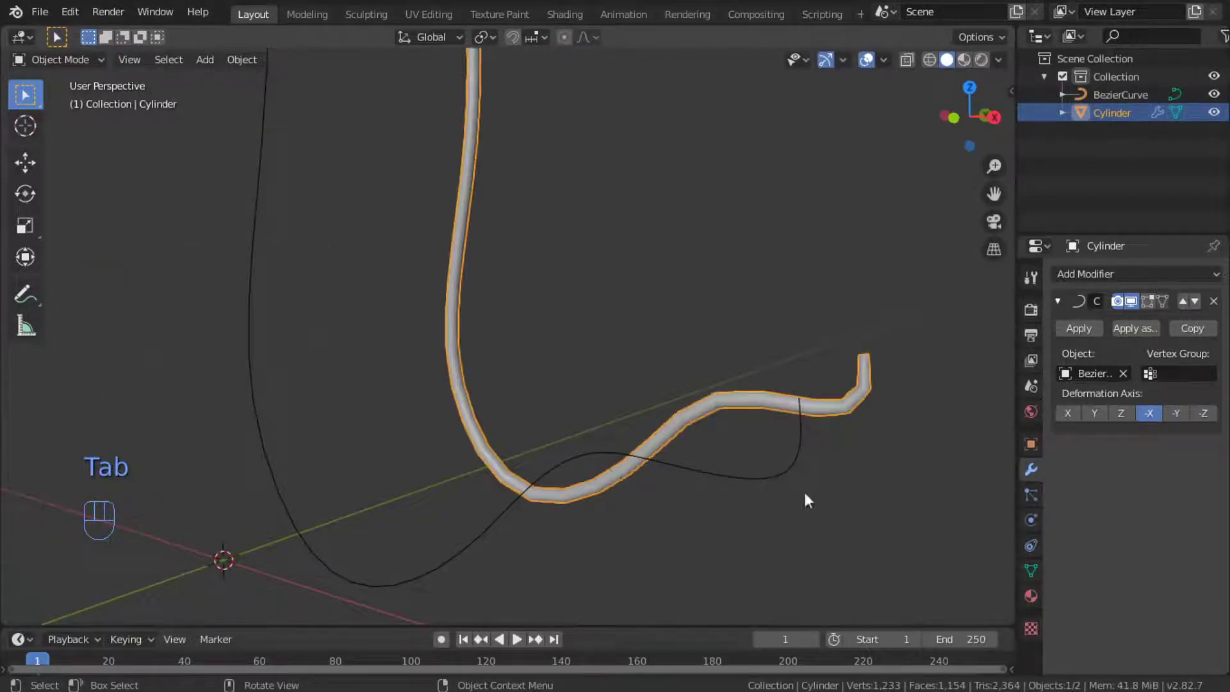
Scale the end loop down further to about 0.9 with the same proportional falloff, and return to Object Mode.
key(Tab)
key(s)
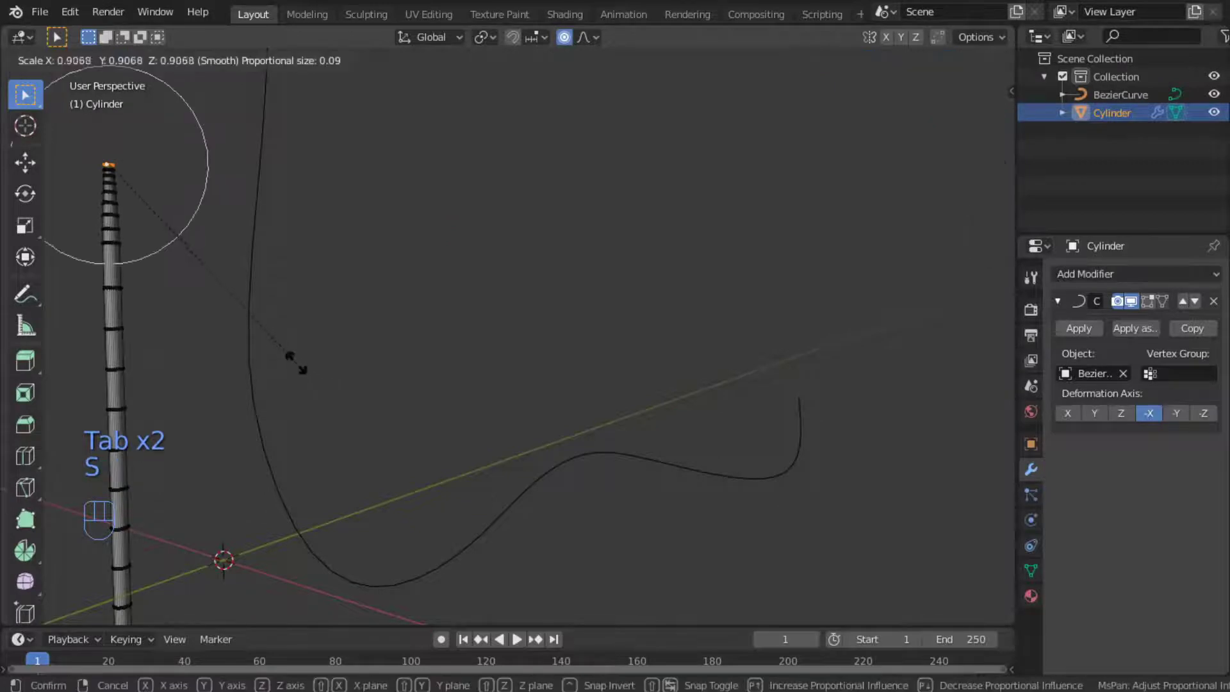
click(279, 359)
key(Tab)
key(Tab)
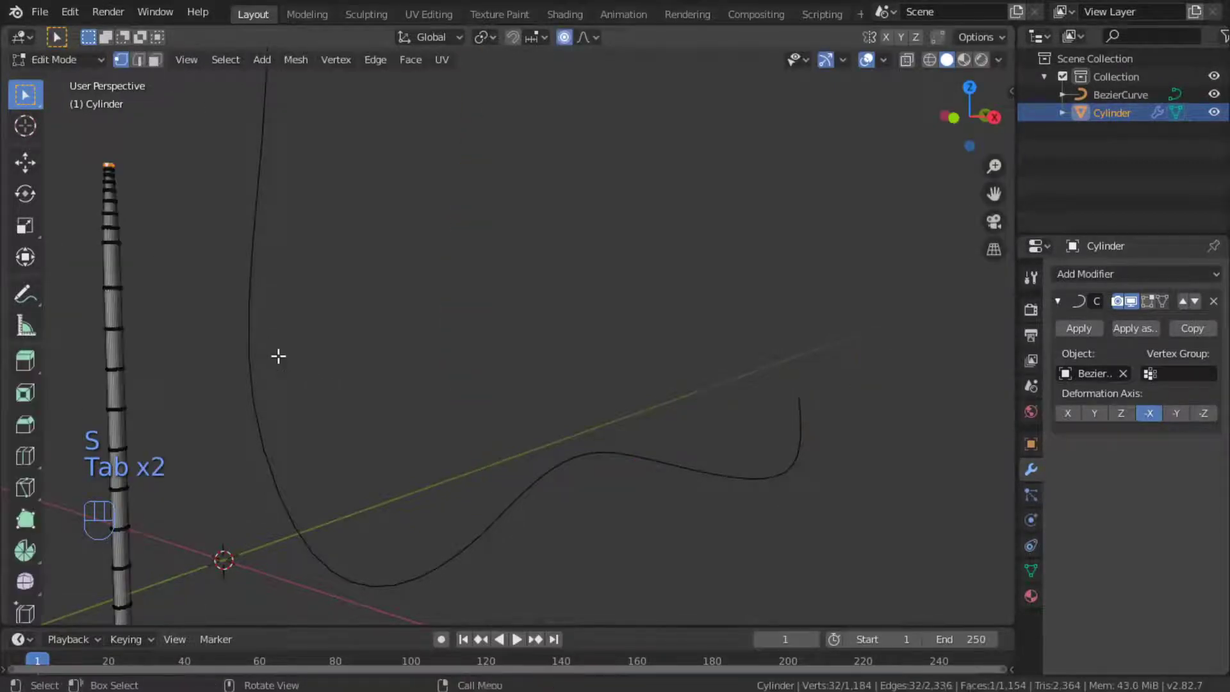
key(Tab)
Examine both ends of the bent cylinder from several angles, comparing its bent shape with its straight shape in Edit Mode.
alt+shift+middle_drag(410, 249, 416, 163)
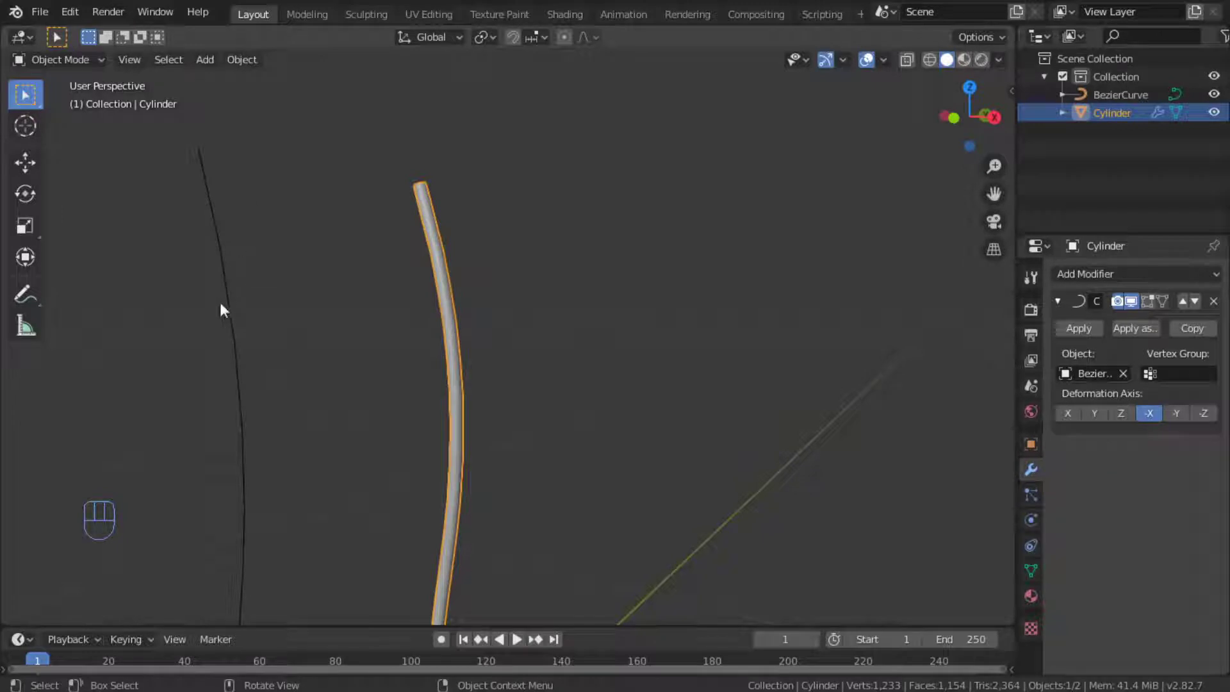
alt+shift+middle_drag(222, 378, 358, 333)
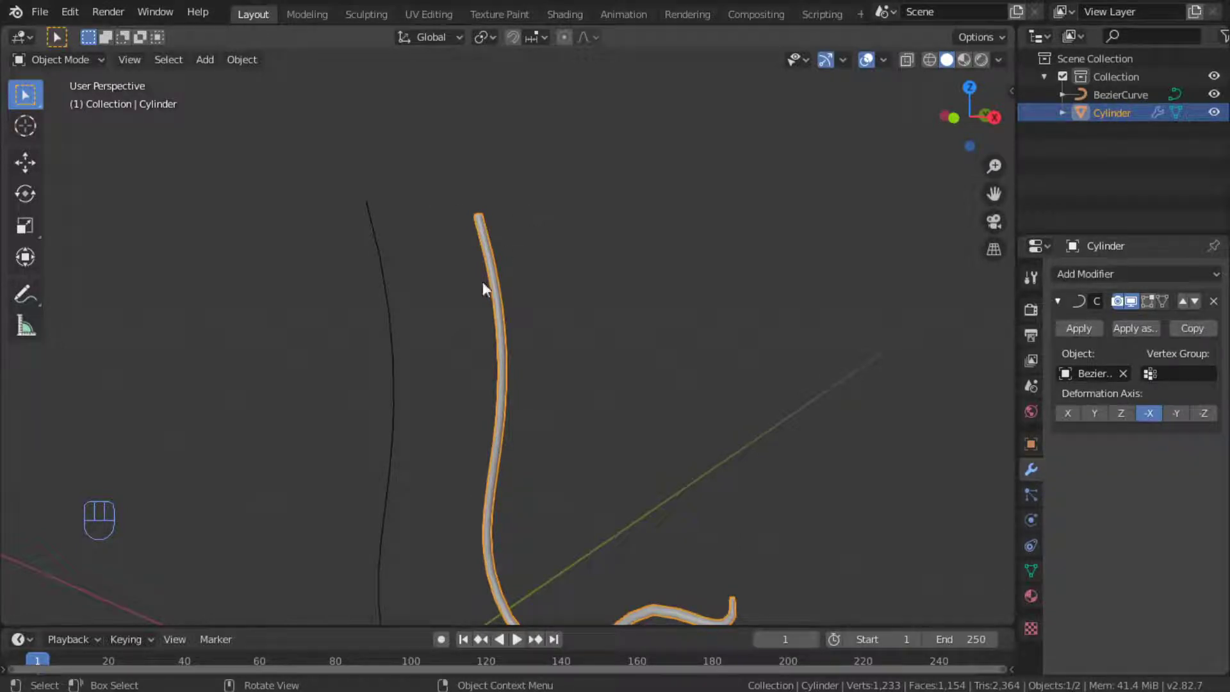
key(Tab)
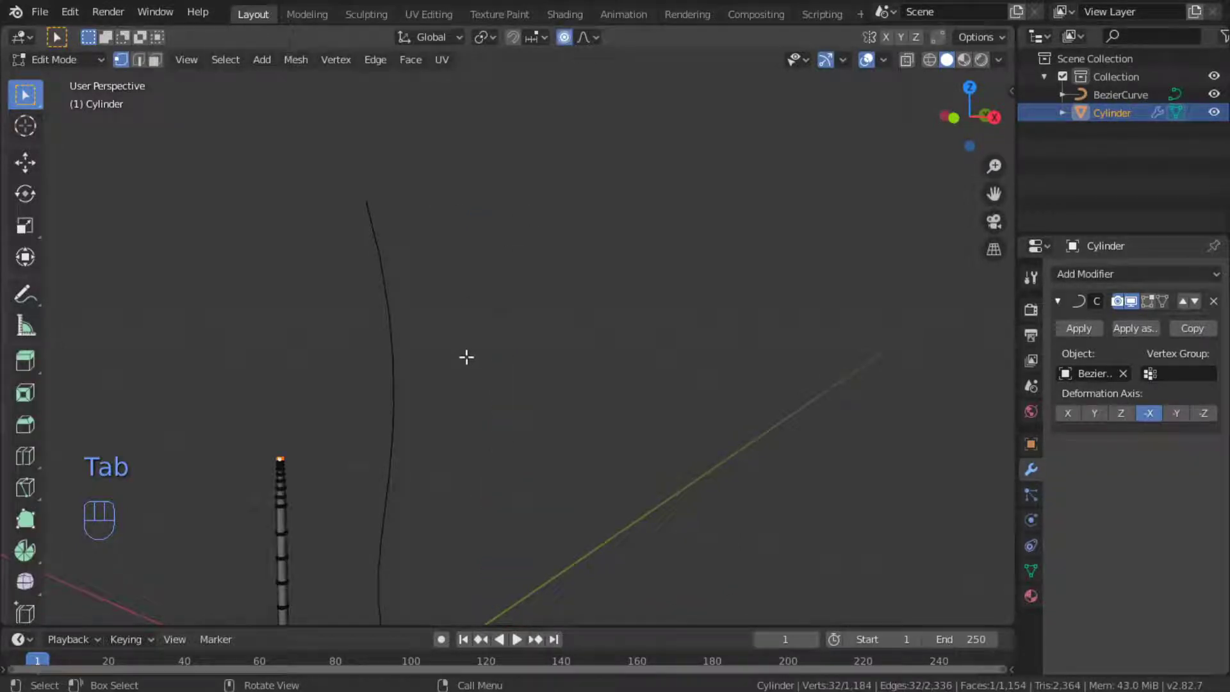
alt+shift+middle_drag(466, 357, 407, 233)
key(Tab)
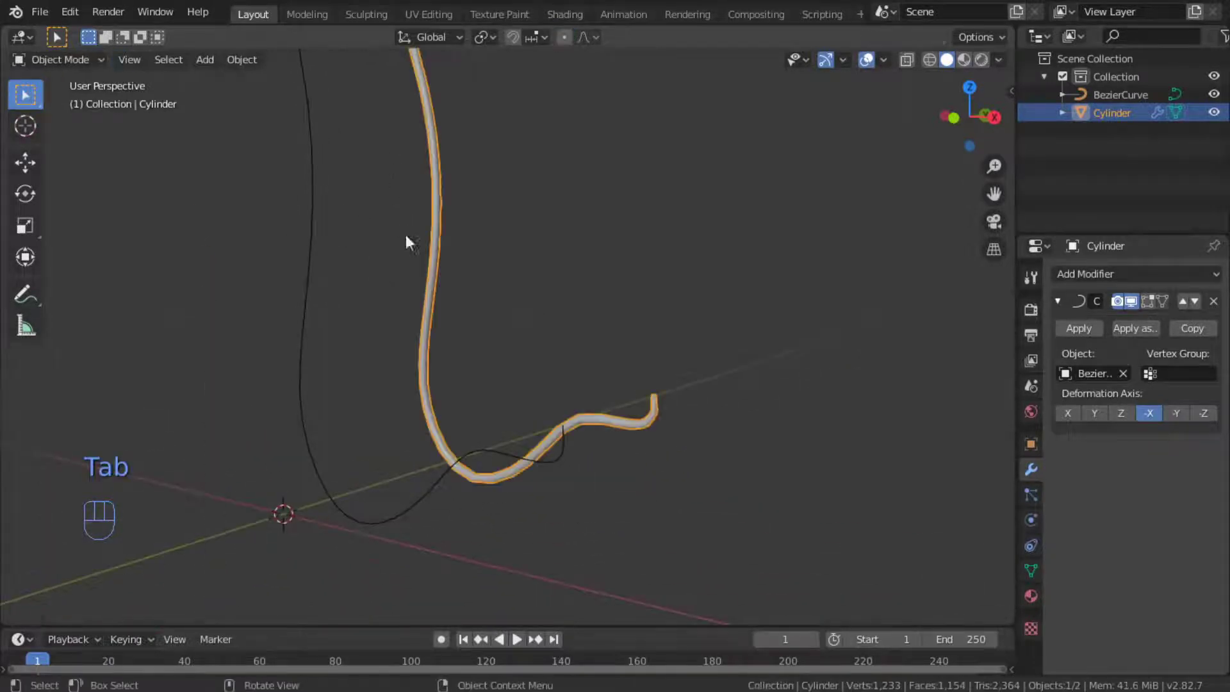
mouse_move(677, 378)
alt+middle_down()
mouse_move(560, 421)
mouse_move(390, 419)
mouse_move(329, 401)
mouse_move(459, 408)
mouse_move(687, 393)
mouse_move(617, 365)
mouse_move(412, 378)
mouse_move(282, 349)
mouse_move(560, 400)
mouse_move(673, 383)
alt+middle_up()
key(Tab)
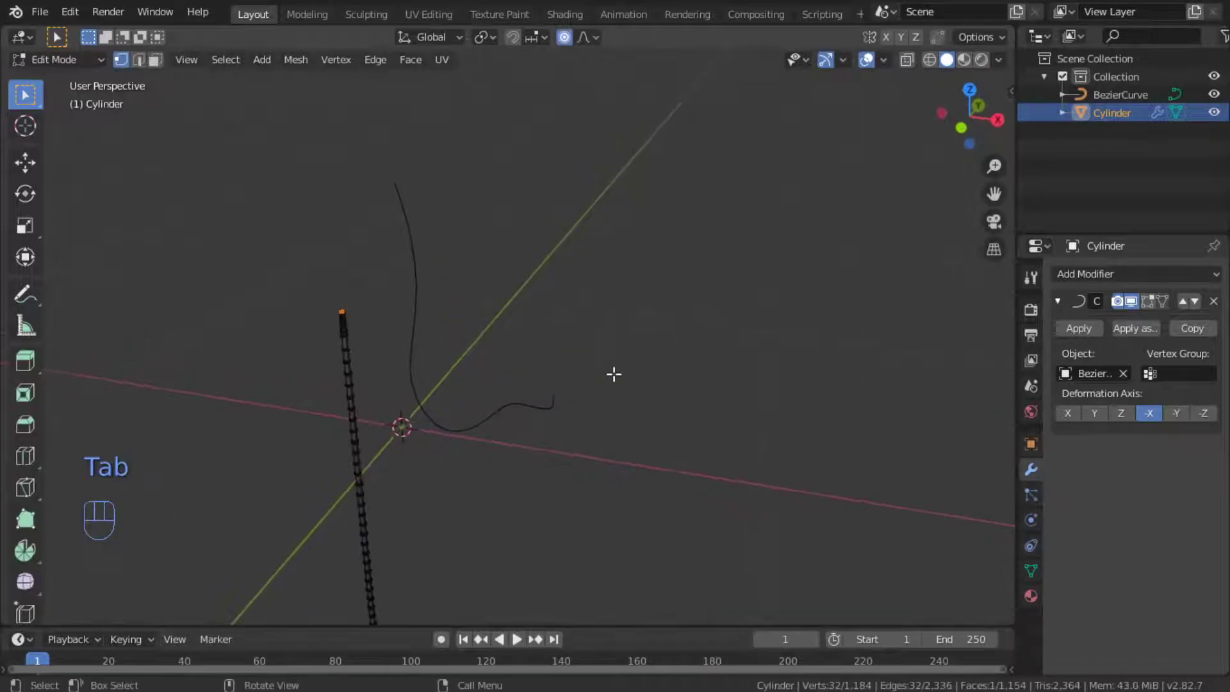
key(Tab)
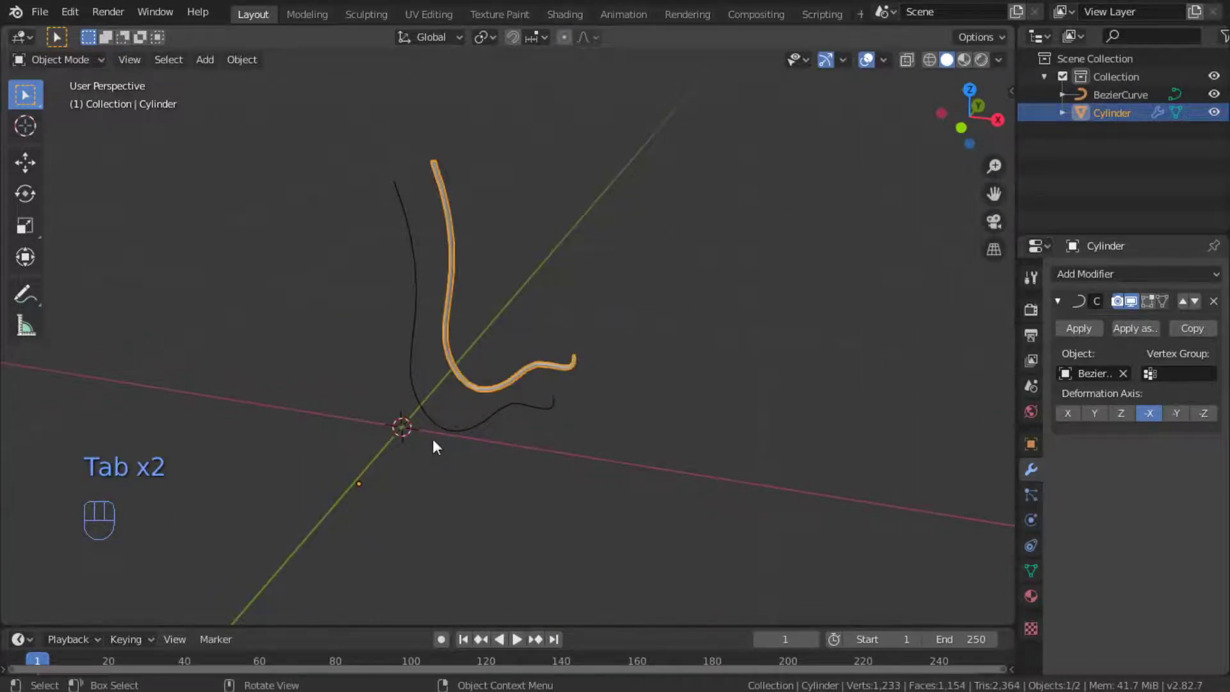
alt+middle_drag(432, 439, 447, 385)
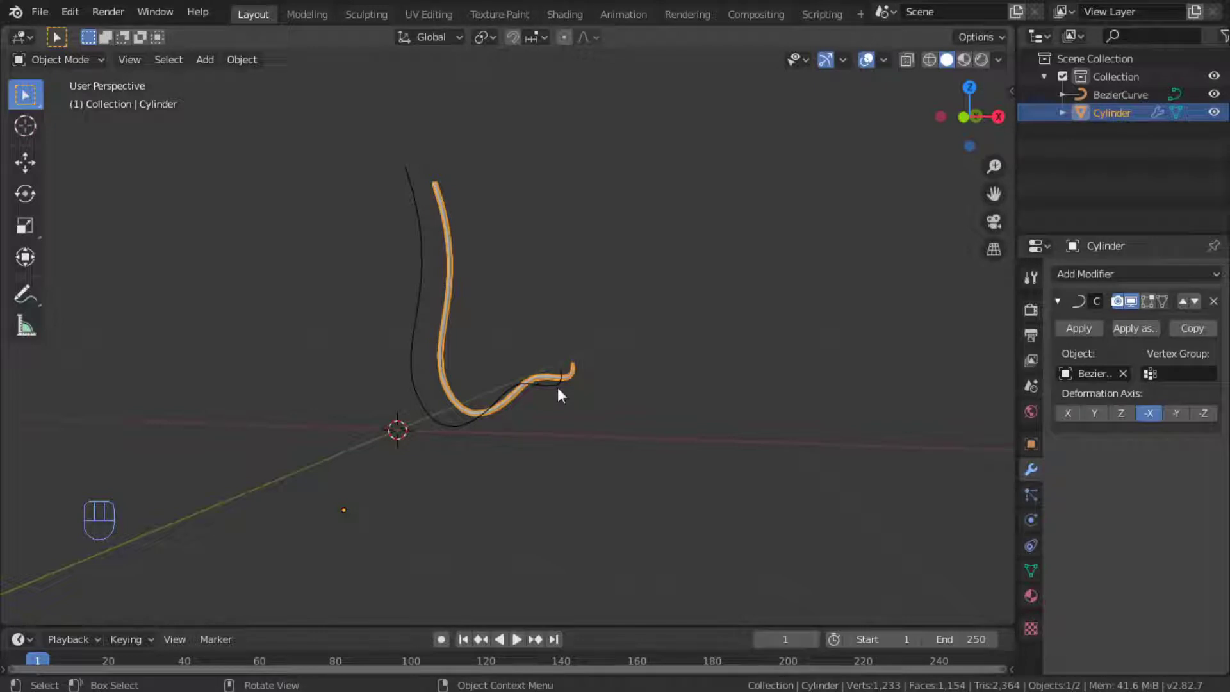
Hide the Bezier curve and the cylinder together, and add a mesh circle at the 3D cursor.
shift+click(474, 422)
key(h)
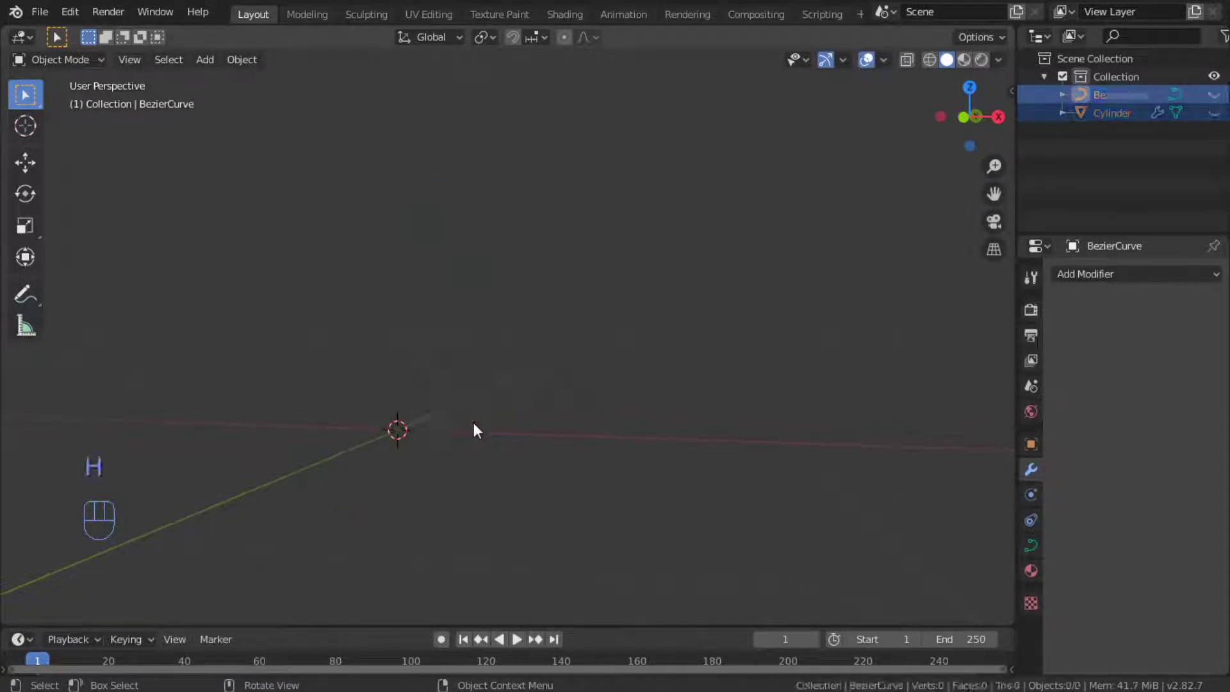
key(shift+a)
mouse_move(419, 425)
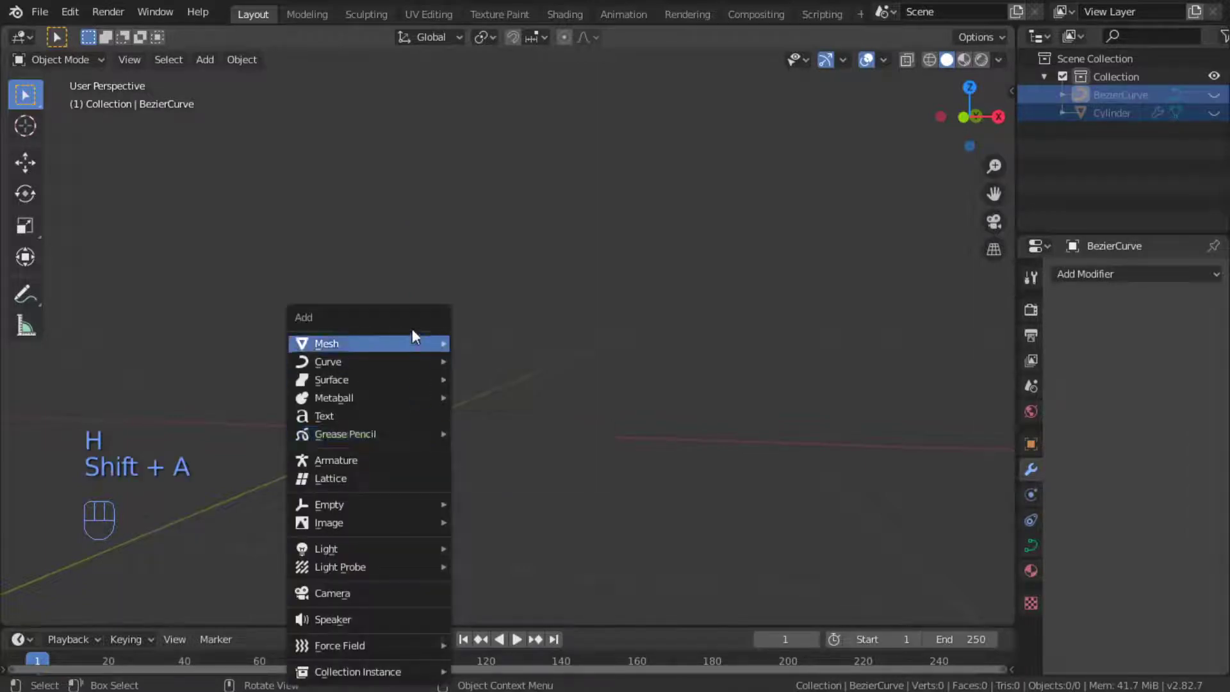
mouse_move(418, 341)
click(534, 373)
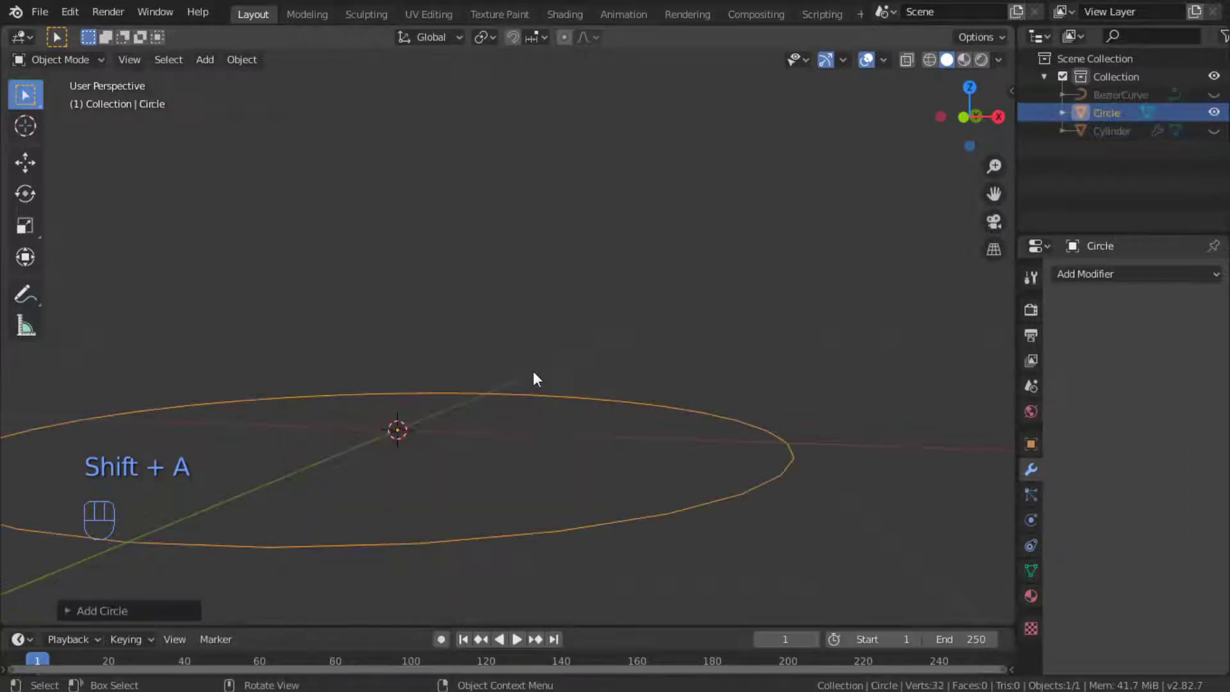
Scale the circle down in several passes to about 0.24 m across, finishing in the front orthographic view.
key(s)
click(471, 486)
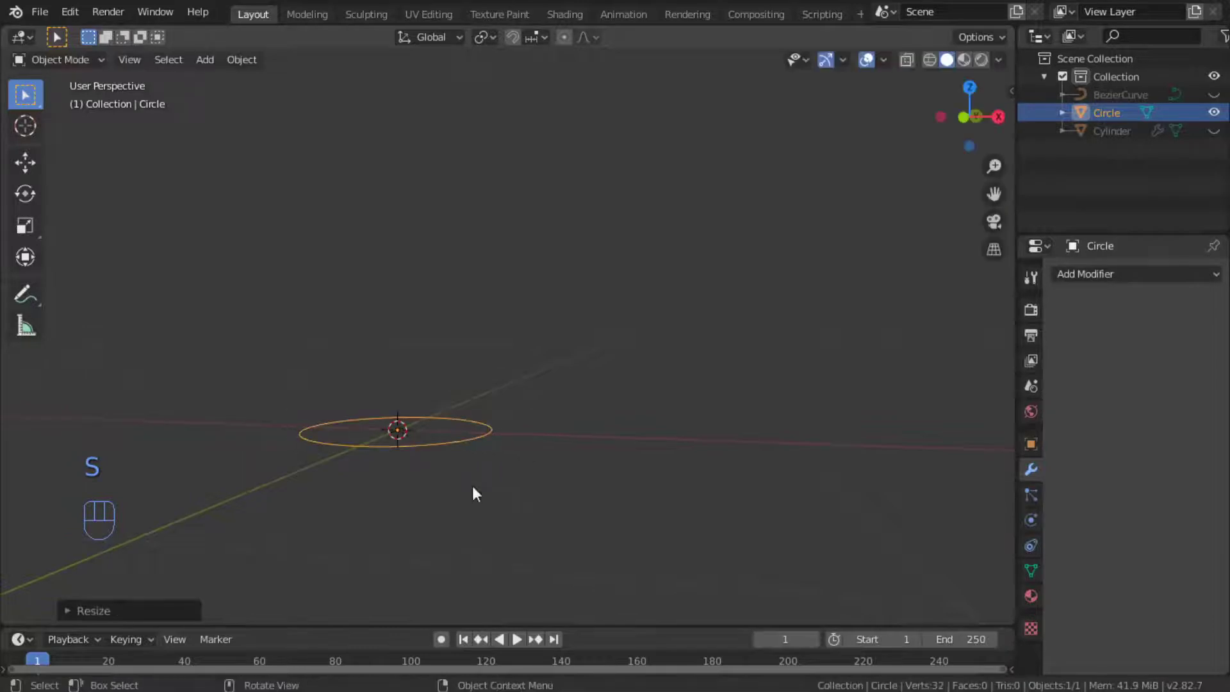
key(s)
click(431, 477)
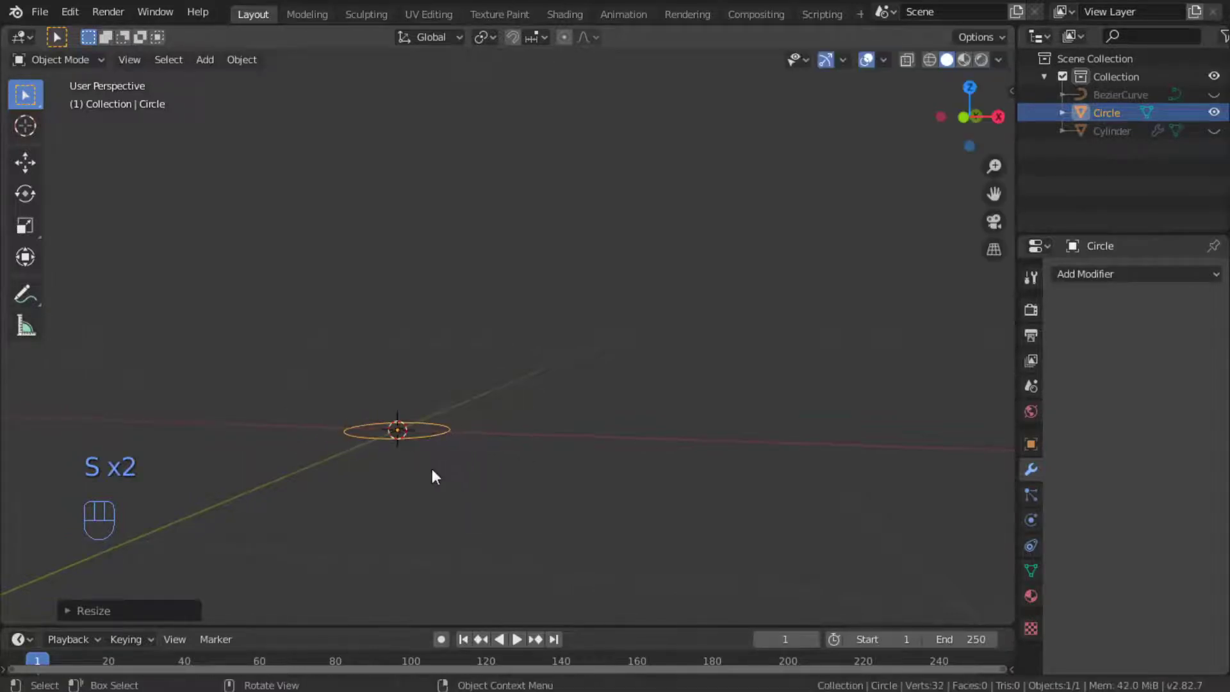
key(KP_1)
key(s)
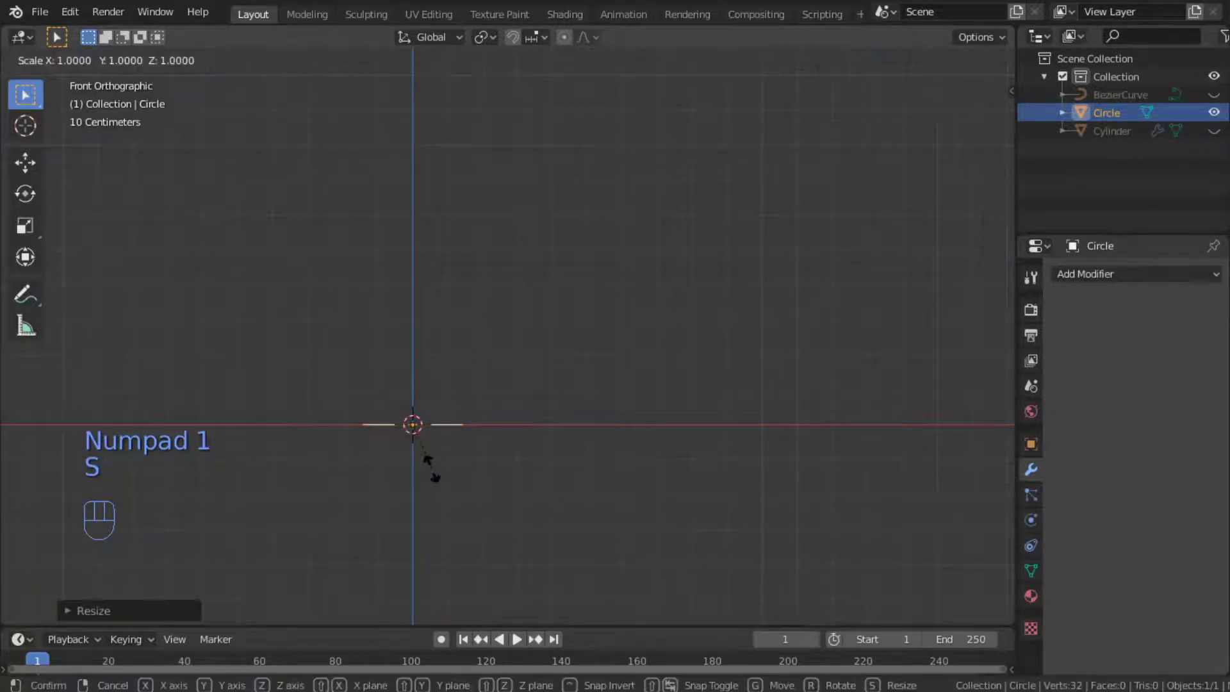
click(421, 466)
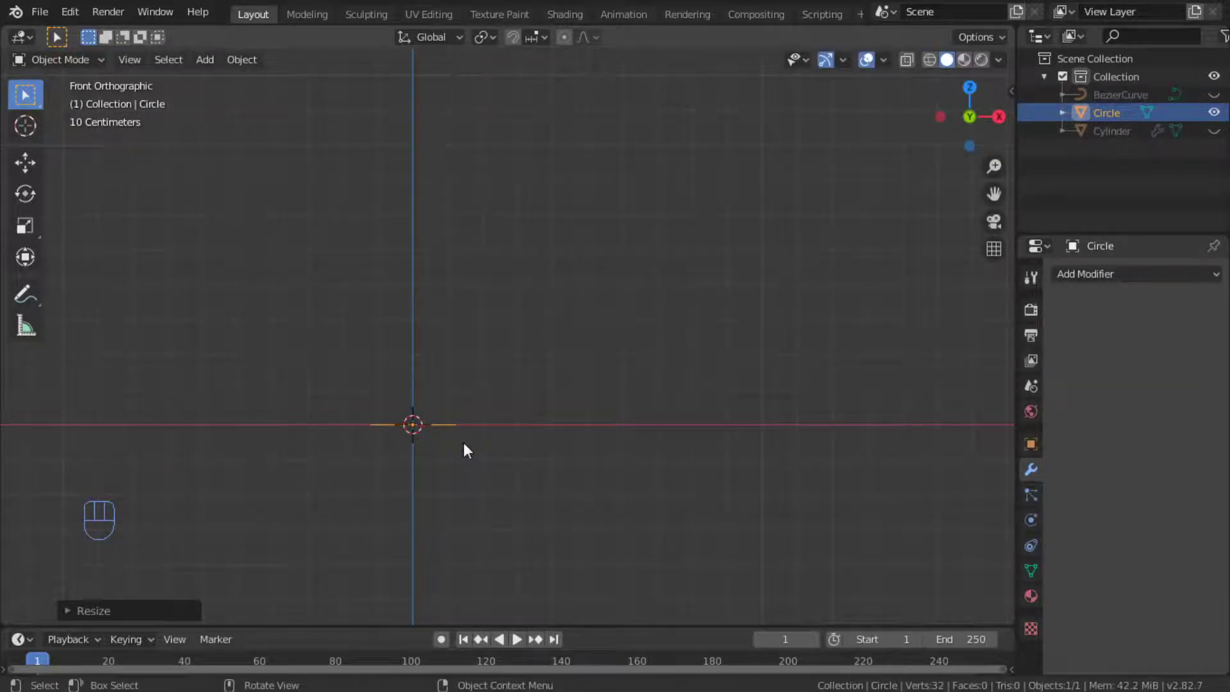
Extrude the mesh circle upward in Edit Mode and widen the new loop by about half to form a tapered base.
key(Tab)
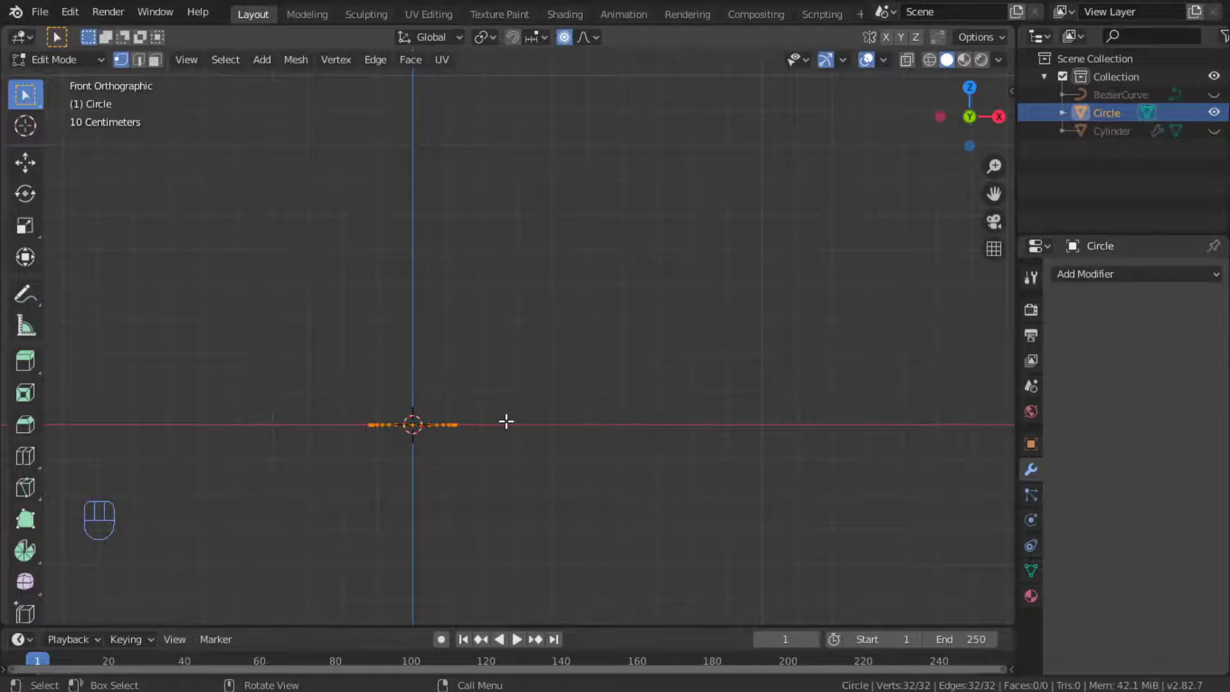
key(e)
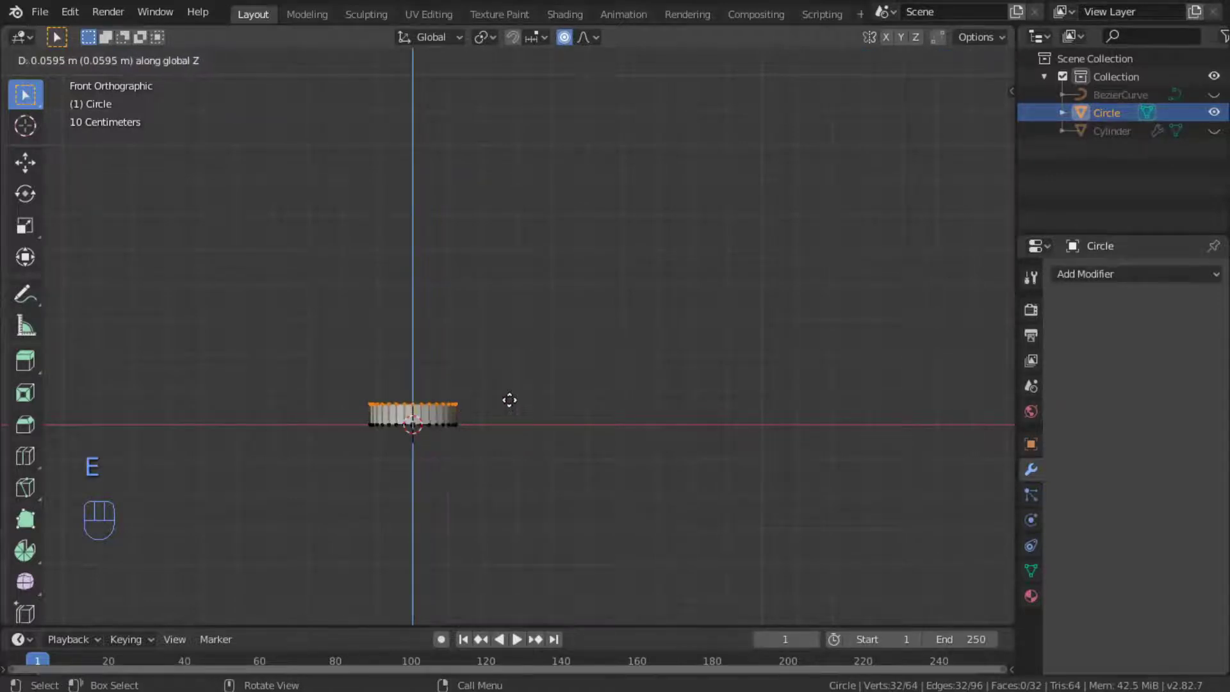
click(510, 366)
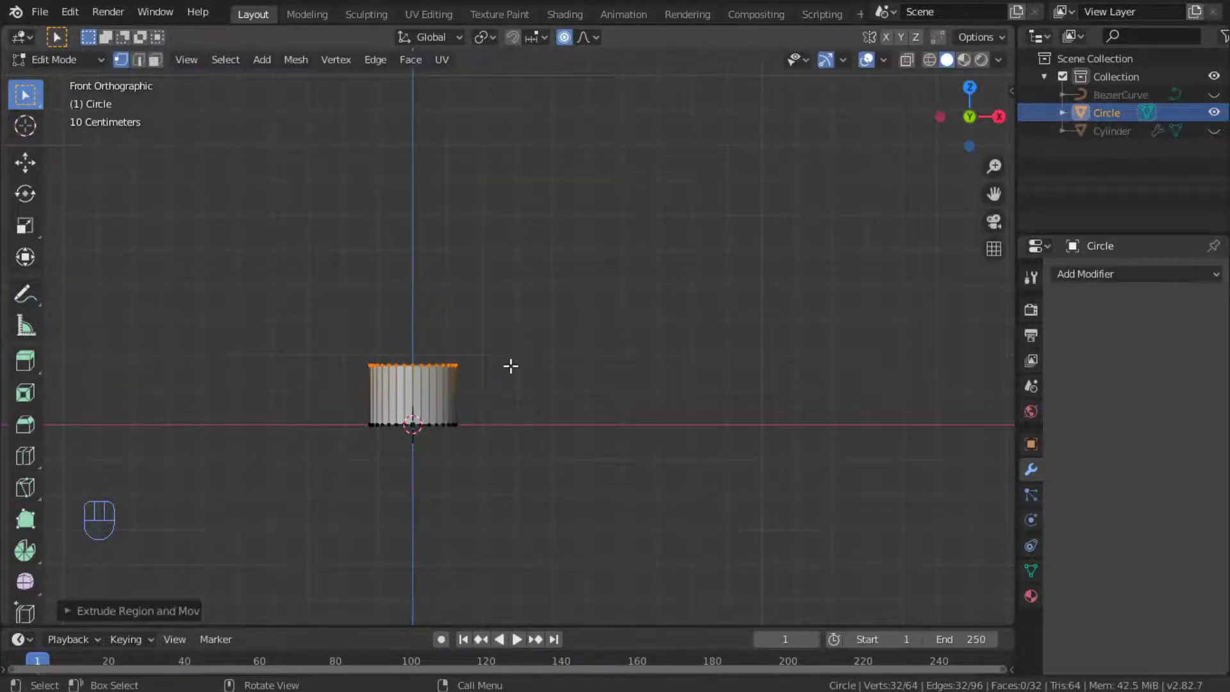
key(s)
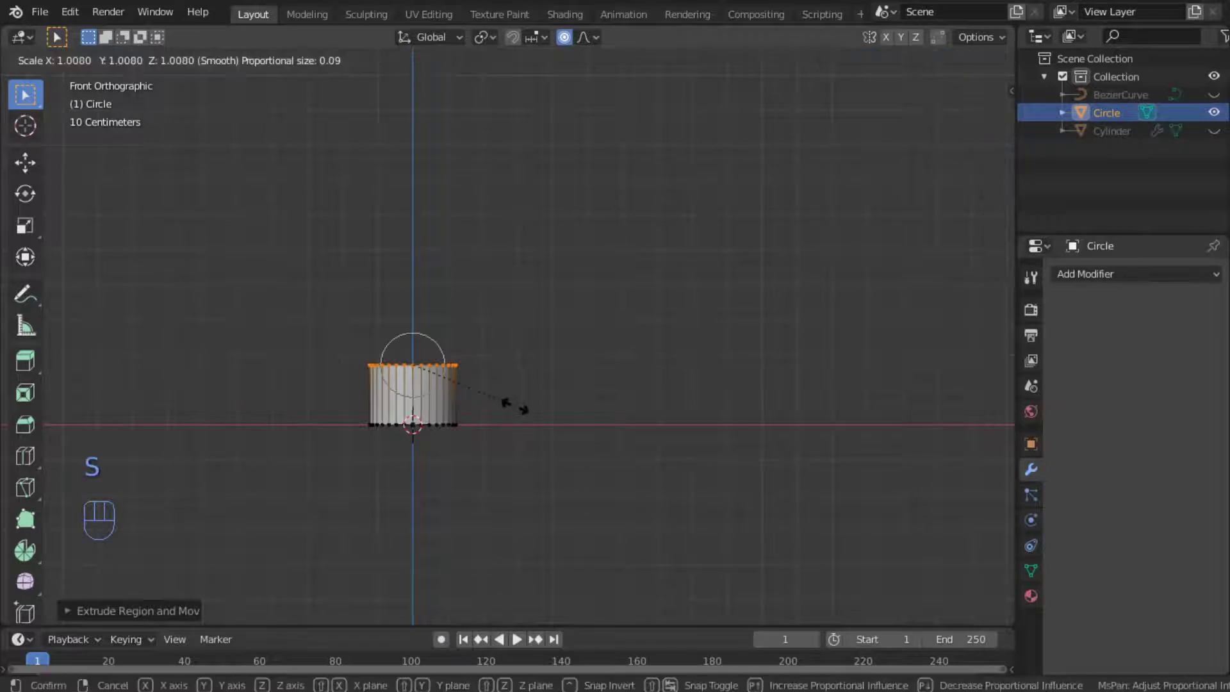
click(565, 408)
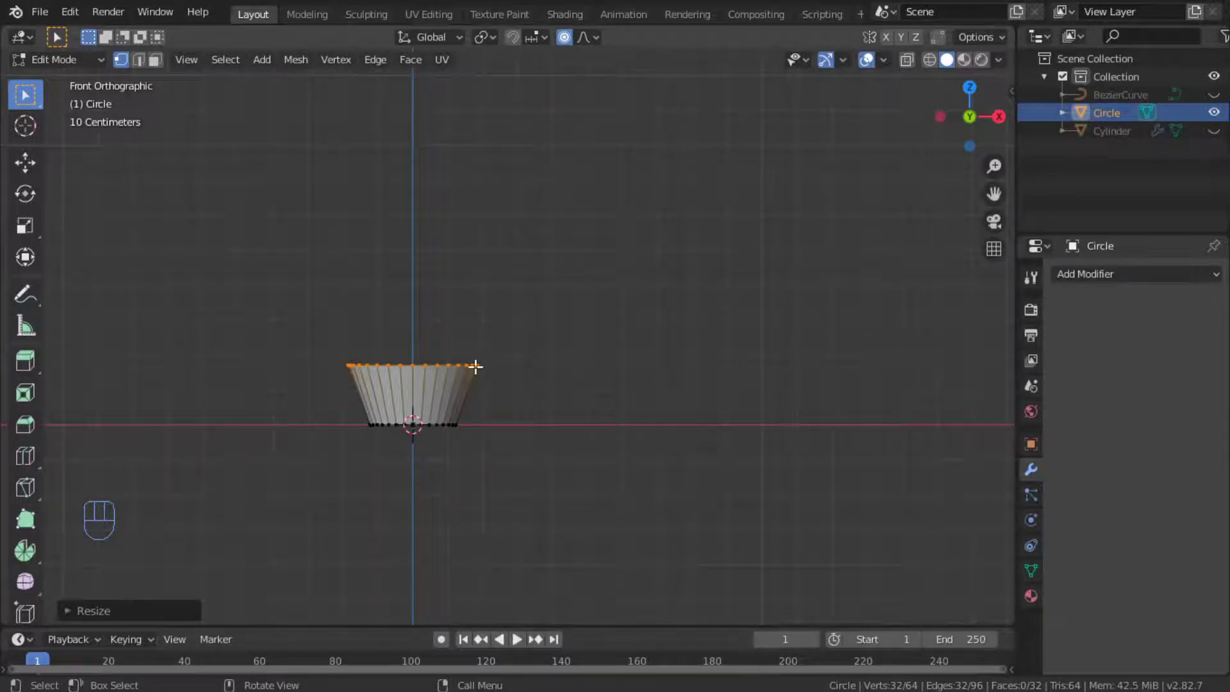
Extrude the upper loop straight up along Z for a second section and scale its new loop out to about 1.45.
key(e)
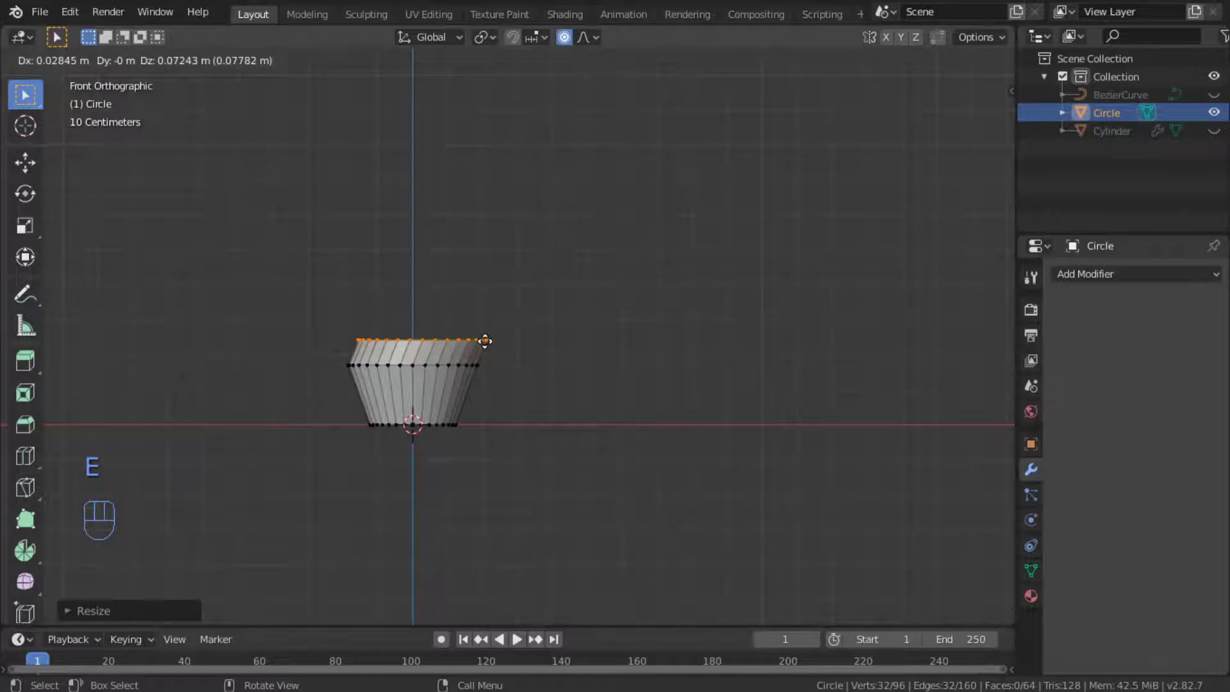
key(z)
click(490, 292)
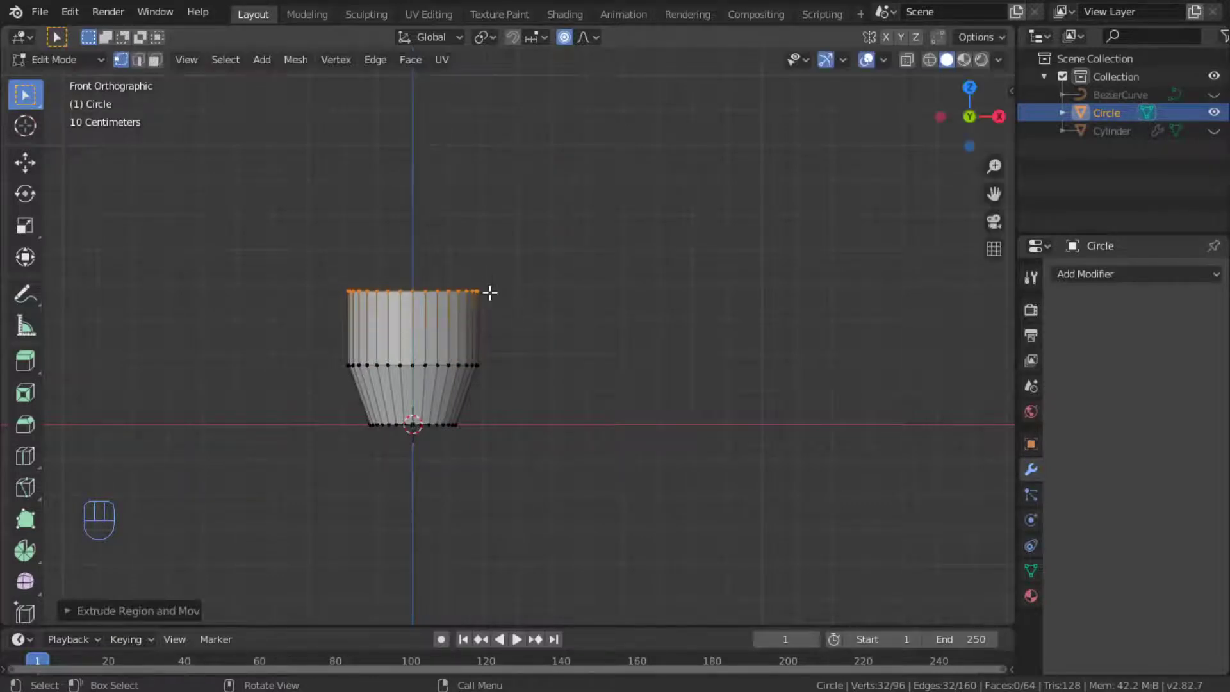
key(s)
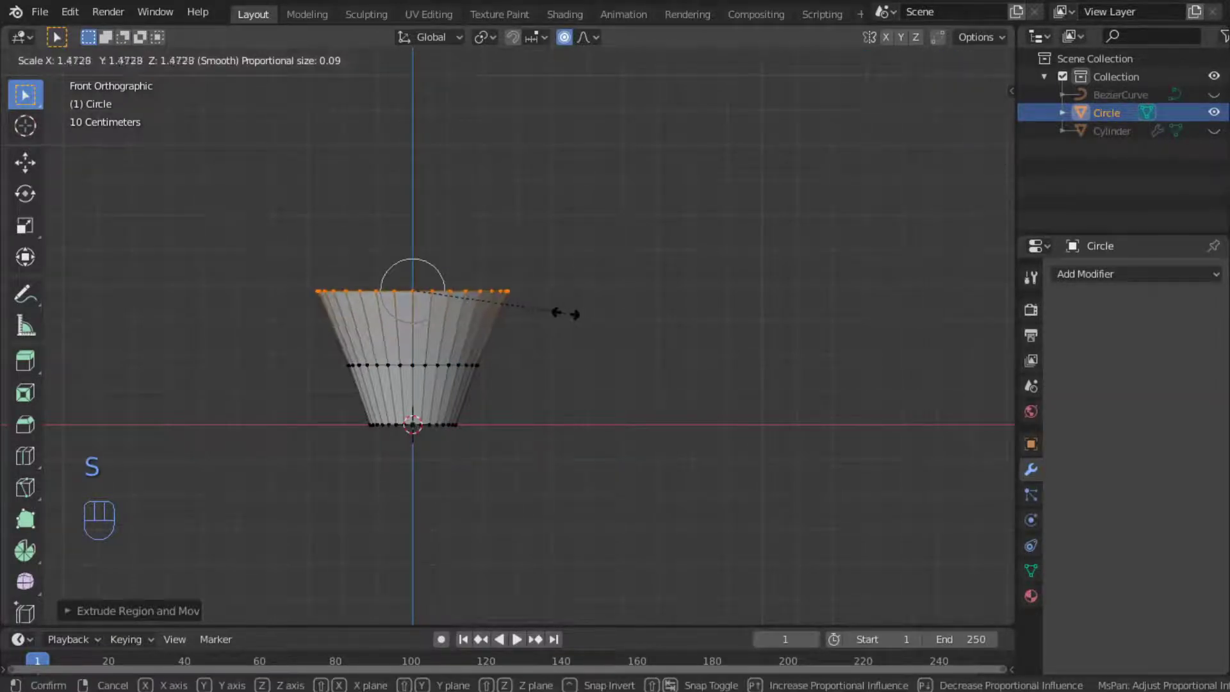
click(563, 313)
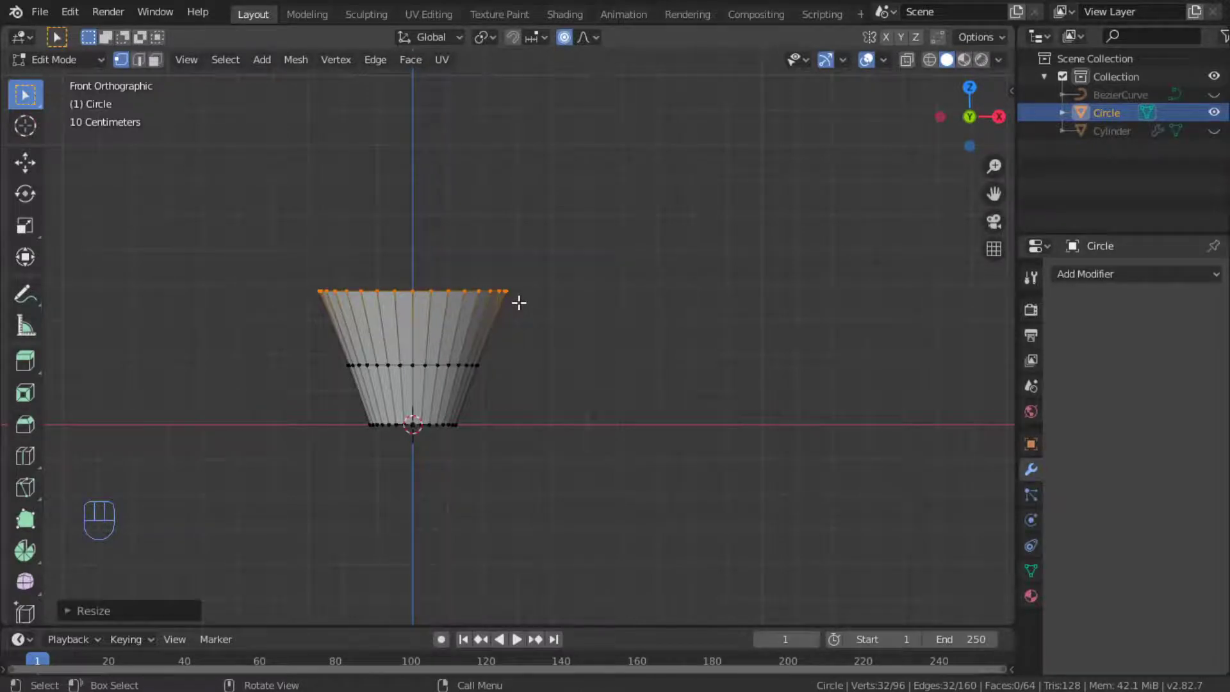
Extrude a short band about 0.05 m up along Z and flare its upper loop to about 1.6 with proportional editing off.
key(e)
key(z)
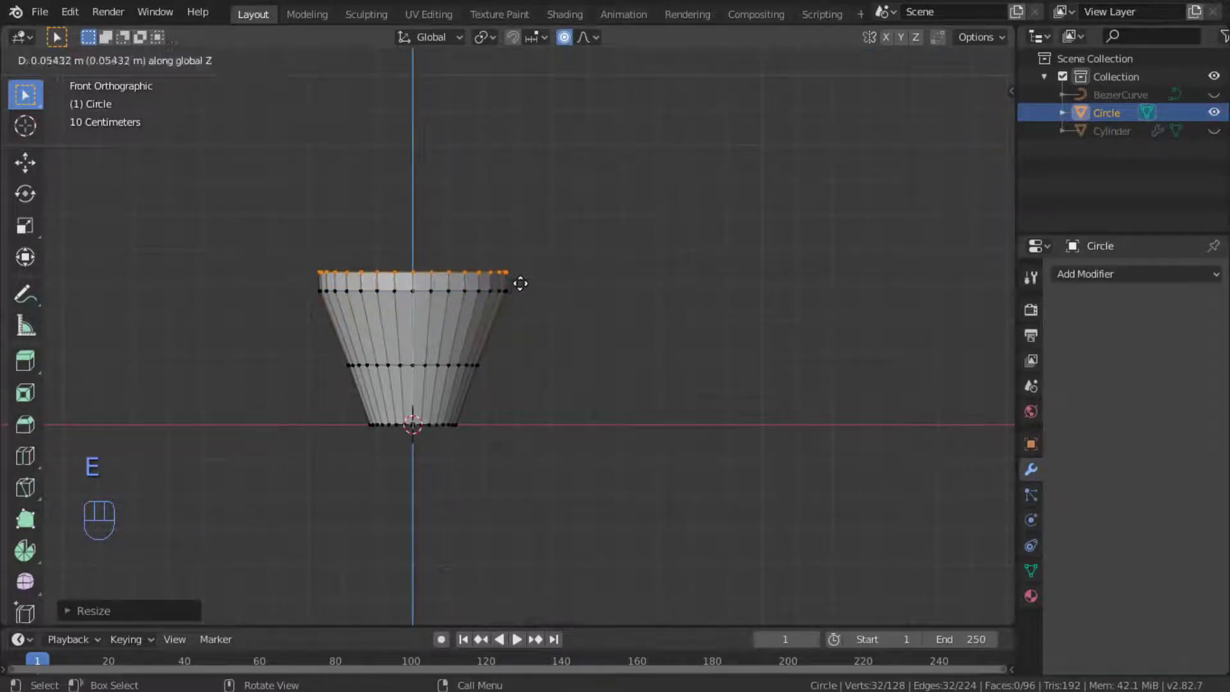
click(520, 283)
key(s)
right_click(557, 293)
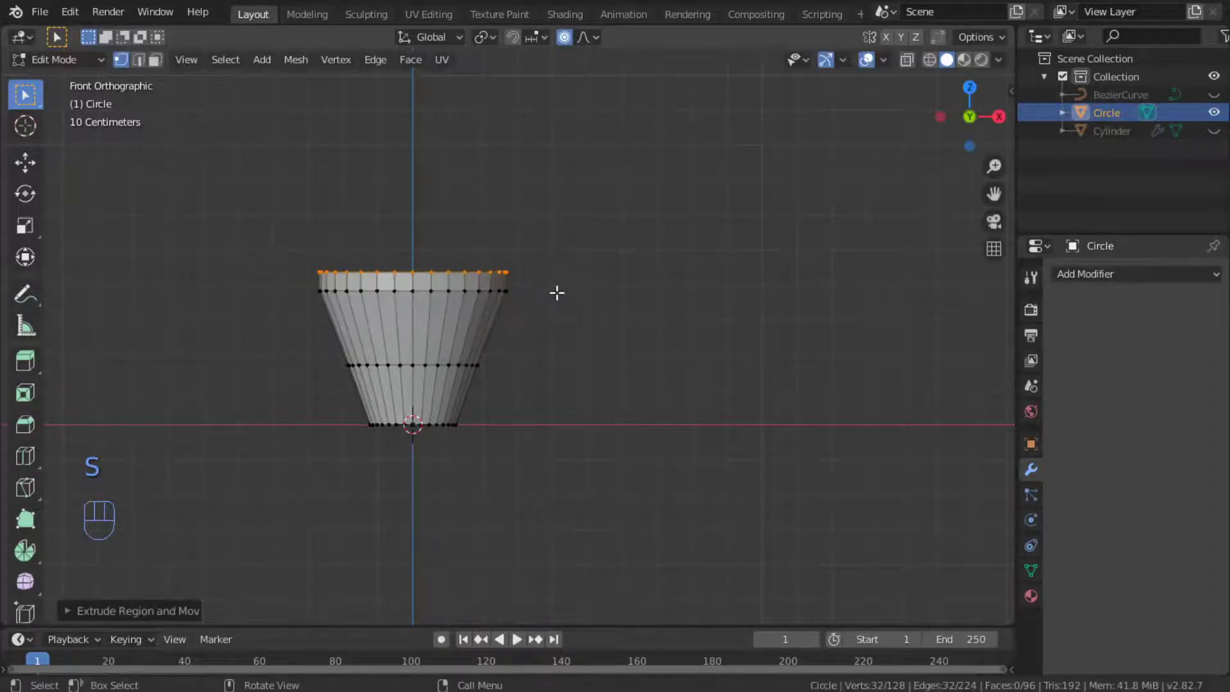
key(o)
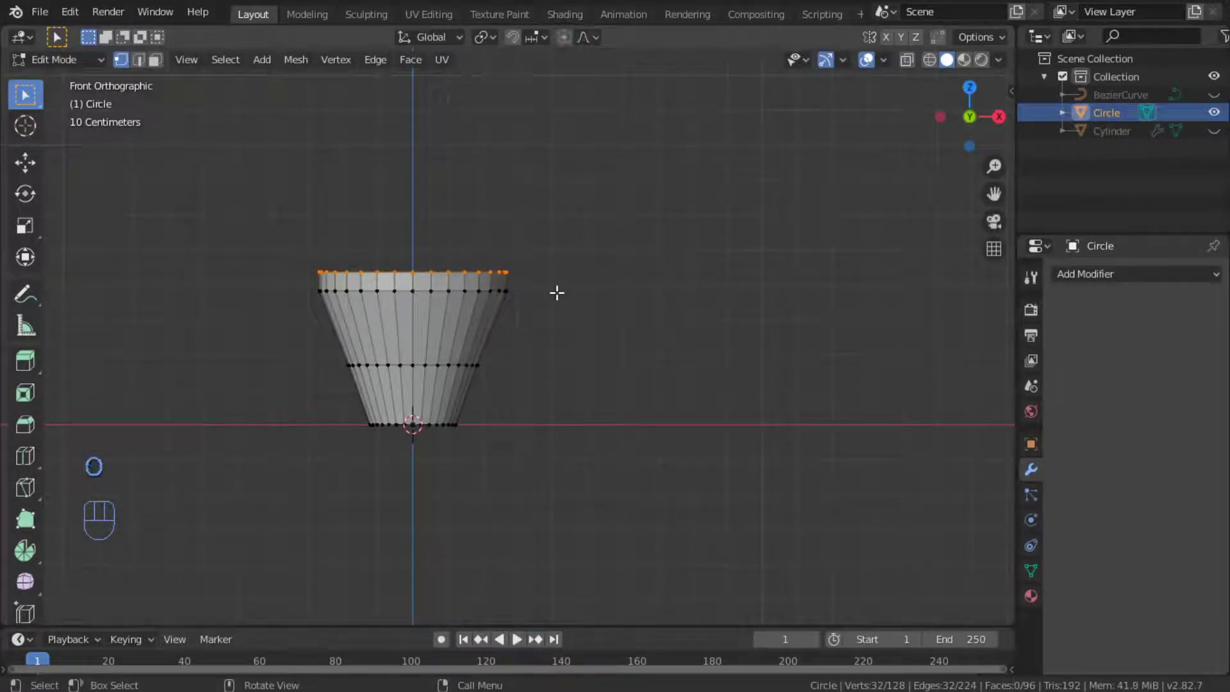
key(s)
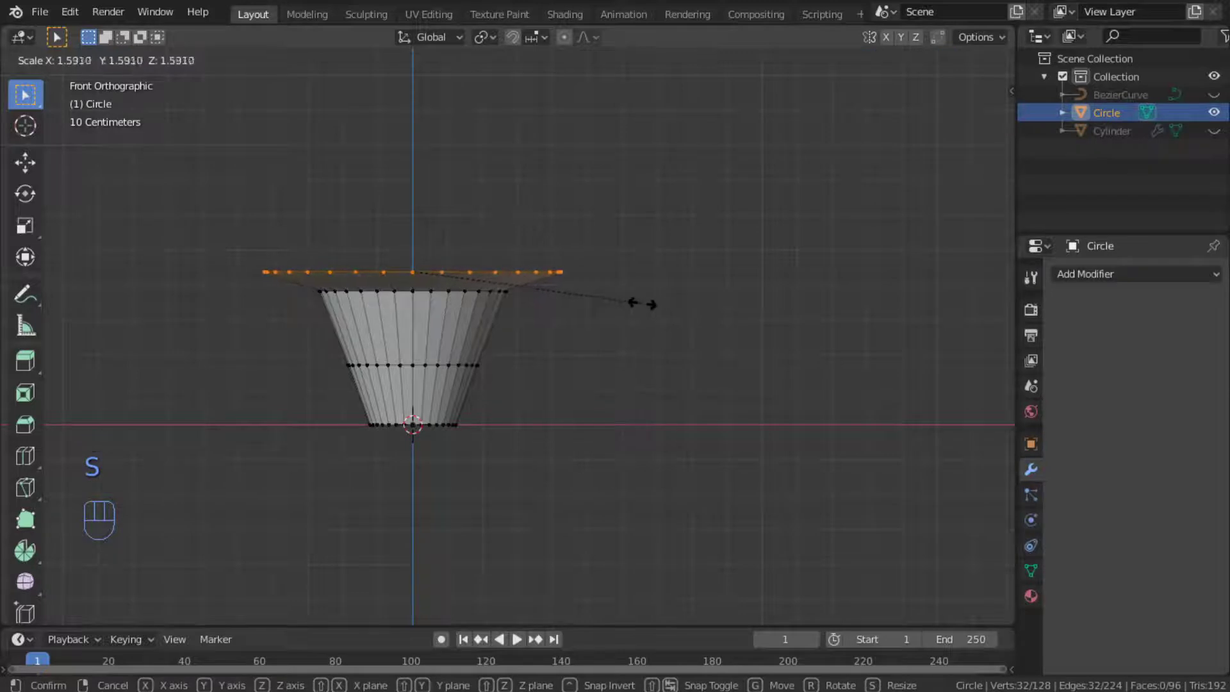
click(648, 305)
Add an outer brim by extruding the upper loop, raising it along Z and scaling it out to about 1.9.
key(e)
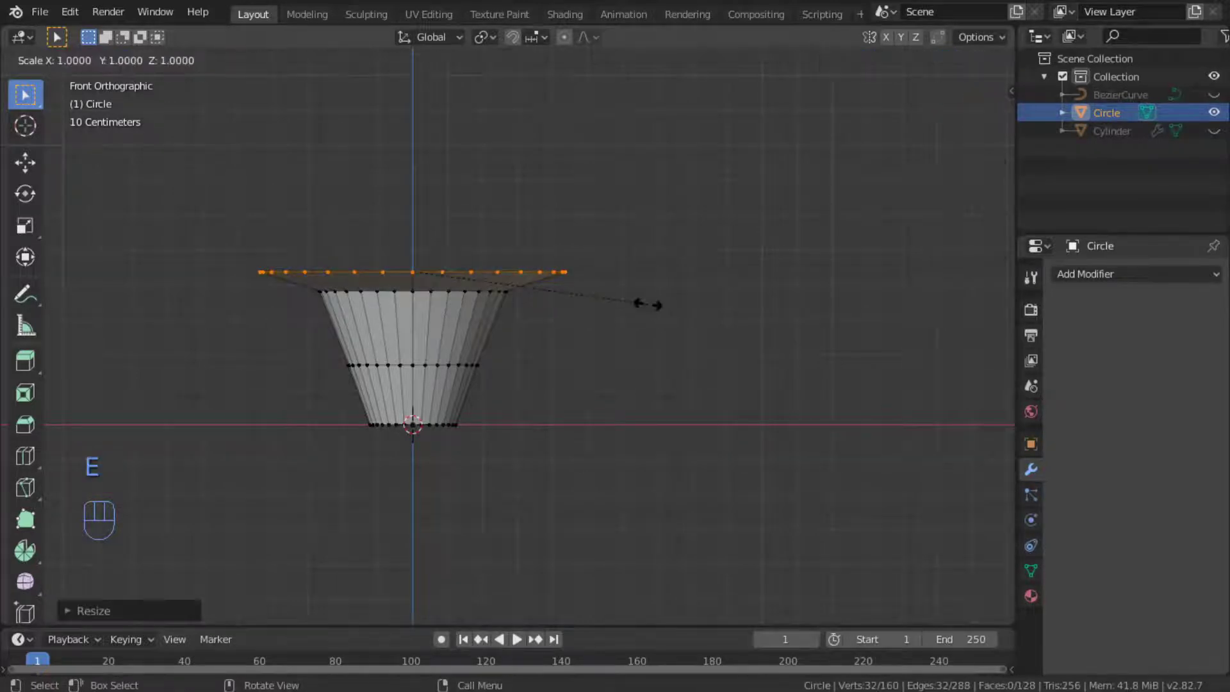
key(z)
click(648, 305)
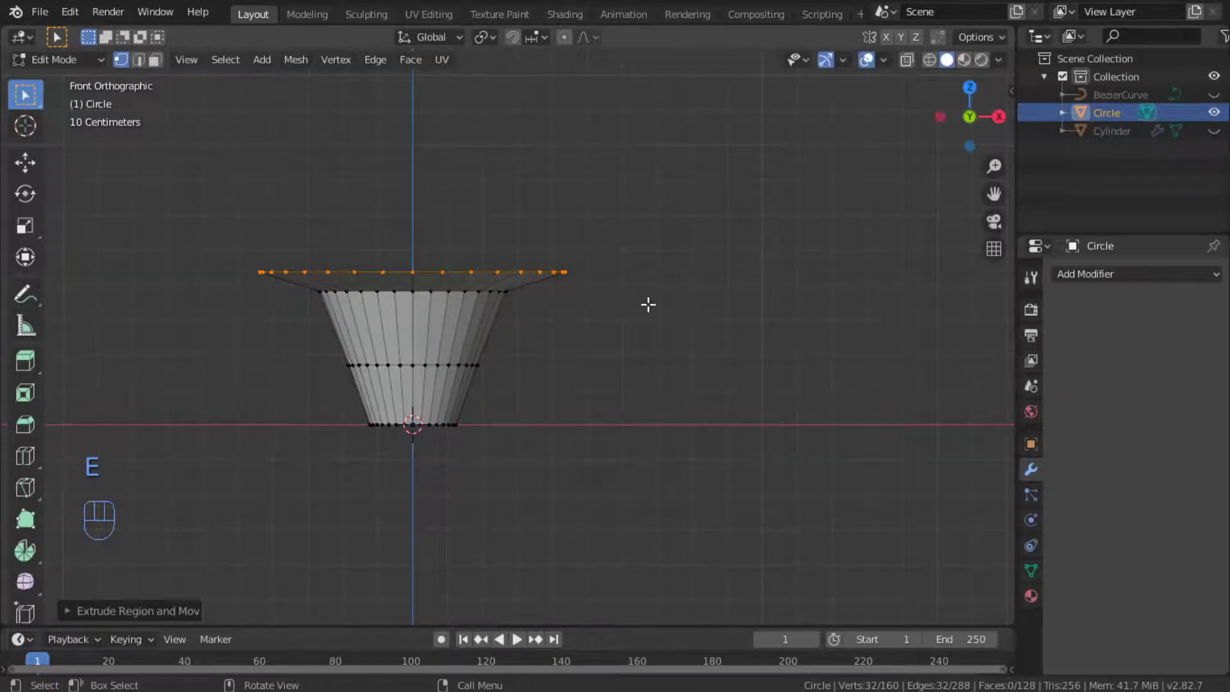
key(g)
key(z)
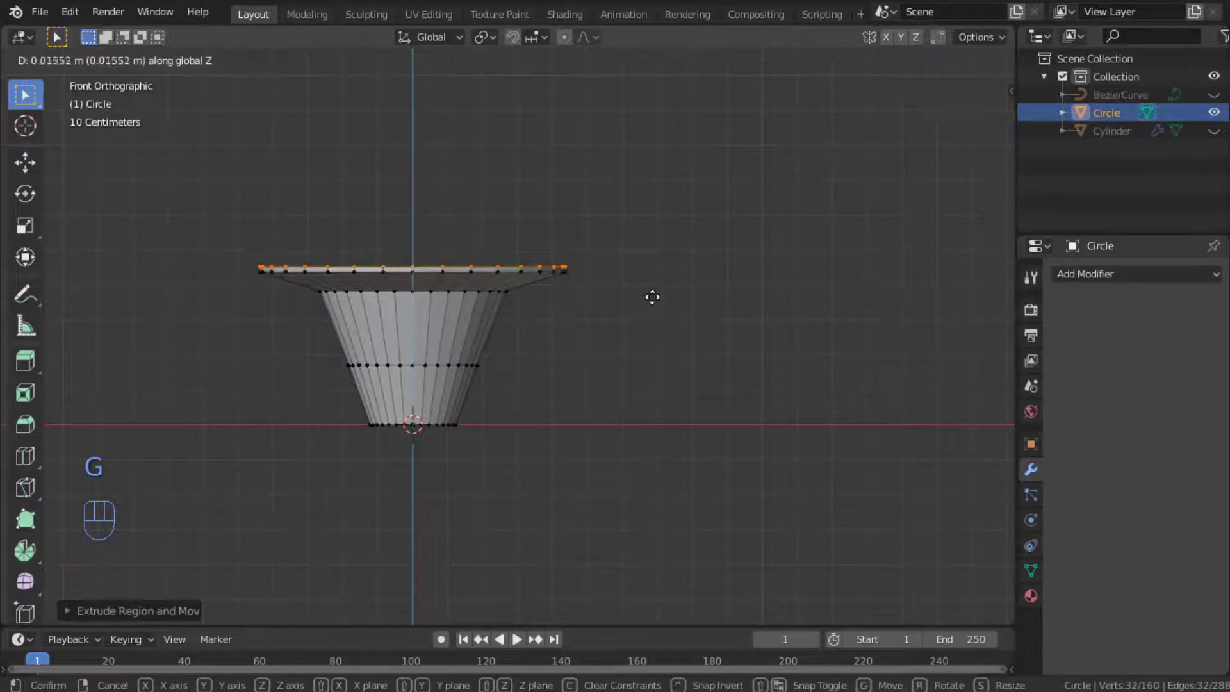
click(656, 254)
key(s)
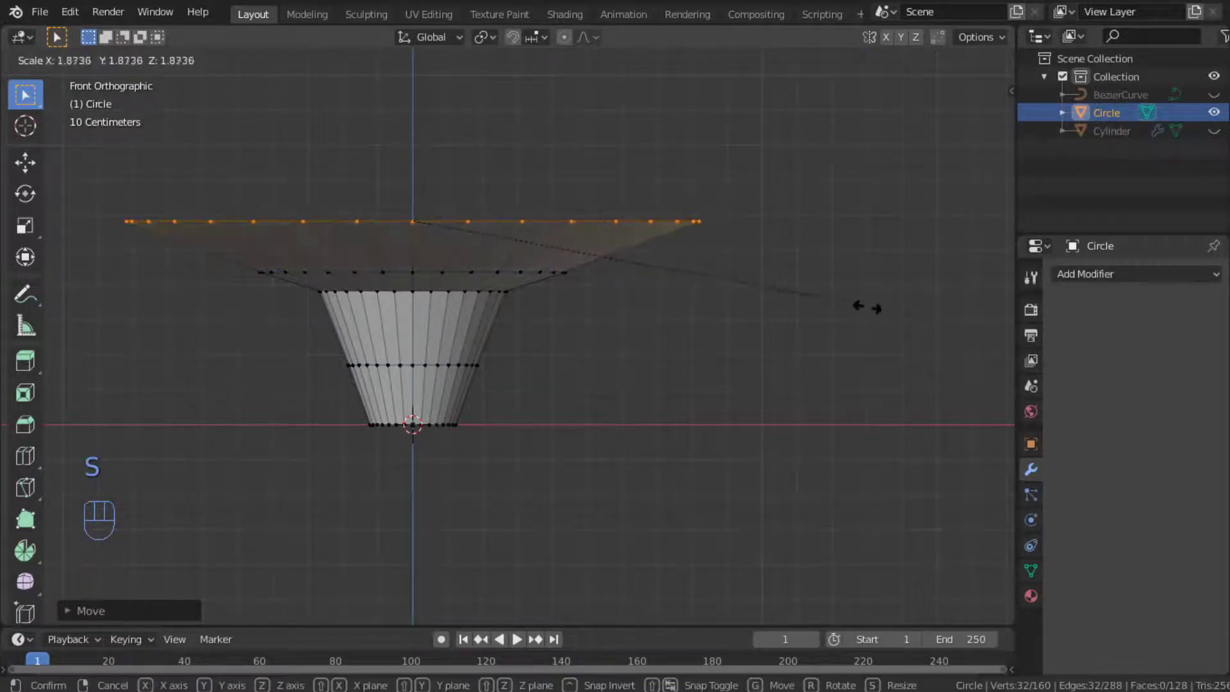
click(884, 310)
key(g)
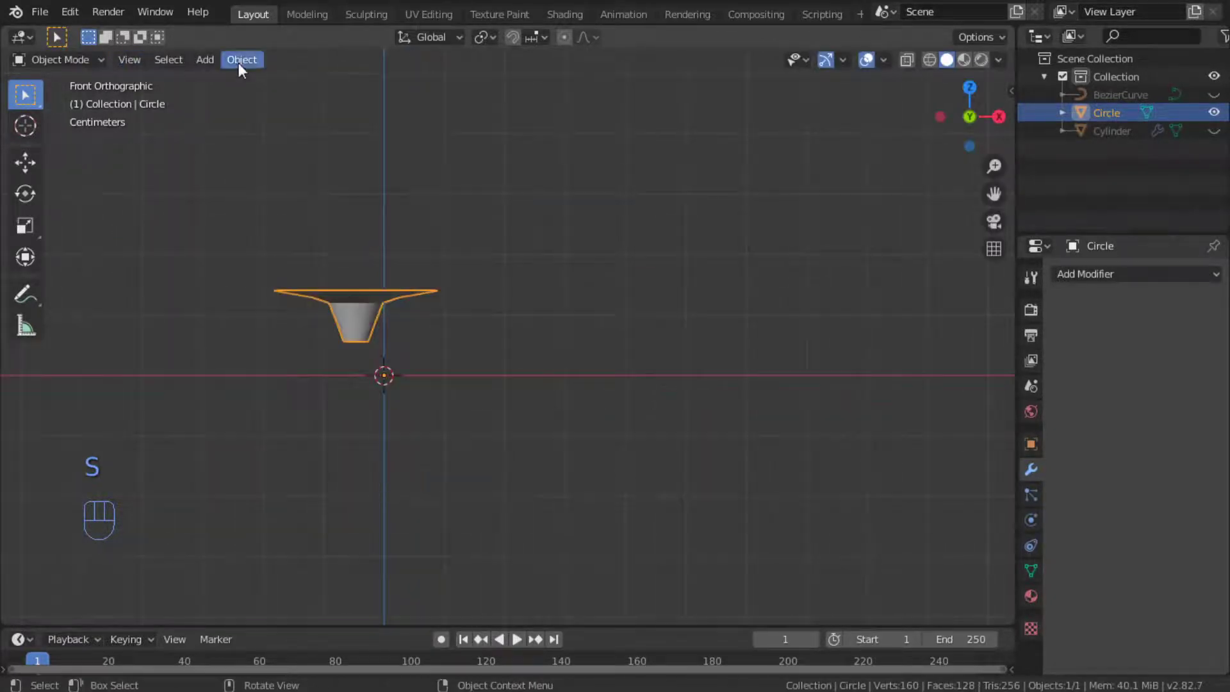
Set the funnel's origin to its geometry in Object Mode.
click(241, 61)
mouse_move(301, 98)
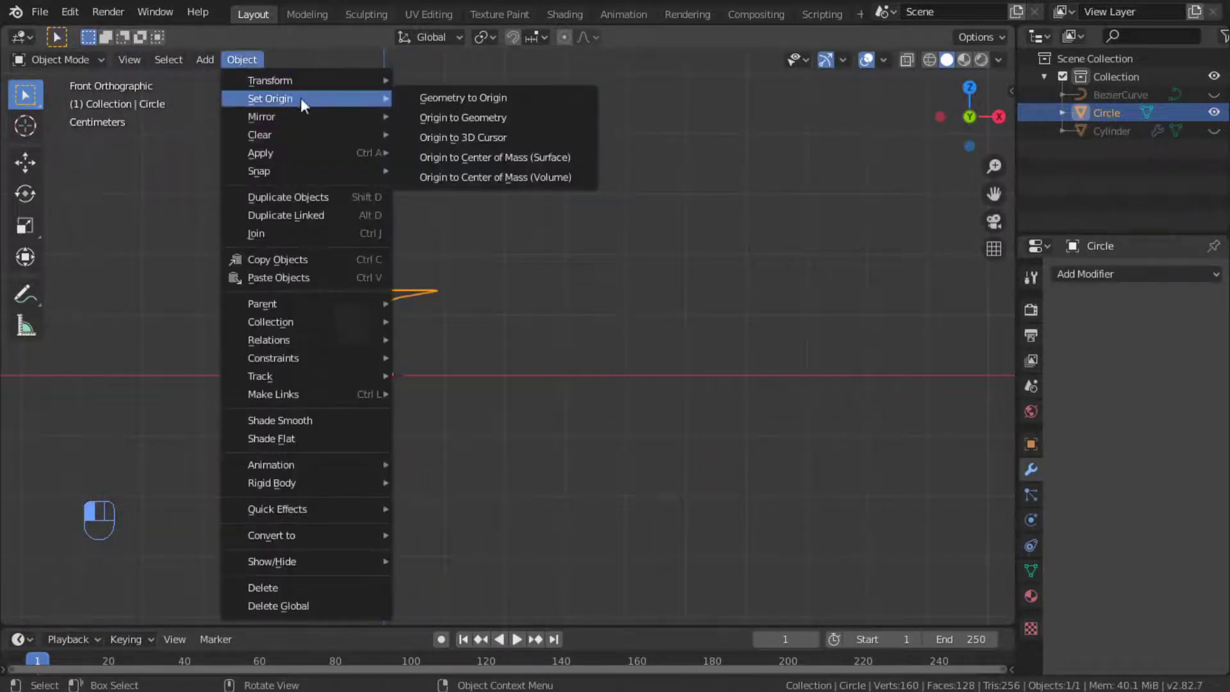
click(515, 121)
key(s)
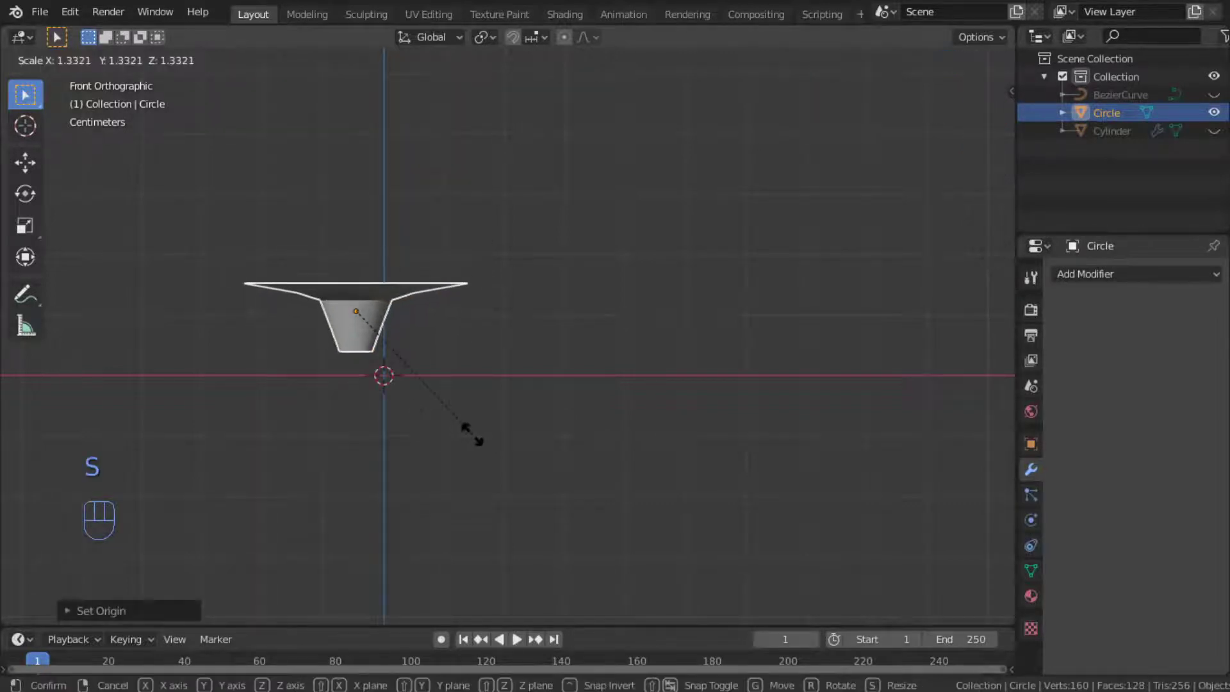
key(z)
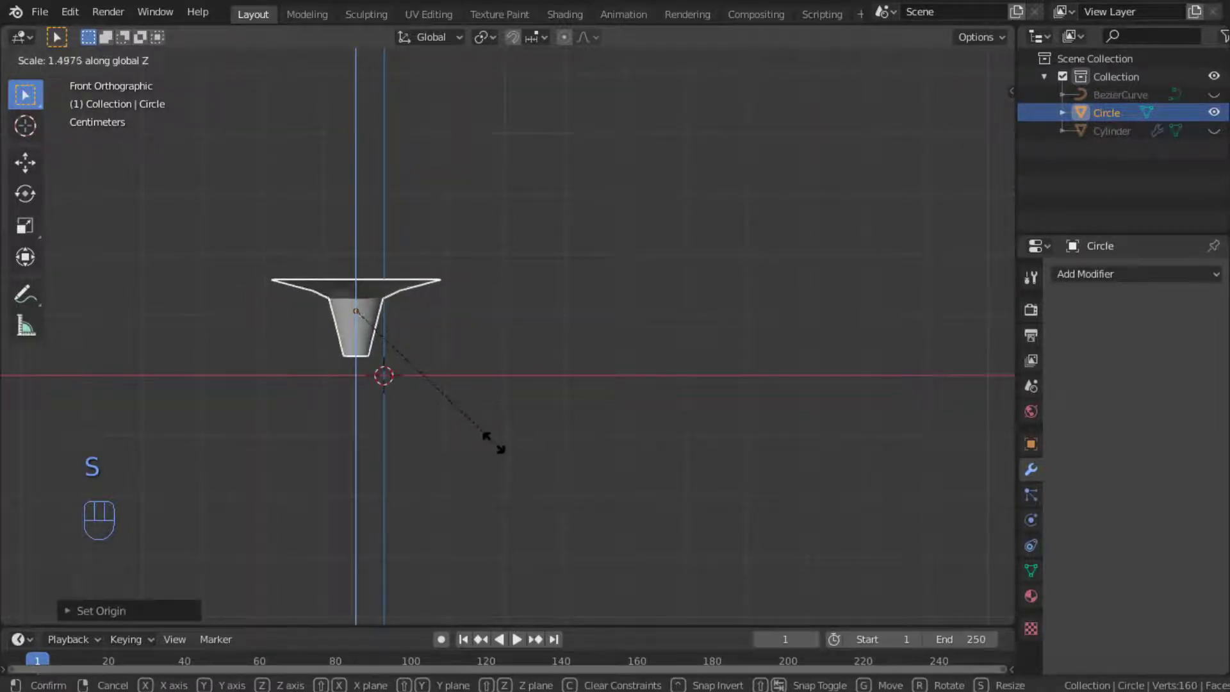
right_click(493, 440)
Scale the whole funnel up uniformly to about twice its size and shift it slightly upward.
key(s)
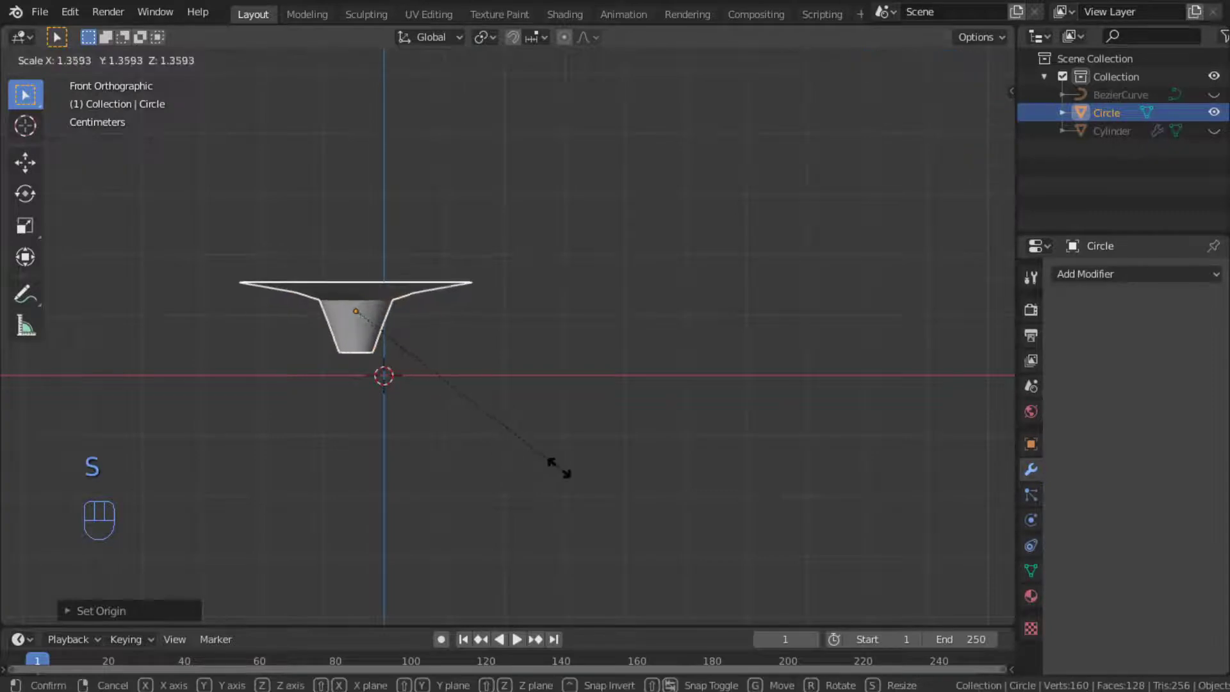
click(696, 502)
key(g)
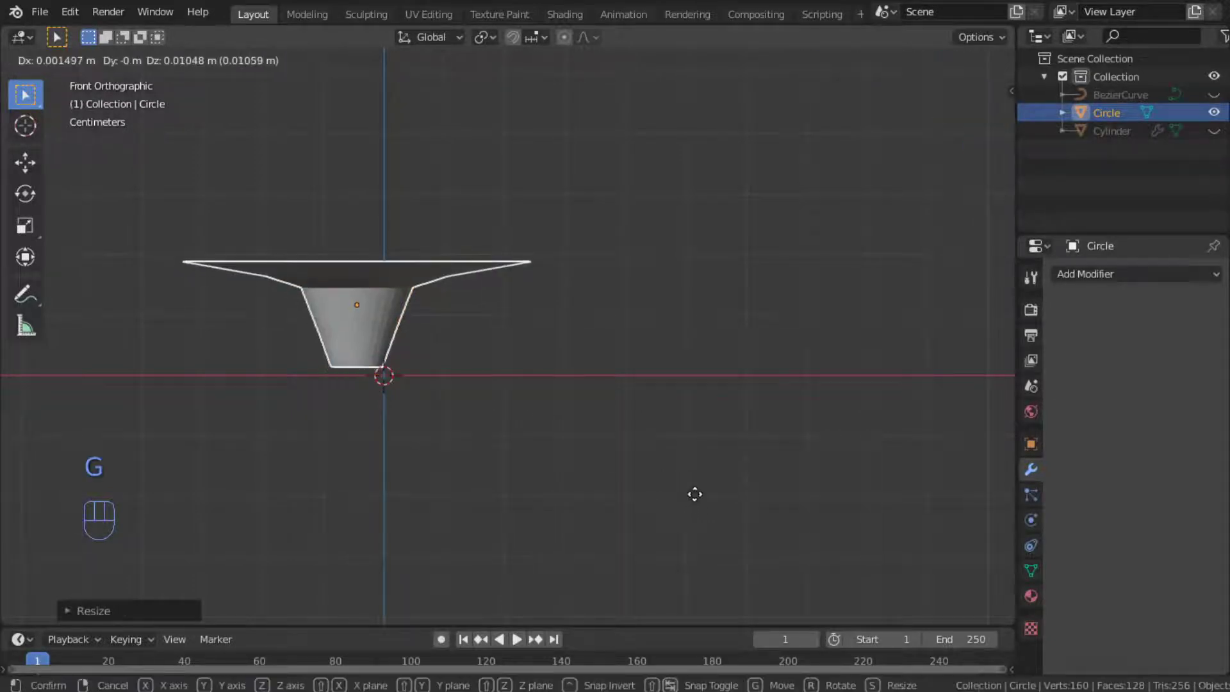
click(694, 496)
Try scaling the brim's two outer edge loops down together to about 0.78 in the top orthographic view.
key(Tab)
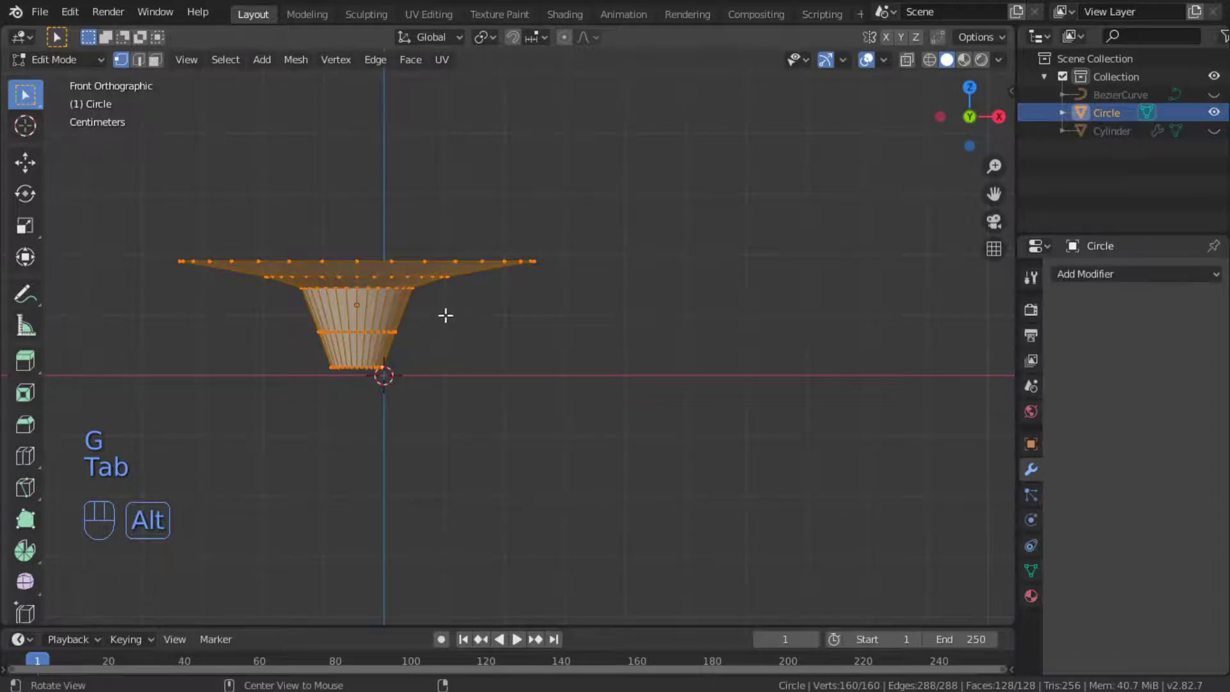
alt+middle_drag(445, 316, 448, 413)
alt+click(404, 381)
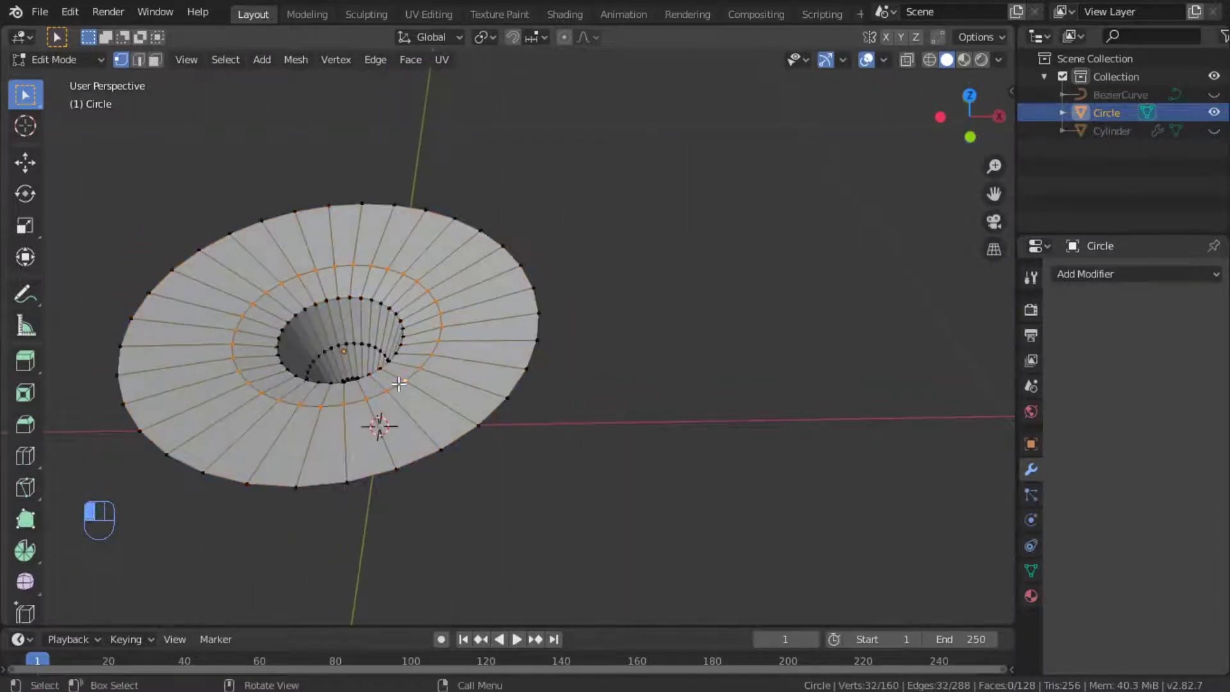
alt+shift+click(451, 446)
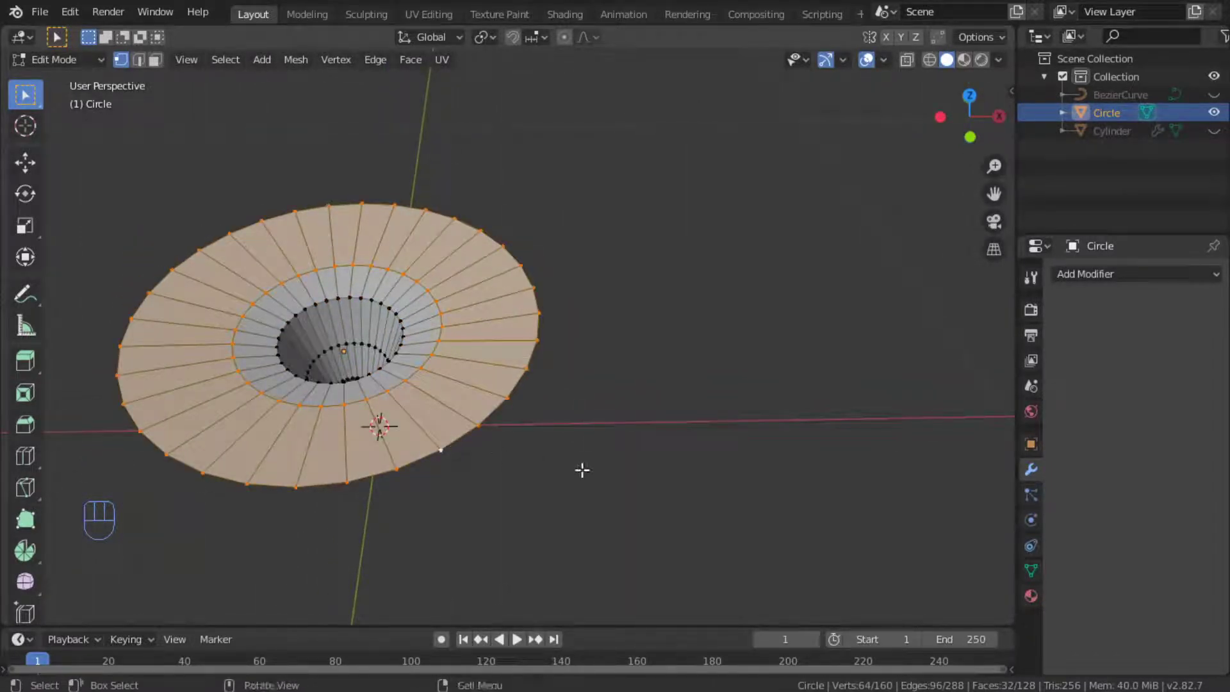
key(KP_7)
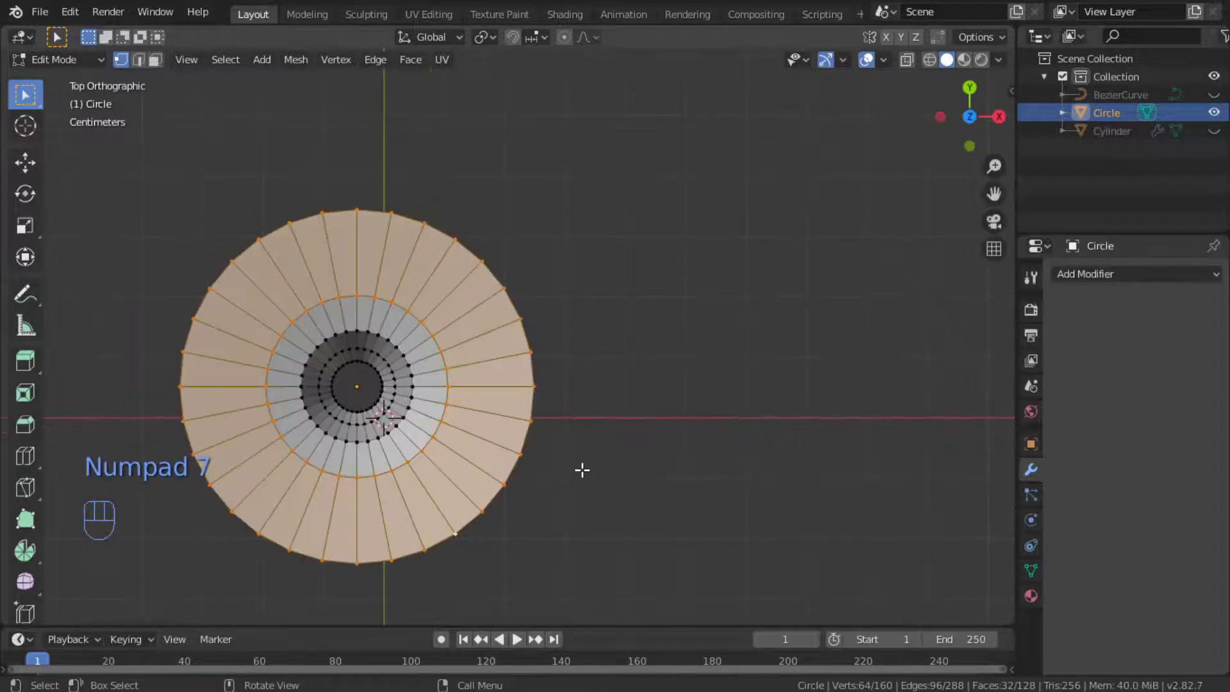
key(s)
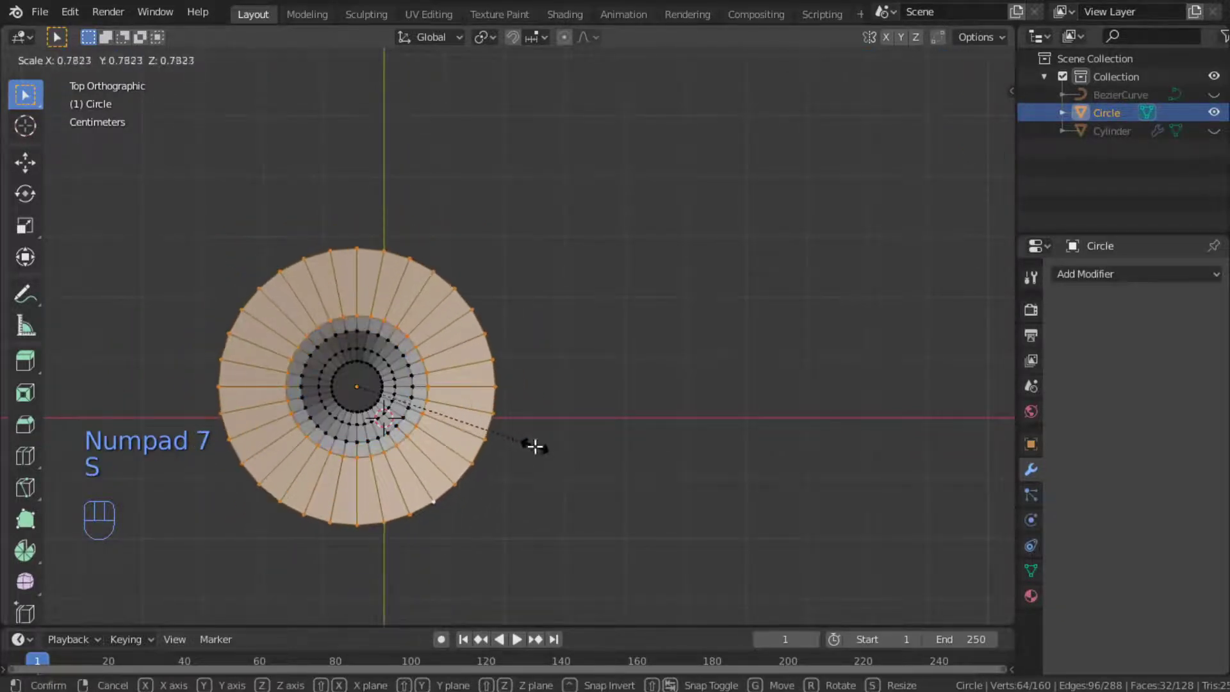
click(511, 494)
alt+middle_drag(511, 494, 492, 288)
key(Tab)
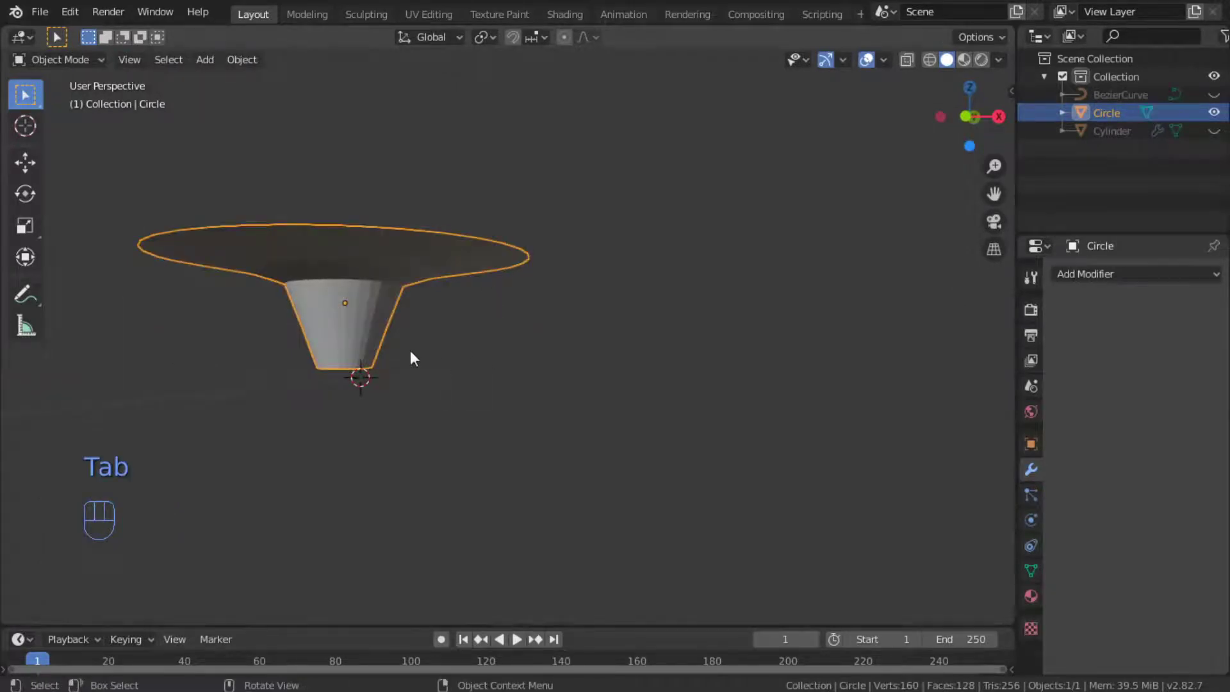
alt+middle_drag(411, 352, 412, 481)
Scale only the outermost brim loop down to about 0.7 in Edit Mode, and return to Object Mode.
key(Tab)
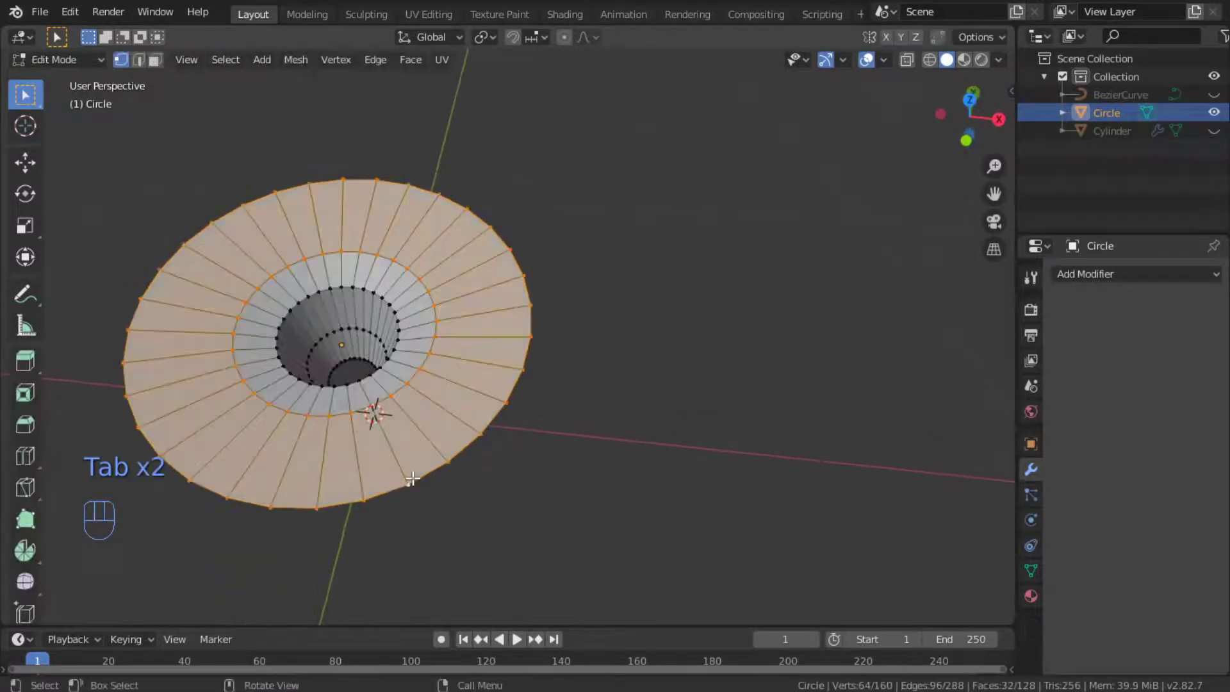
alt+click(425, 475)
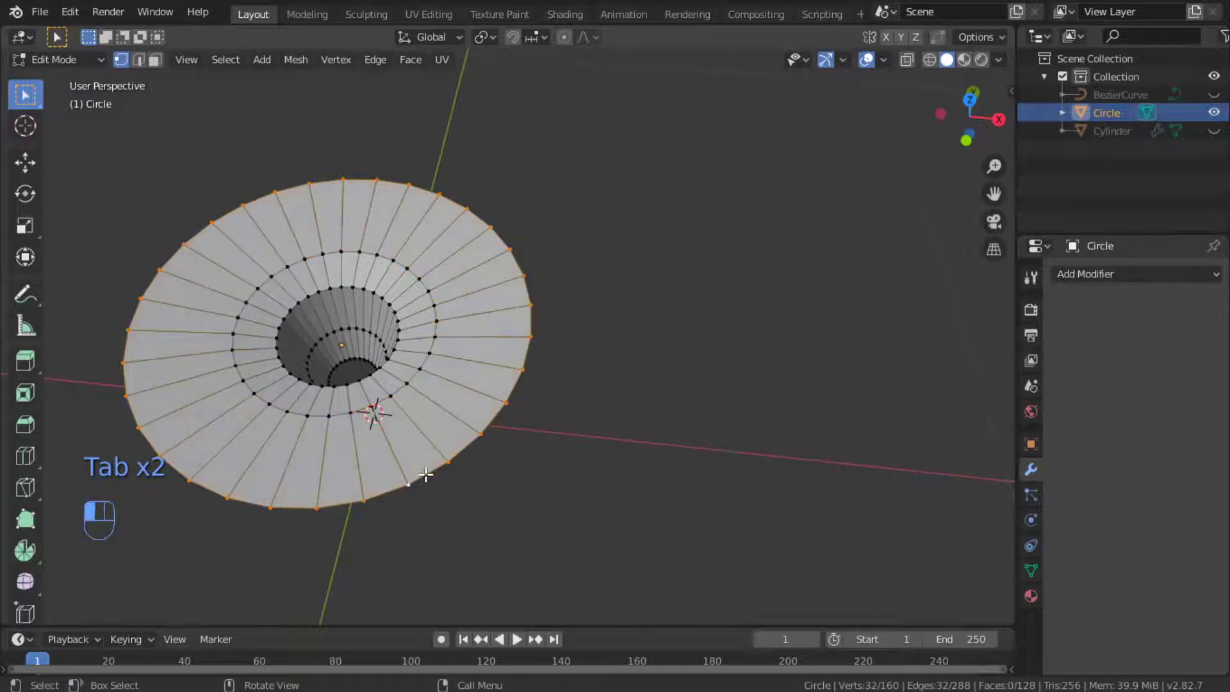
key(s)
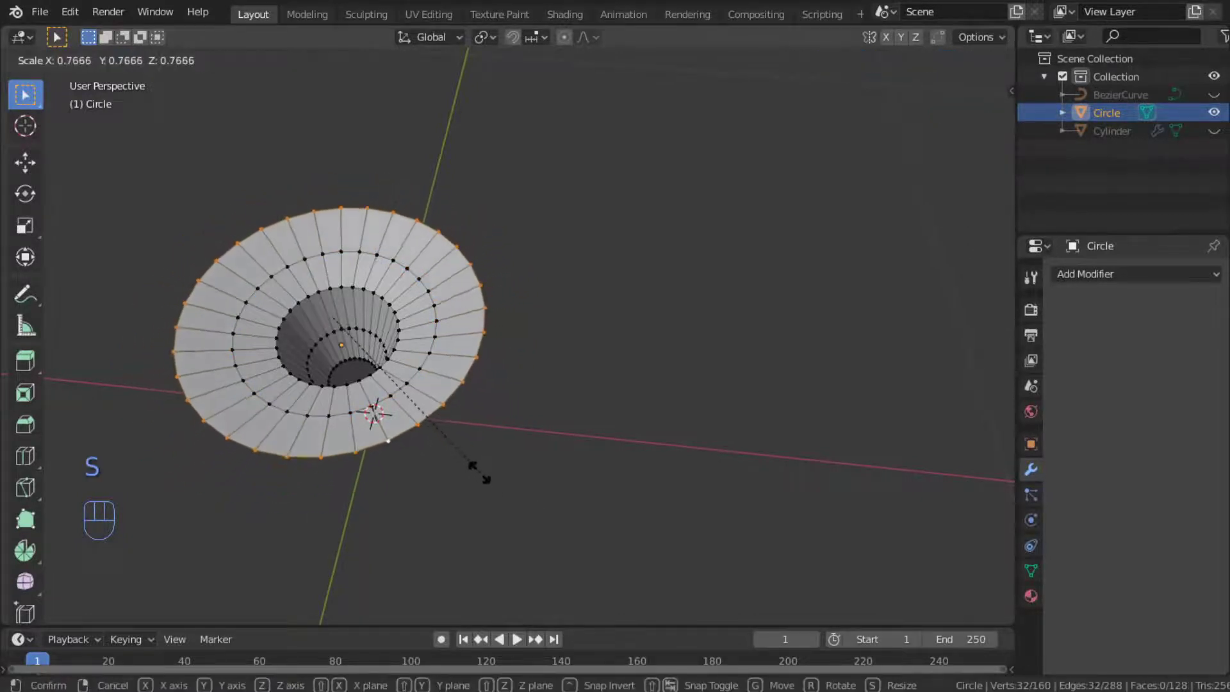
click(459, 459)
key(Tab)
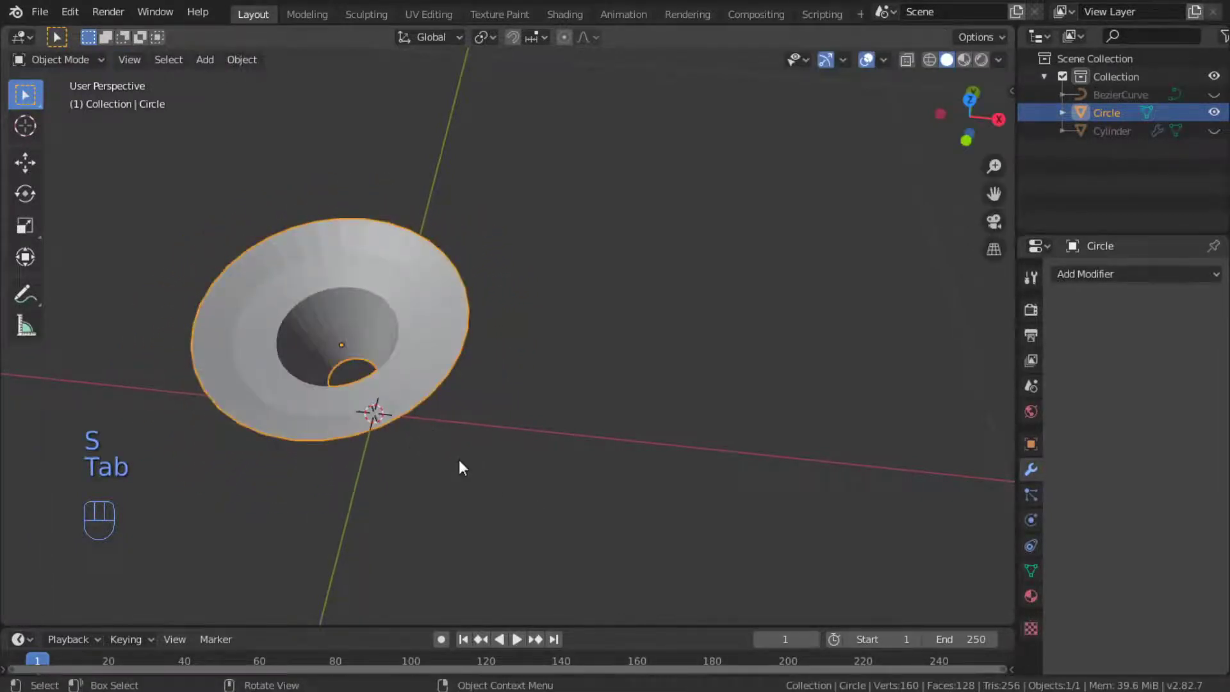
Add a Subdivision Surface modifier to the funnel with viewport and render subdivisions both set to 3.
alt+middle_drag(458, 459, 455, 346)
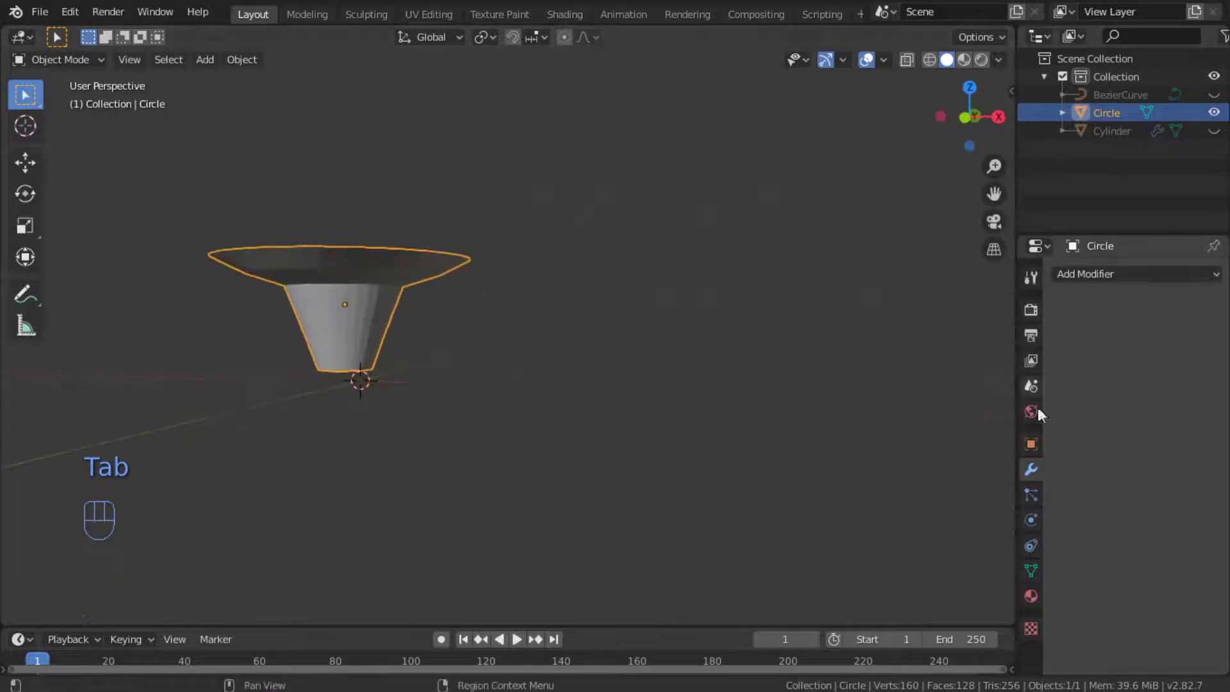
click(1118, 275)
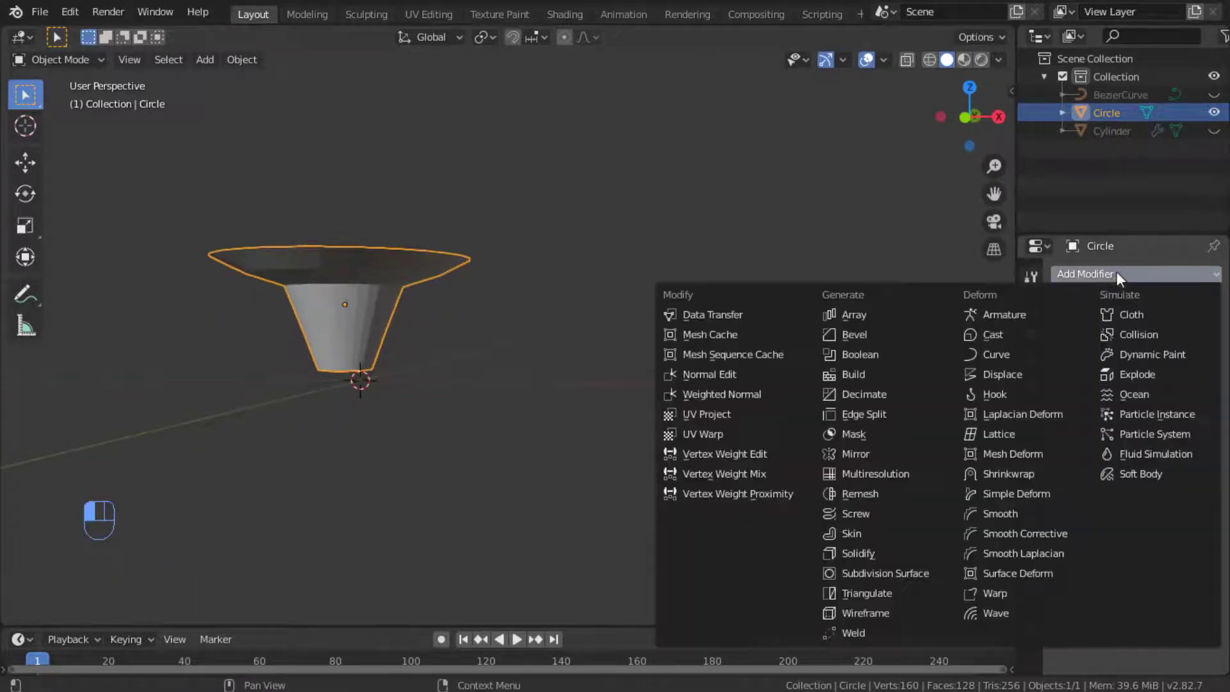
click(921, 572)
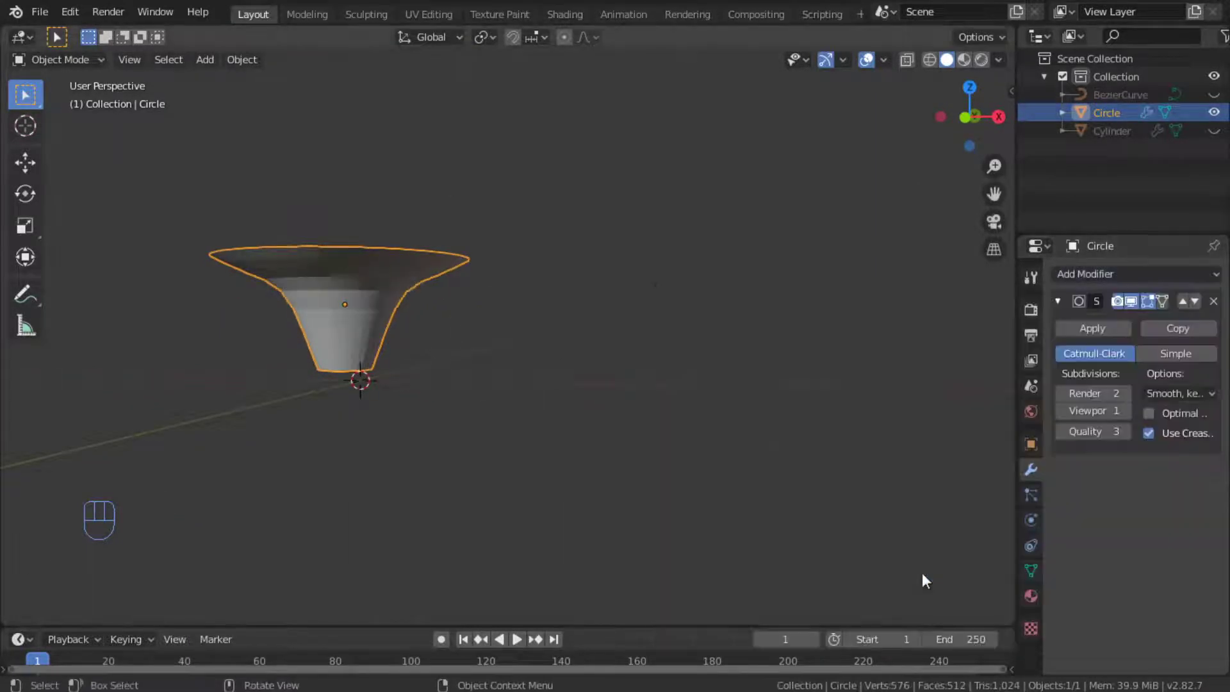
click(1125, 410)
click(1125, 410)
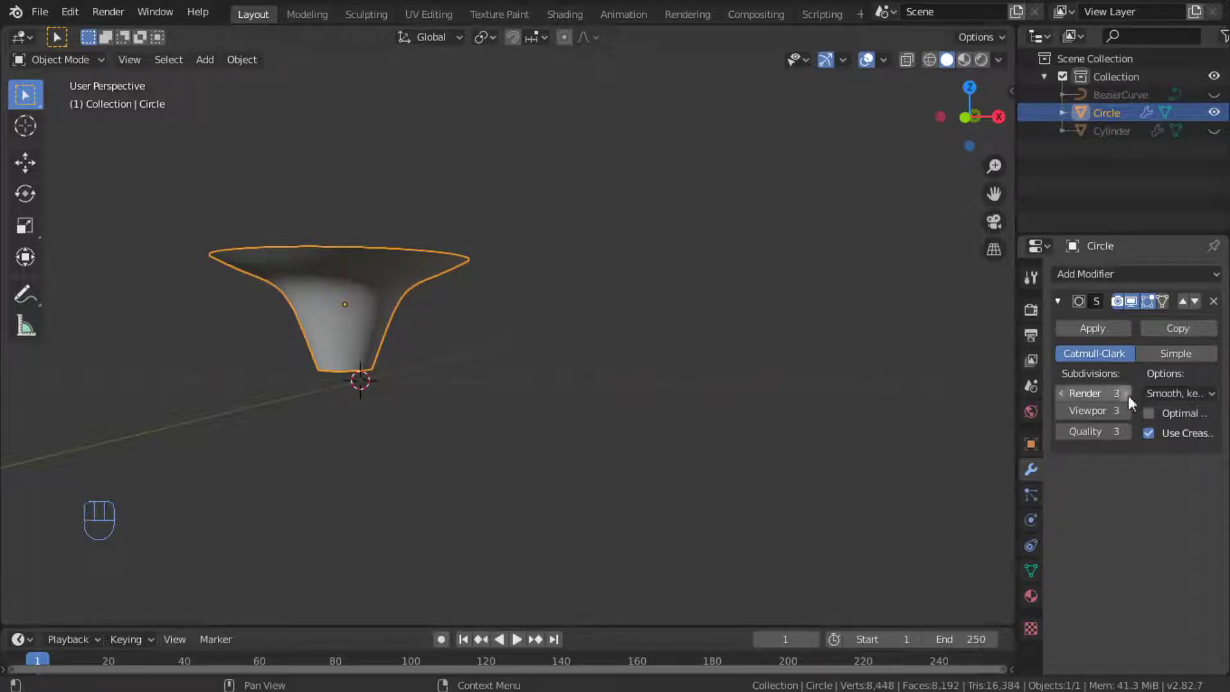
Enter Edit Mode with face selection, deselect the brim, and turn off the subdivision modifier's display in Edit Mode.
alt+middle_drag(474, 384, 431, 490)
key(Tab)
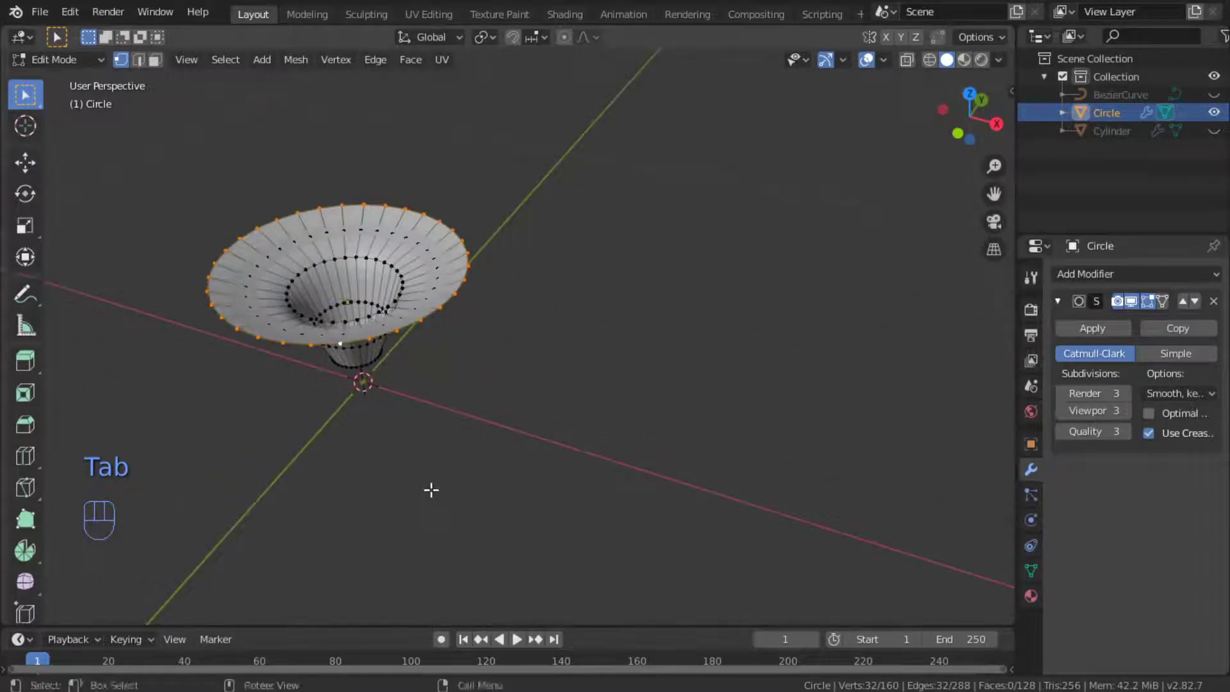
alt+middle_drag(396, 299, 380, 233)
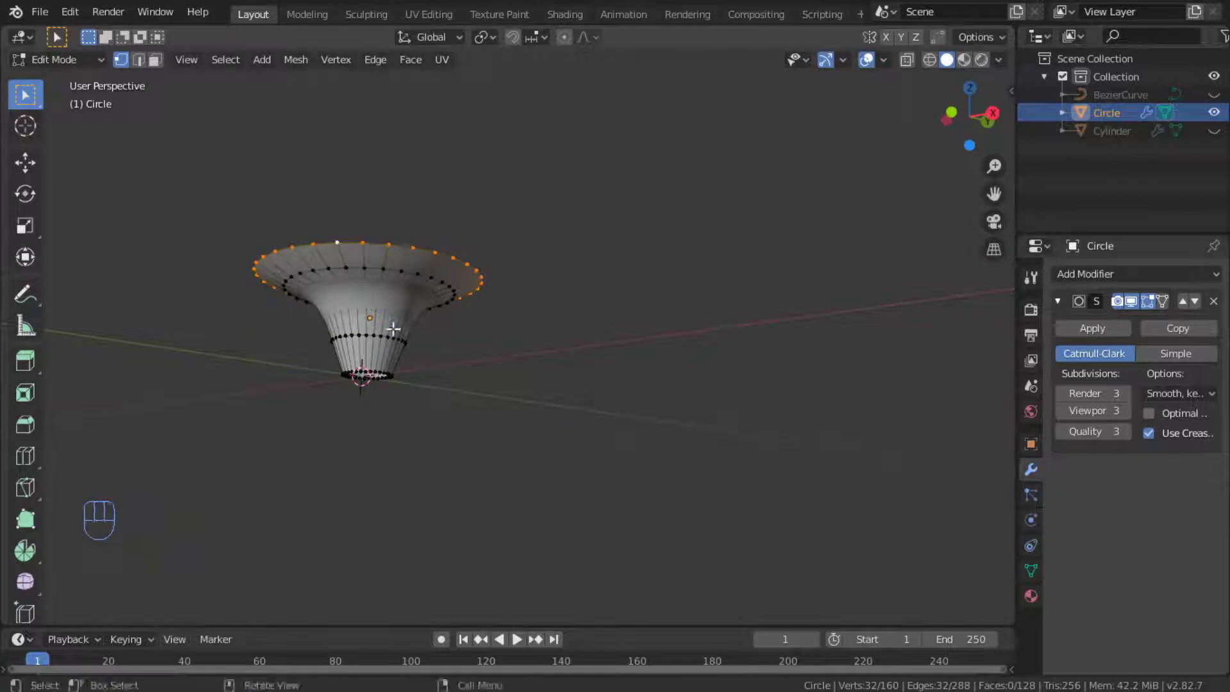
click(376, 278)
click(158, 61)
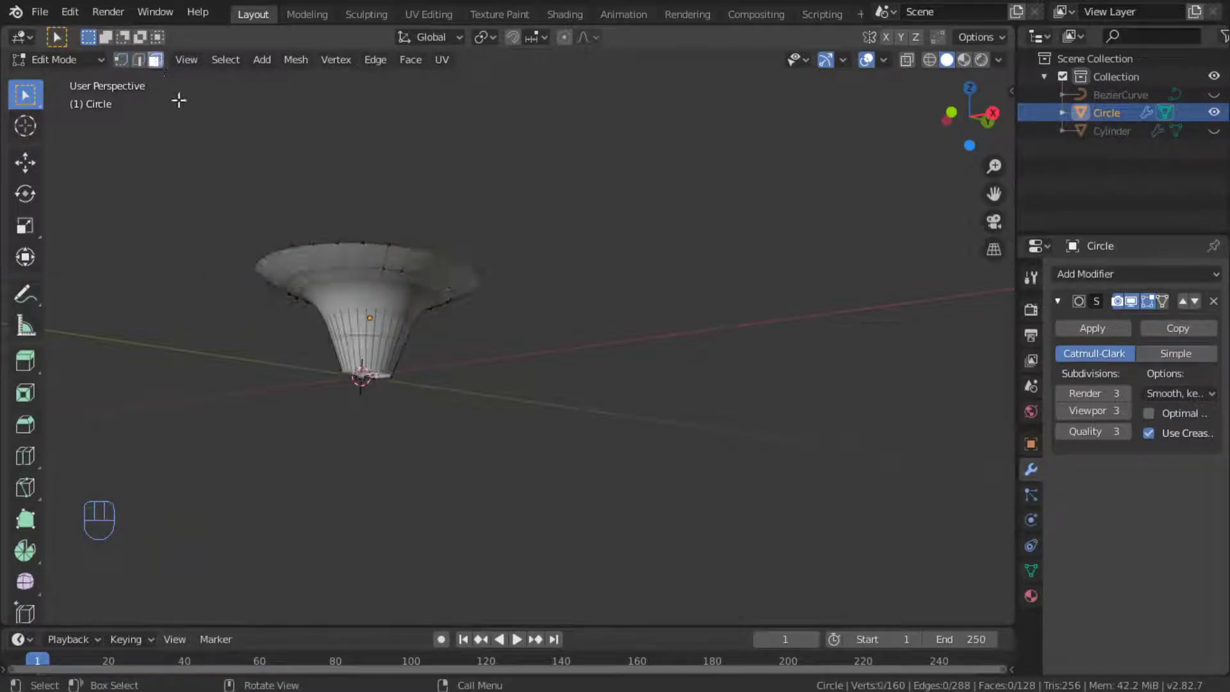
click(1148, 302)
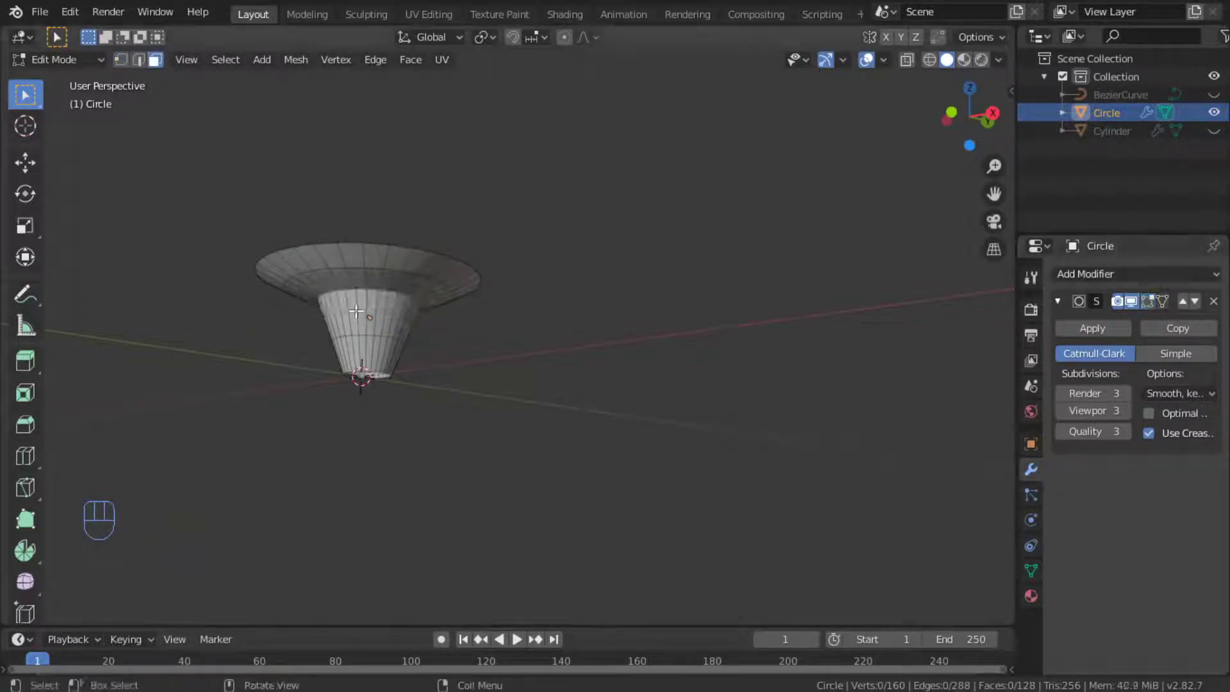
Edge-slide the loop where the neck meets the brim, first down the neck and then back up onto the brim.
alt+click(362, 291)
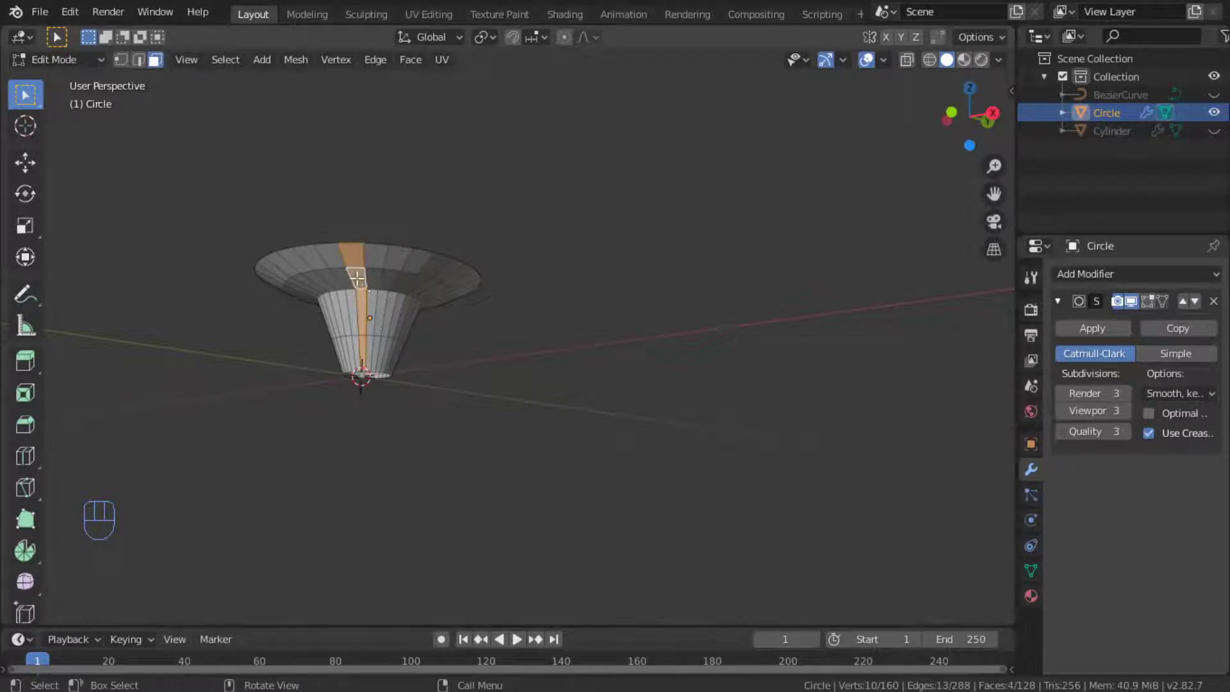
key(2)
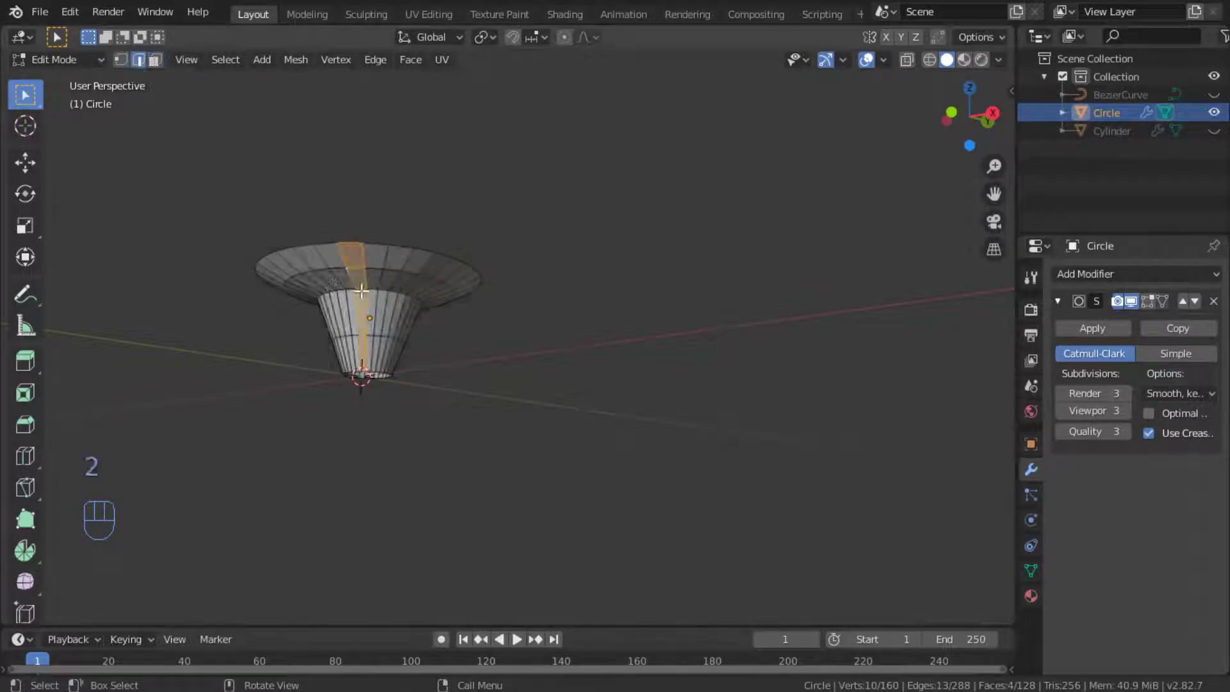
alt+click(362, 291)
key(g)
key(g)
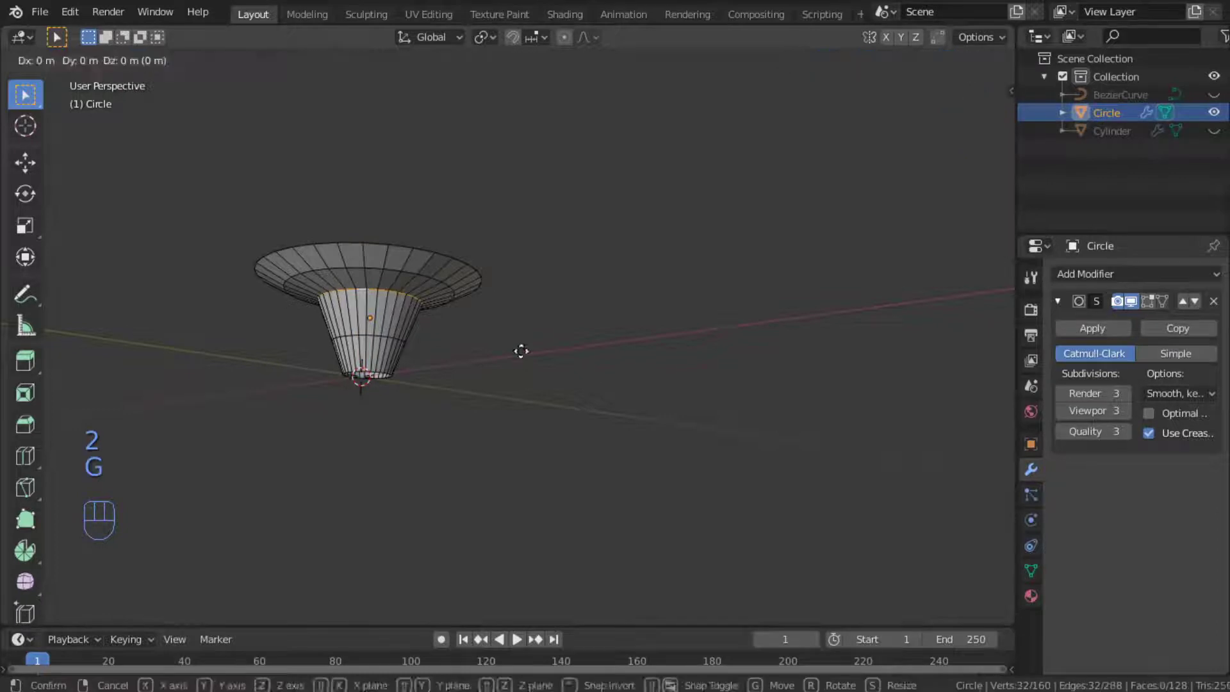
click(518, 362)
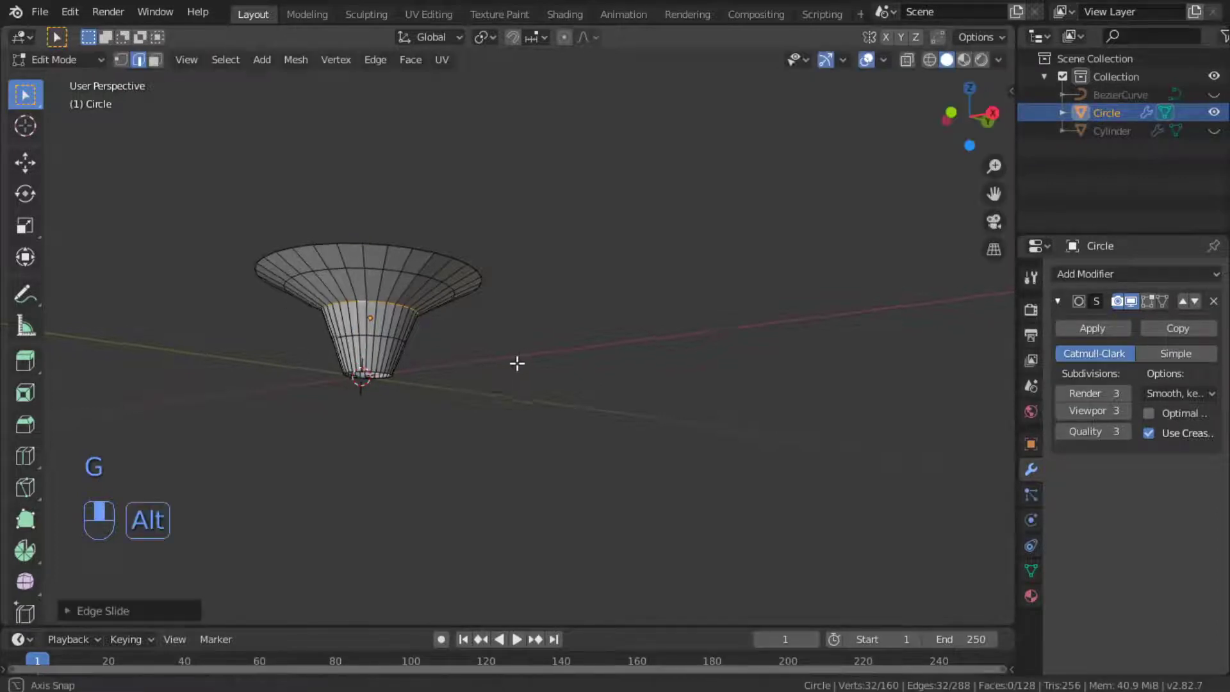
alt+drag(517, 362, 487, 404)
key(g)
key(g)
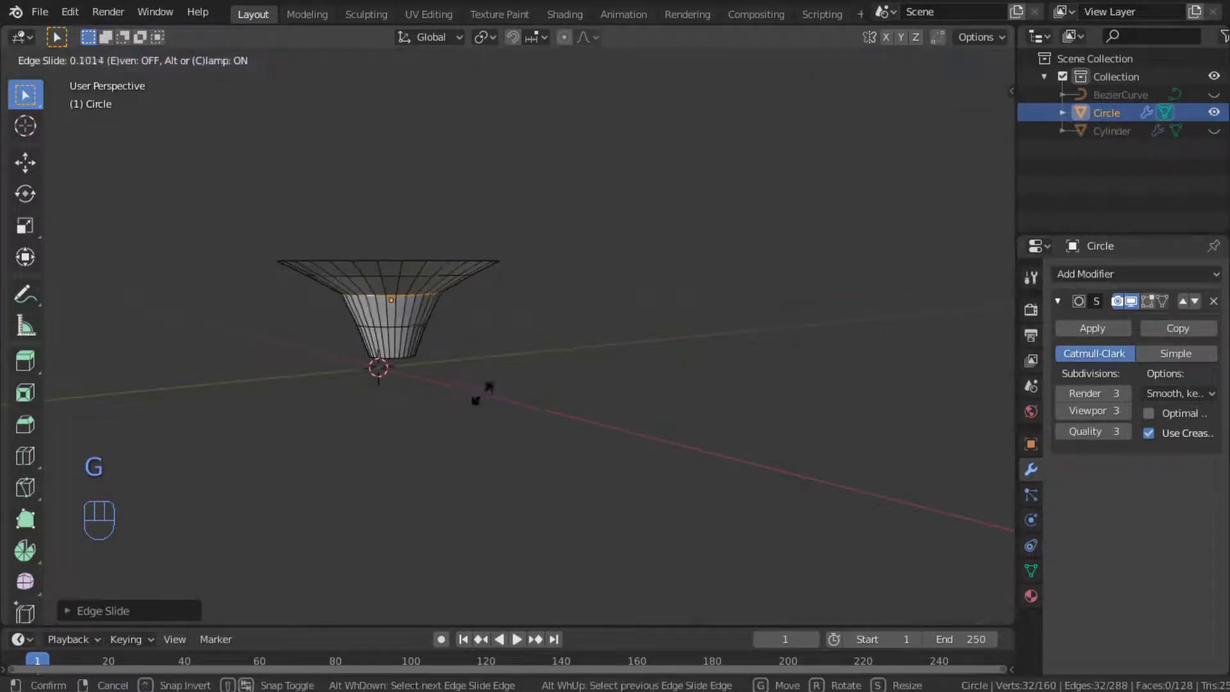
click(484, 368)
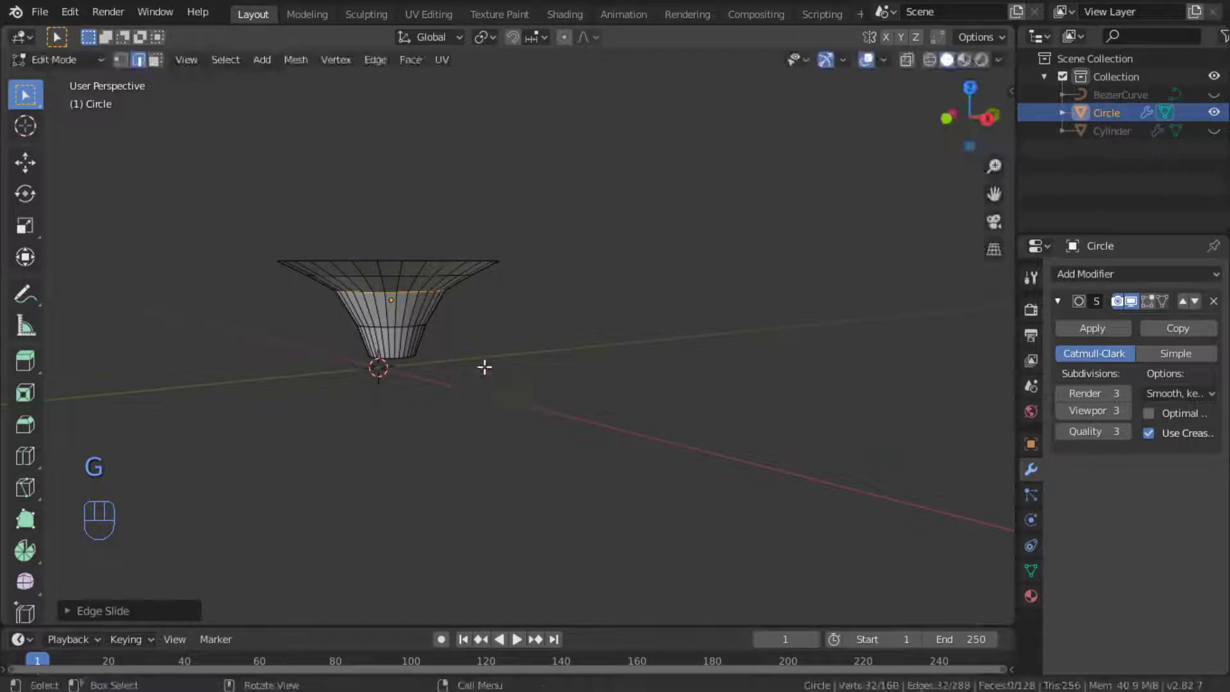
Lower the outermost brim edge loop along Z by about 0.013 m.
click(472, 264)
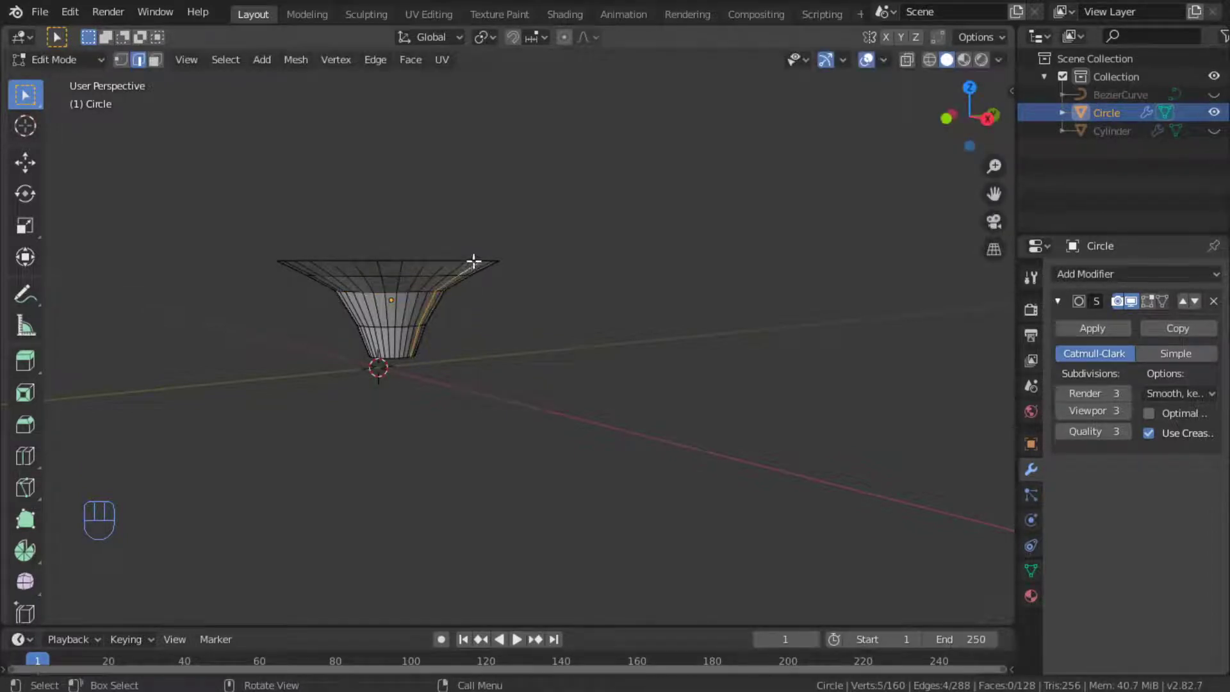
alt+click(474, 262)
key(g)
key(z)
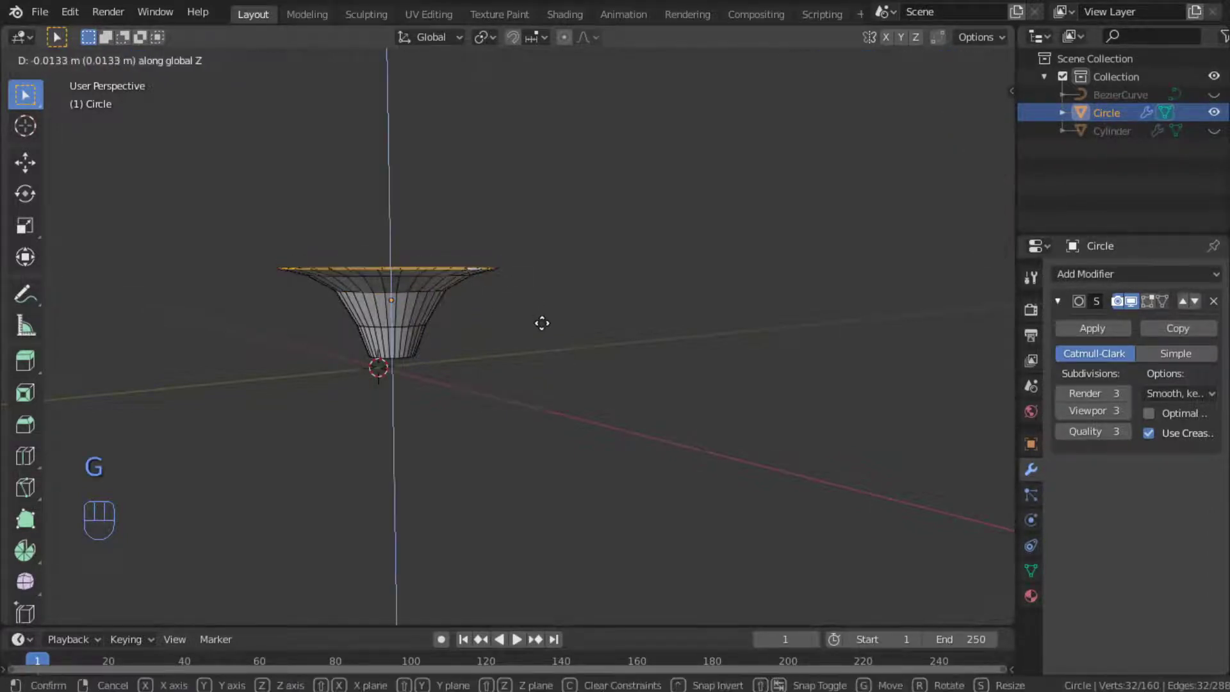
click(543, 324)
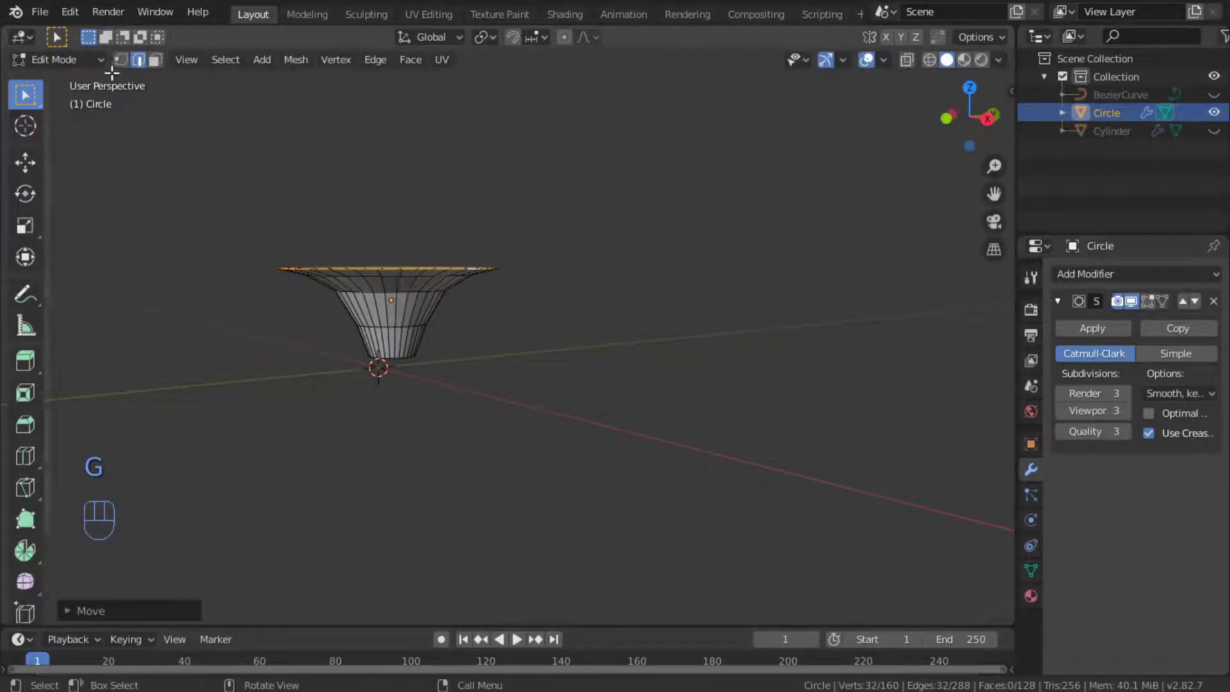
Select every fourth face all around the brim's inner ring in face selection mode.
click(154, 59)
alt+middle_drag(313, 389, 402, 312)
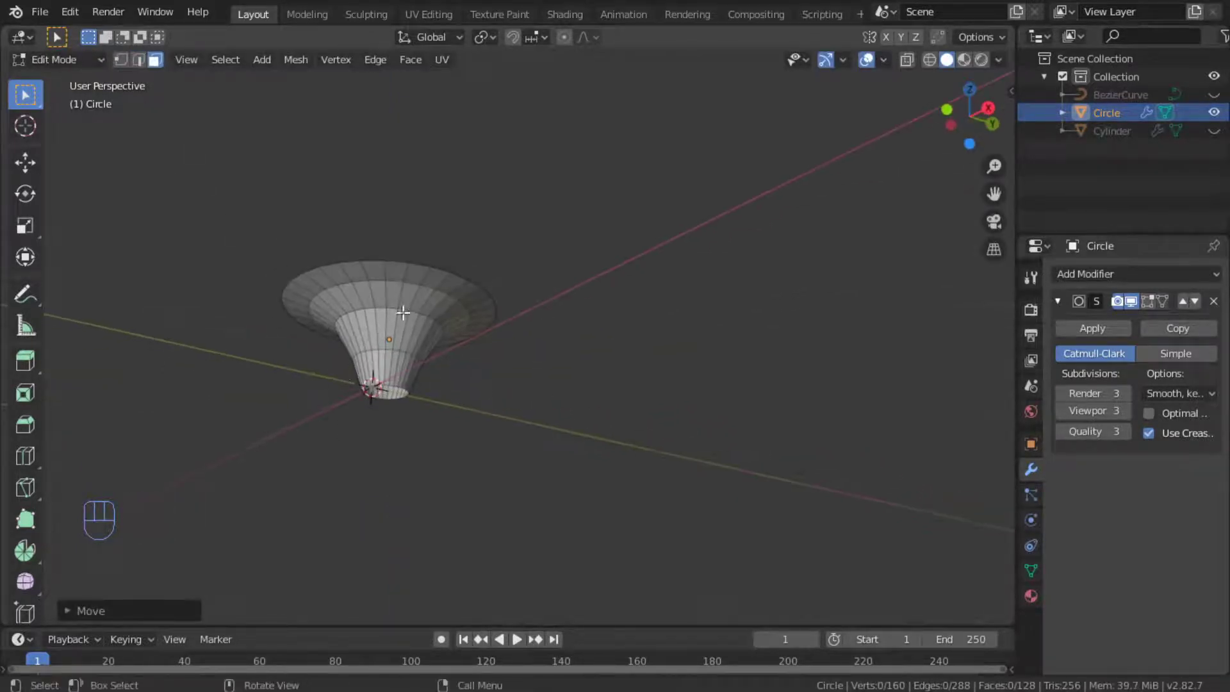
click(410, 301)
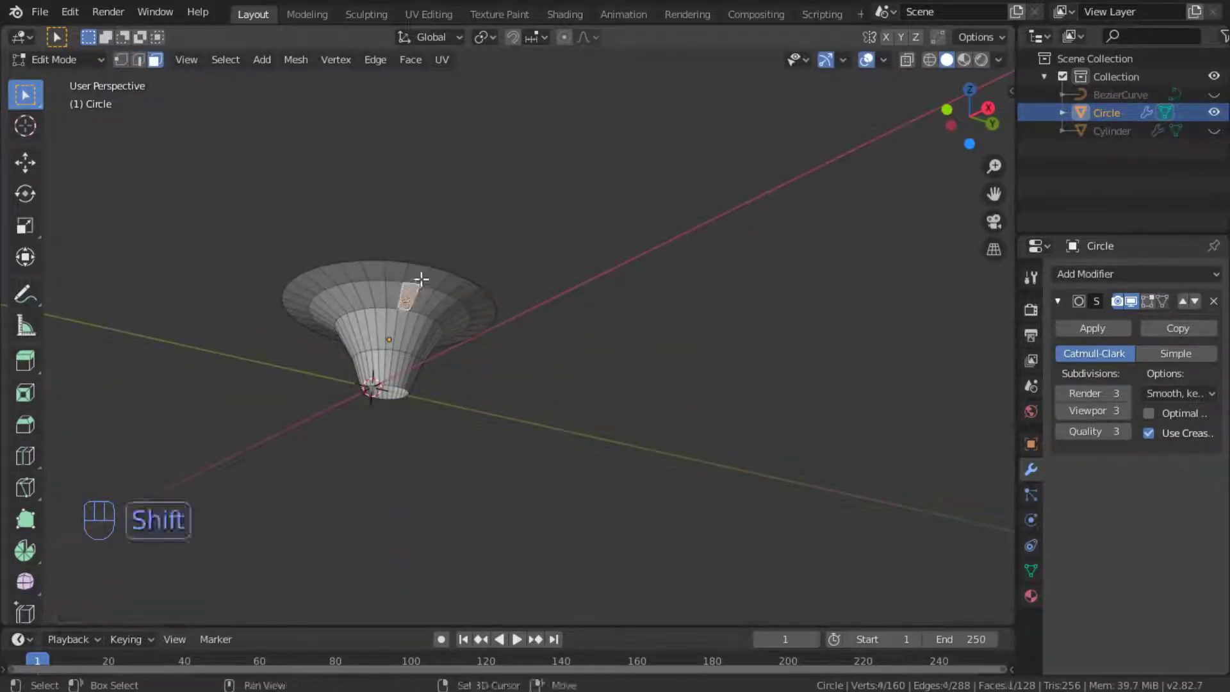
shift+click(451, 310)
key(shift+ctrl+KP_Add)
key(shift+ctrl+KP_Add)
key(shift+ctrl+KP_Add)
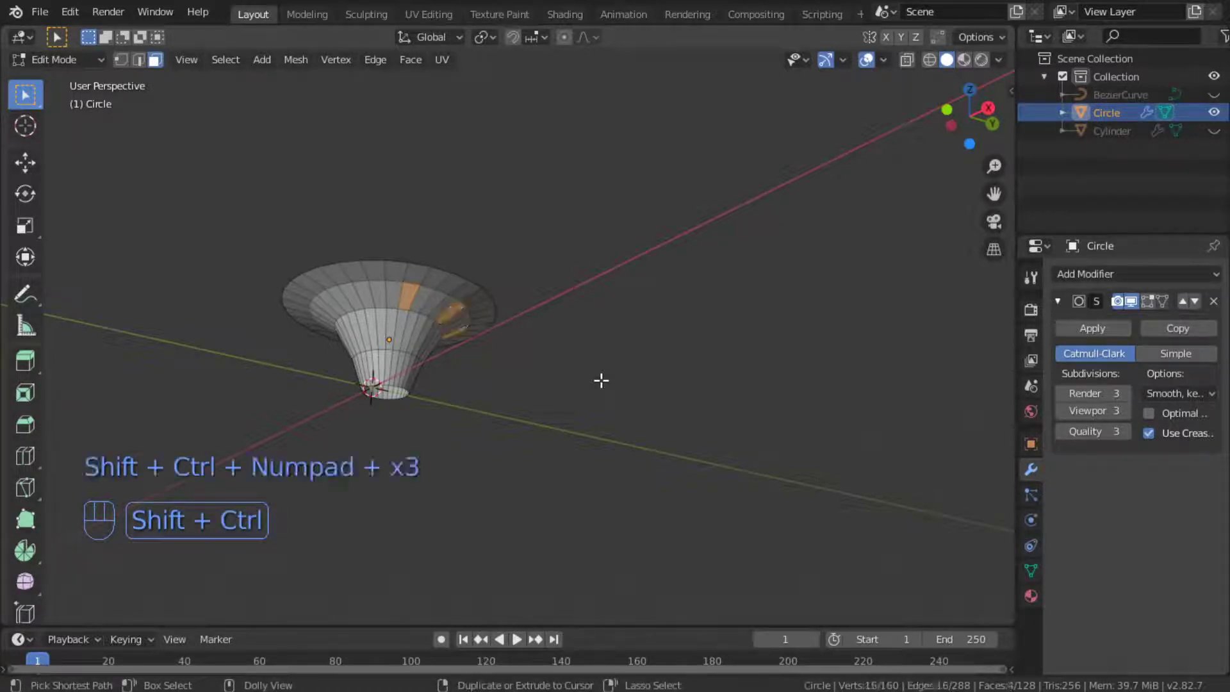
key(shift+ctrl+KP_Add)
key(shift+ctrl+KP_Add)
key(shift+ctrl+KP_Add)
key(shift+ctrl+KP_Add)
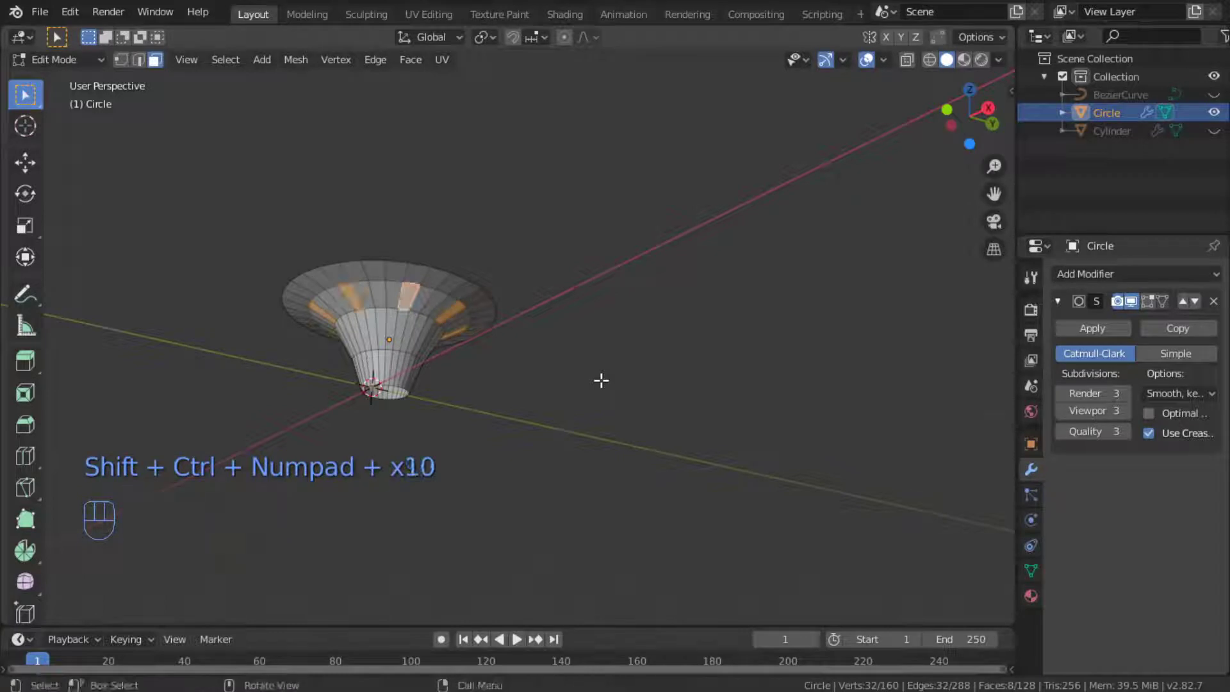
Add the matching every-fourth faces of the brim's outer ring to the selection and delete all selected faces to leave eight petals.
shift+click(342, 272)
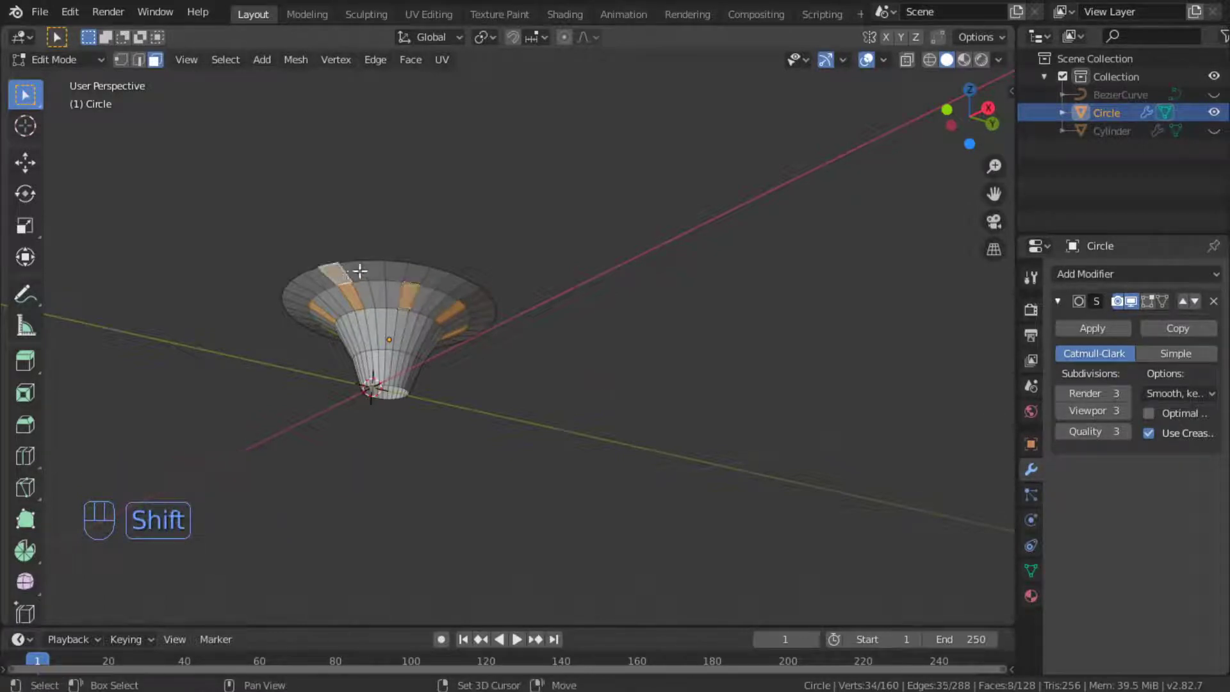
shift+click(418, 272)
key(shift+ctrl+KP_Add)
key(shift+ctrl+KP_Add)
key(shift+ctrl+KP_Add)
key(shift+ctrl+KP_Add)
key(shift+ctrl+KP_Add)
key(shift+ctrl+KP_Add)
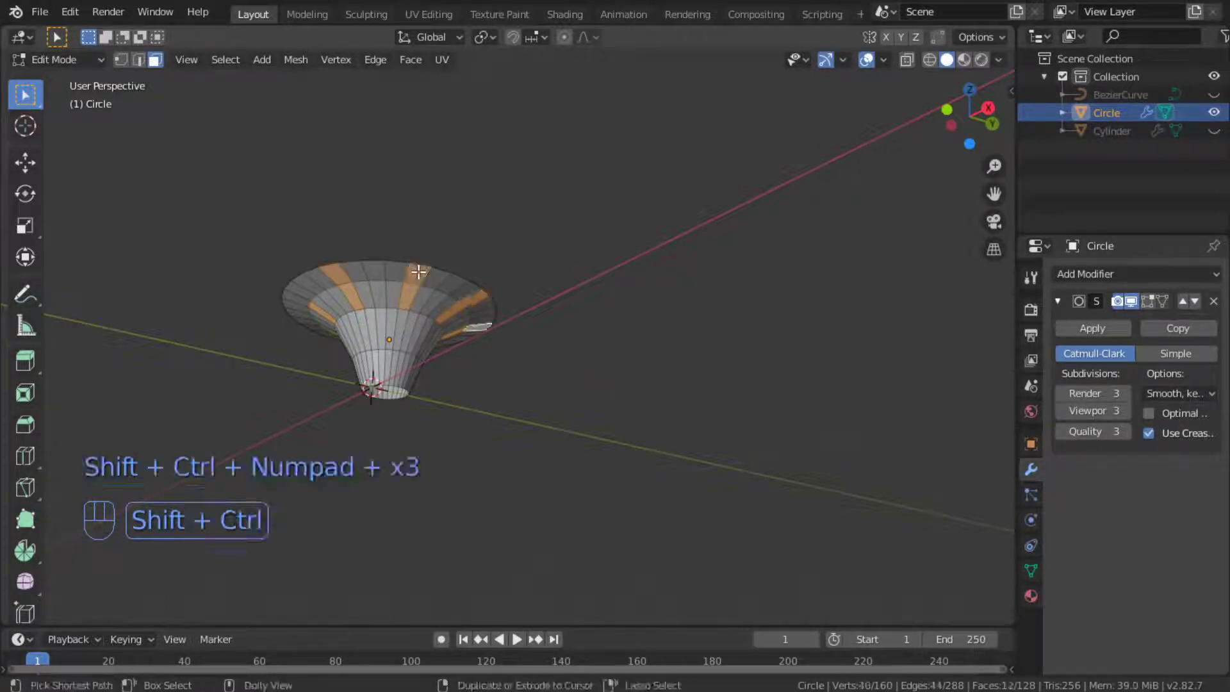
key(shift+ctrl+KP_Add)
key(shift+ctrl+KP_Add)
key(shift+ctrl+KP_Add)
key(shift+ctrl+KP_Add)
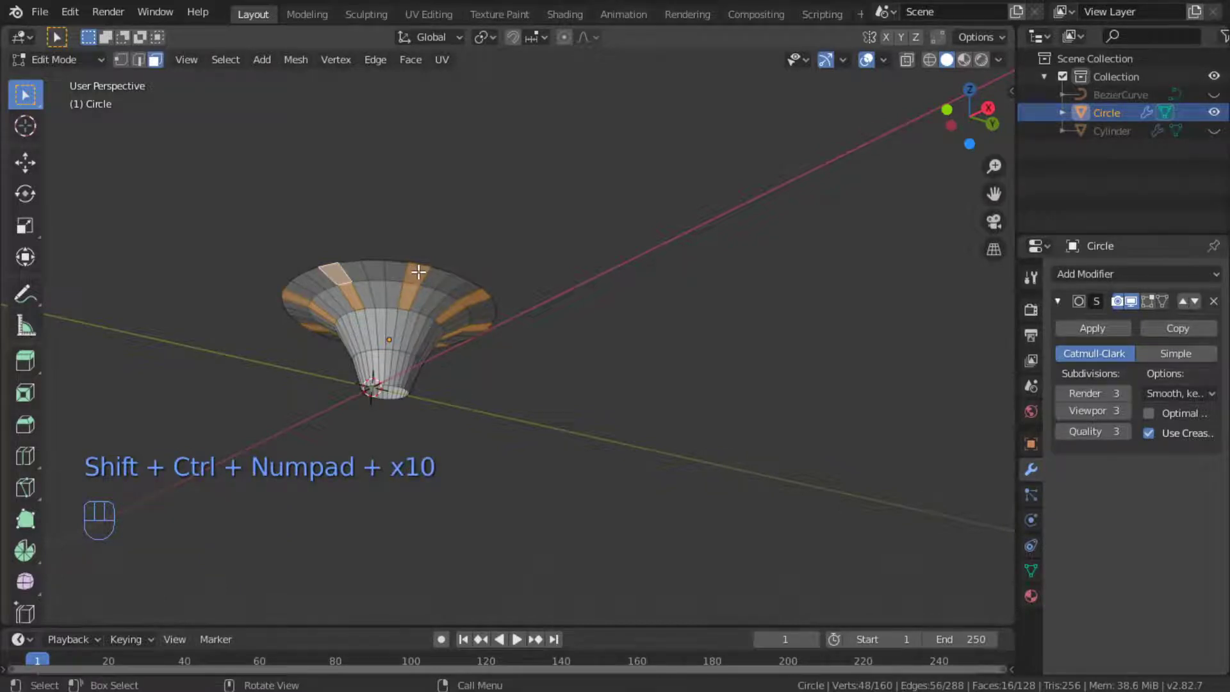
key(Delete)
click(417, 272)
Turn the subdivision modifier's display in Edit Mode back on.
alt+middle_drag(417, 271, 424, 311)
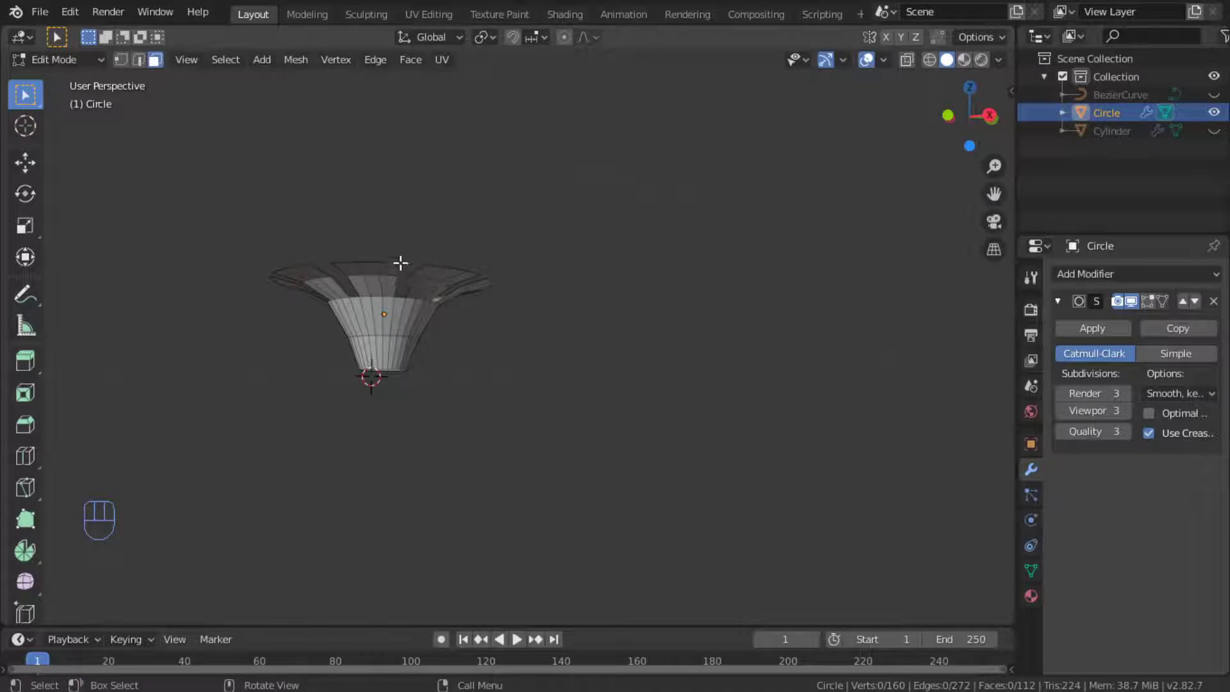
alt+middle_drag(396, 262, 398, 398)
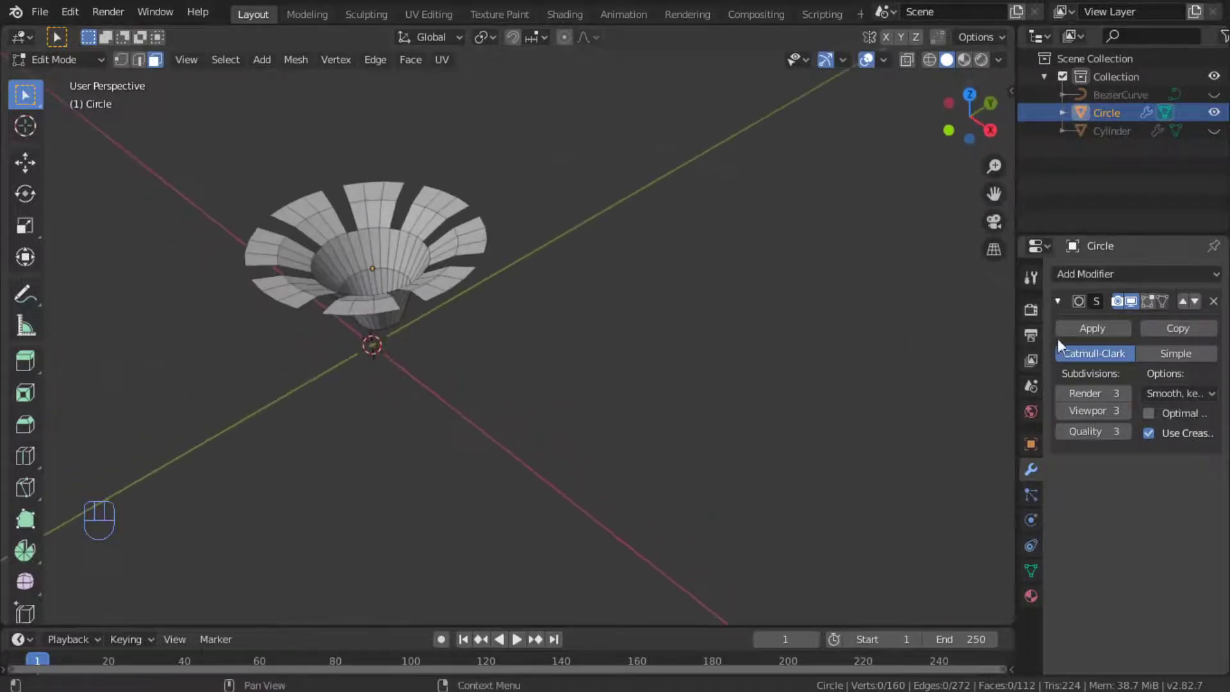
click(1146, 301)
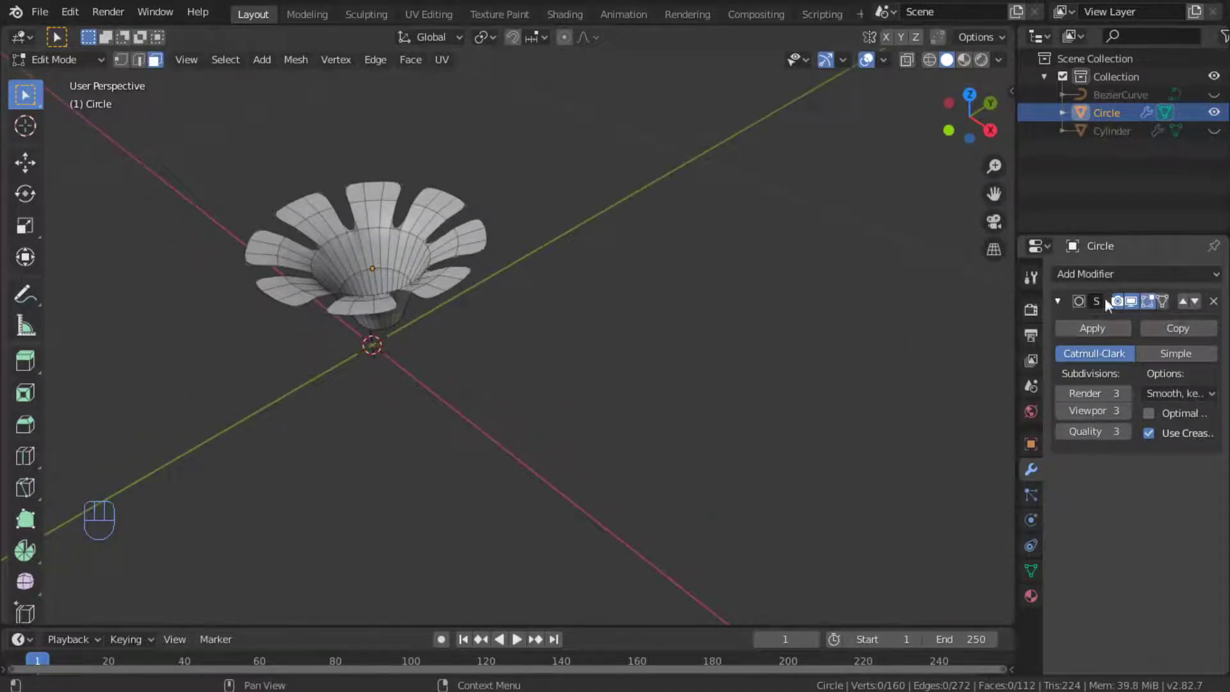
Switch to edge selection and scale down the two outer tip edges of one rear petal to narrow it.
click(286, 209)
click(138, 59)
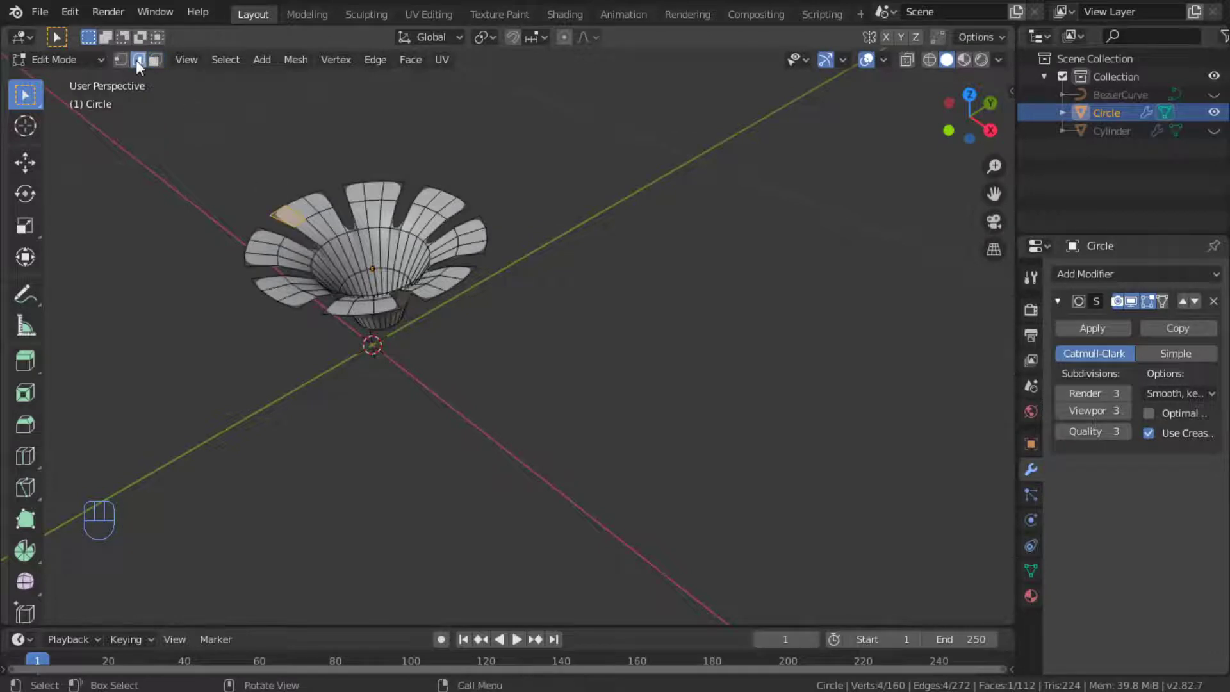
click(282, 212)
shift+click(307, 196)
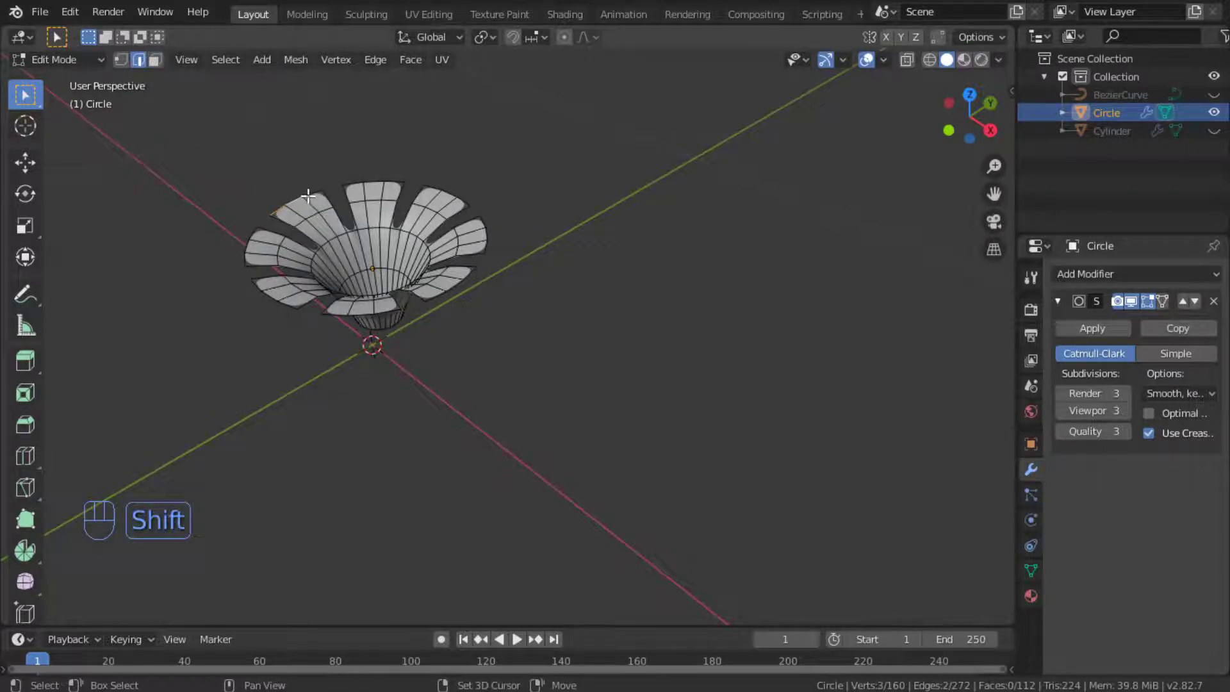
click(297, 200)
click(274, 209)
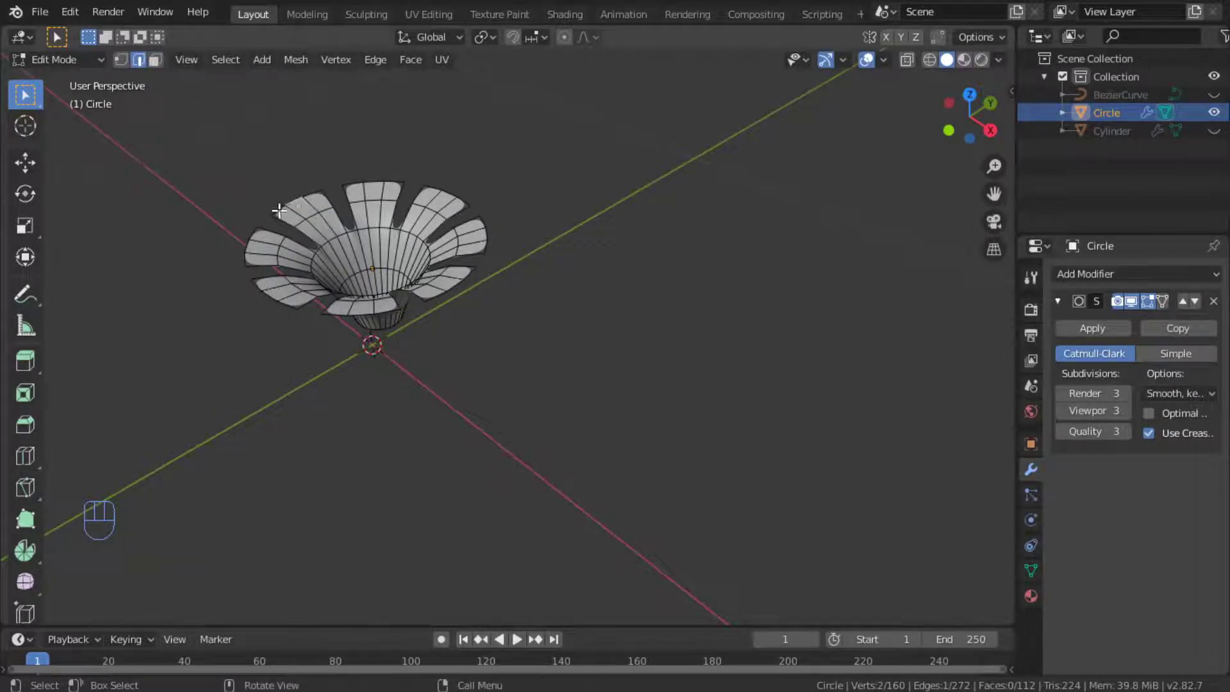
key(s)
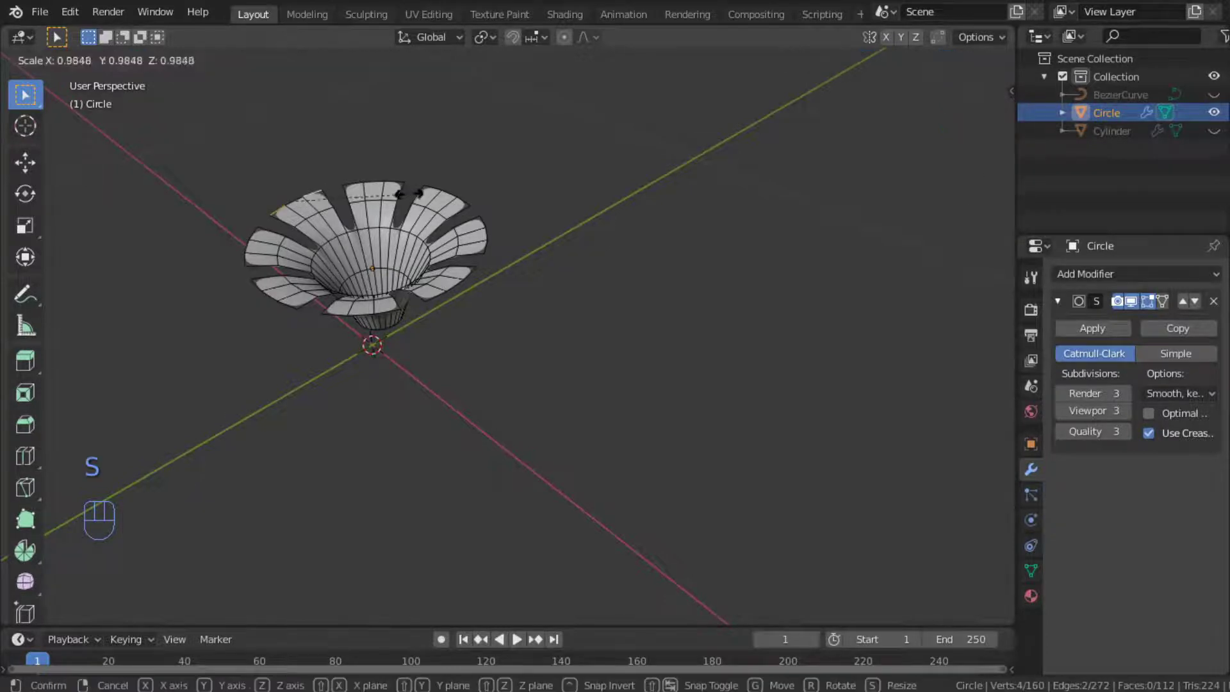
Narrow the tips of the neighbouring petals around the rear and side by scaling down their outer edges.
click(347, 207)
shift+click(402, 191)
key(s)
key(s)
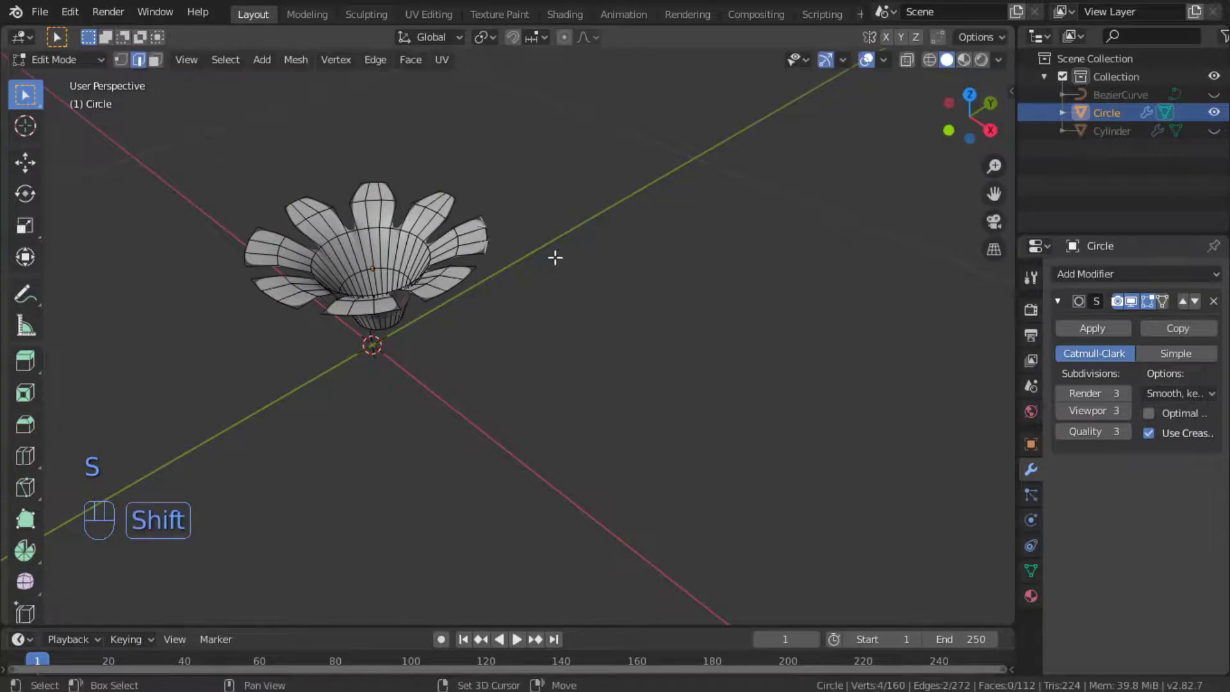
key(s)
shift+click(458, 282)
key(s)
click(494, 305)
Narrow the tips of the remaining front and side petals, preview the smoothed flower in Object Mode, and return to Edit Mode.
scroll(493, 304, up, 3)
shift+middle_drag(448, 294, 577, 320)
click(608, 334)
key(s)
key(s)
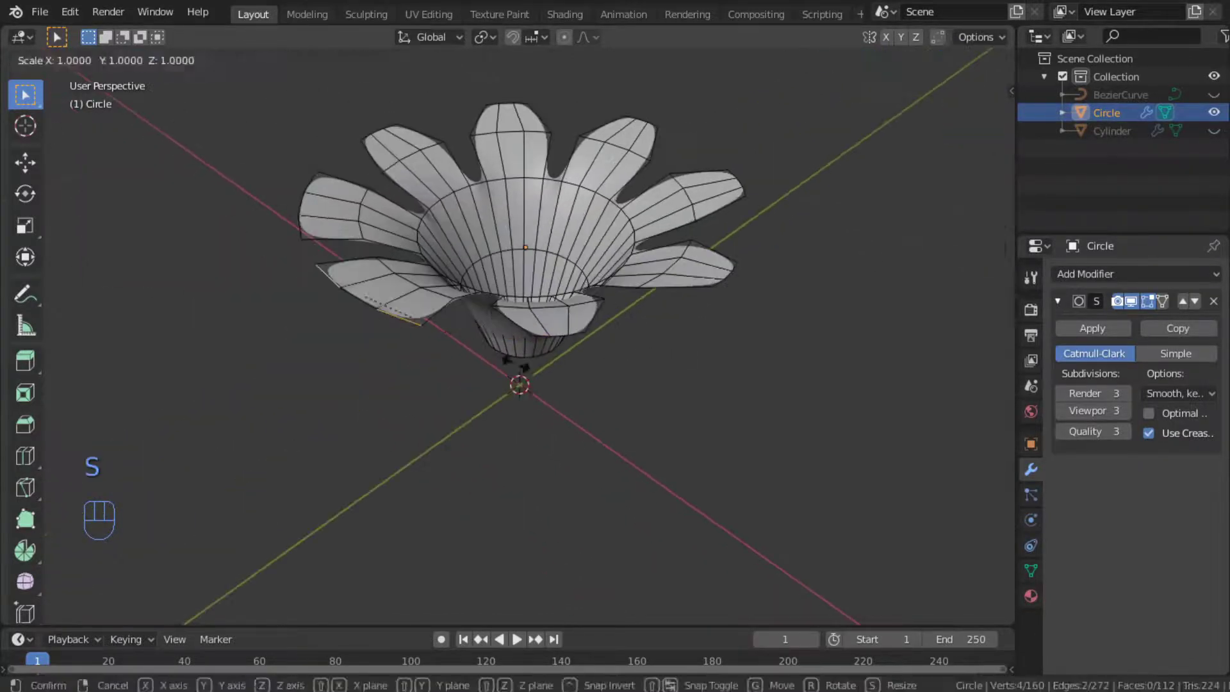
shift+click(305, 214)
key(s)
alt+middle_drag(436, 276, 541, 282)
key(Tab)
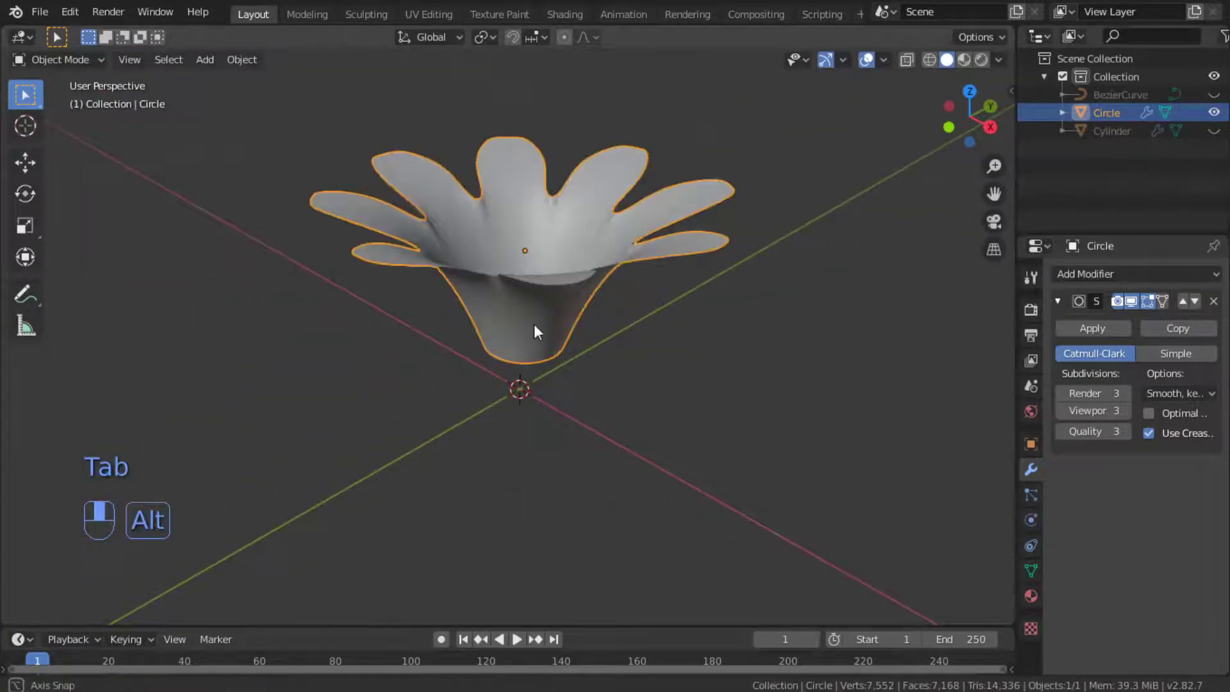
key(Tab)
alt+middle_drag(530, 324, 540, 256)
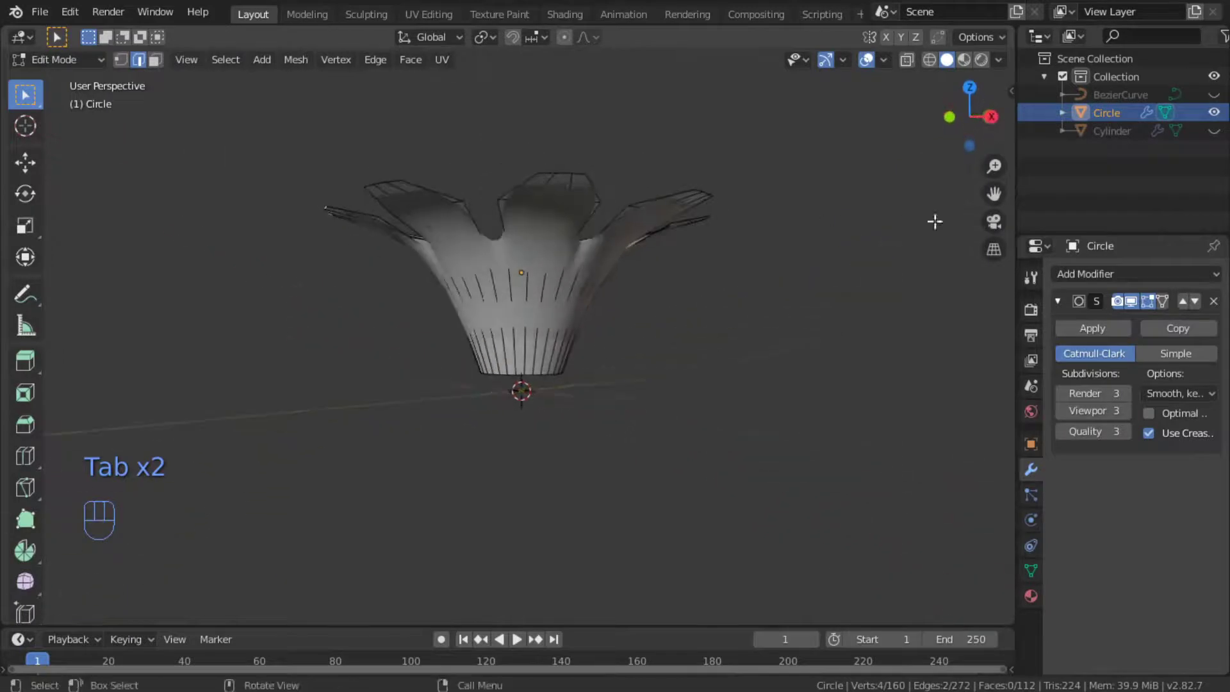
With Edit Mode subdivision display off and X-ray on, edge-slide the loop at the petals' base outward by about 0.33.
click(1145, 300)
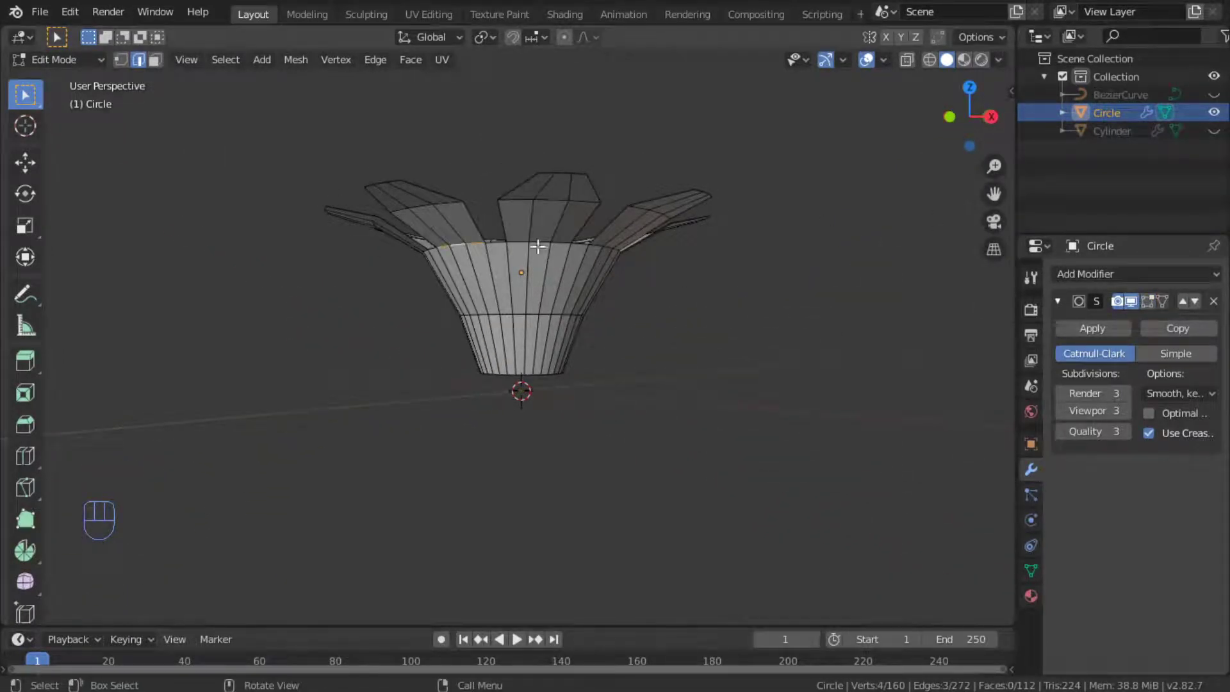
key(KP_1)
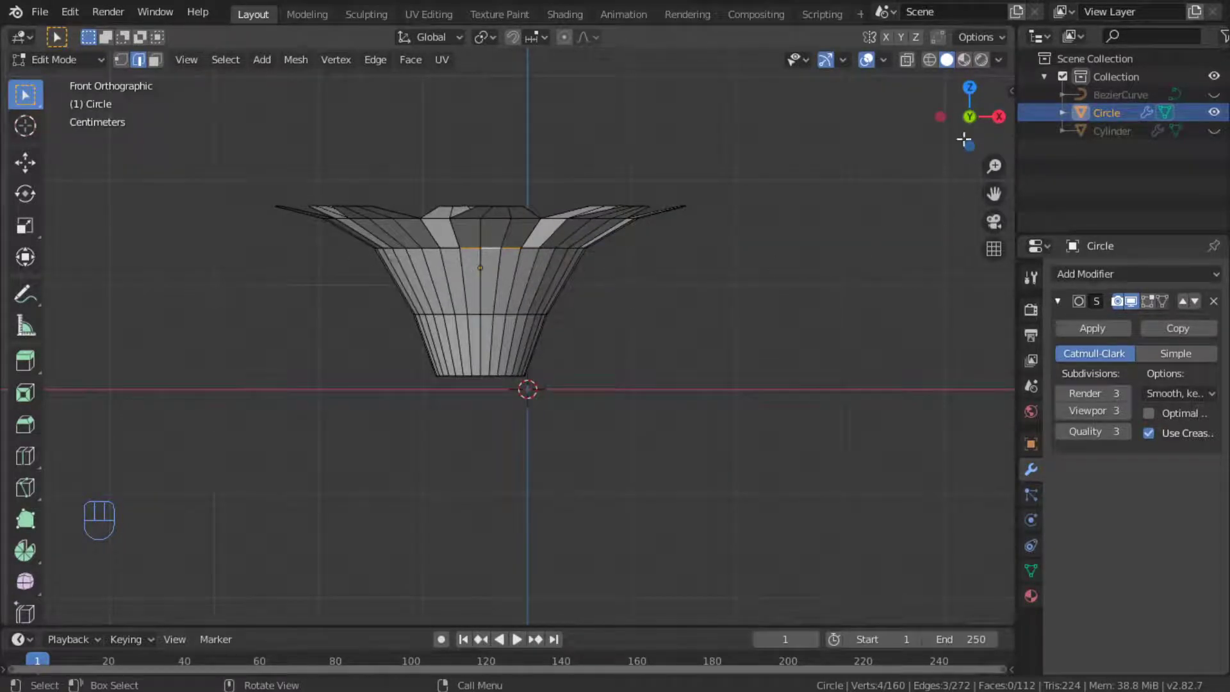
click(905, 60)
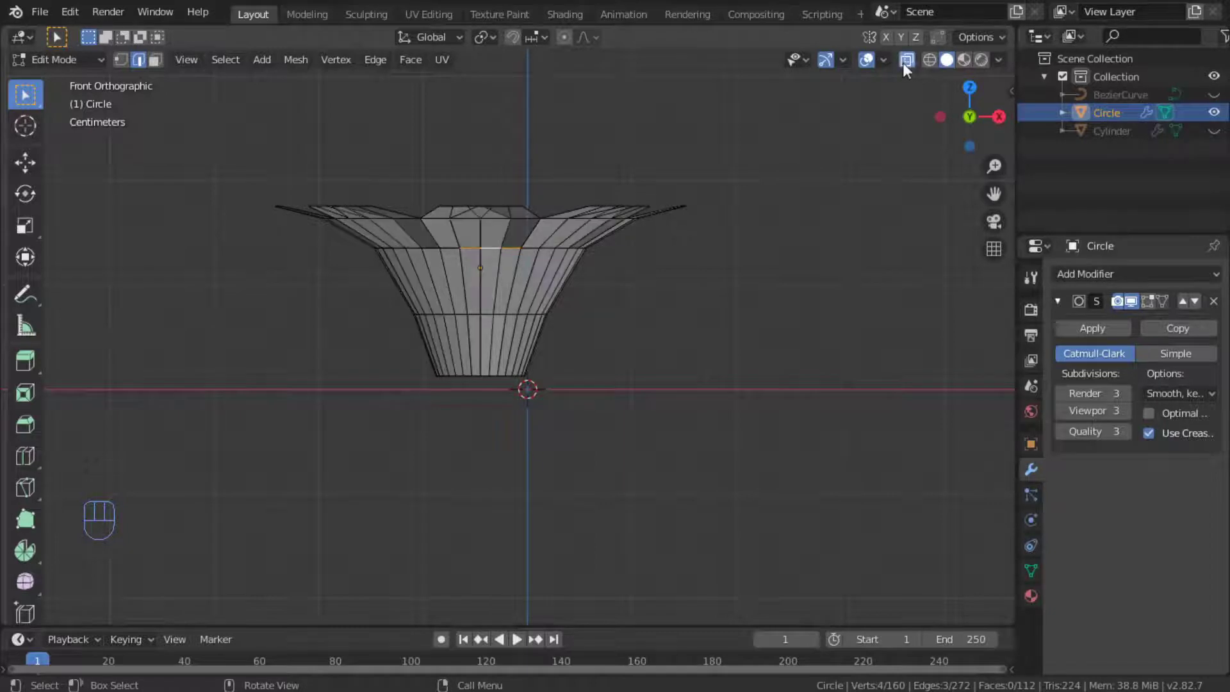
drag(351, 258, 625, 313)
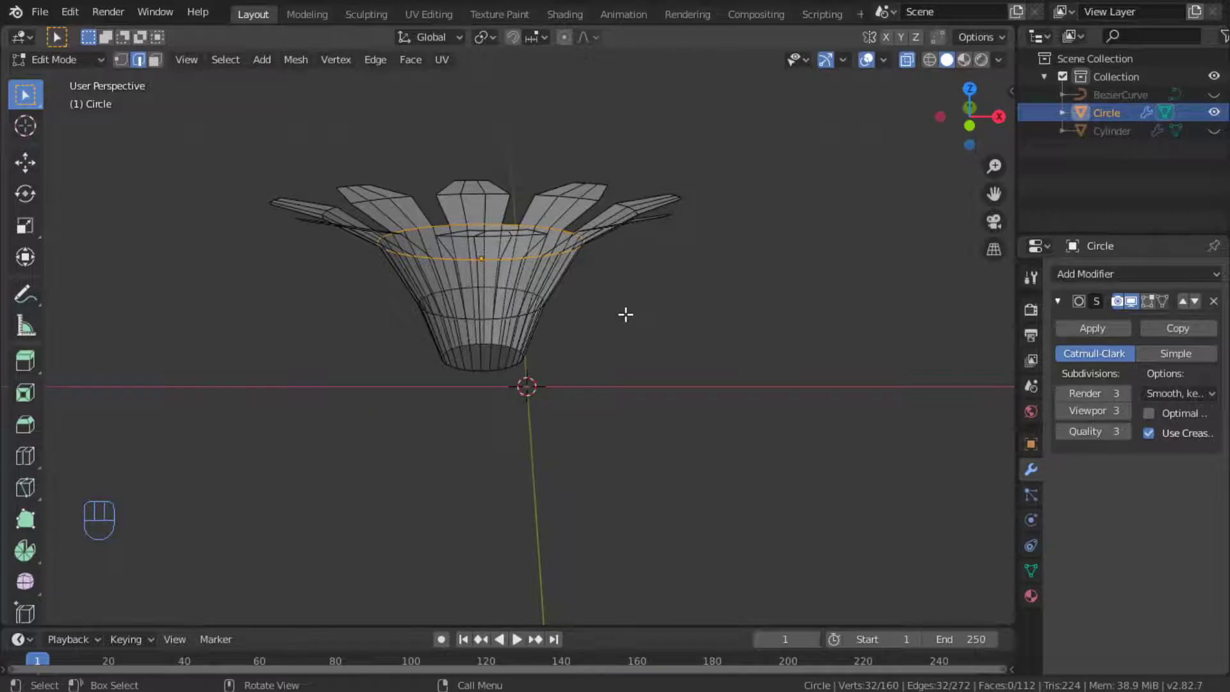
key(g)
key(g)
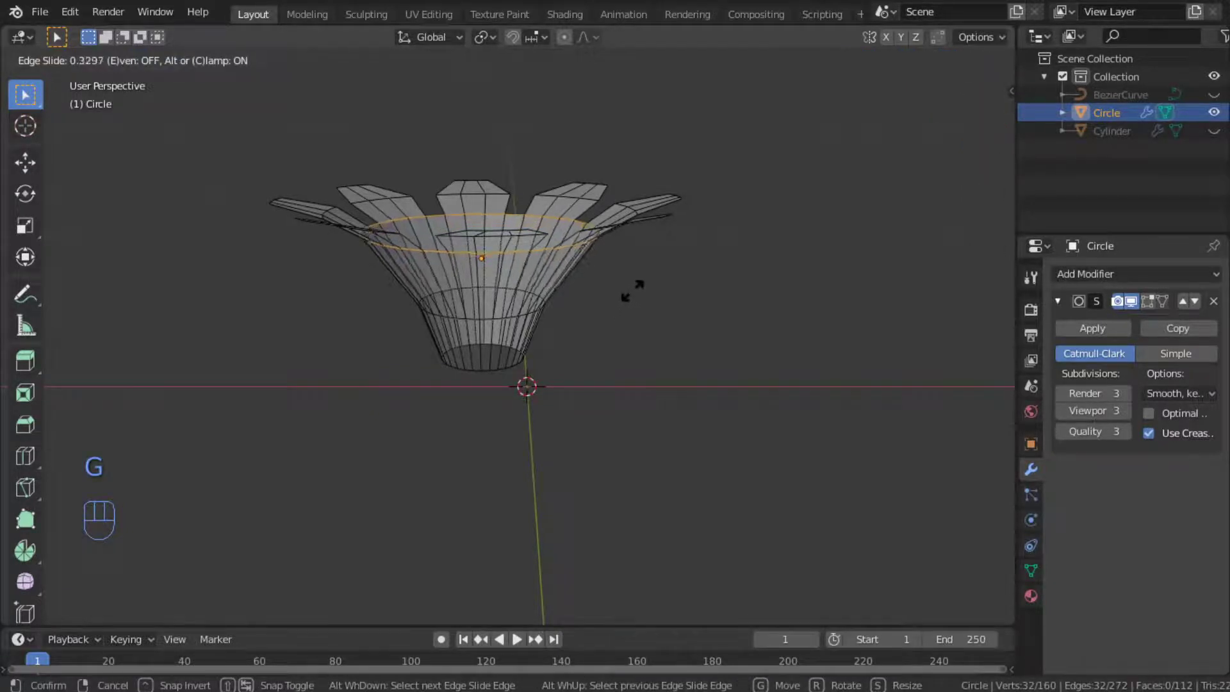
click(635, 285)
key(Tab)
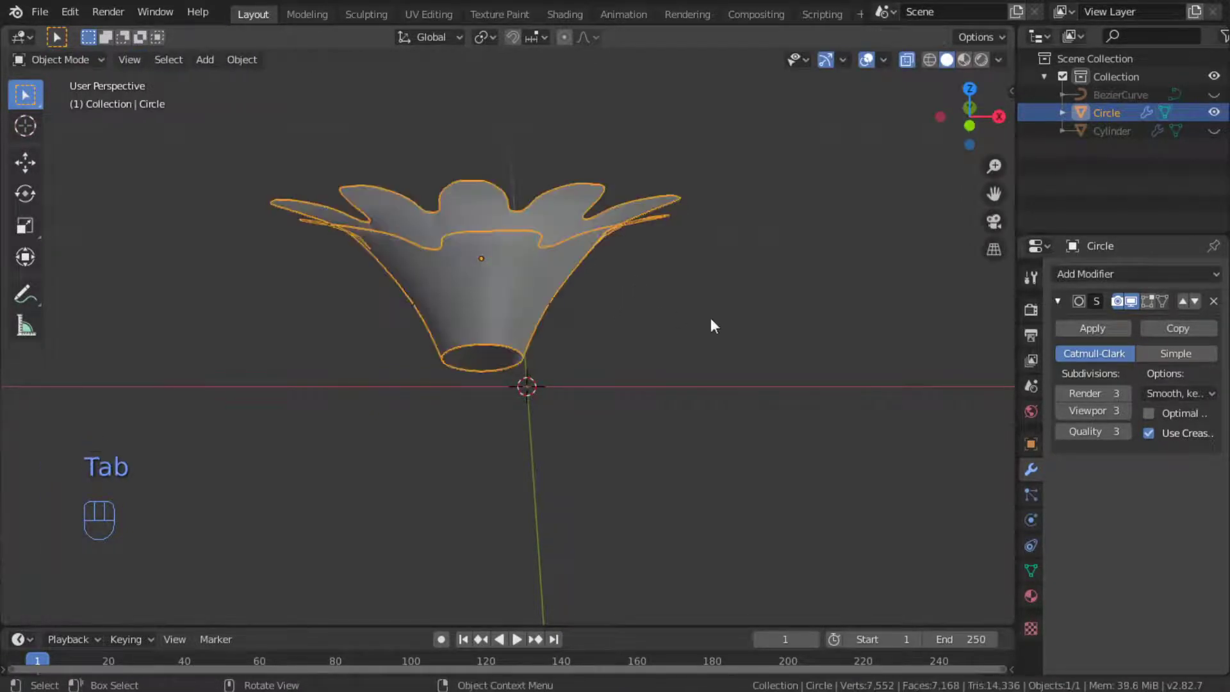
Turn the subdivision modifier's Edit Mode display back on and disable X-ray, with the flower deselected.
click(1146, 300)
alt+drag(701, 352, 651, 382)
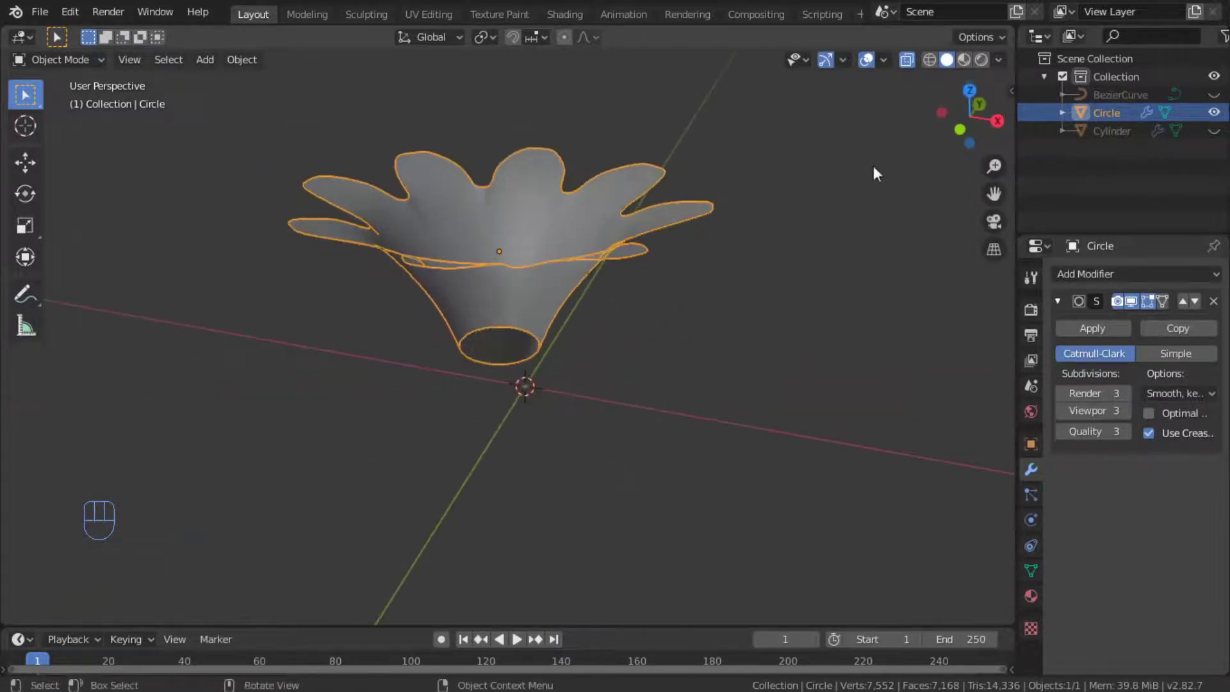
key(alt+a)
click(907, 60)
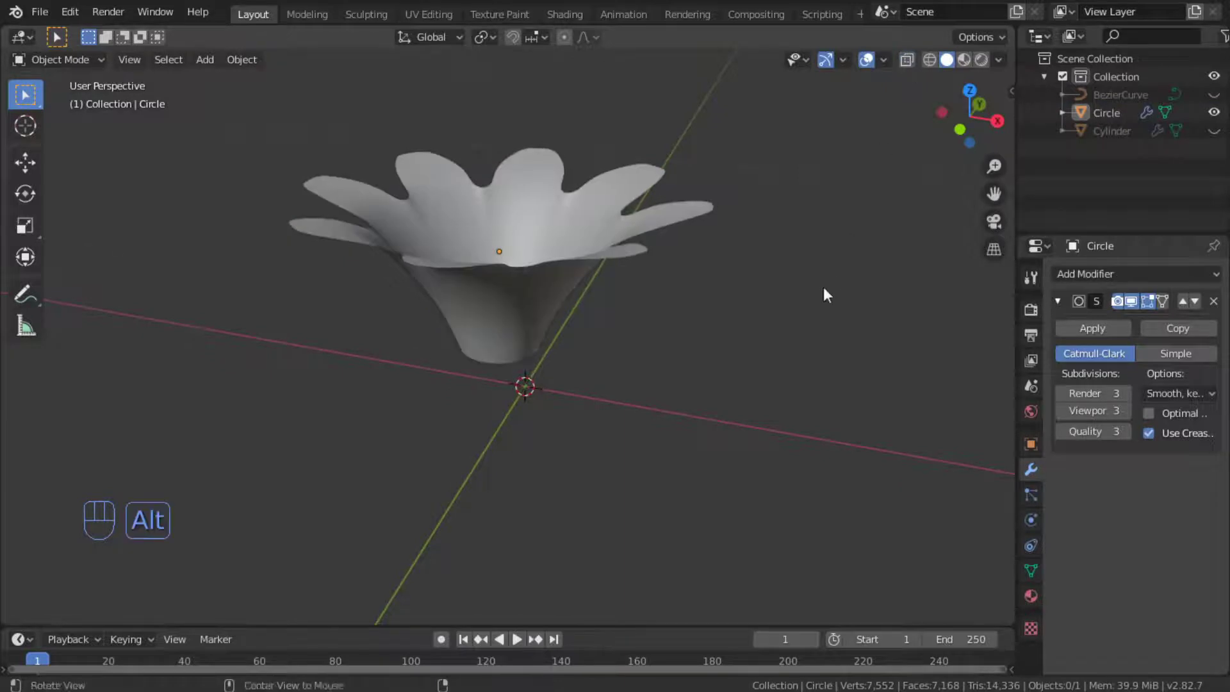
alt+drag(823, 291, 768, 261)
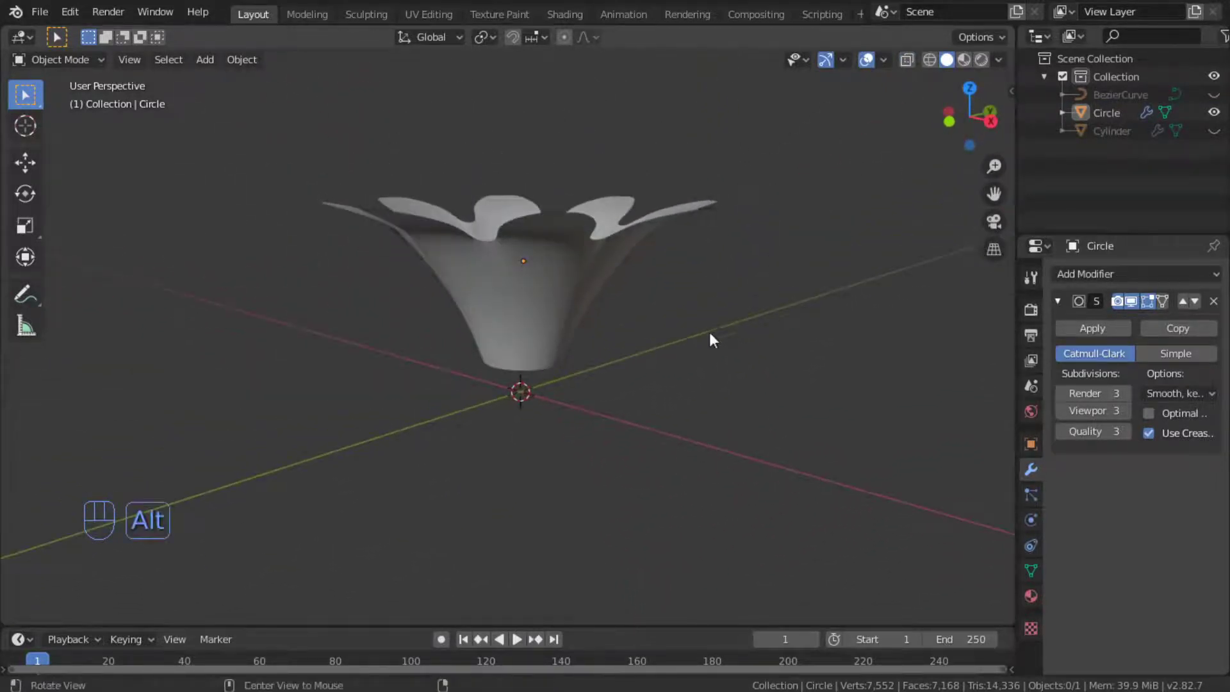
Turn off the modifier's Edit Mode display, slide the petal-base loop outward again by about 0.32, and preview the flower in Object Mode.
key(Tab)
alt+drag(711, 338, 686, 228)
click(1148, 300)
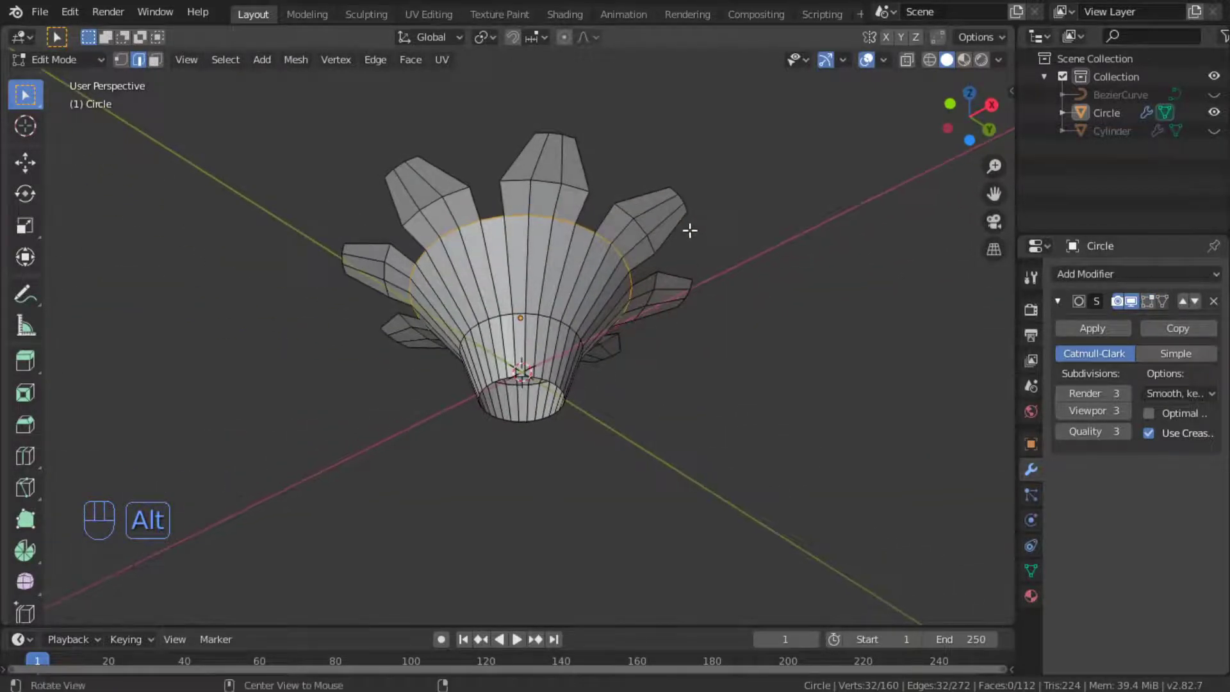
key(g)
key(g)
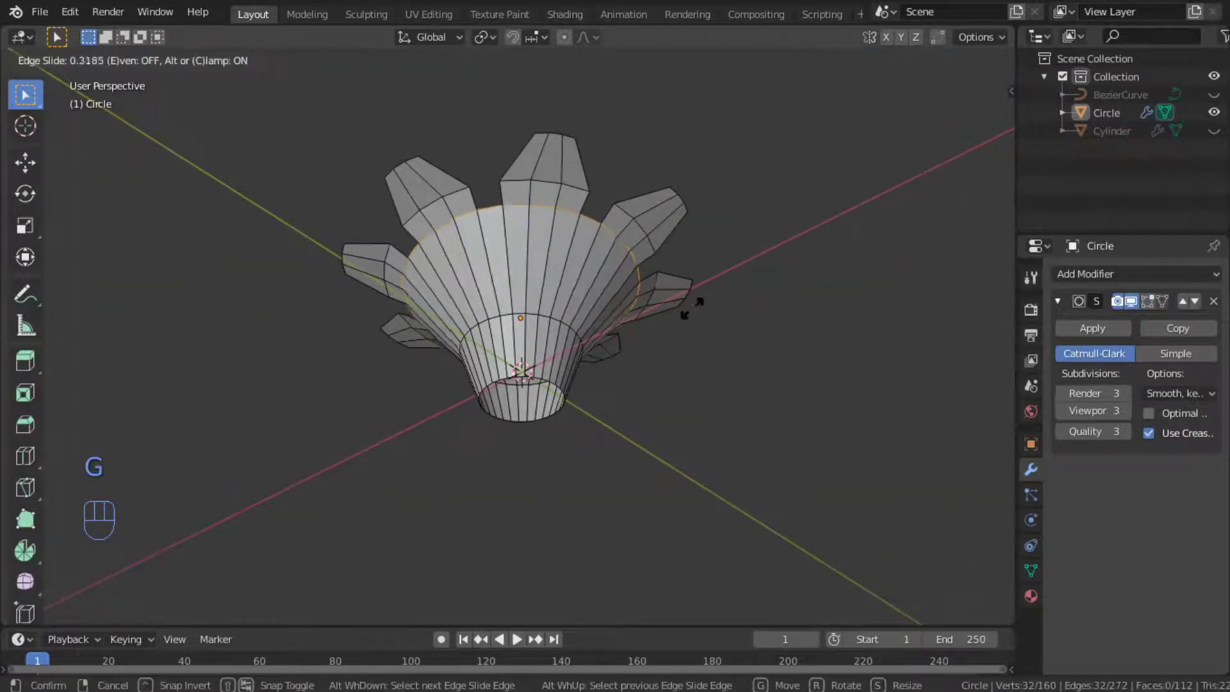
click(692, 308)
key(Tab)
alt+drag(702, 309, 644, 420)
Widen the lower part of three neighbouring petals by scaling up the cross edges just beyond each petal's base.
key(Tab)
double_click(627, 374)
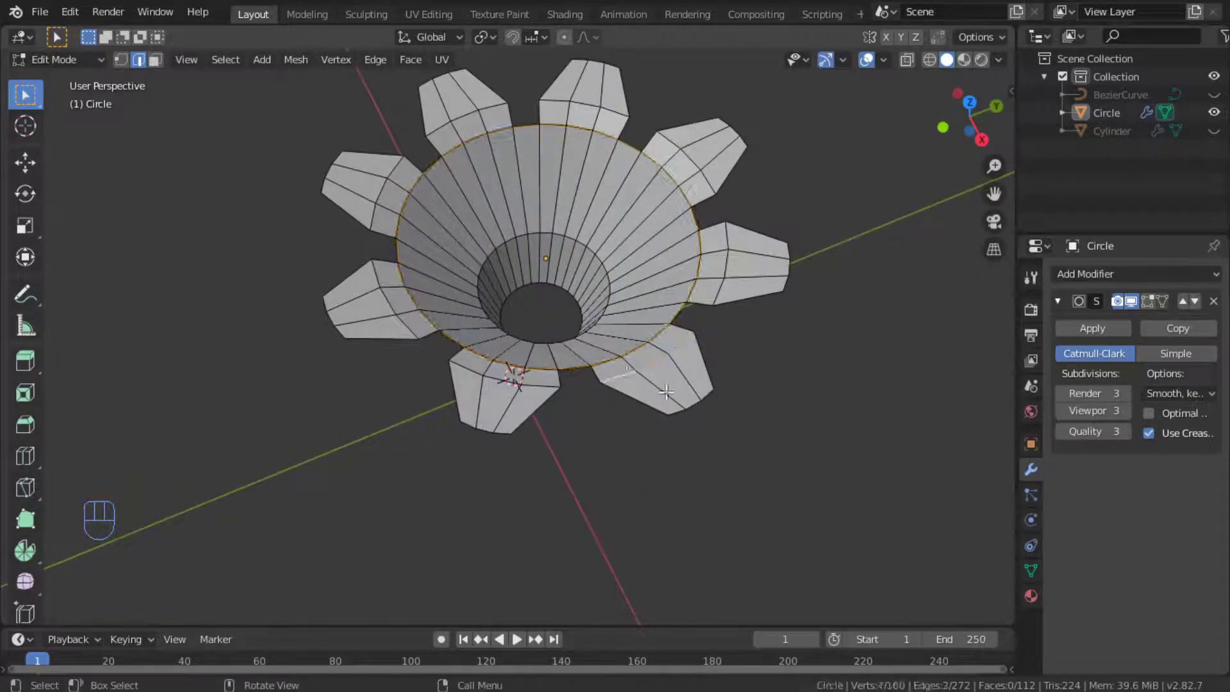
key(s)
click(738, 418)
double_click(720, 291)
key(s)
click(718, 300)
double_click(706, 174)
key(s)
click(718, 182)
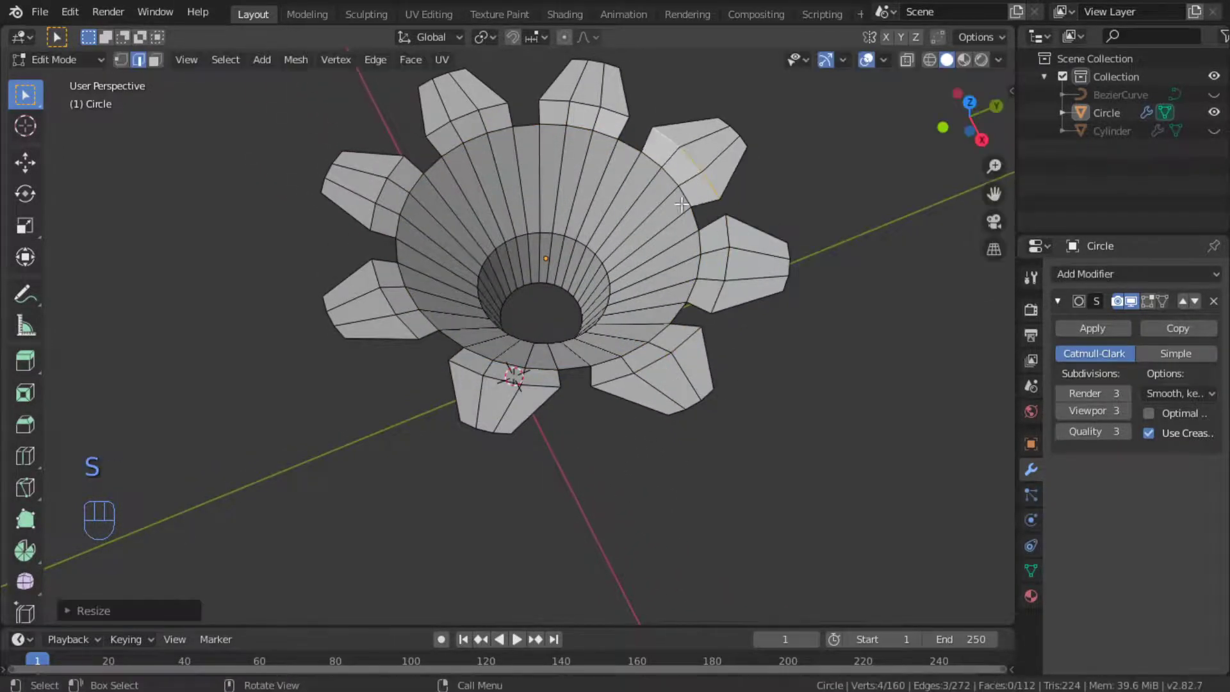
Widen the remaining petals by scaling up their lower cross edges, then preview the smoothed flower in Object Mode.
double_click(613, 110)
key(s)
click(625, 114)
key(Tab)
key(Tab)
key(Tab)
key(Tab)
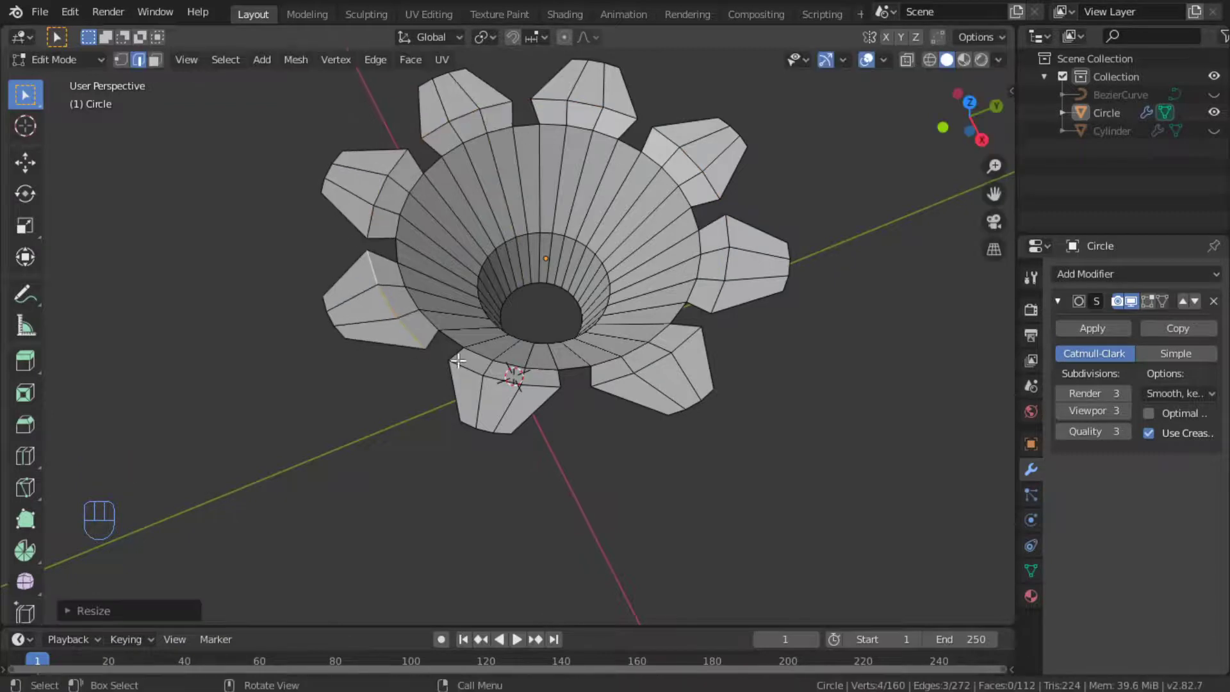
key(Tab)
alt+drag(398, 238, 417, 343)
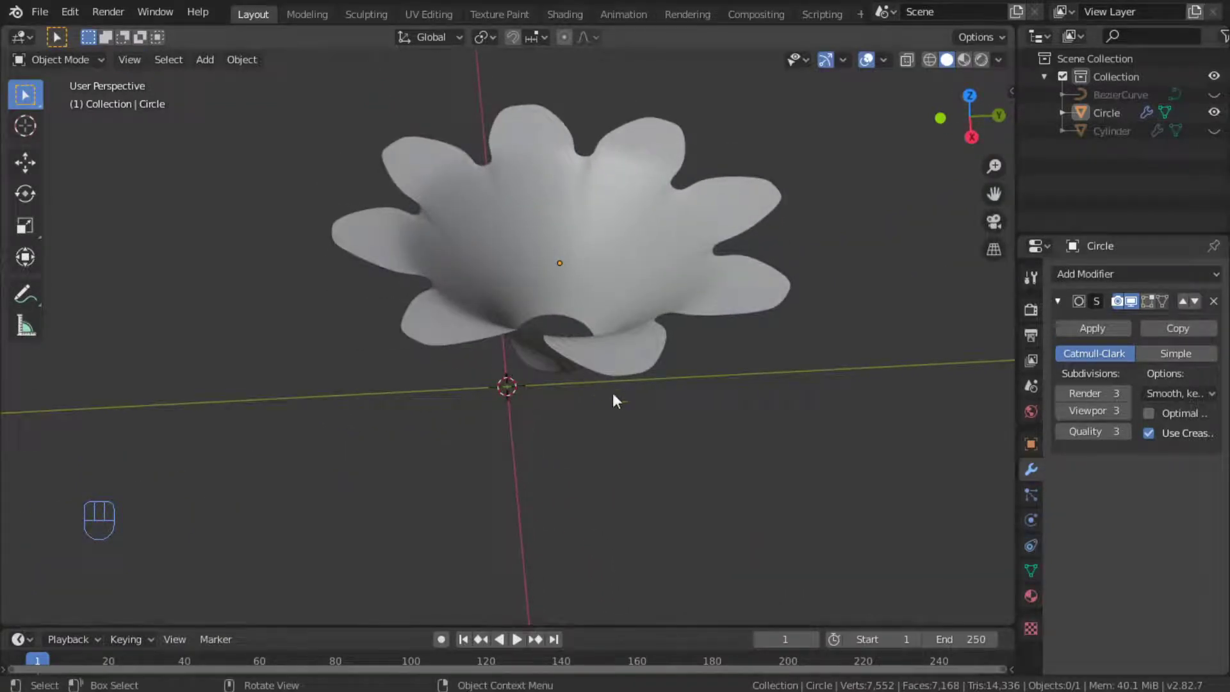
Unhide all objects and hide only the Bezier curve, leaving the stem and flower displayed.
scroll(655, 351, down, 8)
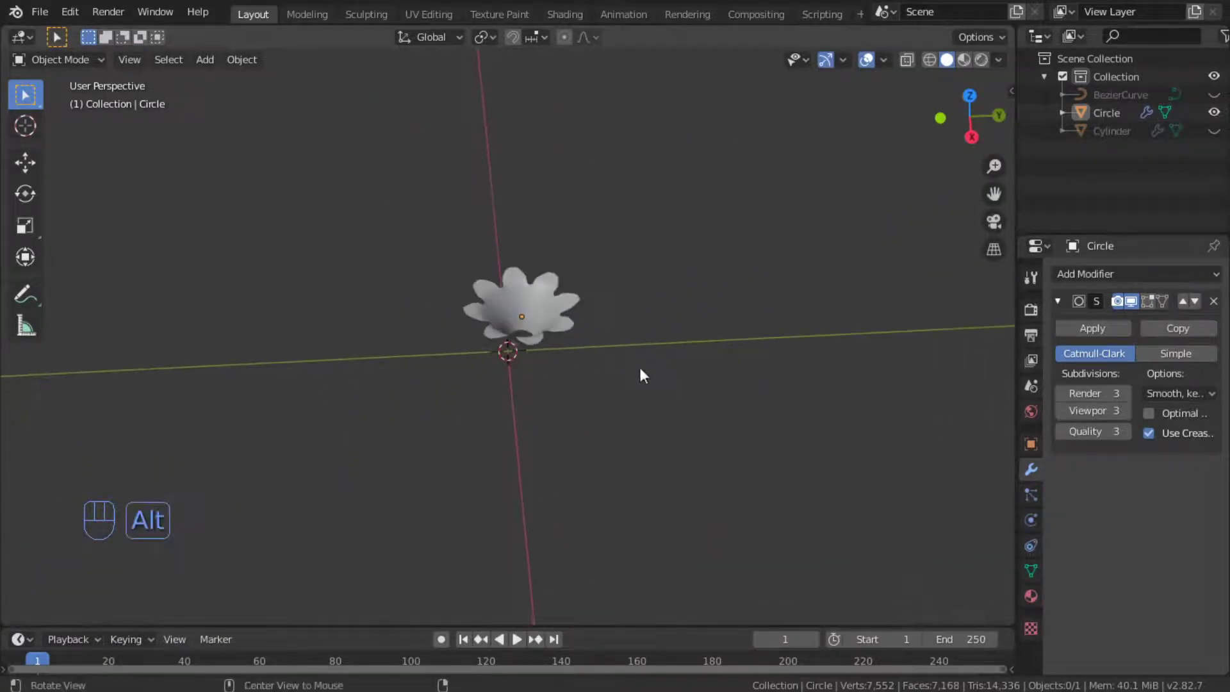
alt+middle_drag(640, 367, 640, 310)
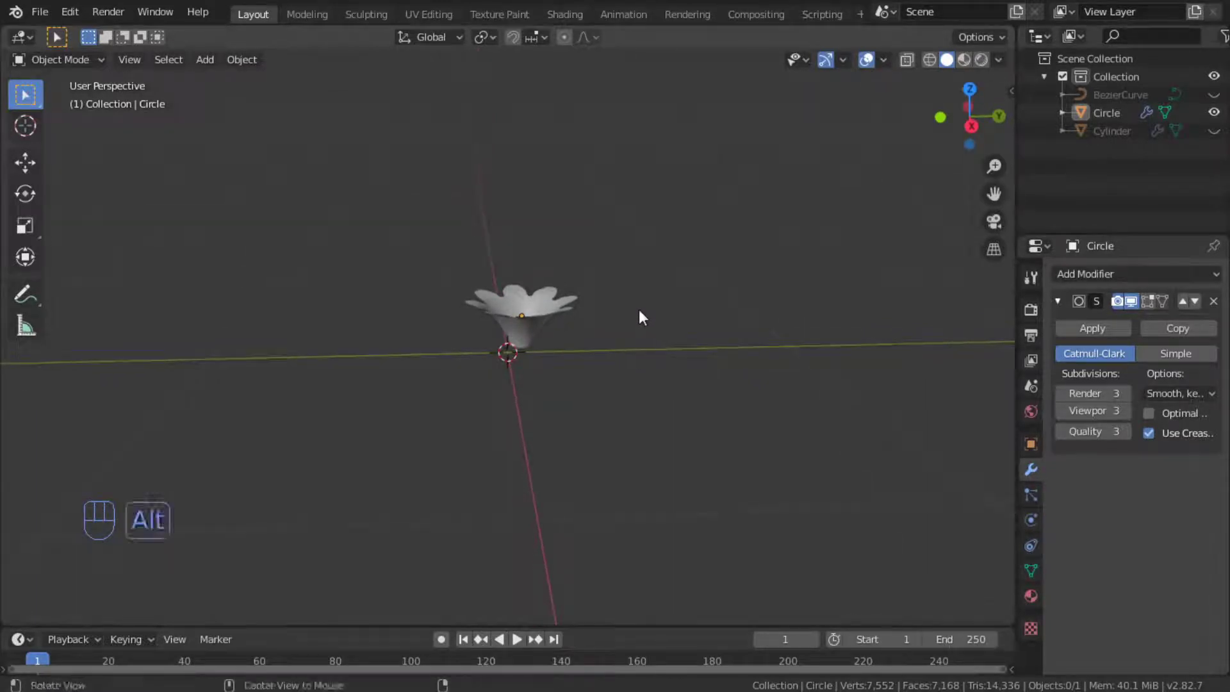
key(alt+h)
alt+middle_drag(597, 359, 586, 326)
click(558, 347)
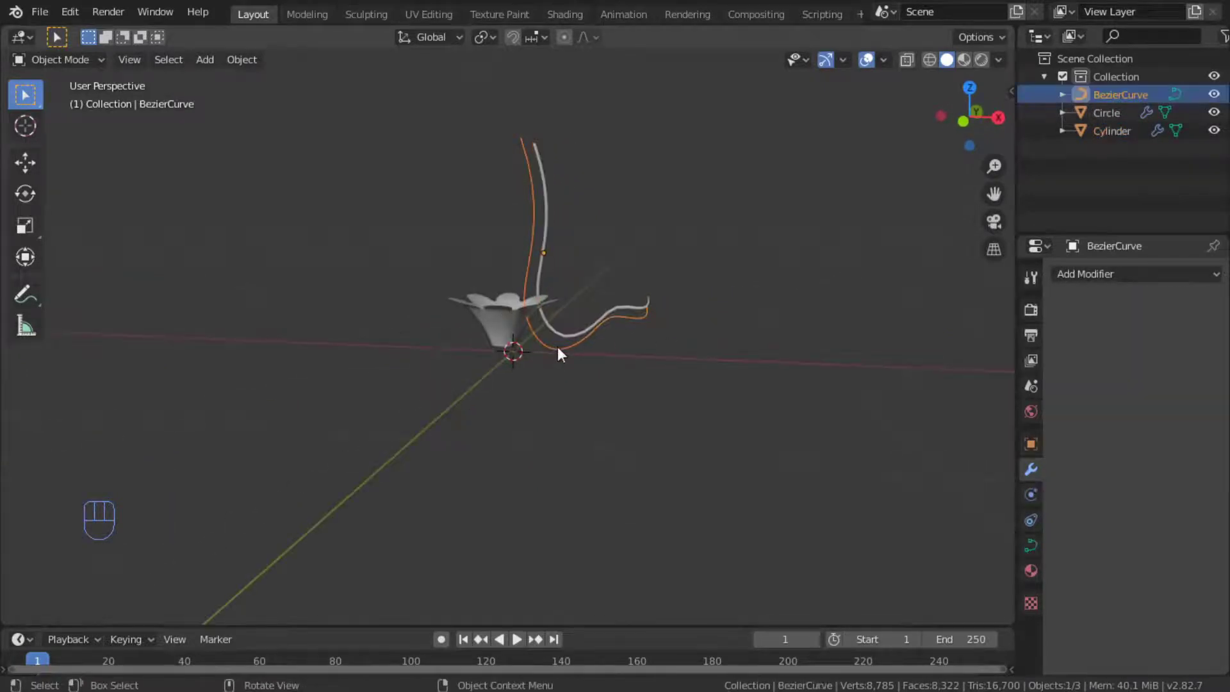
key(h)
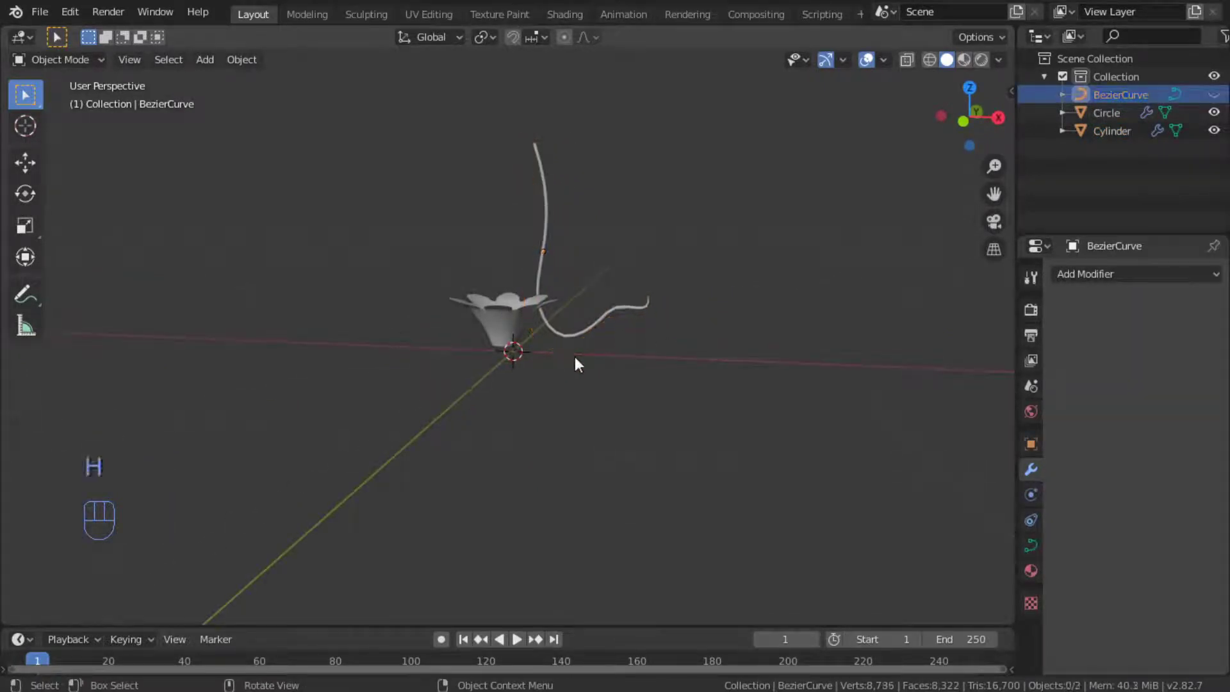
Move the flower in front view so its narrow end sits at the short curled tip of the stem.
click(504, 310)
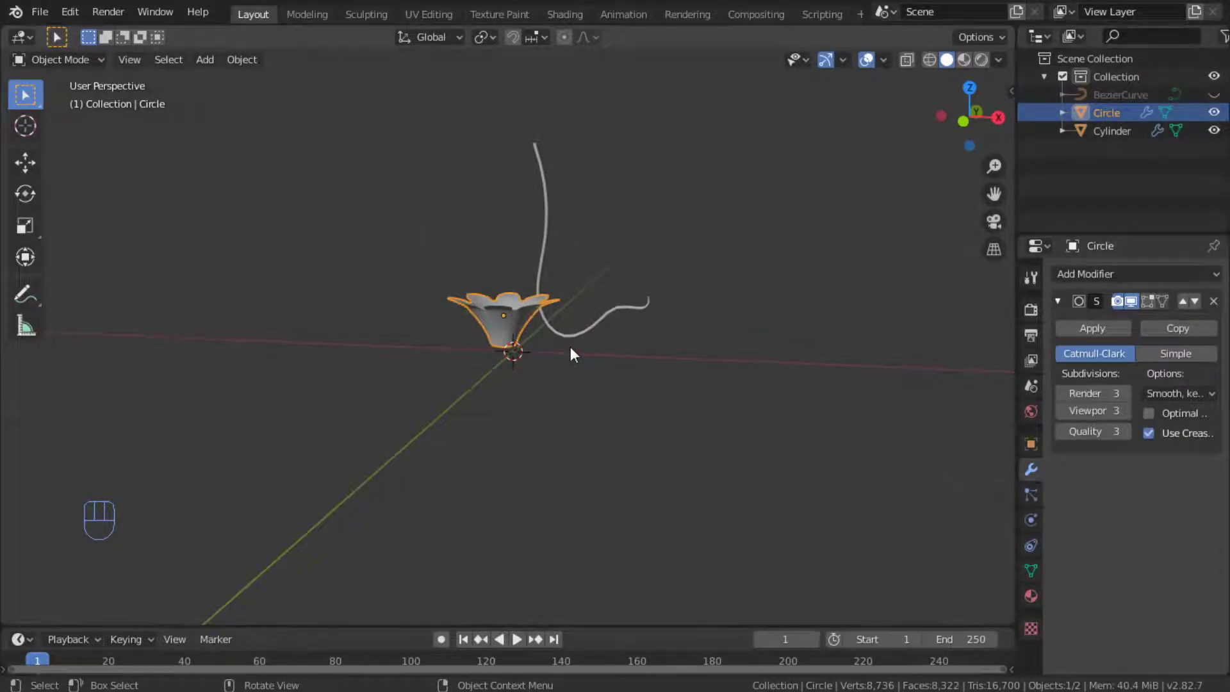
key(KP_1)
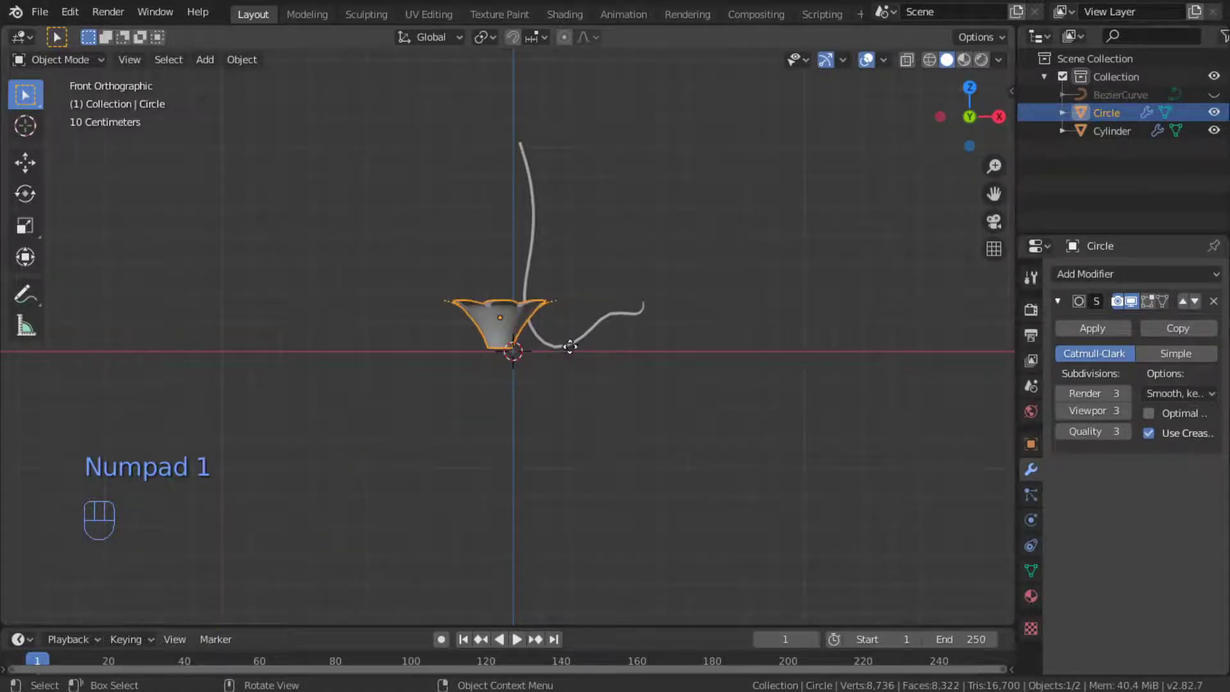
key(g)
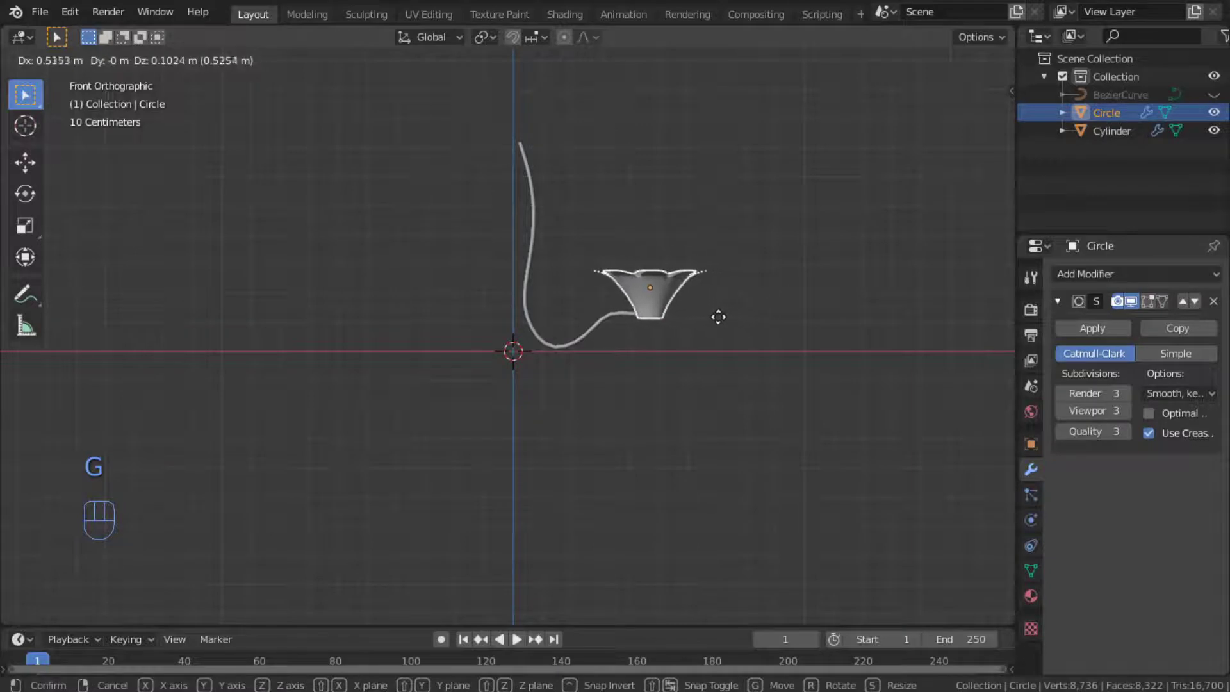
click(729, 319)
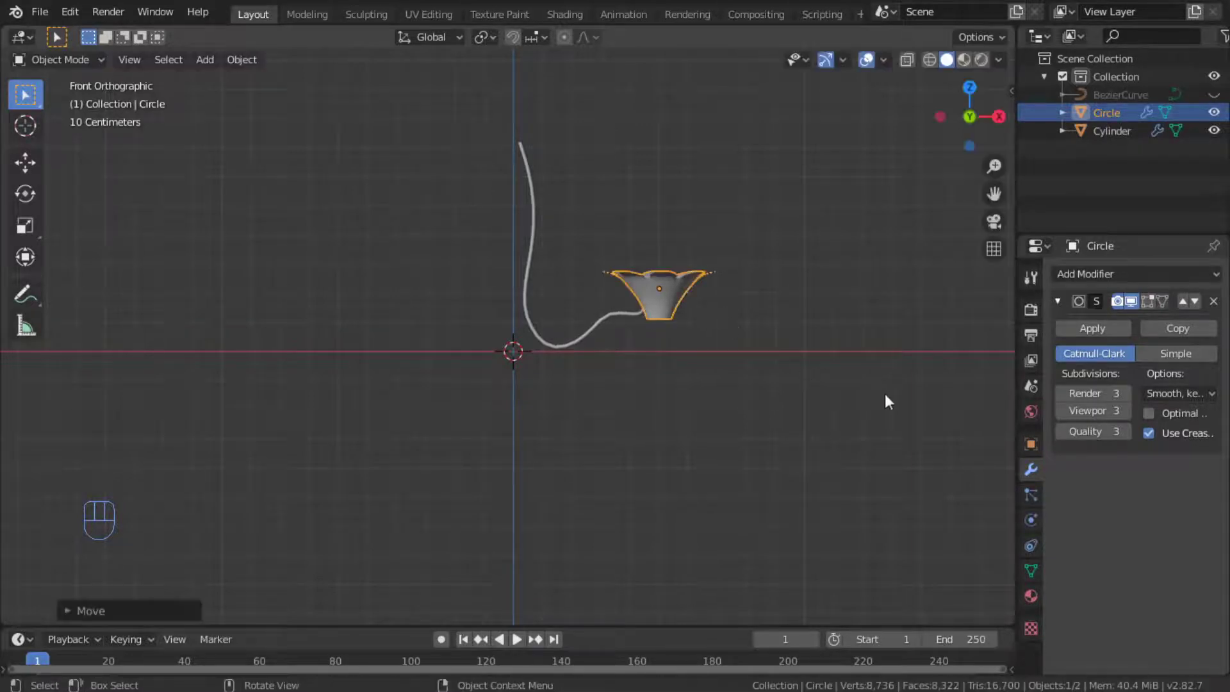
Rotate the flower in front view so it opens outward and downward, and place it just below the stem's curled tip.
key(s)
right_click(840, 459)
key(r)
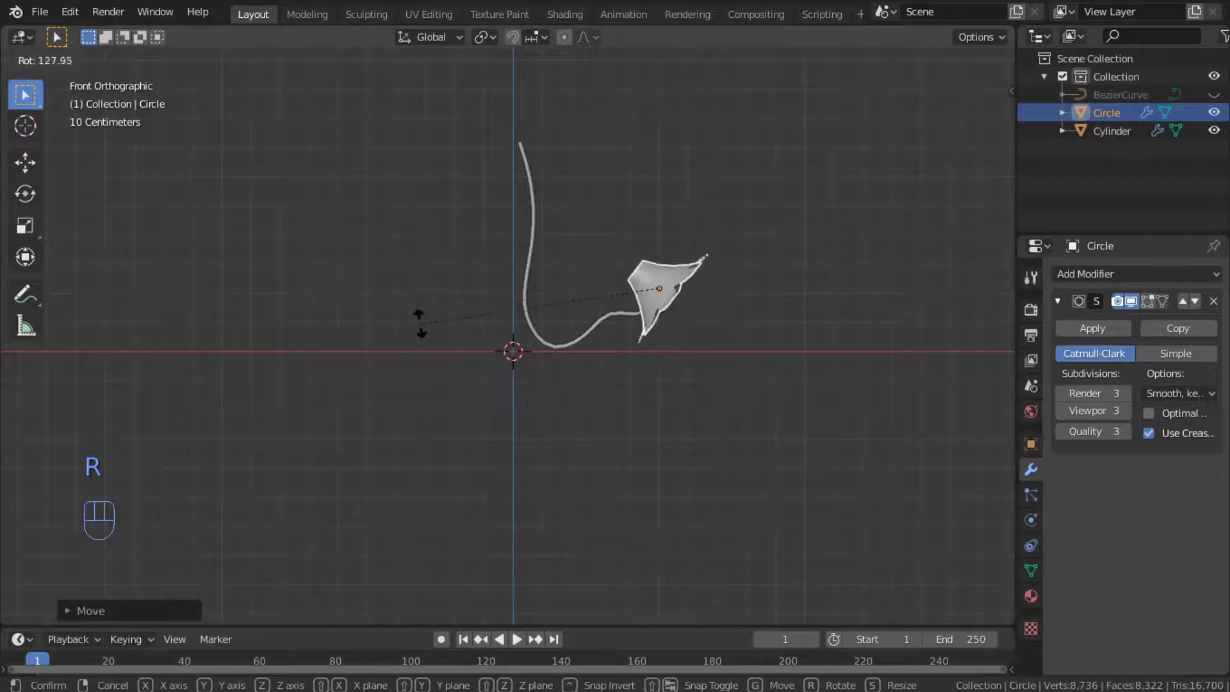
click(500, 272)
key(g)
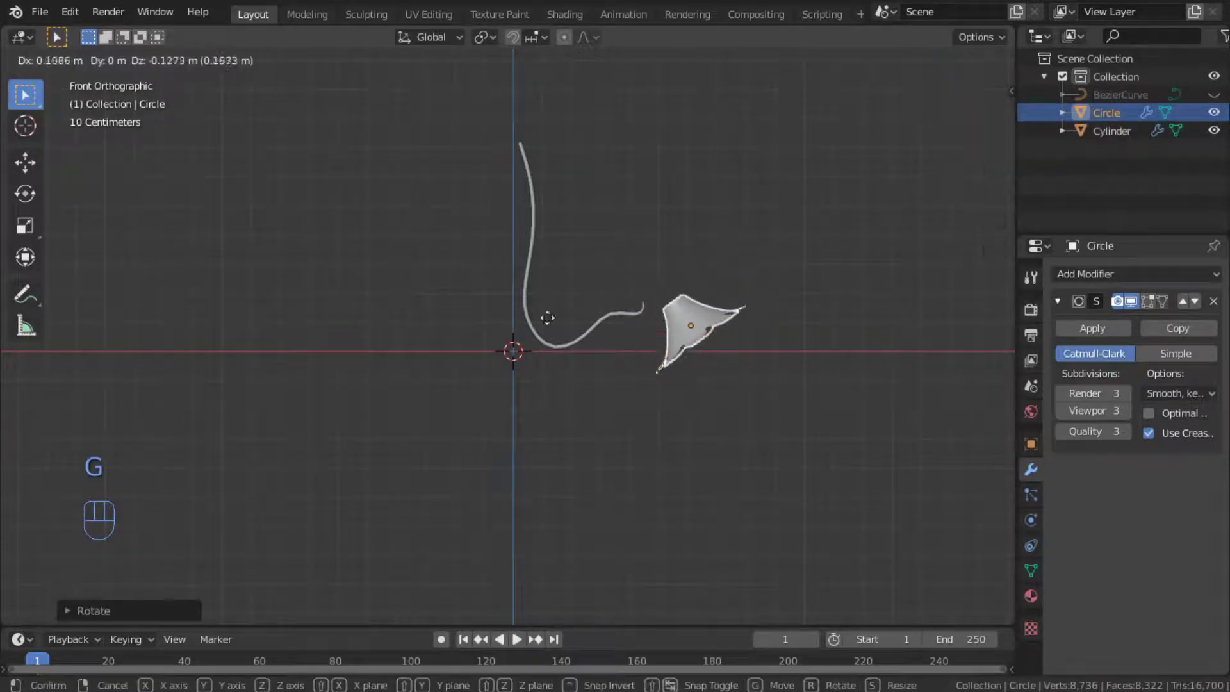
click(509, 314)
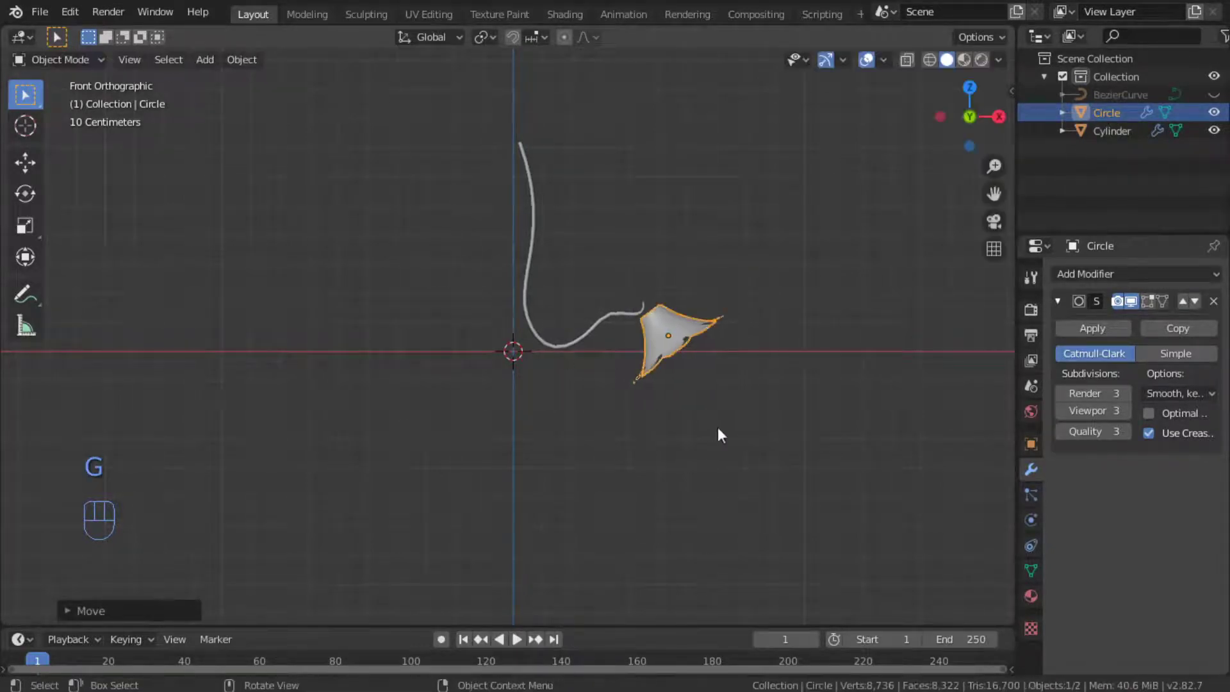
Scale the flower down to suit the stem and move it back against the stem's curled tip.
key(s)
click(743, 418)
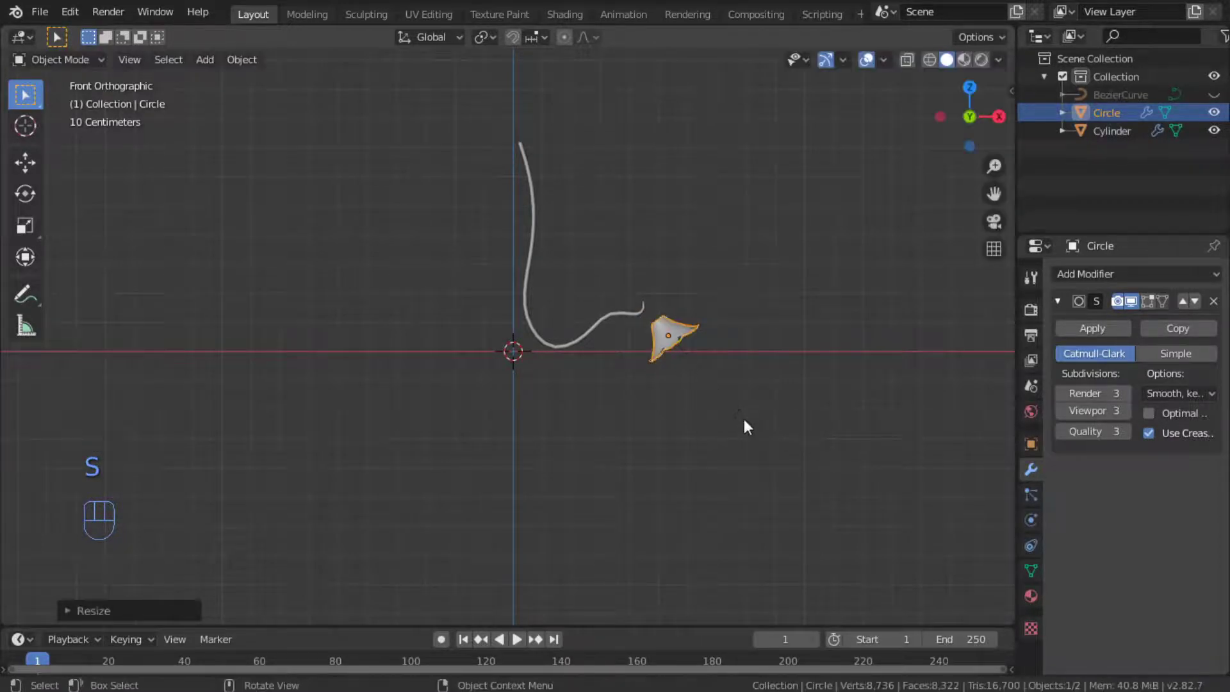
key(s)
click(770, 426)
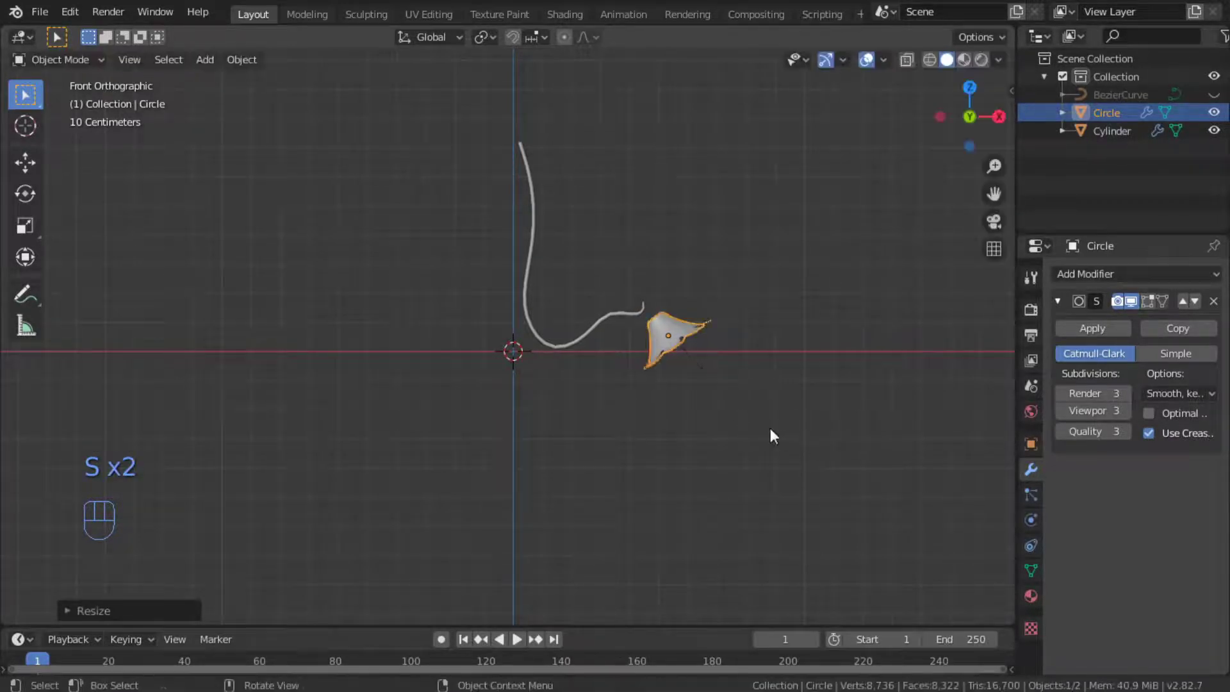
key(g)
click(759, 424)
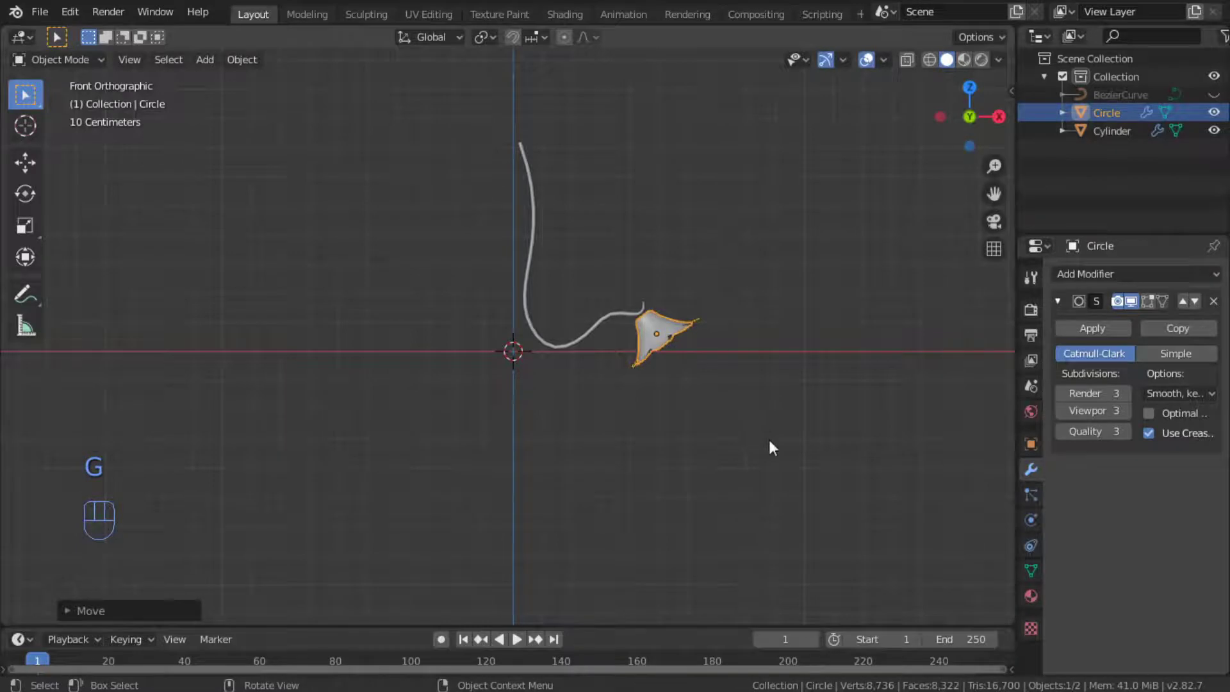
Rotate the flower slightly to refine its tilt and reposition its narrow end at the stem's tip.
key(r)
click(799, 415)
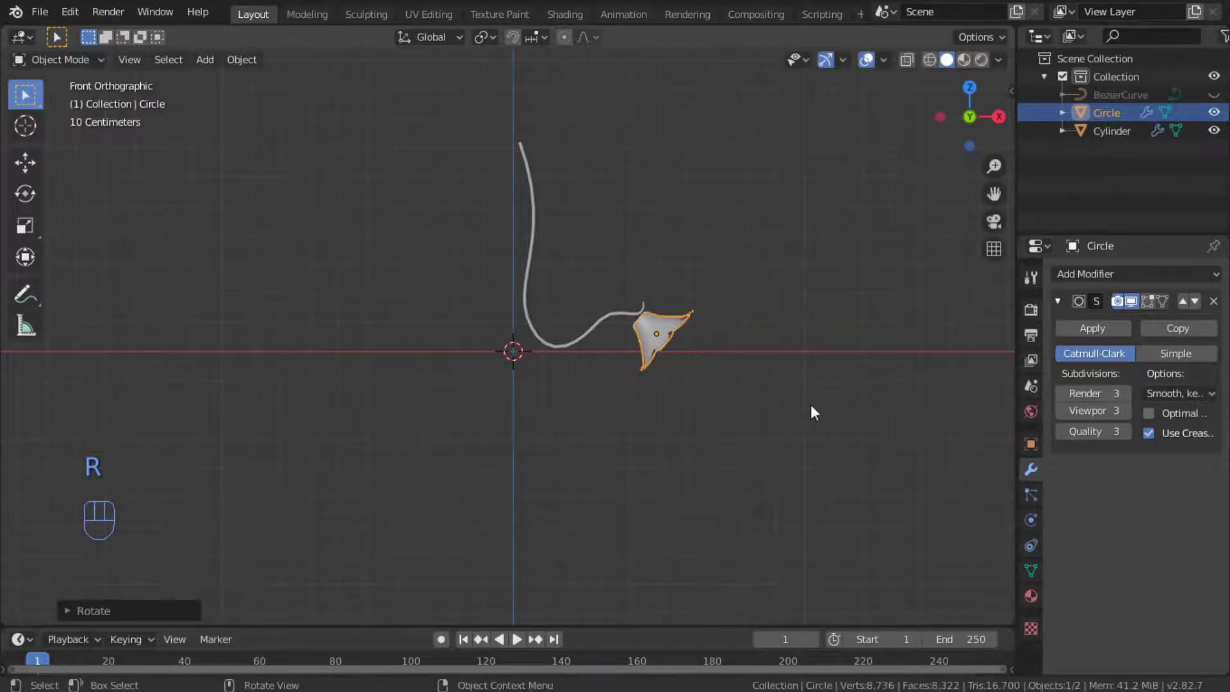
key(g)
click(805, 402)
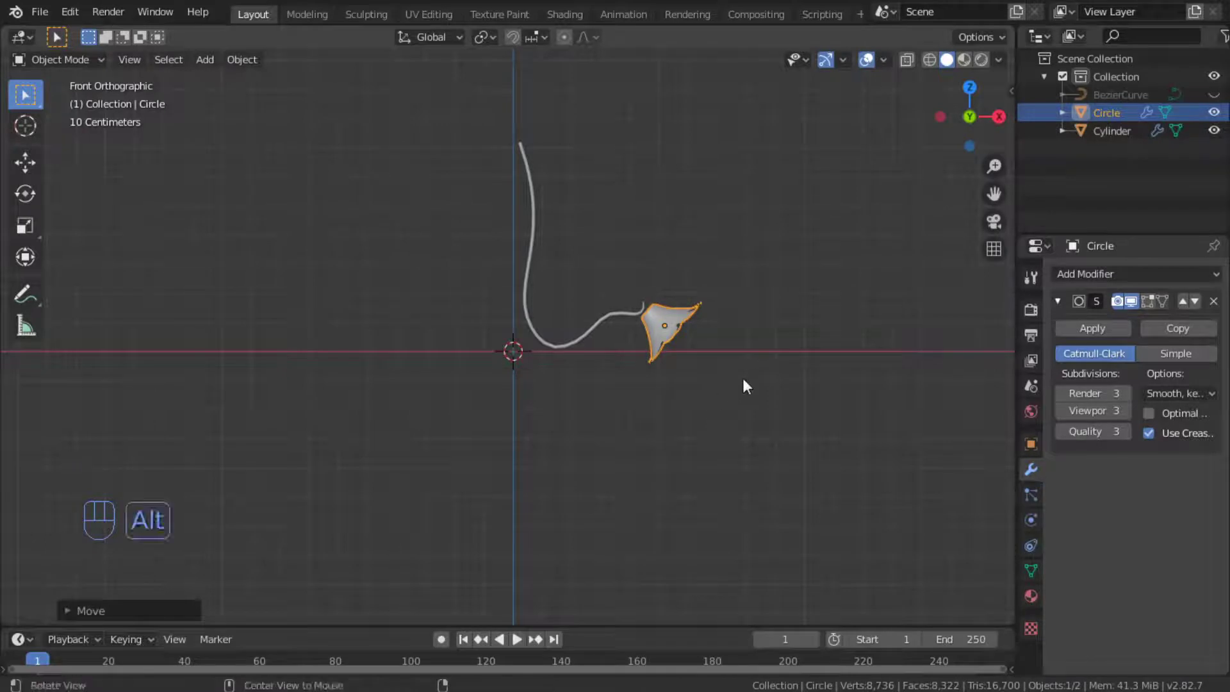
Move the flower sideways in the right-side view to line it up with the stem.
alt+middle_drag(709, 405, 736, 379)
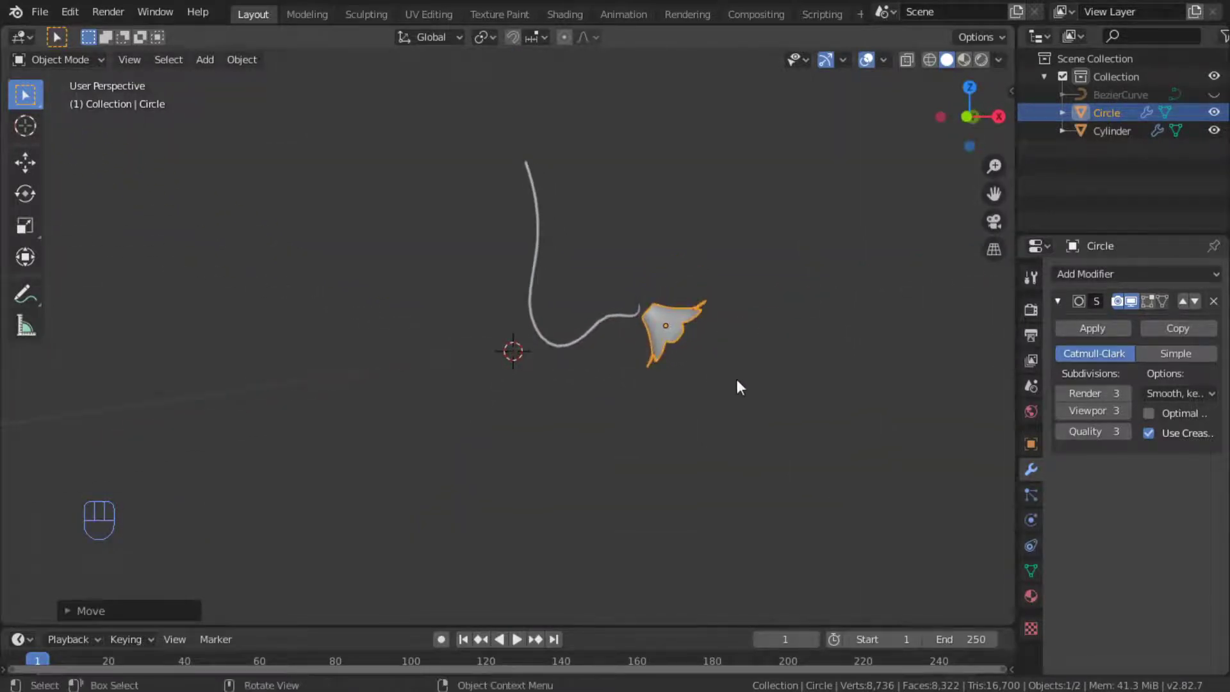
key(KP_3)
key(g)
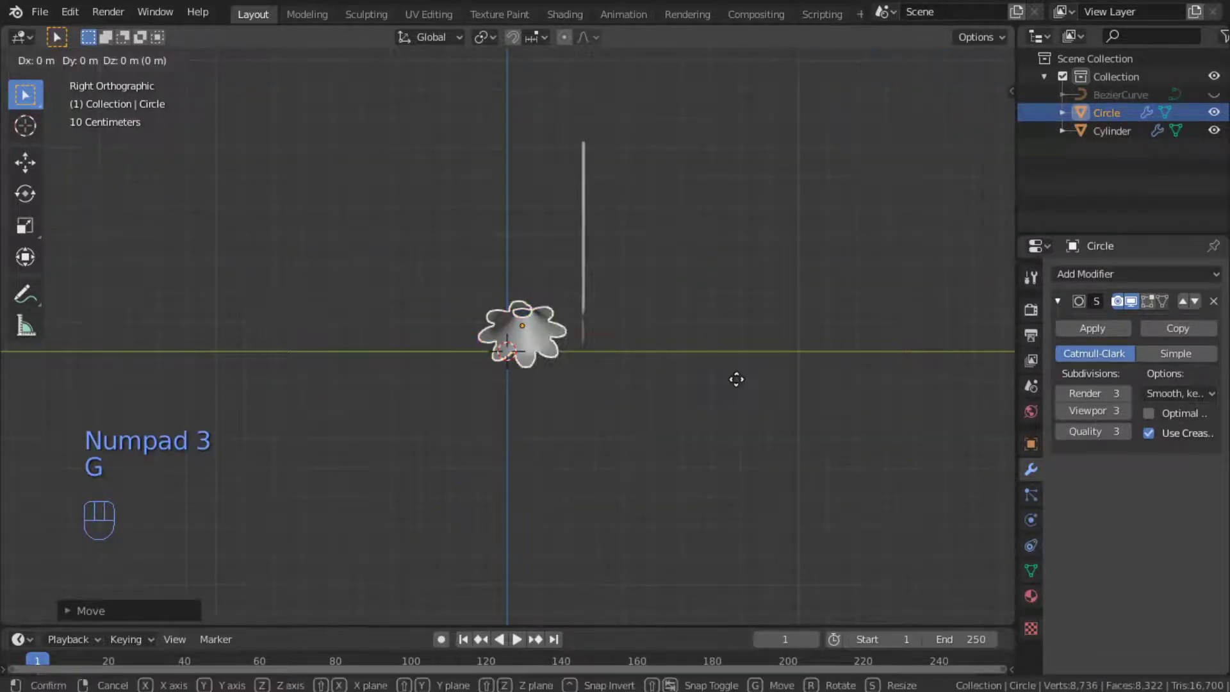
click(798, 383)
alt+middle_drag(655, 400, 973, 480)
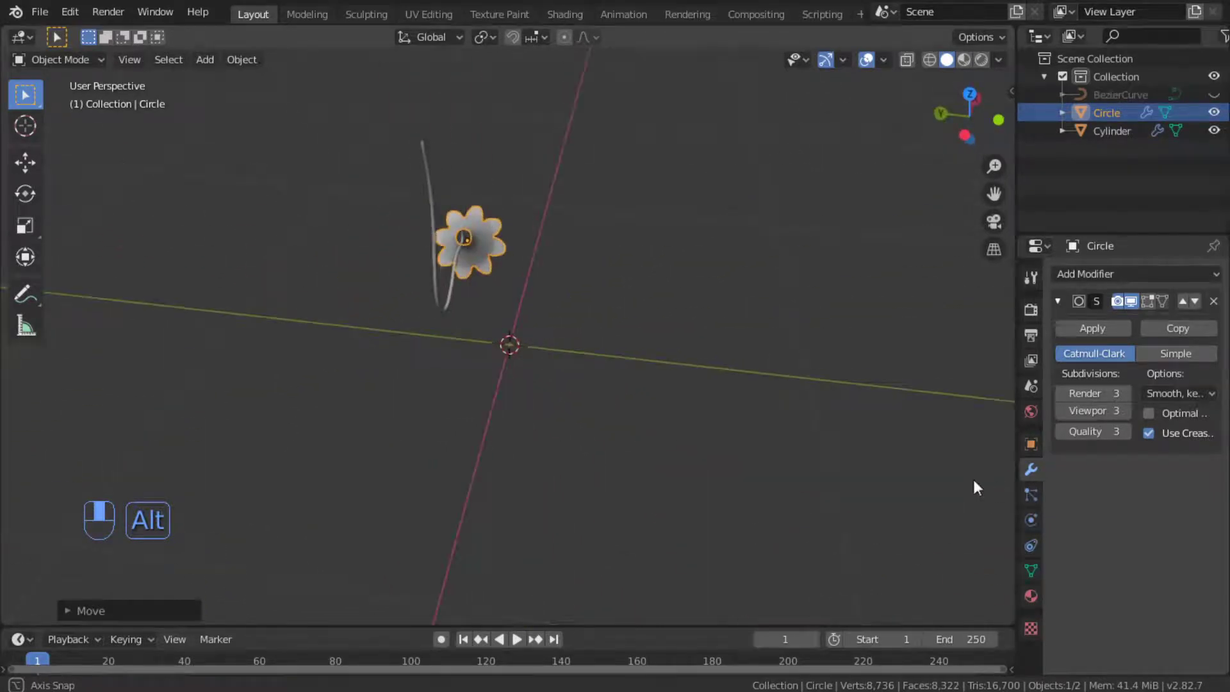
shift+click(451, 302)
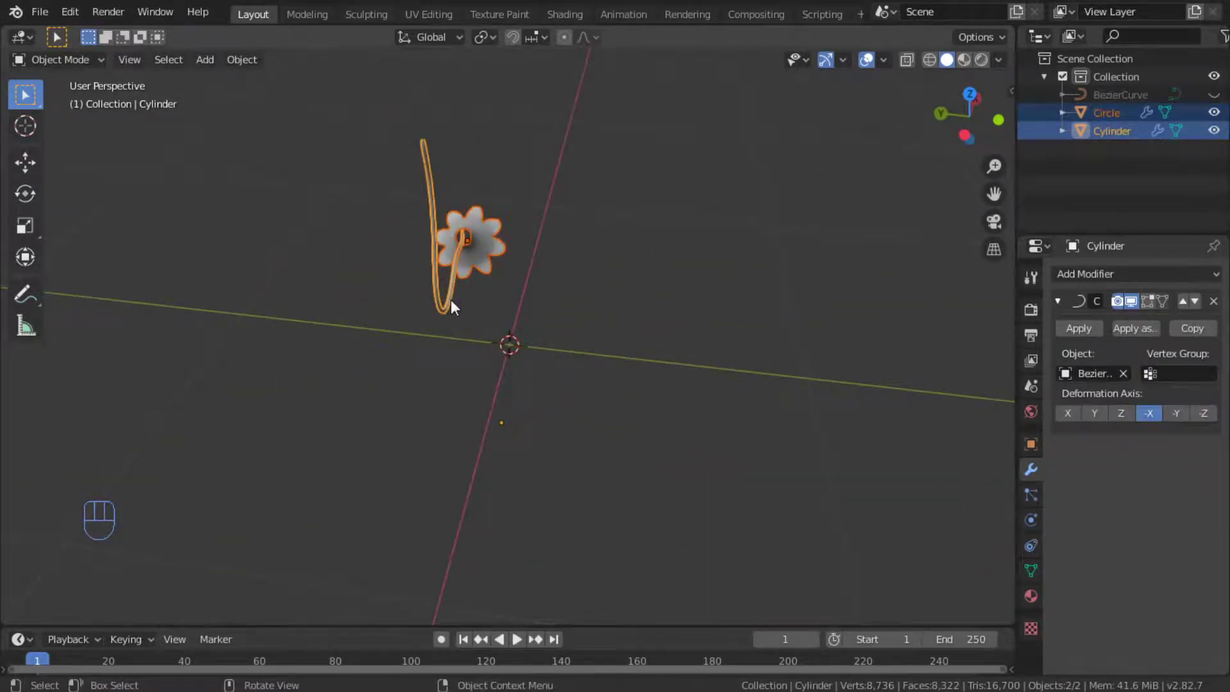
key(g)
right_click(468, 301)
key(g)
right_click(467, 300)
Apply the Curve modifier on the cylinder stem so its bent shape becomes real geometry.
click(447, 297)
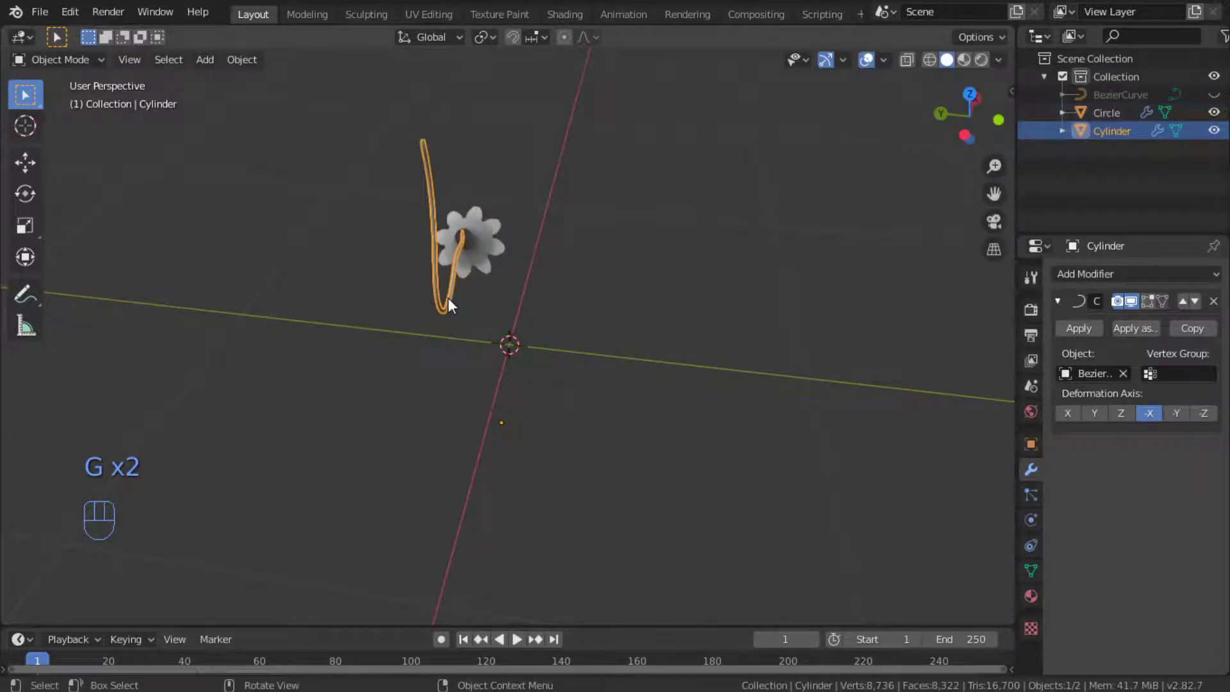
click(1085, 329)
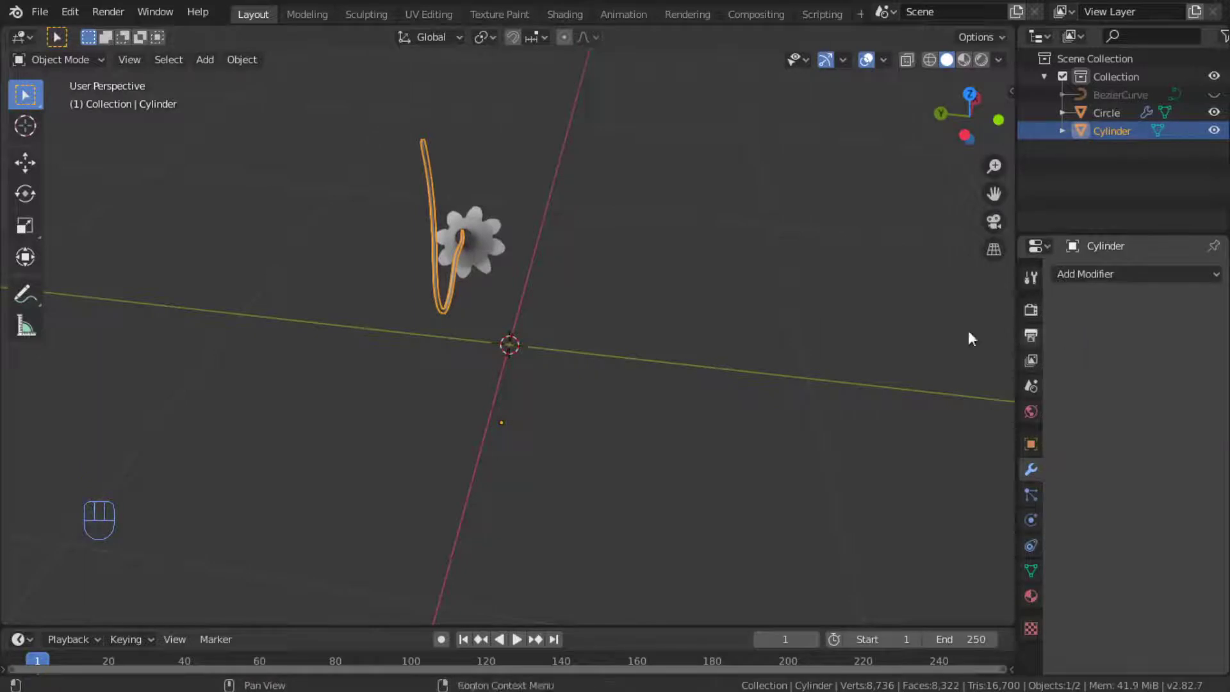
Select the flower together with the stem and move both sideways in the right-side view onto the vertical axis line.
shift+click(482, 251)
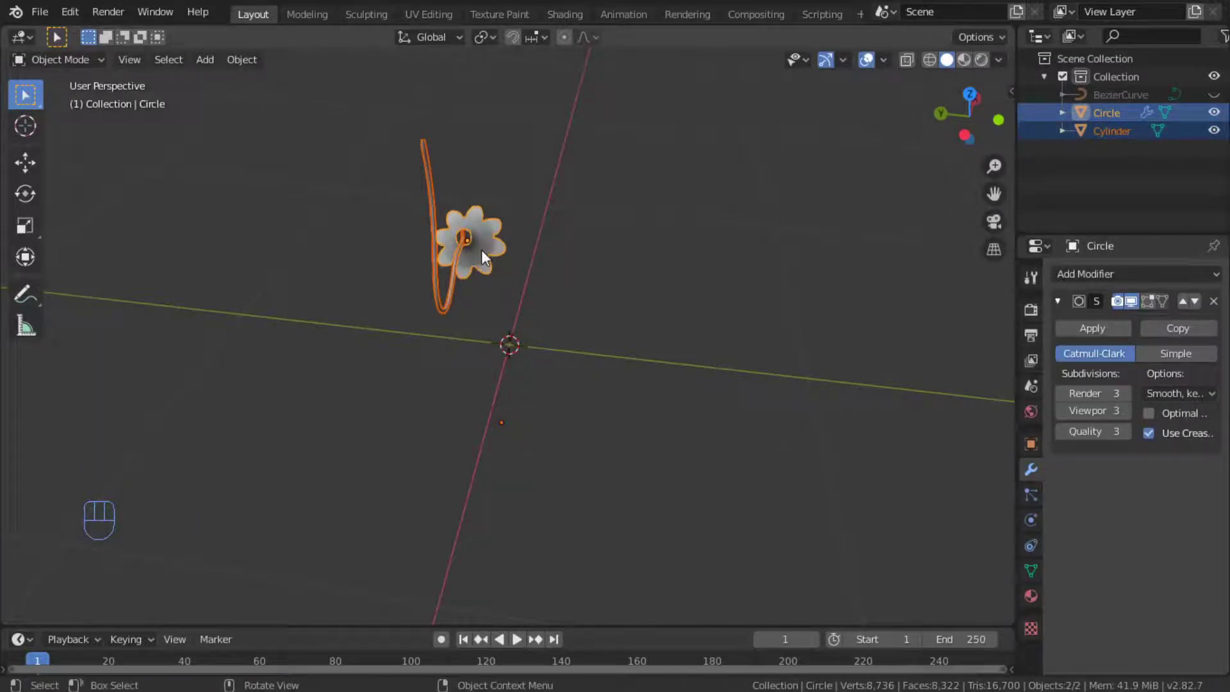
key(g)
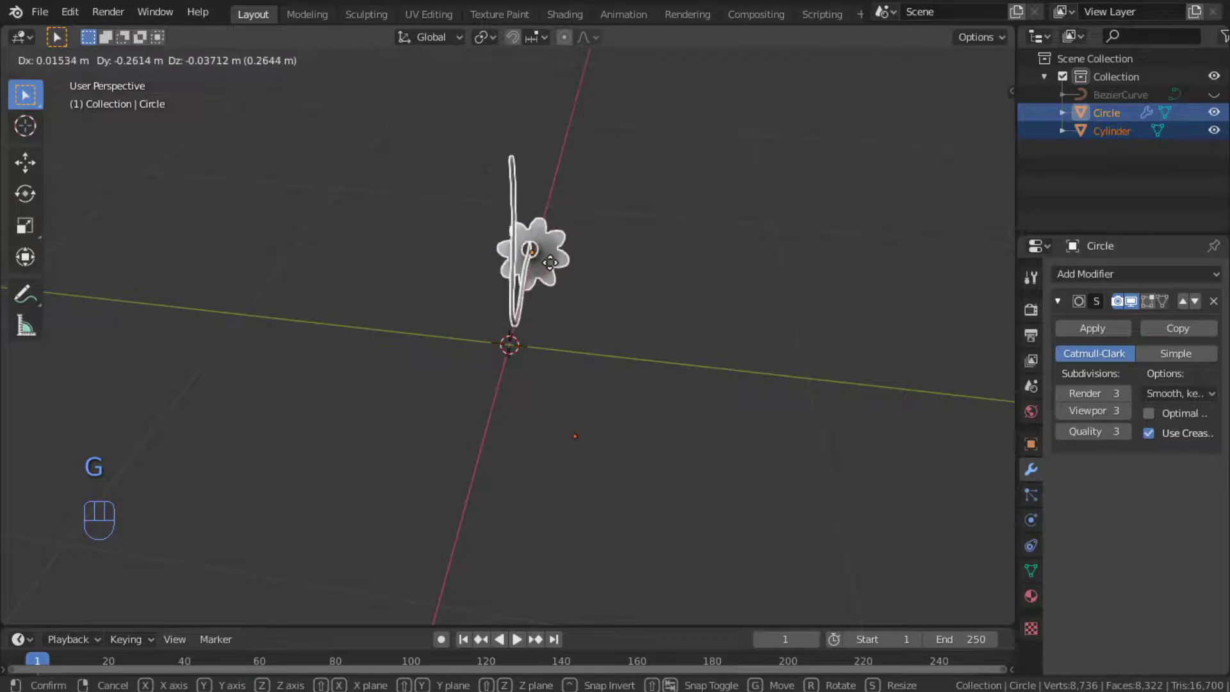
right_click(549, 262)
key(KP_1)
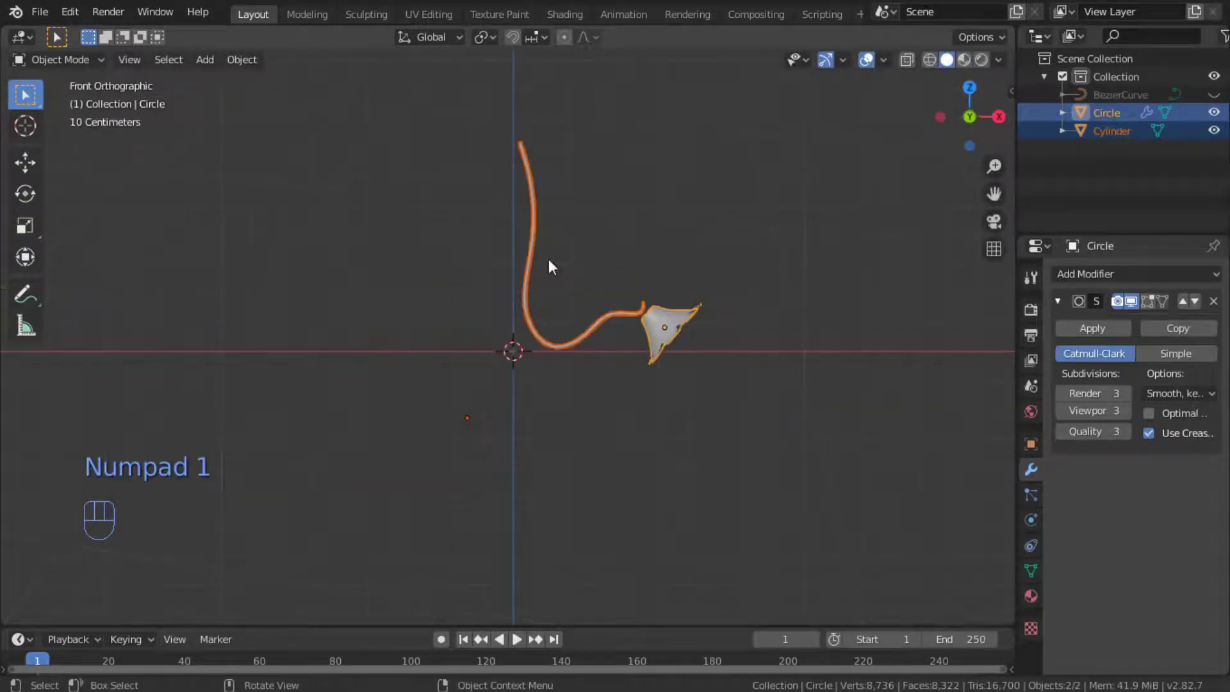
key(KP_3)
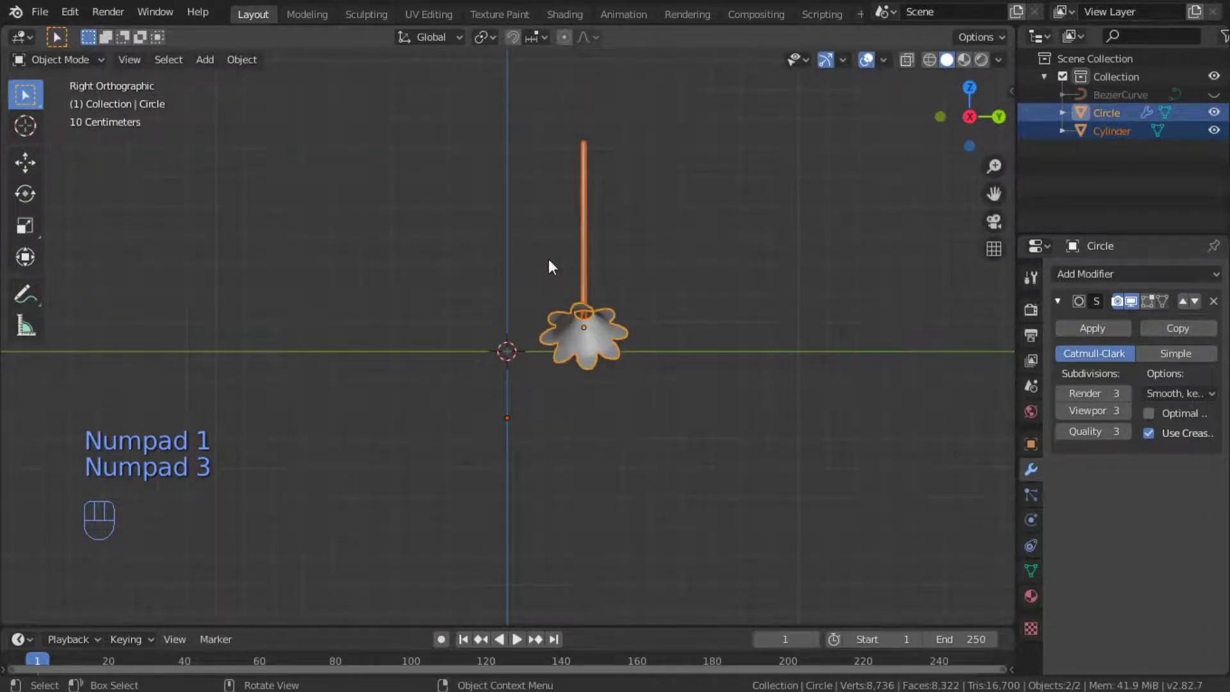
key(g)
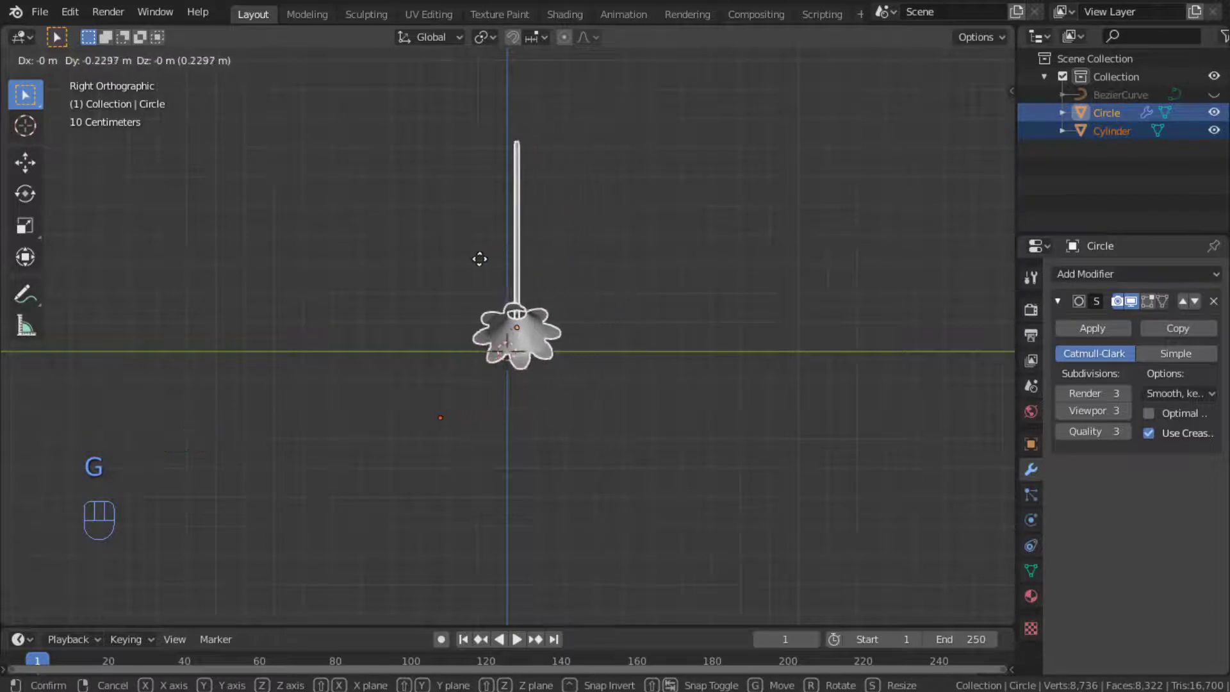
click(472, 255)
Join the stem and the flower into a single object, keeping the flower as the active object.
middle_drag(472, 256, 687, 353)
key(KP_1)
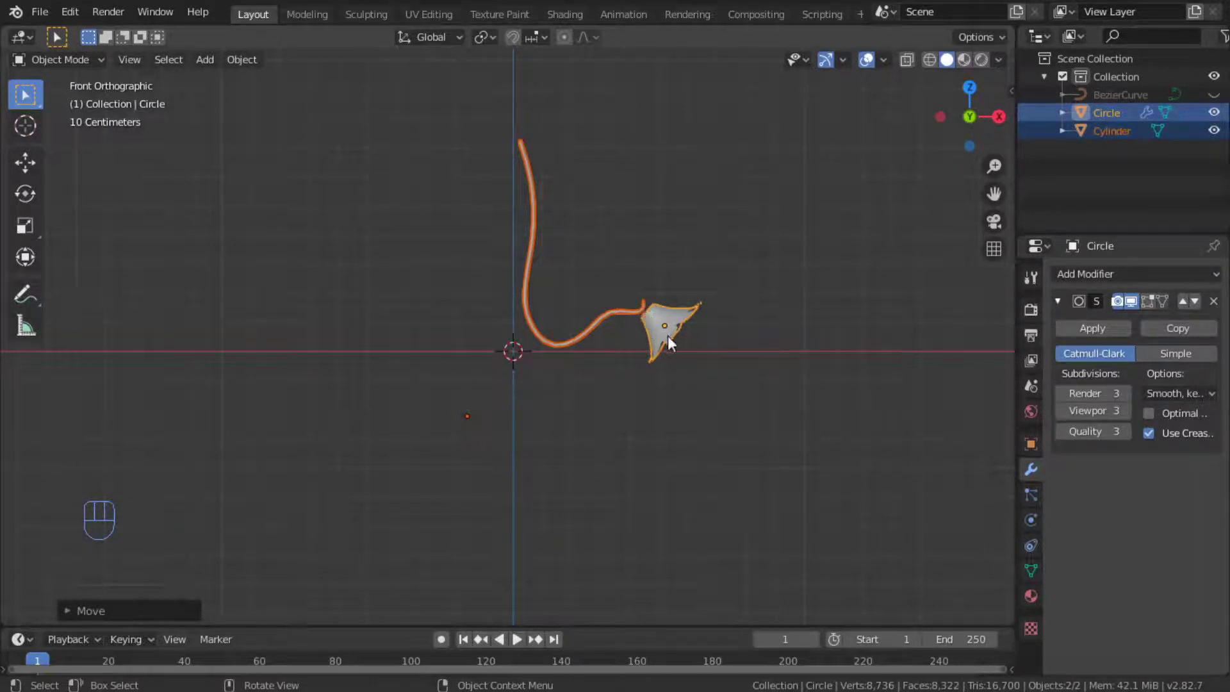
key(ctrl+j)
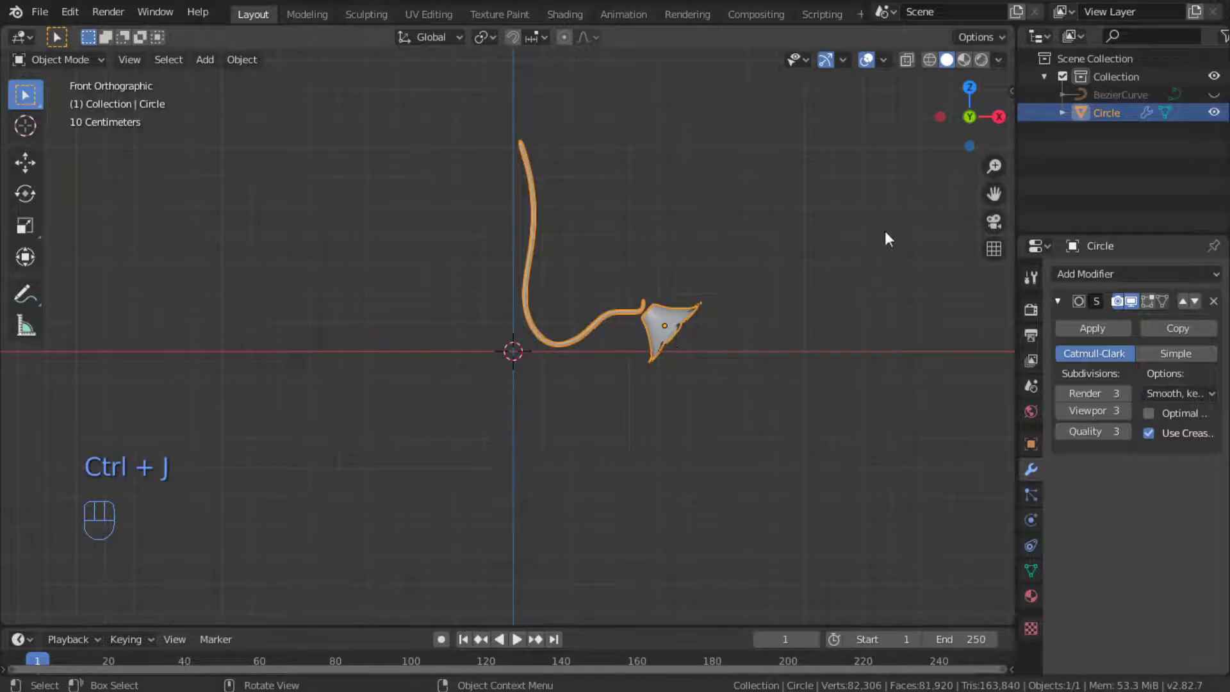
Open the name of the joined flower object for editing.
double_click(1101, 112)
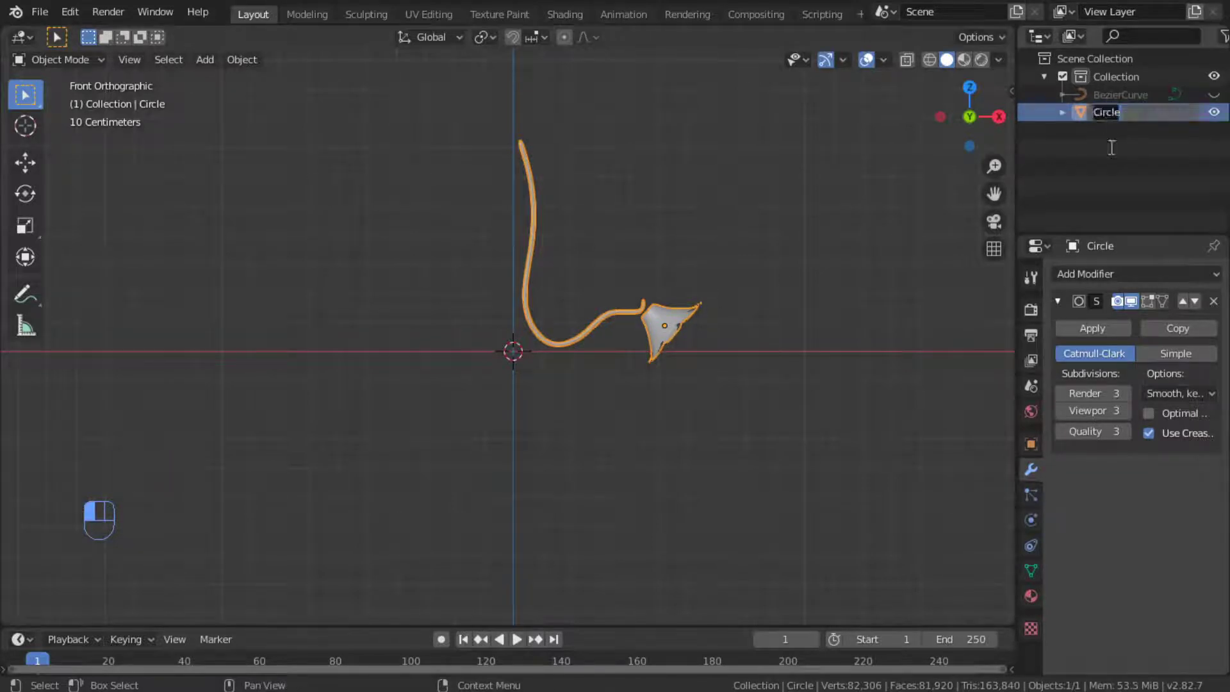
Rename the flower lamp arm object as part-01.
text(part-01)
key(Return)
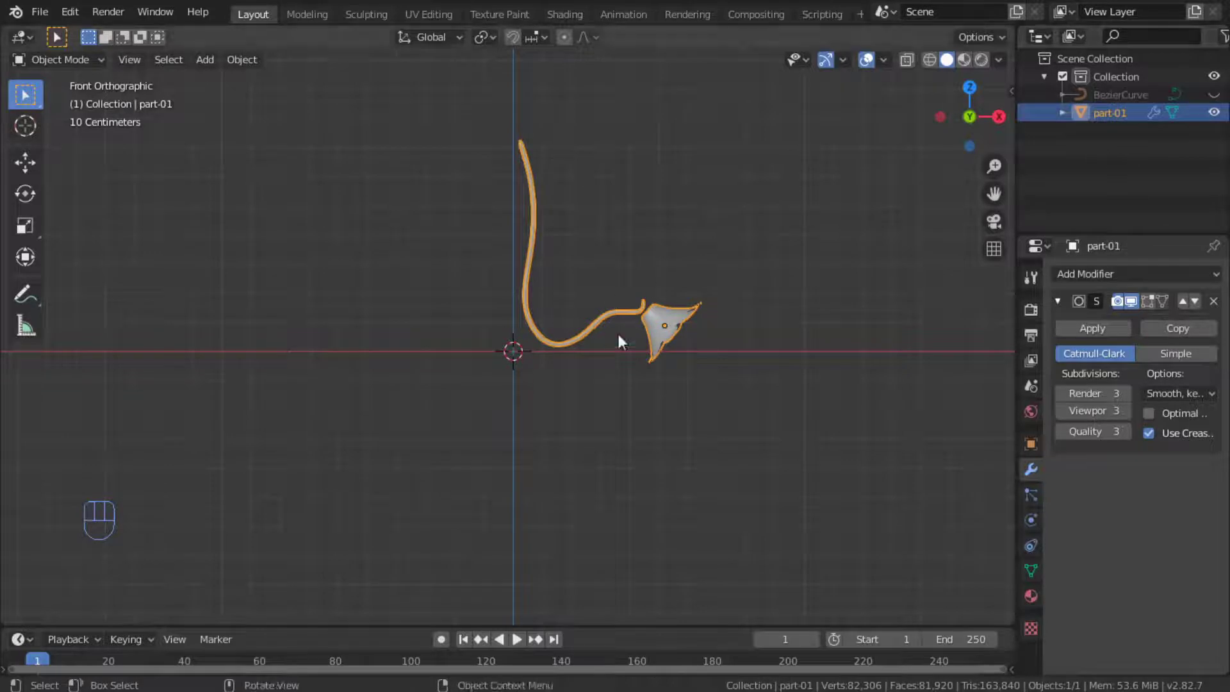
alt+drag(698, 344, 697, 494)
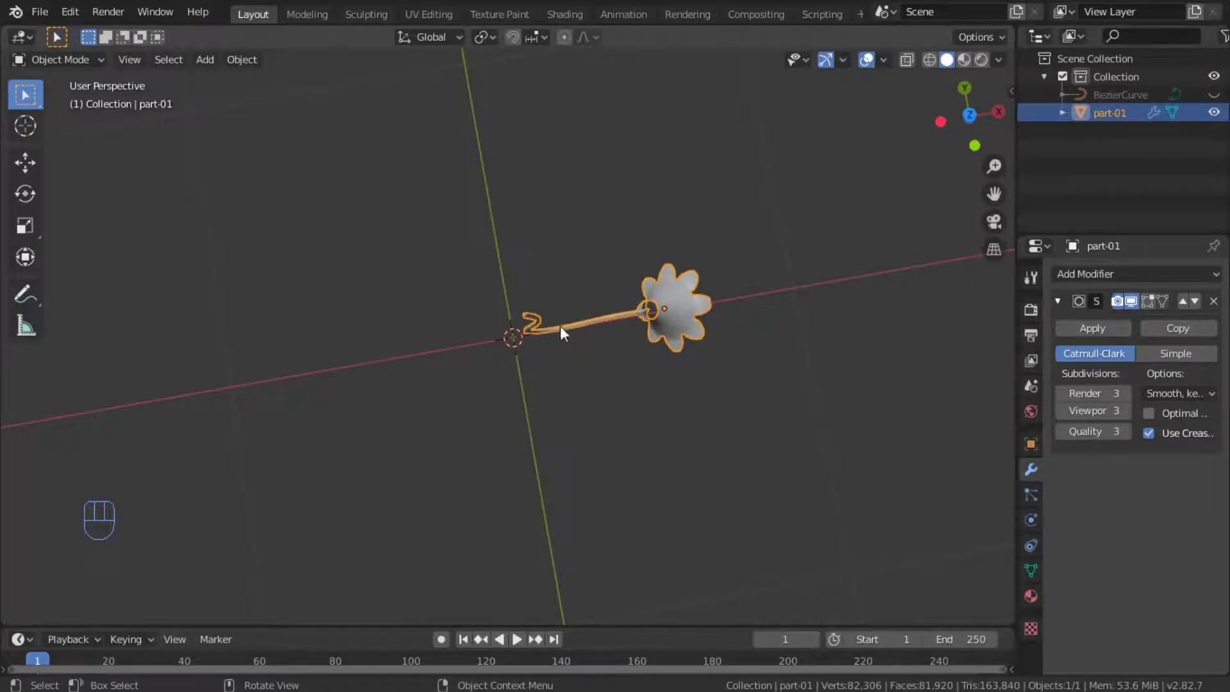
click(1161, 275)
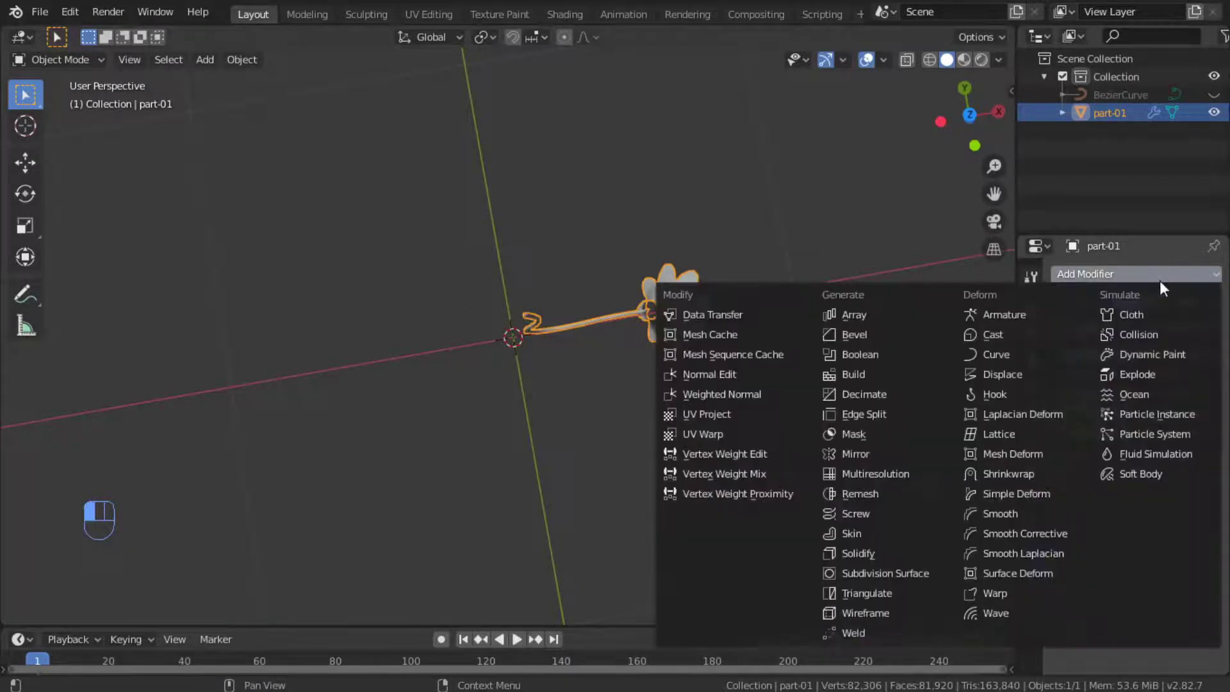
key(ctrl+3)
key(shift)
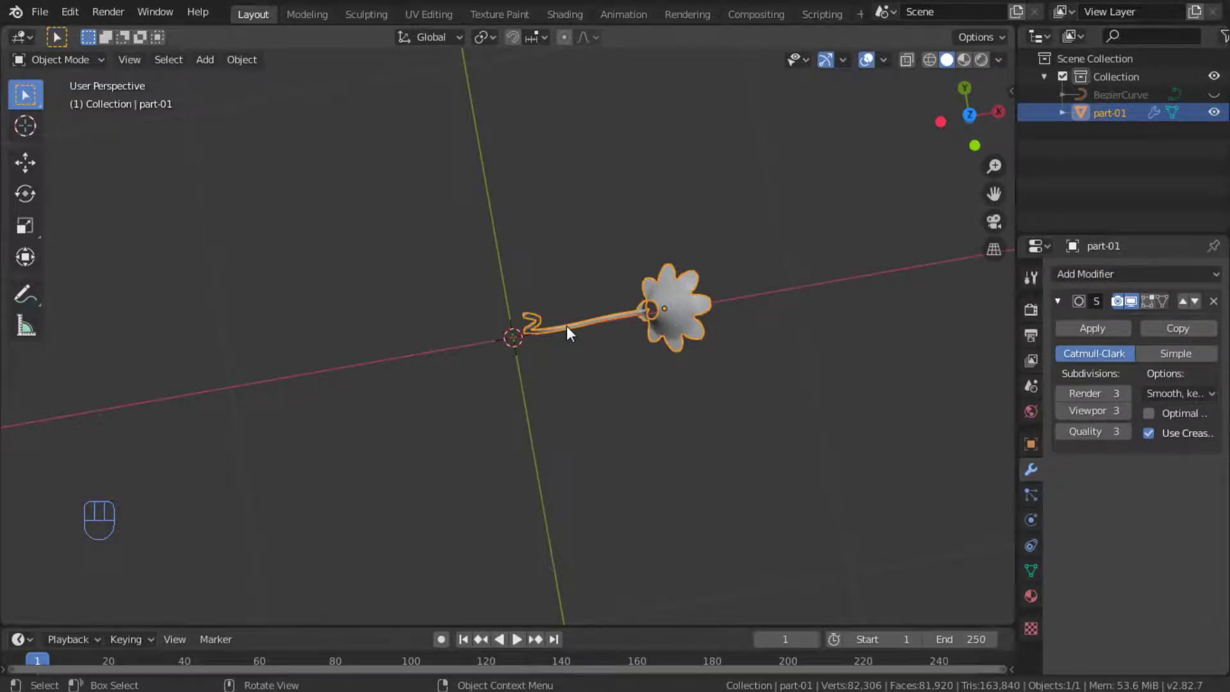
Create a linked duplicate of part-01 in the same place and rotate it 90° about the global Z axis.
key(alt+d)
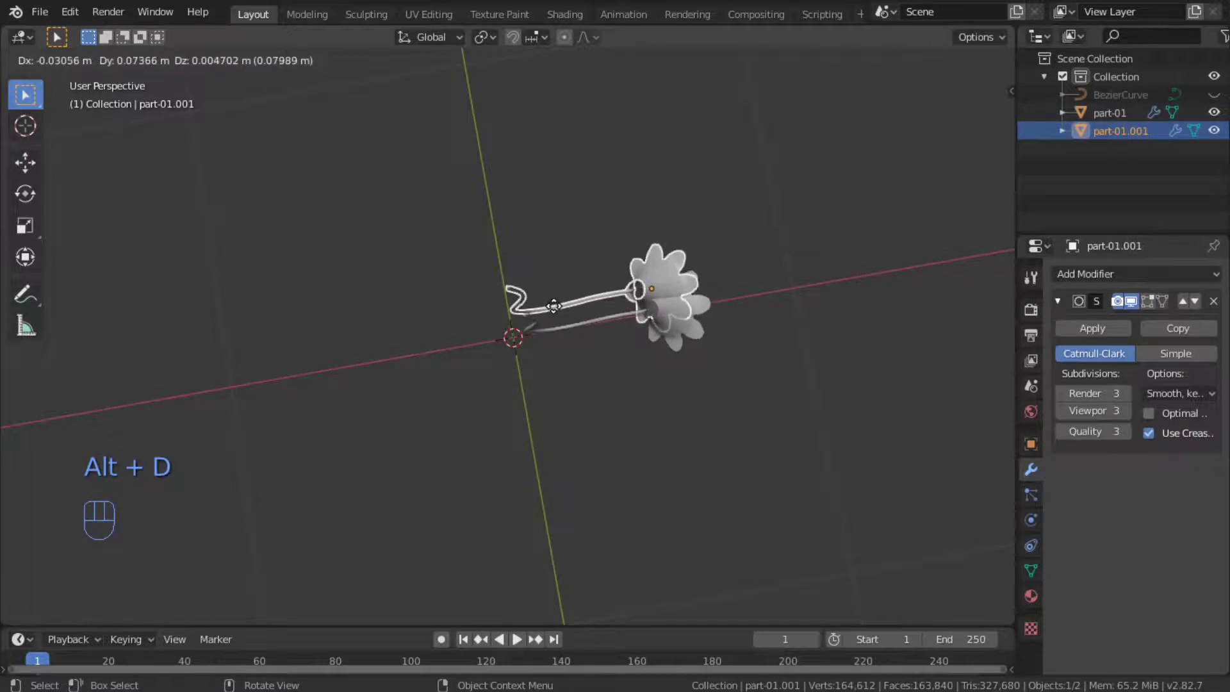
click(551, 298)
key(r)
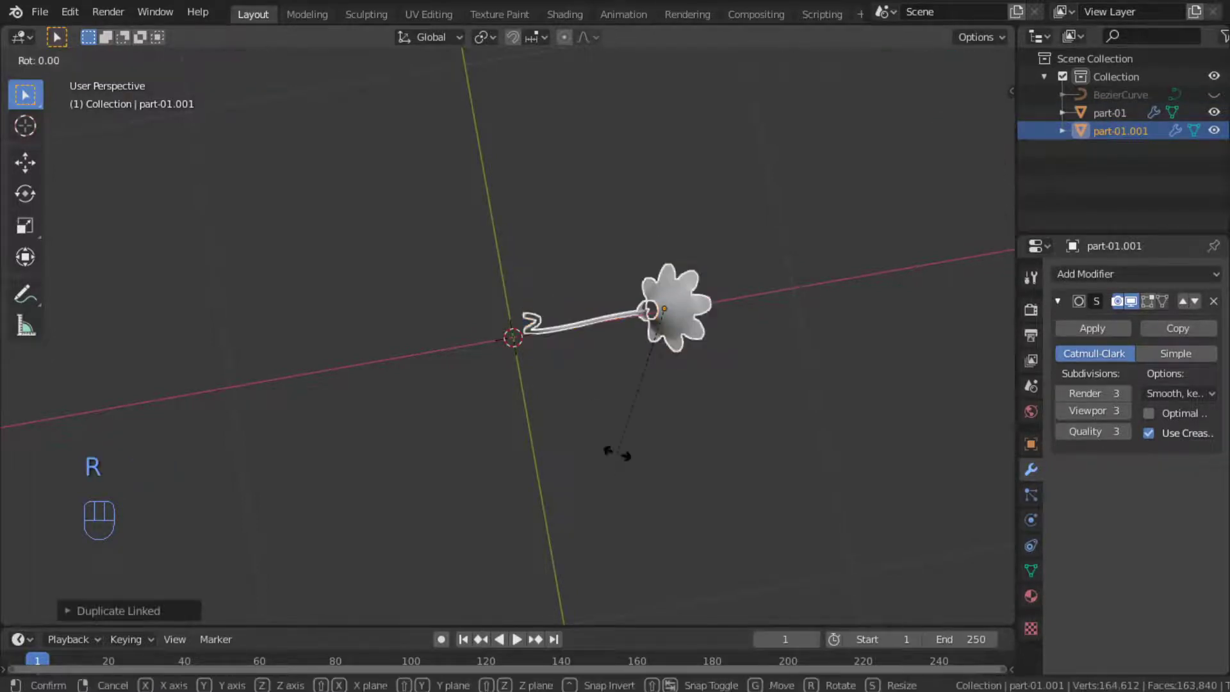
text(z90)
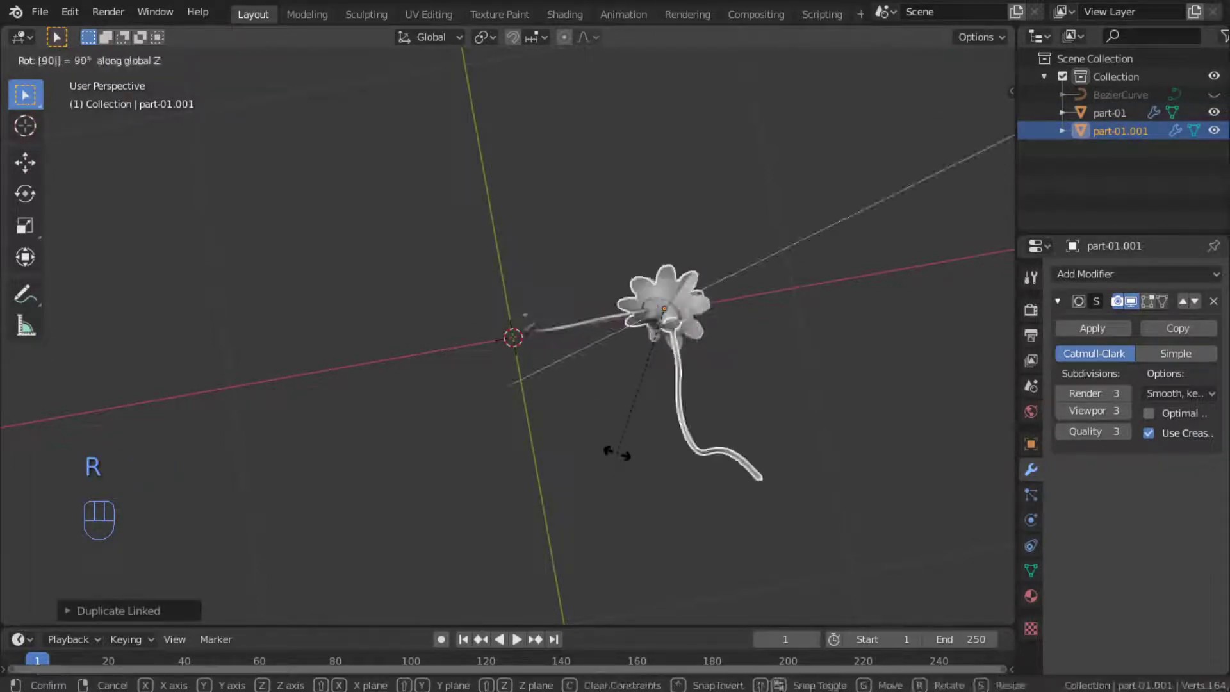
key(Return)
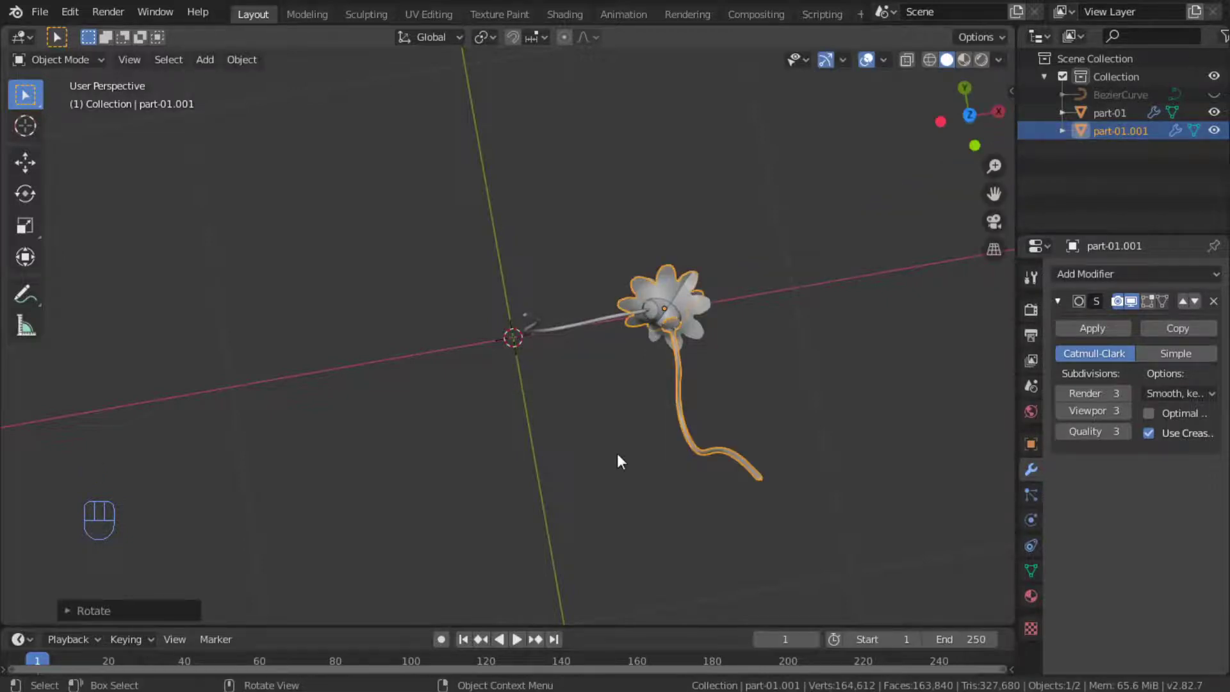
In top view, move the rotated duplicate about -0.52 m in X and 0.53 m in Y so its stem runs along the Y axis from the origin.
key(KP_7)
key(g)
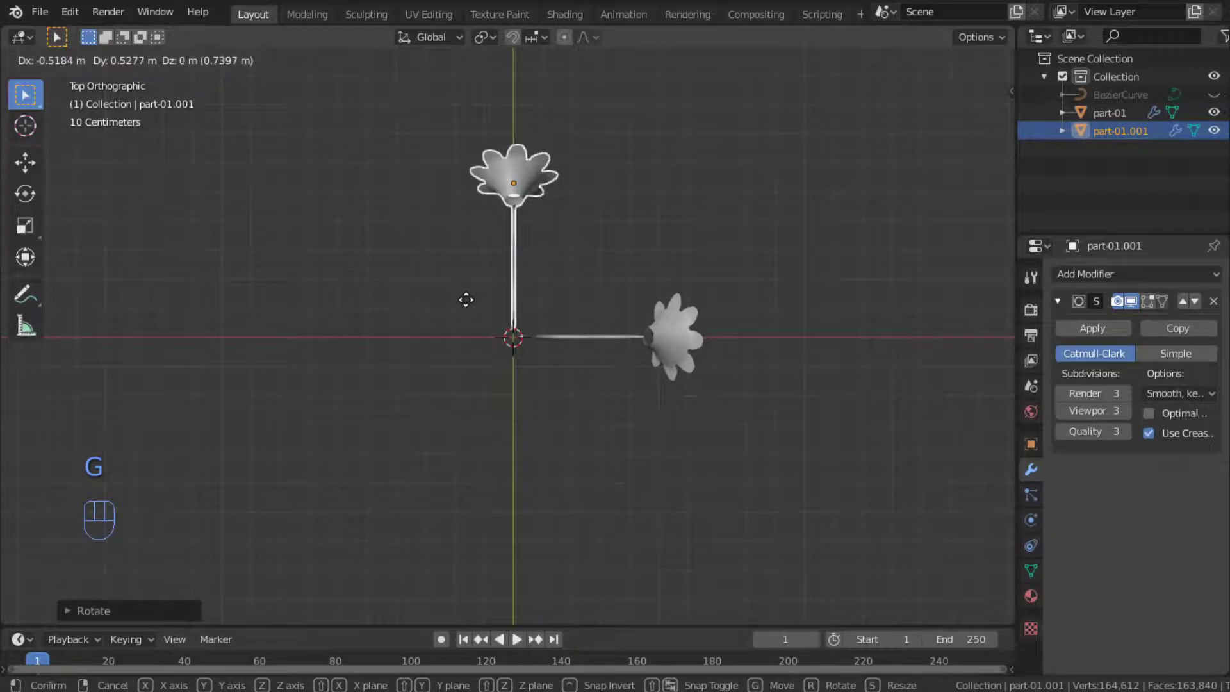
click(465, 296)
Examine how the duplicated arm aligns with the original arm in the front and right orthographic views.
alt+drag(614, 475, 524, 343)
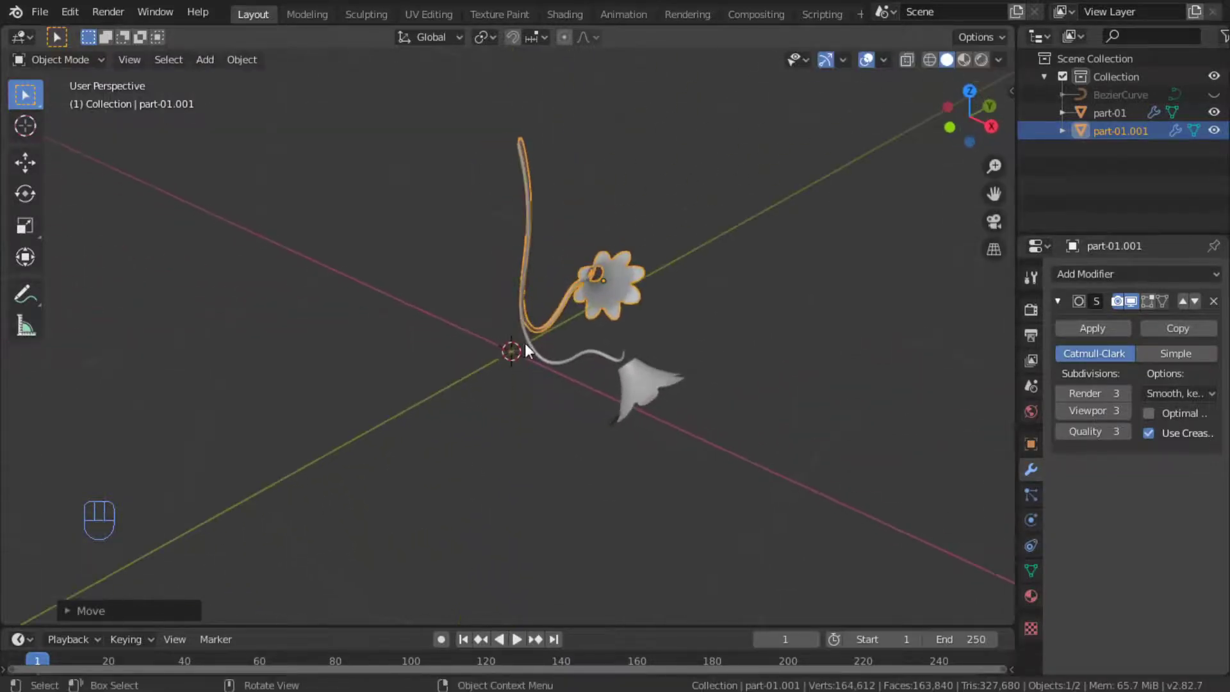
key(KP_1)
key(KP_3)
key(KP_1)
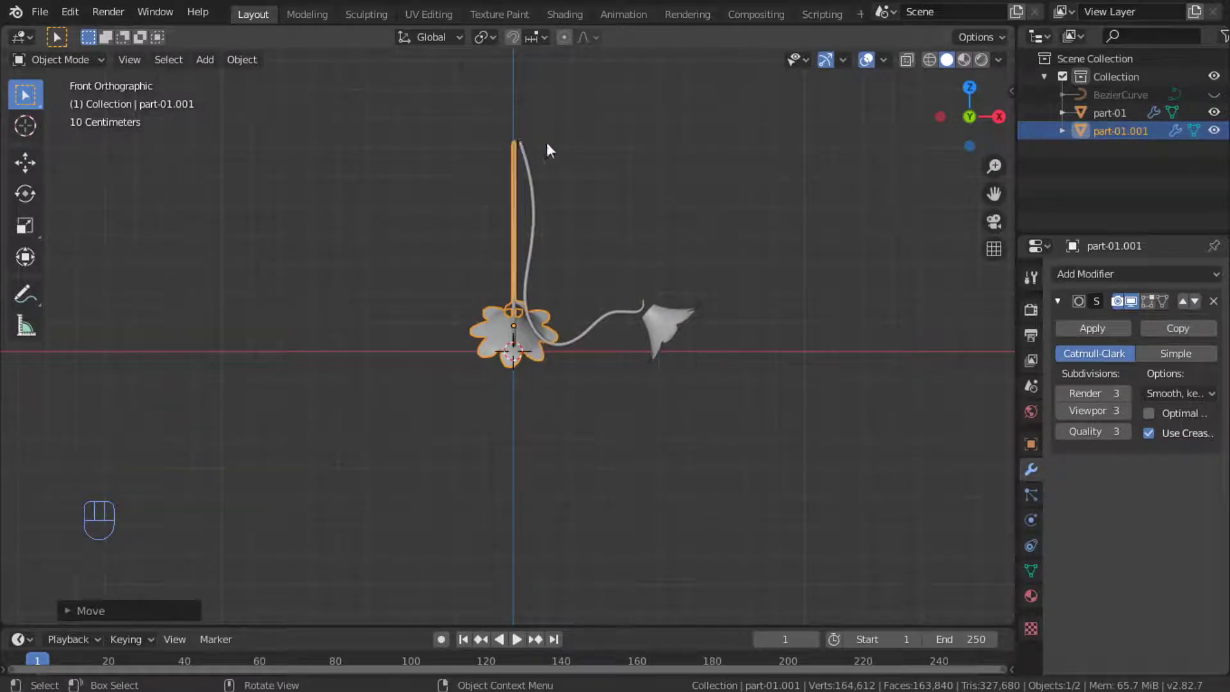
key(KP_1)
key(KP_3)
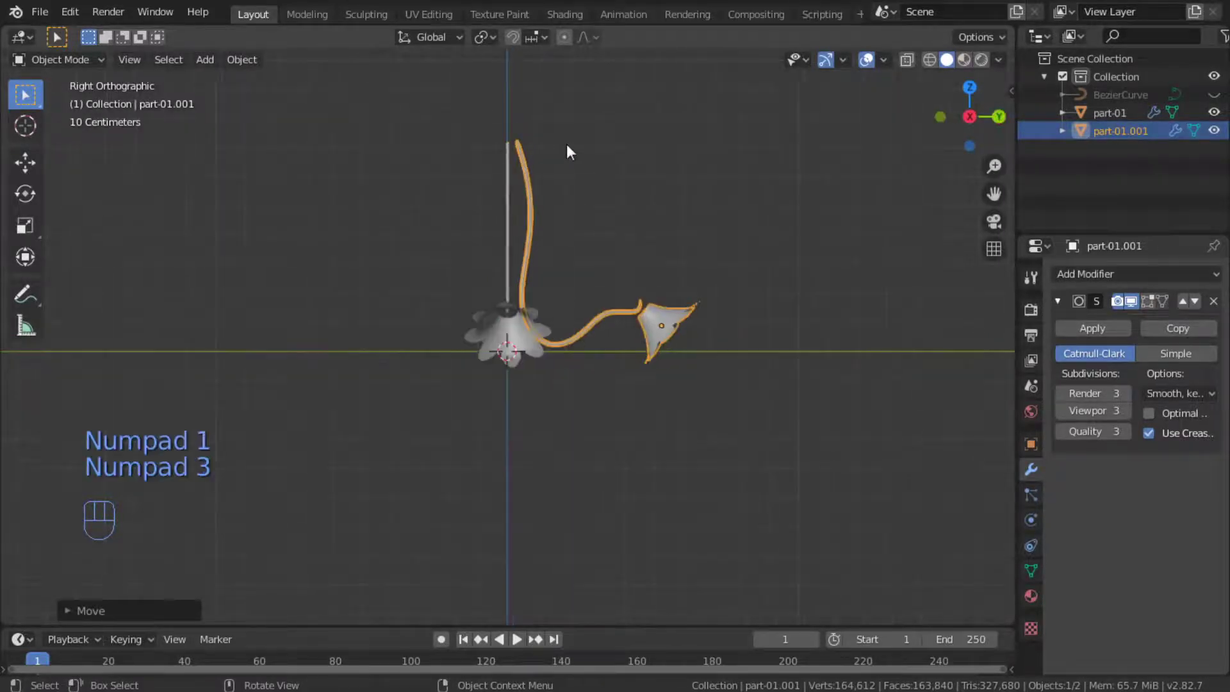
key(KP_1)
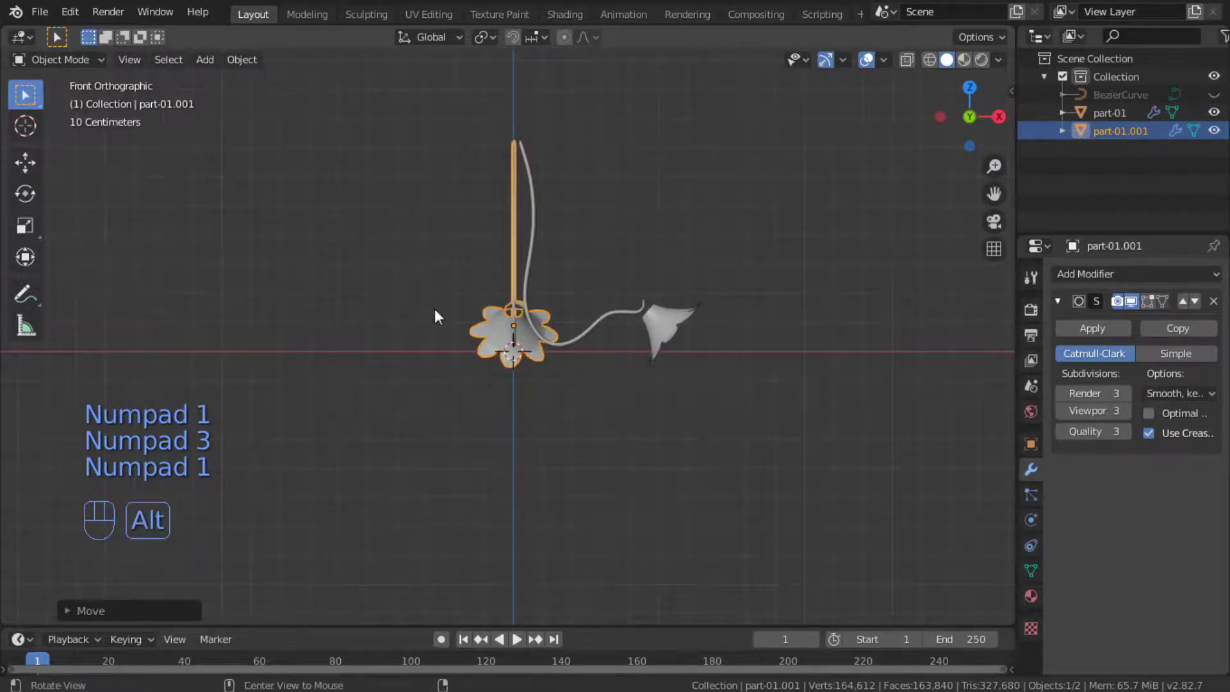
Add a Mirror modifier to the duplicated arm and mirror it on the Y axis only, with X disabled.
alt+middle_drag(434, 314, 532, 338)
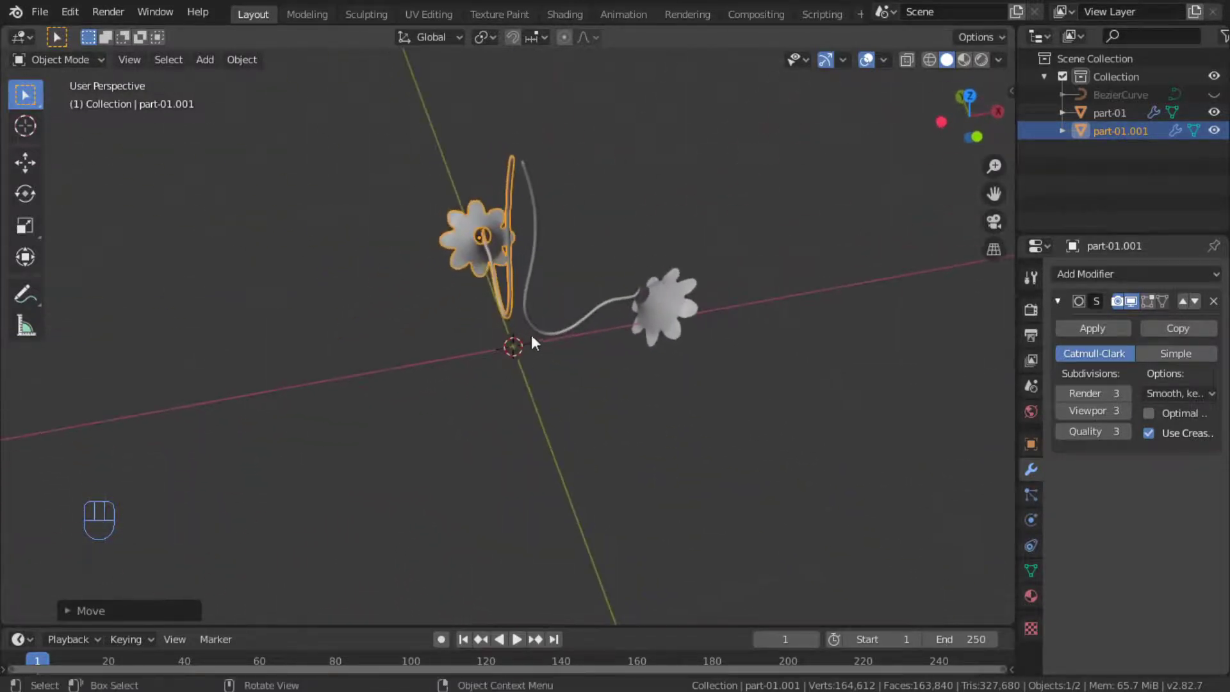
click(1138, 275)
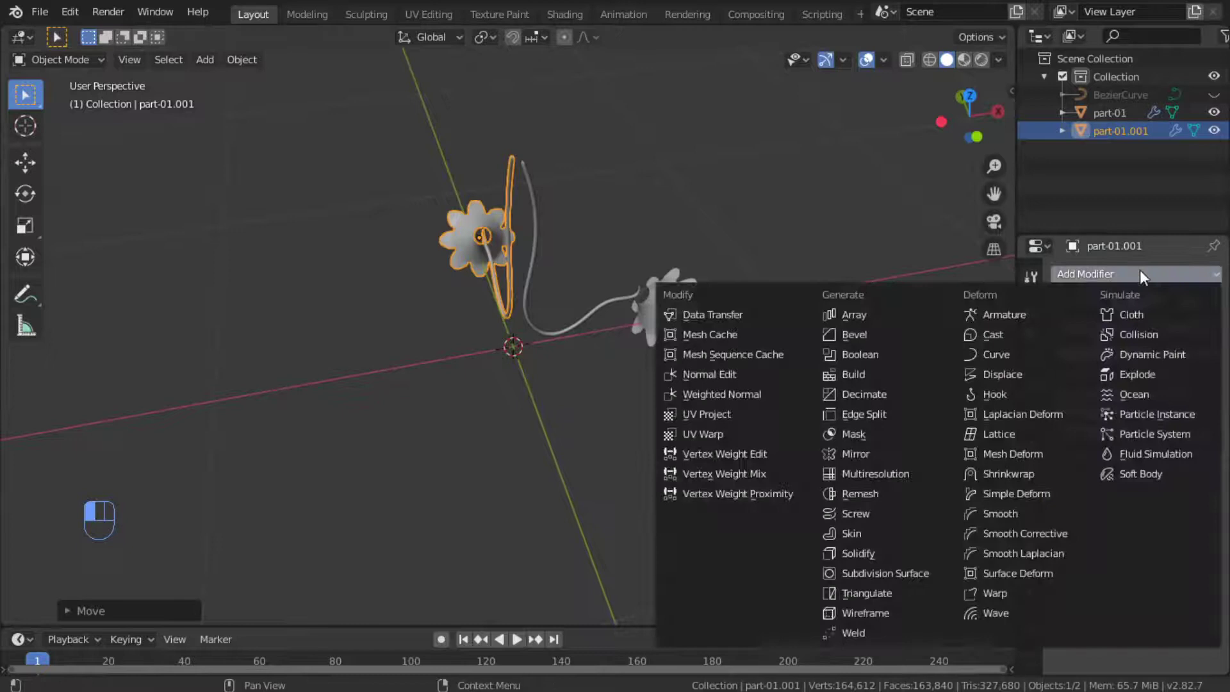
click(912, 452)
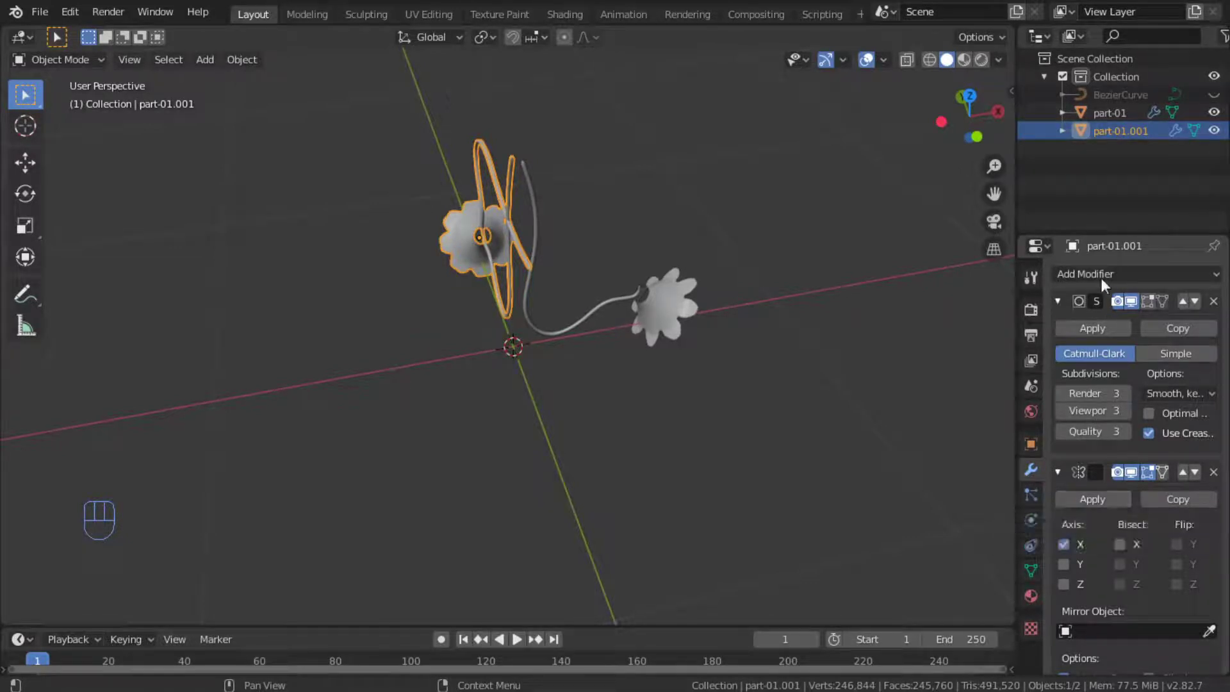
click(1061, 300)
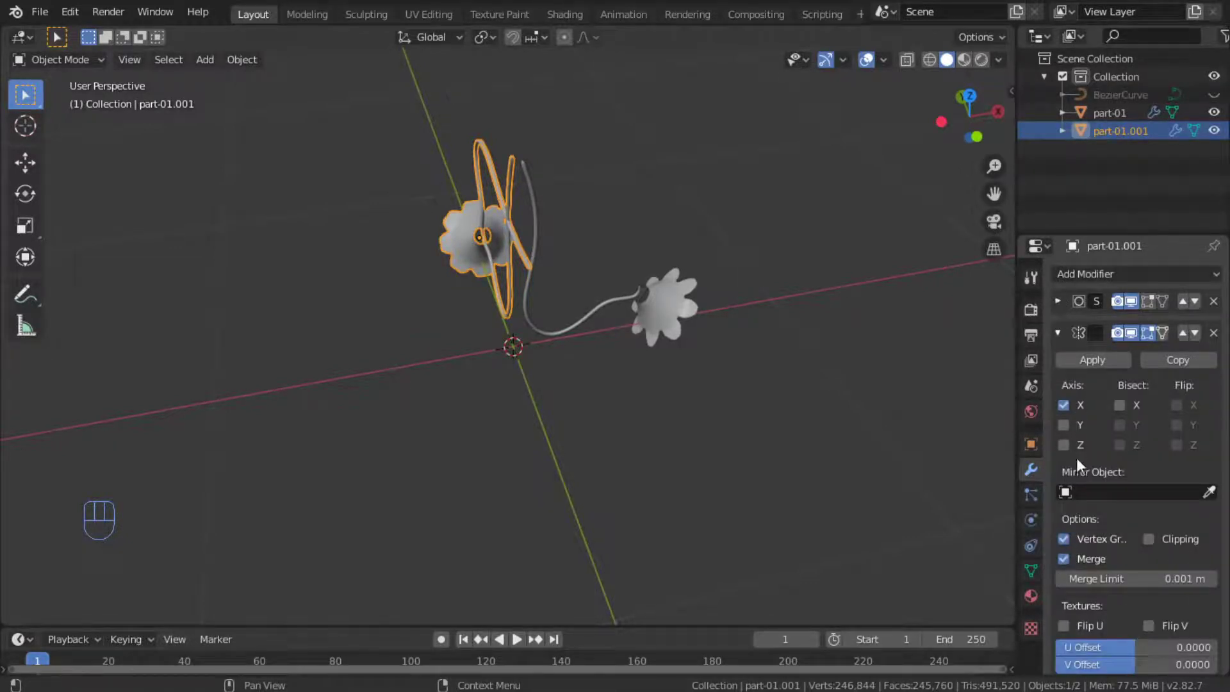
click(1064, 424)
click(1065, 405)
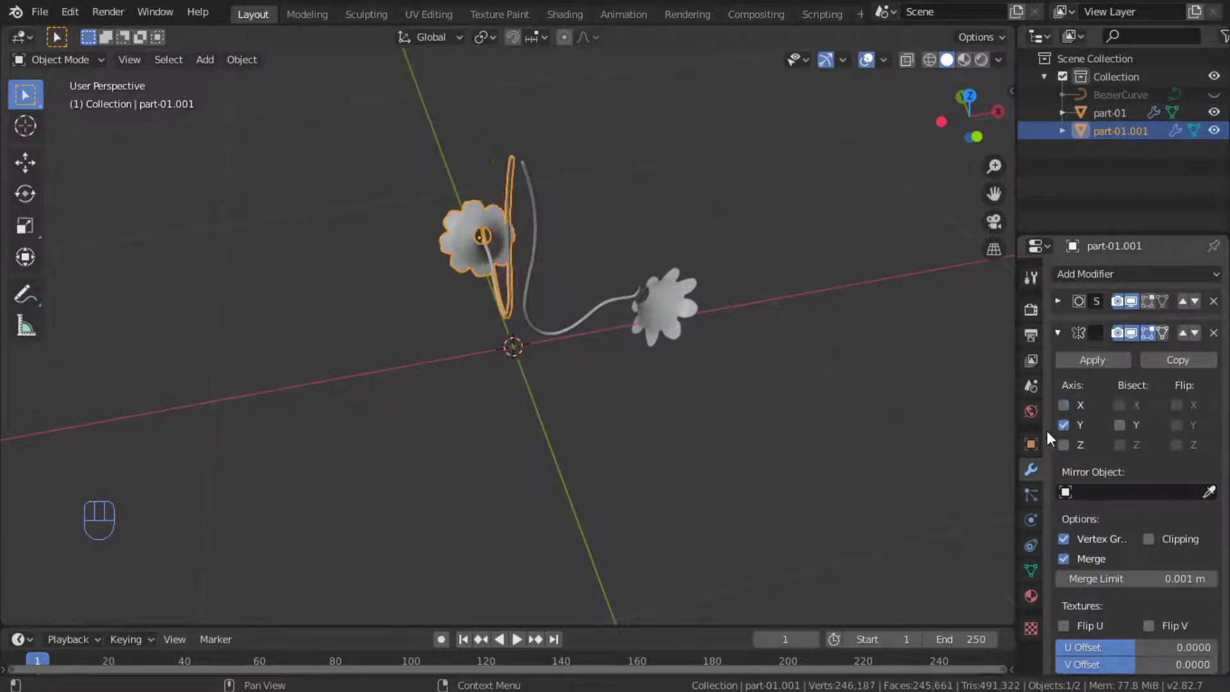
Add a plain axes empty at the world origin as a centre reference.
alt+middle_drag(513, 393, 649, 356)
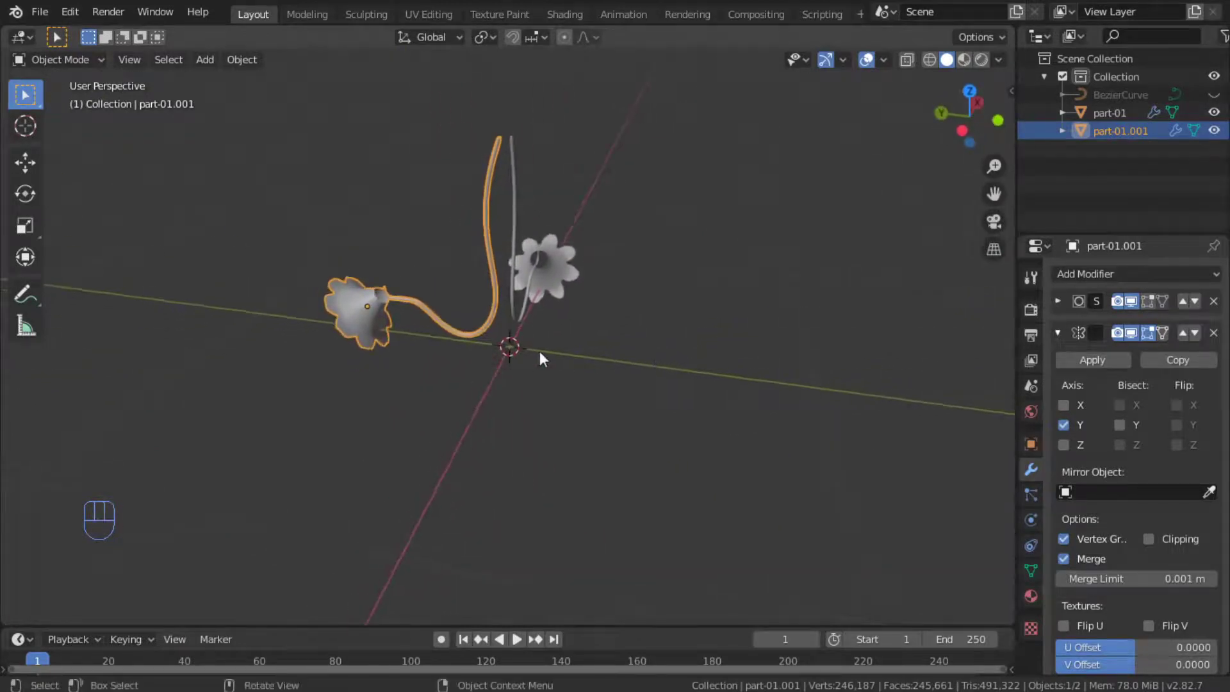
key(shift+a)
mouse_move(524, 522)
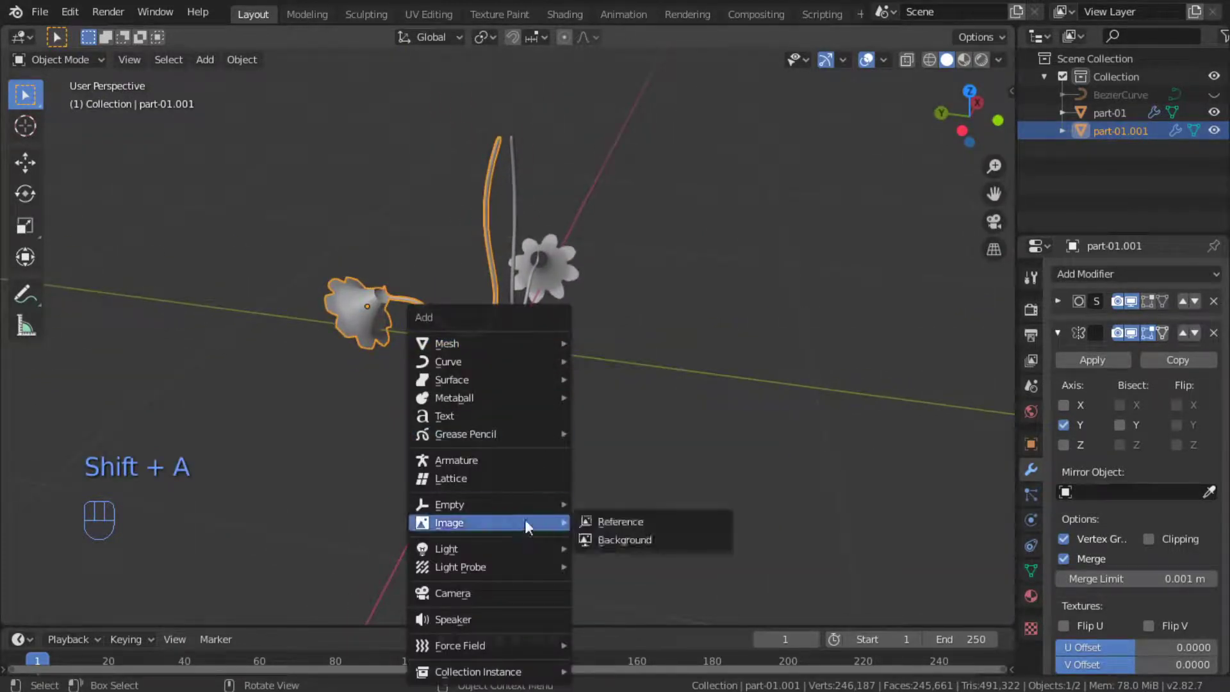
click(624, 501)
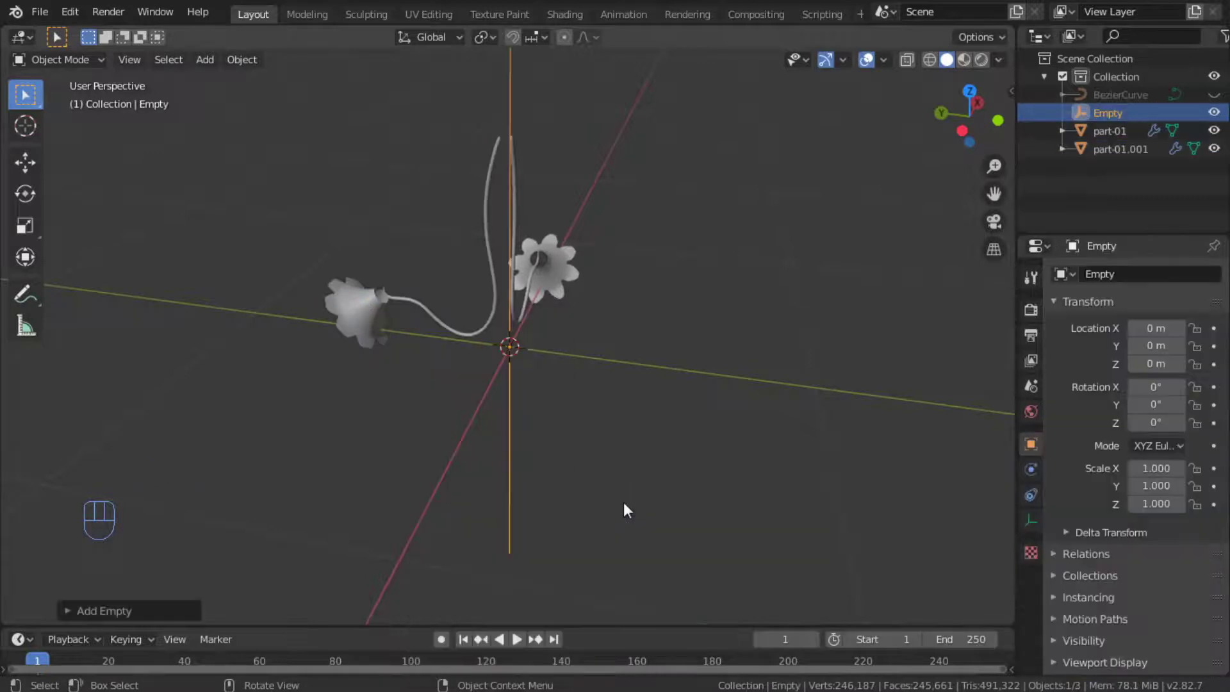
Reselect the duplicated arm part-01.001 and set Empty as the mirror object of its Mirror modifier.
click(429, 312)
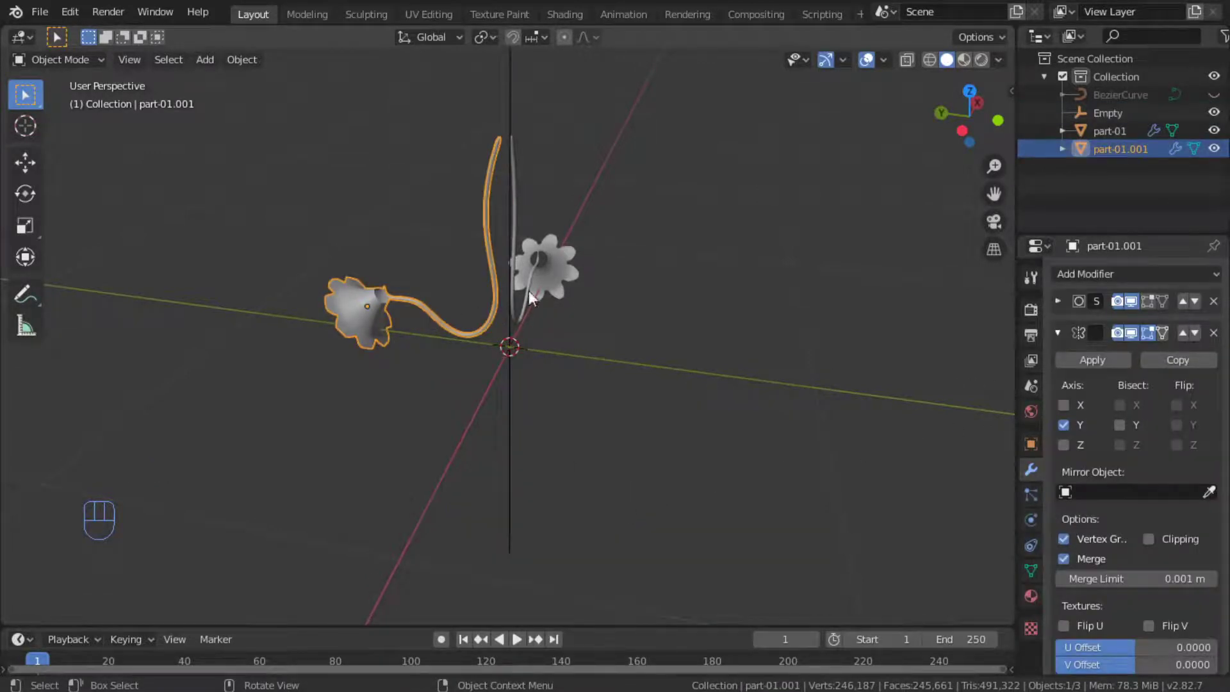
click(528, 290)
click(419, 302)
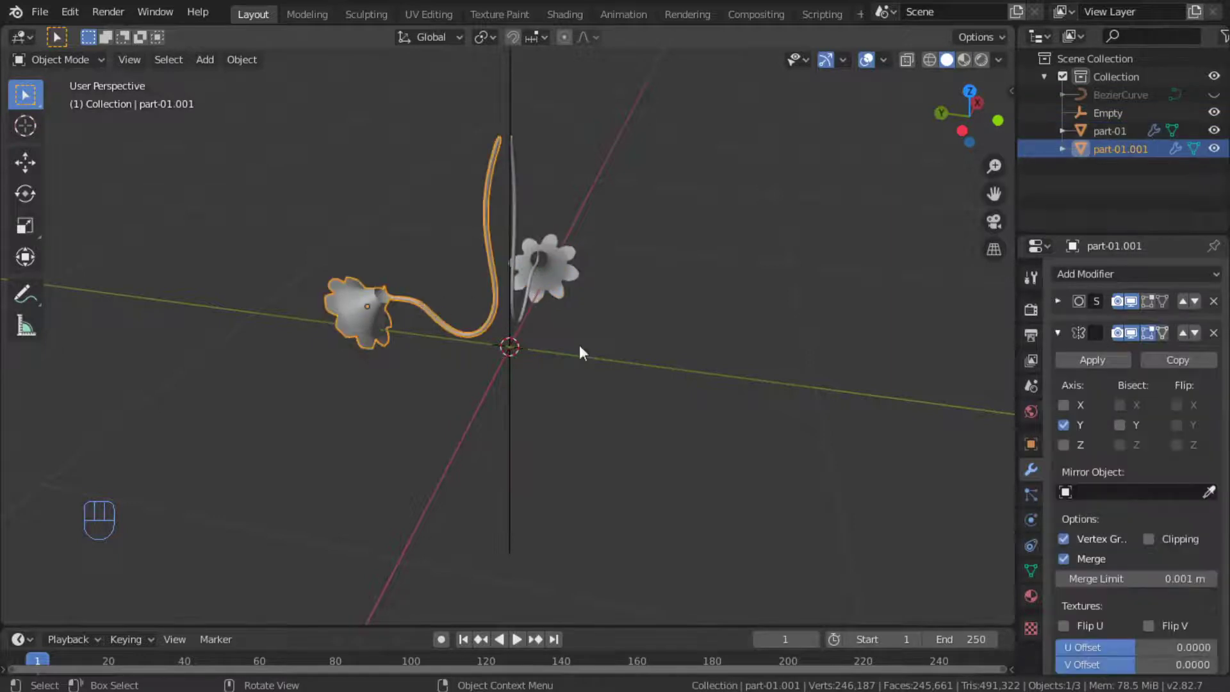
click(1140, 491)
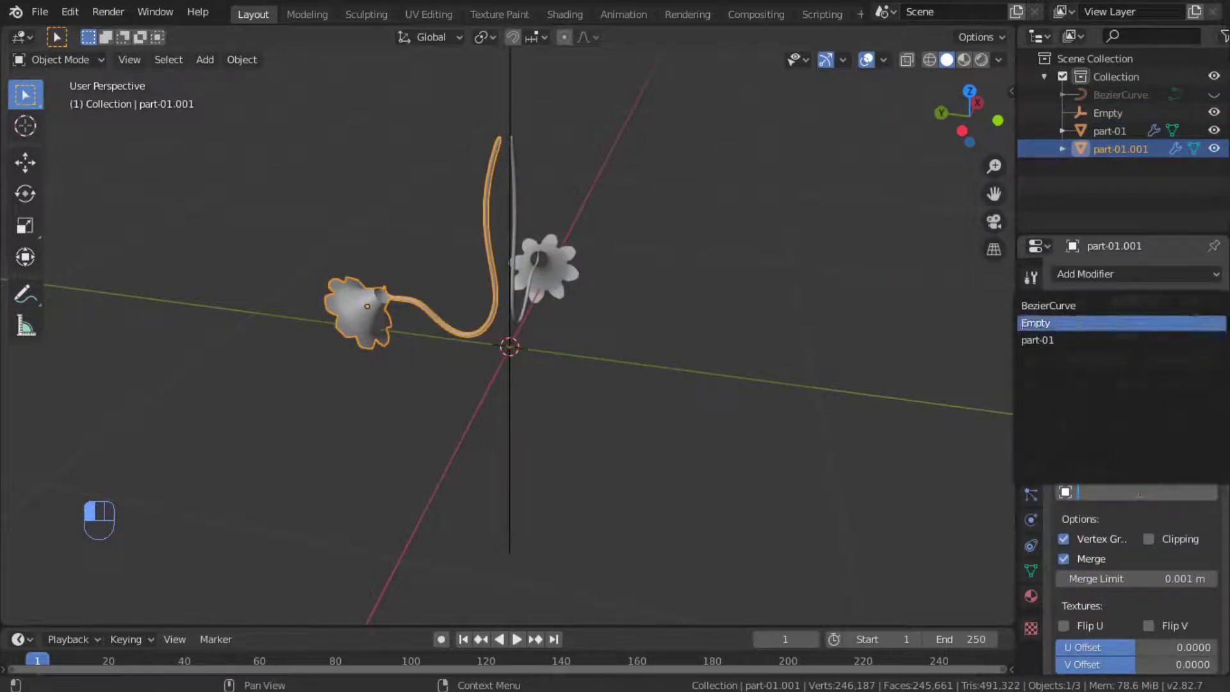
click(1078, 321)
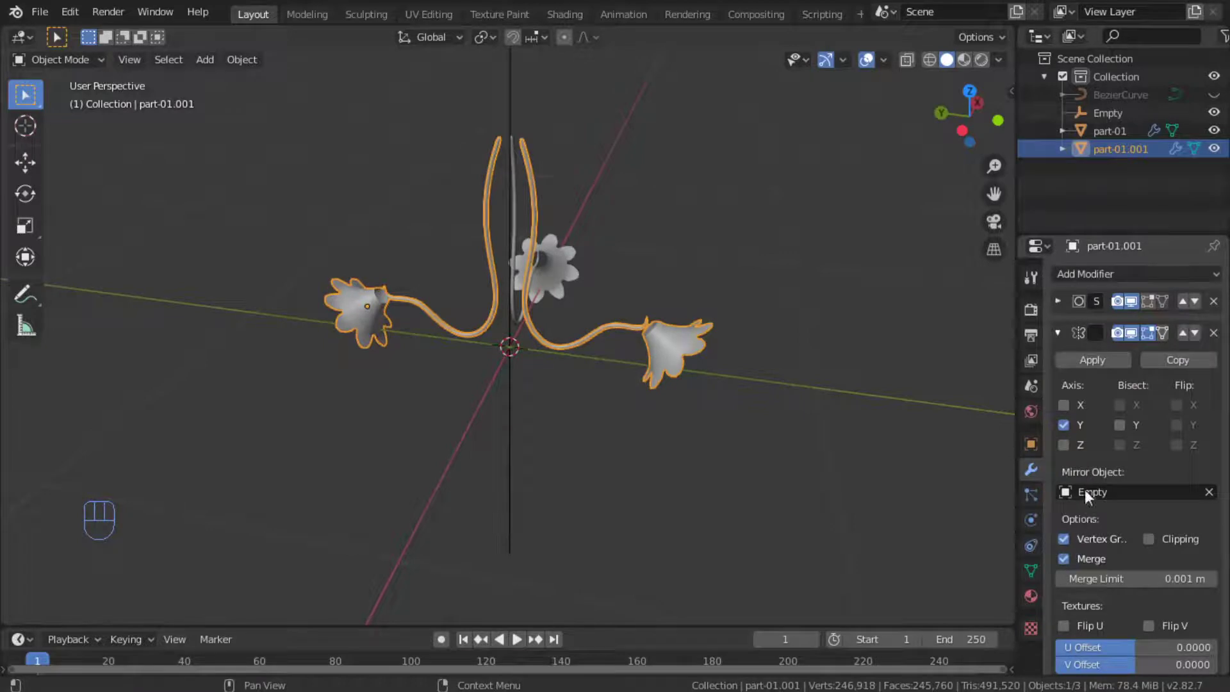
key(alt)
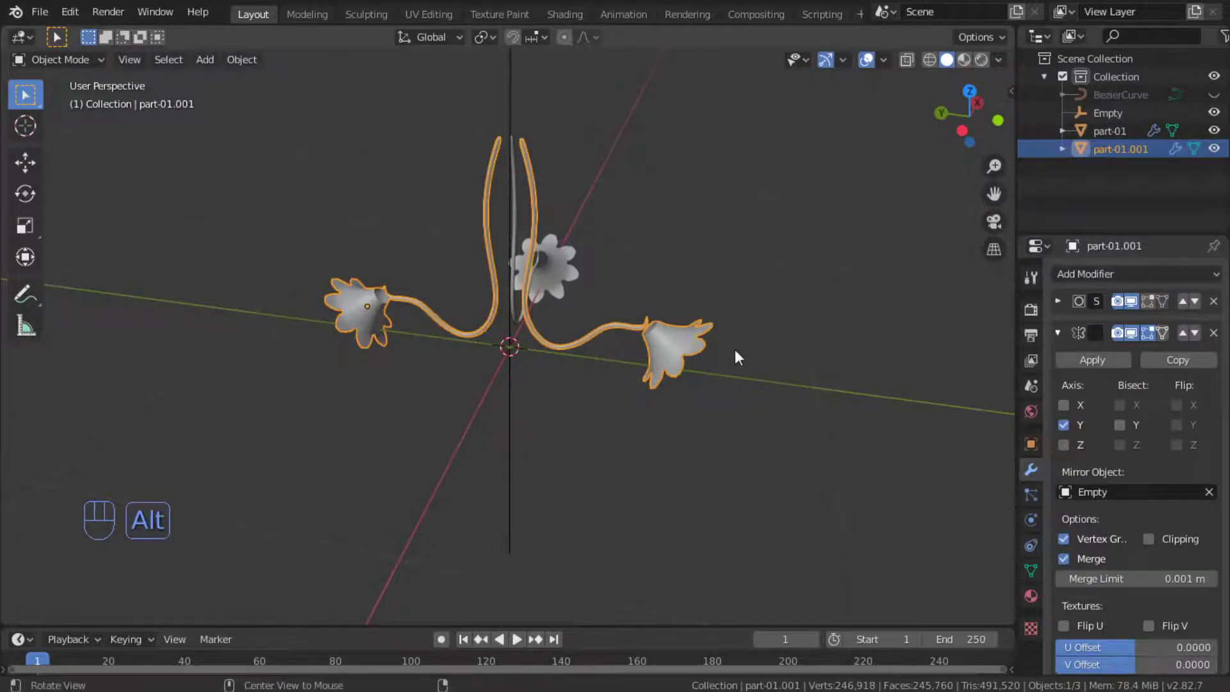
Add a Mirror modifier on the X axis to the original arm part-01, using Empty as the mirror object.
alt+drag(736, 348, 616, 375)
click(628, 286)
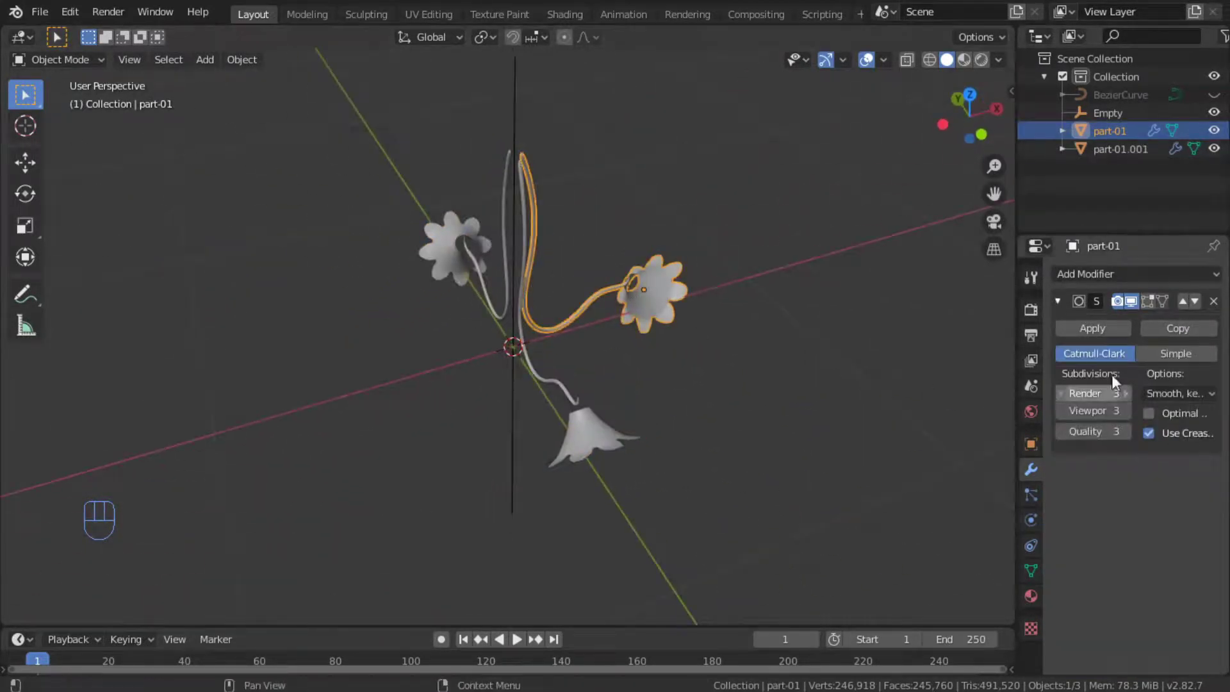
click(1089, 276)
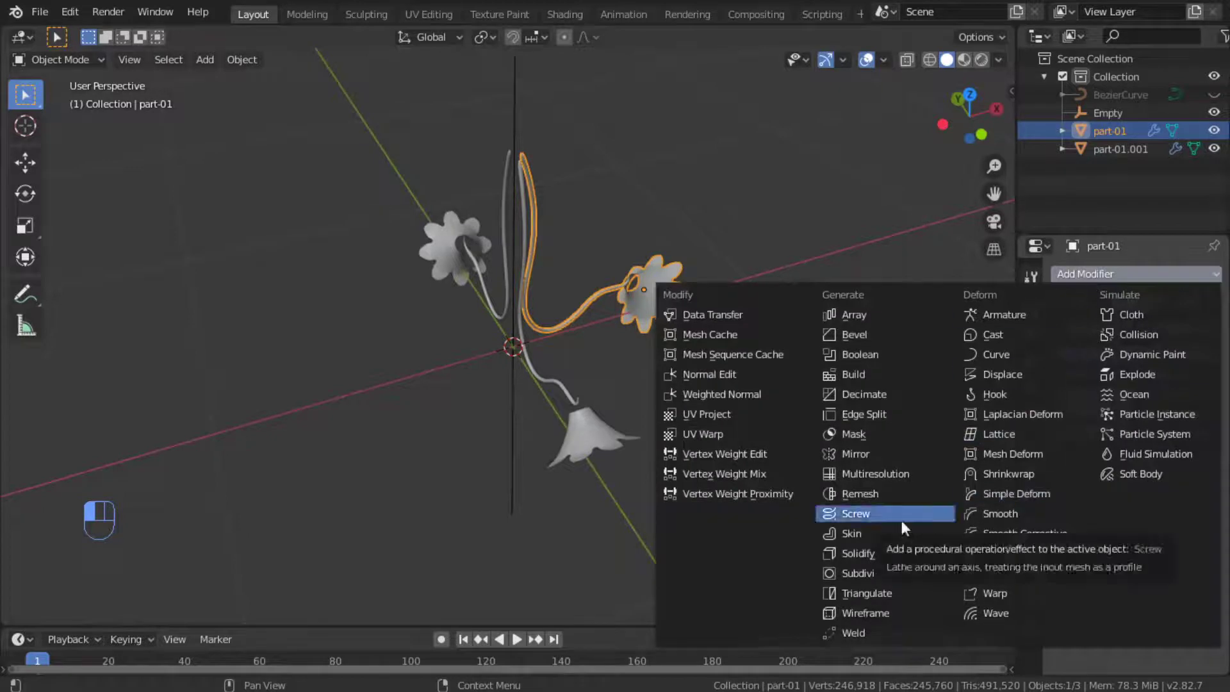
click(896, 449)
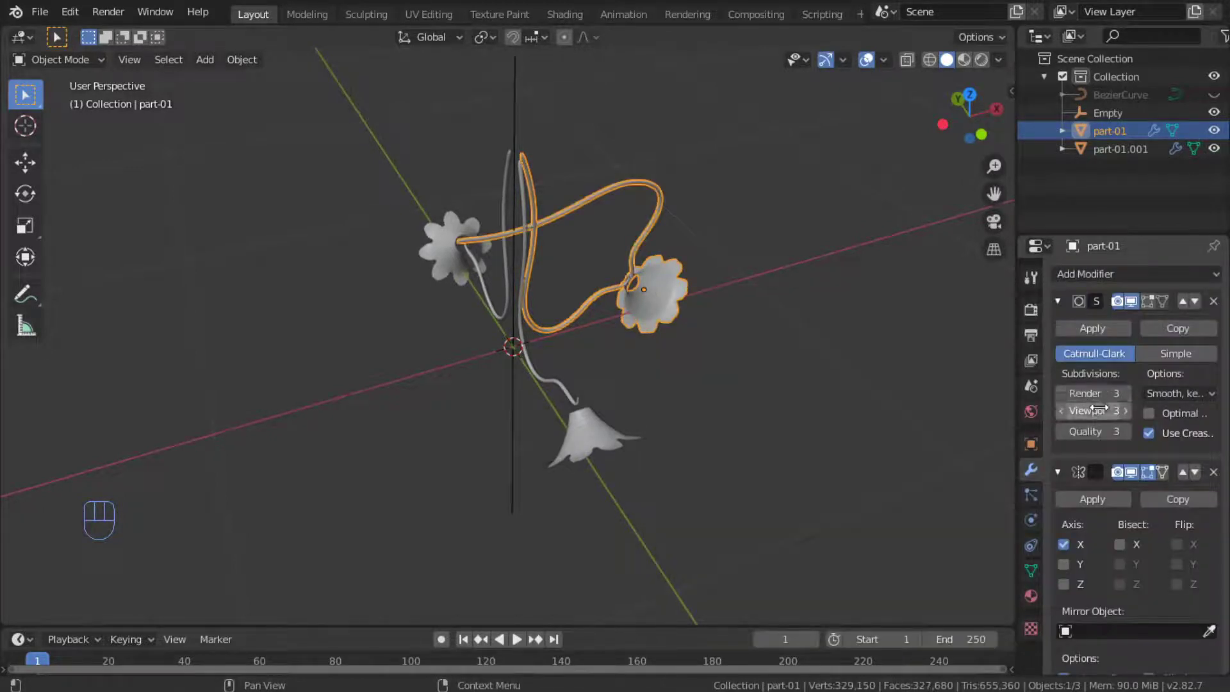
click(1057, 301)
click(1101, 491)
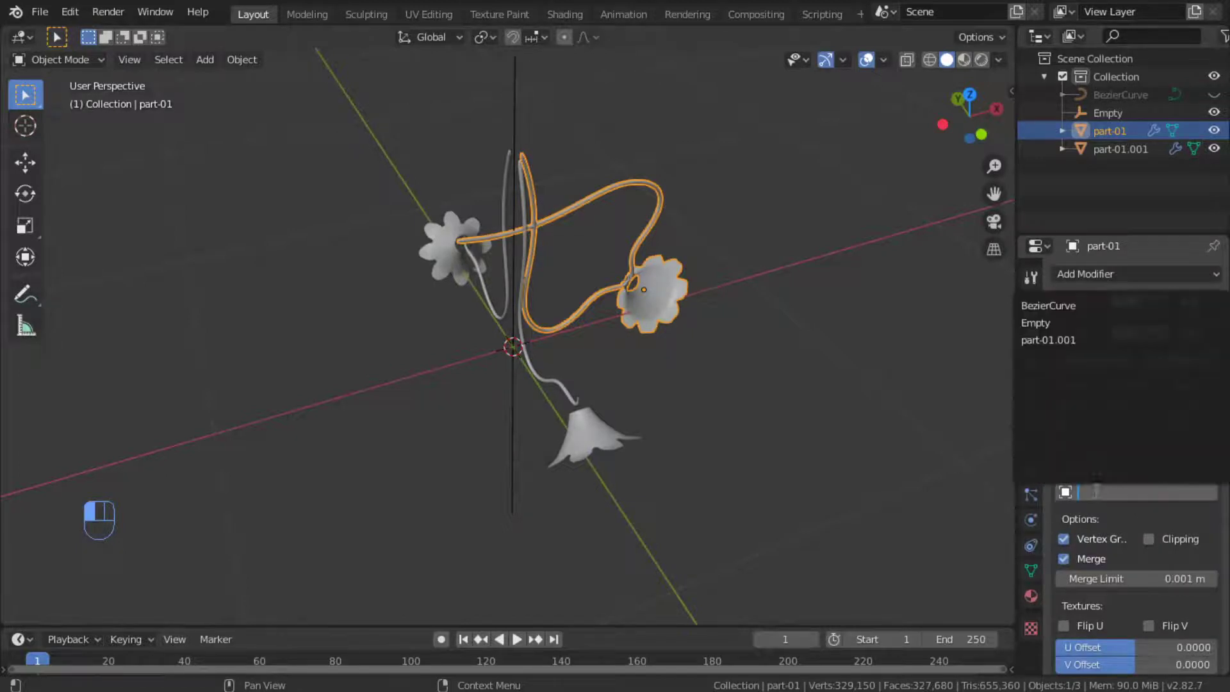
click(1070, 327)
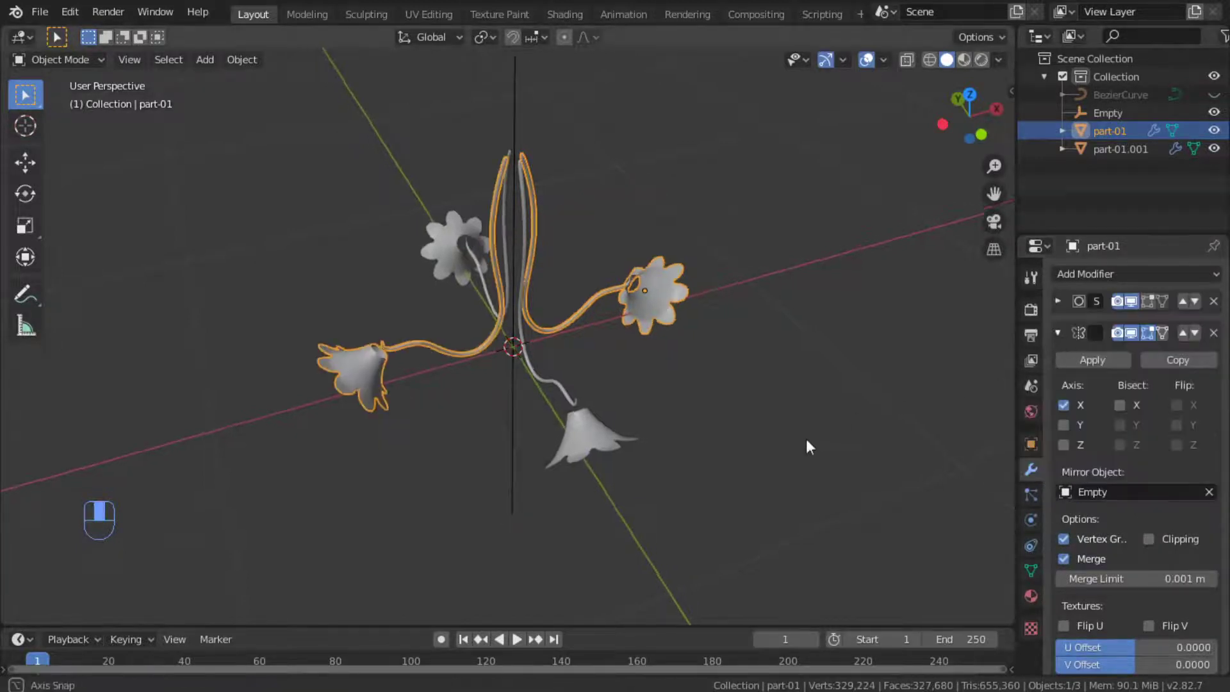
Add a mesh circle at the origin and scale it down to a small ring around the base of the four stems.
alt+middle_drag(806, 440, 683, 399)
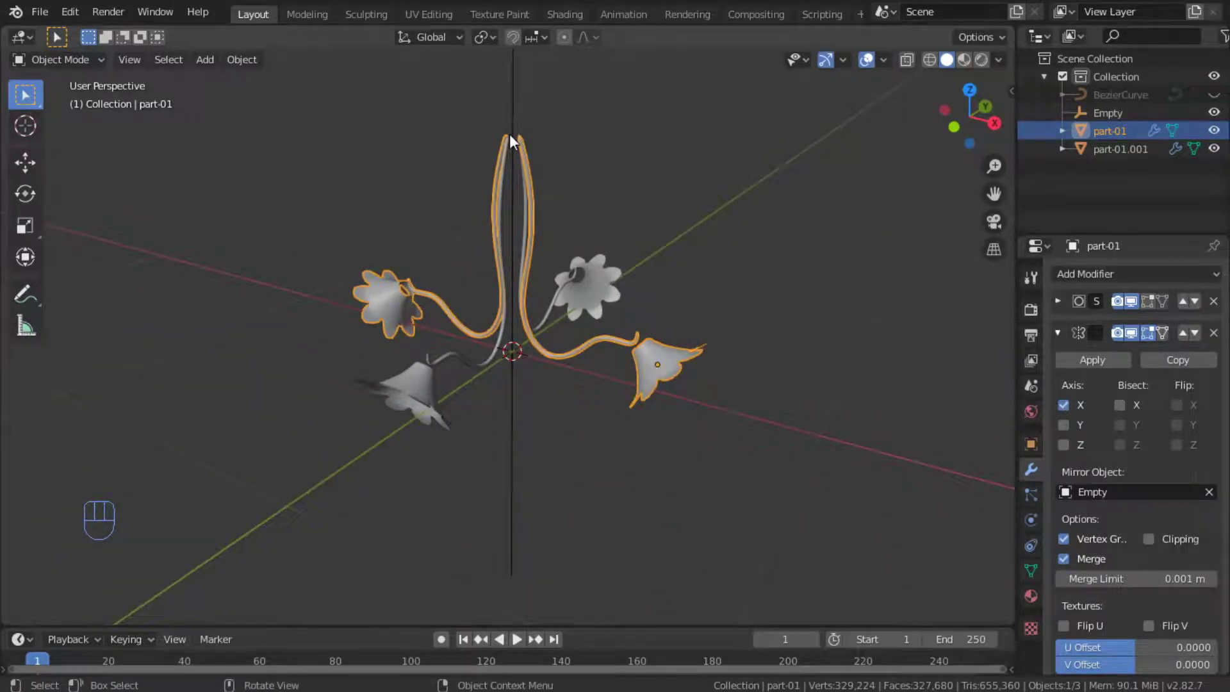
key(shift+a)
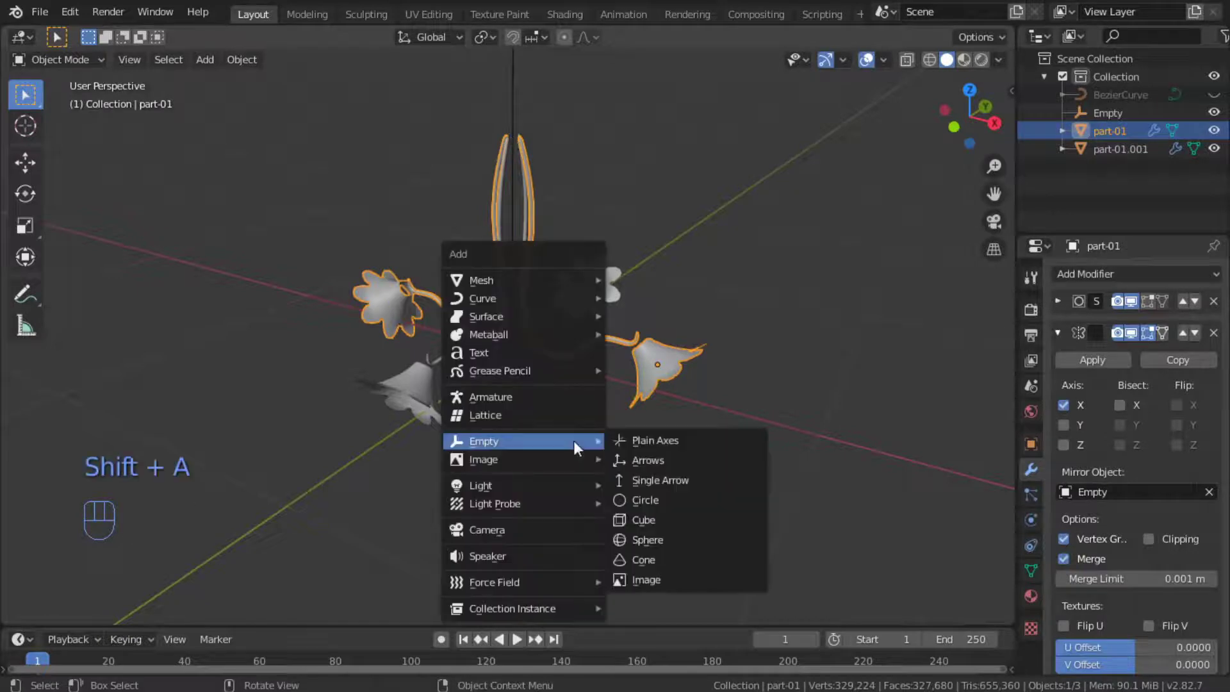
mouse_move(602, 277)
click(660, 316)
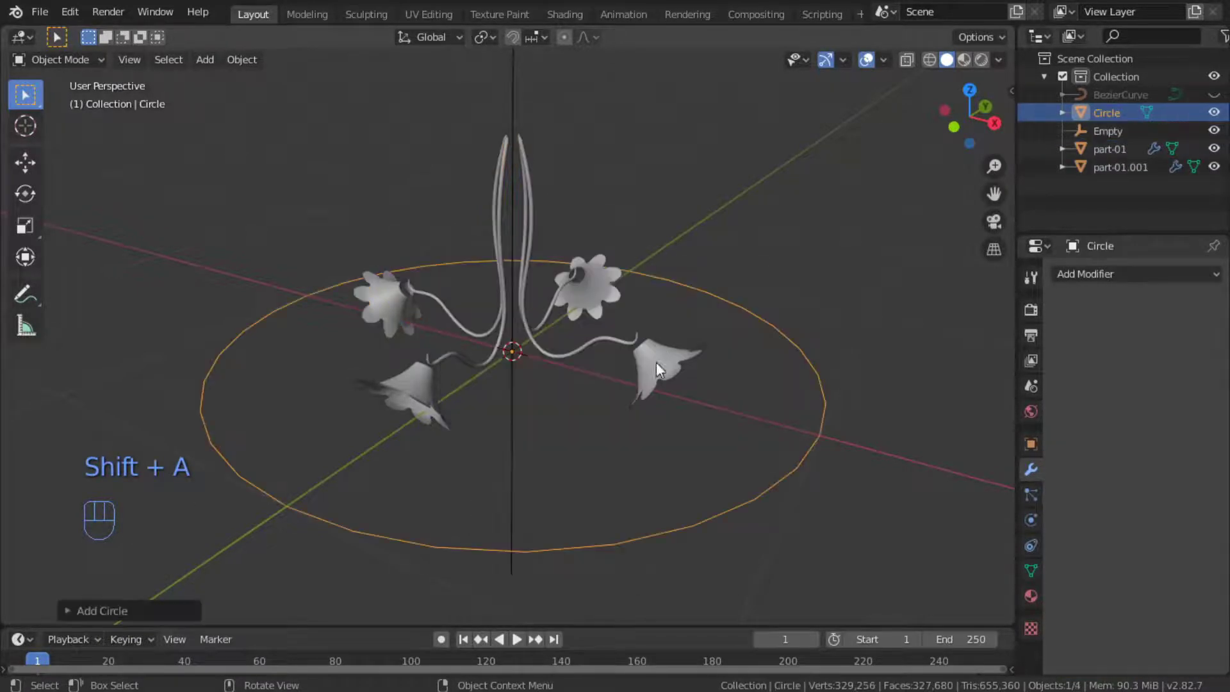
key(s)
click(521, 395)
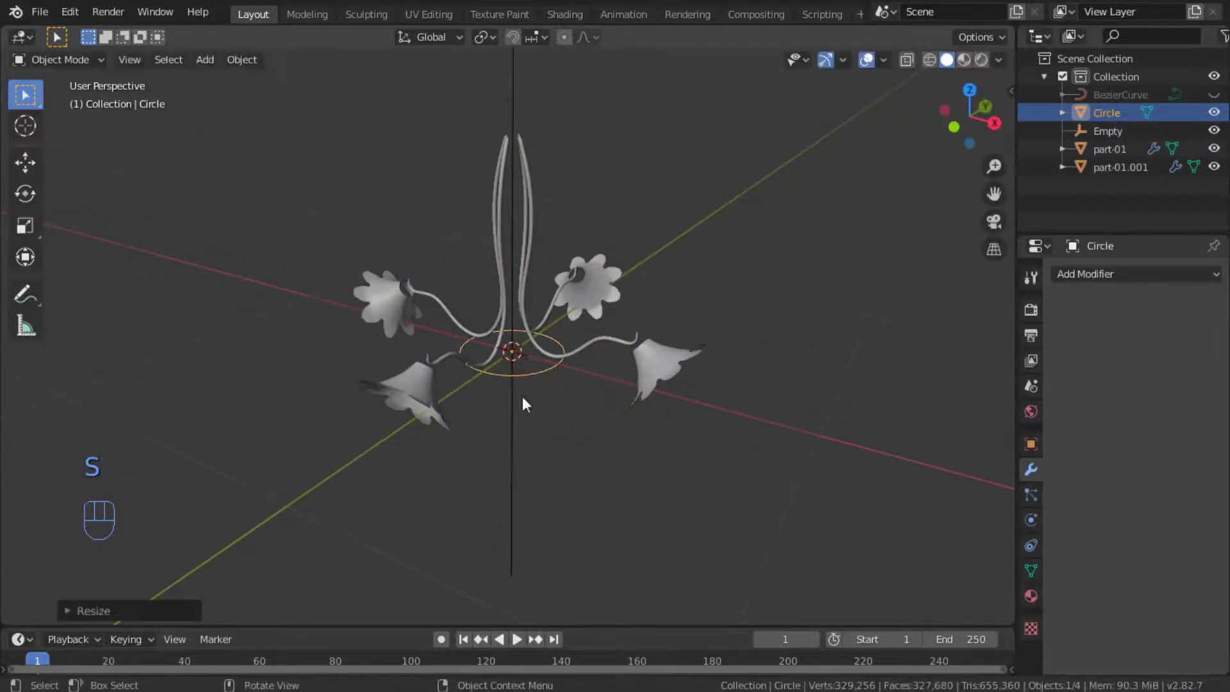
Raise the circle about 0.73 m along Z to the upper ends of the four stems and scale it down slightly.
key(g)
key(z)
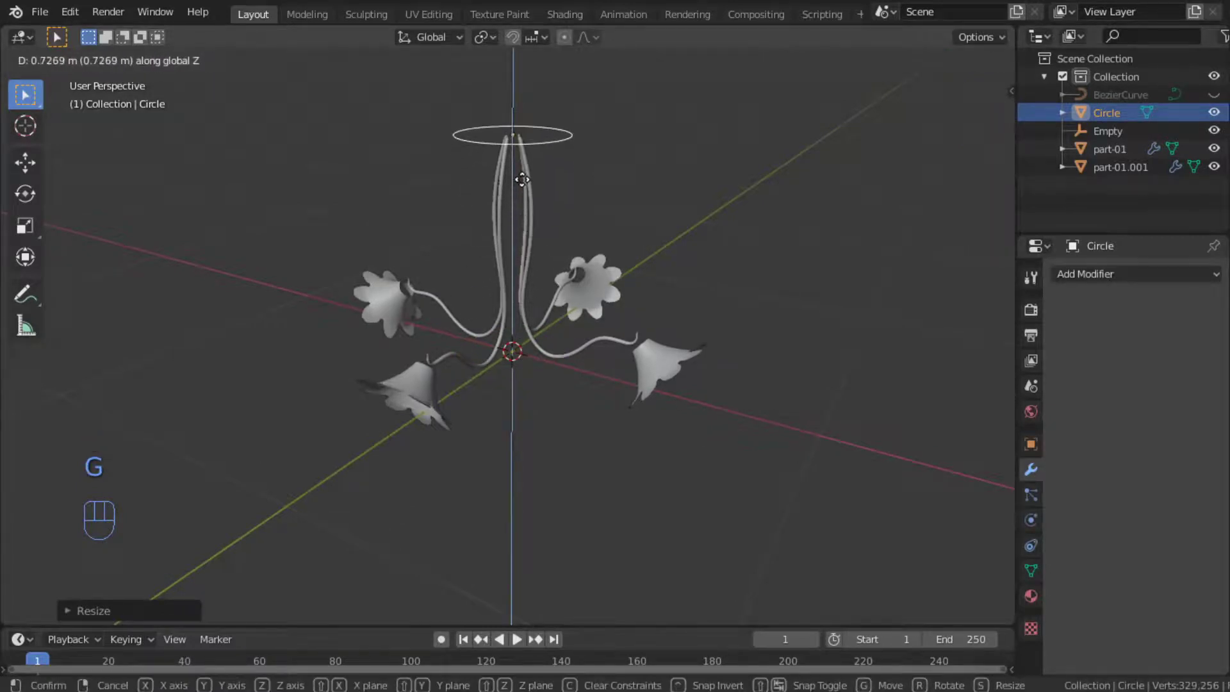
click(522, 179)
key(s)
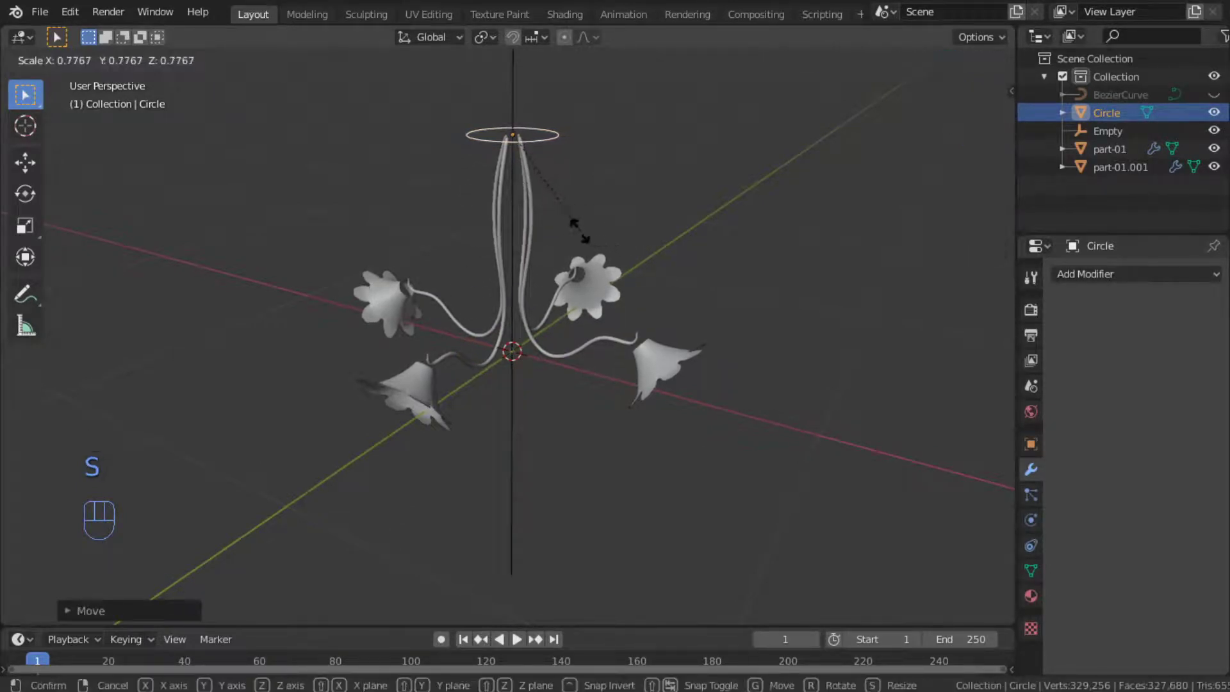
click(562, 259)
alt+drag(563, 253, 562, 227)
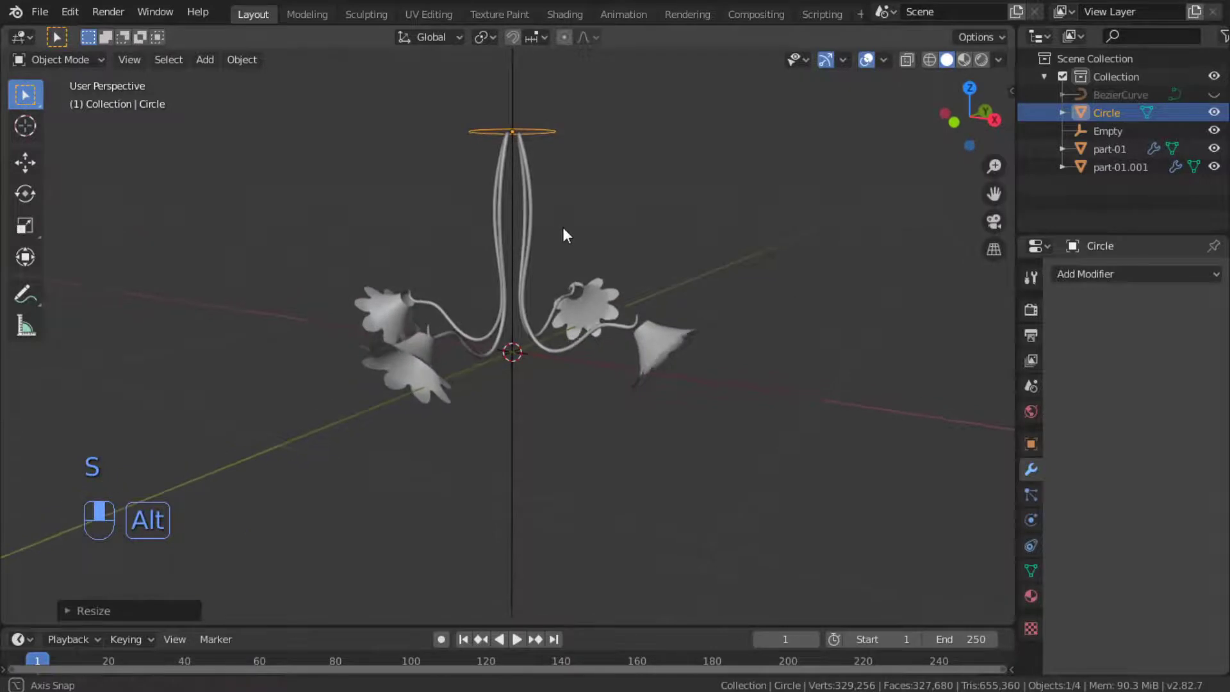
key(g)
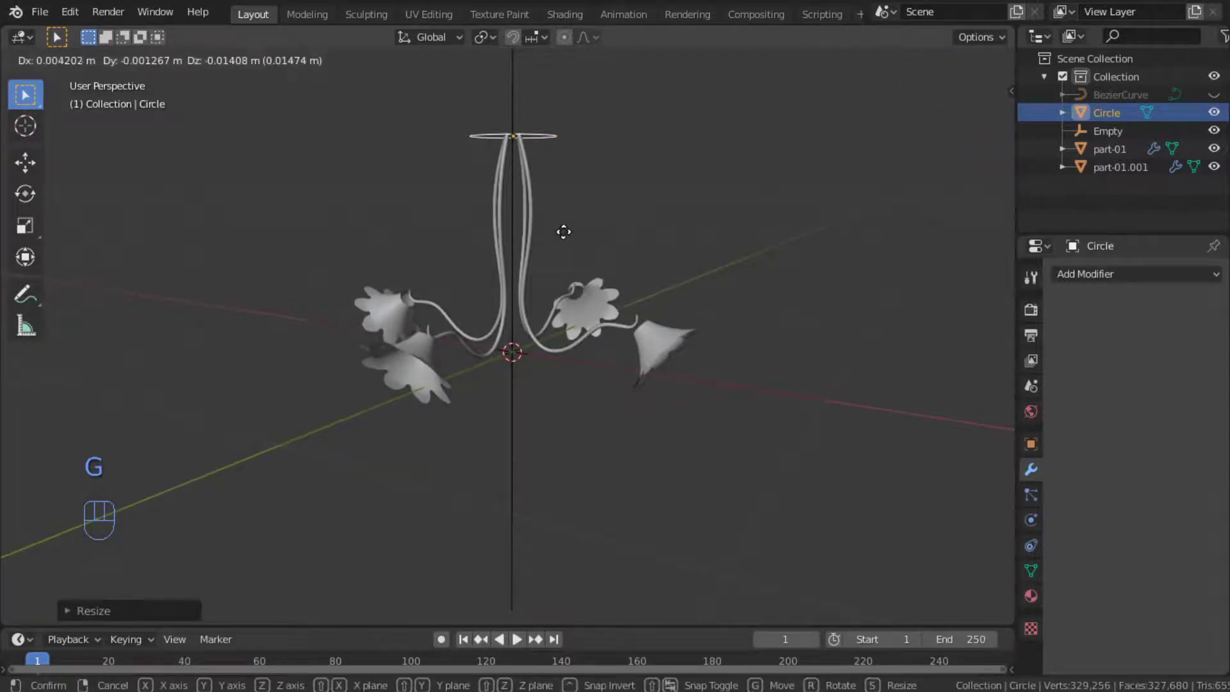
key(z)
click(564, 232)
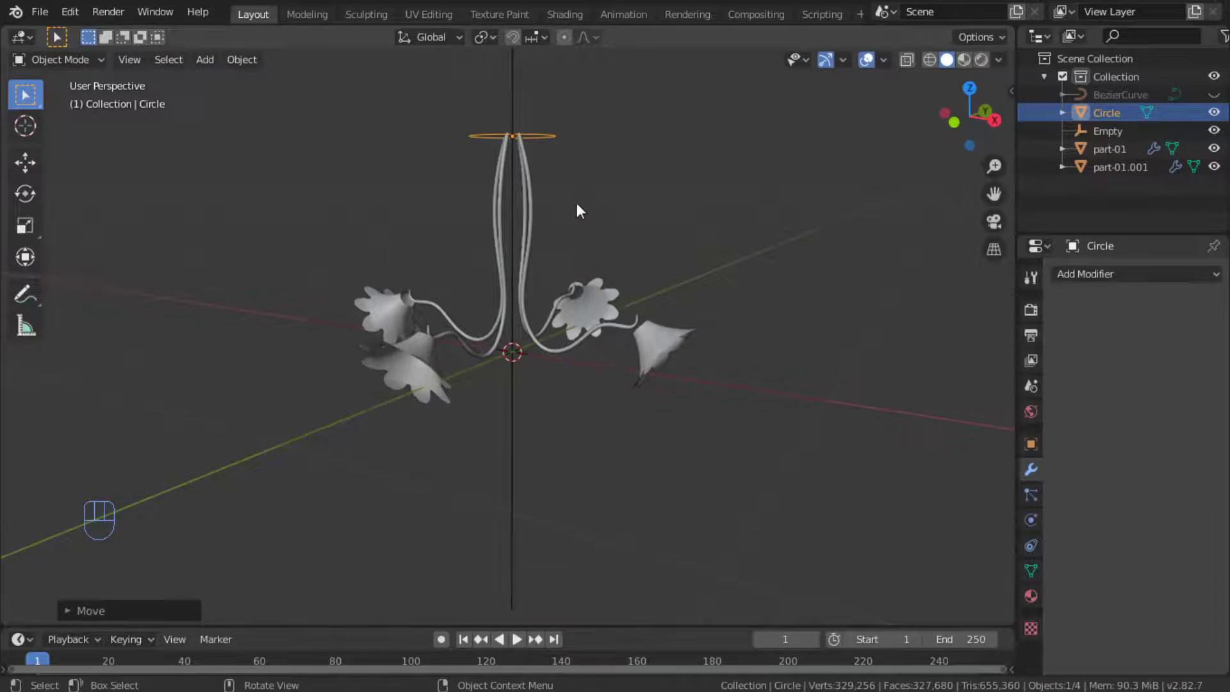
Extrude the circle about 0.03 m upward along Z and widen the whole band slightly, keeping its Z height locked.
key(Tab)
key(e)
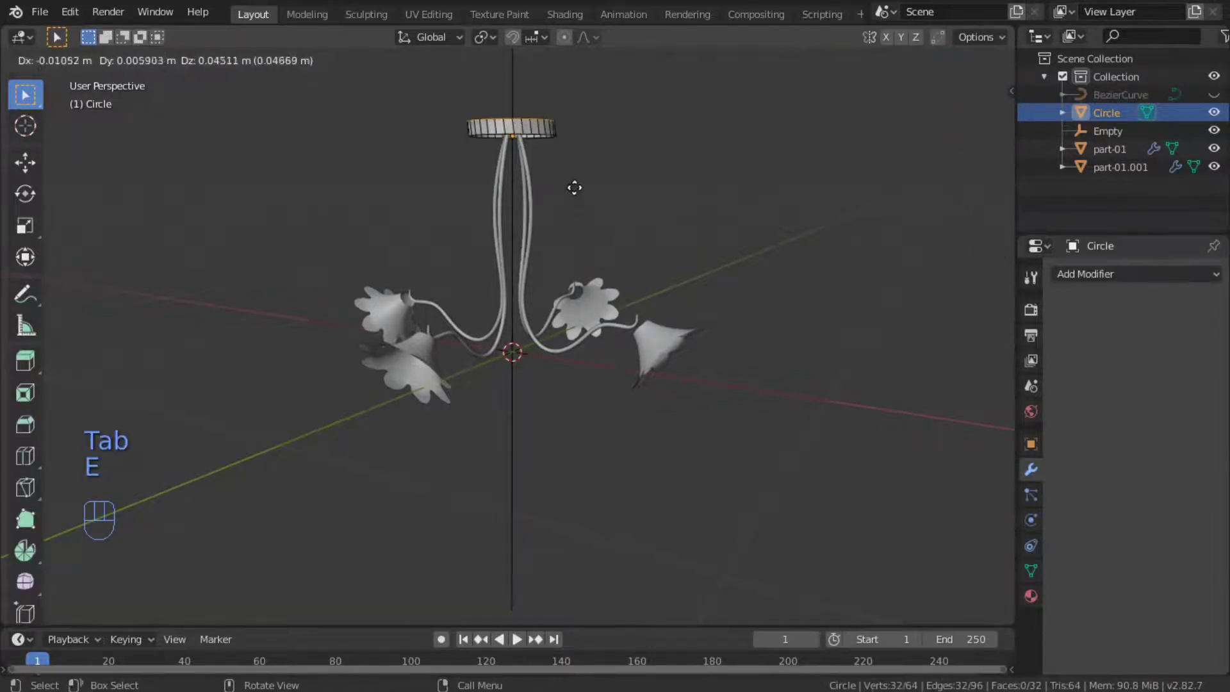
key(z)
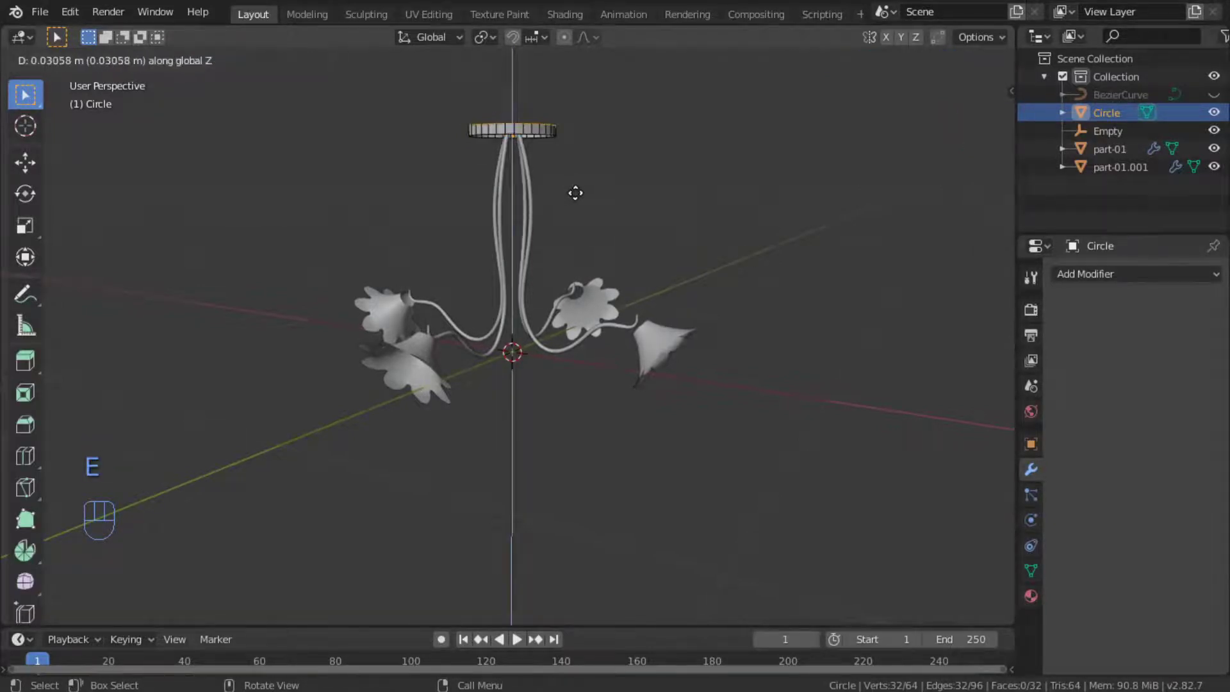
click(576, 191)
key(a)
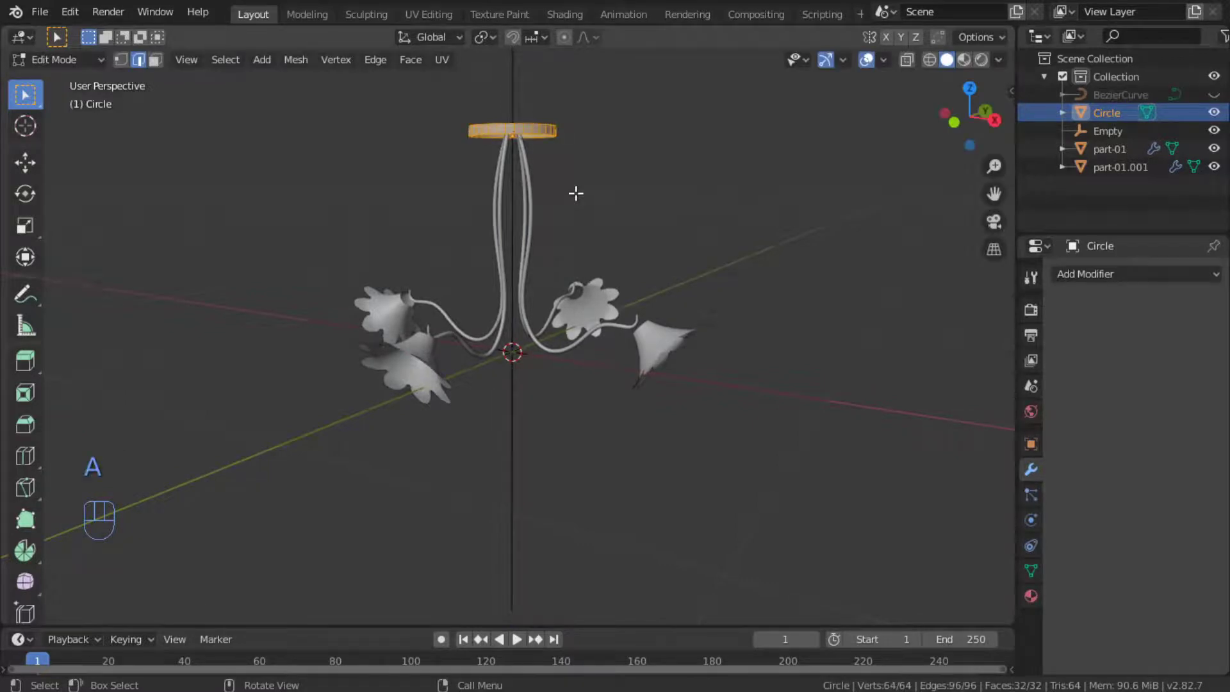
key(s)
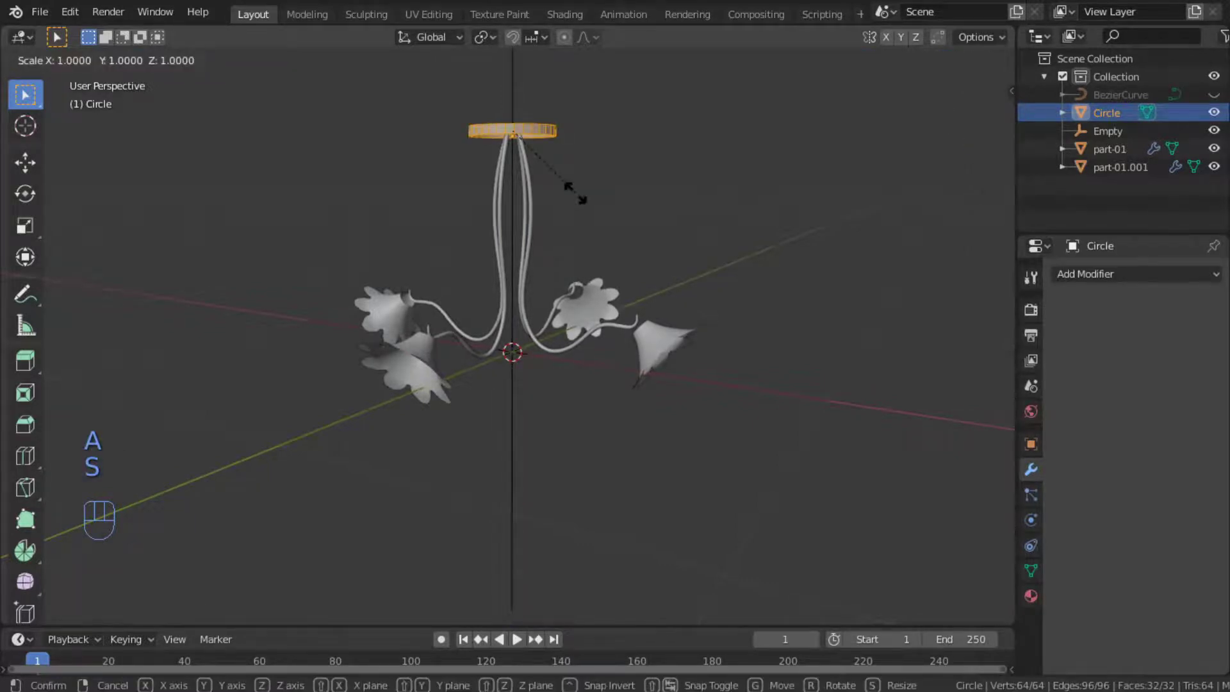
key(shift+z)
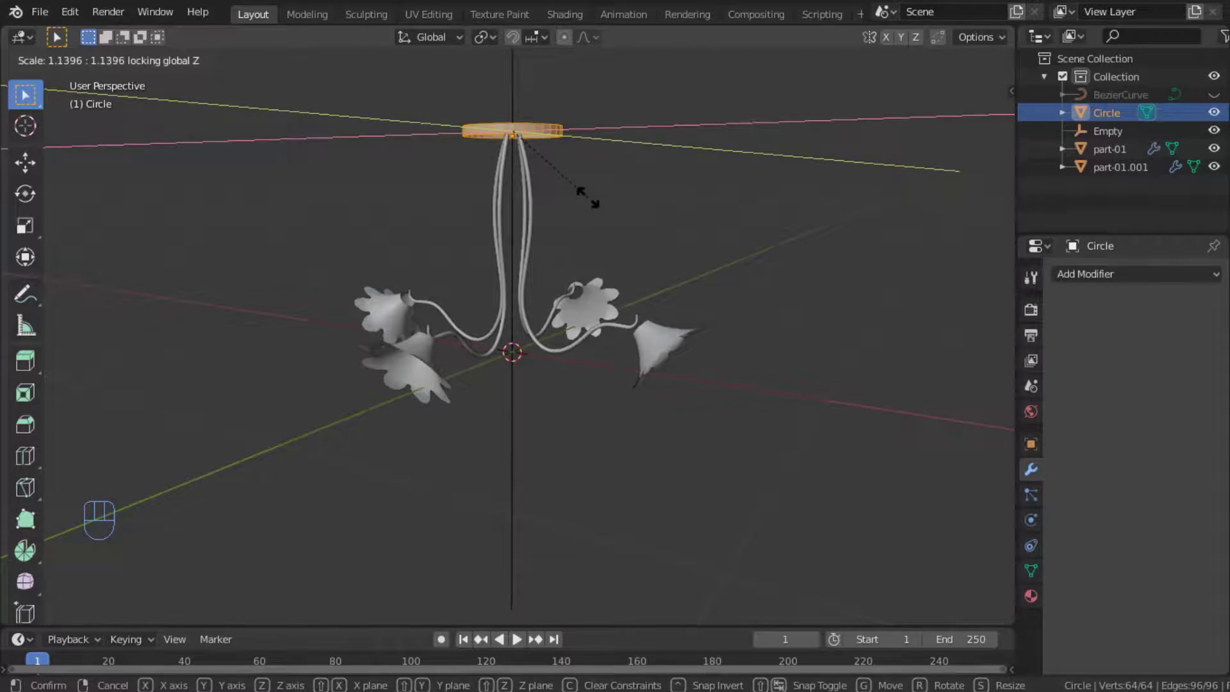
click(578, 196)
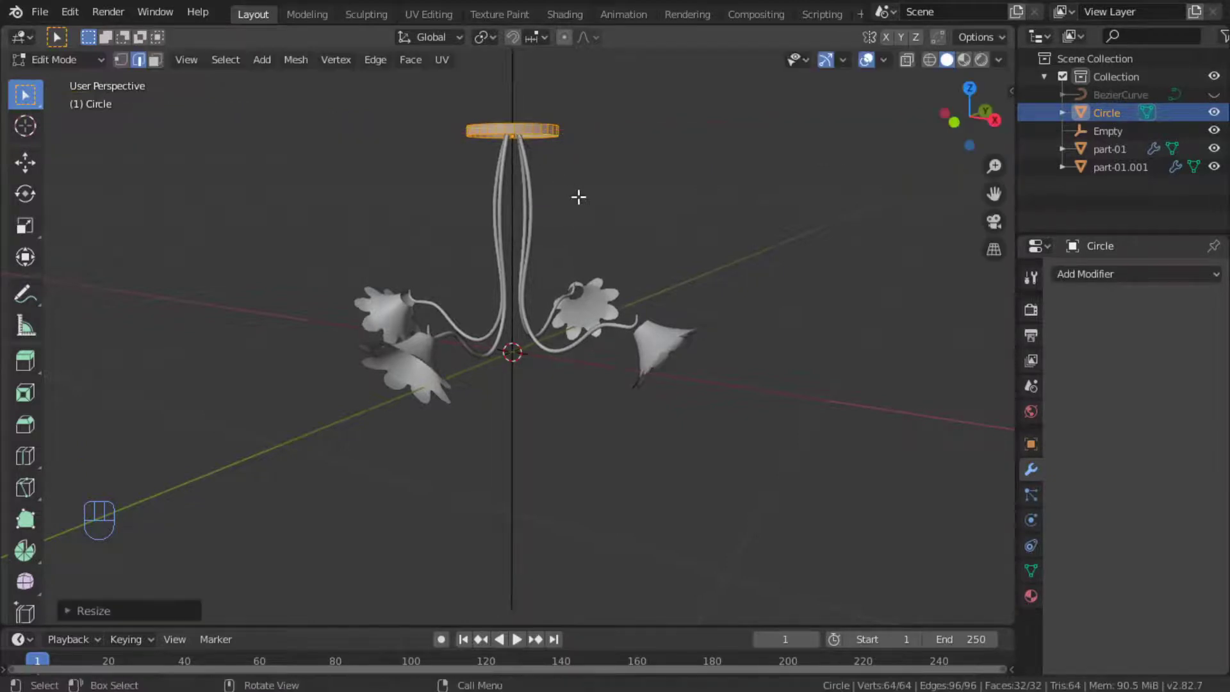
Fill the lower edge loop of the band with a face to form a closed base, and select the upper edge loop.
key(Tab)
key(Tab)
alt+click(545, 134)
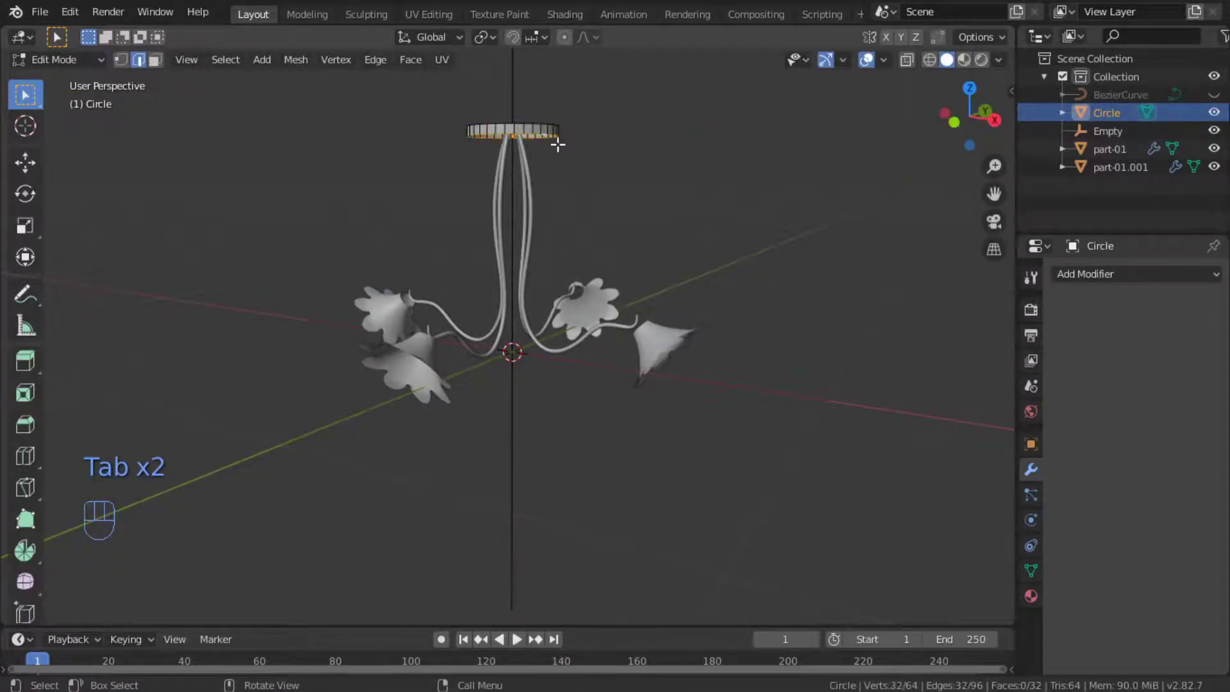
key(f)
alt+drag(586, 156, 475, 278)
click(548, 159)
alt+click(548, 160)
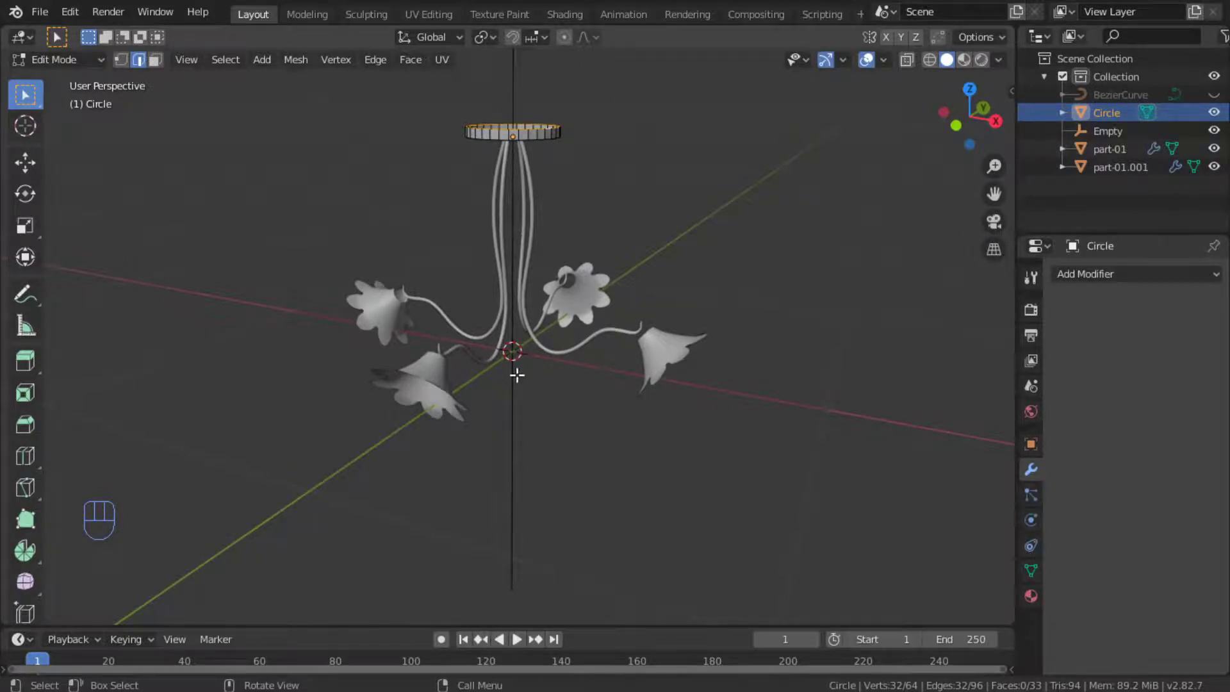
Add a second mesh circle at the origin and scale it down to a small ring around the stems.
key(Tab)
key(shift+a)
mouse_move(517, 376)
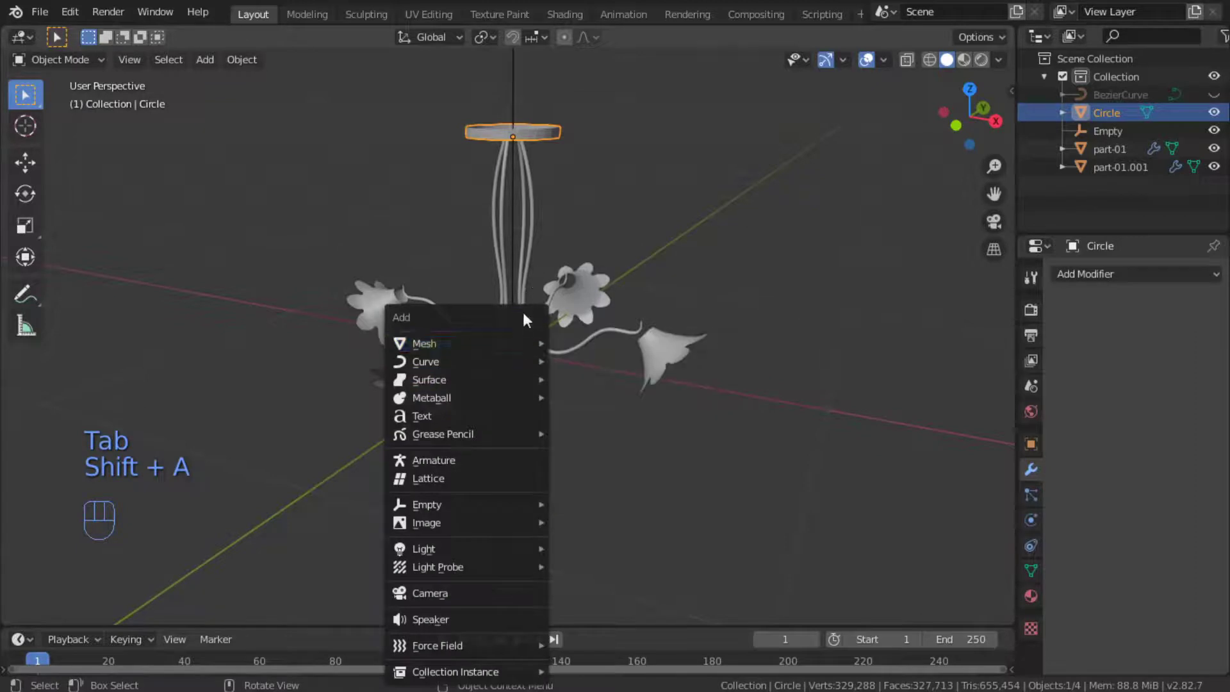
mouse_move(524, 345)
click(598, 379)
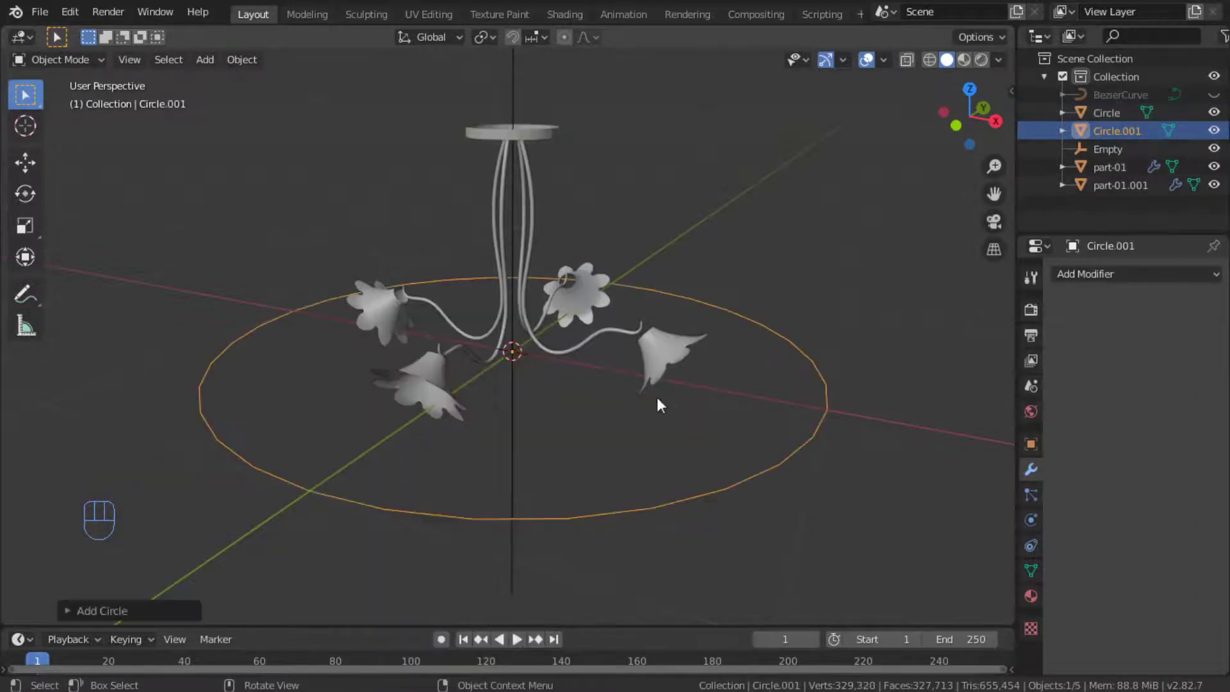
key(s)
click(542, 383)
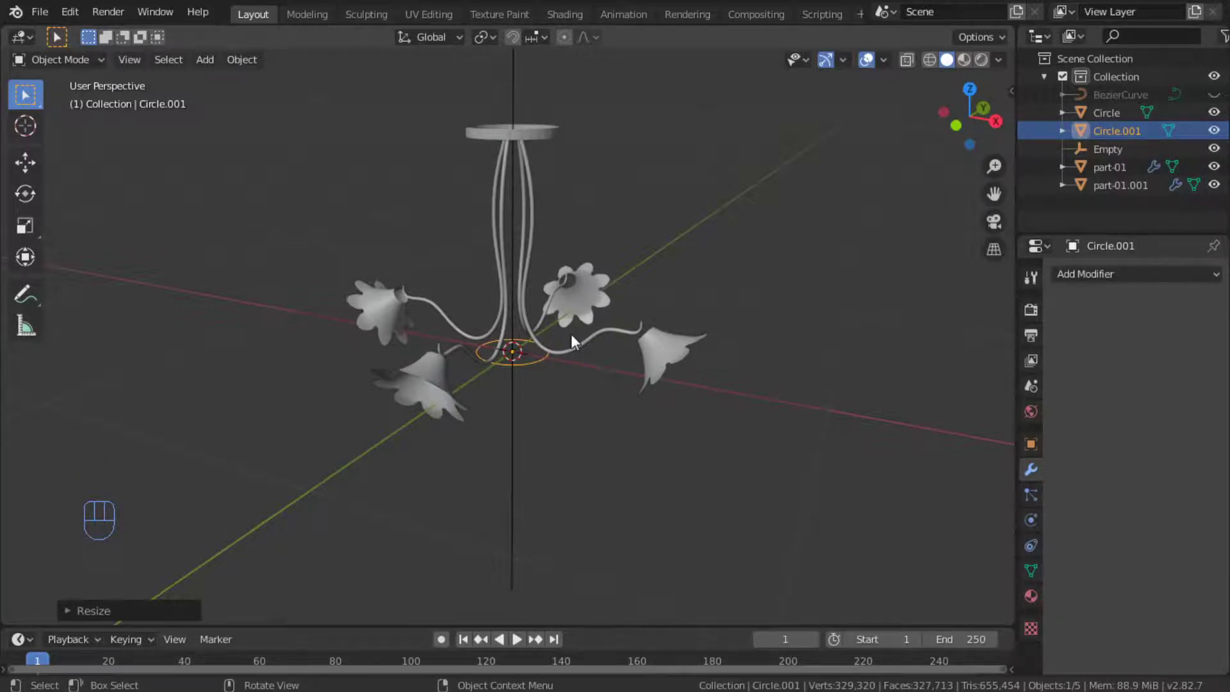
Raise the second circle about 0.47 m along Z to the stems' upper bulge and shrink it to the stem spread.
key(g)
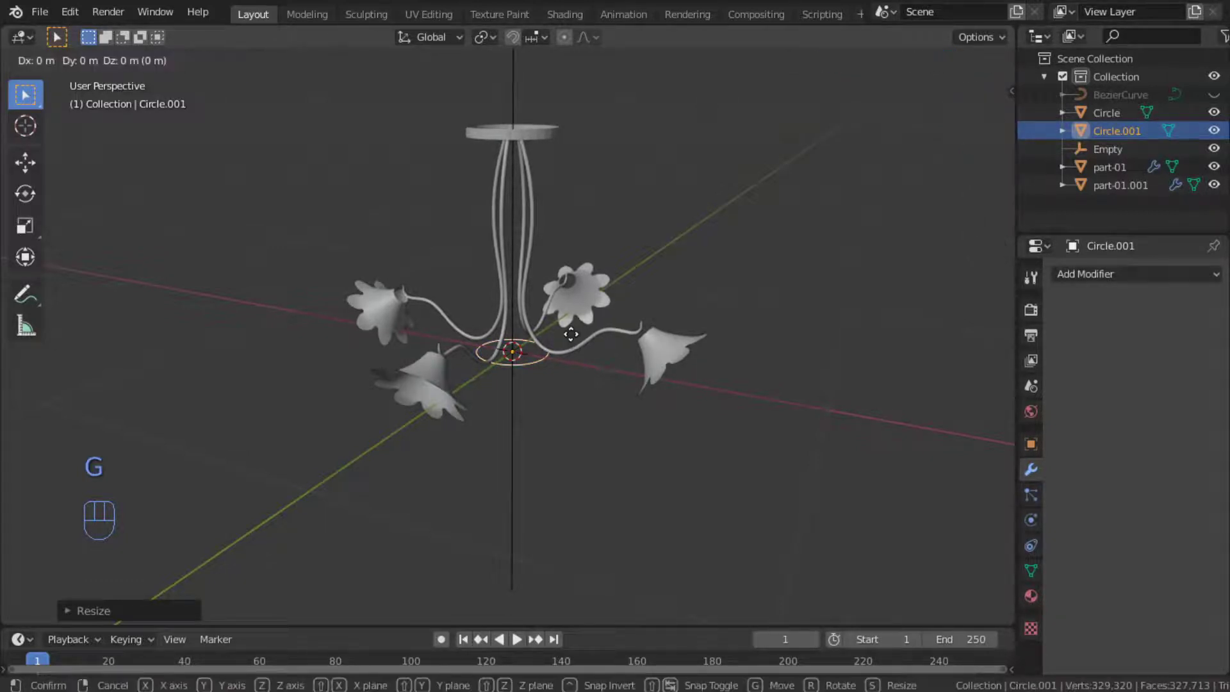
key(z)
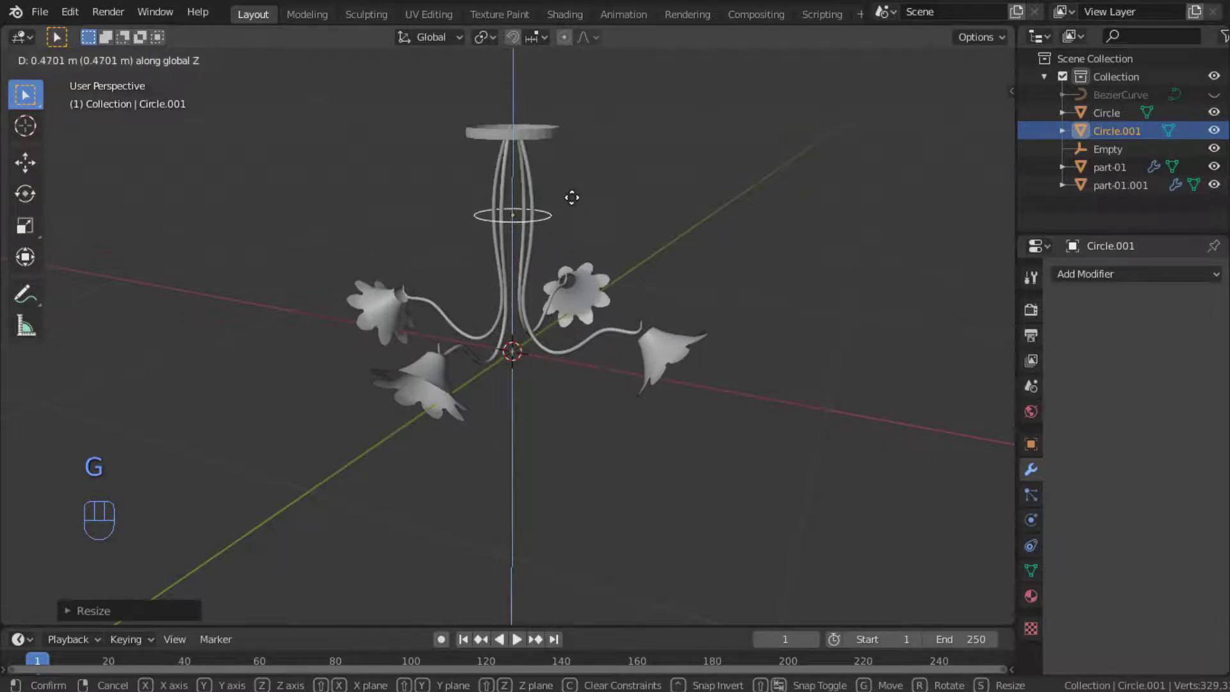
click(571, 198)
key(s)
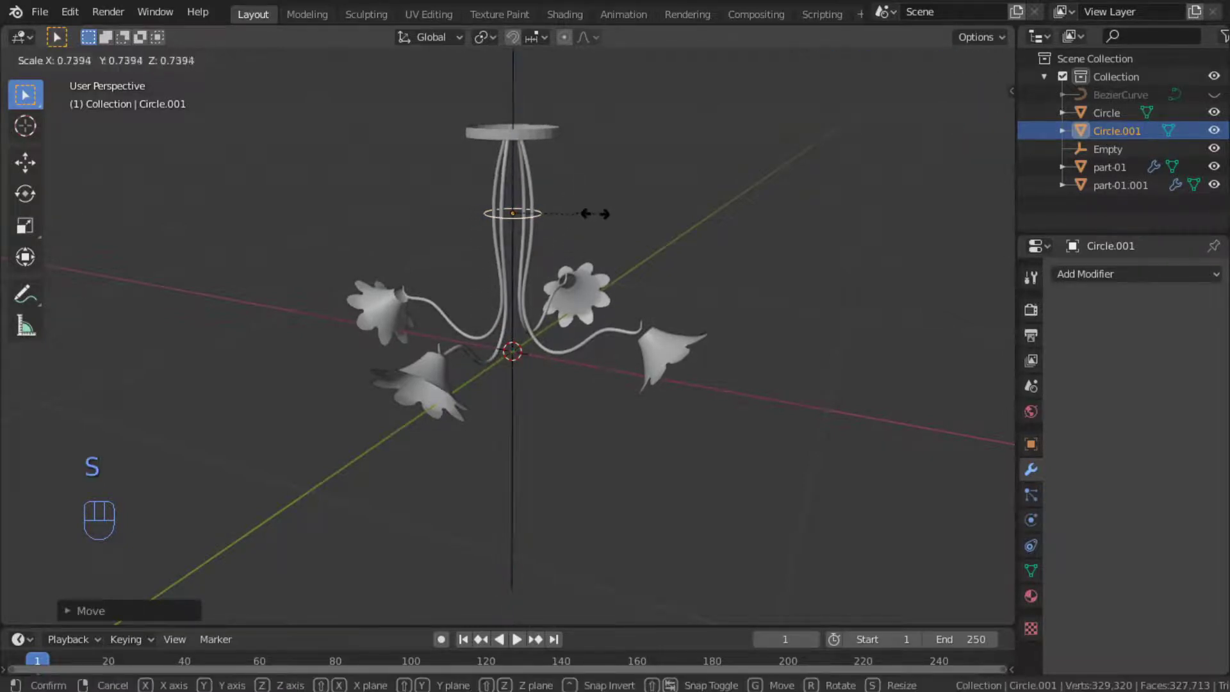
click(577, 213)
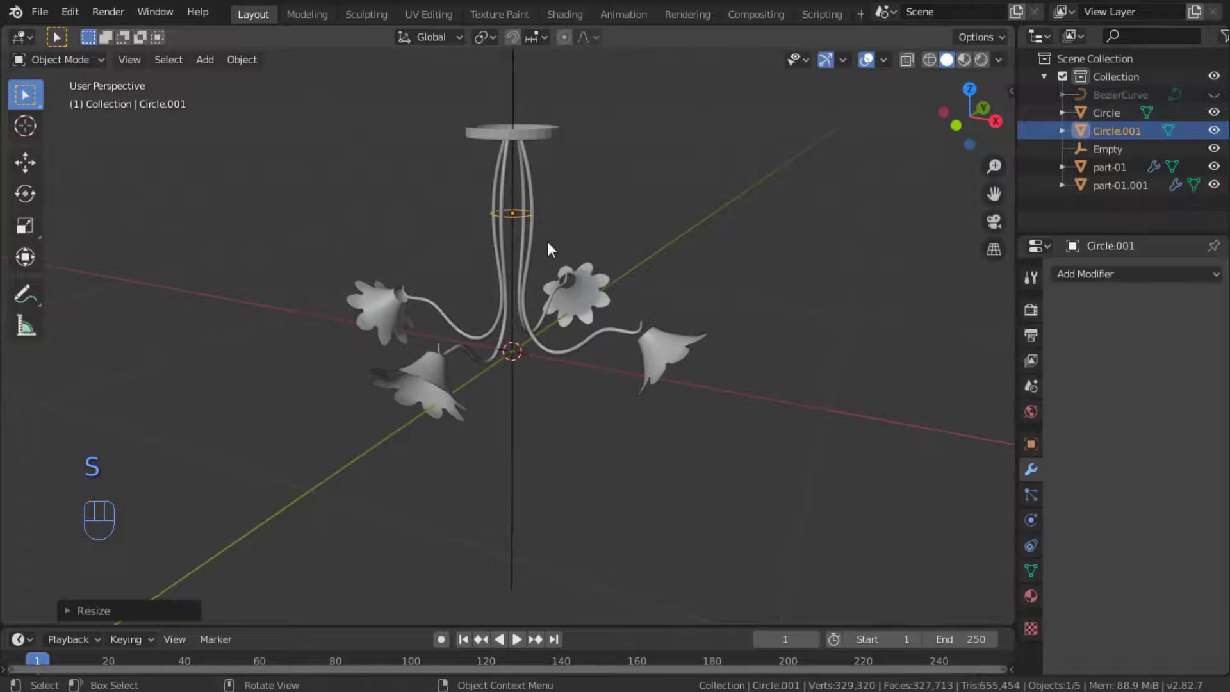
Extrude the second circle about 0.014 m upward along Z into a thin band between the stems.
scroll(547, 240, up, 2)
alt+middle_click(521, 116)
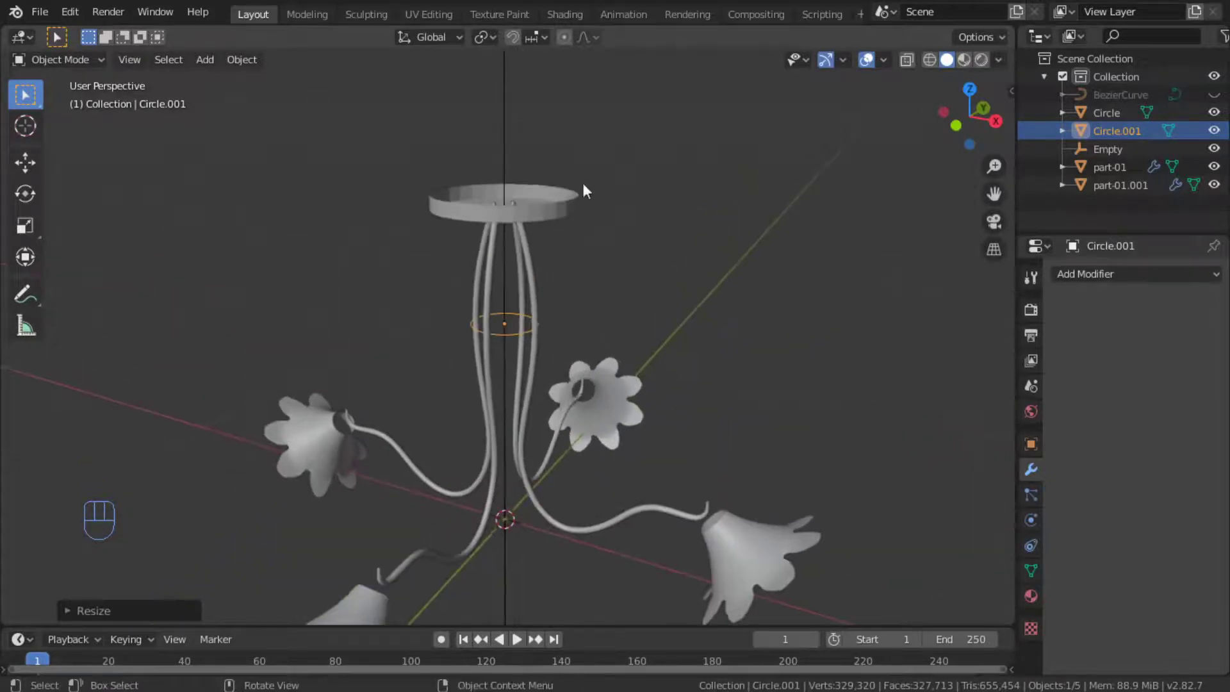
scroll(586, 326, up, 2)
alt+middle_drag(586, 326, 546, 376)
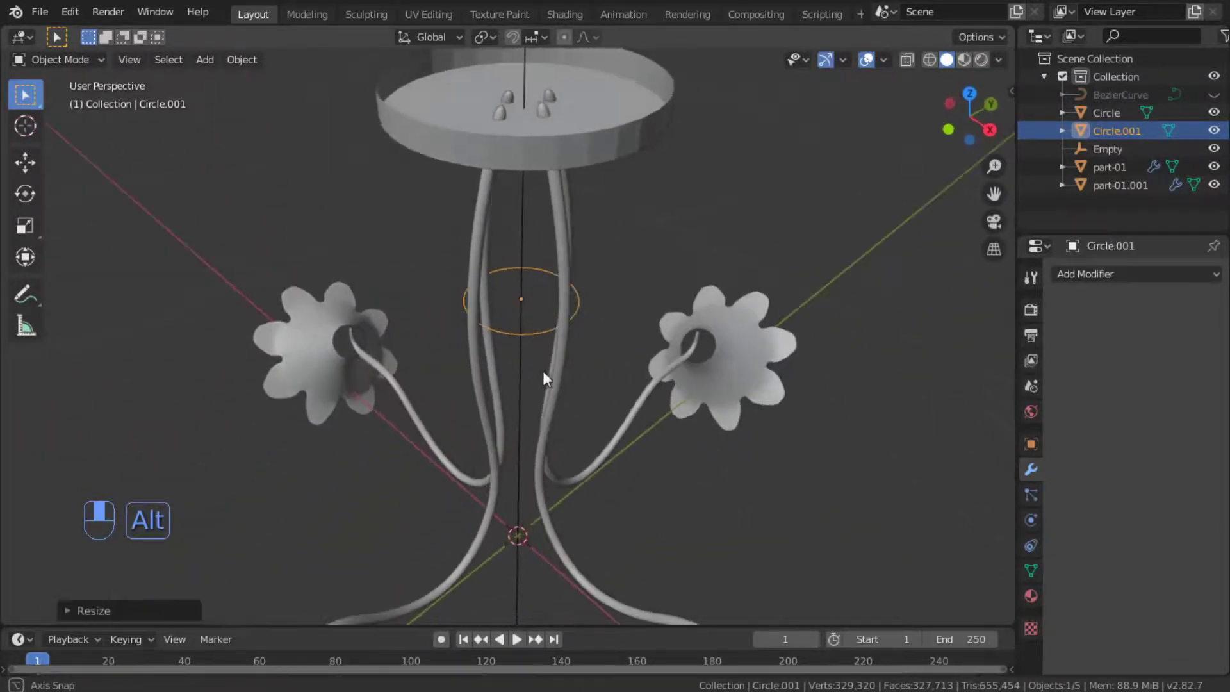
key(Tab)
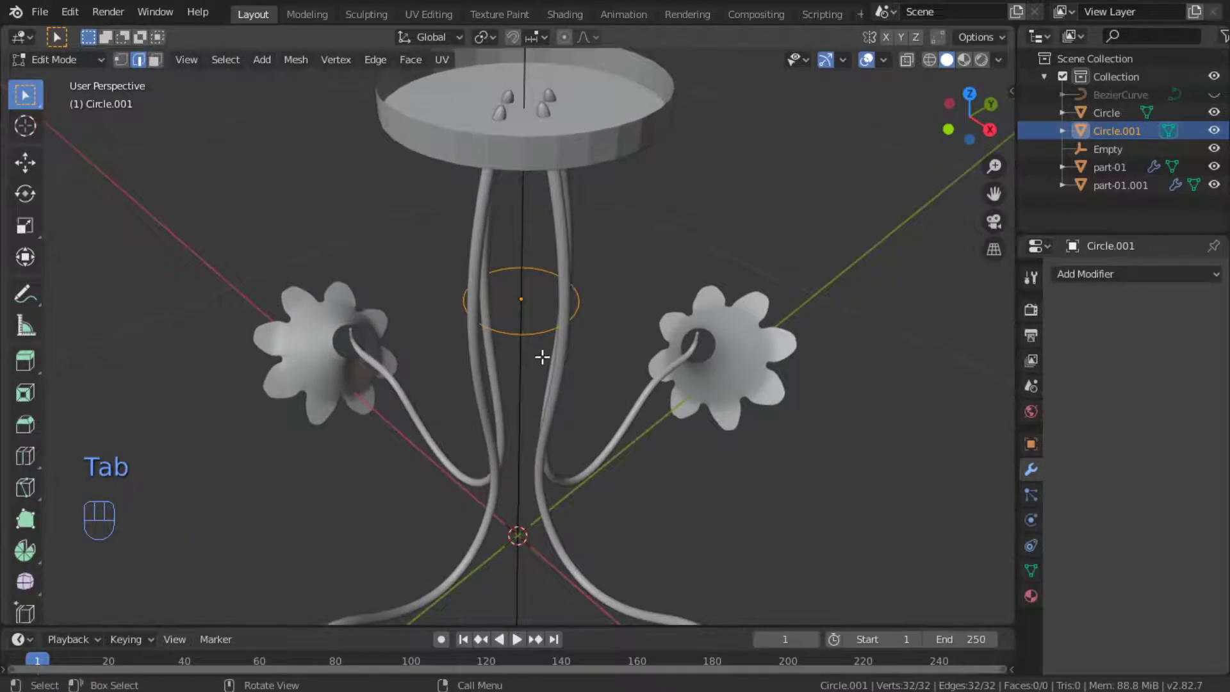
key(z)
key(e)
key(z)
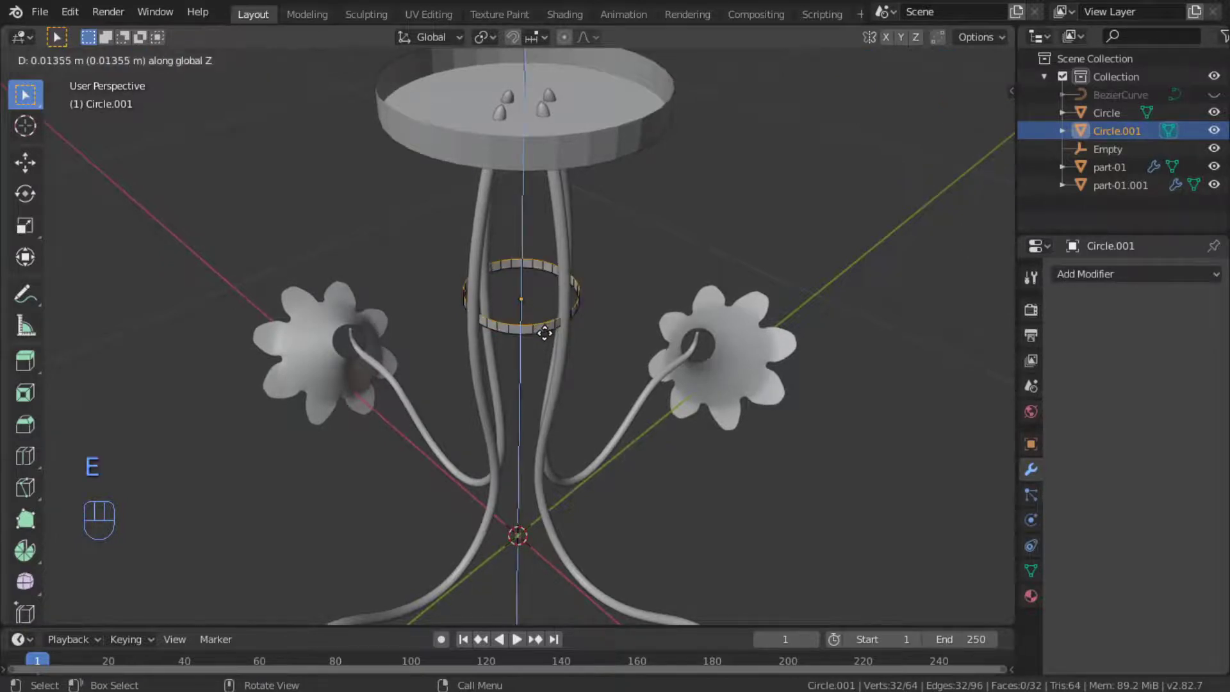
click(545, 332)
Fill the upper and lower edge loops of the thin band with faces to make a solid disc.
alt+drag(552, 346, 519, 313)
key(f)
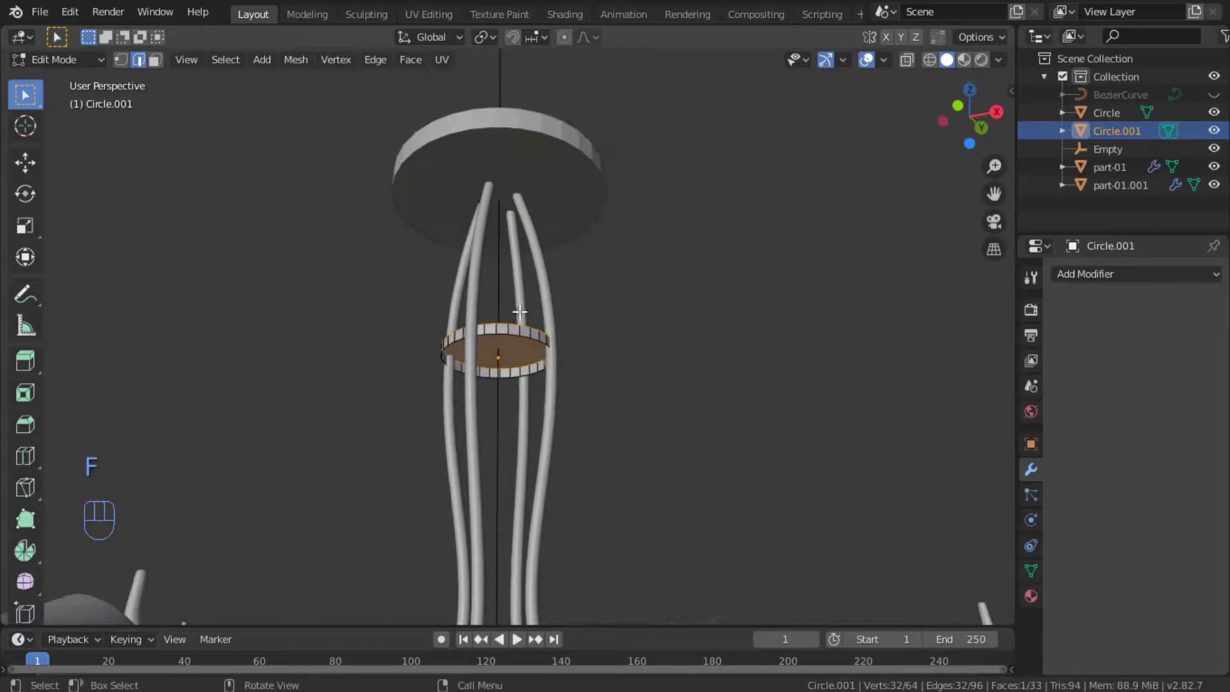
alt+click(508, 337)
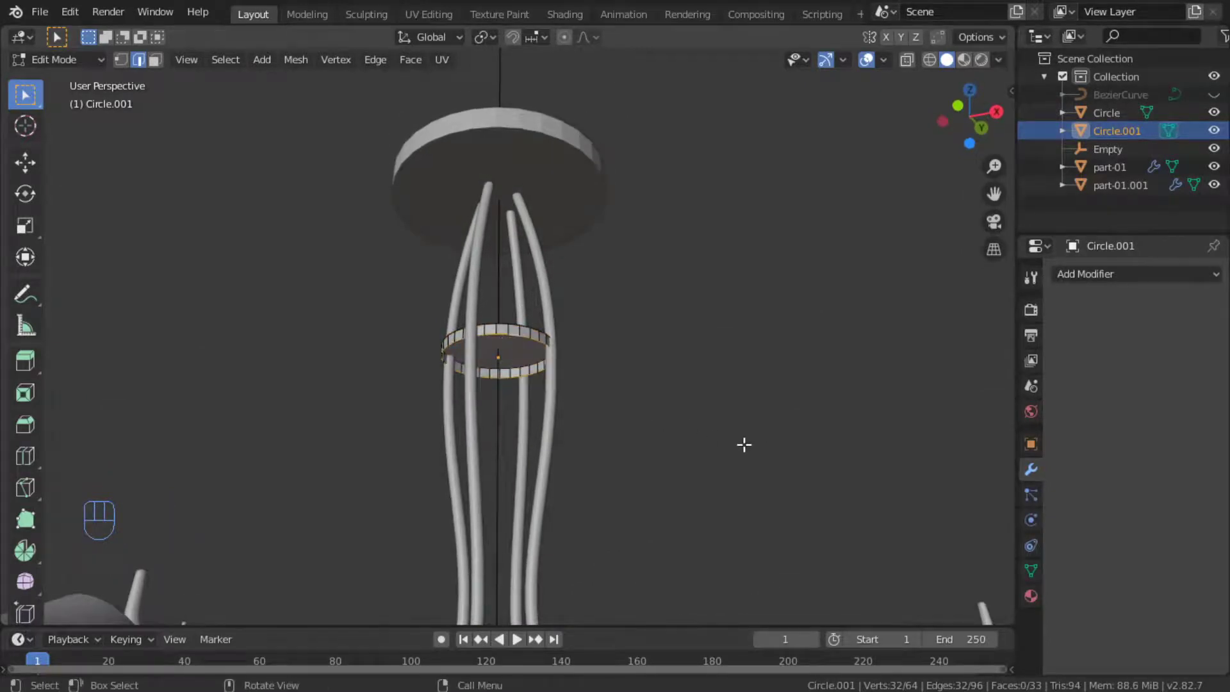
key(f)
key(Tab)
Scale the thin disc slightly in X and Y only so its rim fits against the four stems.
alt+drag(649, 434, 636, 500)
key(s)
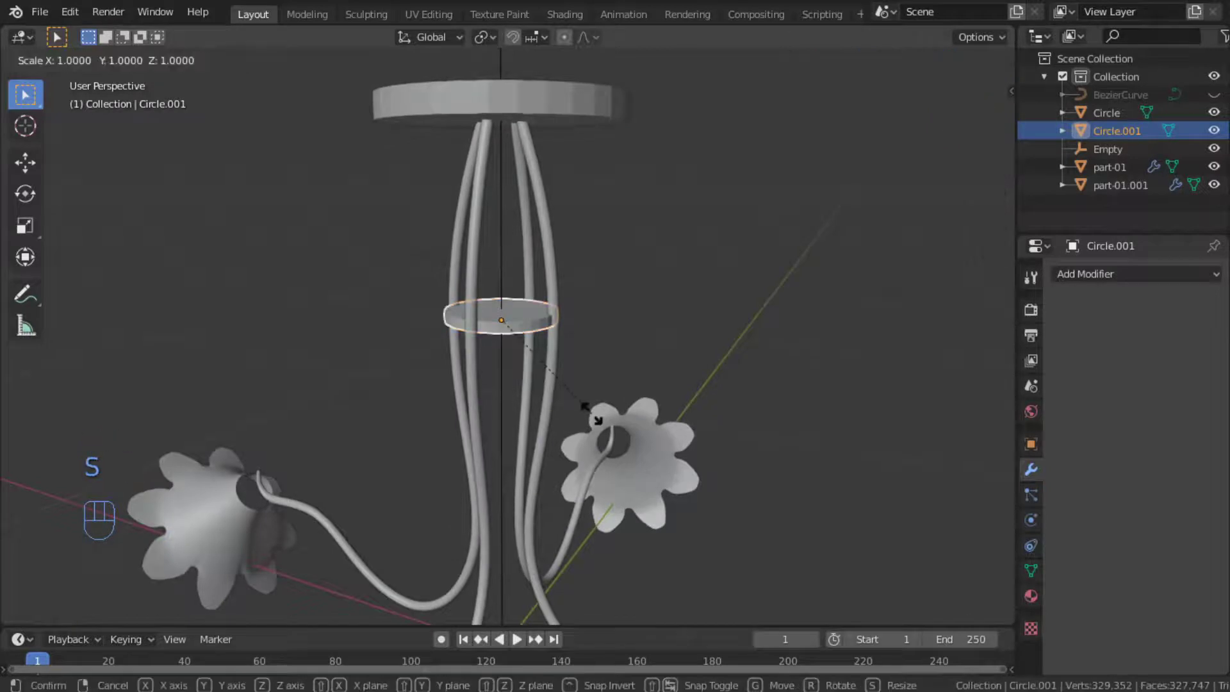
key(shift+z)
click(574, 415)
Select both rim edge loops of the thin disc and apply the disc object's scale.
alt+drag(571, 420, 518, 328)
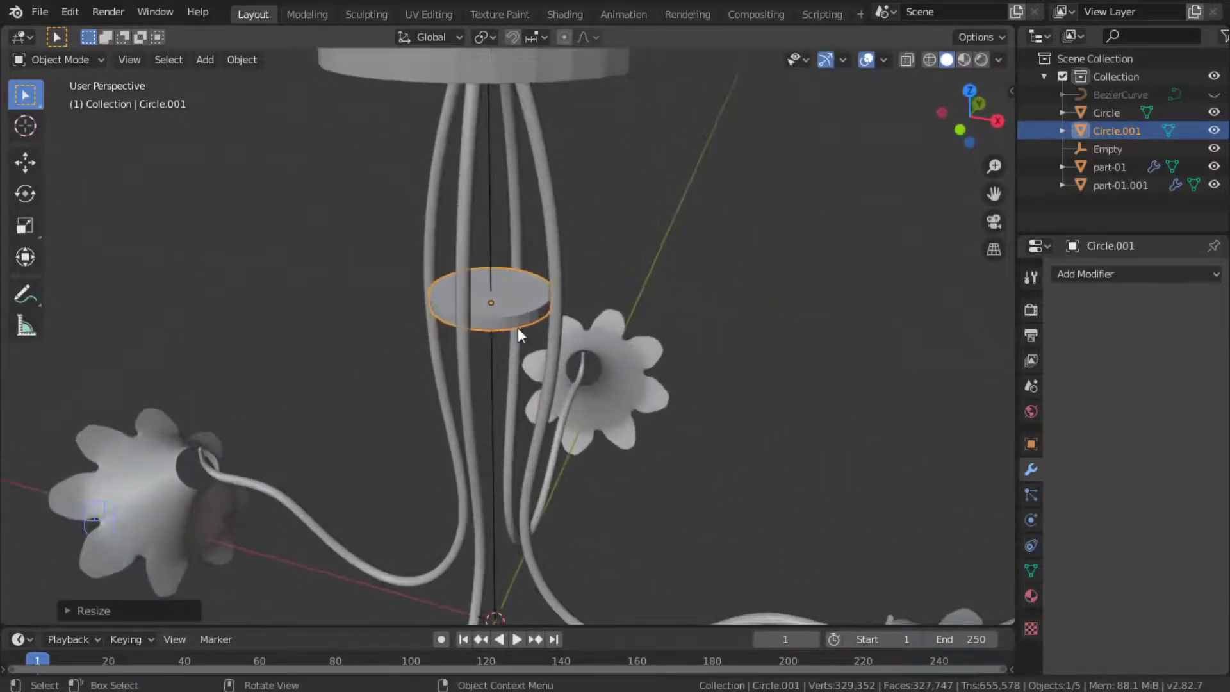
key(Tab)
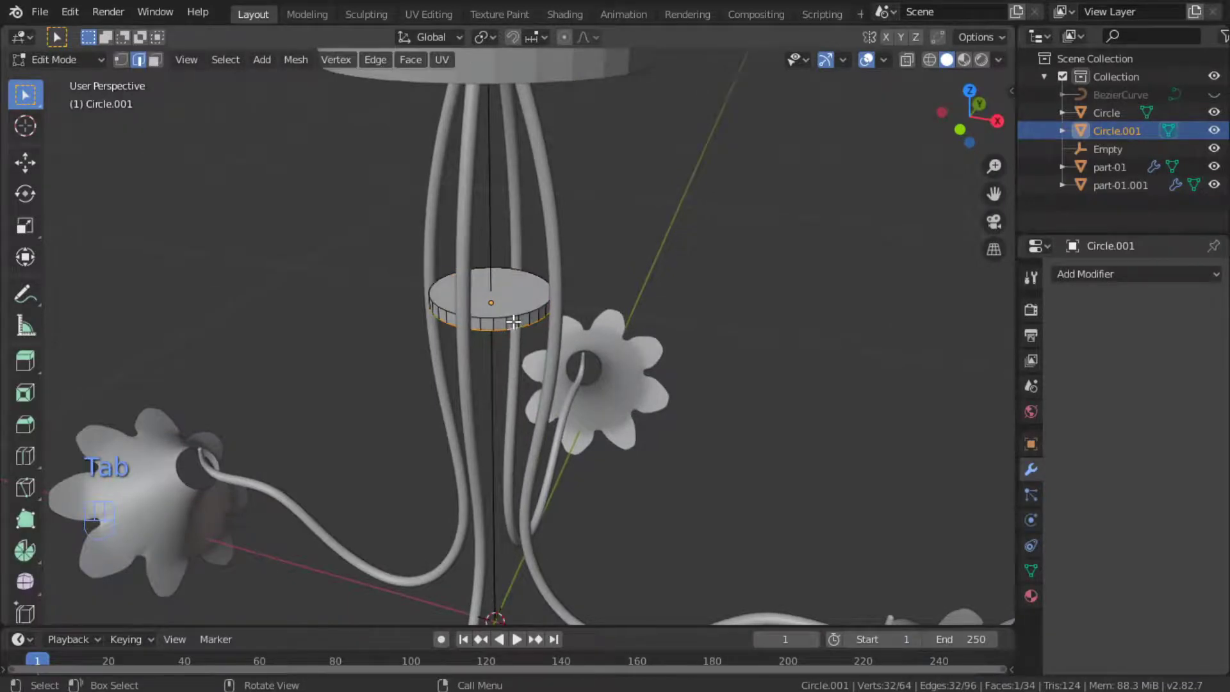
shift+click(512, 320)
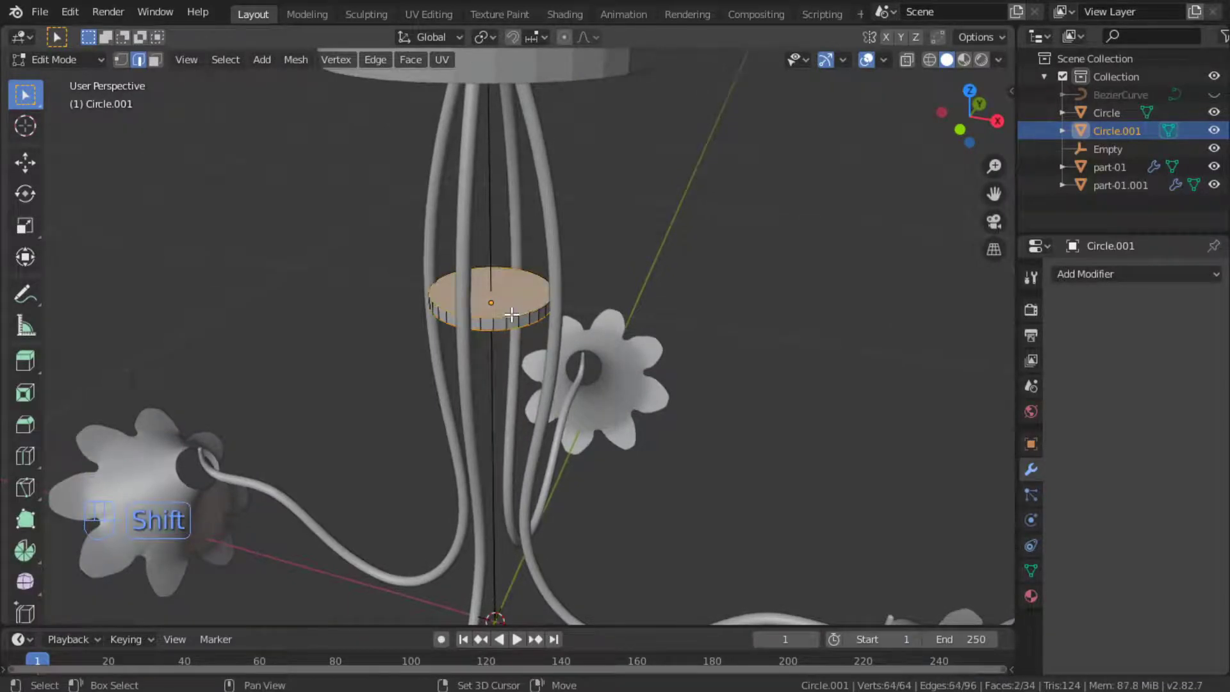
key(Tab)
key(shift+a)
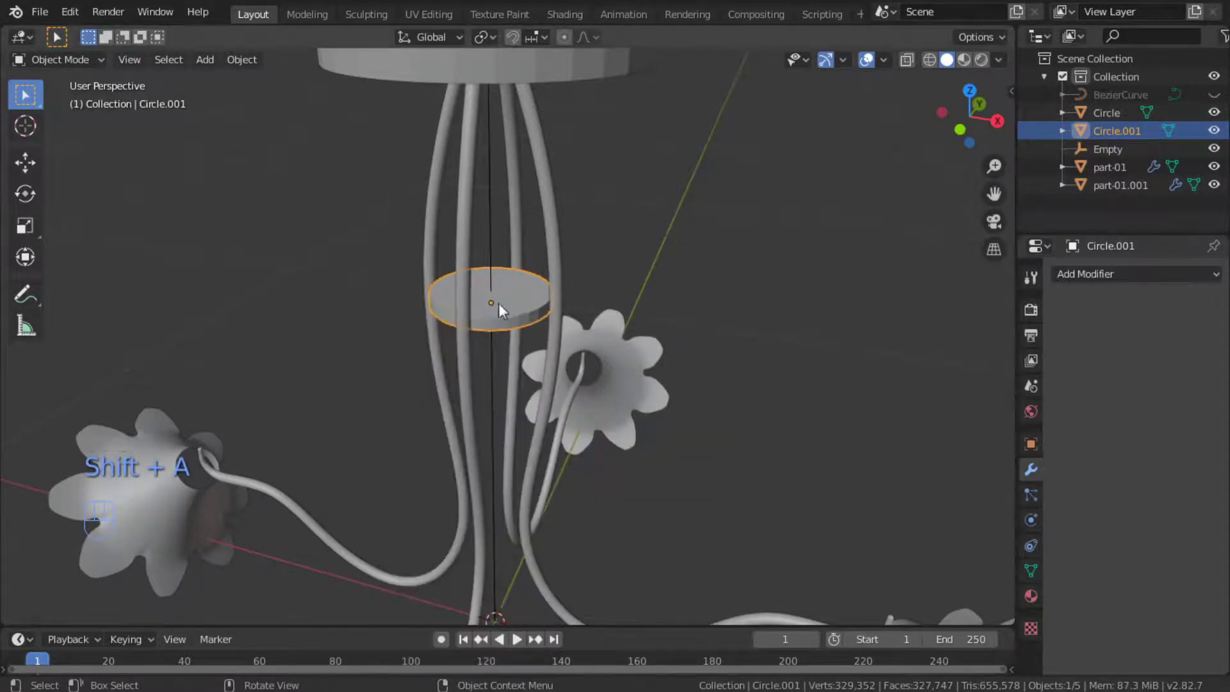
key(ctrl+a)
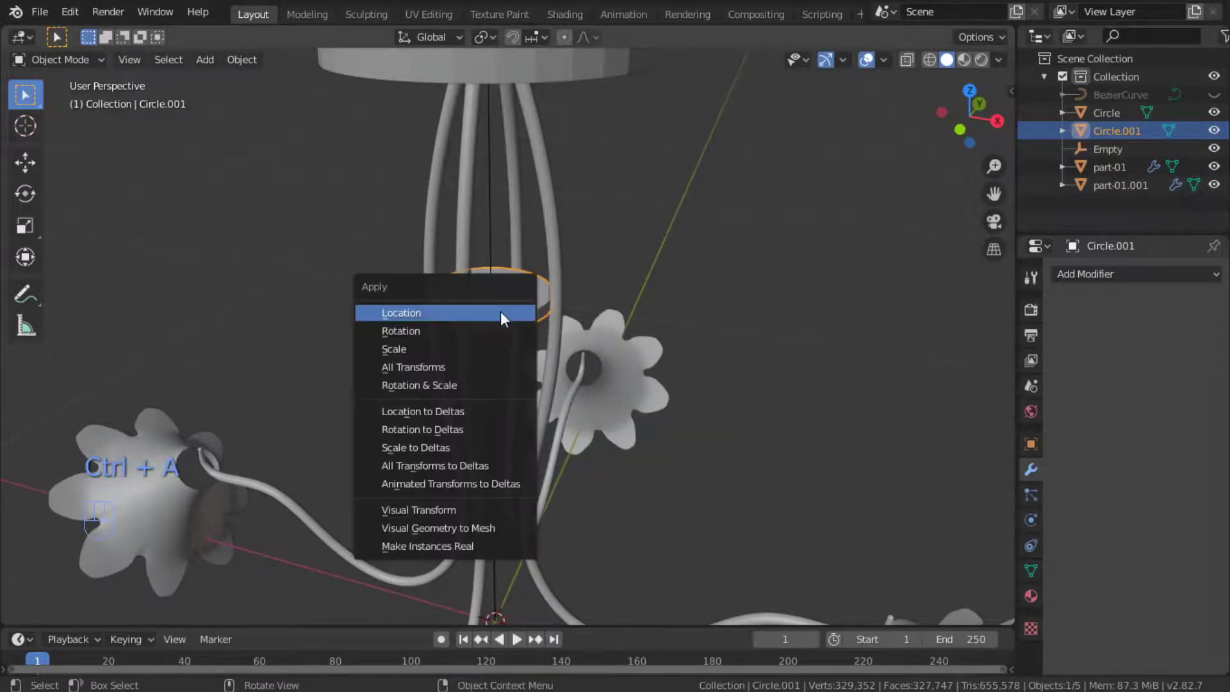
click(488, 349)
Bevel the thin disc's two rim edge loops with 2 segments and a width of about 0.004 m.
key(Tab)
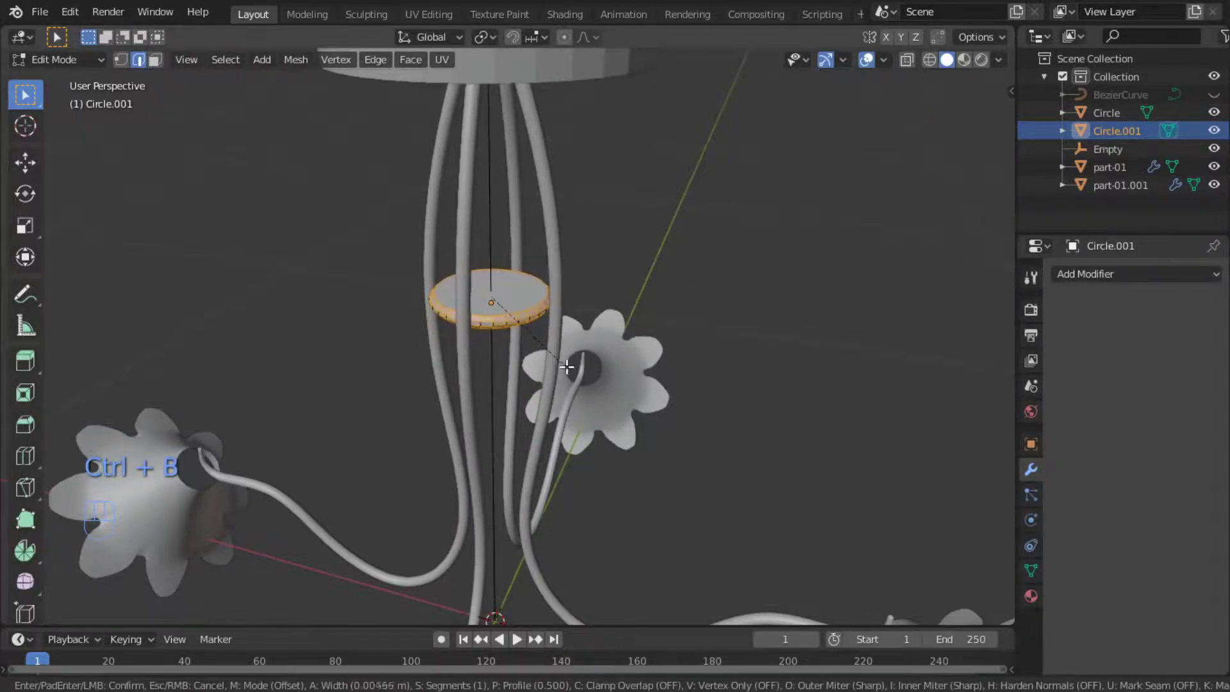
scroll(566, 366, up, 1)
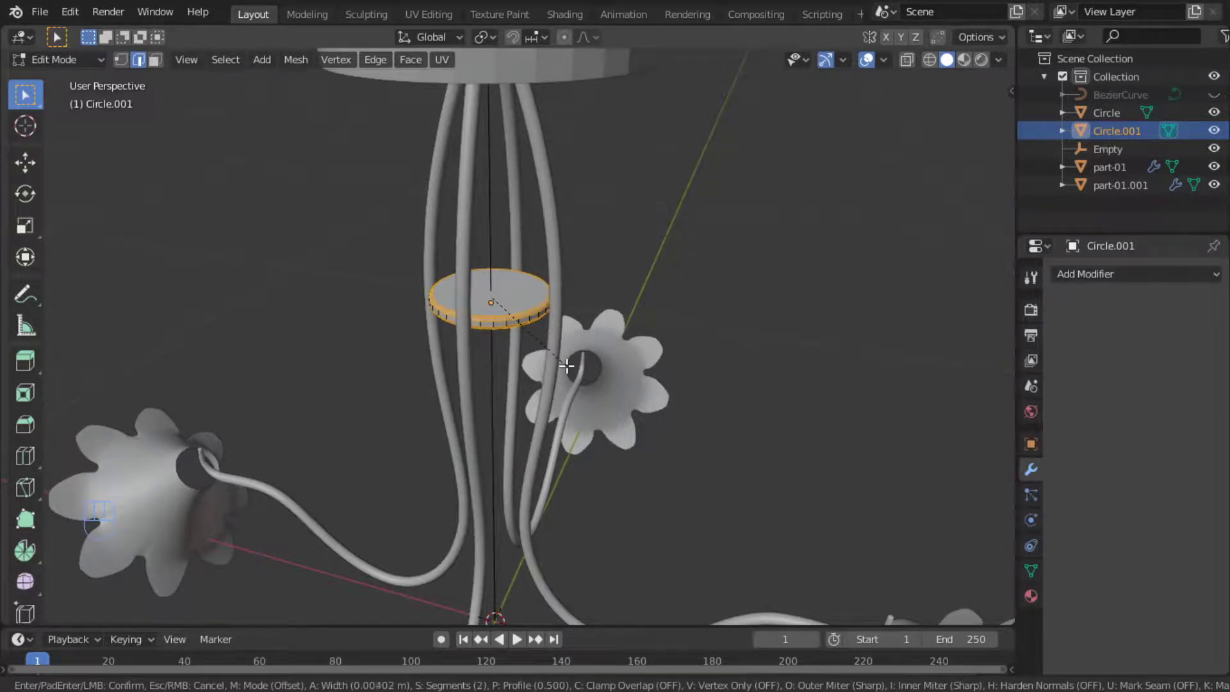
click(566, 365)
key(Tab)
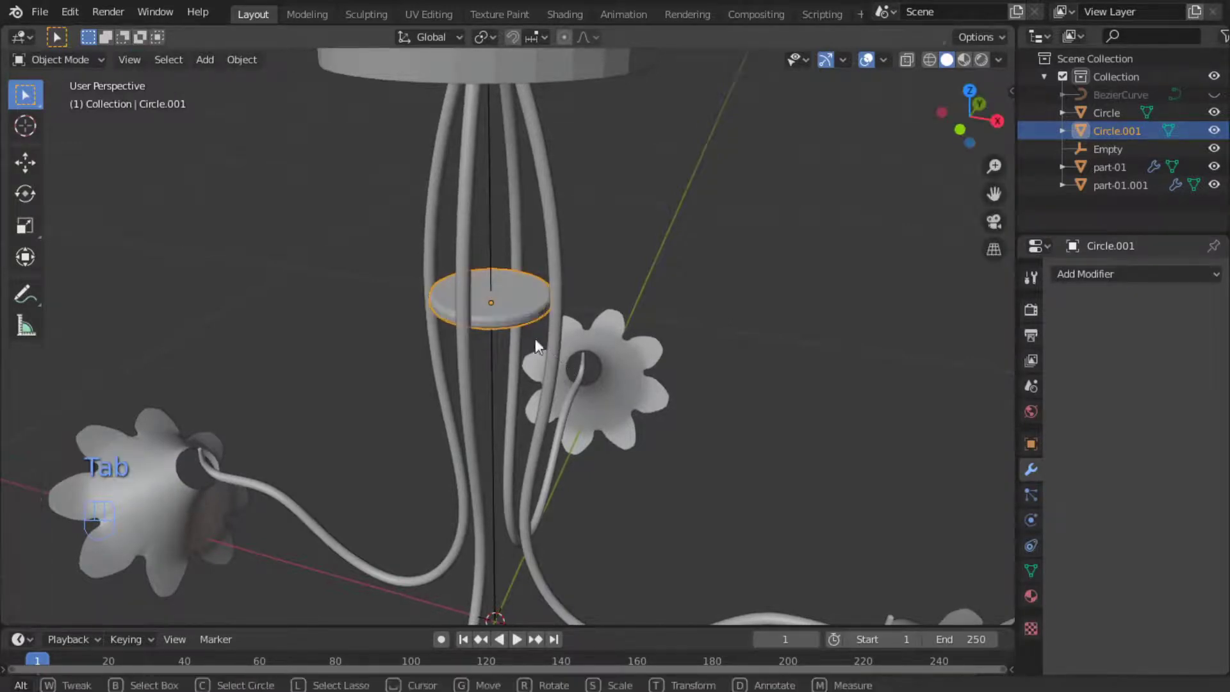
Shade the thin connecting disc smooth and enable Auto Smooth for its normals.
right_click(513, 304)
click(506, 306)
key(Tab)
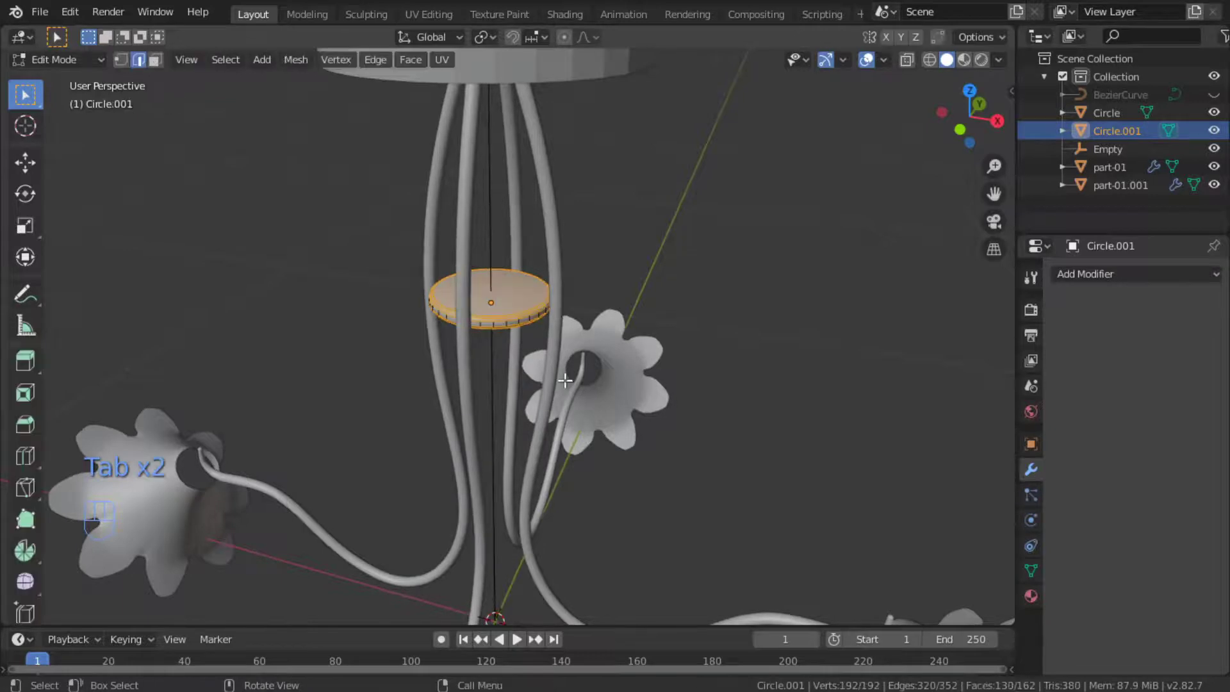
key(Tab)
click(1031, 567)
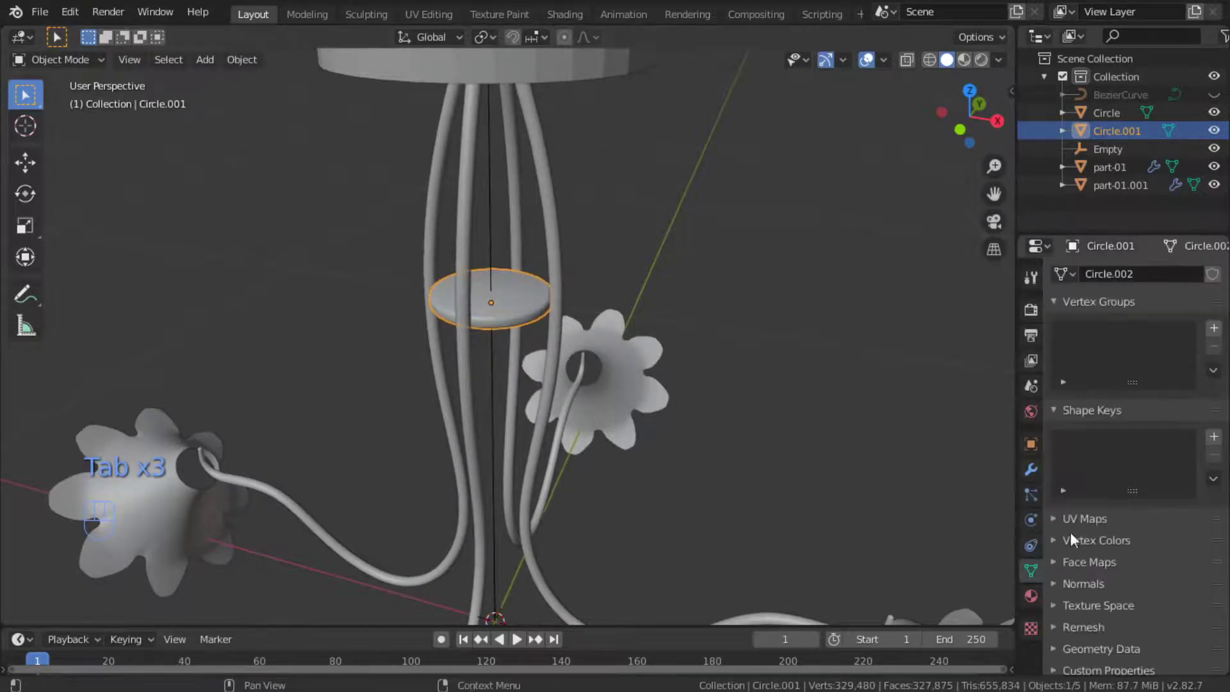
click(1052, 541)
click(1053, 541)
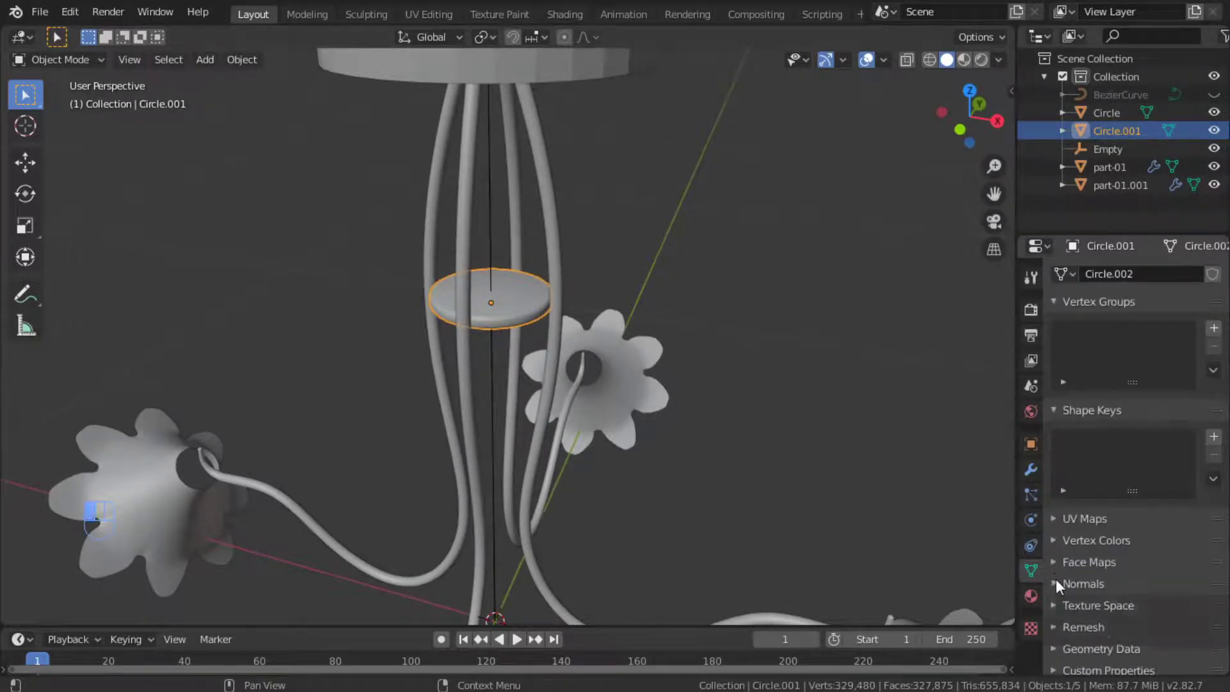
click(1055, 580)
click(1082, 605)
Make a linked duplicate of the disc about 0.034 m lower along Z and scale the lower disc down slightly.
scroll(513, 339, up, 4)
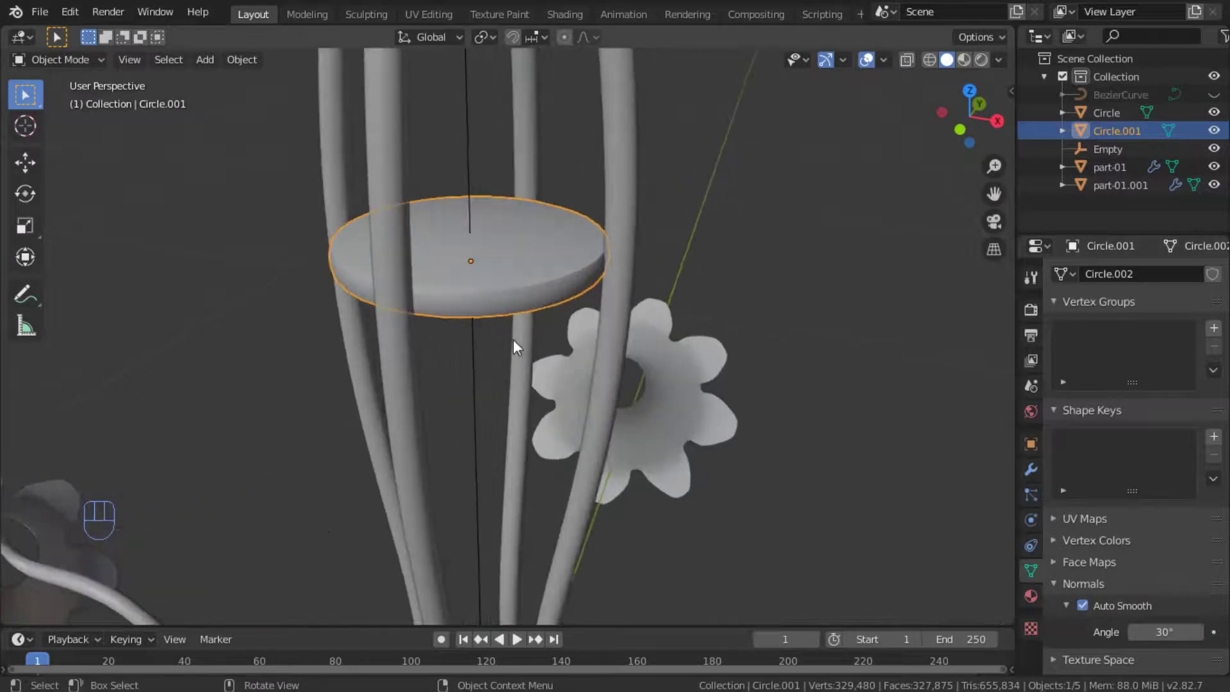
mouse_move(513, 339)
middle_down()
mouse_move(420, 308)
mouse_move(470, 314)
mouse_move(513, 341)
middle_up()
scroll(470, 314, down, 3)
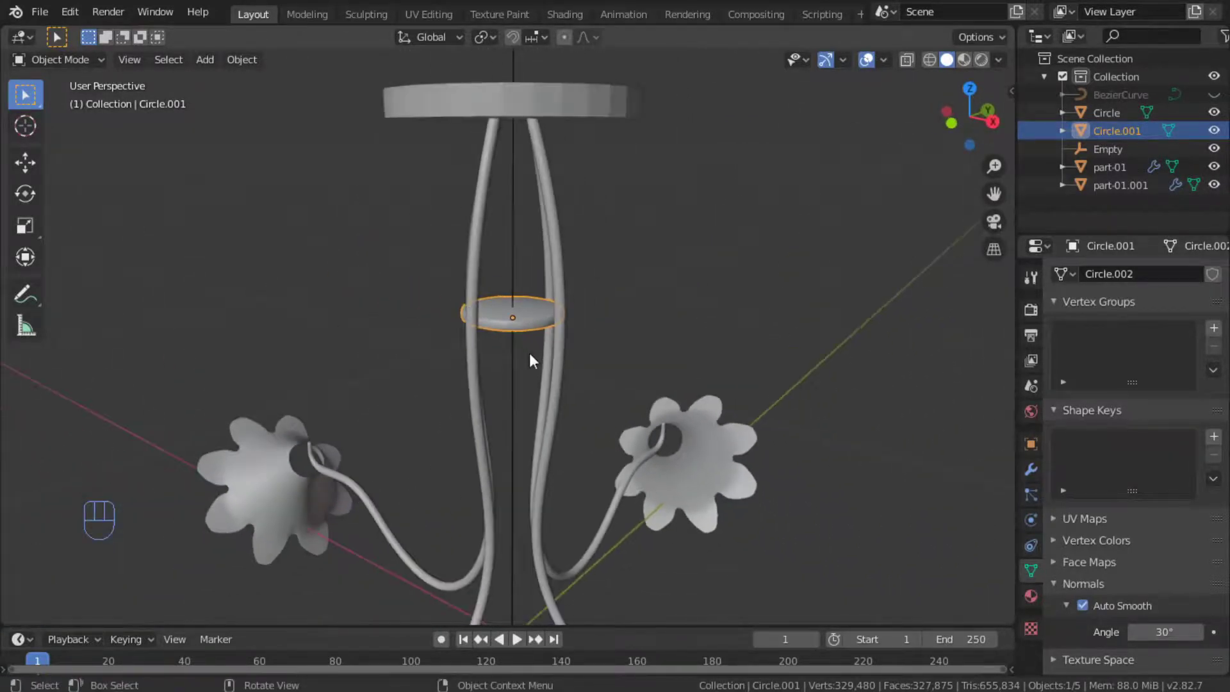
key(shift+d)
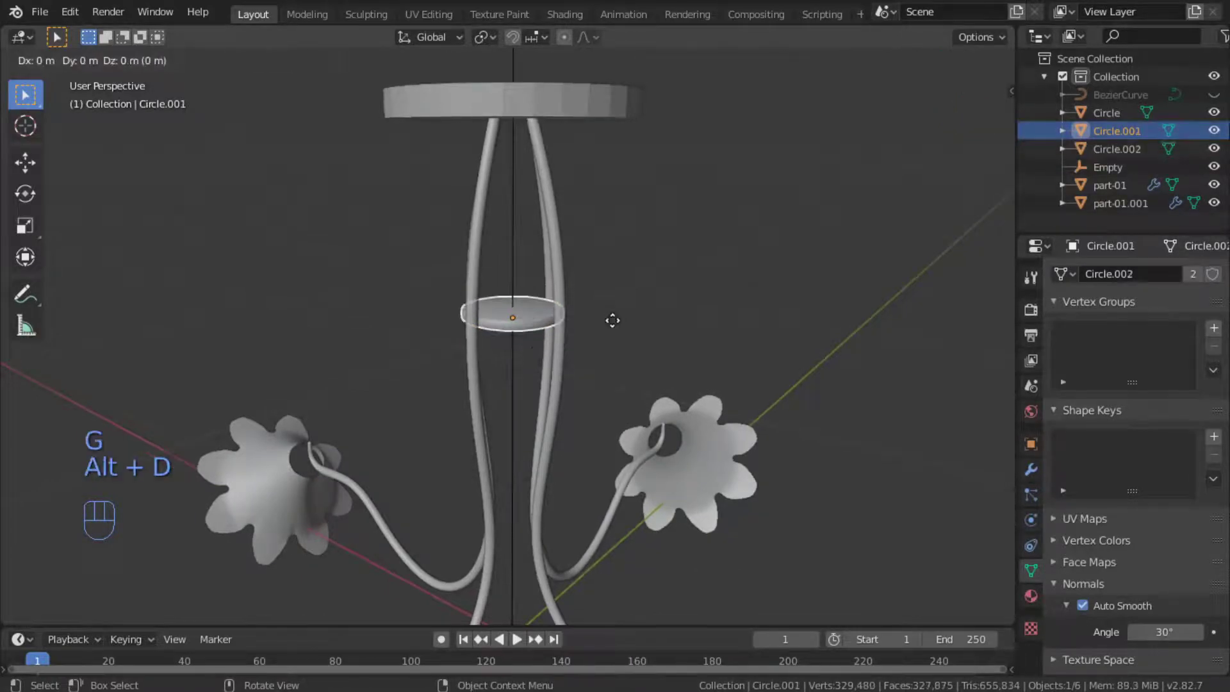
key(z)
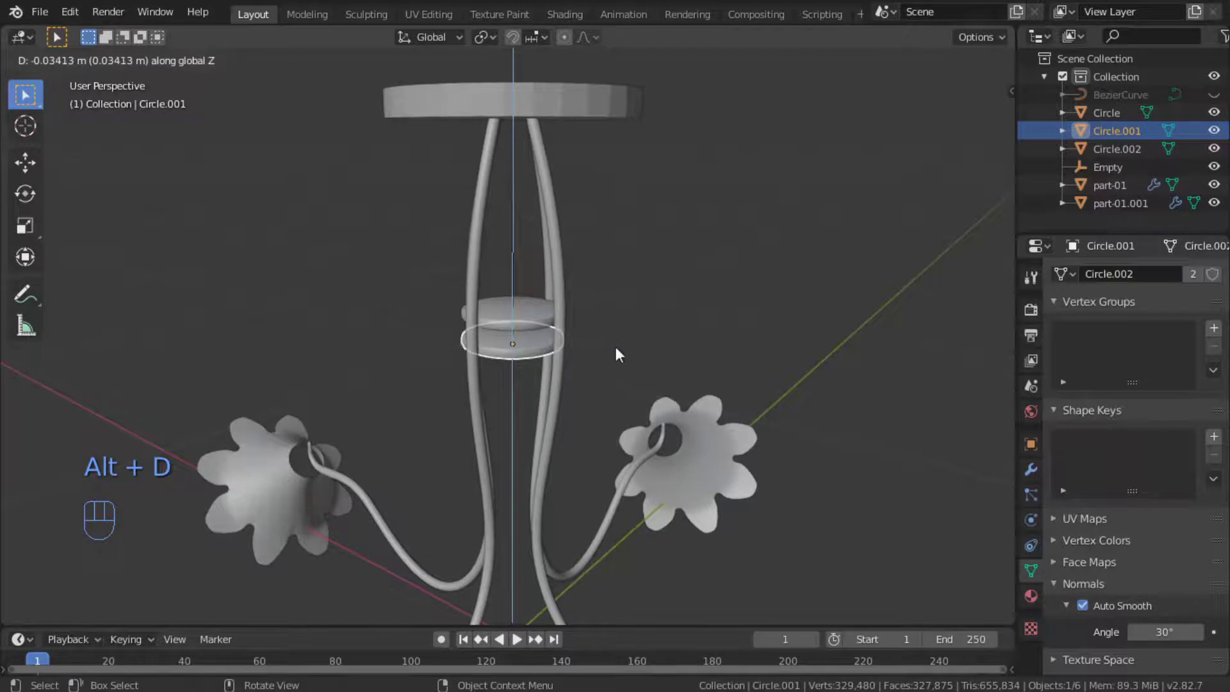
click(616, 354)
key(s)
click(608, 370)
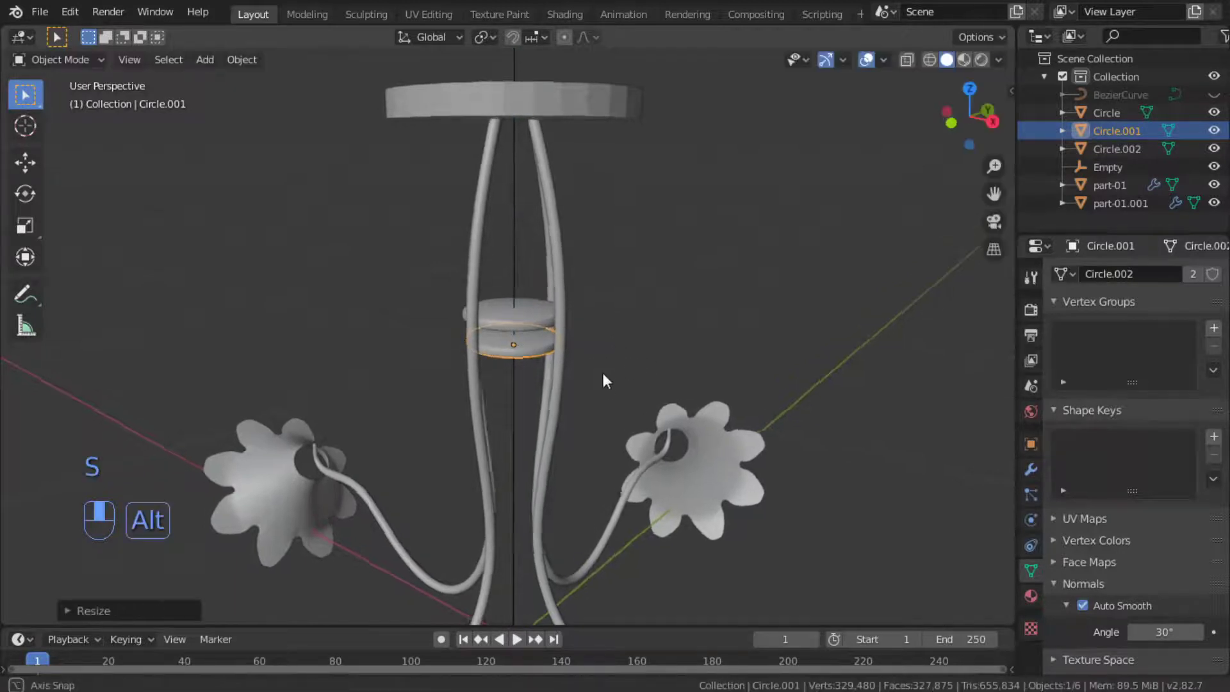
Scale the upper disc by about 1.11 in X and Y only so its rim reaches the stems.
alt+middle_drag(602, 373, 531, 331)
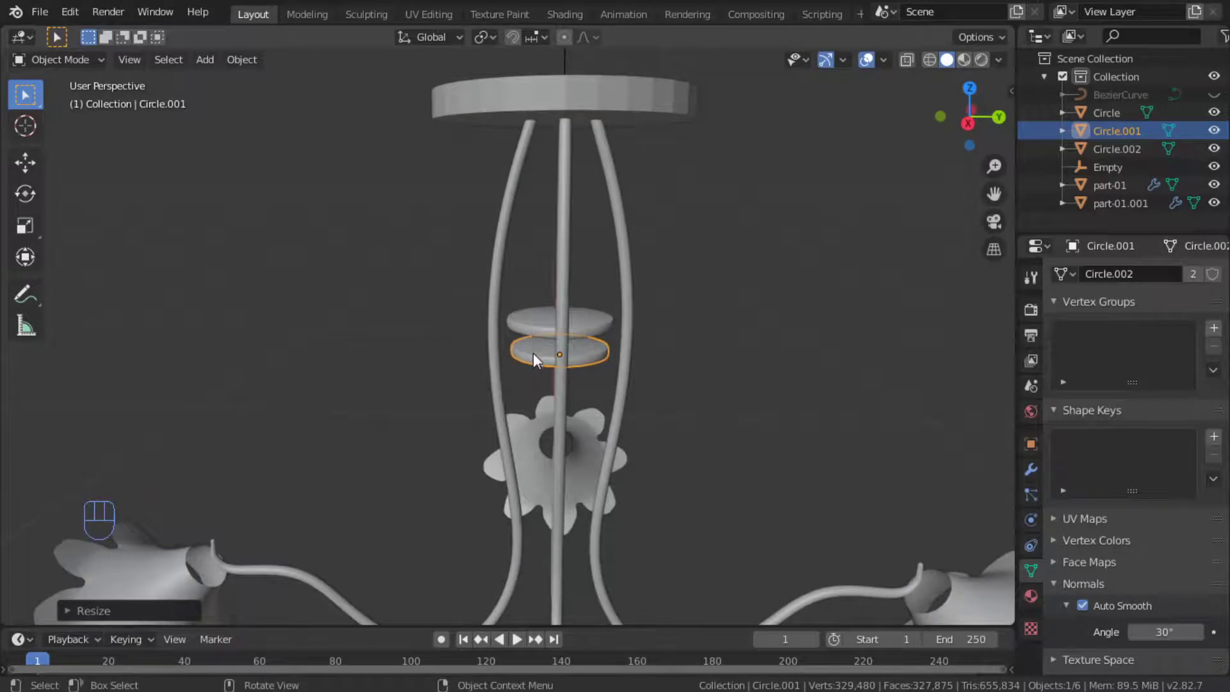
click(530, 326)
key(s)
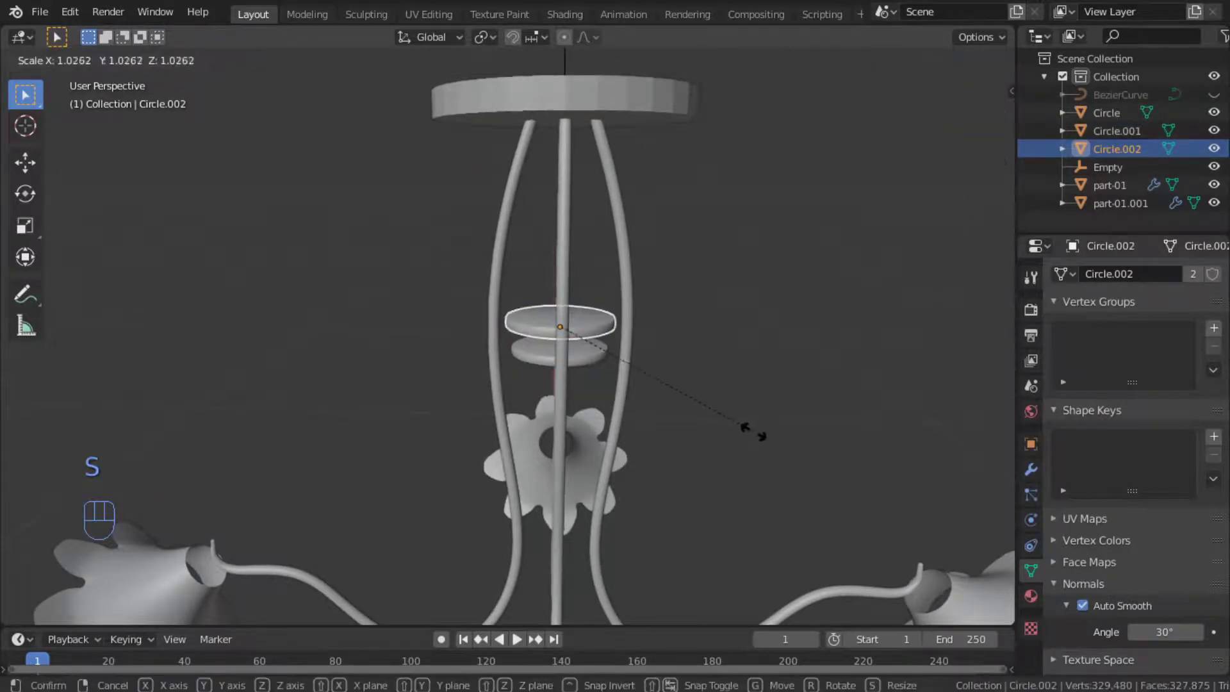
key(shift+z)
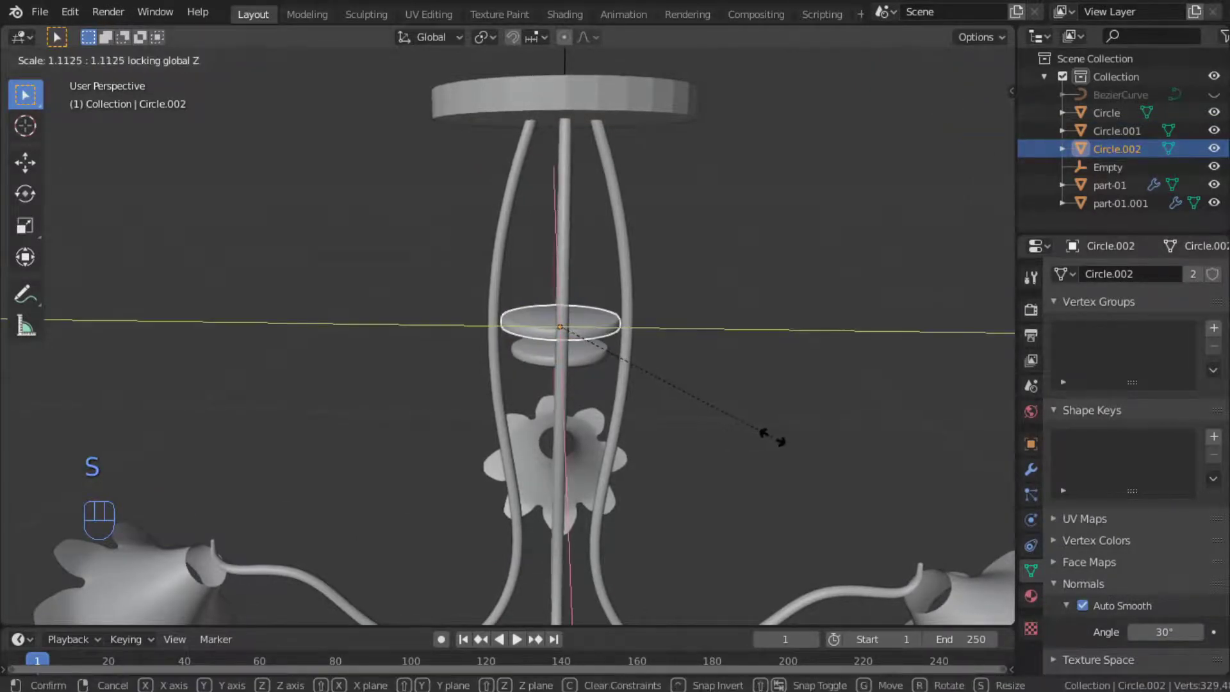
click(780, 442)
Move the lower disc down about 0.01 m along Z and scale it by about 1.28 in X and Y only.
alt+drag(710, 443, 693, 413)
click(530, 352)
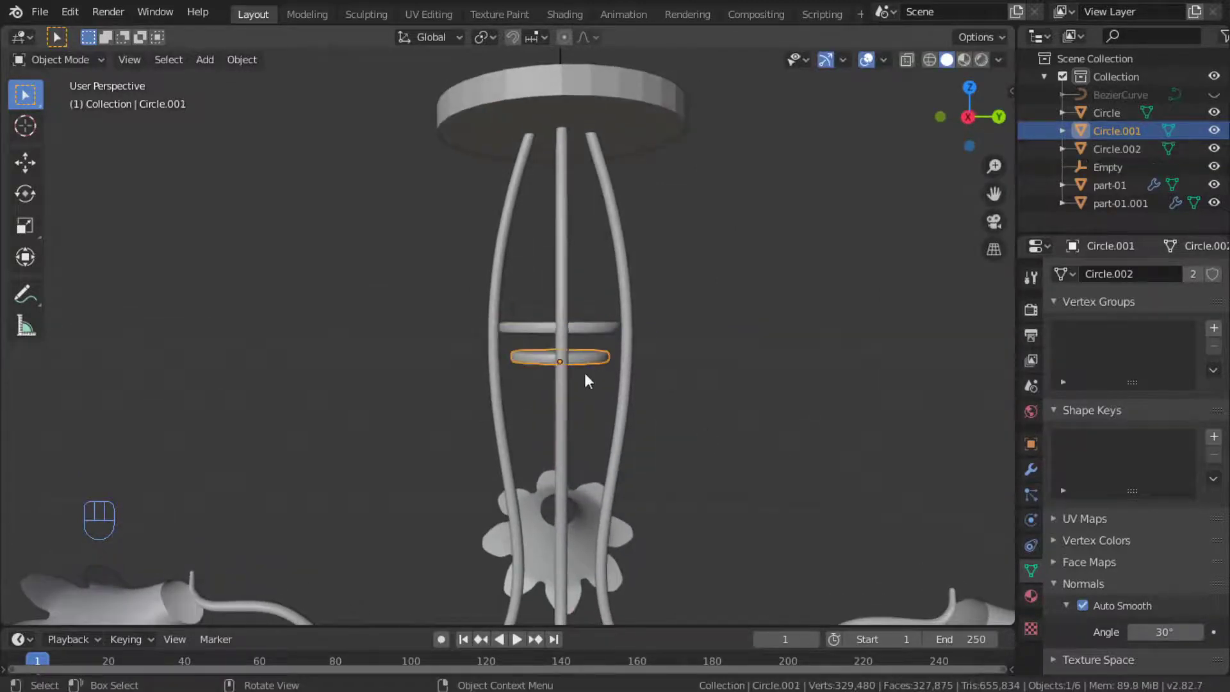
key(g)
key(z)
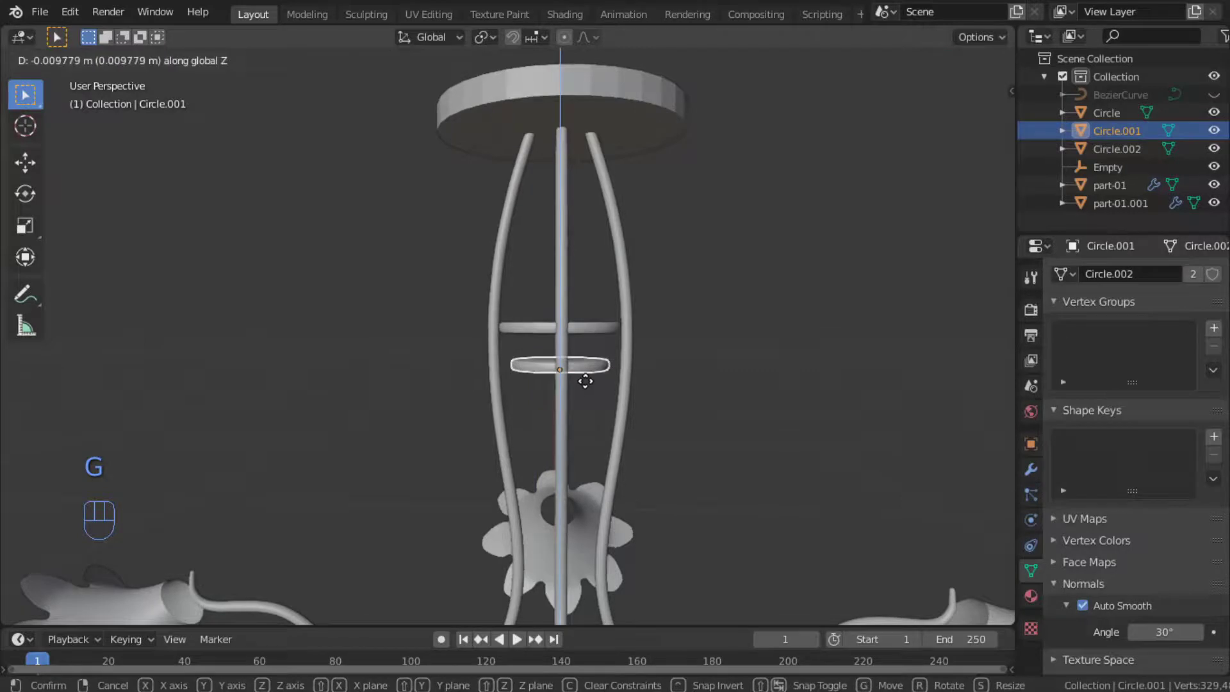
click(585, 381)
key(s)
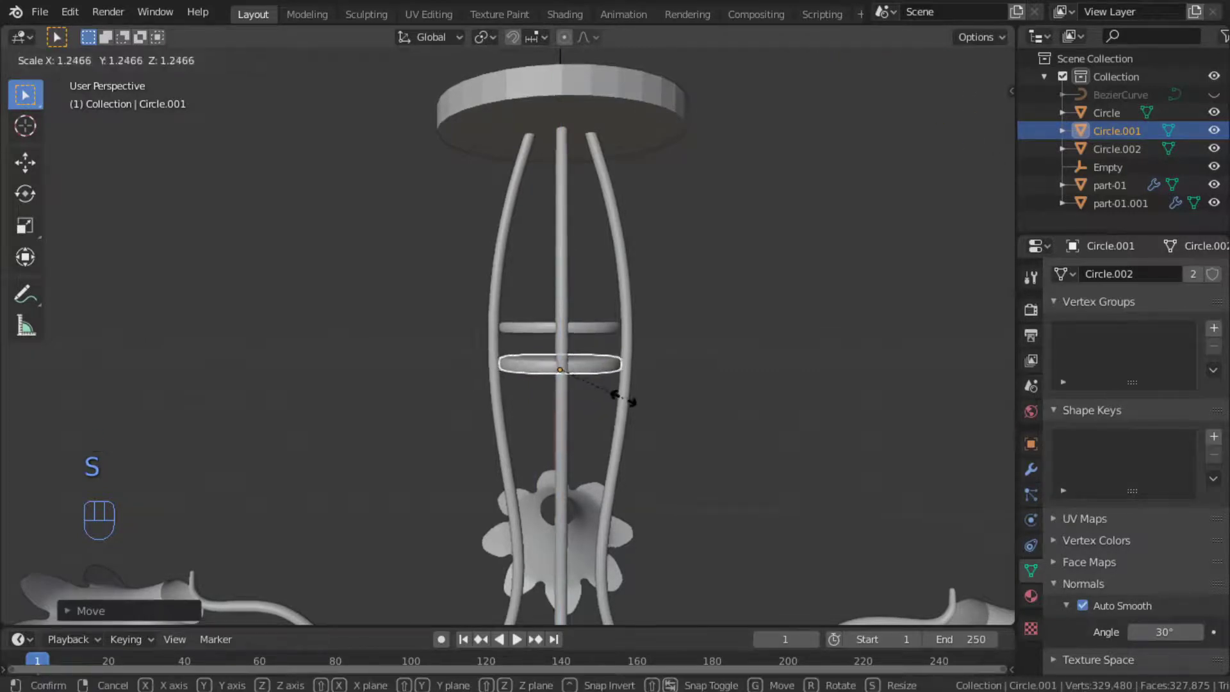
key(shift+z)
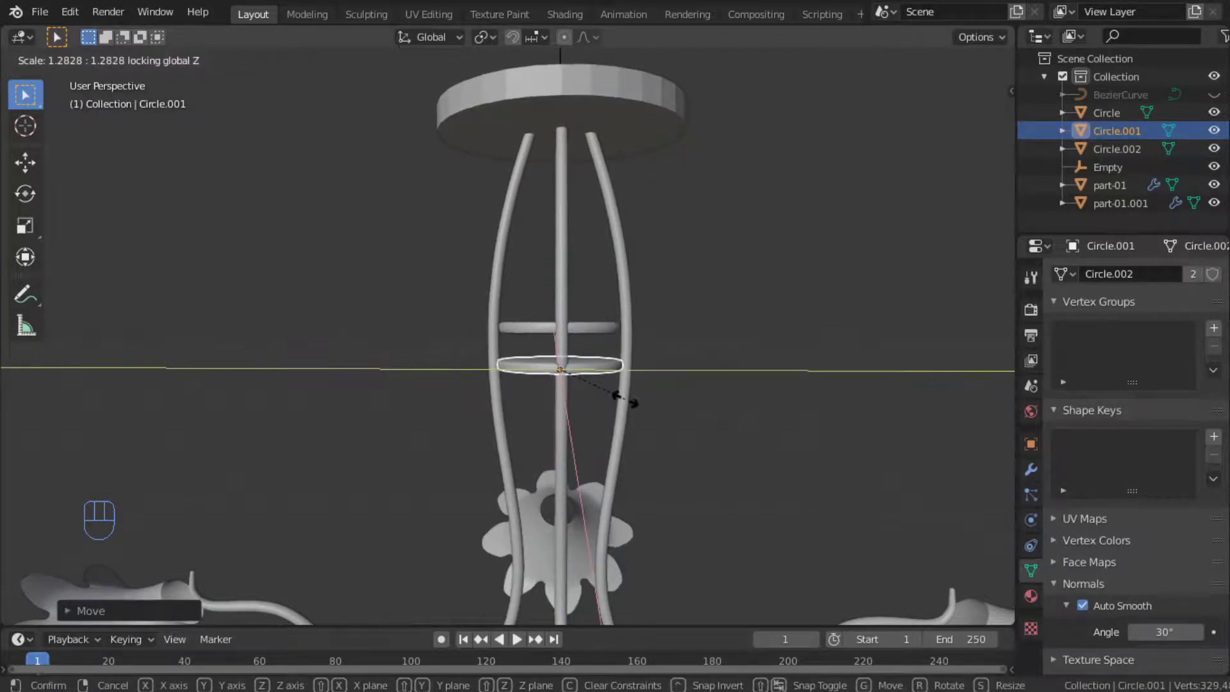
click(625, 400)
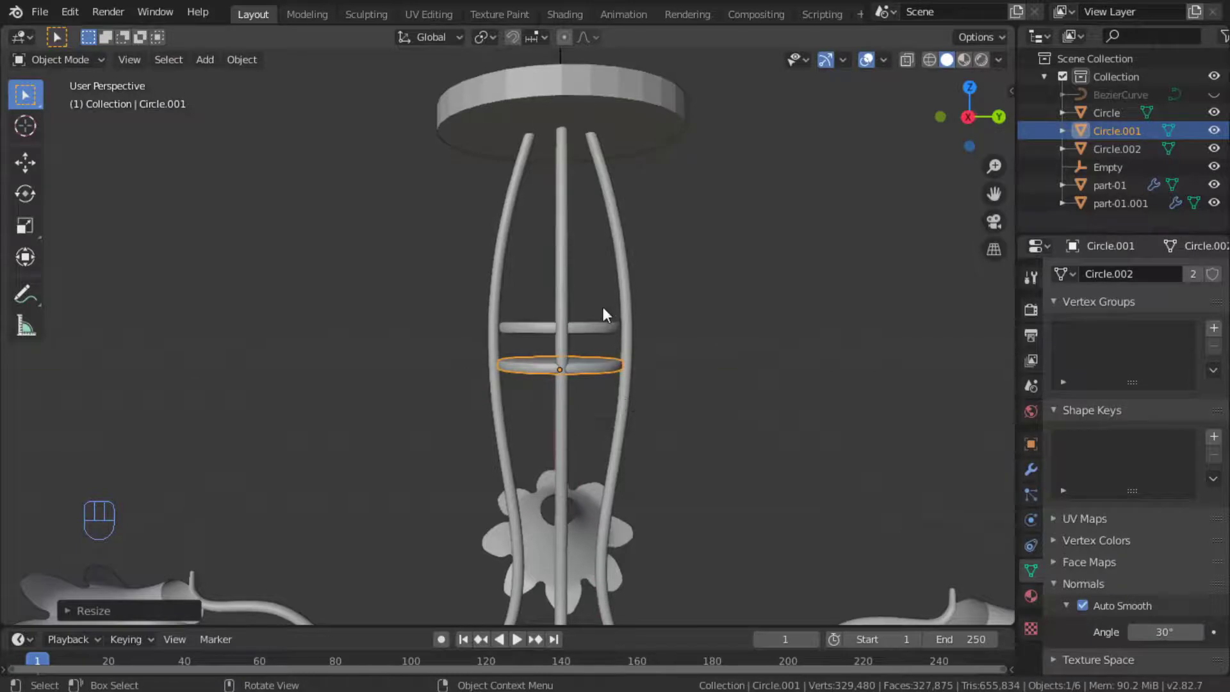
Make a linked duplicate of the lower disc about 0.05 m further down along Z and scale it down uniformly to fit between the narrowing stems.
key(alt+d)
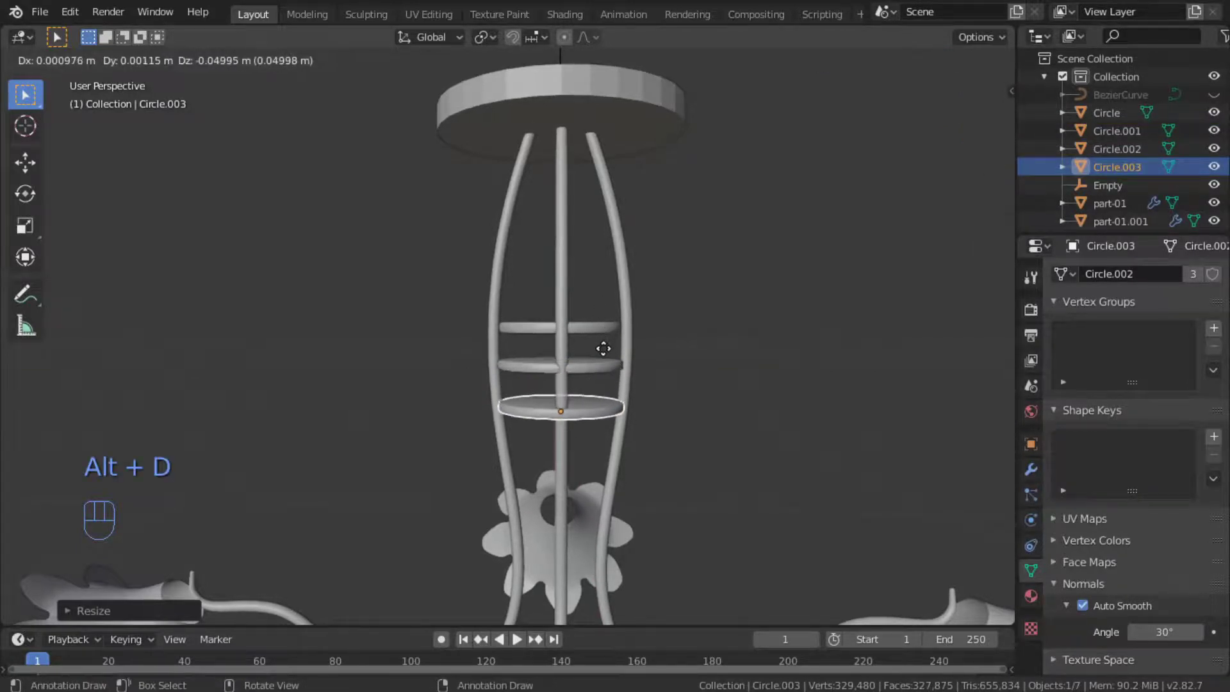
key(z)
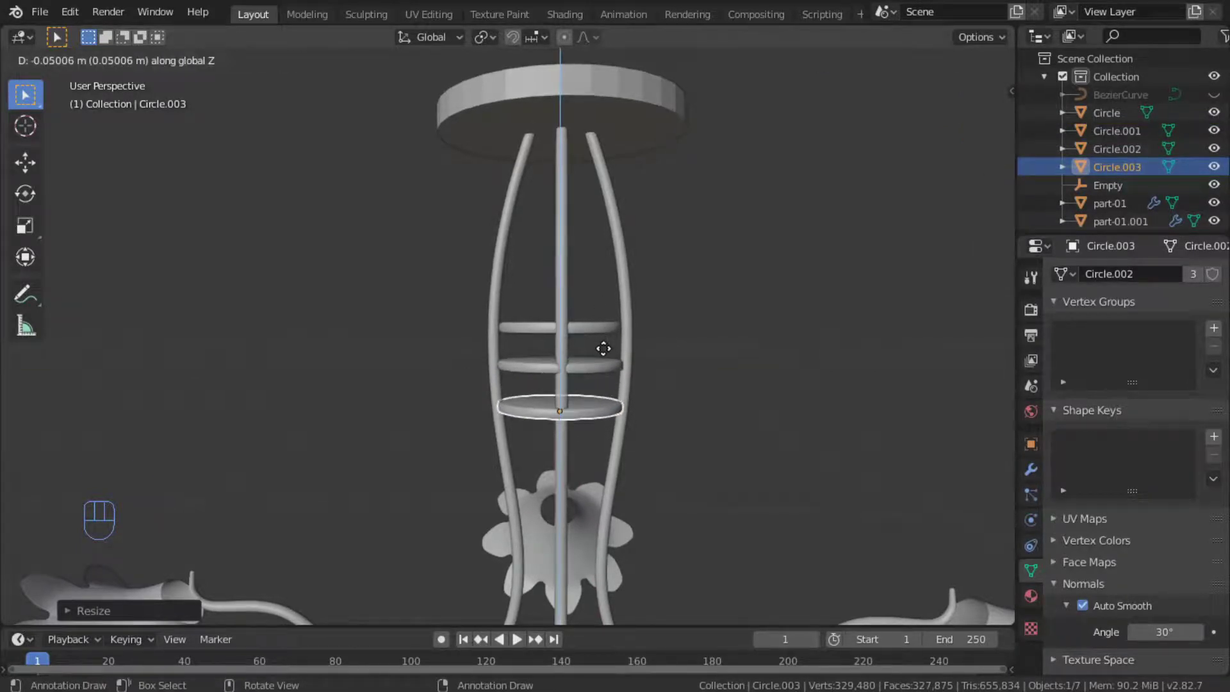
click(603, 349)
key(s)
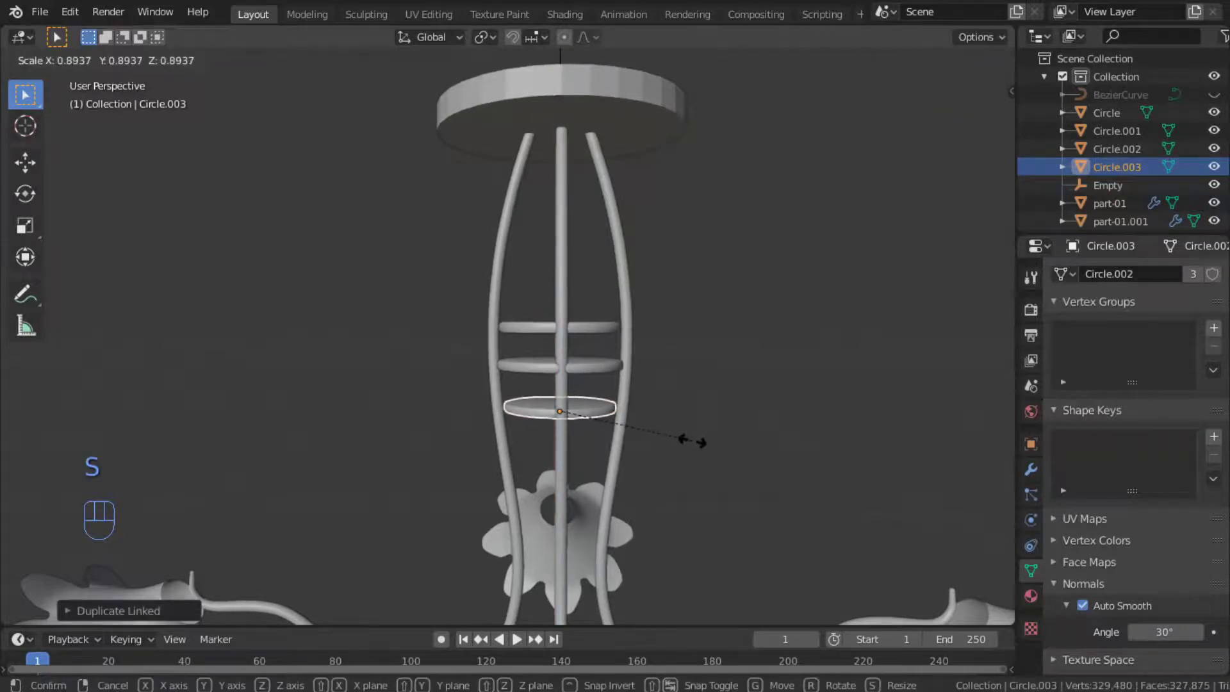
click(684, 441)
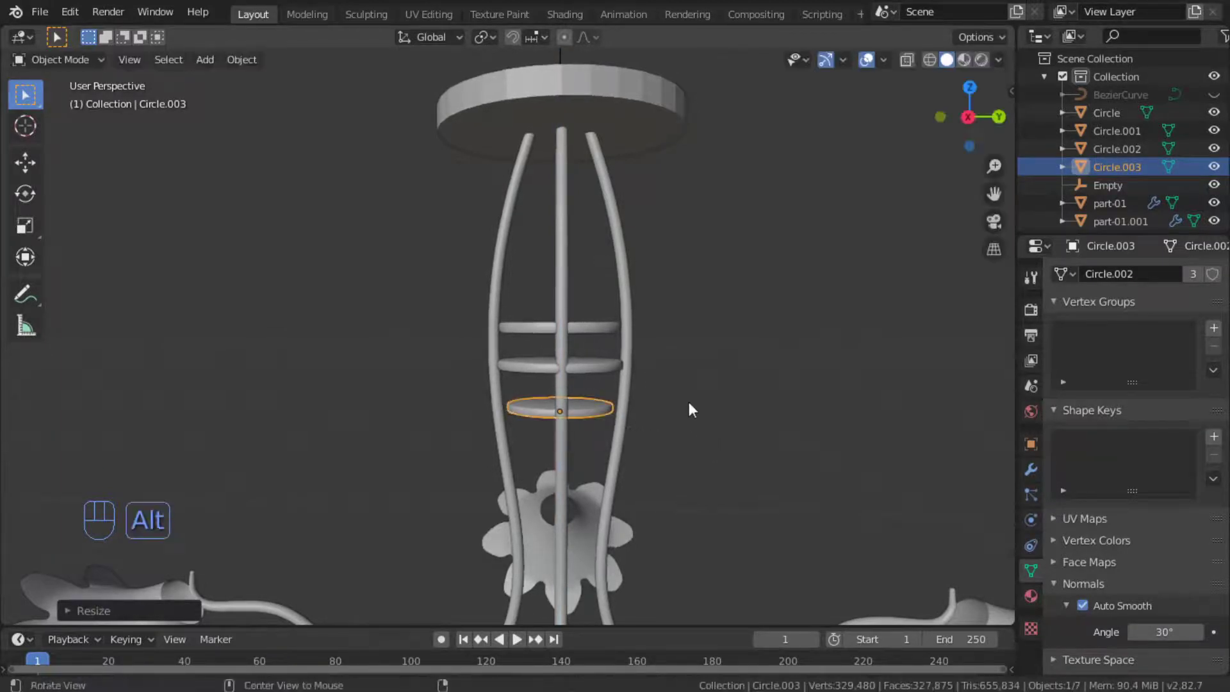
Examine how the three discs fit between the stems from above and in the front and right orthographic views.
alt+drag(686, 407, 388, 494)
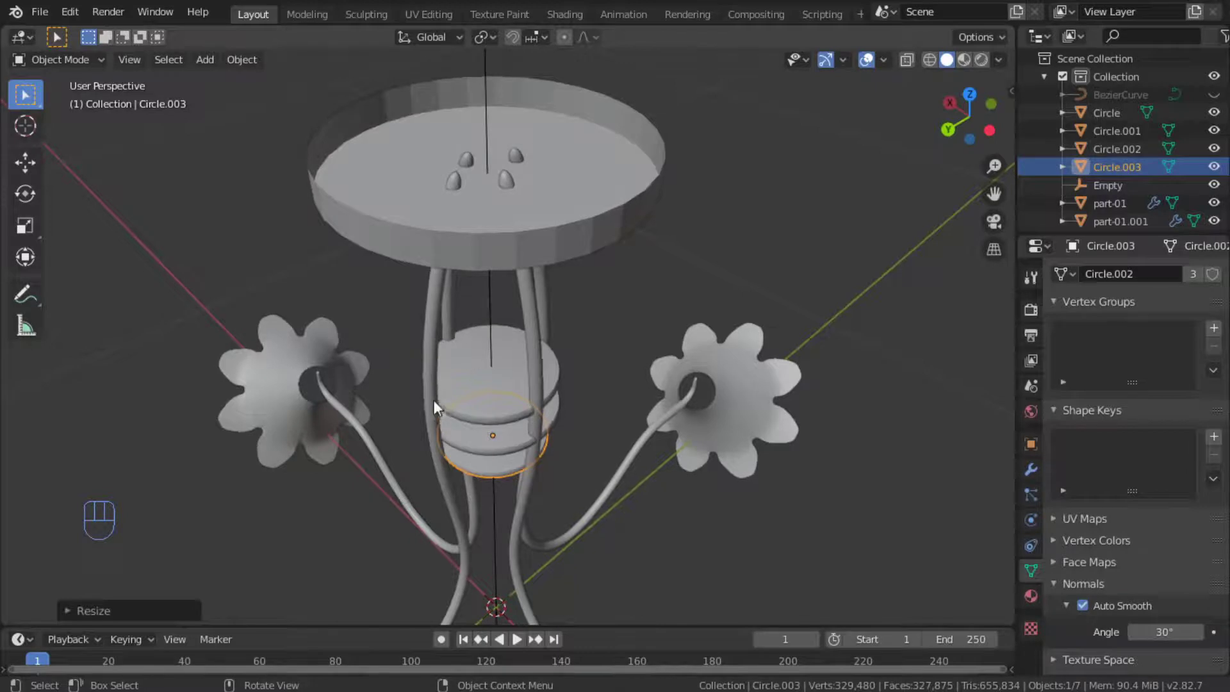
key(KP_1)
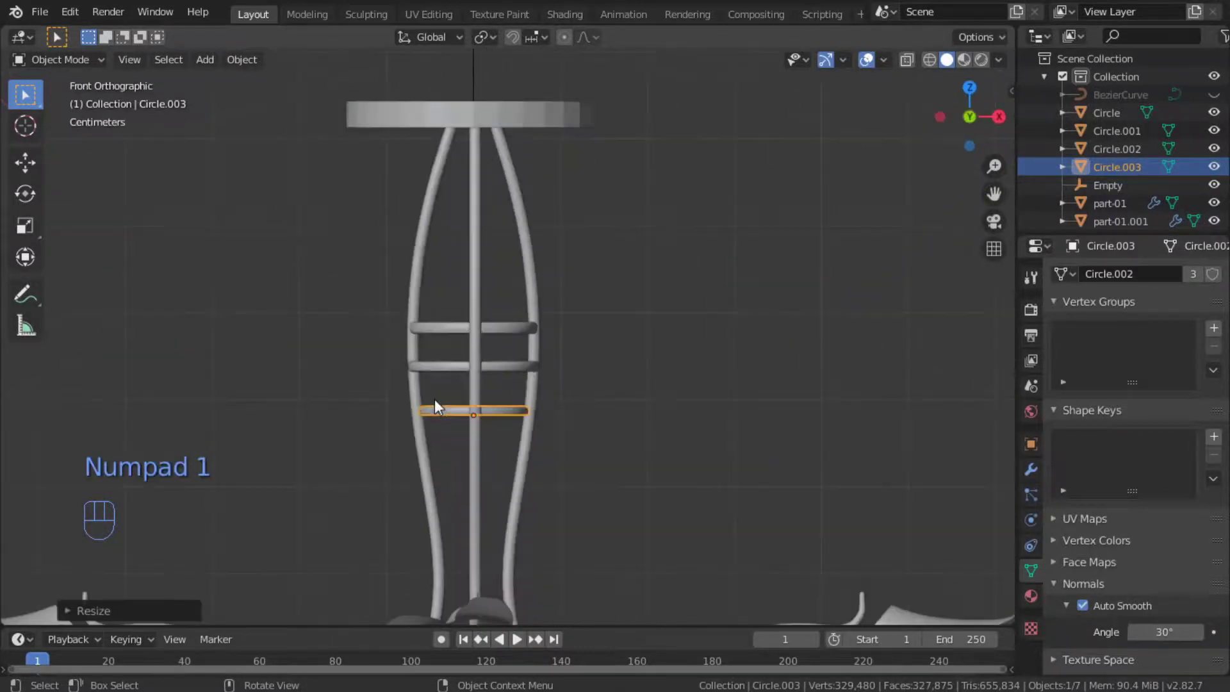
key(KP_3)
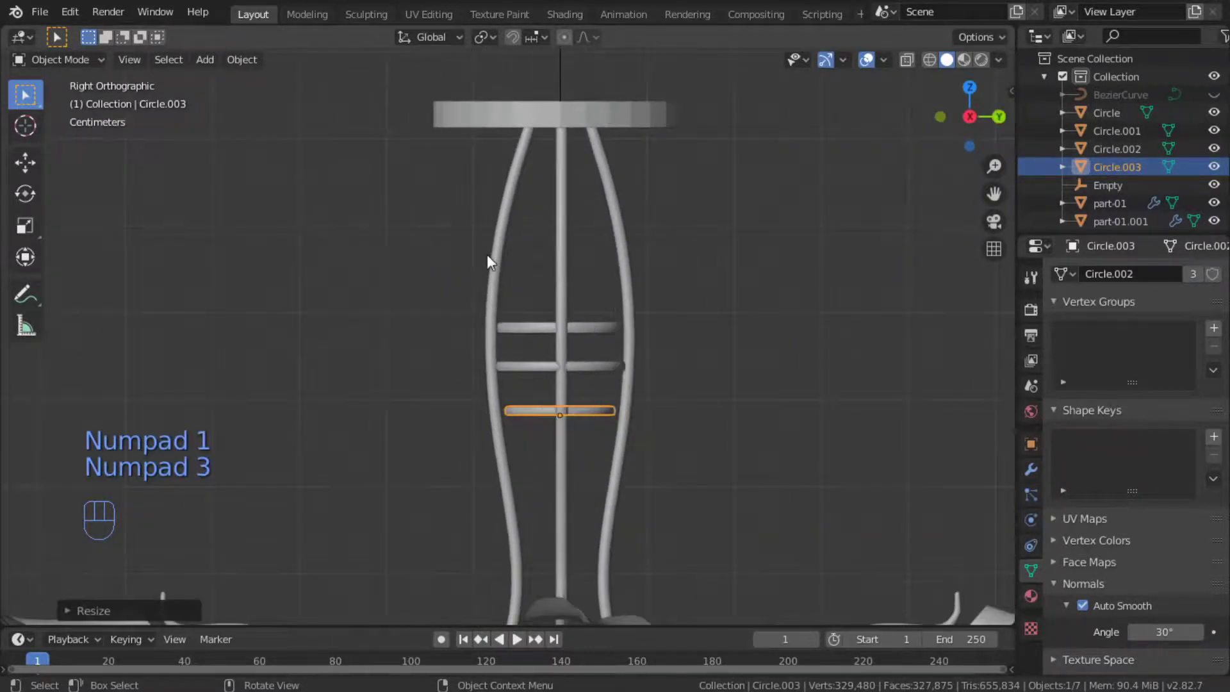
key(KP_1)
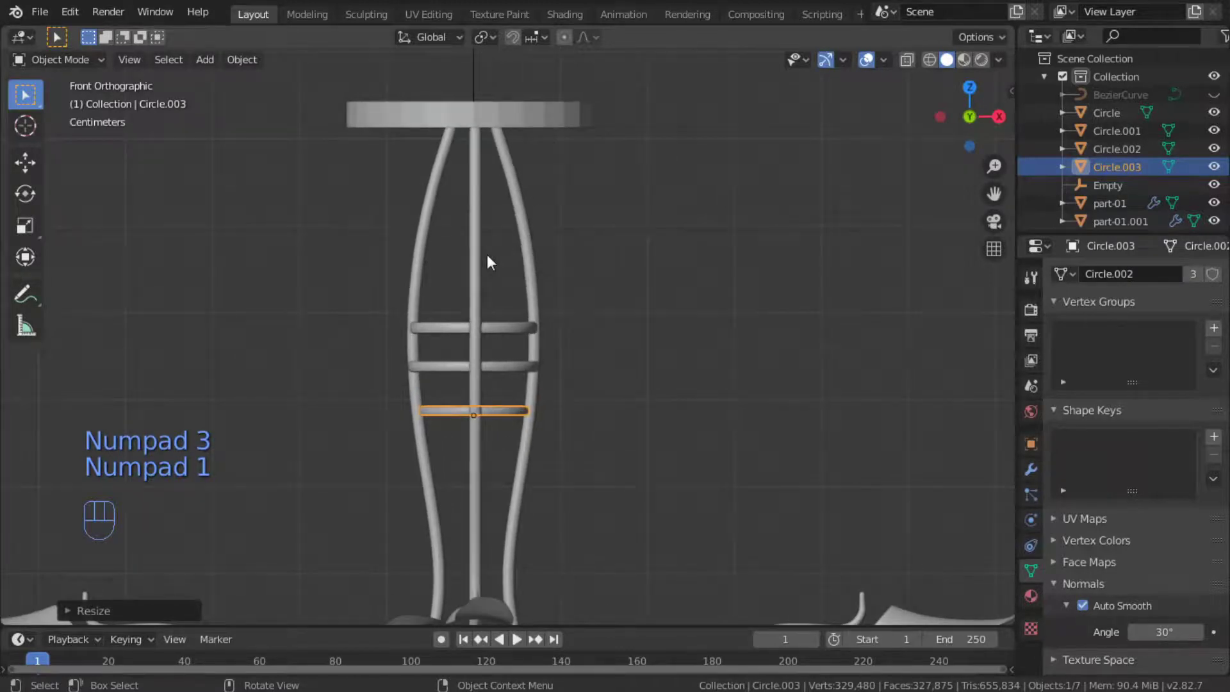
click(533, 253)
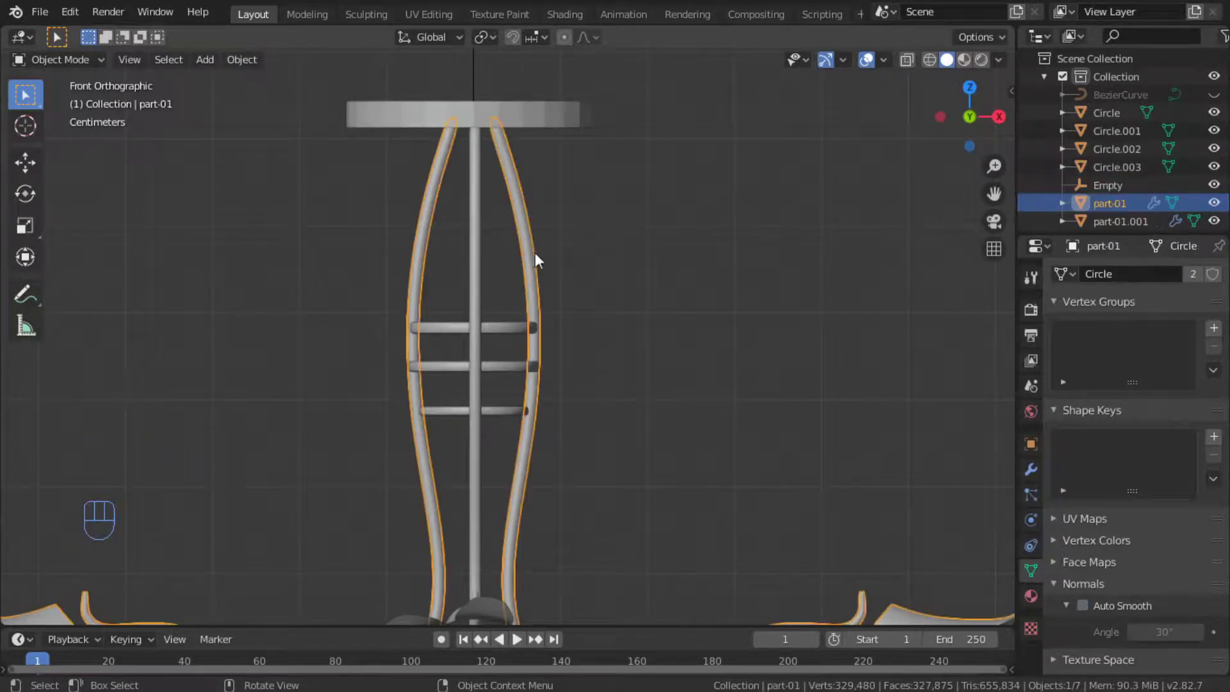
key(g)
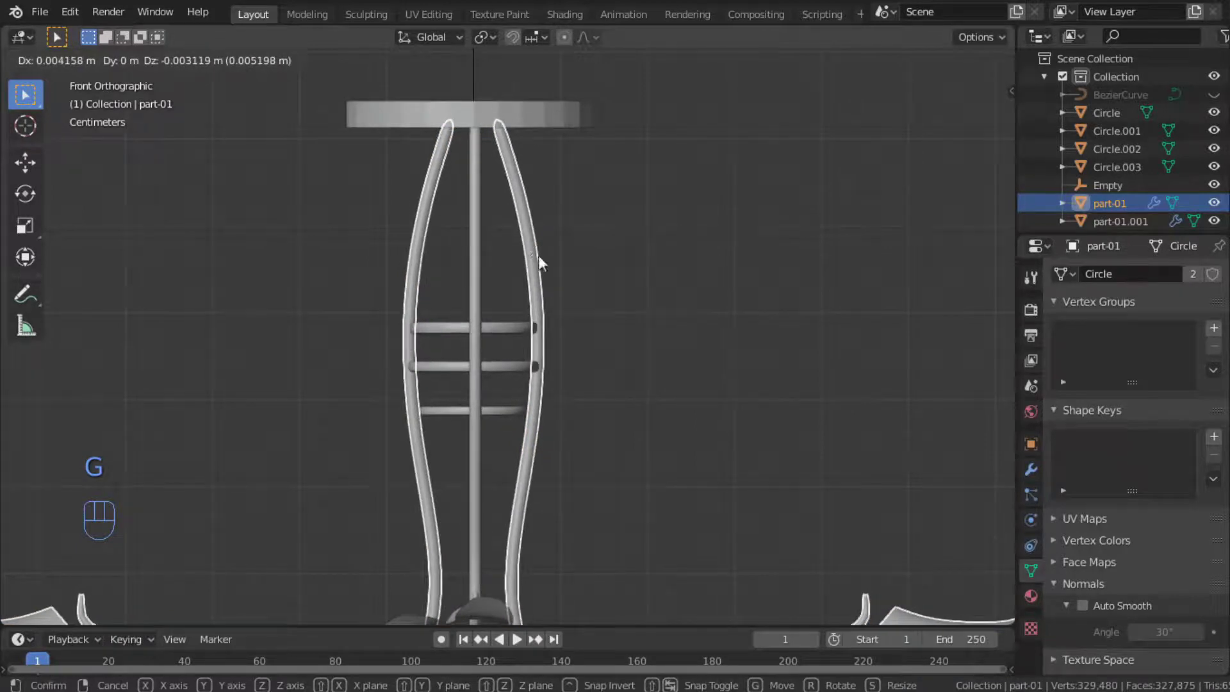
right_click(538, 255)
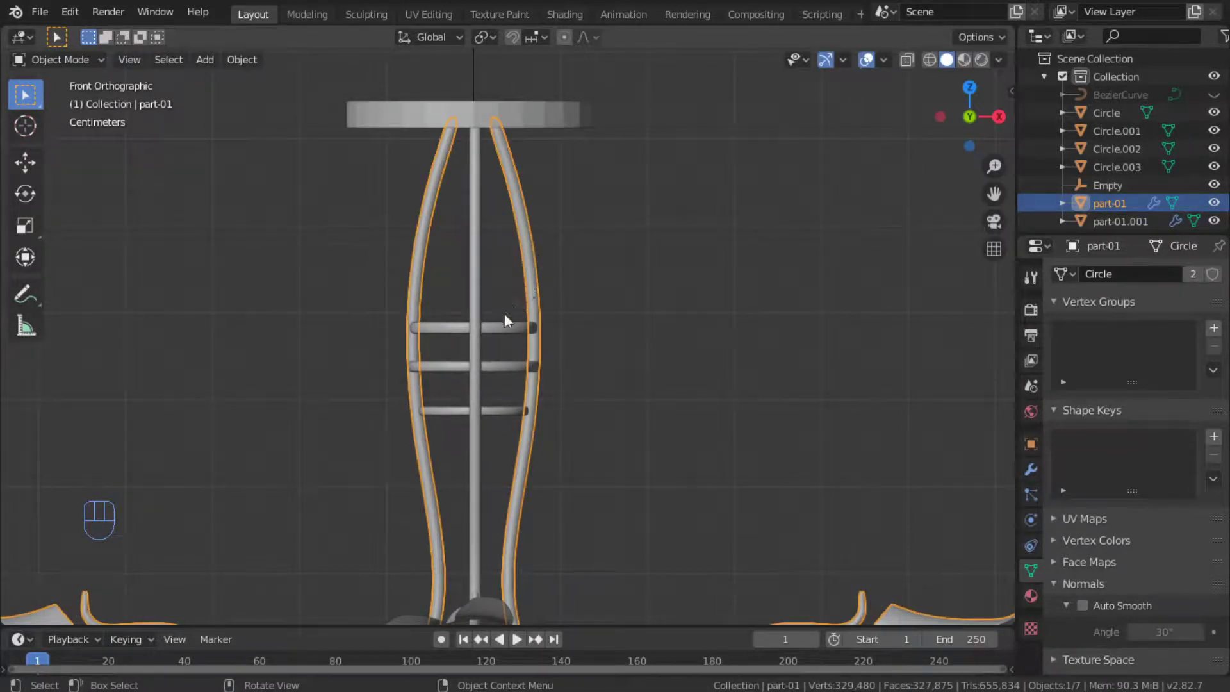
alt+middle_drag(527, 348, 356, 363)
click(544, 325)
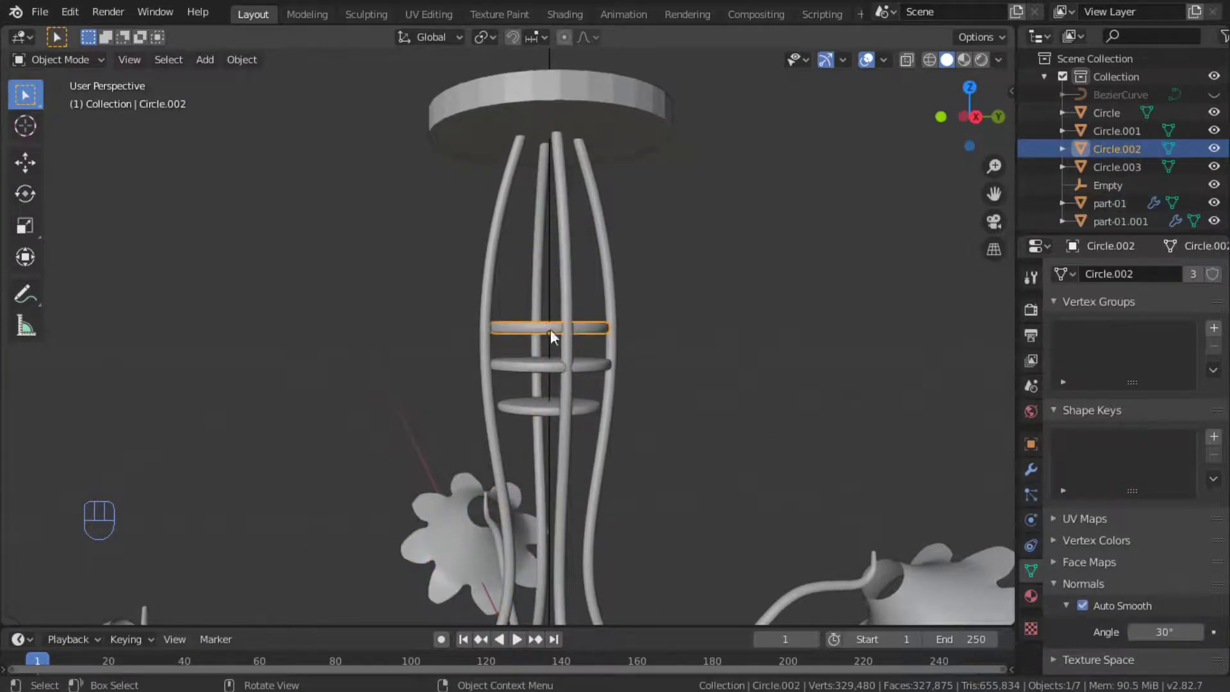
click(568, 357)
alt+middle_drag(567, 358, 586, 355)
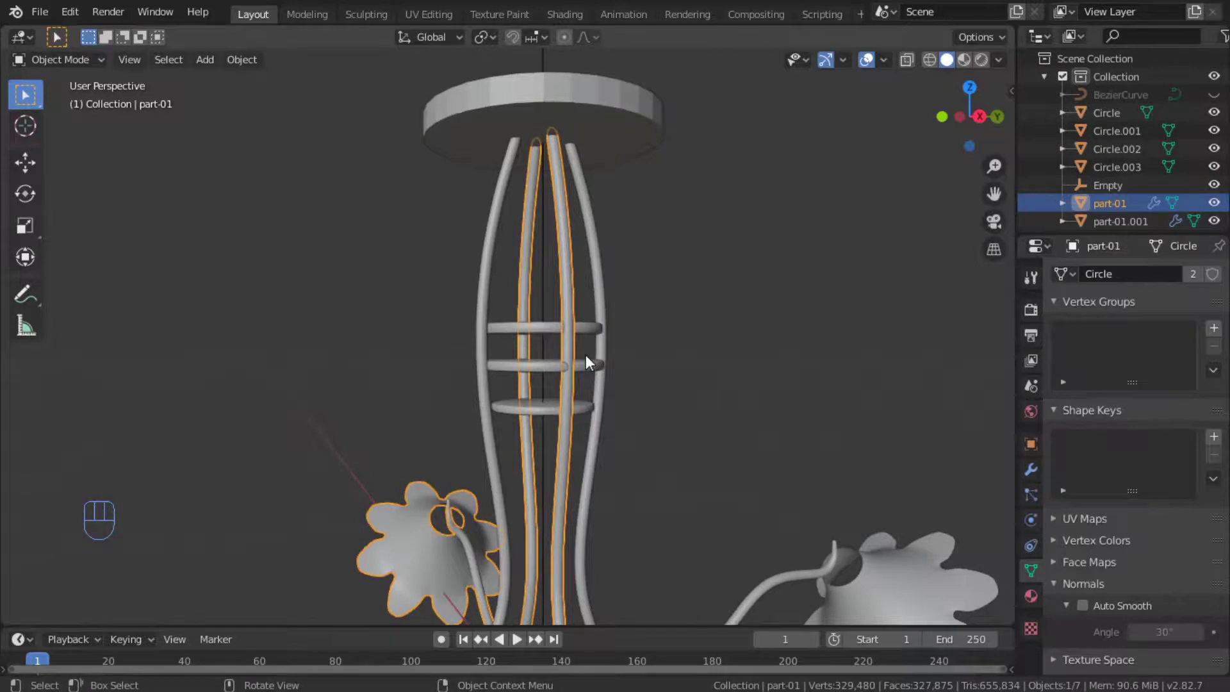
Select the ceiling plate and apply its object scale.
scroll(586, 355, down, 8)
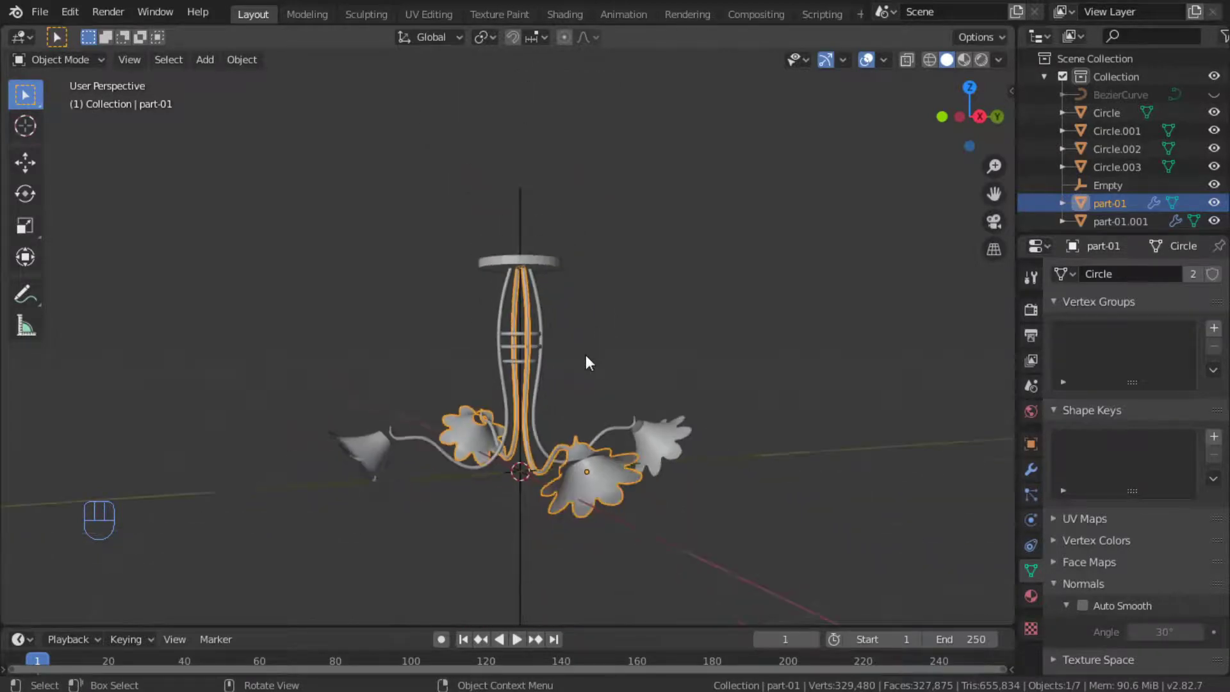
scroll(585, 355, up, 4)
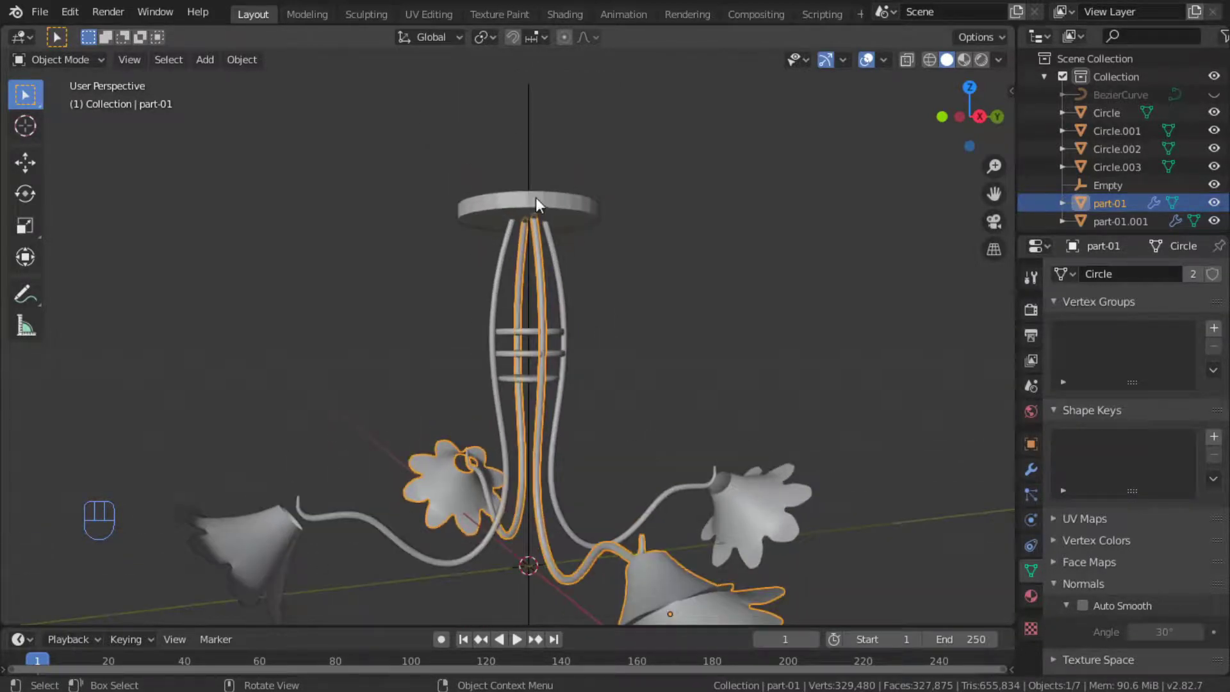
click(537, 204)
key(Tab)
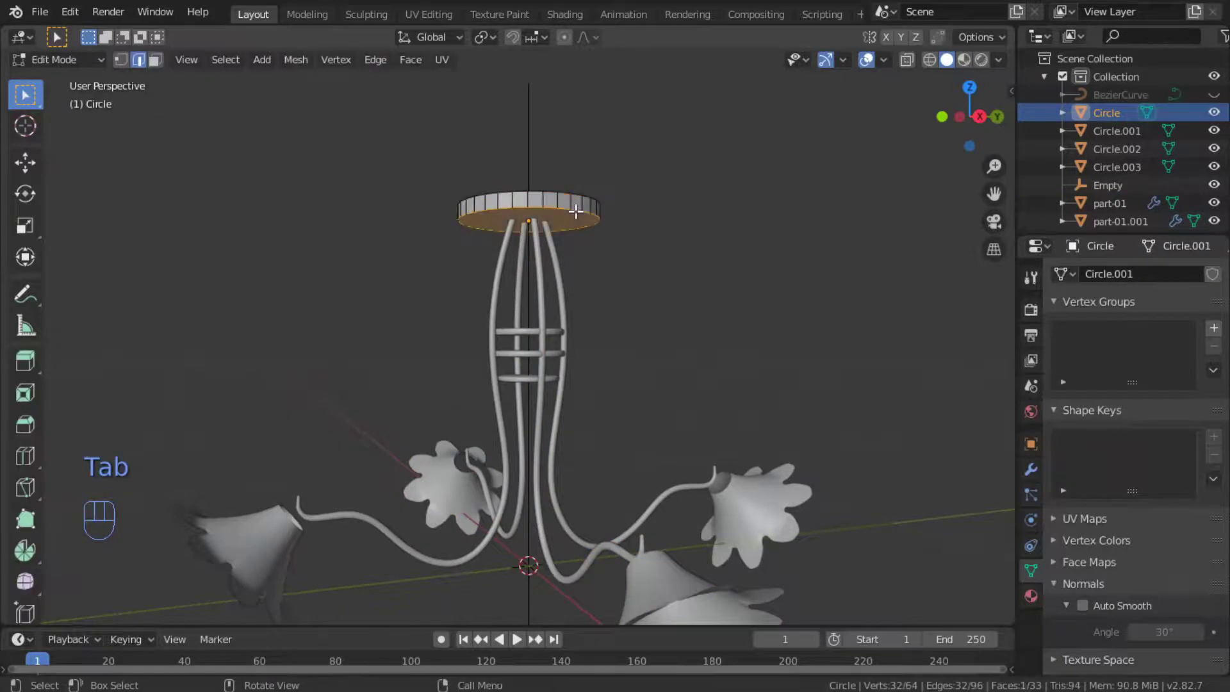
key(Tab)
key(ctrl+a)
click(579, 225)
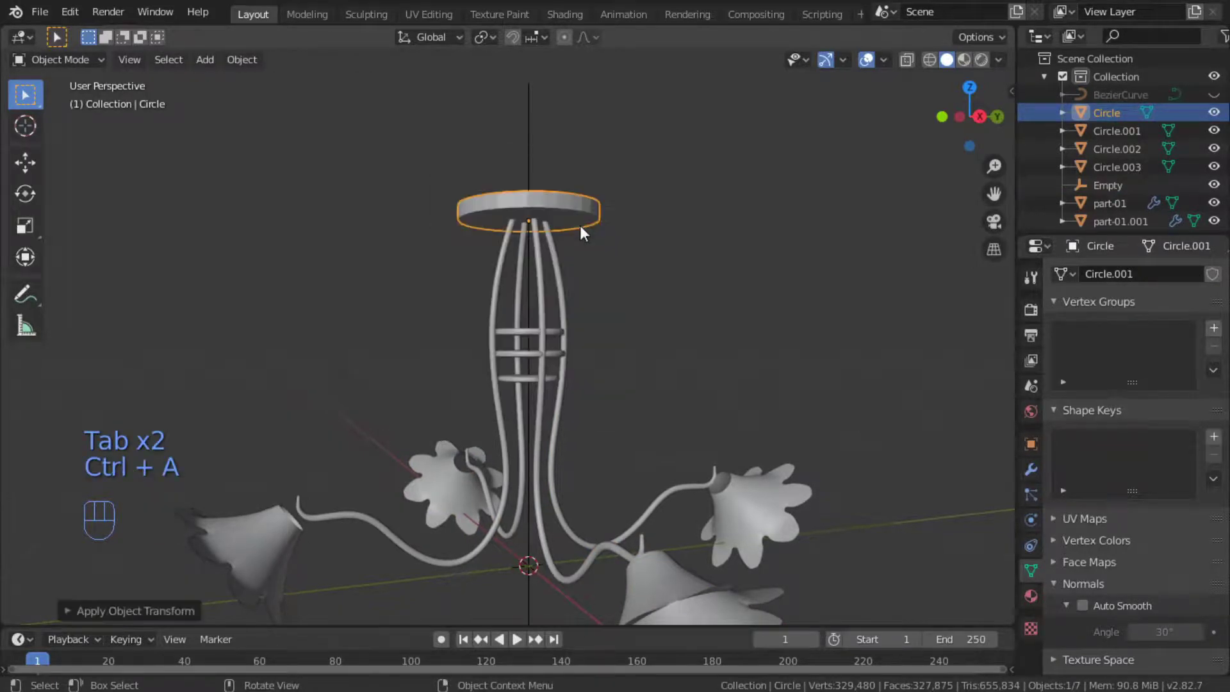
Bevel the ceiling plate's lower rim edge loop with 2 segments.
key(Tab)
key(ctrl+b)
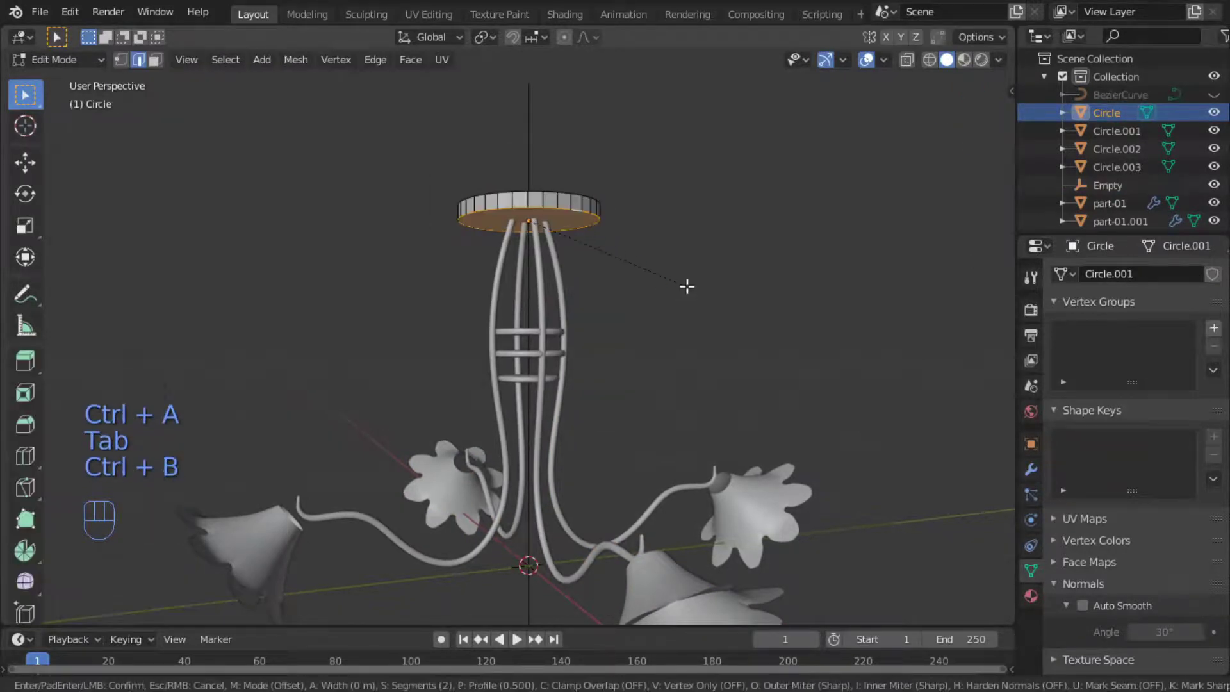
click(694, 288)
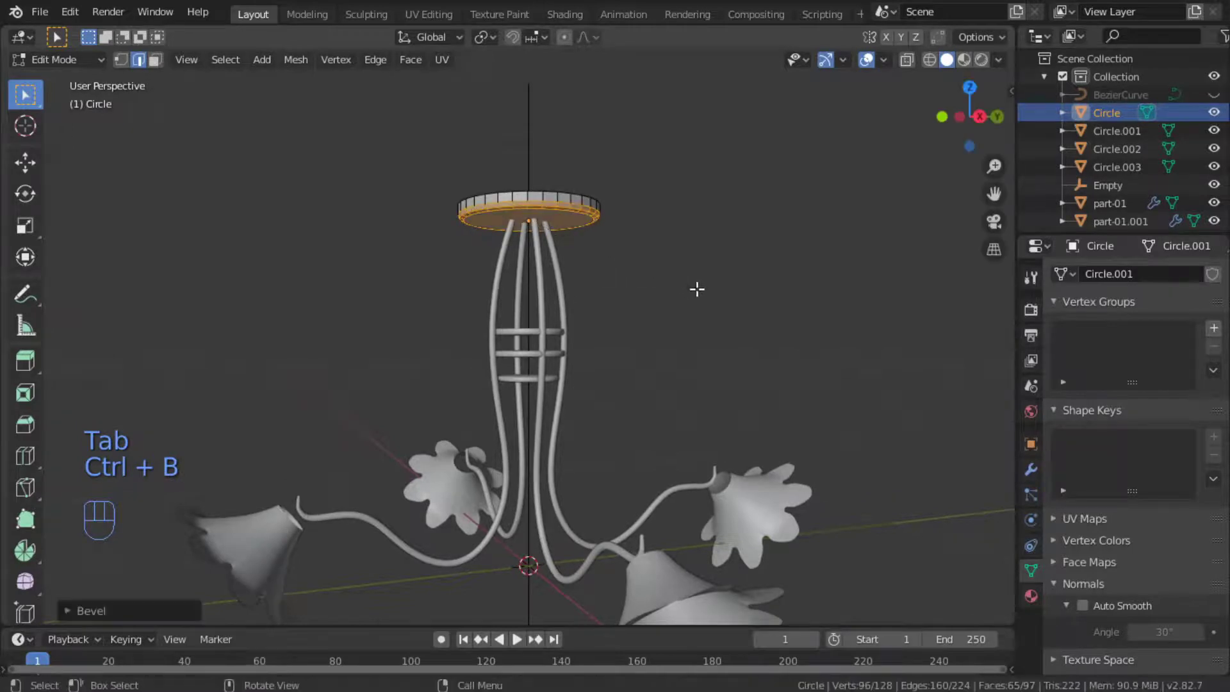
Shade the bevelled ceiling plate smooth and enable Auto Smooth for its normals.
key(Tab)
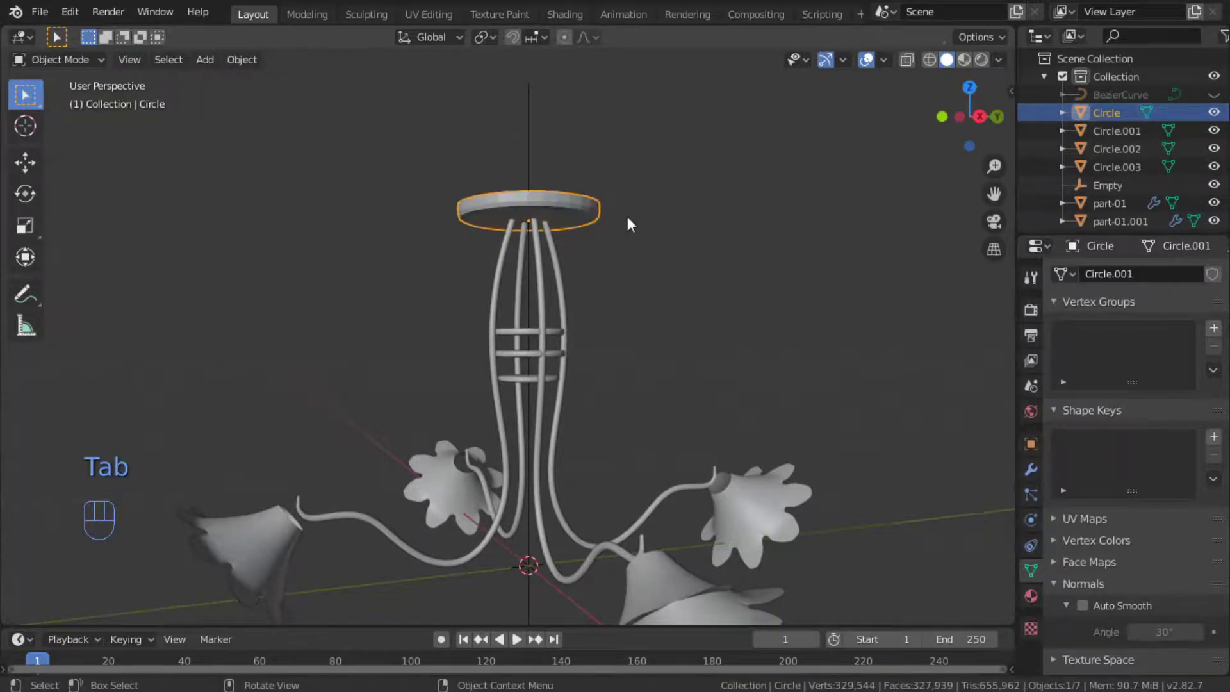
right_click(592, 206)
click(593, 206)
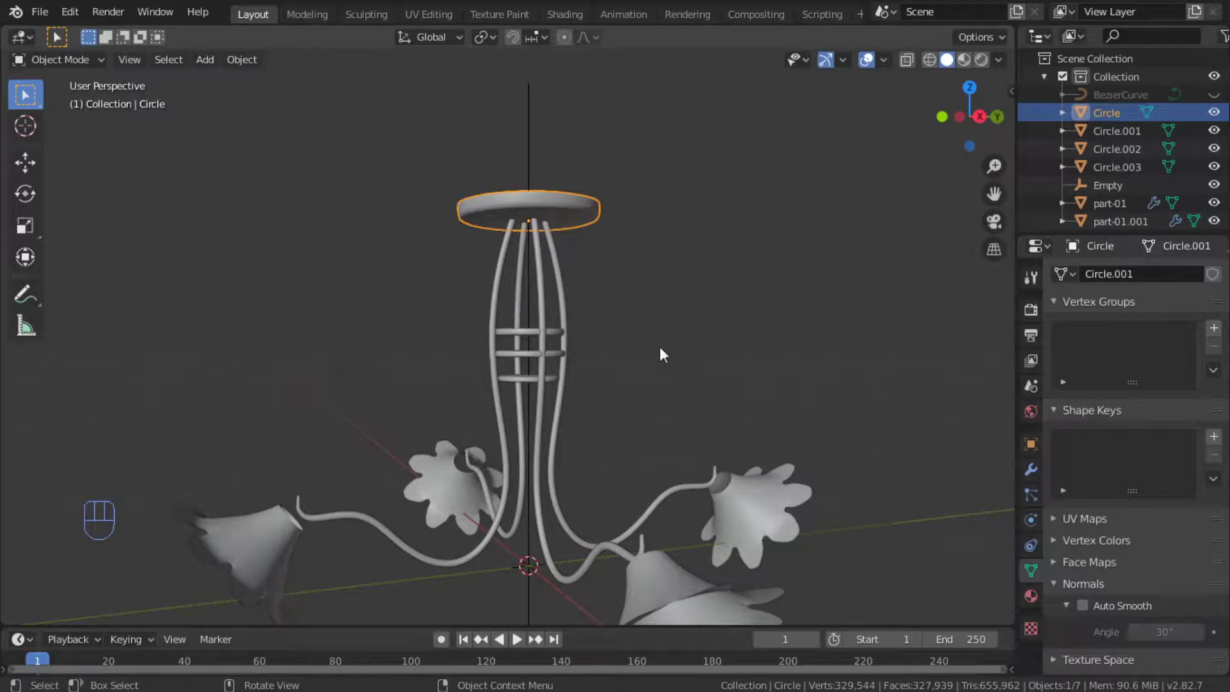
click(1082, 605)
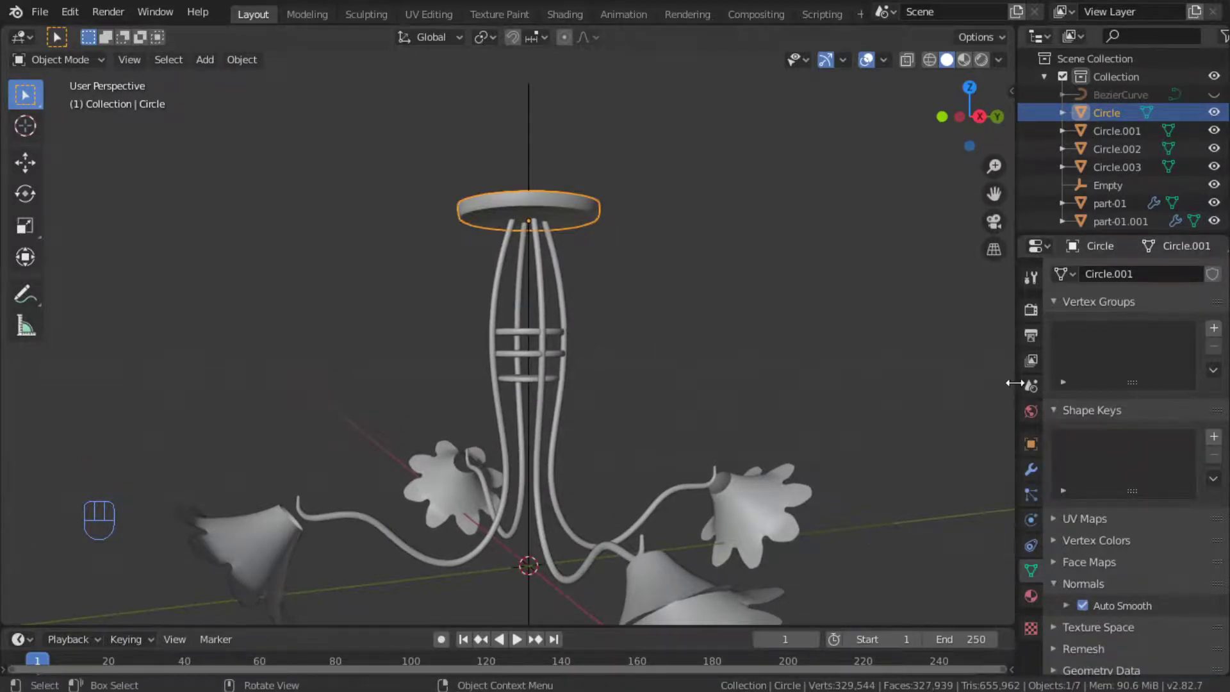
Widen the properties area, turn it into a Shader Editor with its sidebar hidden, and create a new node material for the ceiling plate.
drag(1018, 390, 913, 392)
key(shift+F3)
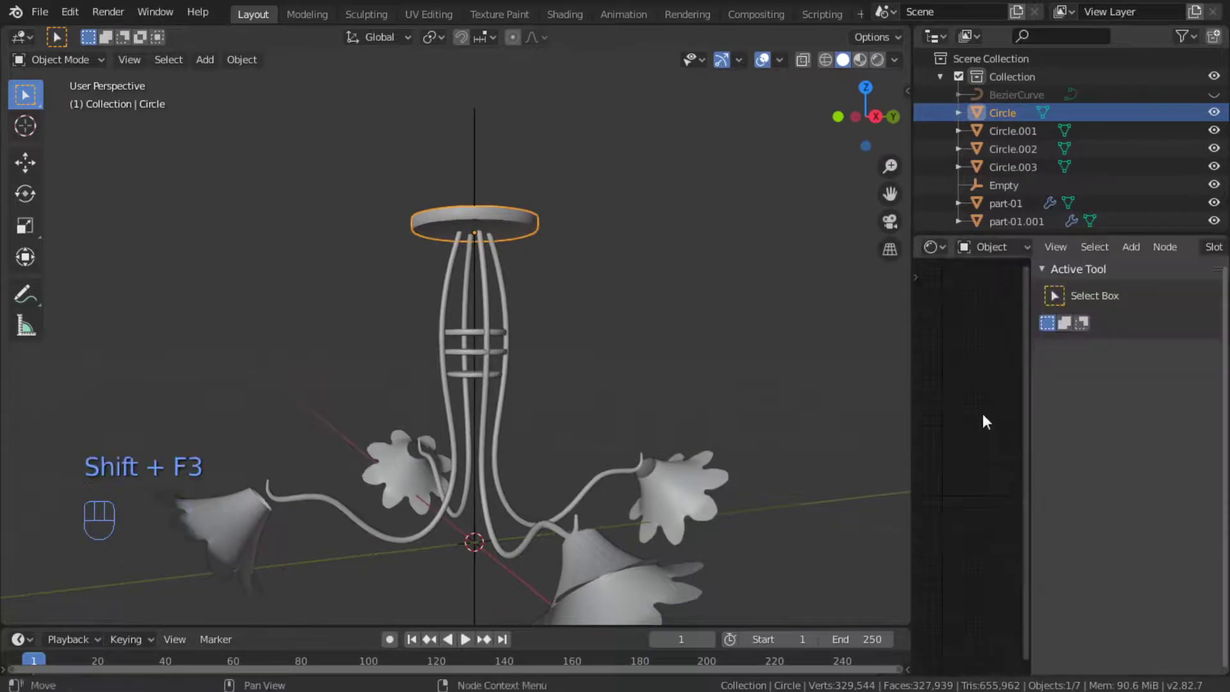
key(n)
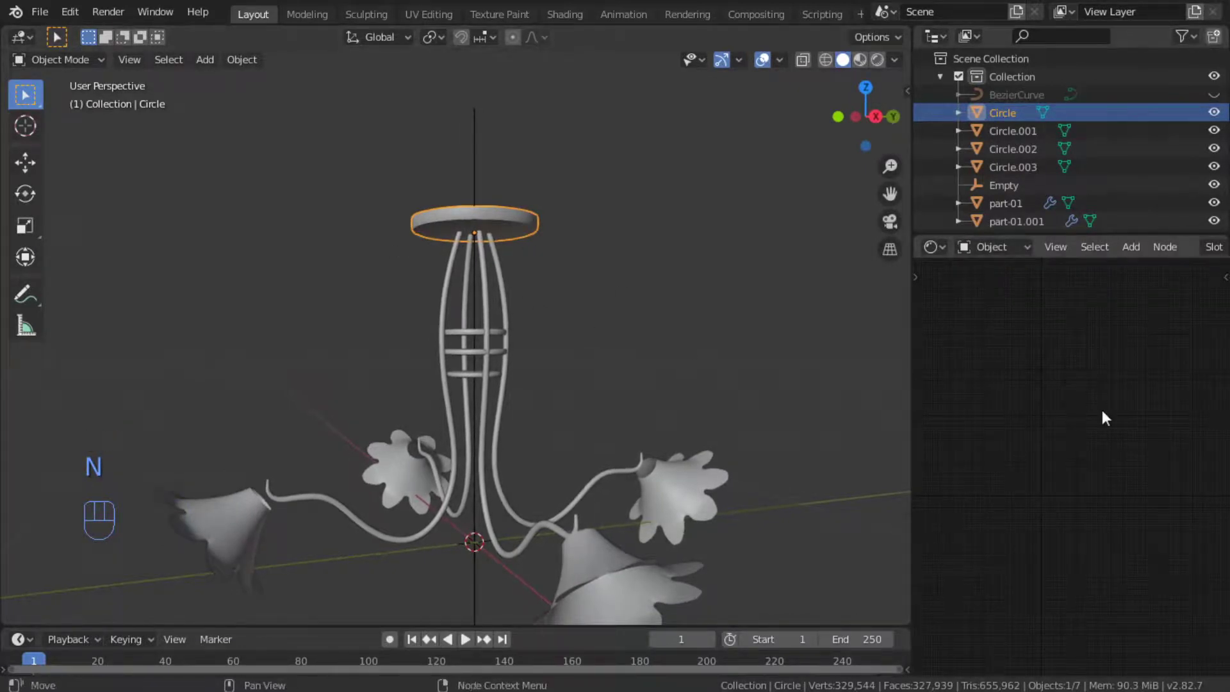
alt+middle_drag(1102, 410, 1098, 367)
alt+middle_drag(1223, 365, 1141, 395)
scroll(1182, 245, down, 8)
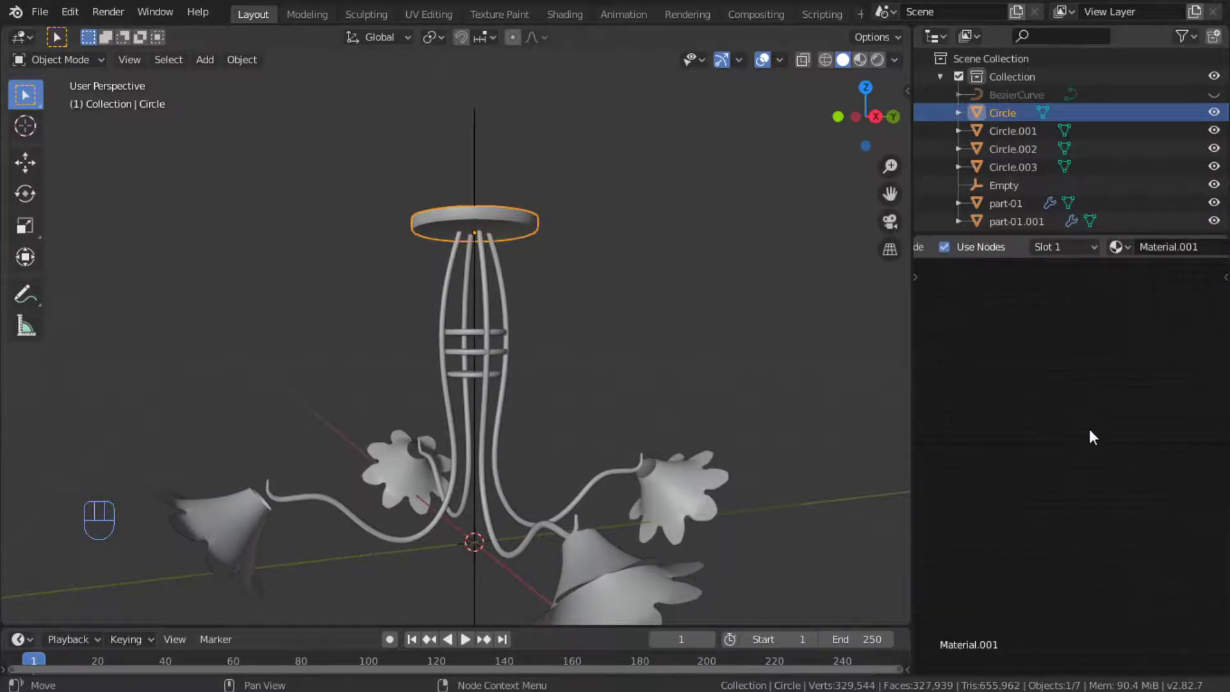
alt+middle_drag(1088, 429, 1192, 403)
alt+middle_drag(1080, 473, 1076, 352)
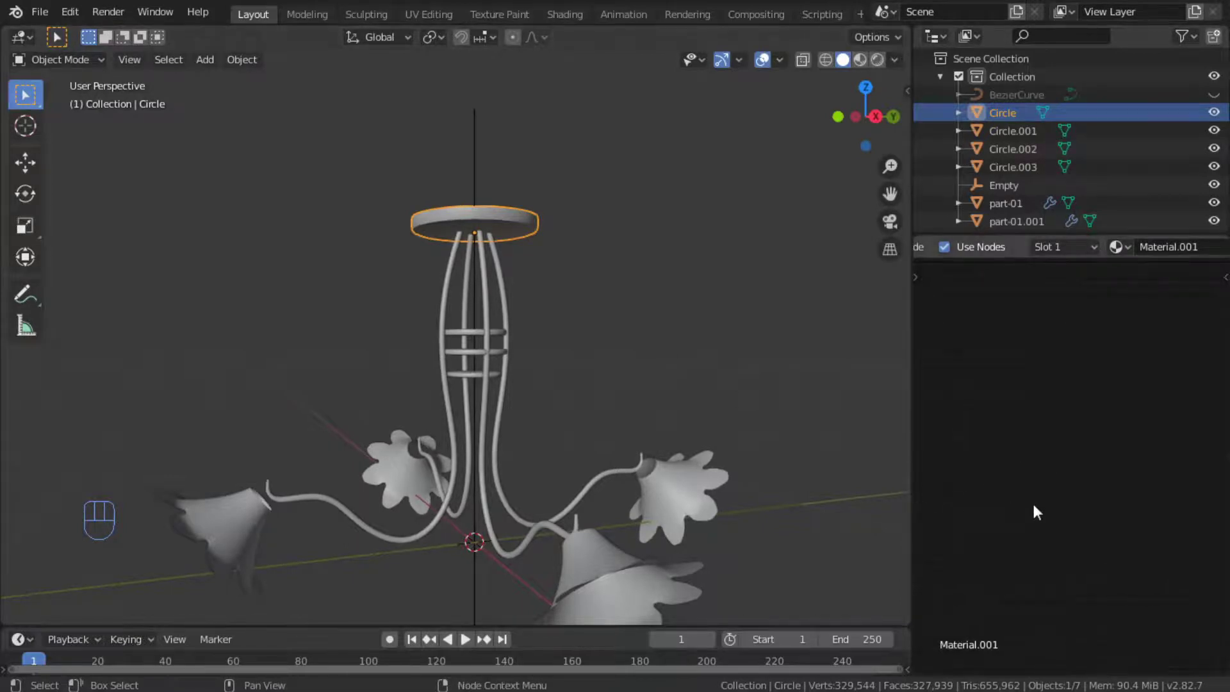
Change the large viewport to a Shader Editor without its sidebar and the small side area to a 3D viewport showing the whole chandelier.
key(ctrl+Up)
key(ctrl+Up)
key(shift+F3)
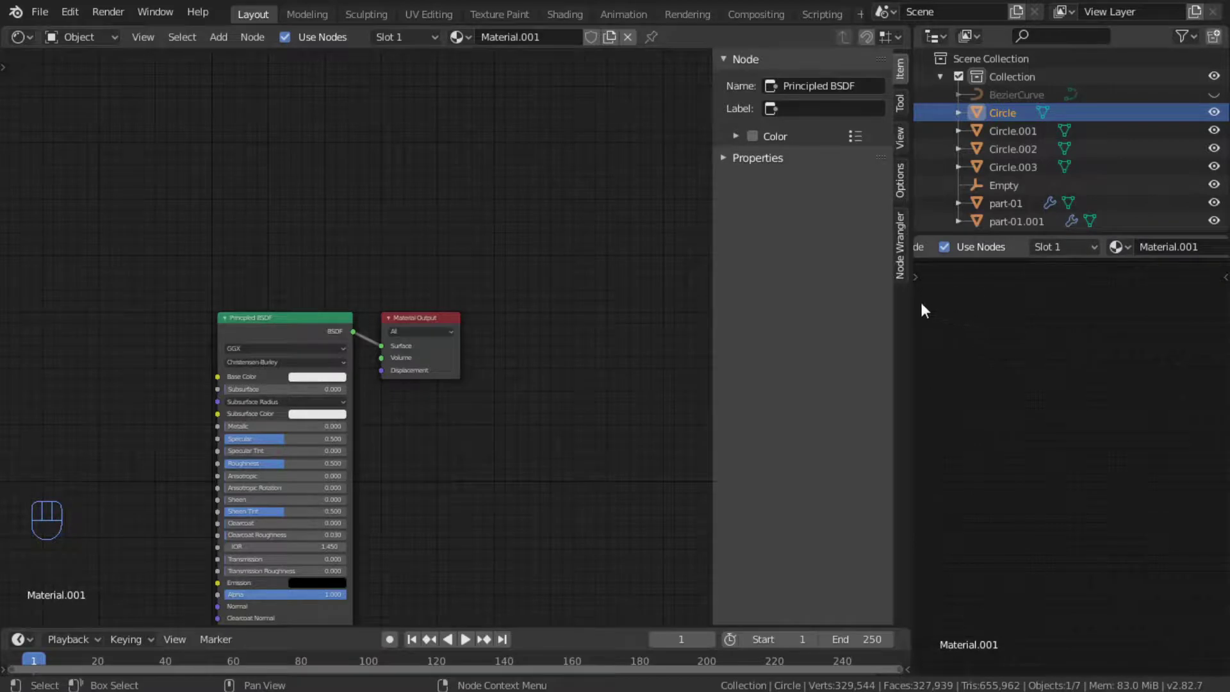
alt+drag(975, 329, 933, 418)
key(n)
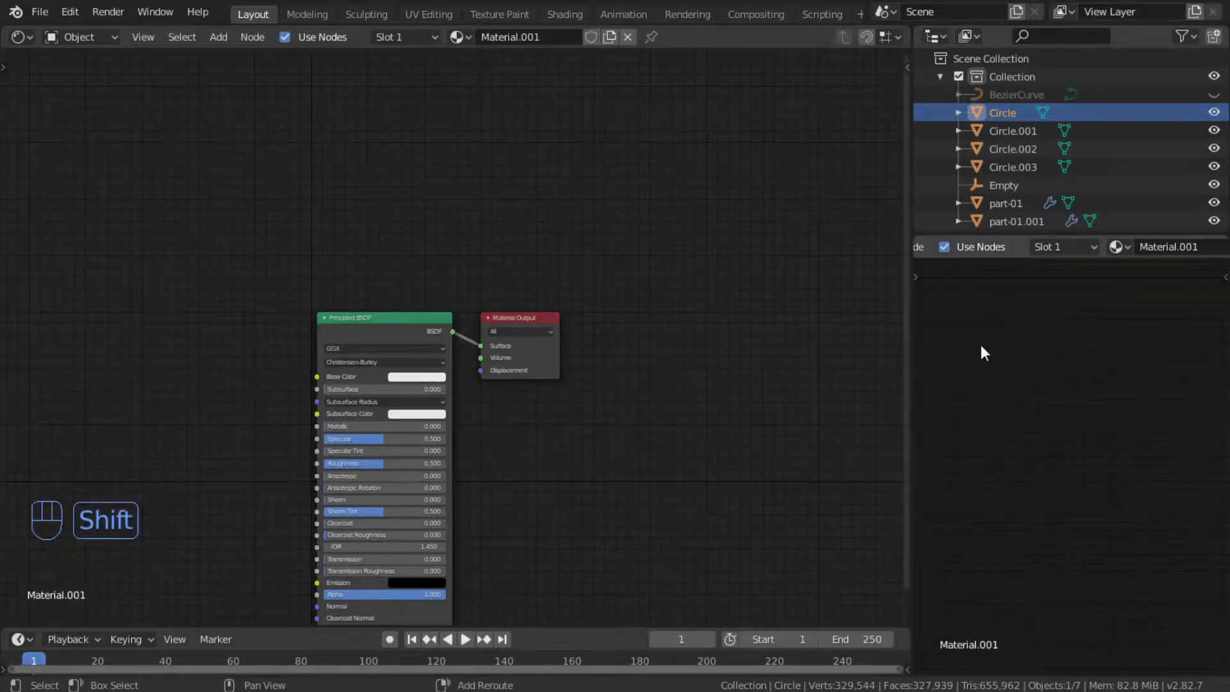
key(shift+F5)
scroll(1073, 430, up, 9)
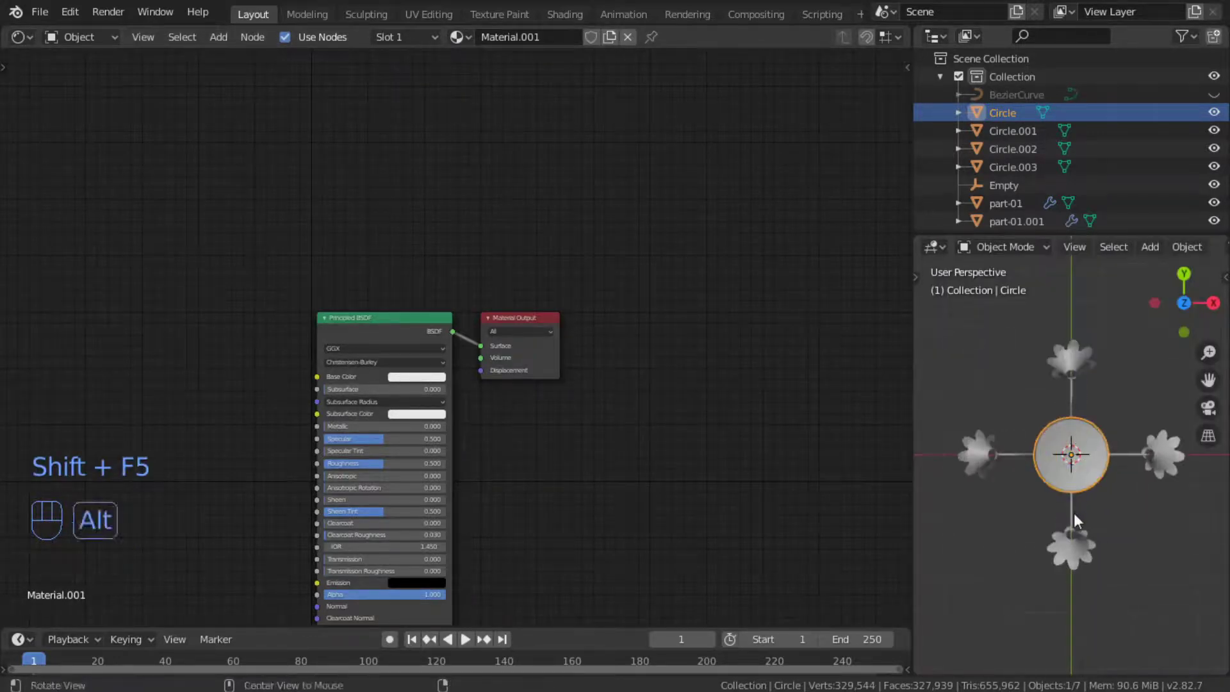
alt+middle_drag(1073, 512, 1052, 378)
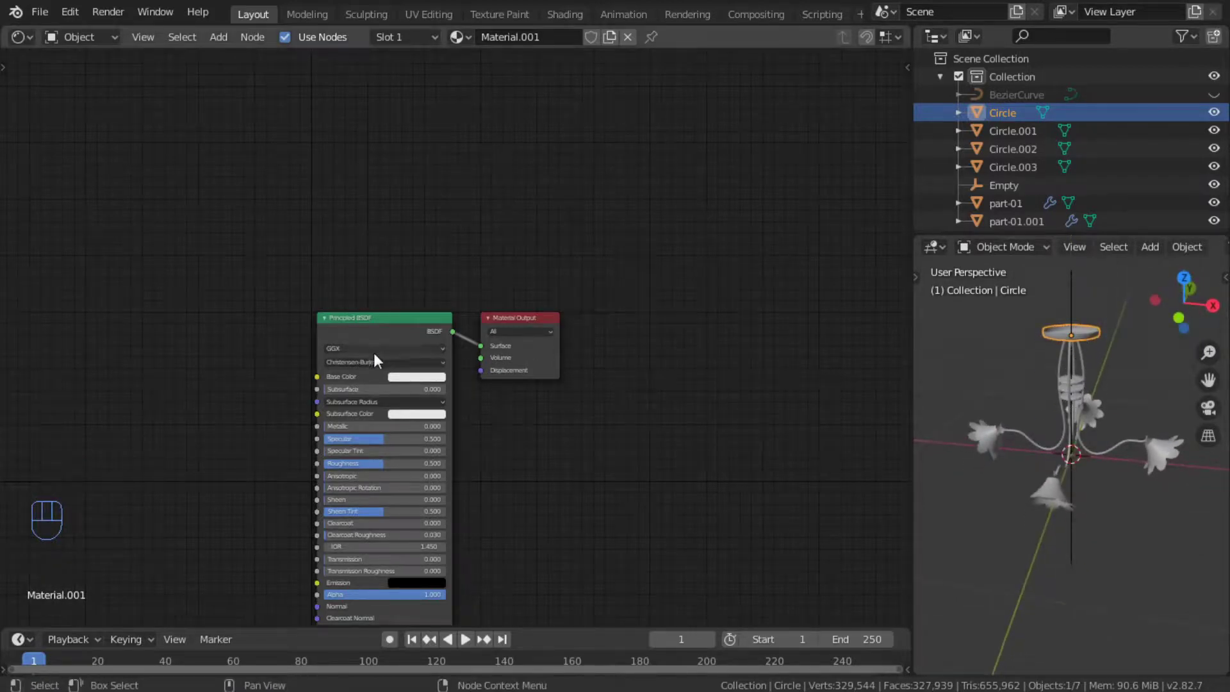
Set the ceiling plate material's Base Color to fully saturated red and its Metallic value to 1.000.
click(403, 377)
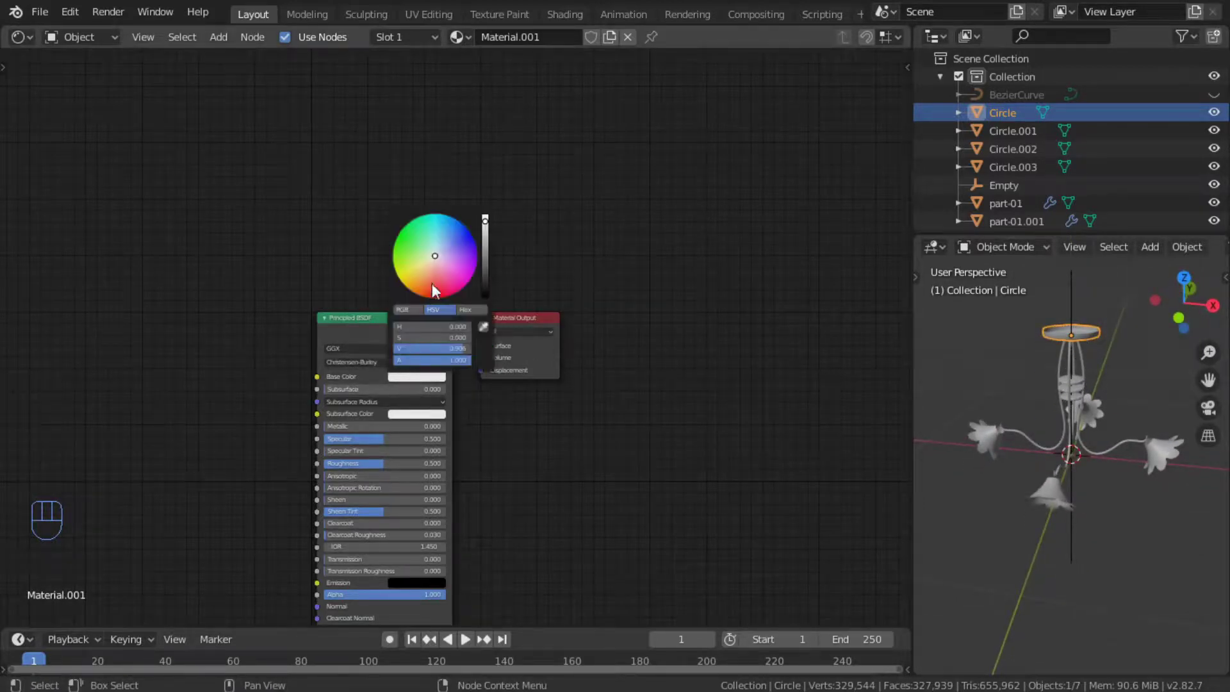
drag(432, 289, 436, 298)
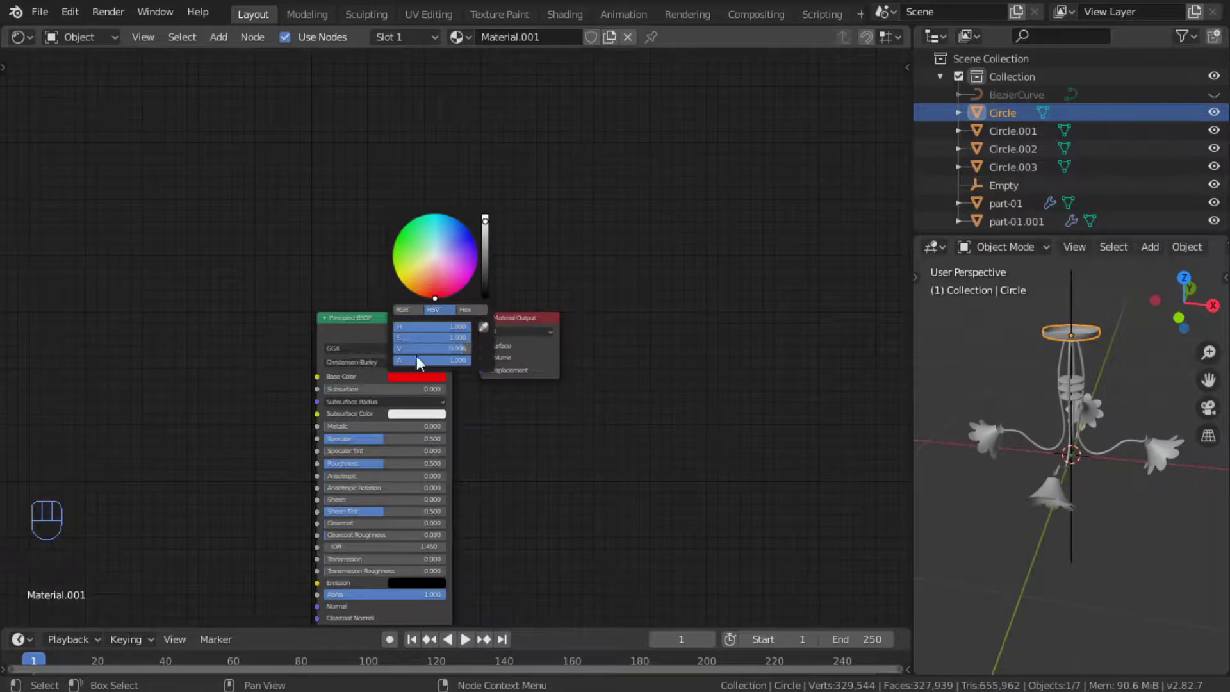
drag(388, 427, 441, 427)
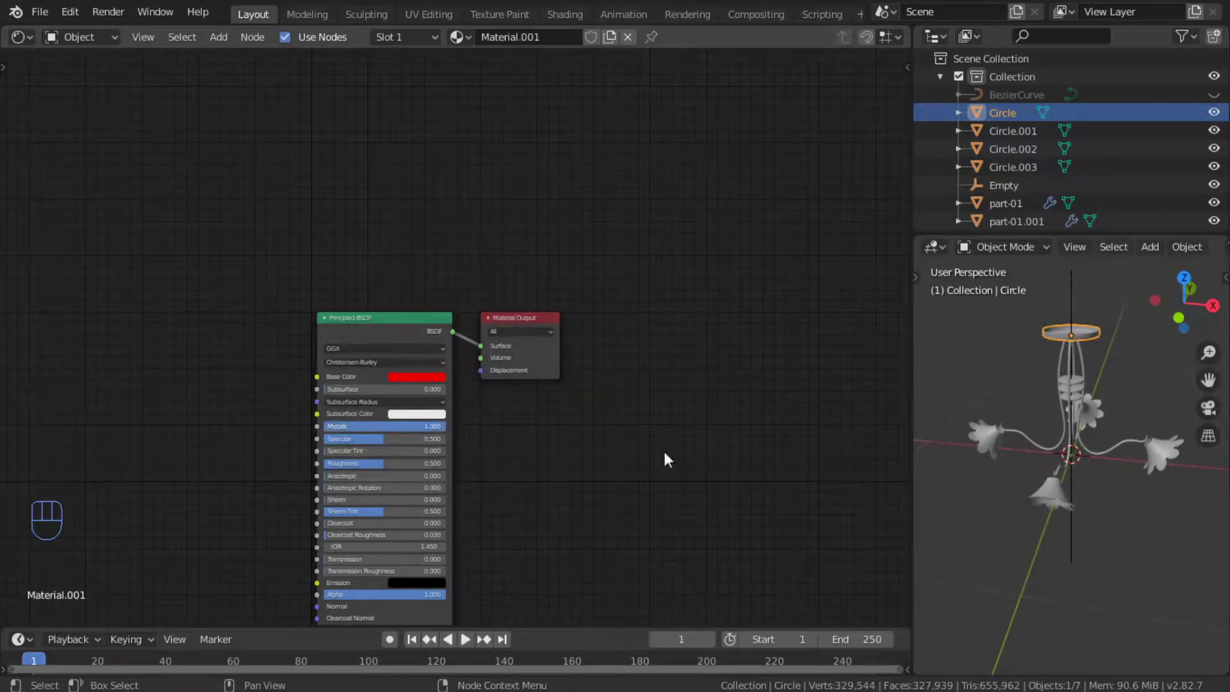
Switch the 3D viewport to Material Preview shading and darken the plate material's Base Color to a deep red.
scroll(1161, 244, down, 10)
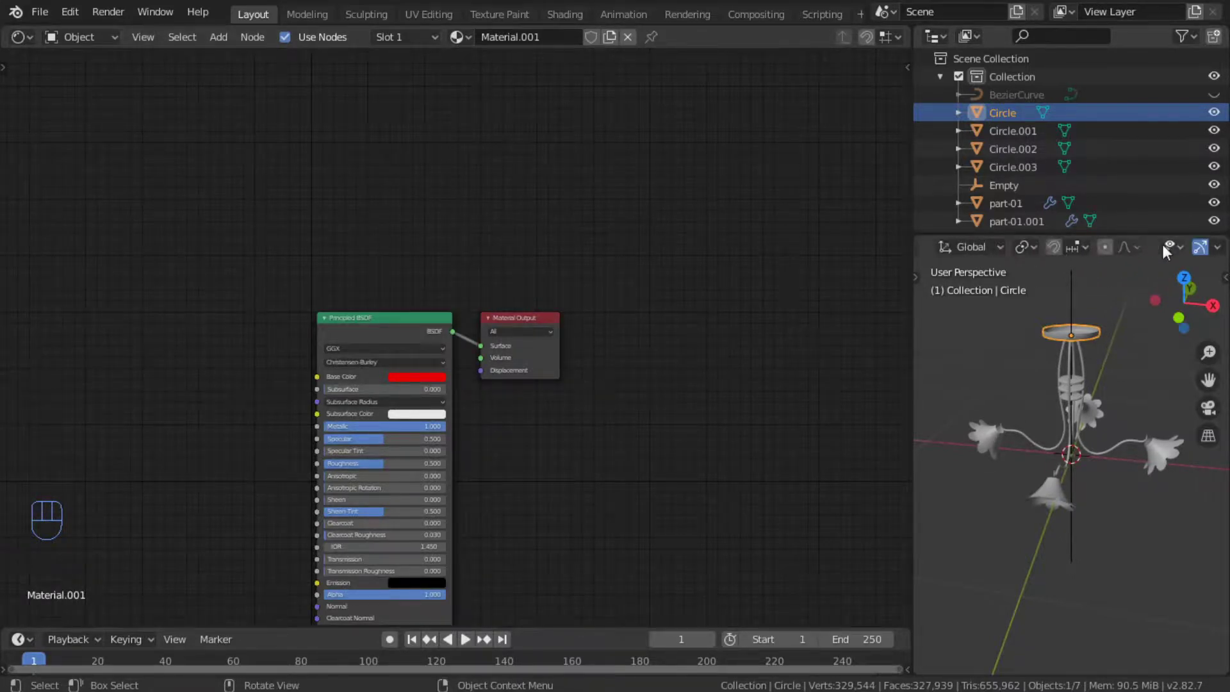
click(1176, 247)
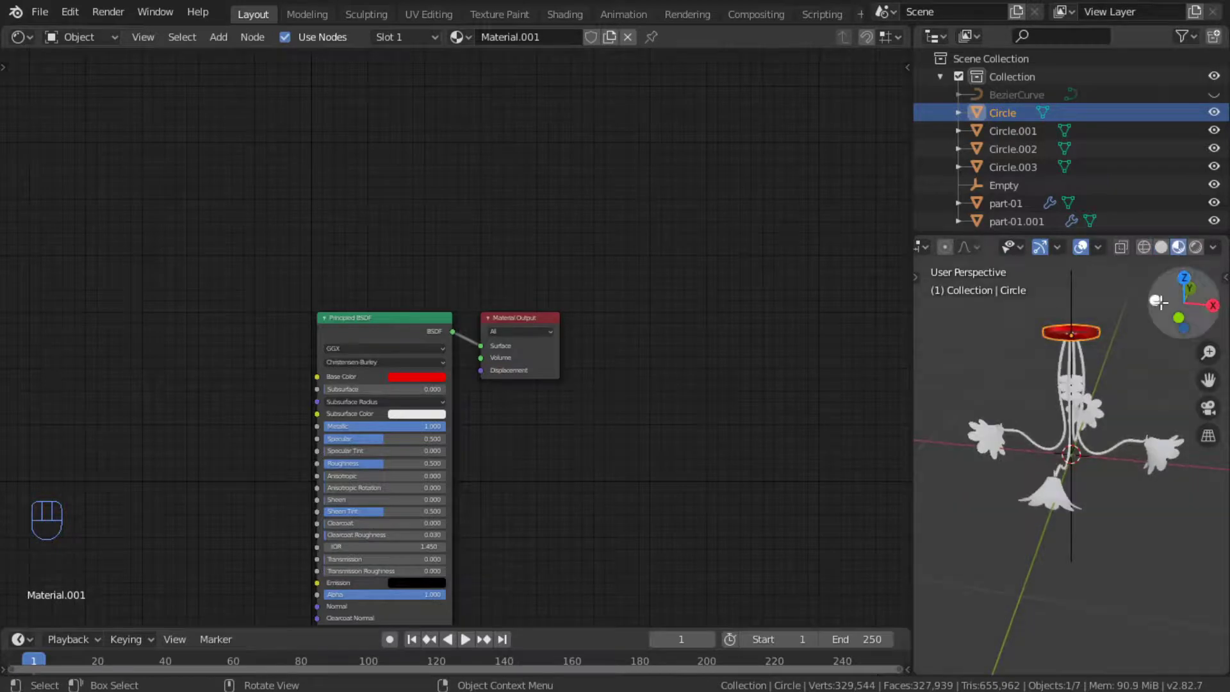
click(395, 378)
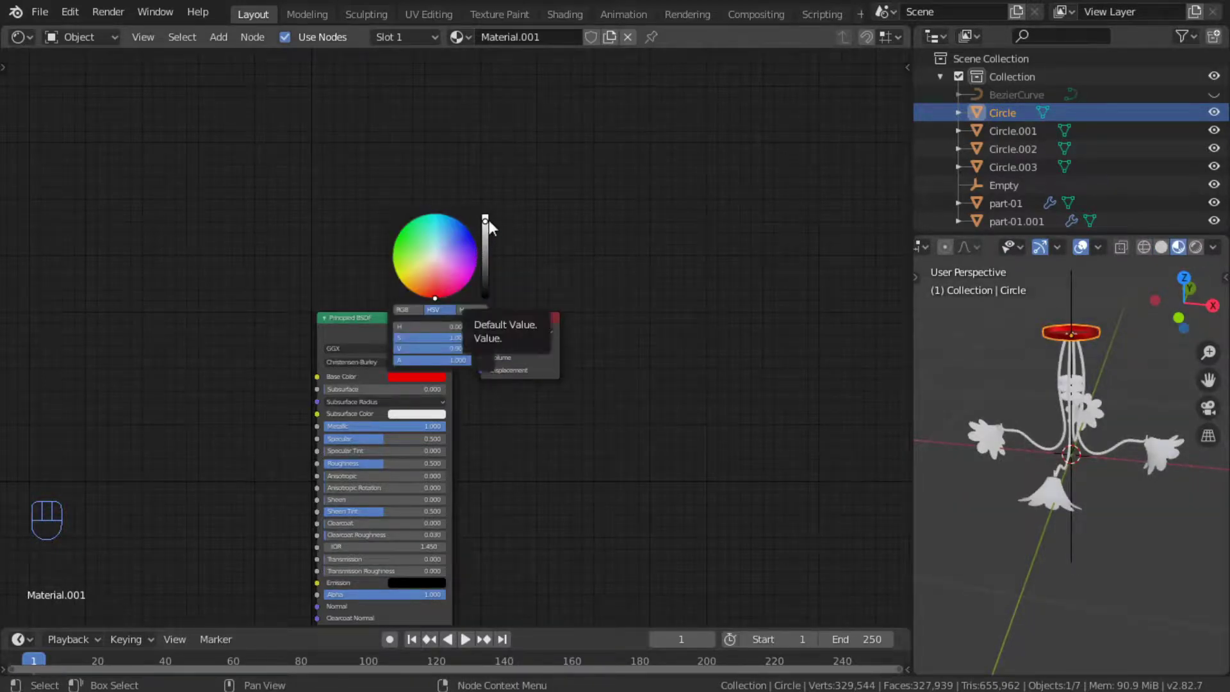
drag(487, 221, 485, 251)
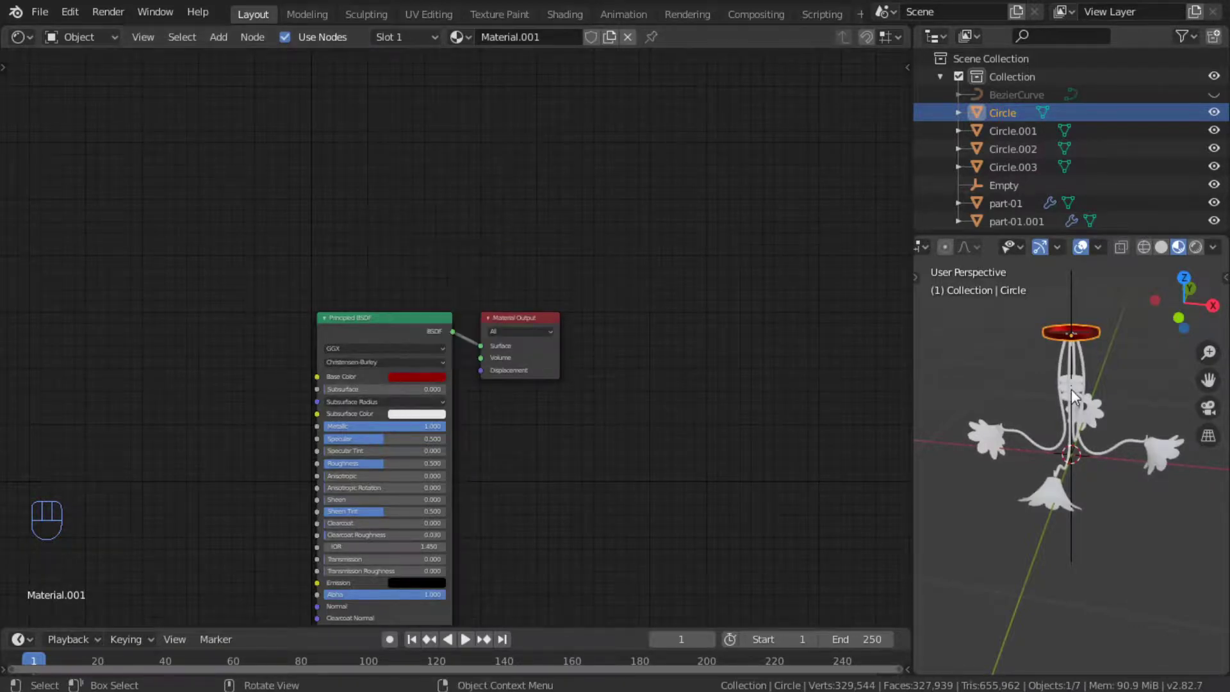
Select only the part-01 lamp arms and give them a material slot with a new material in the Properties editor.
click(1061, 367)
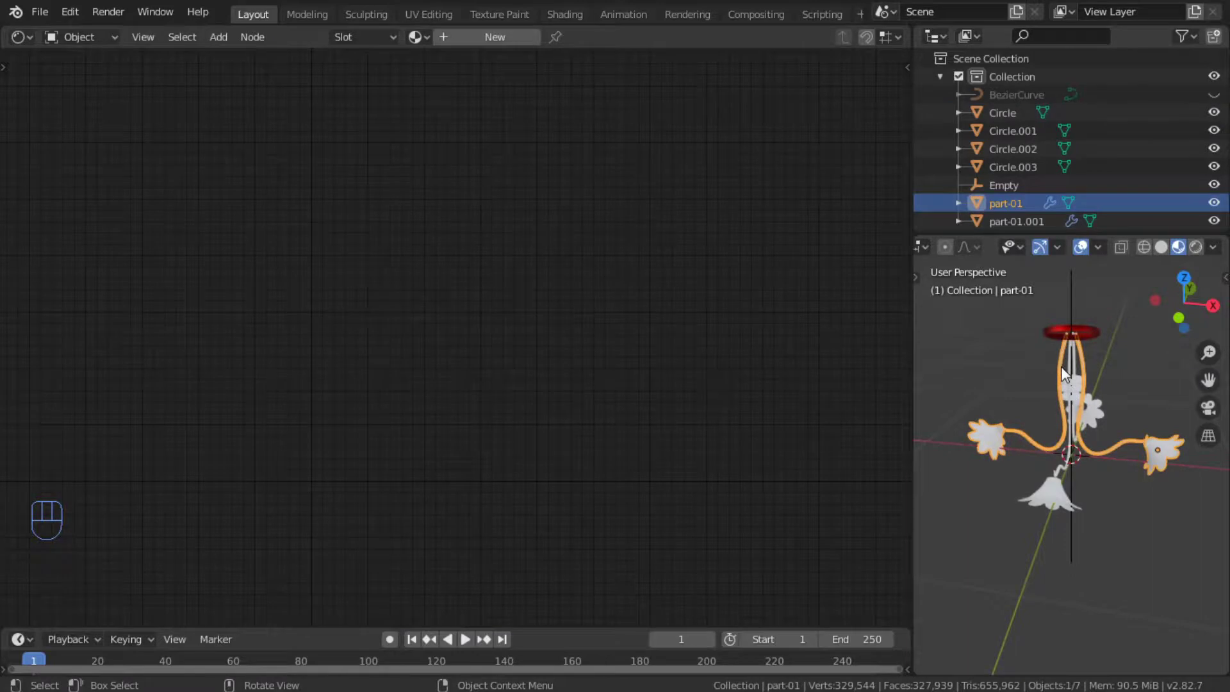
alt+drag(1071, 459, 1054, 486)
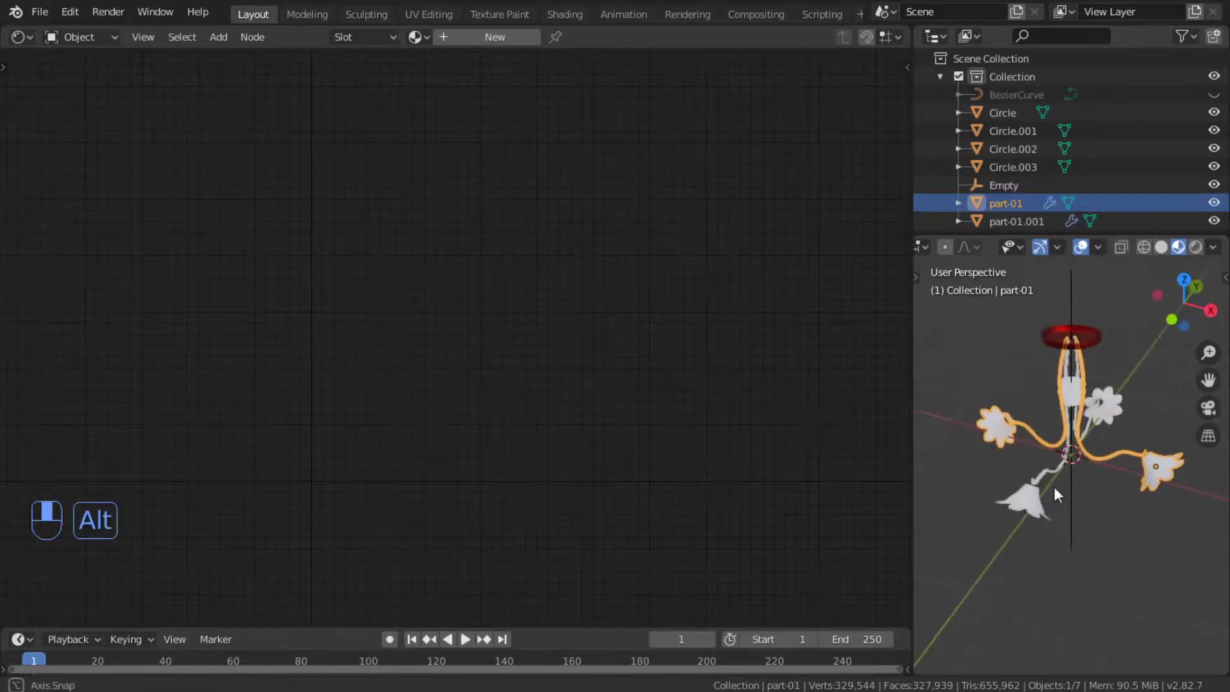
shift+click(1058, 470)
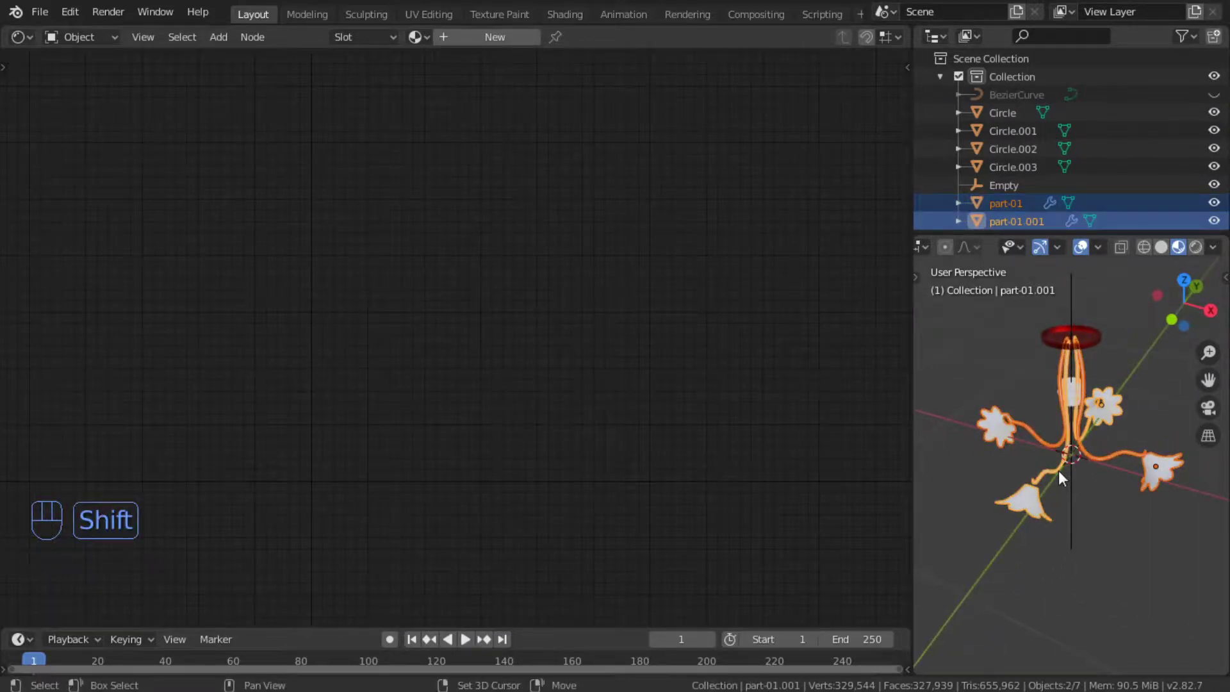
click(1058, 470)
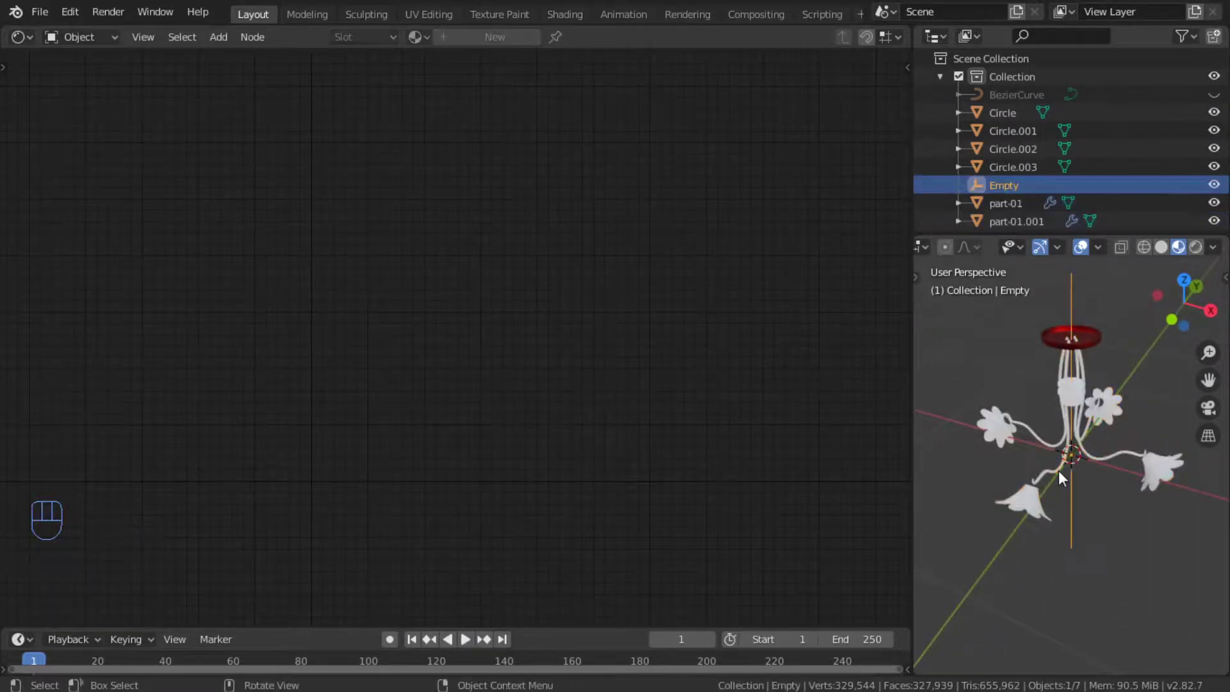
click(1001, 421)
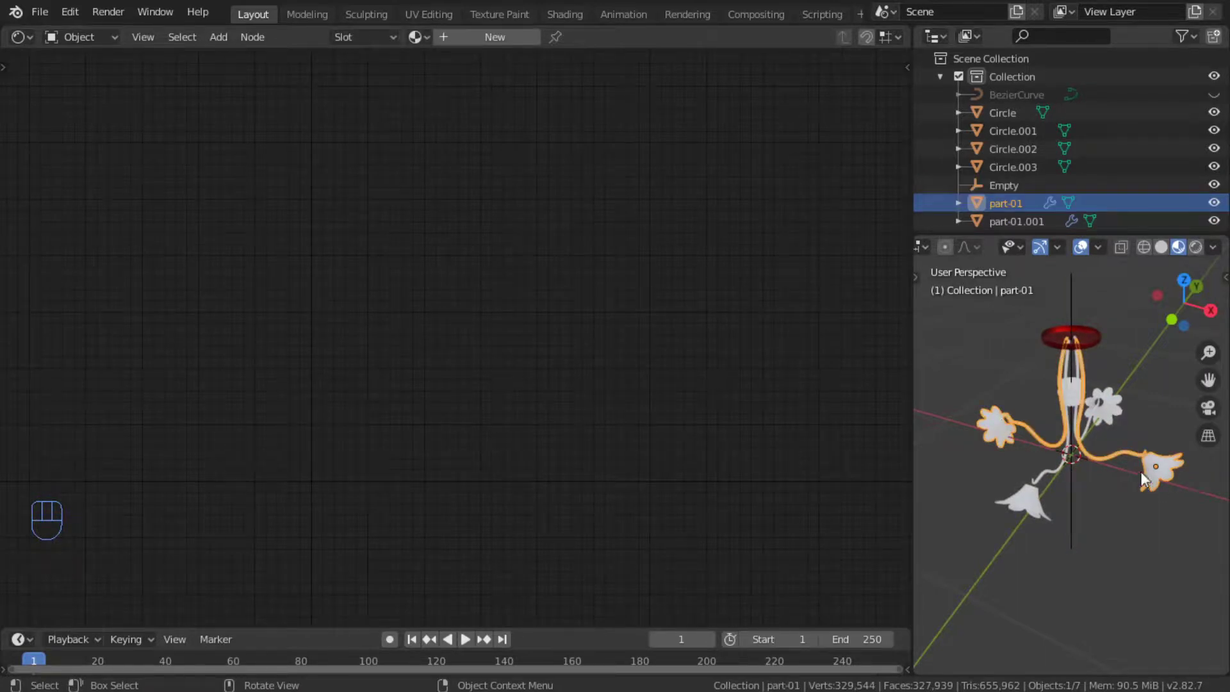
scroll(1170, 452, up, 4)
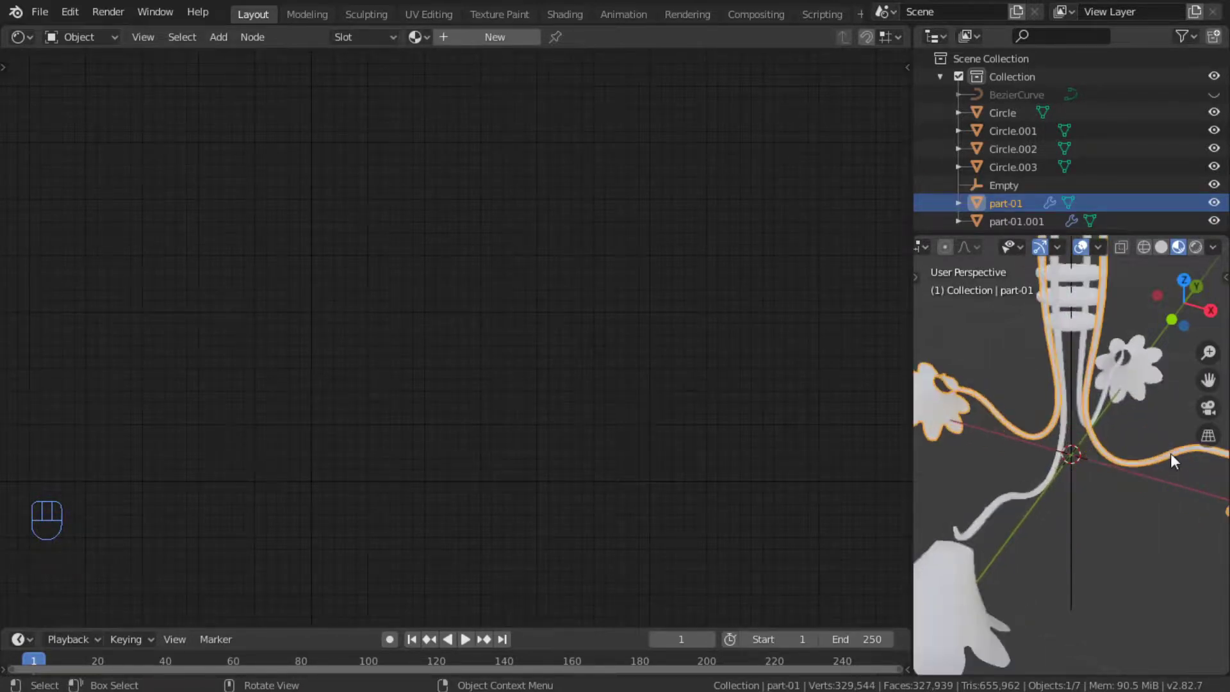
scroll(1170, 452, down, 3)
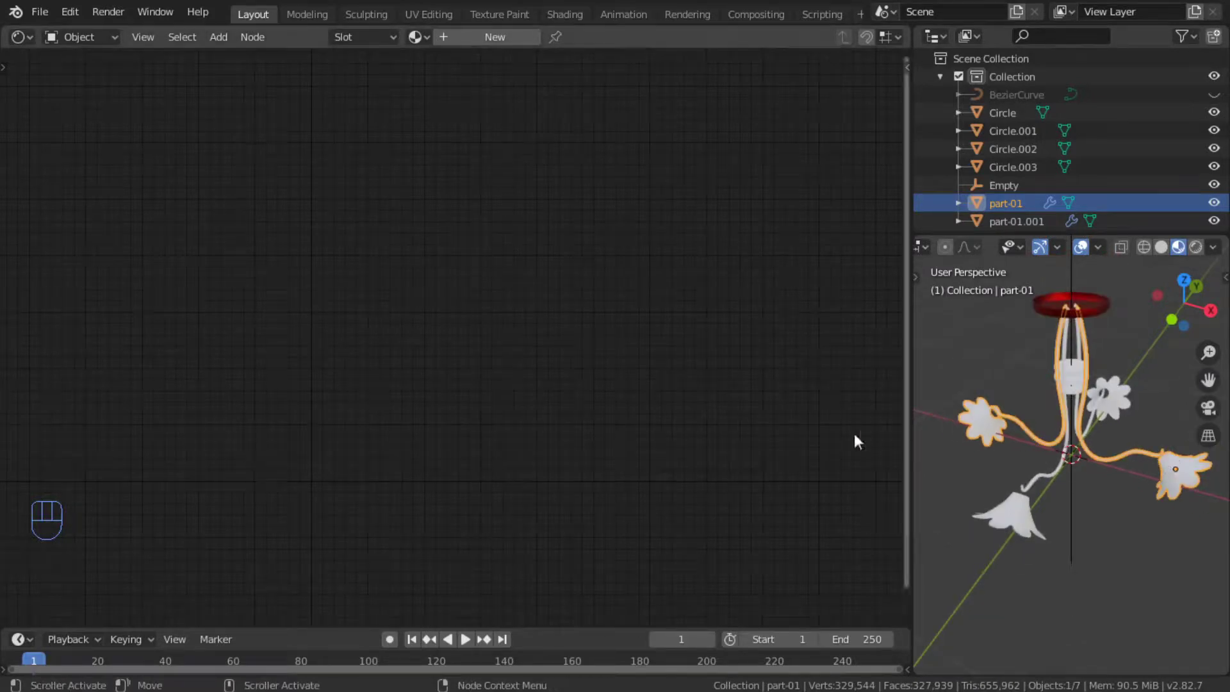
key(shift+F7)
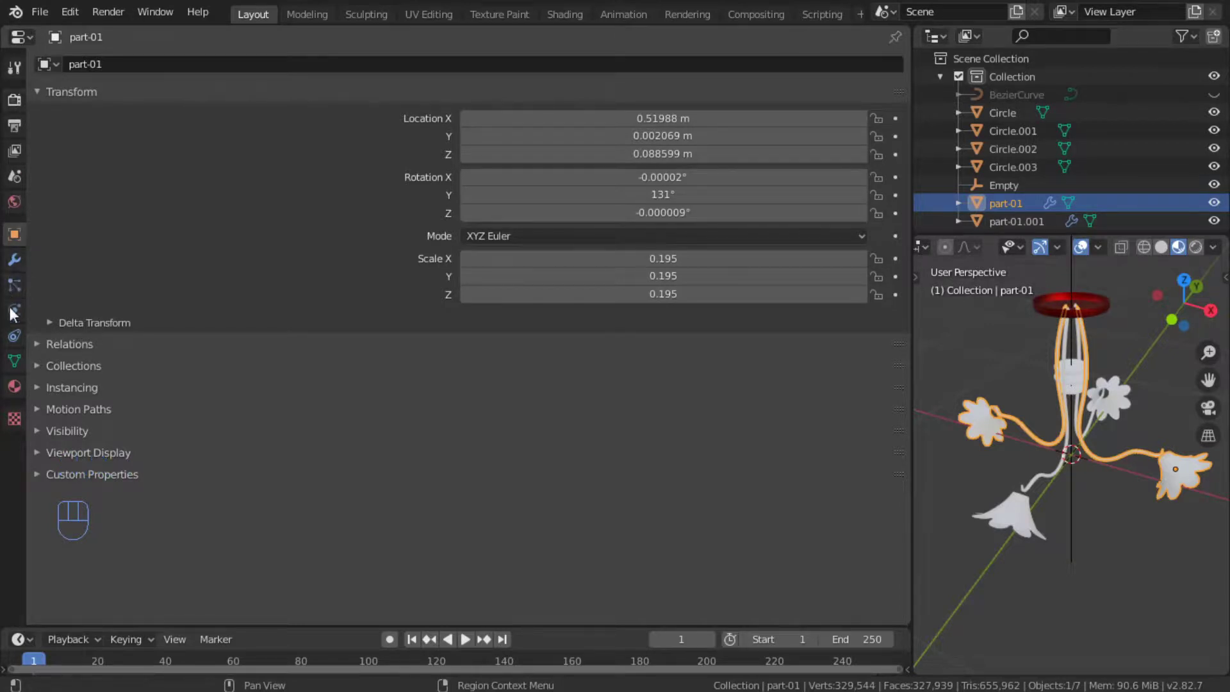
click(20, 263)
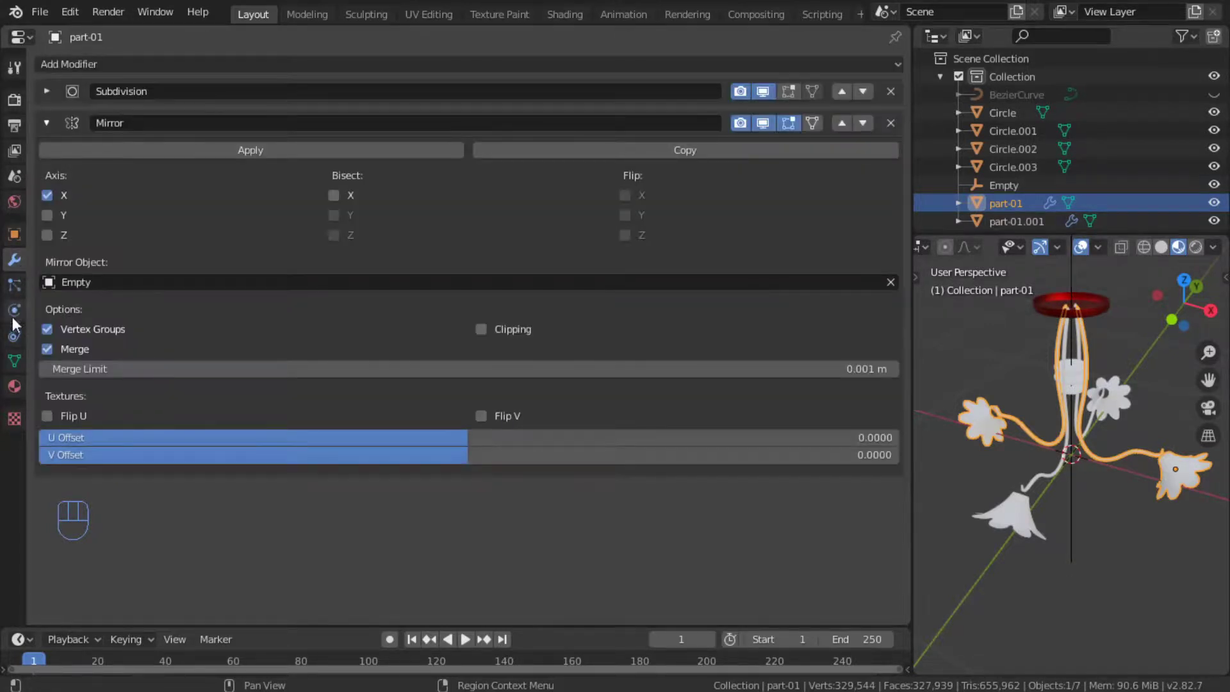
click(14, 386)
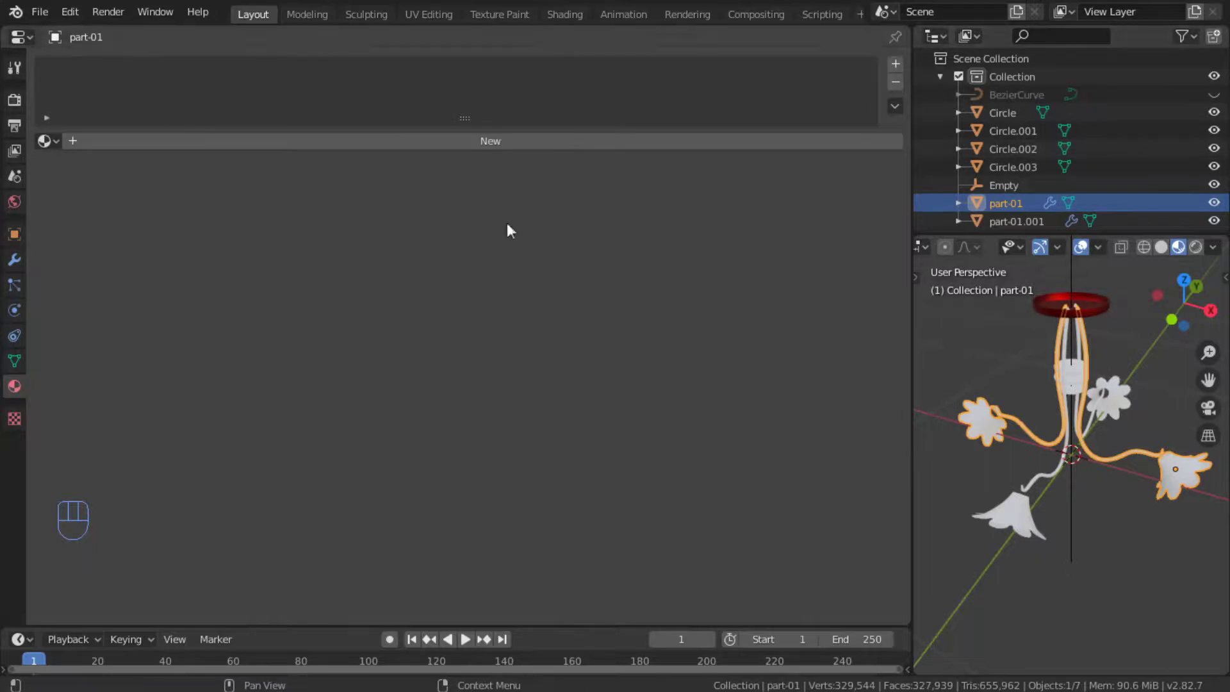
click(895, 64)
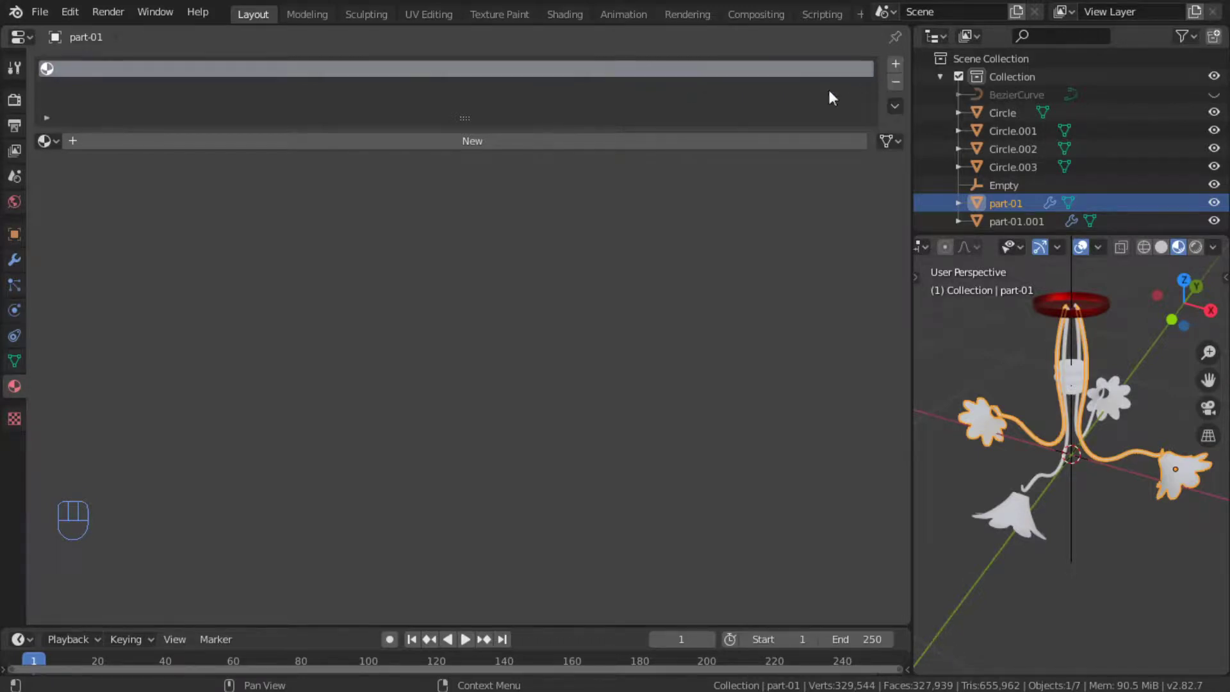
click(598, 142)
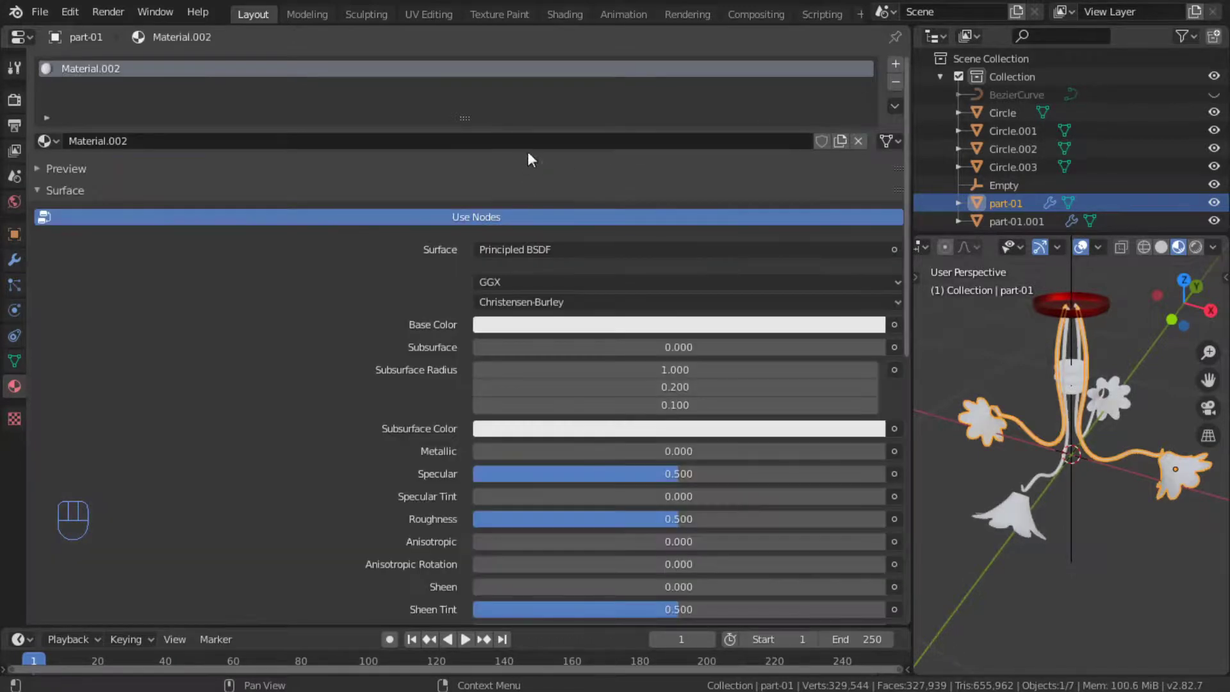
Rename the lamp arms' new material as metallic-black.
click(531, 144)
text(met)
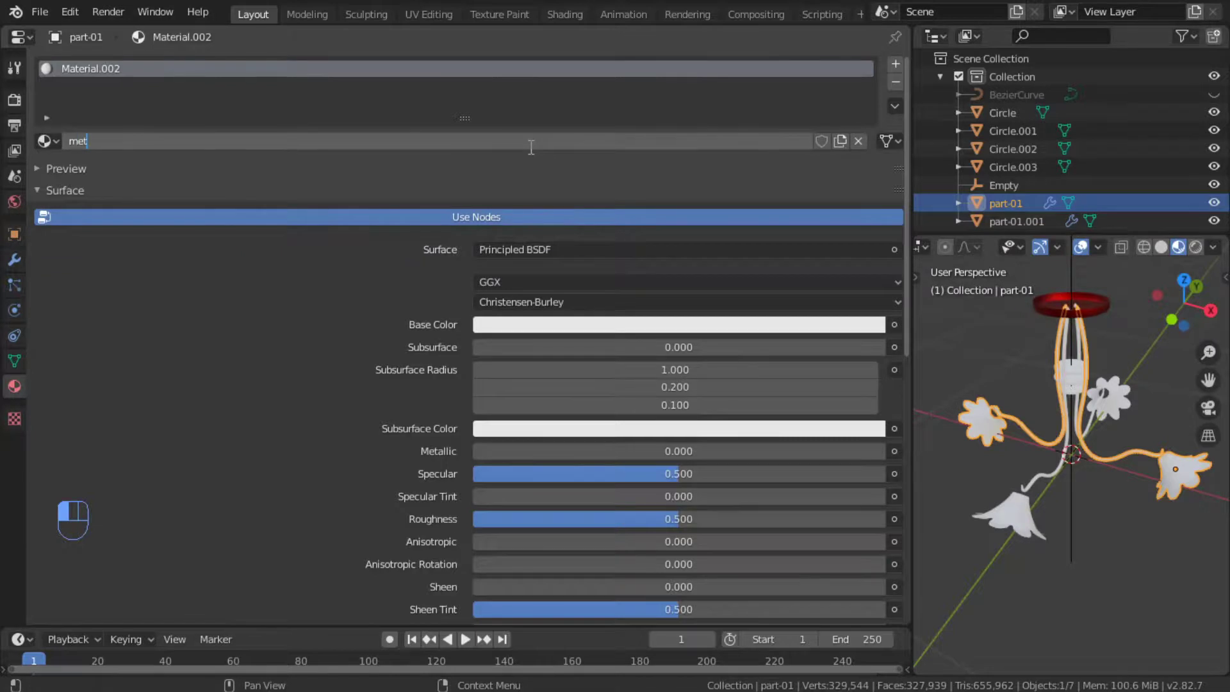
text(allic-blec)
key(Left)
key(BackSpace)
key(Return)
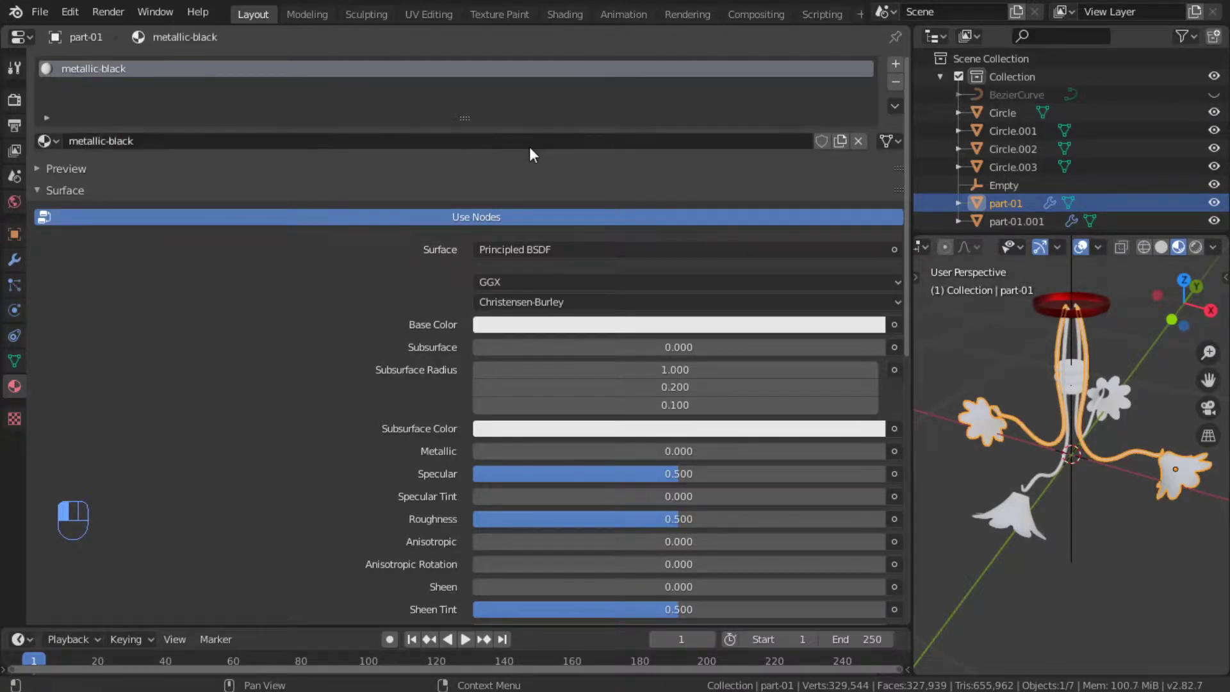
Add a second material slot to the lamp arms with a new material named glass.
click(894, 64)
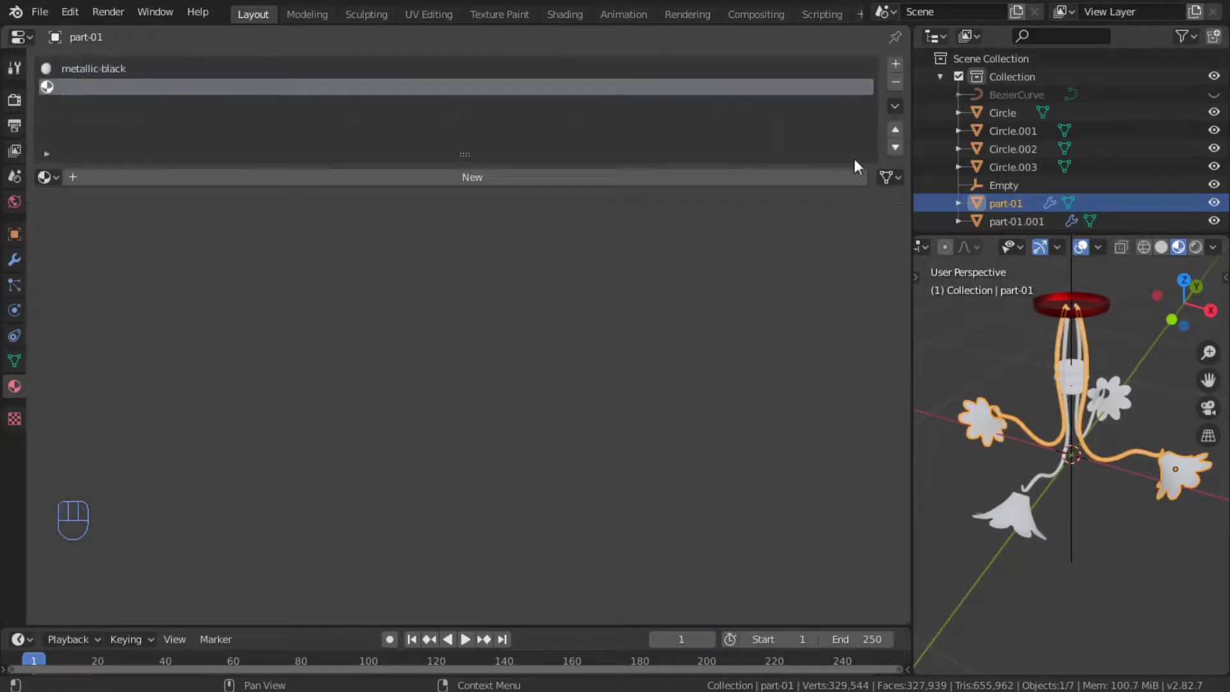
click(449, 176)
key(shift)
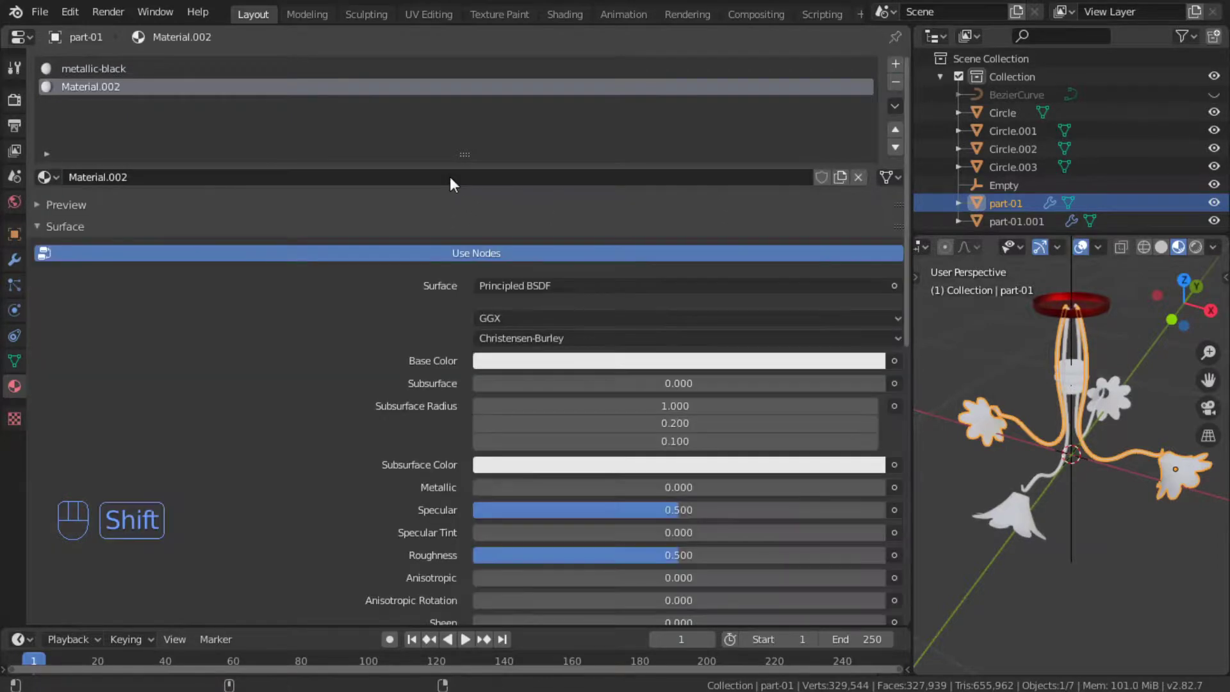
key(g)
key(l)
key(a)
key(s)
key(s)
key(s)
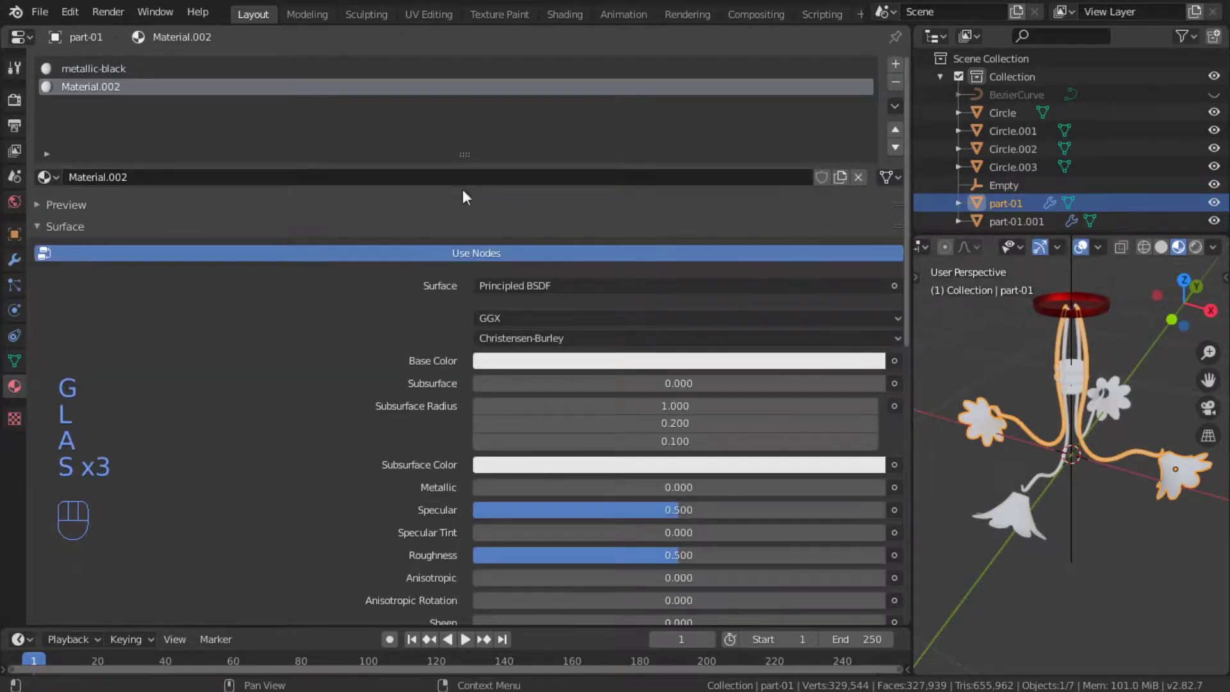
click(477, 177)
text(glass)
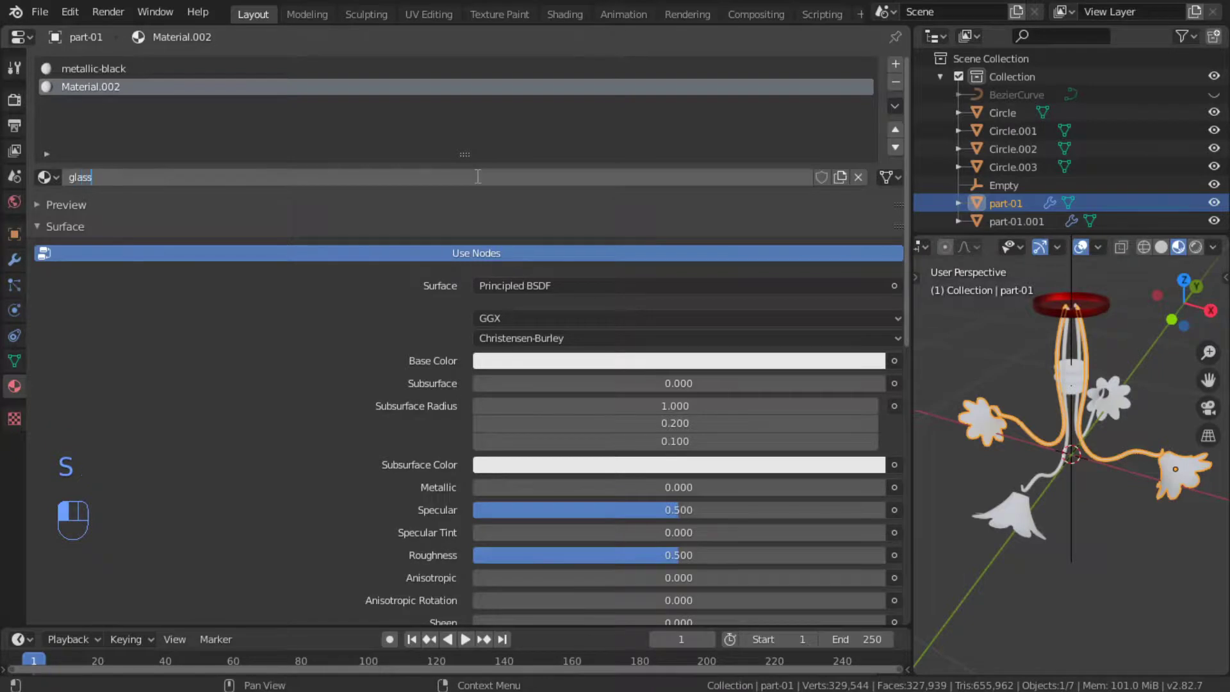
key(Return)
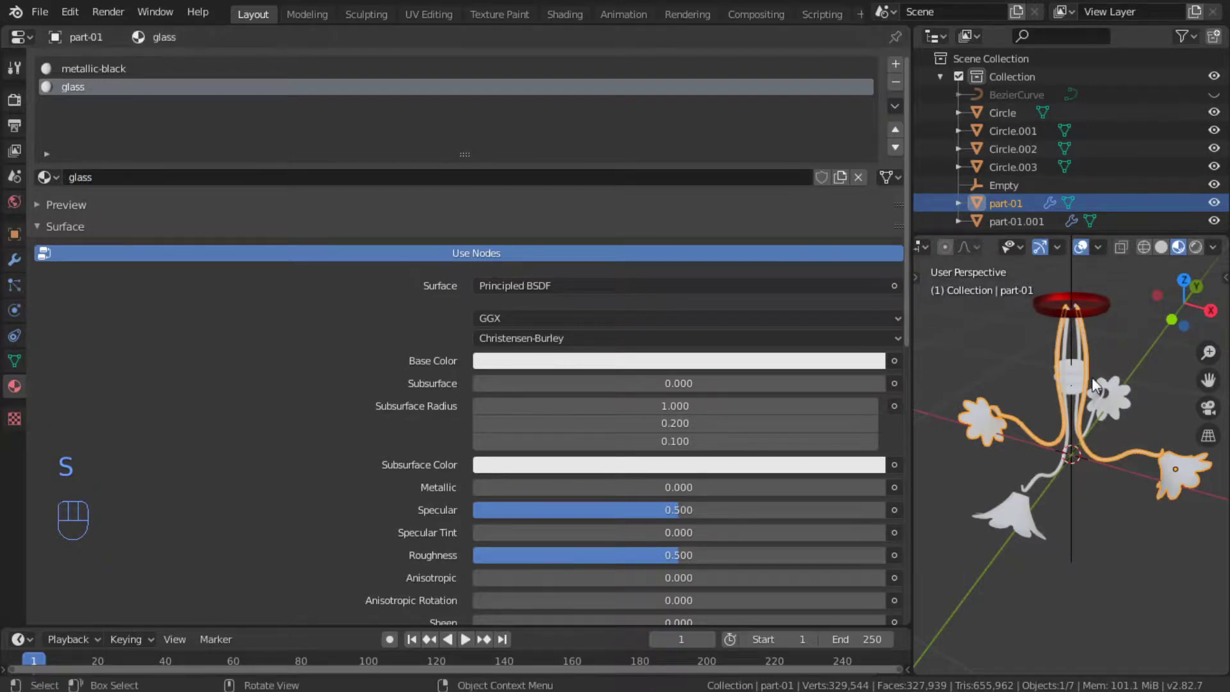
In Edit Mode, select the whole linked arm tube of part-01 and assign the metallic-black material to it.
key(Tab)
double_click(1103, 455)
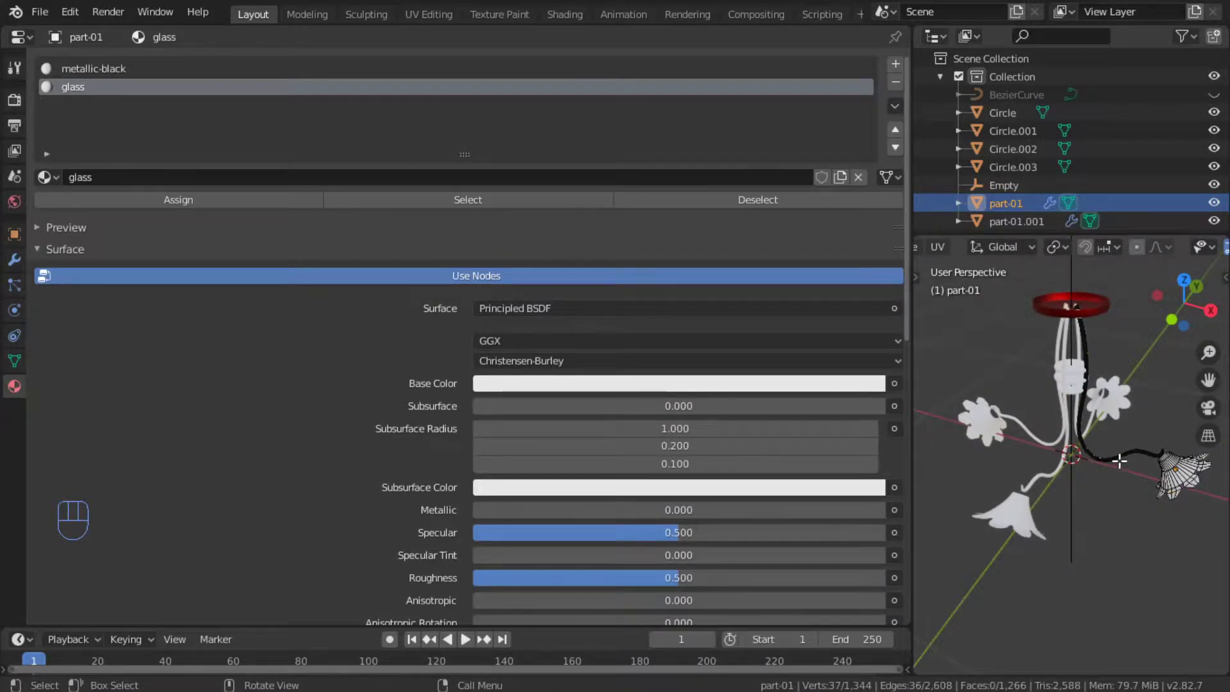
click(1119, 458)
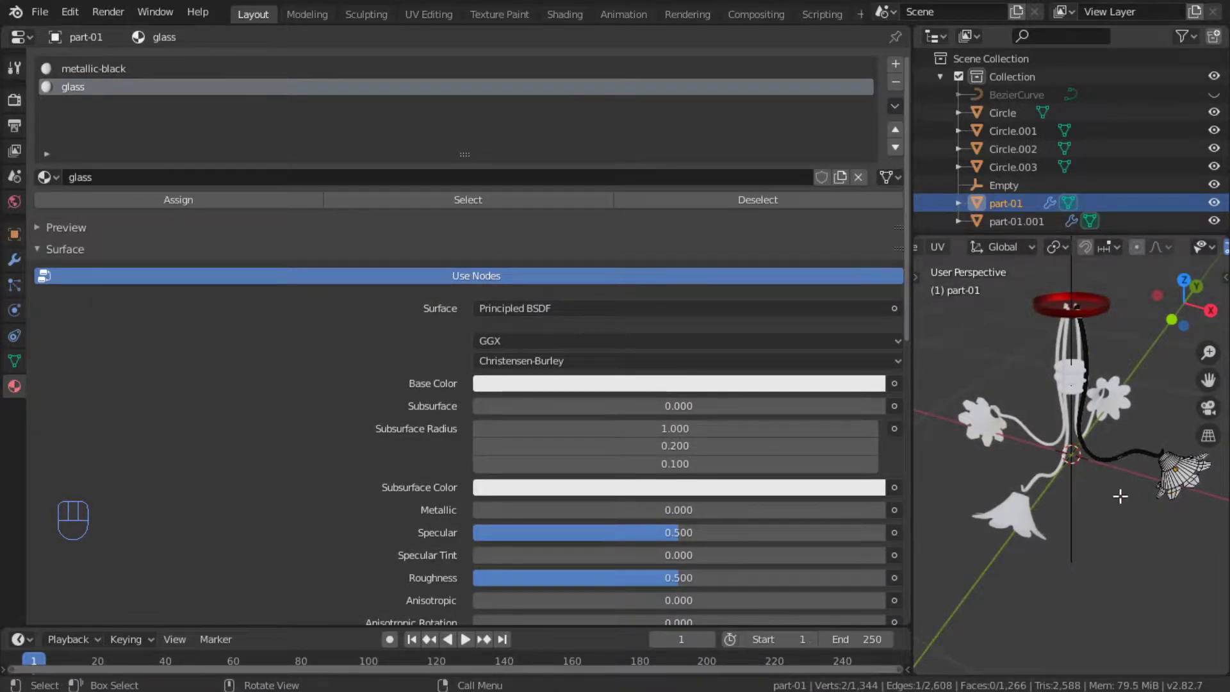
scroll(1121, 493, up, 3)
scroll(1125, 489, down, 2)
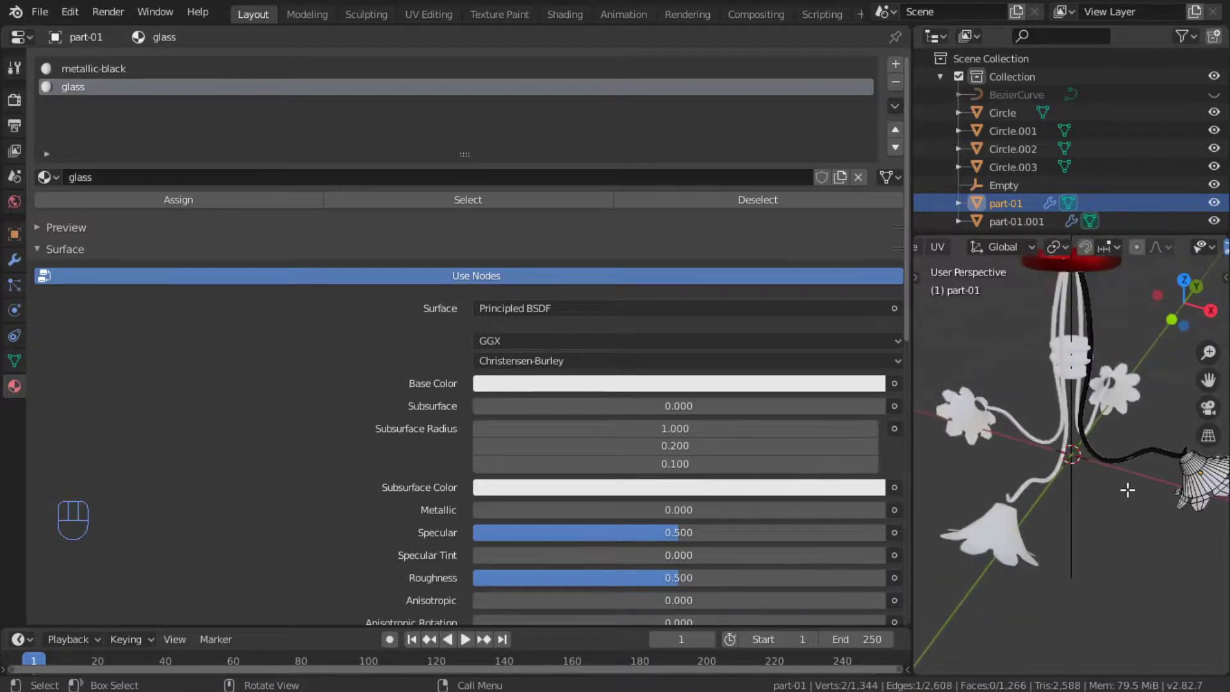
key(l)
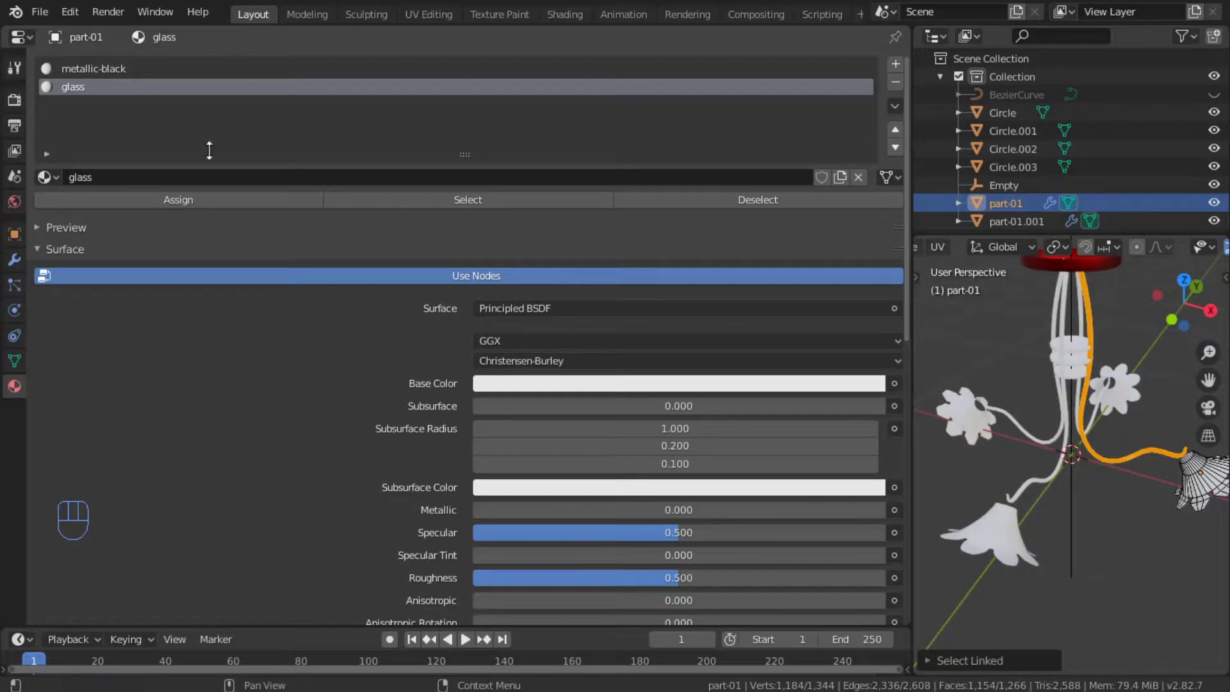
click(147, 68)
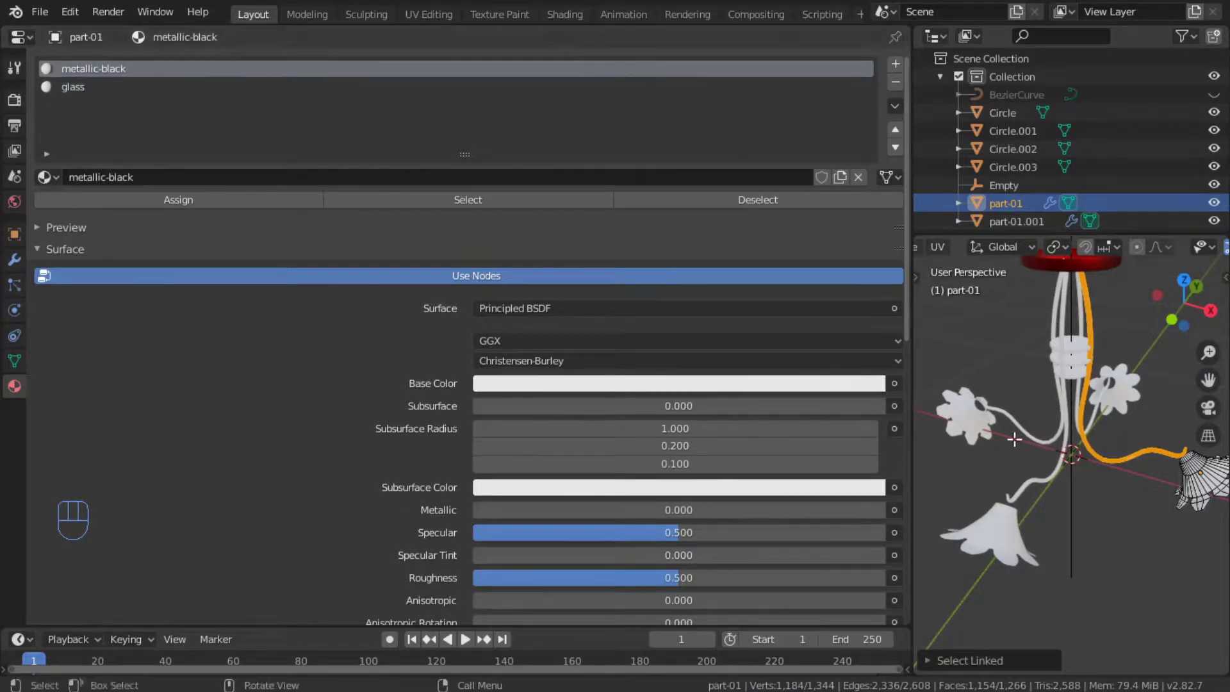
click(255, 197)
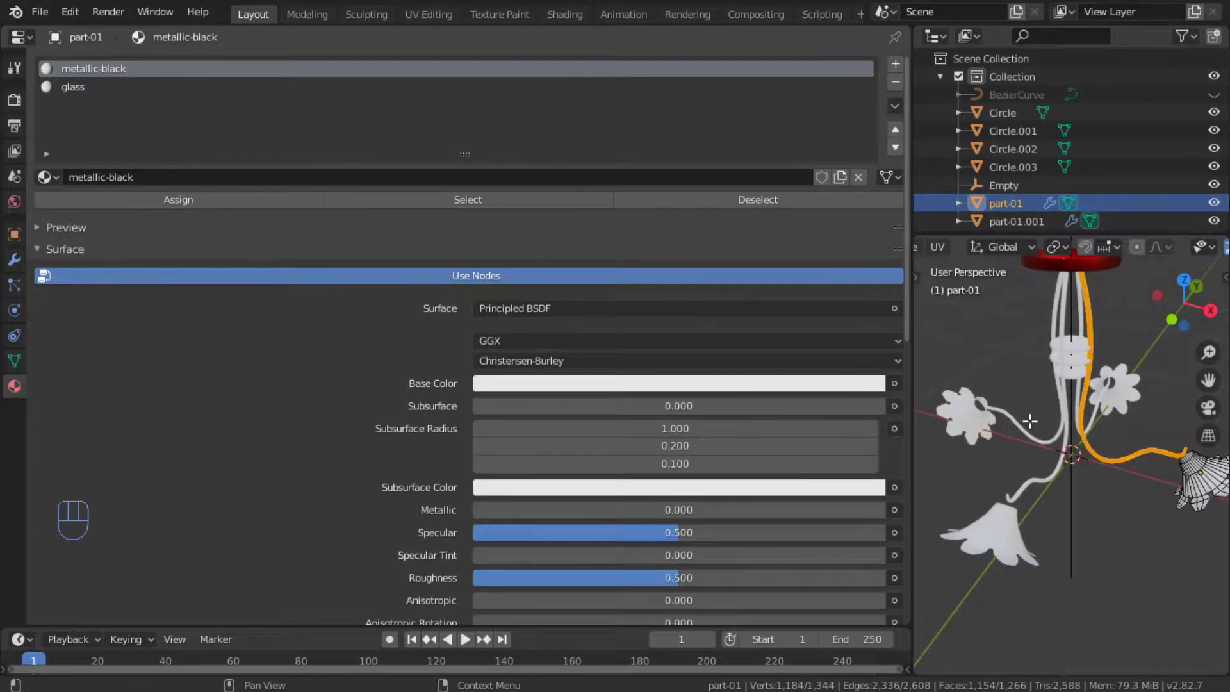
Select the linked mesh of part-01's flower shade and assign the glass material to it.
click(1207, 482)
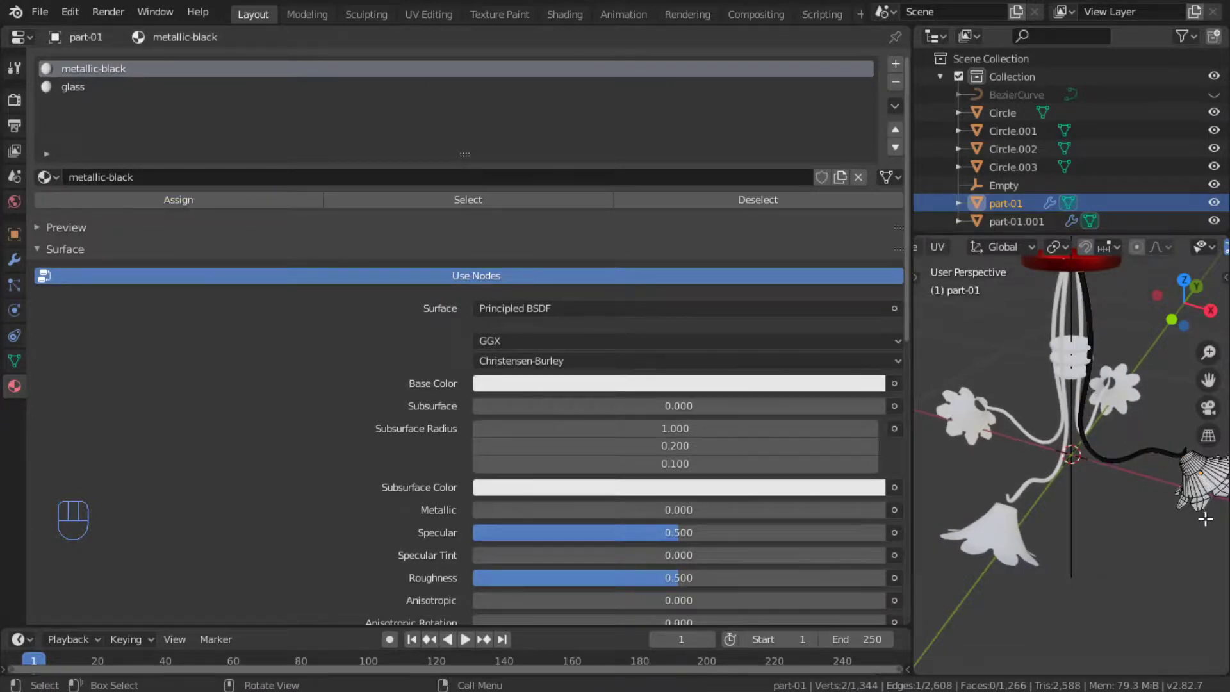
key(l)
click(199, 89)
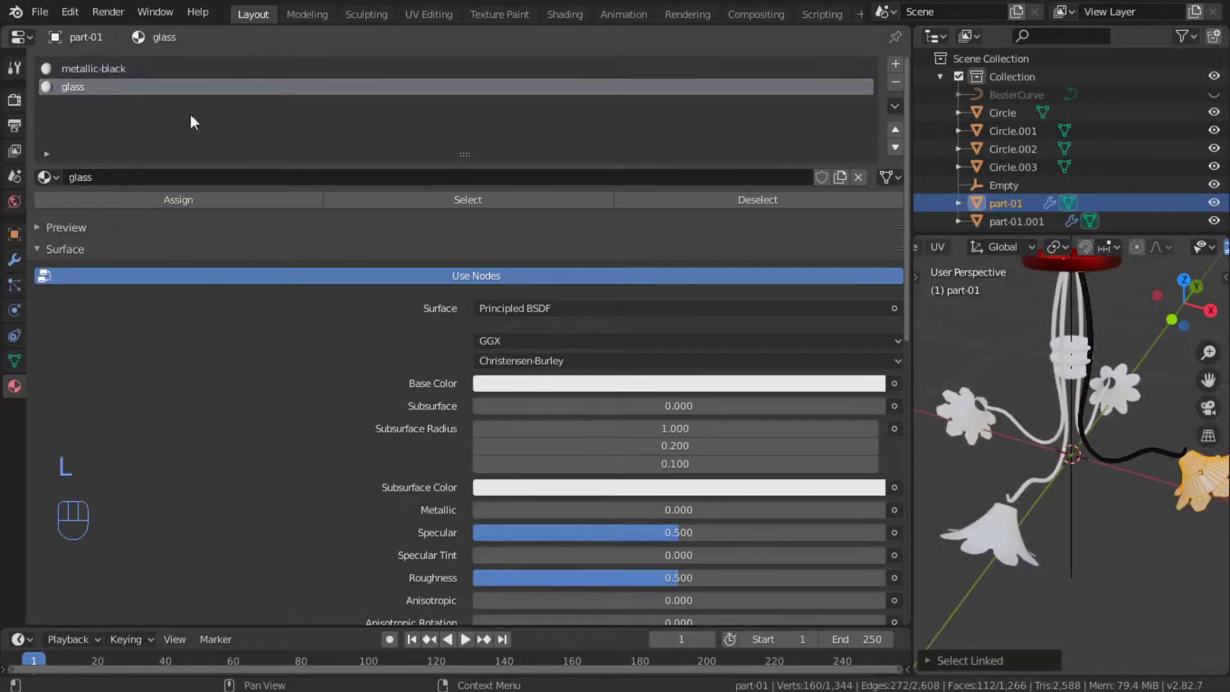
click(198, 200)
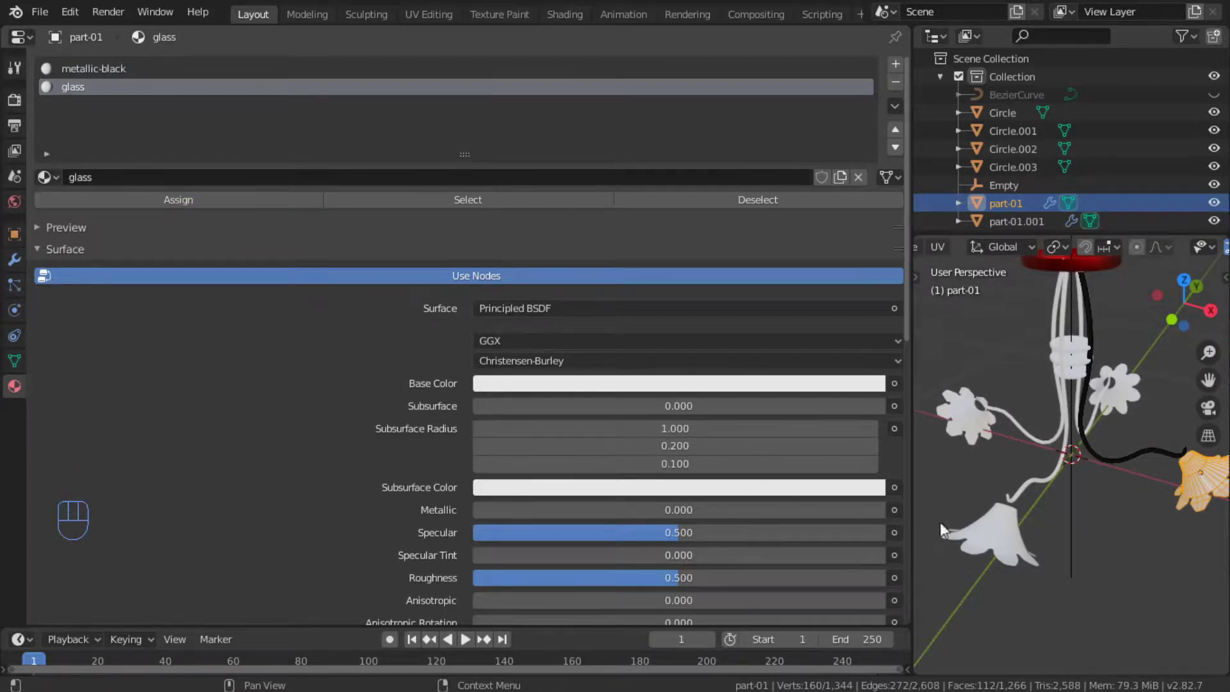
key(Tab)
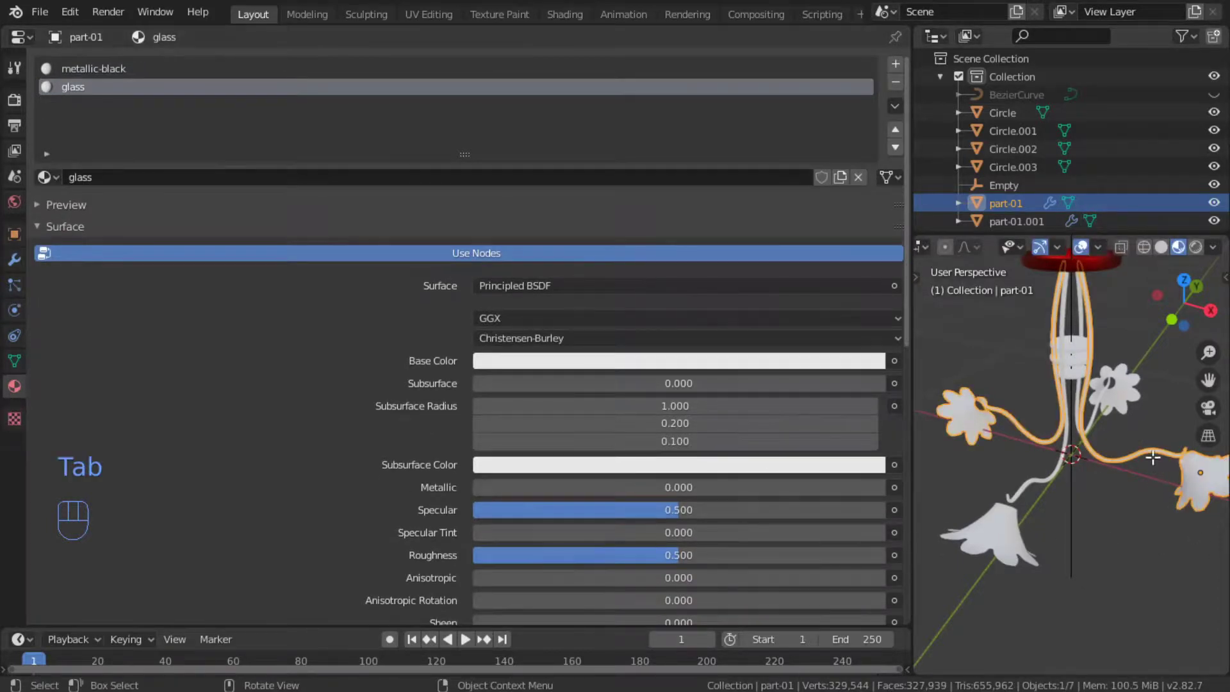
key(Tab)
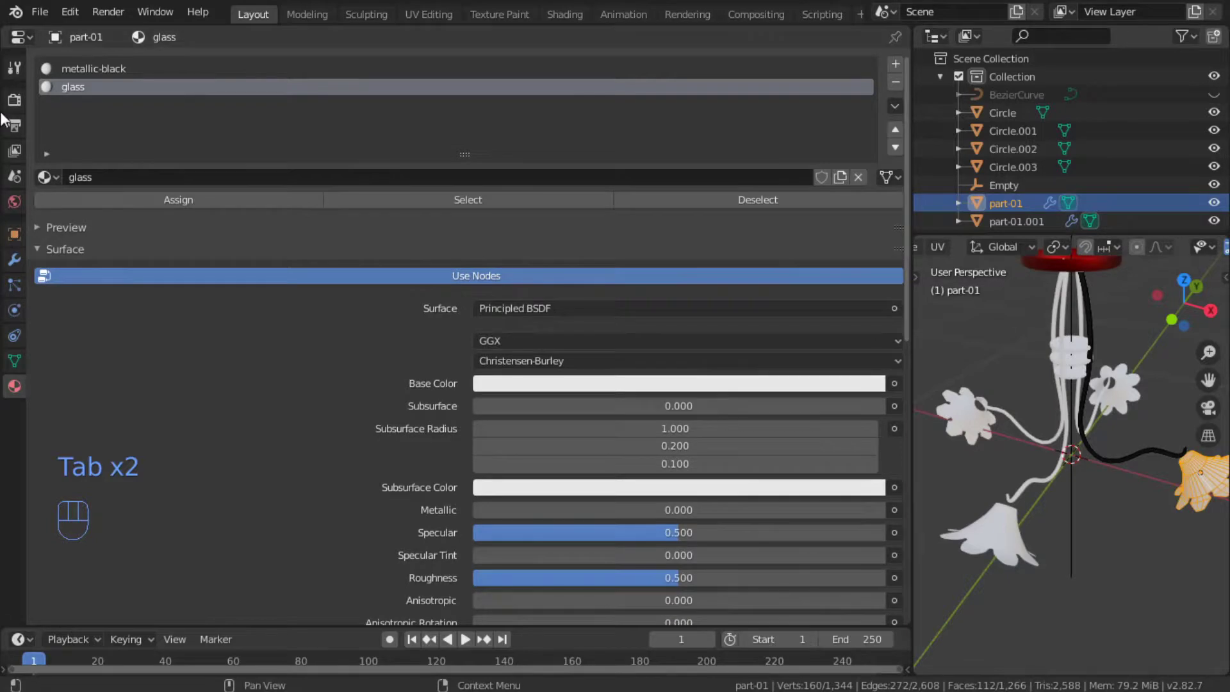
key(Tab)
In the Shader Editor, set the metallic-black material's Base Color to black and its Metallic value to 1.000.
key(shift+F3)
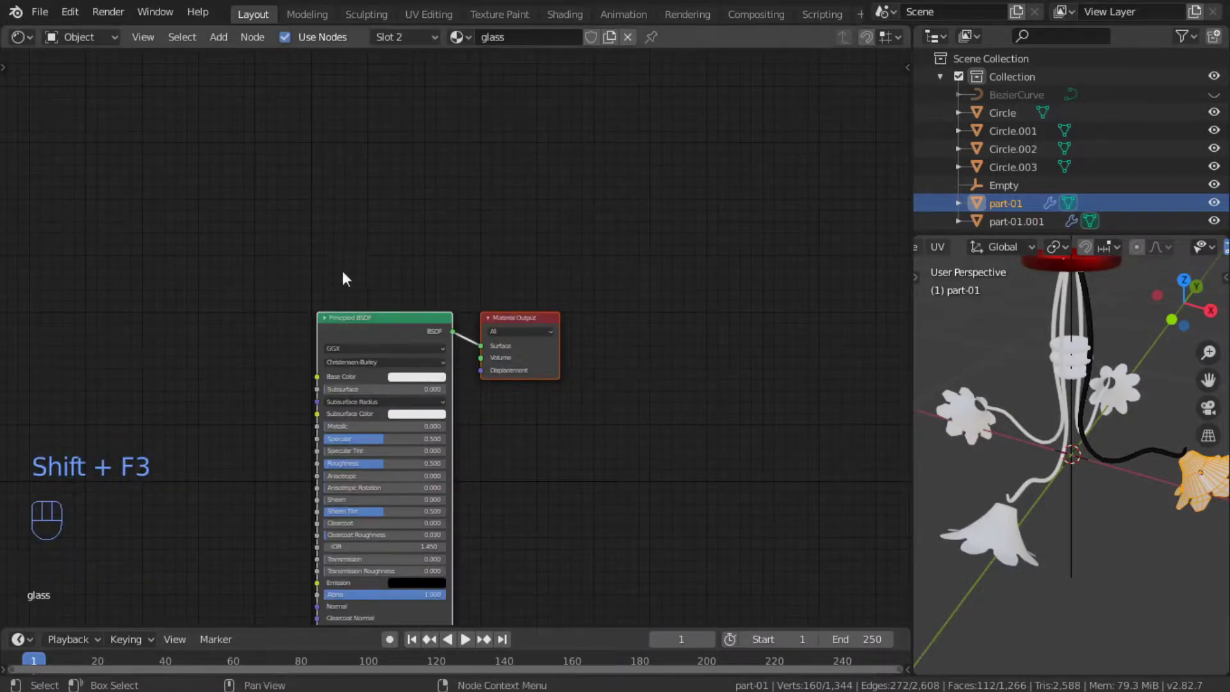
click(402, 32)
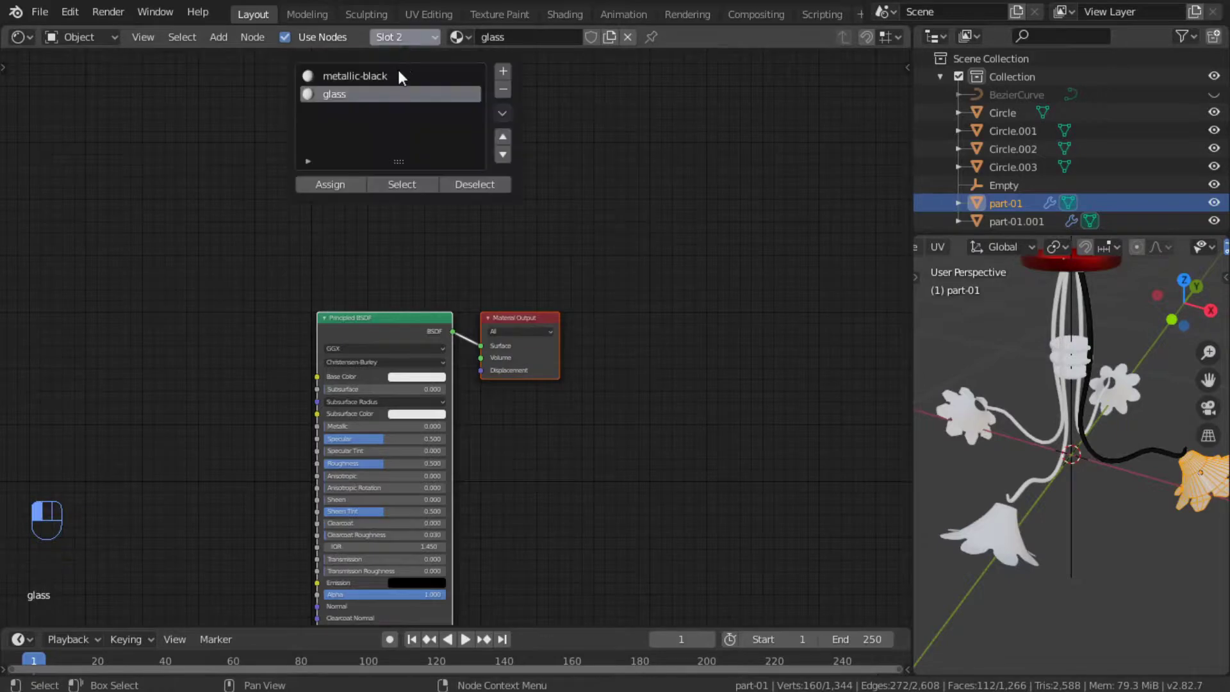
click(398, 76)
click(416, 376)
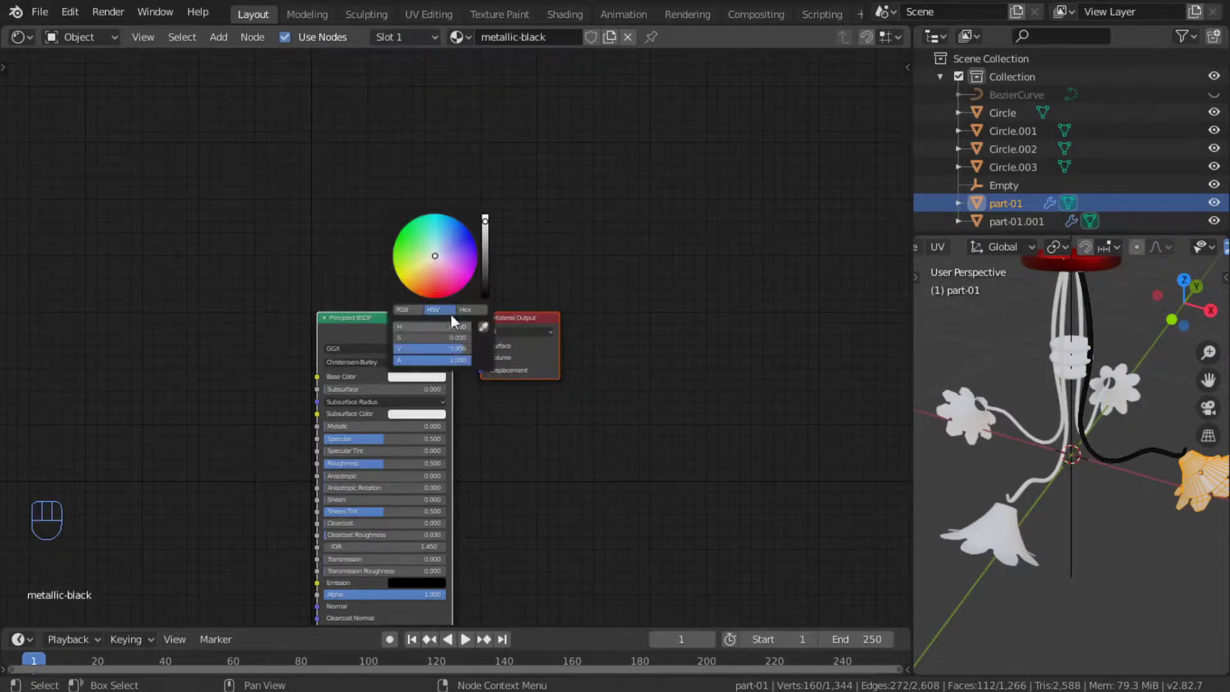
drag(484, 221, 483, 301)
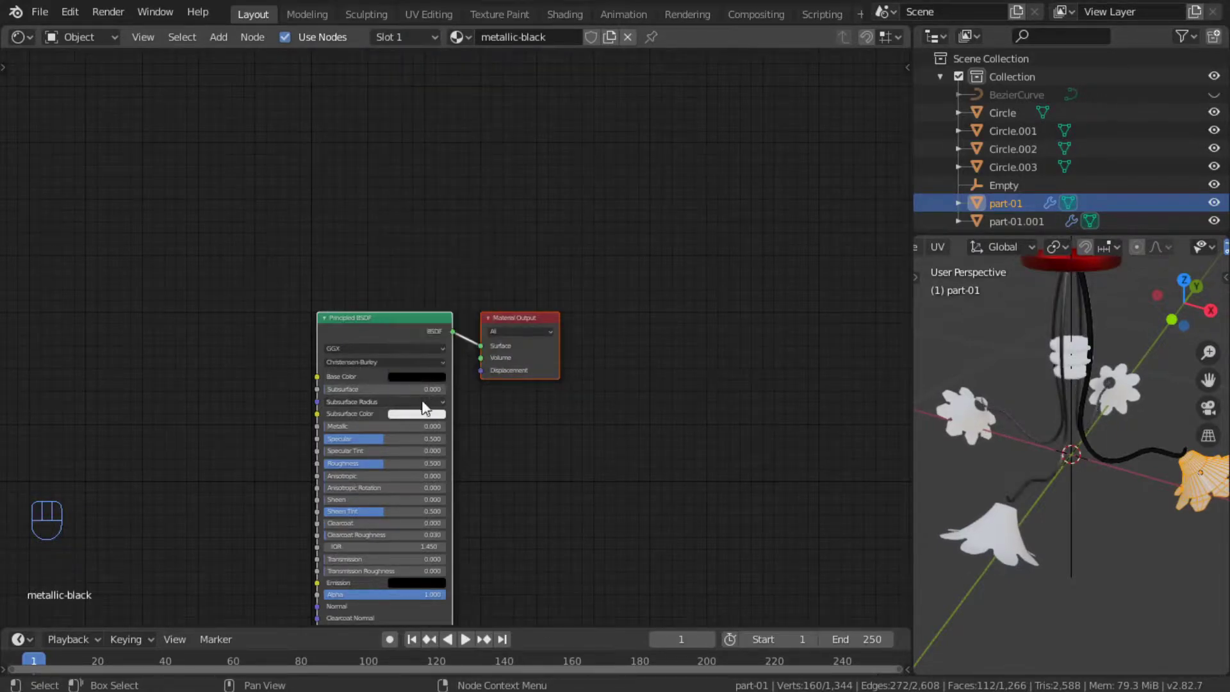
drag(392, 426, 450, 424)
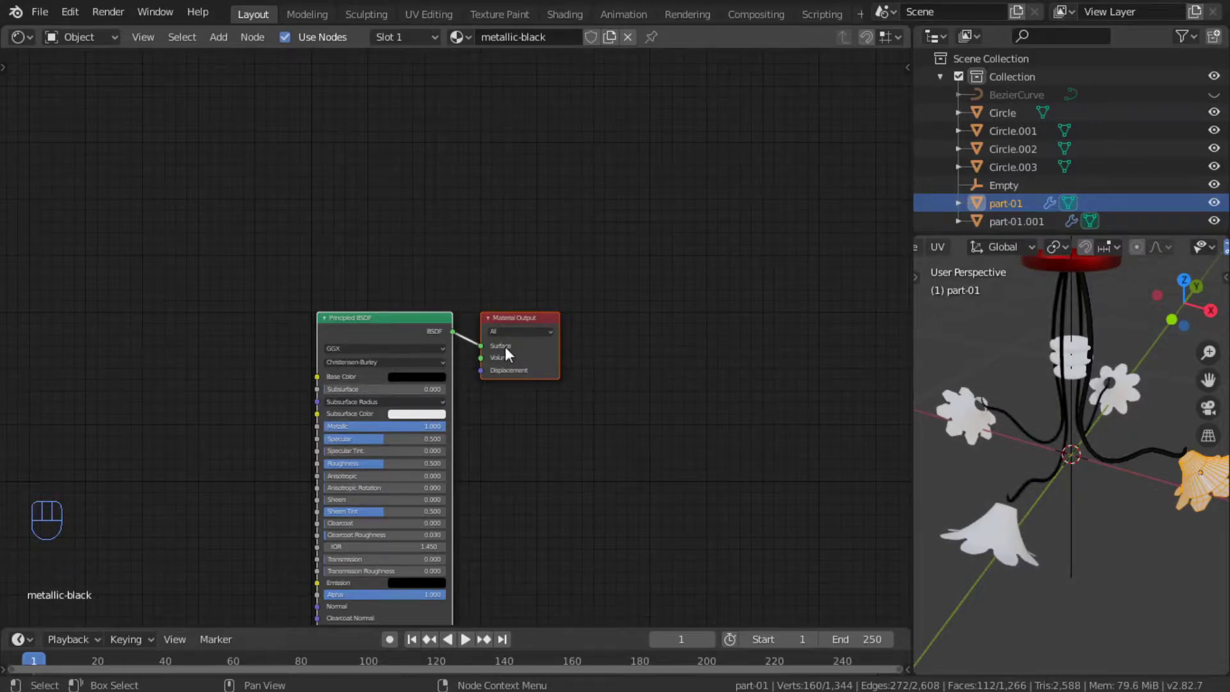
Delete the Principled BSDF node from the glass material.
click(410, 35)
click(405, 93)
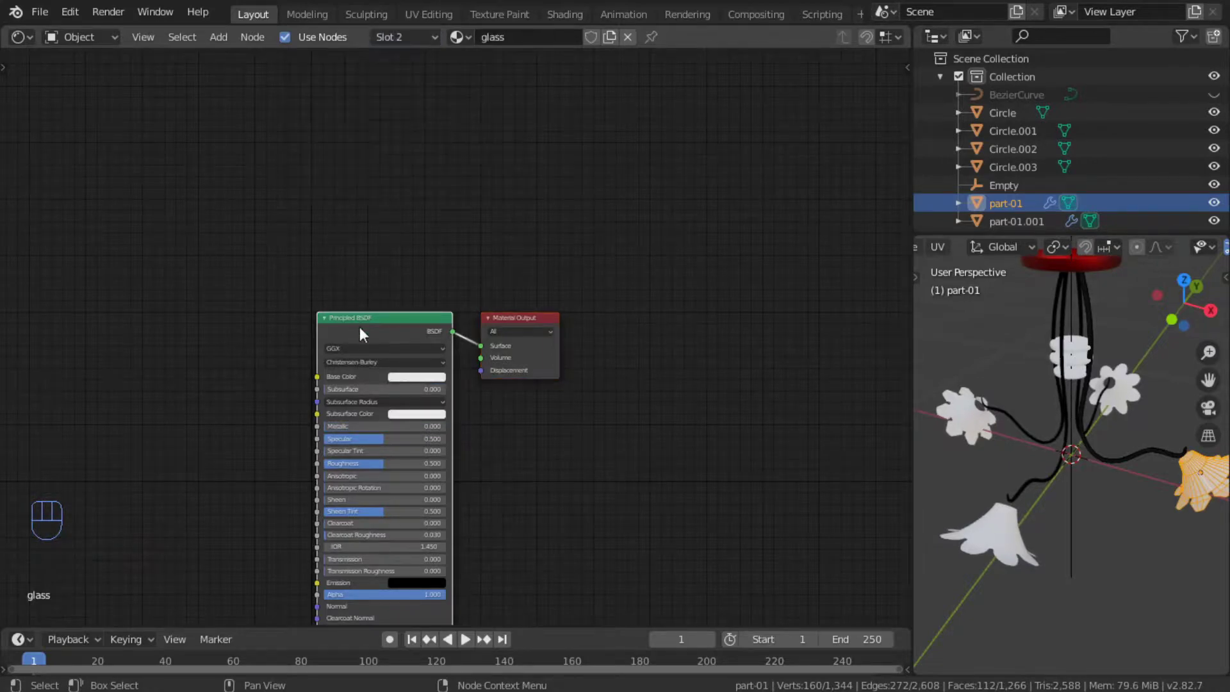
key(Delete)
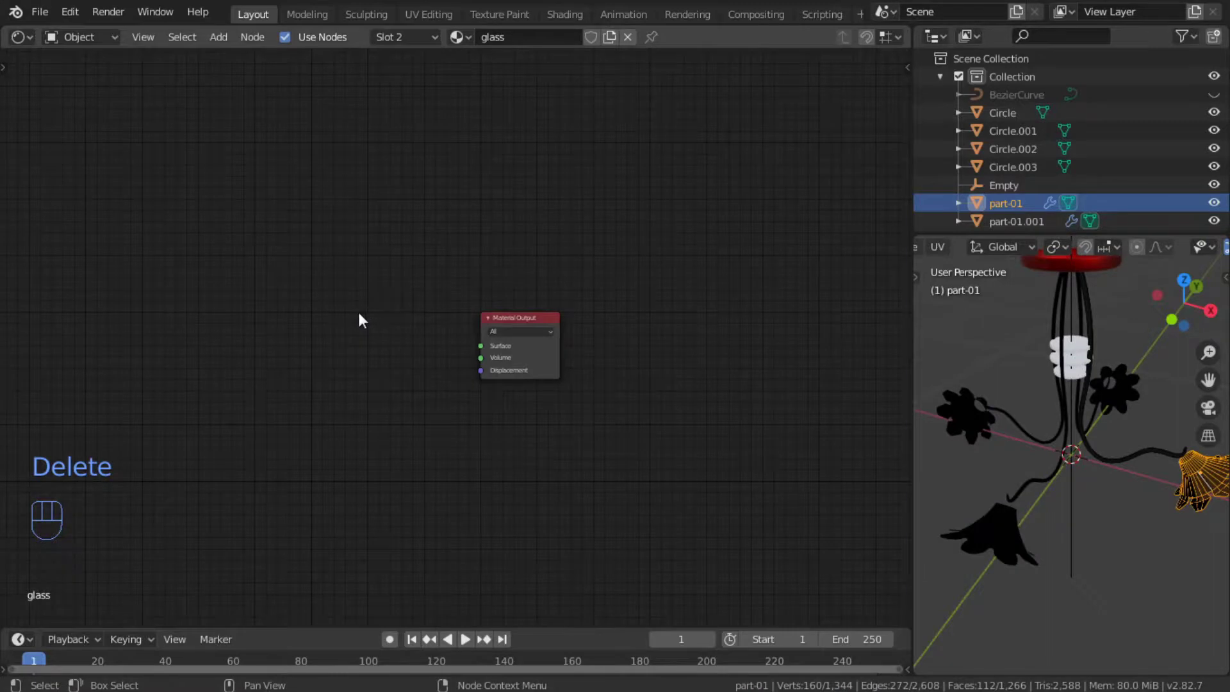
Add a Glass BSDF node and a Translucent BSDF node below it to the glass material.
key(shift+a)
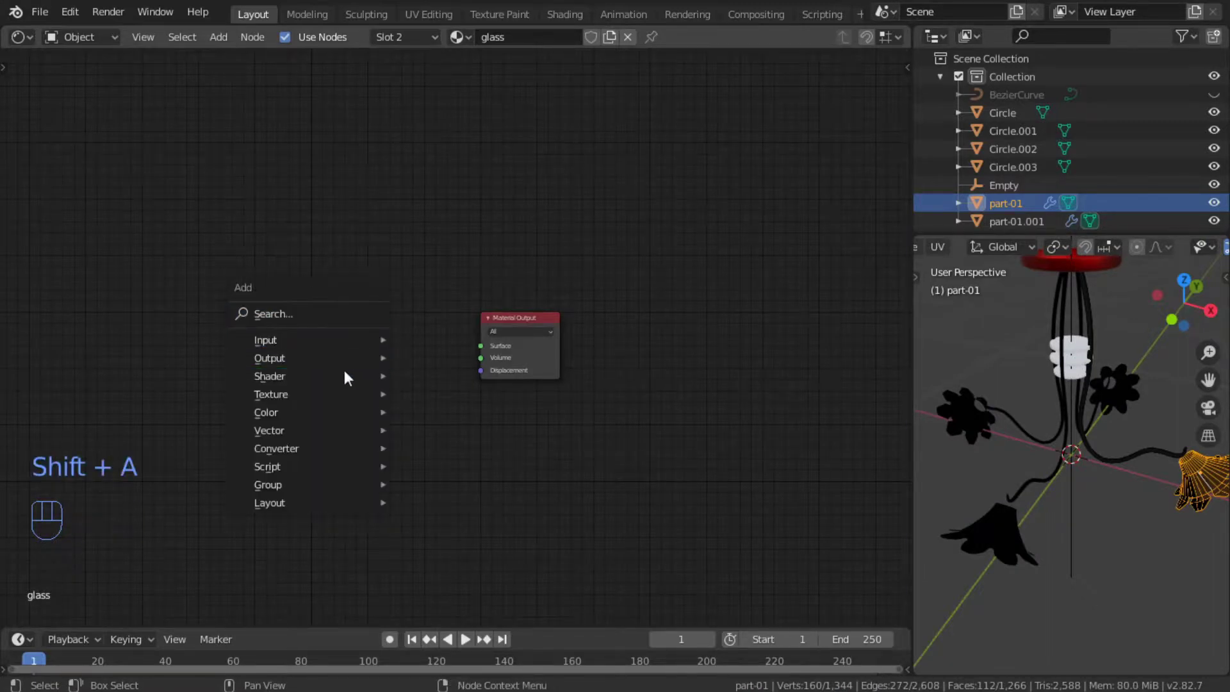
mouse_move(342, 373)
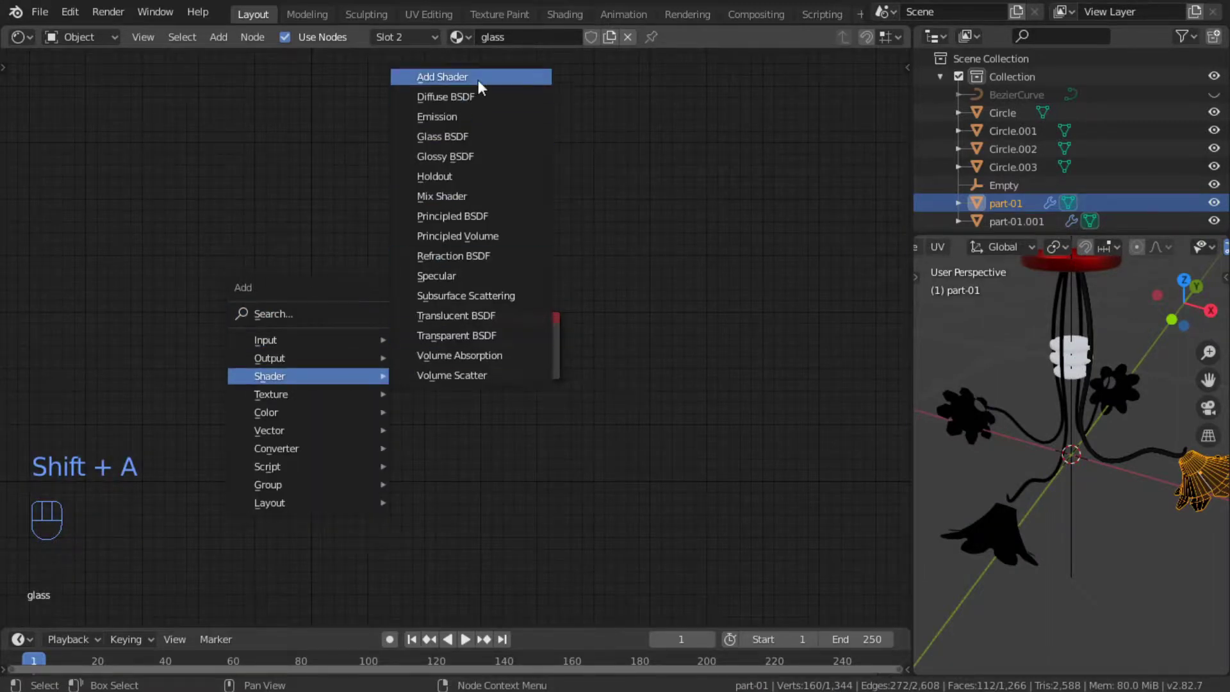
click(478, 139)
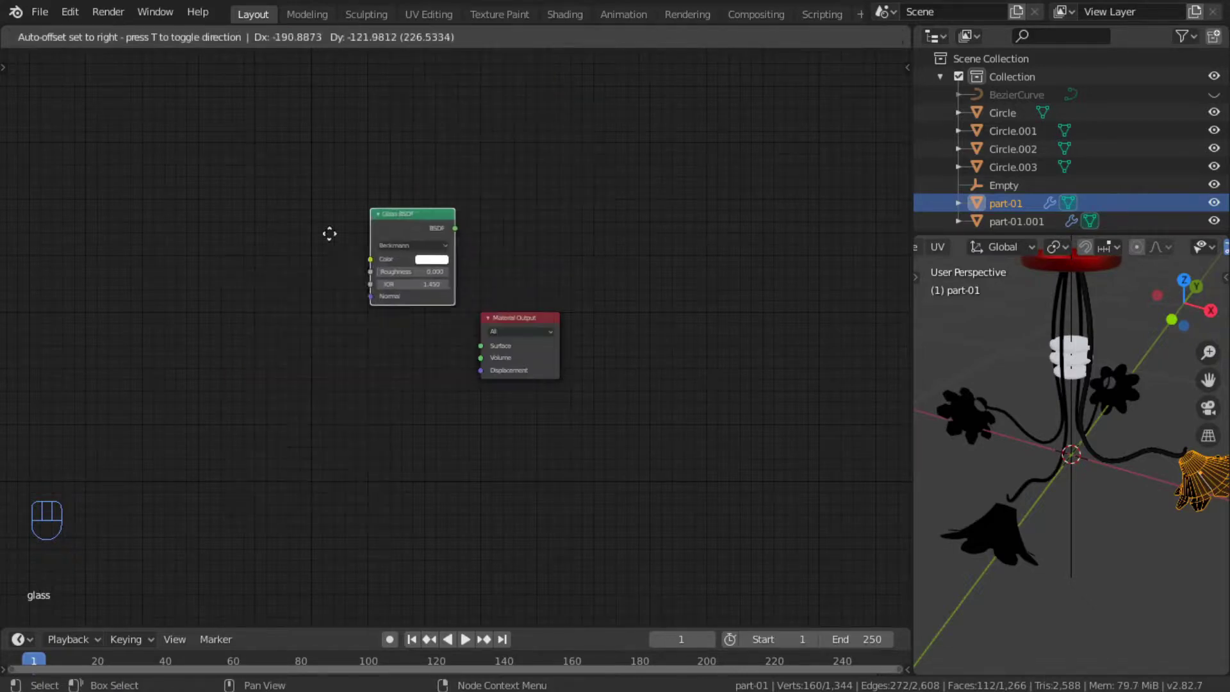
click(220, 270)
key(shift+a)
mouse_move(310, 410)
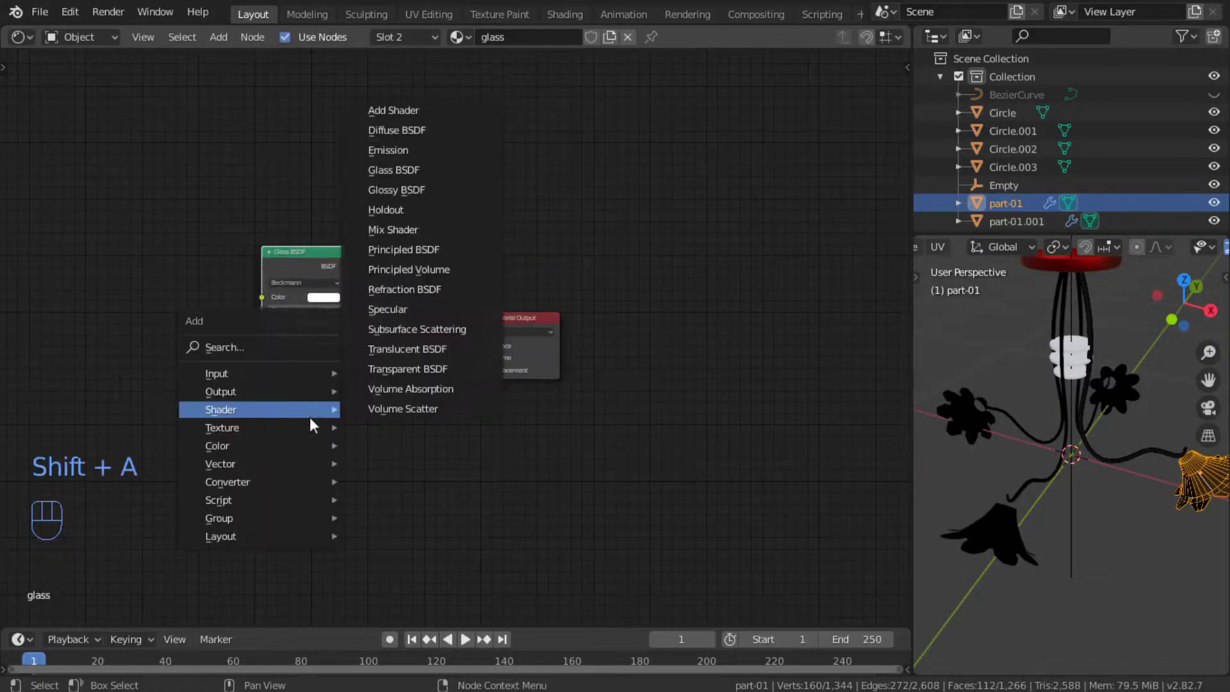
click(436, 350)
click(262, 388)
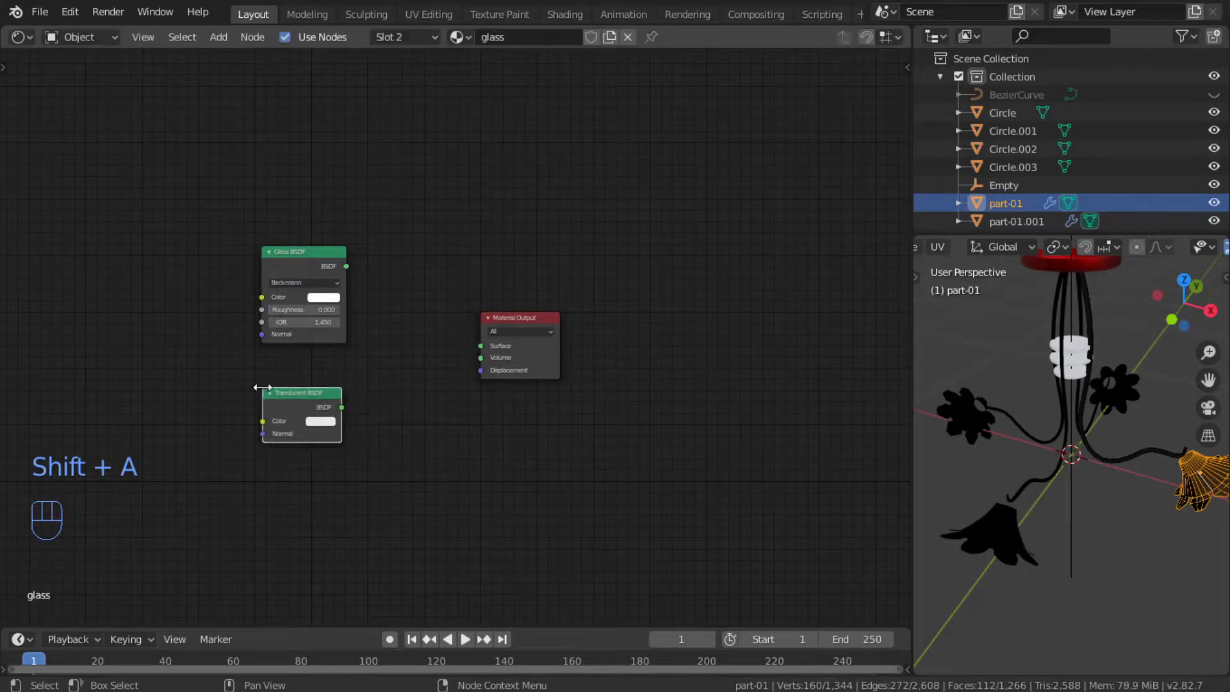
Combine the Glass and Translucent shaders in a Mix Shader, connect it to the Material Output's Surface, and return to Object Mode.
ctrl+shift+right_drag(291, 406, 295, 292)
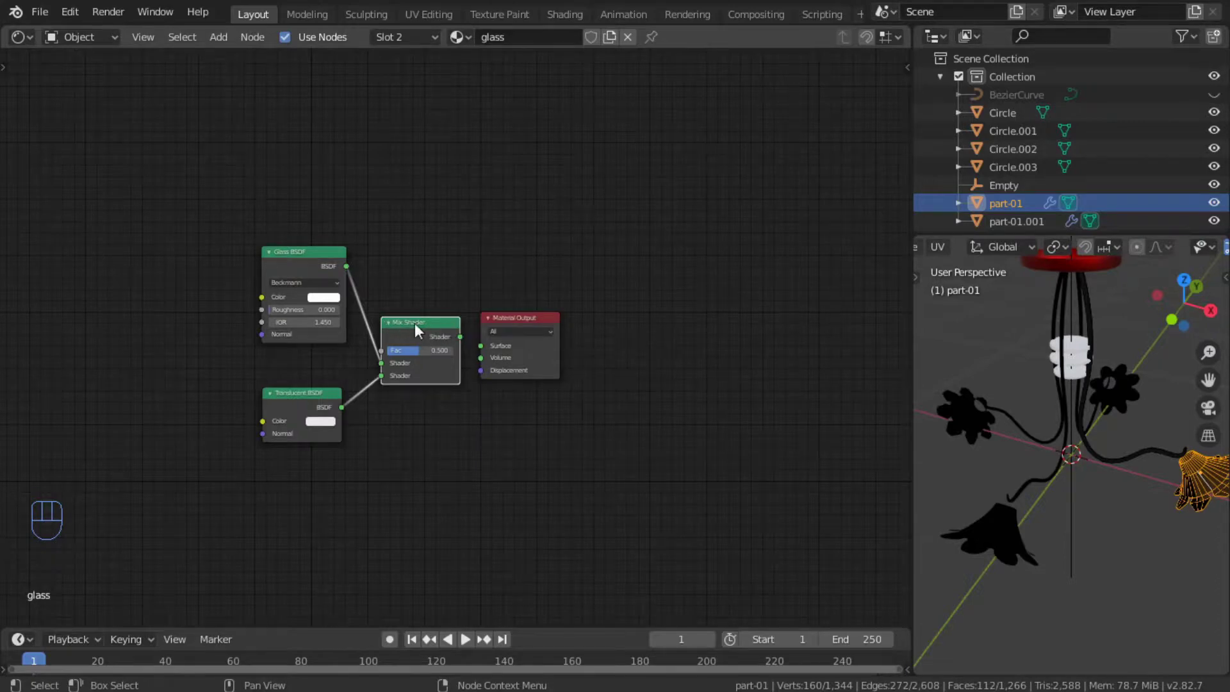
drag(460, 337, 483, 346)
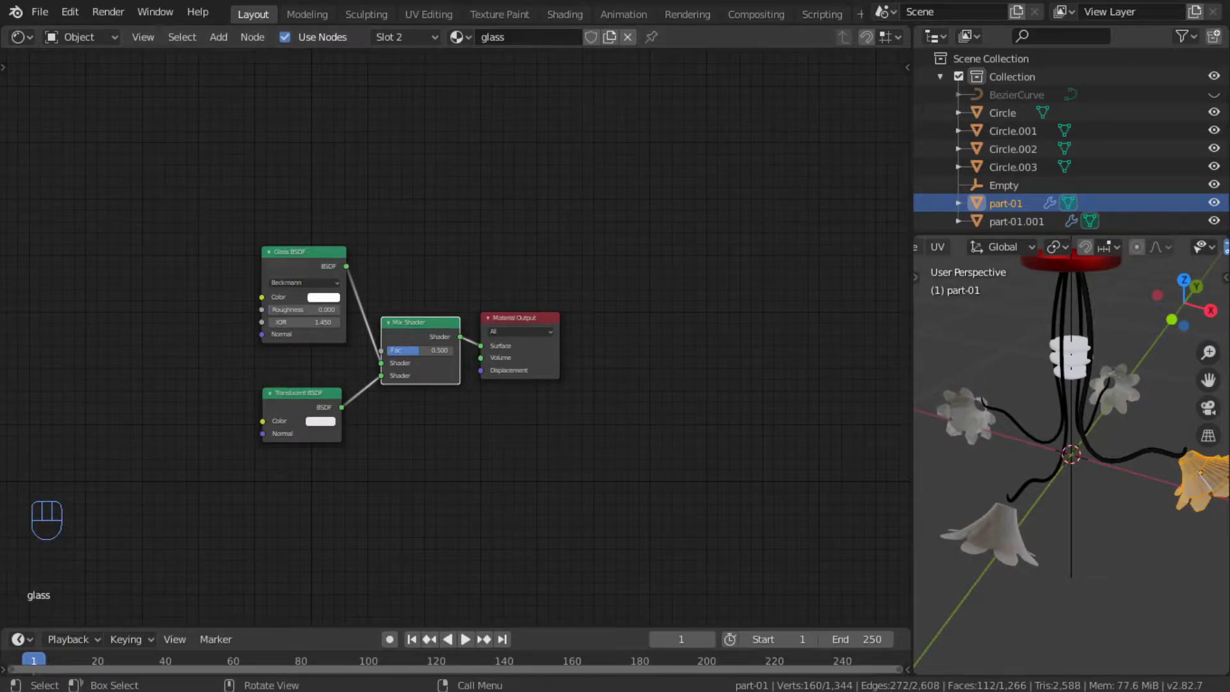
alt+drag(1188, 509, 1110, 498)
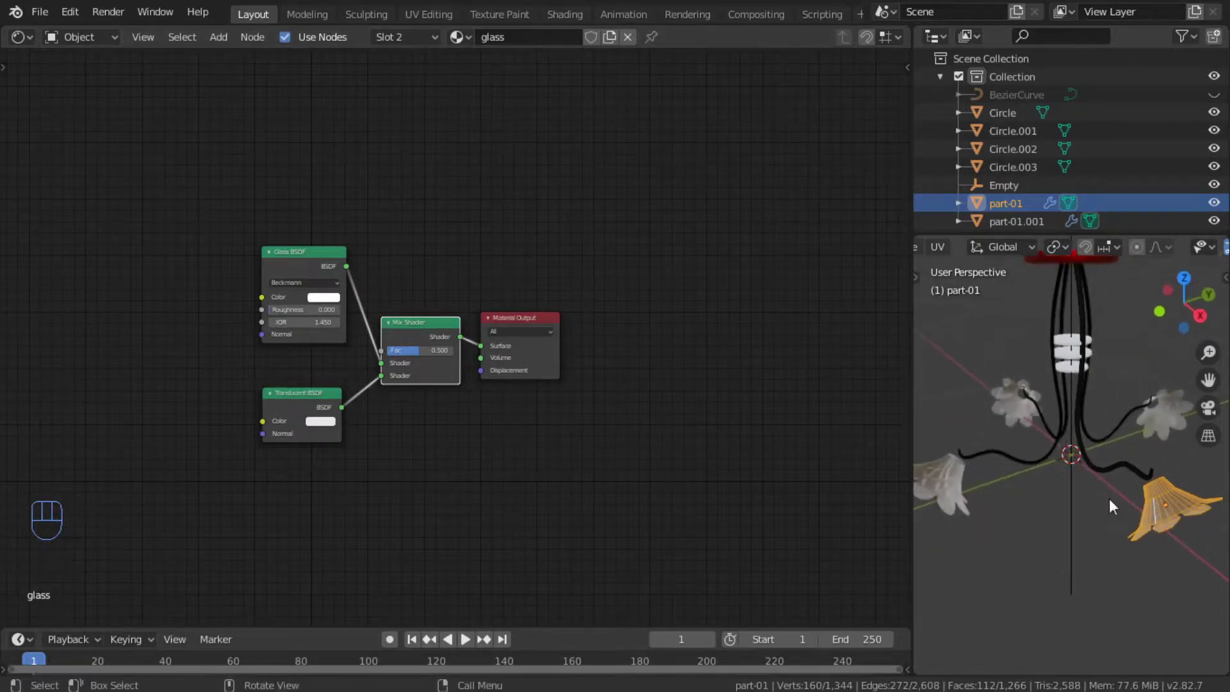
key(Tab)
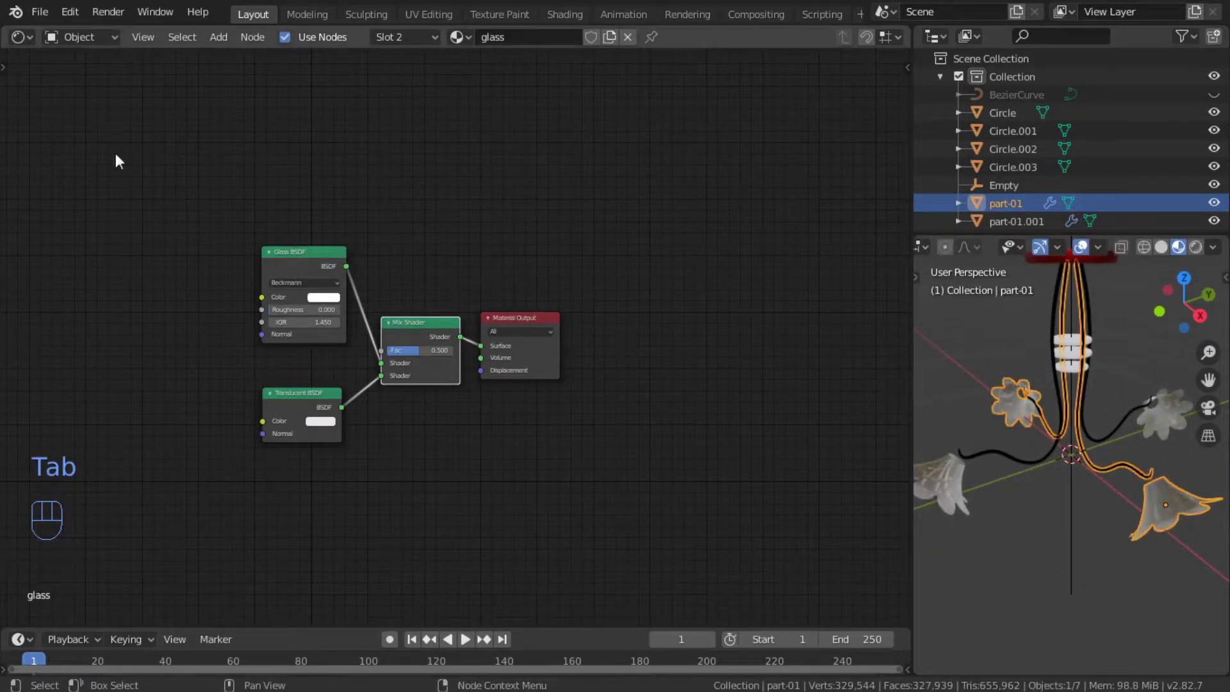
alt+drag(1189, 507, 1151, 506)
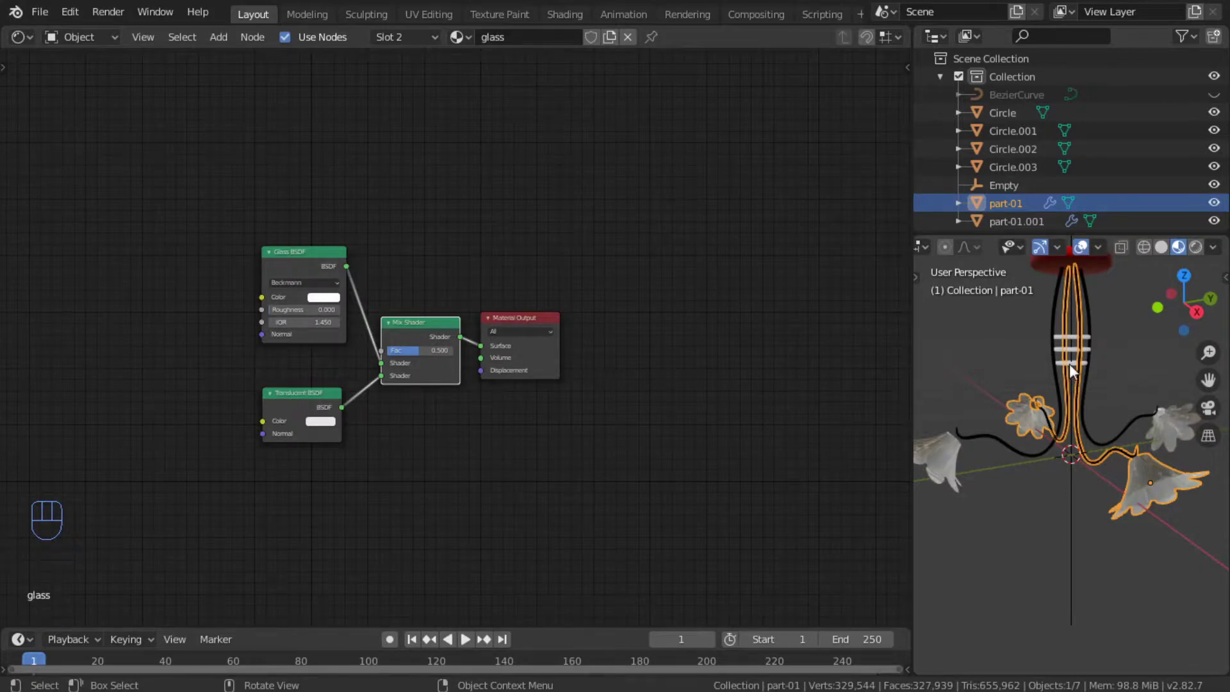
Assign the existing red Material.001 to the top connecting disc between the lamp arms.
click(1063, 336)
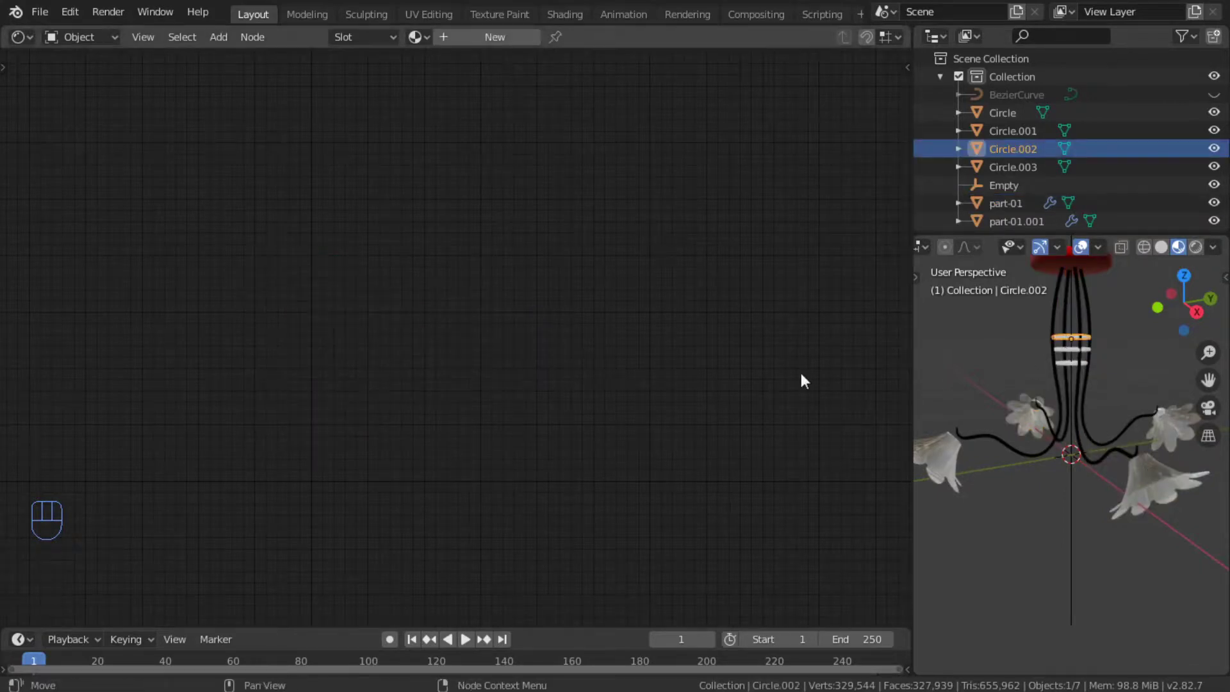
click(415, 36)
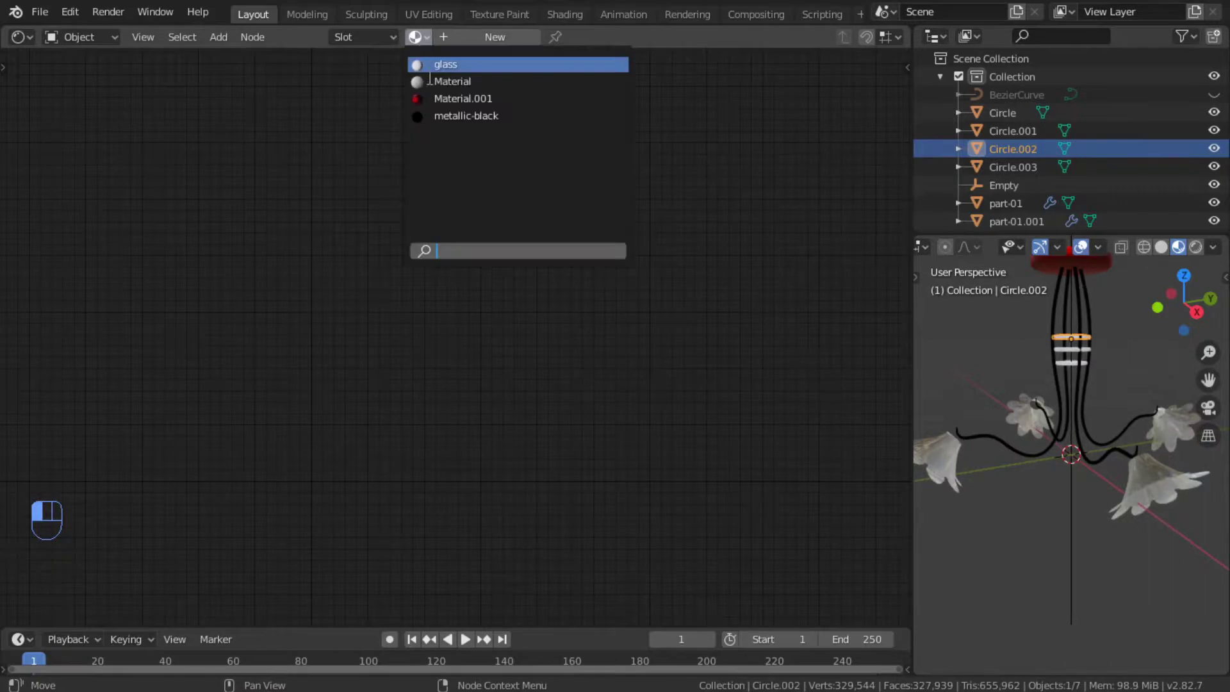
click(436, 99)
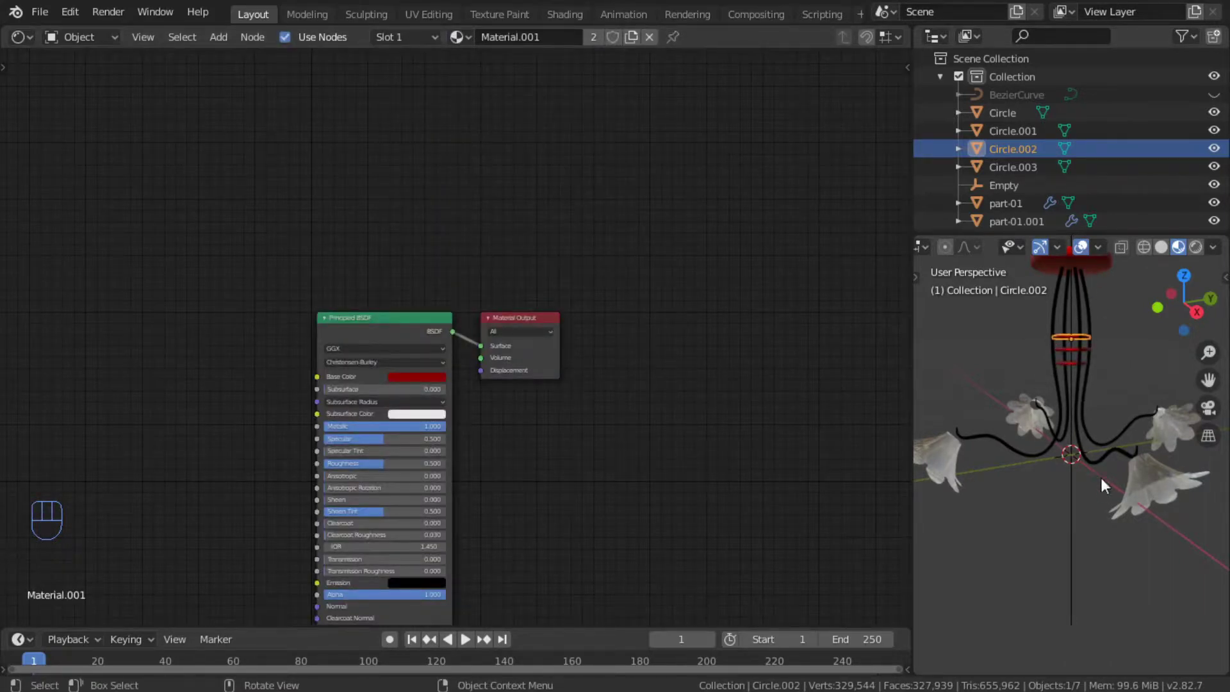
key(KP_1)
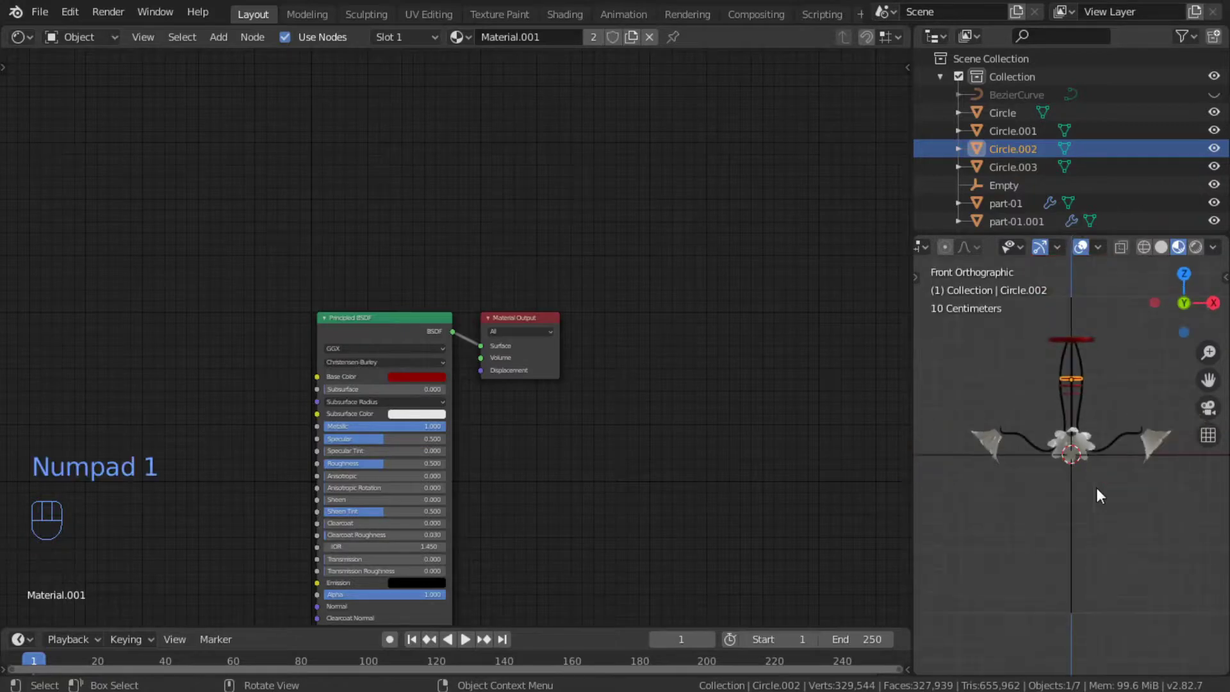
middle_drag(1096, 487, 1189, 513)
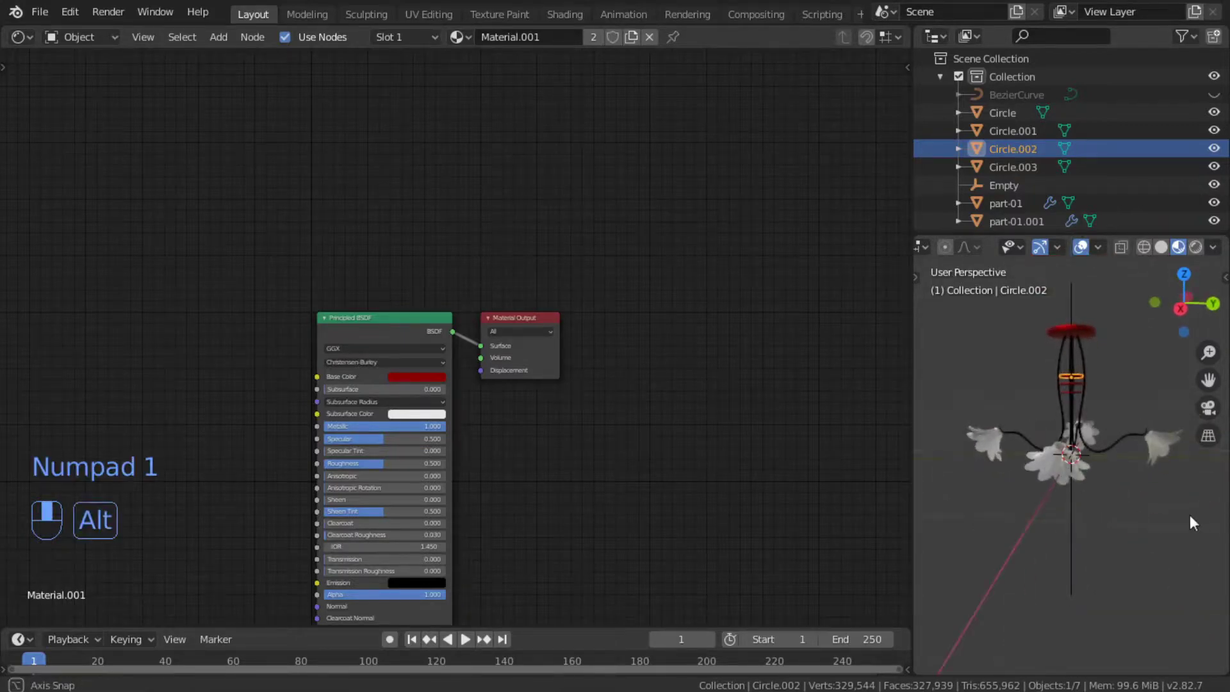
Turn the large area back into a 3D viewport with Material Preview shading, and the small viewport into a Properties editor.
key(shift)
key(shift+F5)
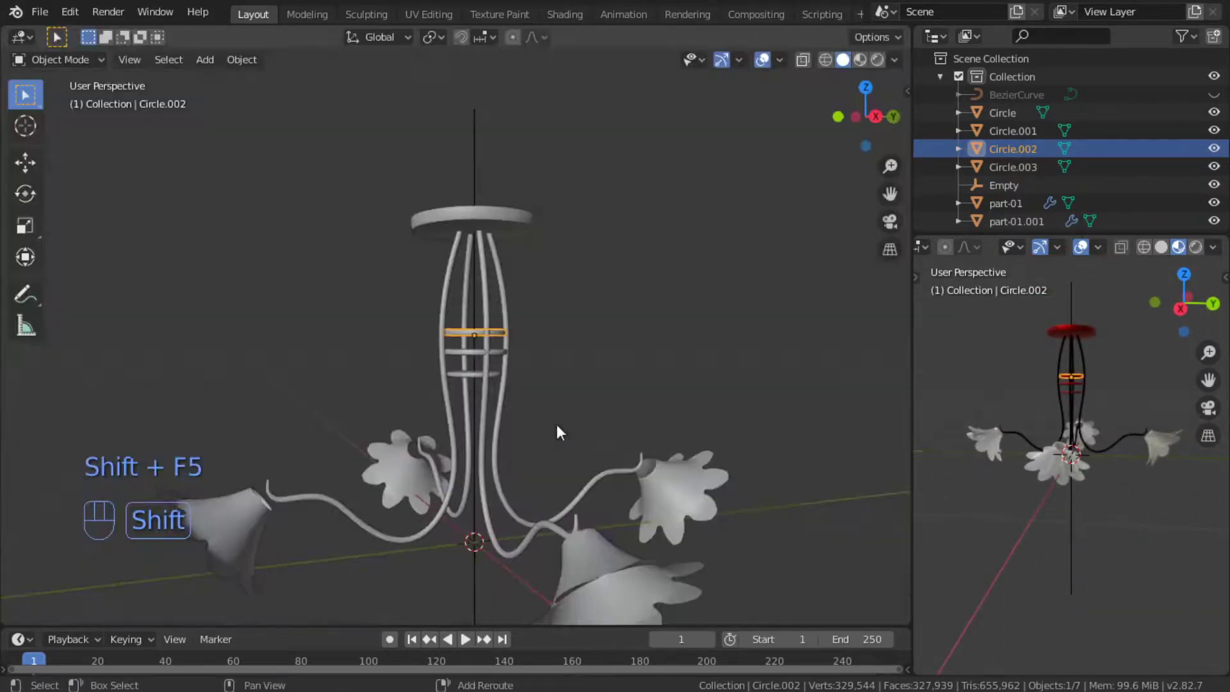
click(862, 59)
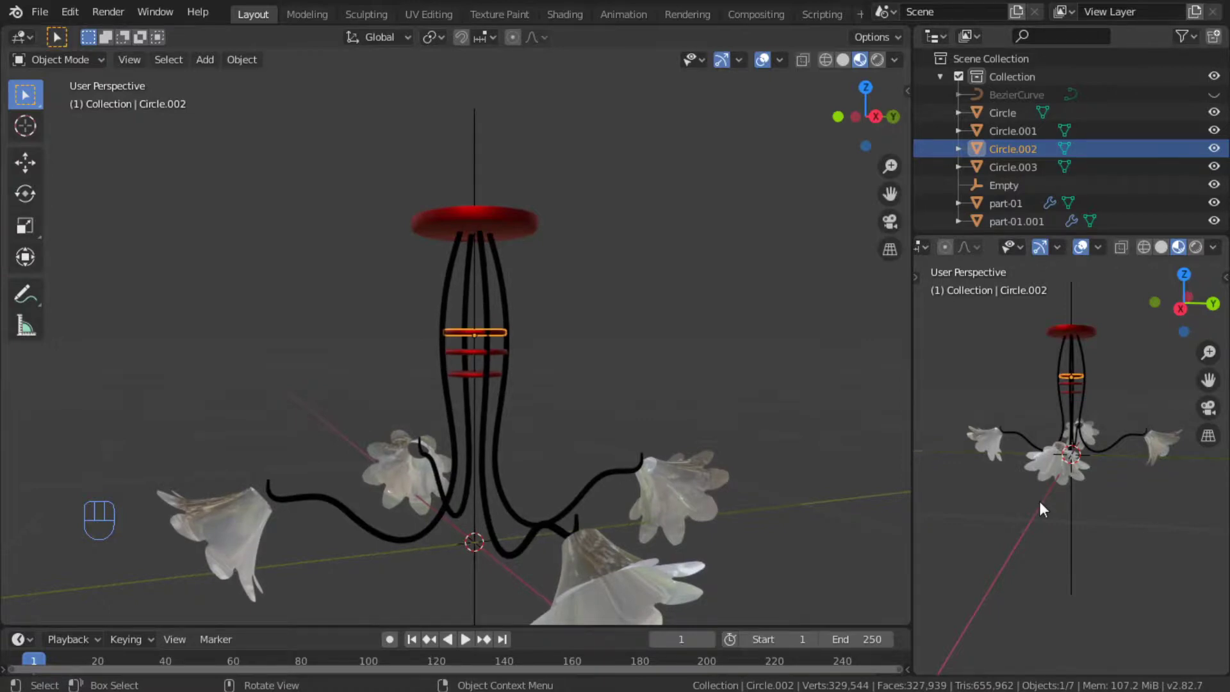
key(shift+F7)
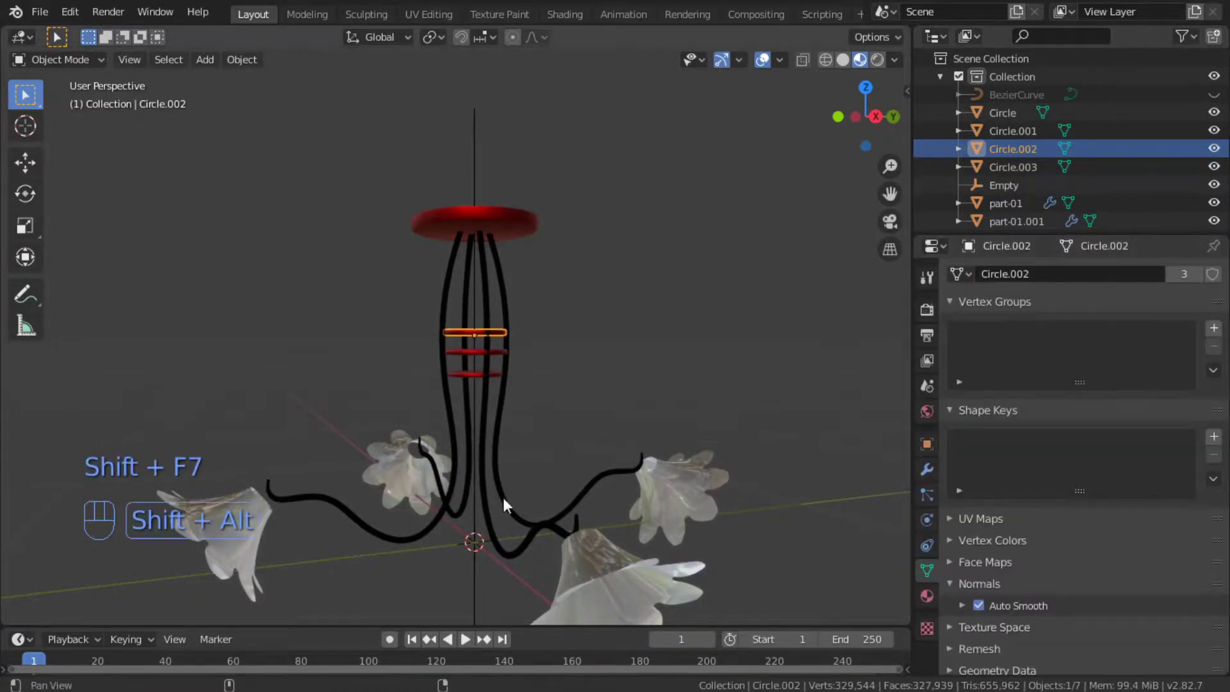
middle_drag(502, 497, 643, 414)
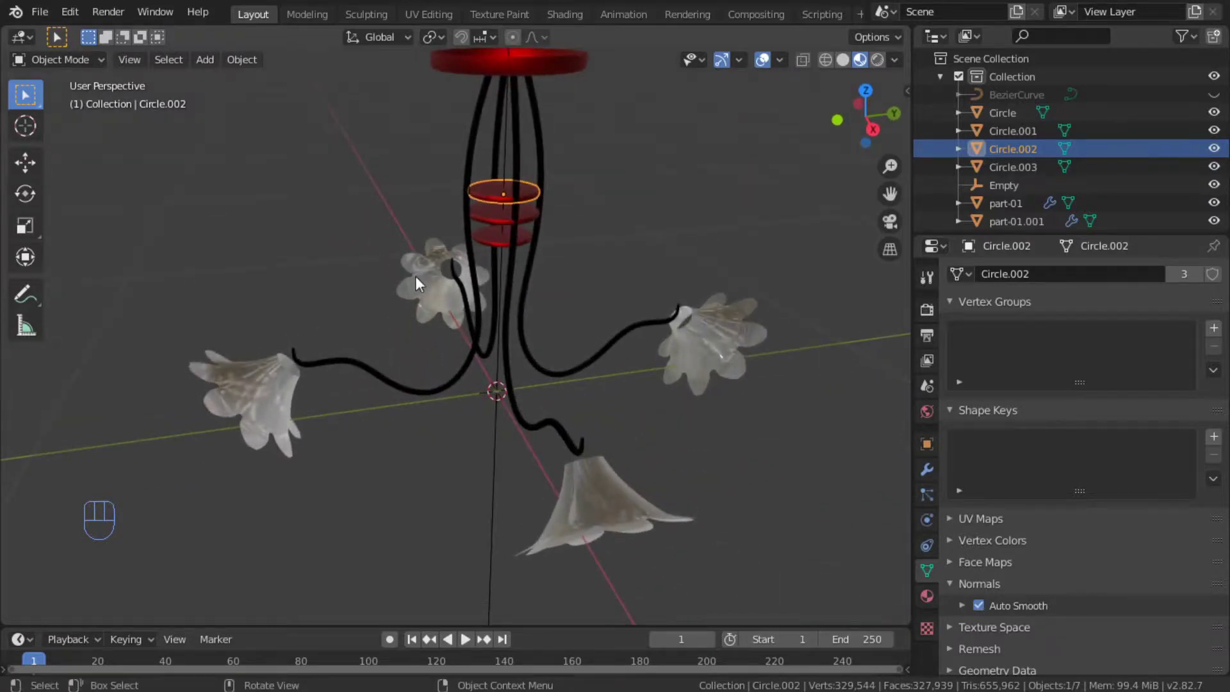
Fill the open narrow end of part-01's lamp flower with a face and return to Object Mode.
key(Tab)
click(680, 324)
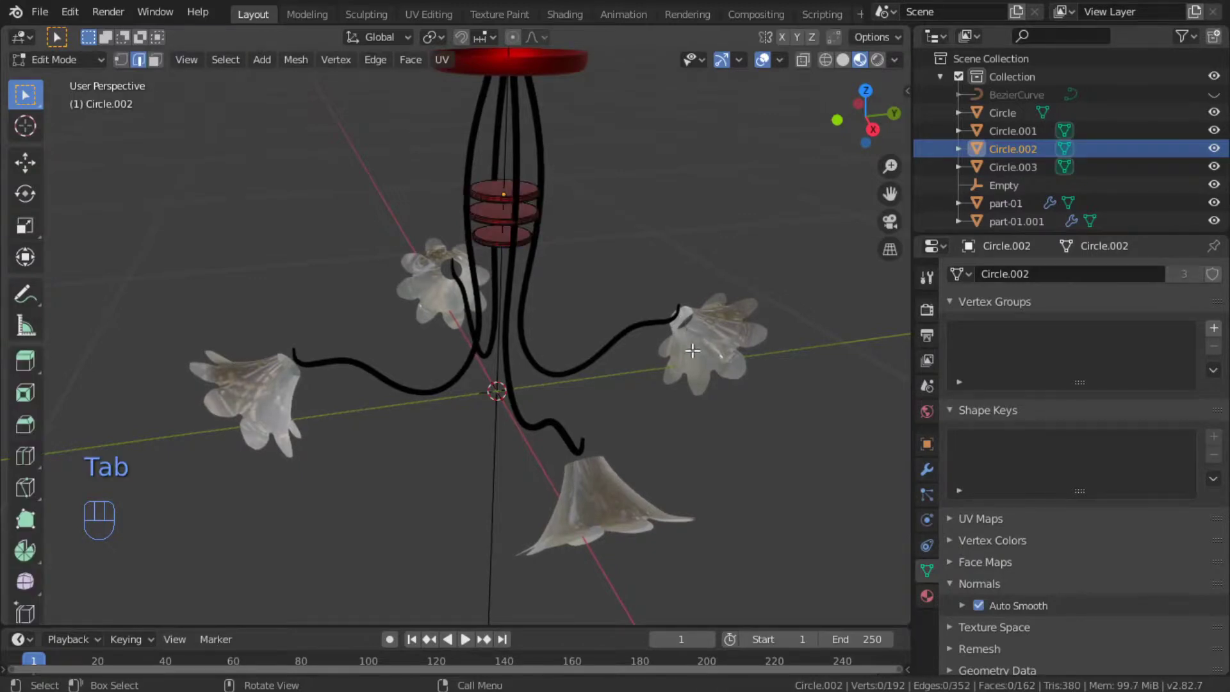
key(Tab)
click(609, 478)
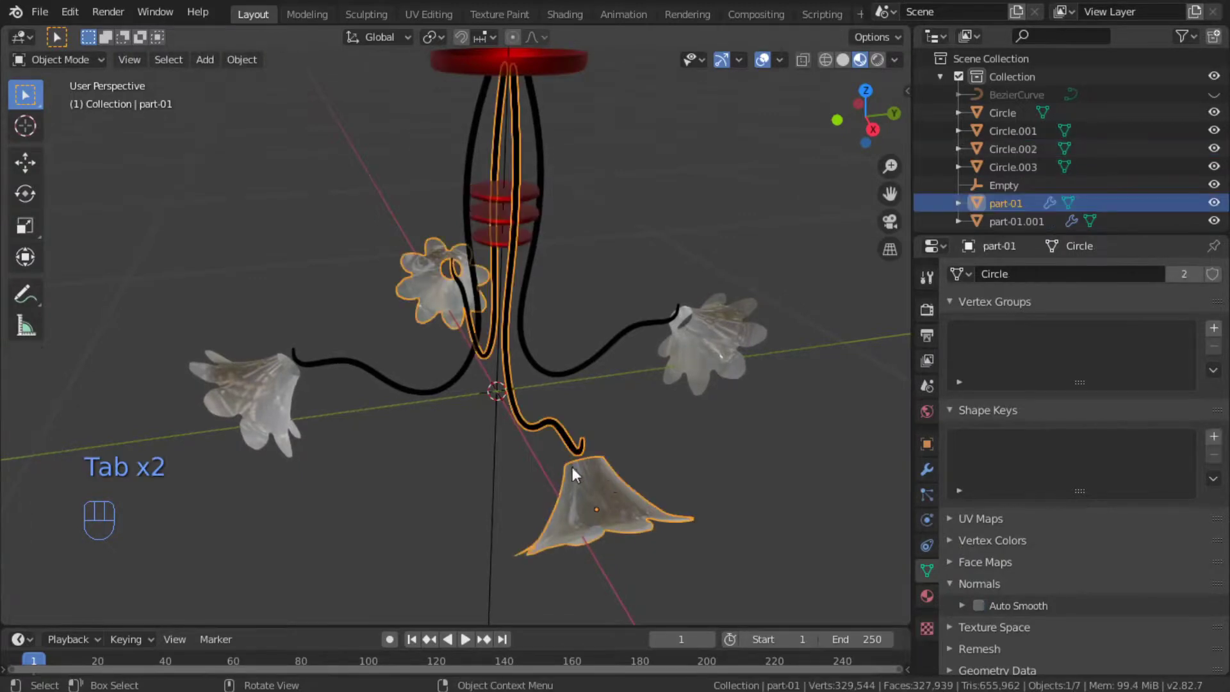
key(Tab)
alt+drag(511, 398, 653, 378)
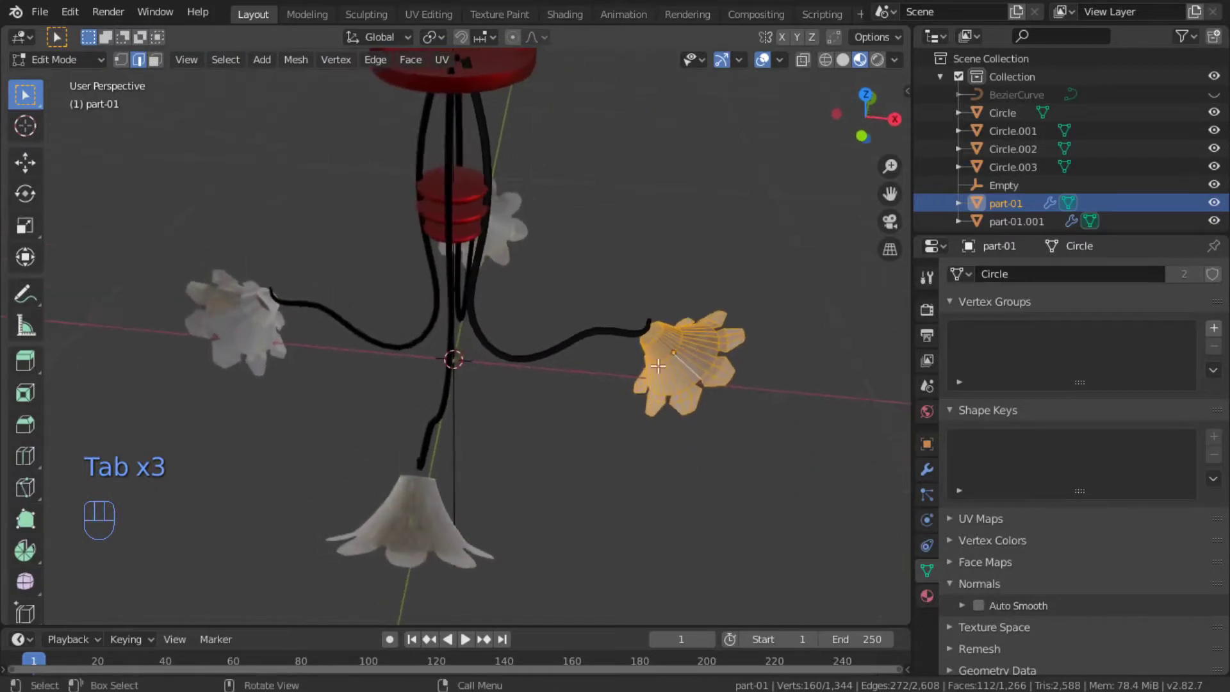
double_click(656, 341)
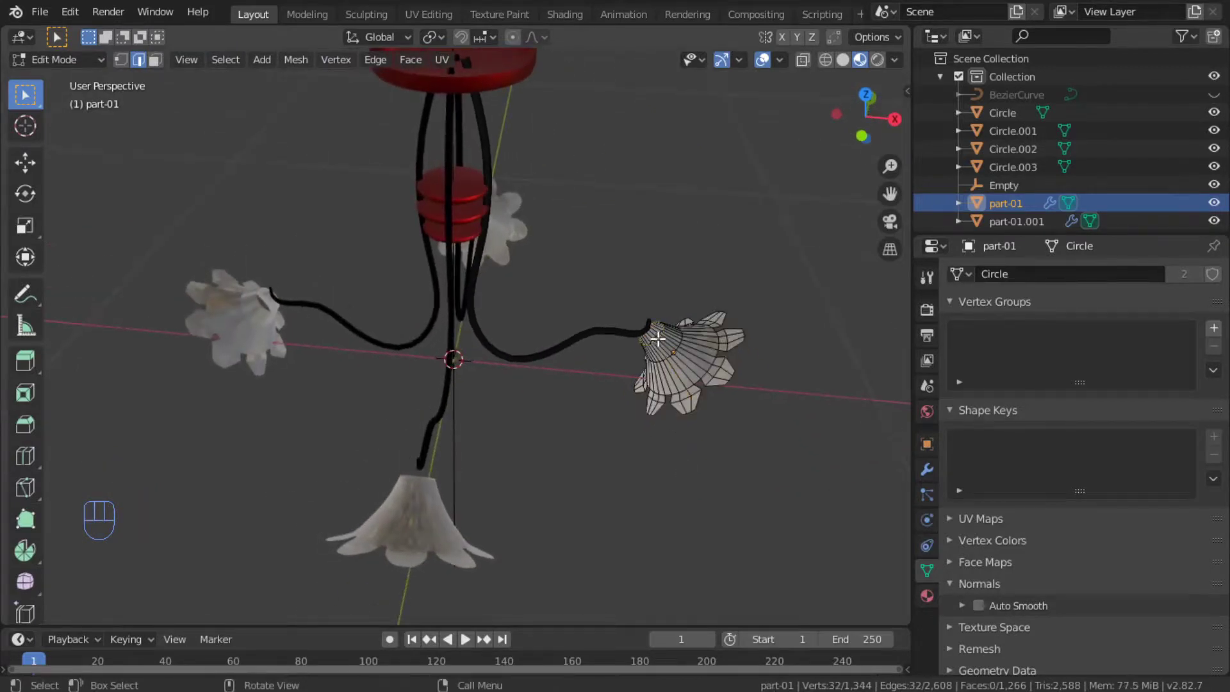
key(f)
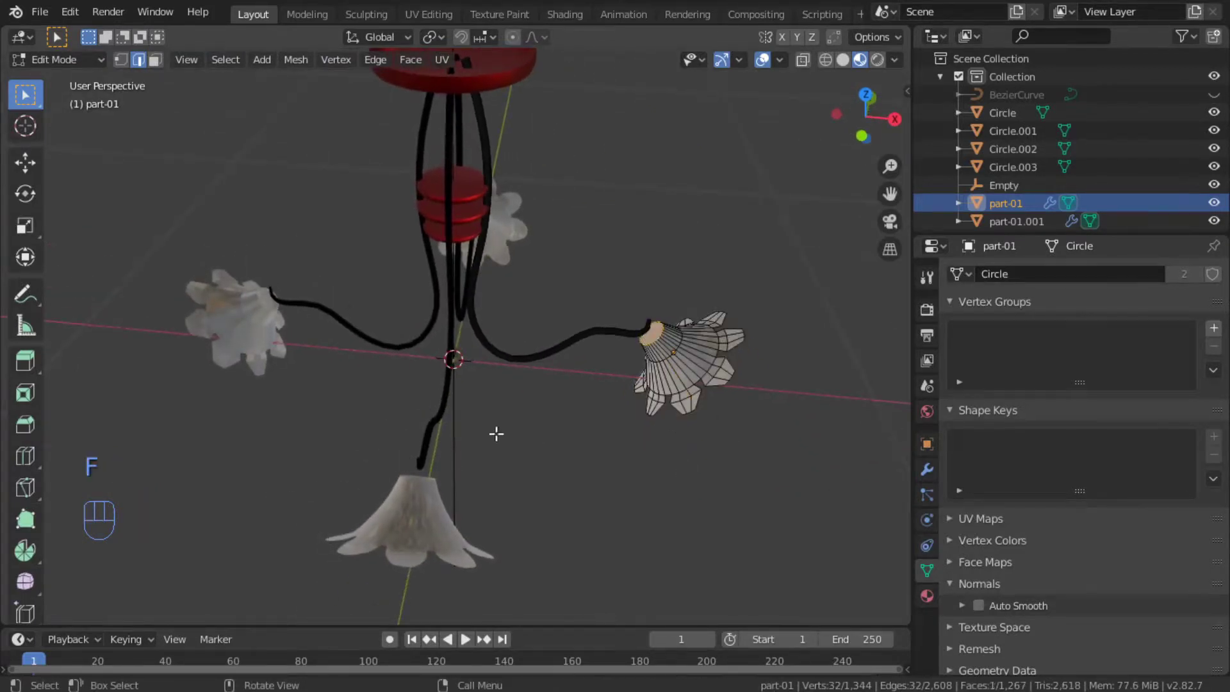
click(440, 489)
key(Tab)
Try to fill the narrow end loop of part-01.001's lamp flower with a face, and return to Object Mode.
click(431, 493)
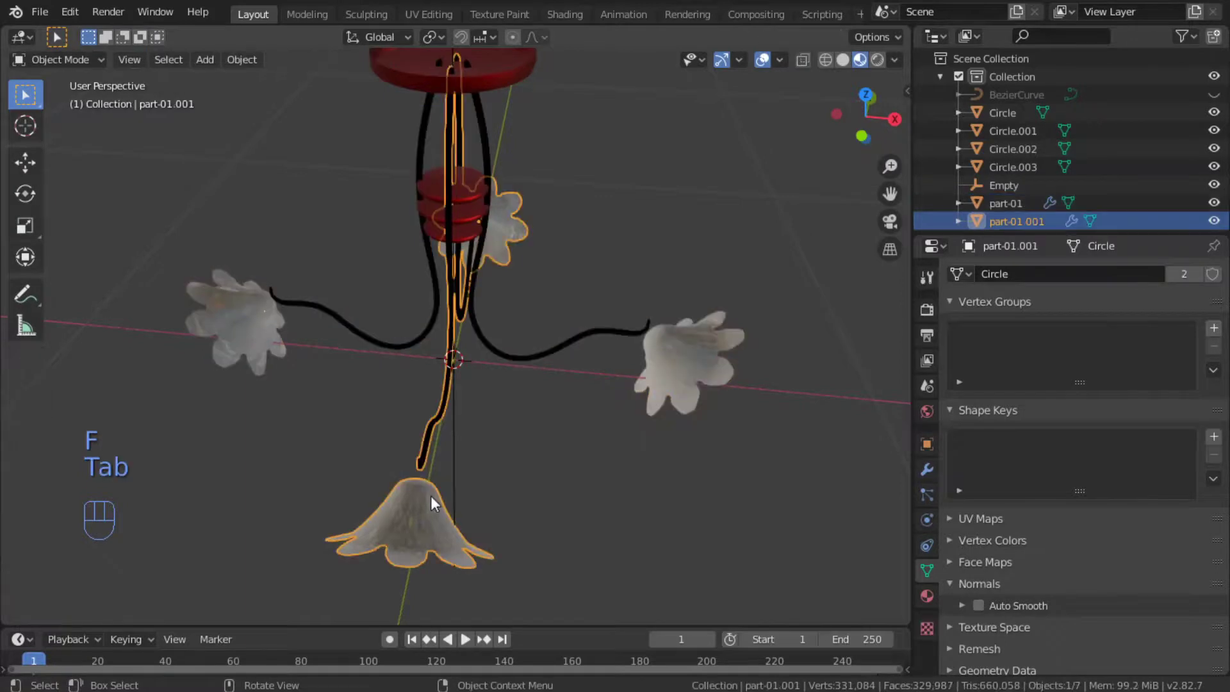
alt+middle_drag(536, 463, 568, 352)
key(Tab)
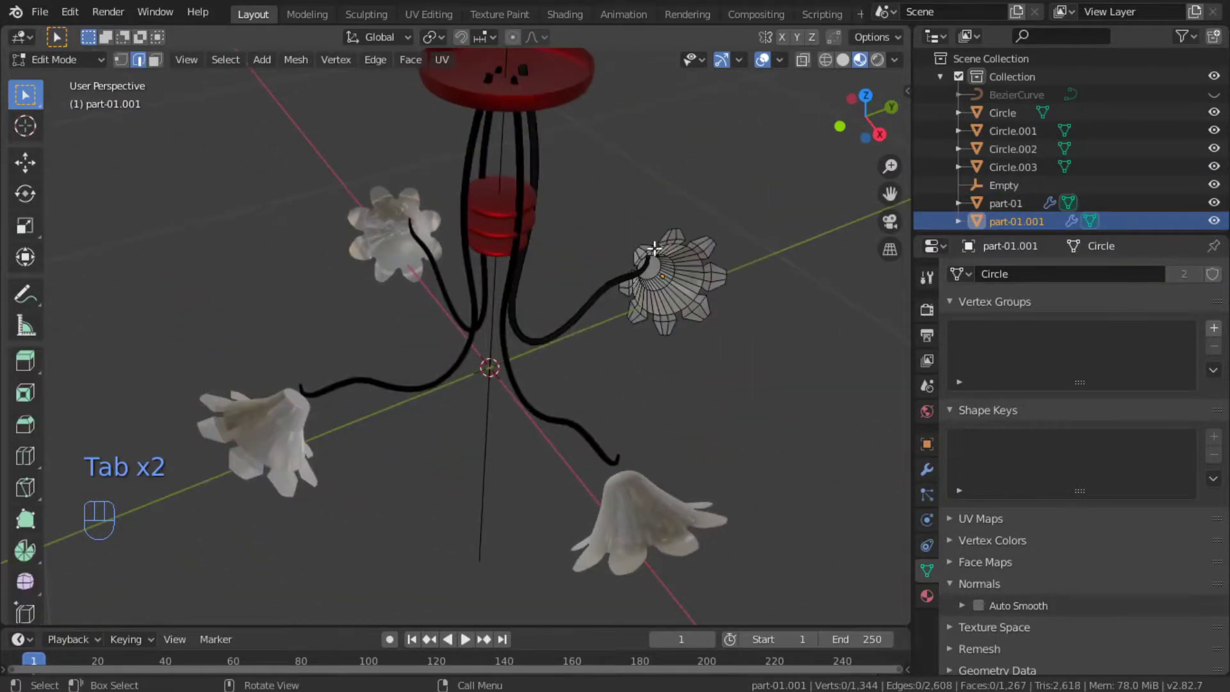
key(f)
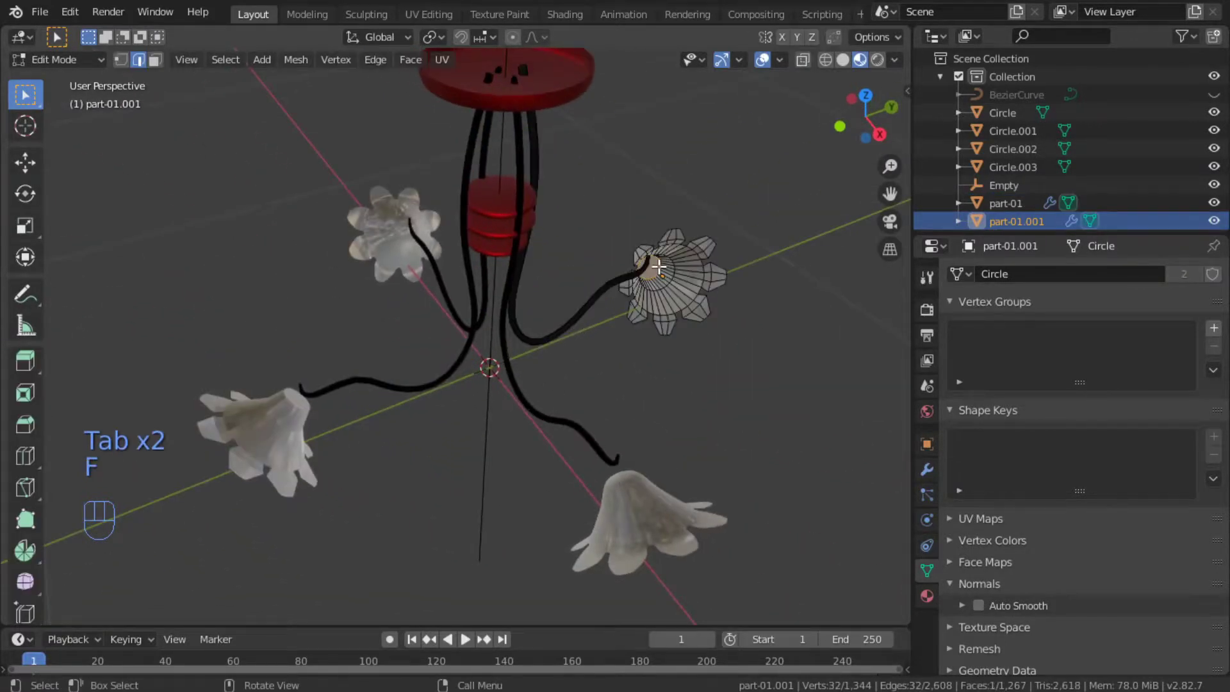
key(Tab)
Select the whole linked flower mesh of part-01.001 and nudge it slightly inward and down in the right view.
alt+middle_drag(709, 324, 779, 367)
key(Tab)
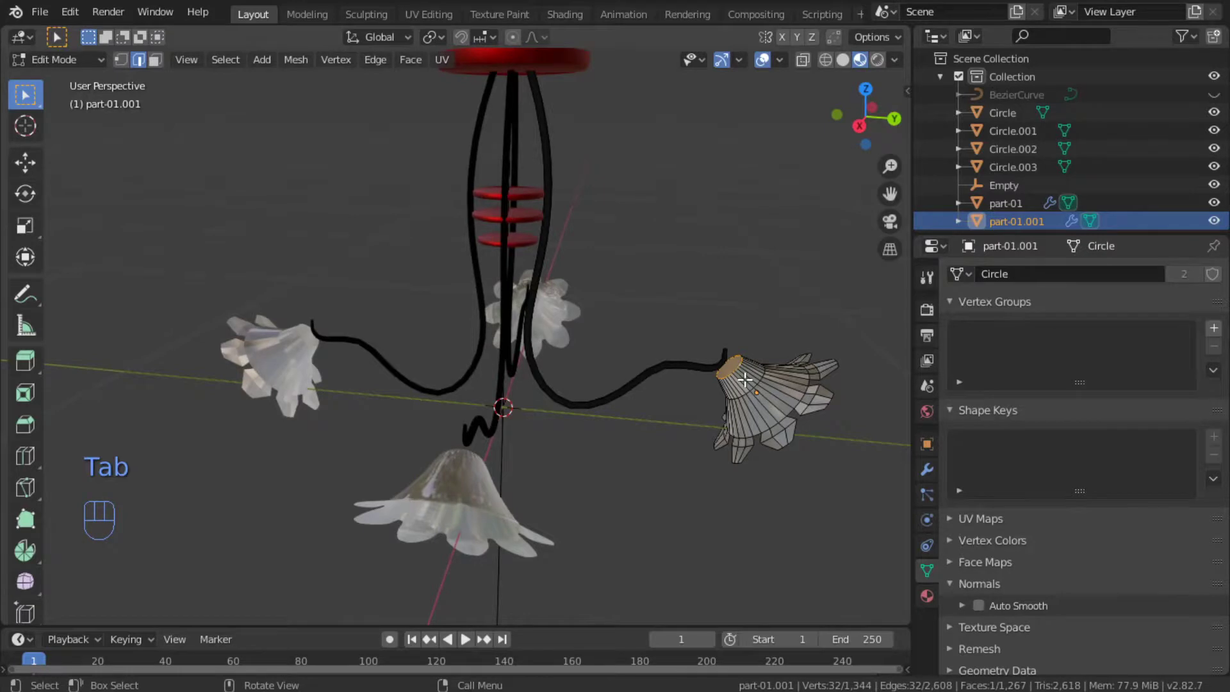
key(l)
alt+middle_drag(743, 374, 729, 341)
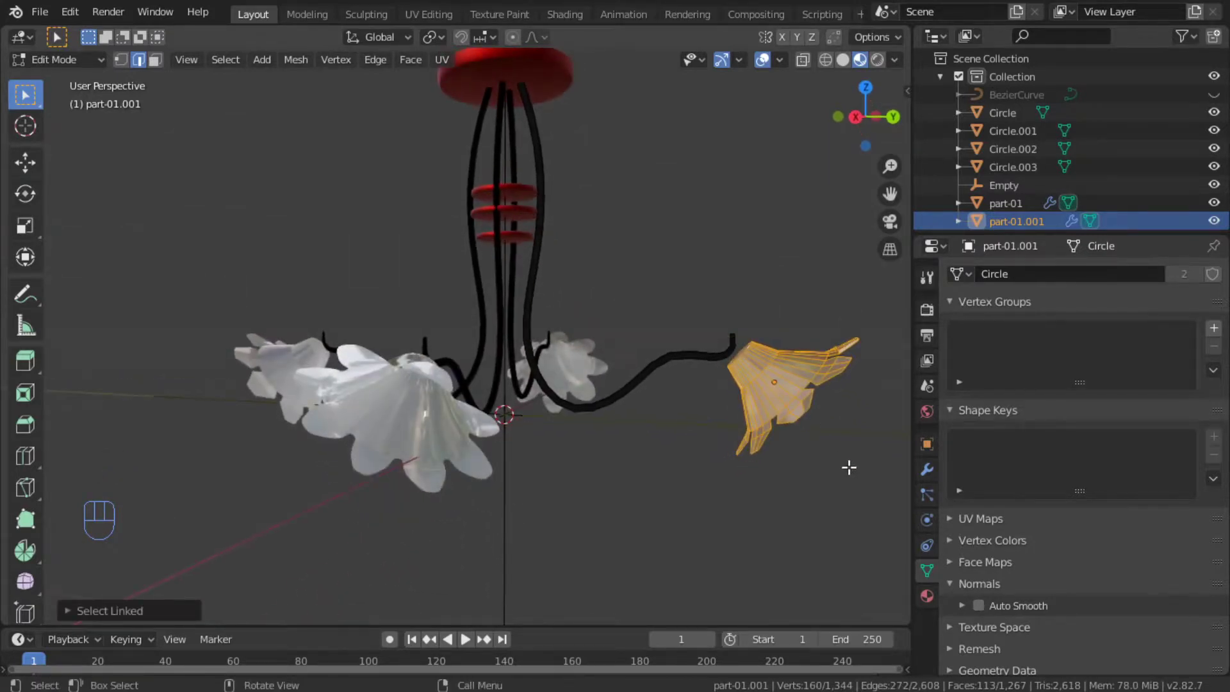
key(KP_1)
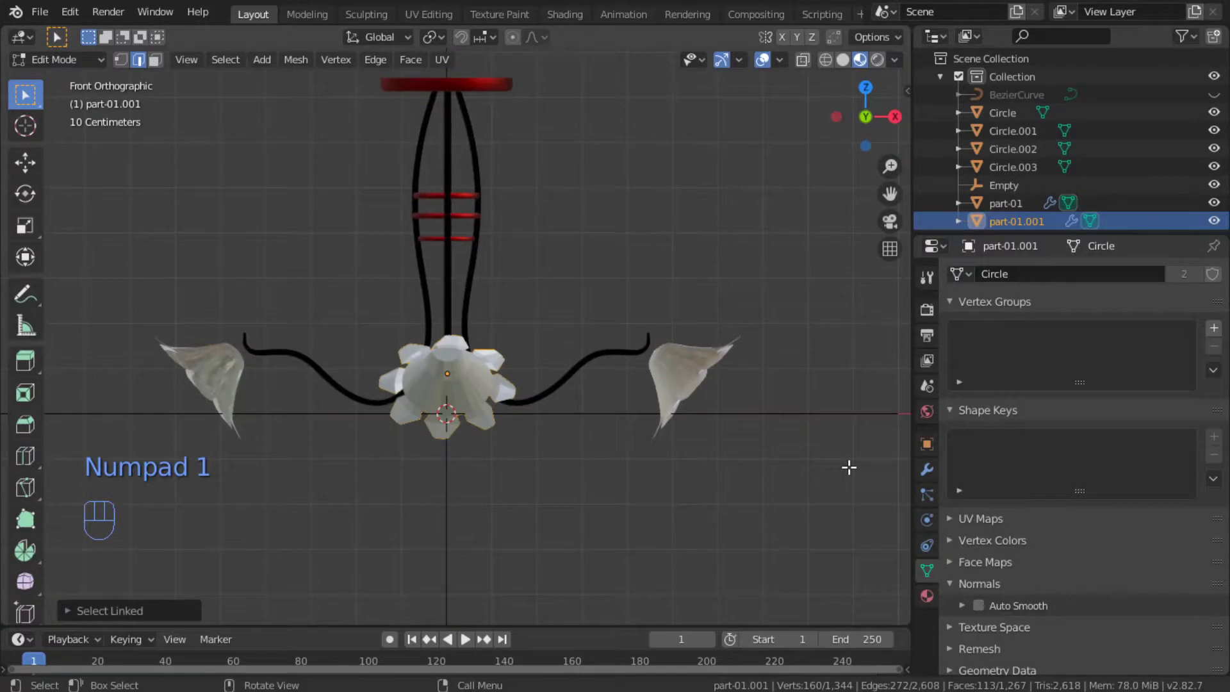
key(KP_3)
key(g)
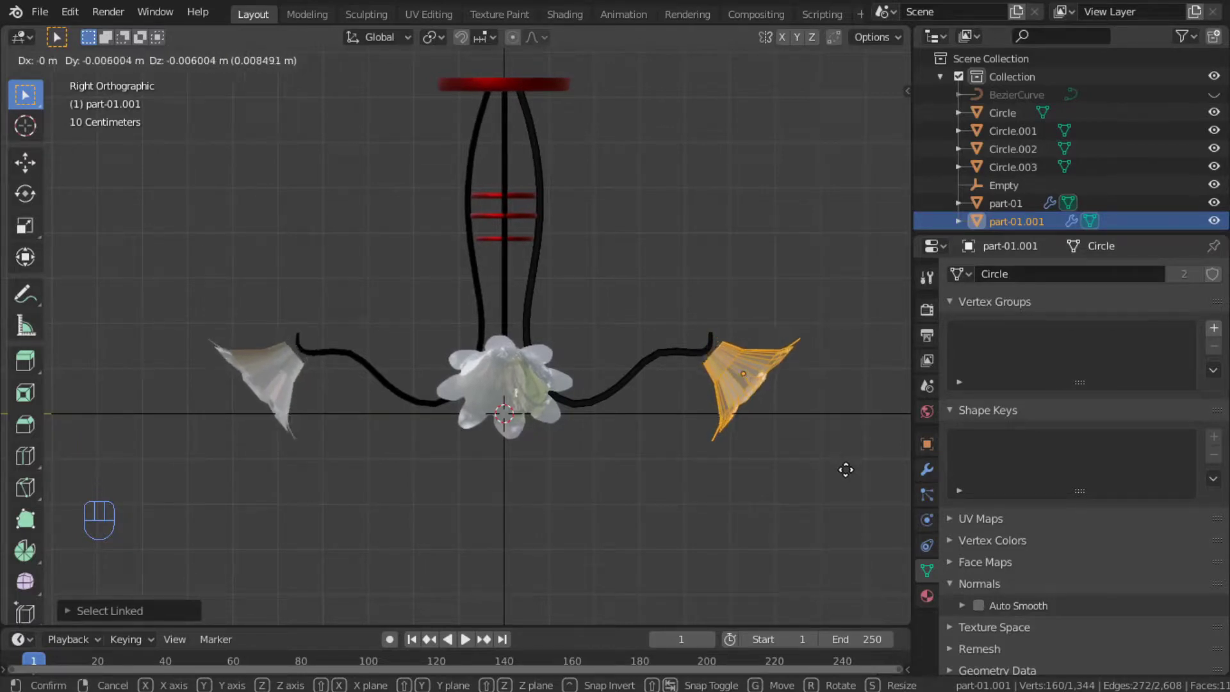
click(847, 470)
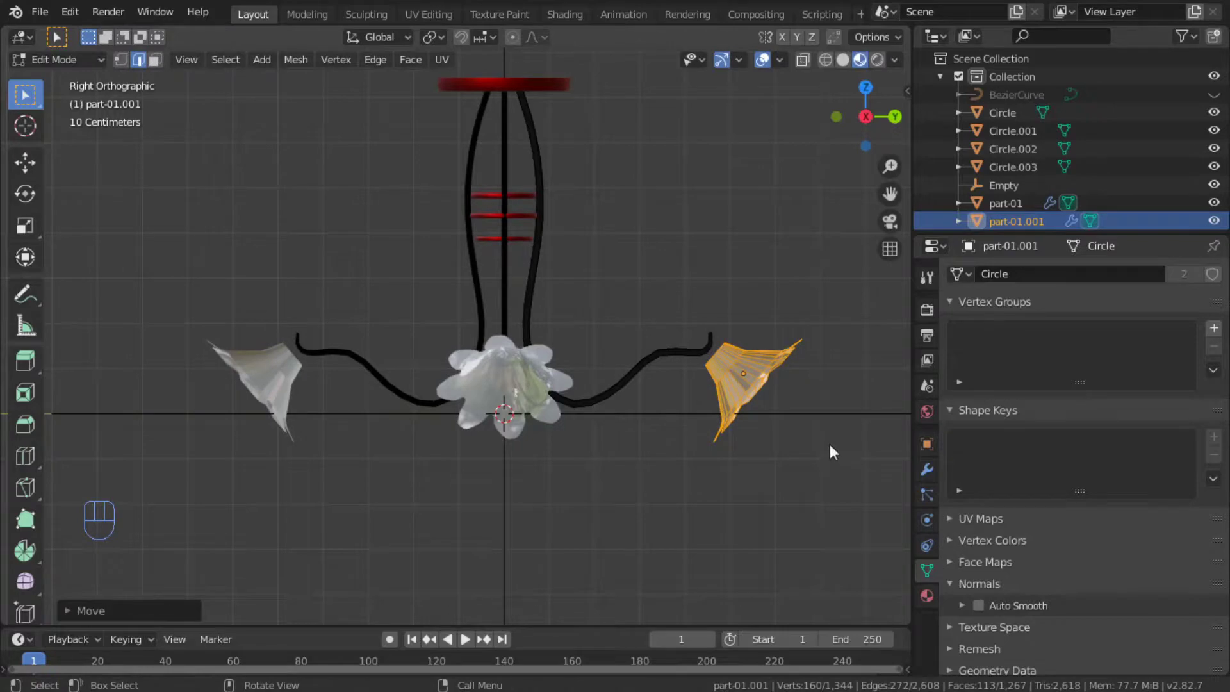
key(Tab)
key(Tab)
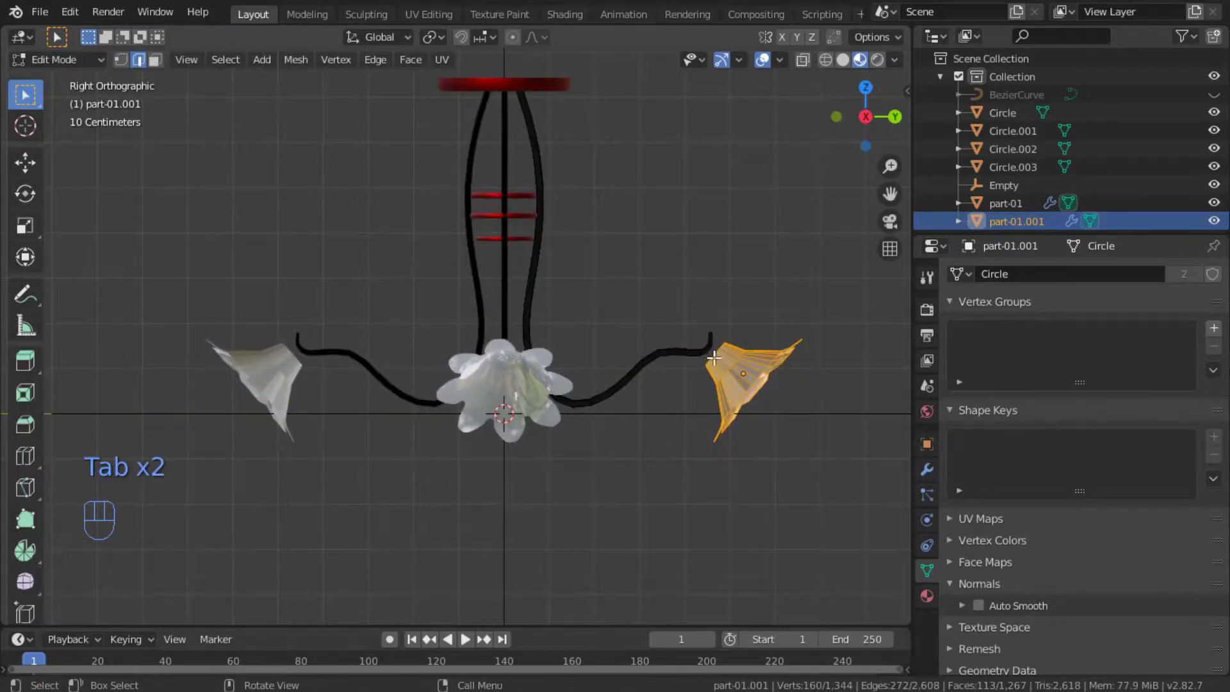
Extrude the flower's narrow end toward the arm, scale the new end to about 0.61, and return to Object Mode.
click(714, 357)
scroll(715, 354, up, 3)
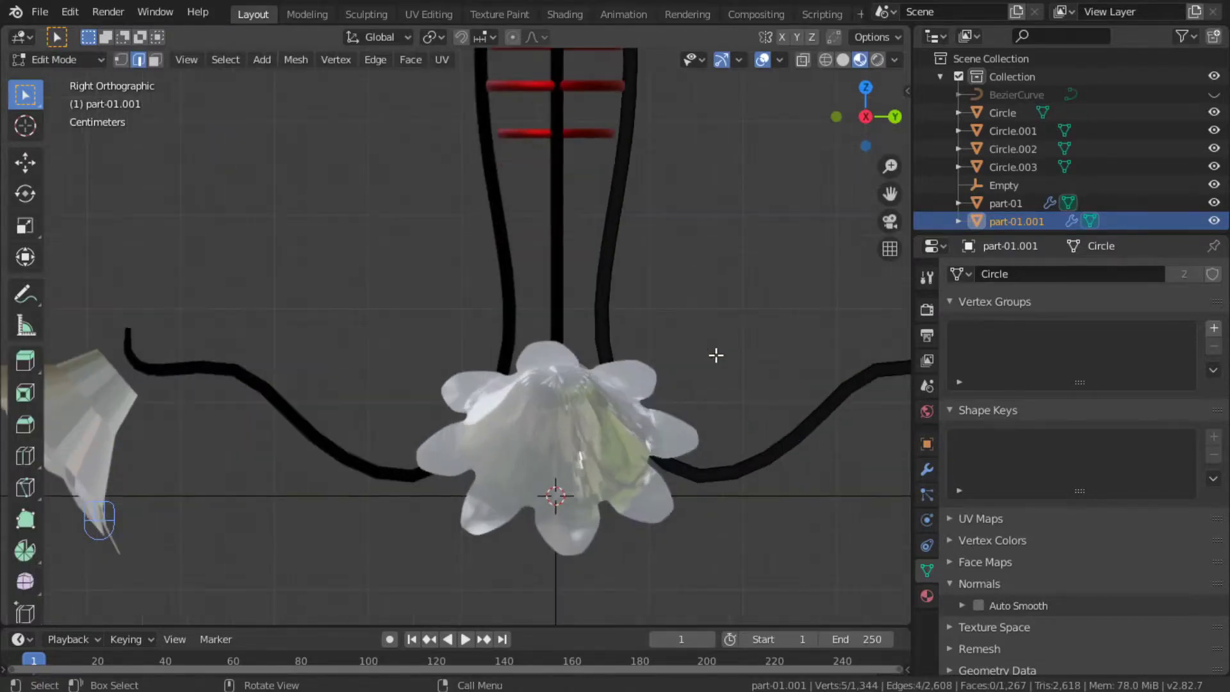
alt+shift+drag(784, 401, 489, 371)
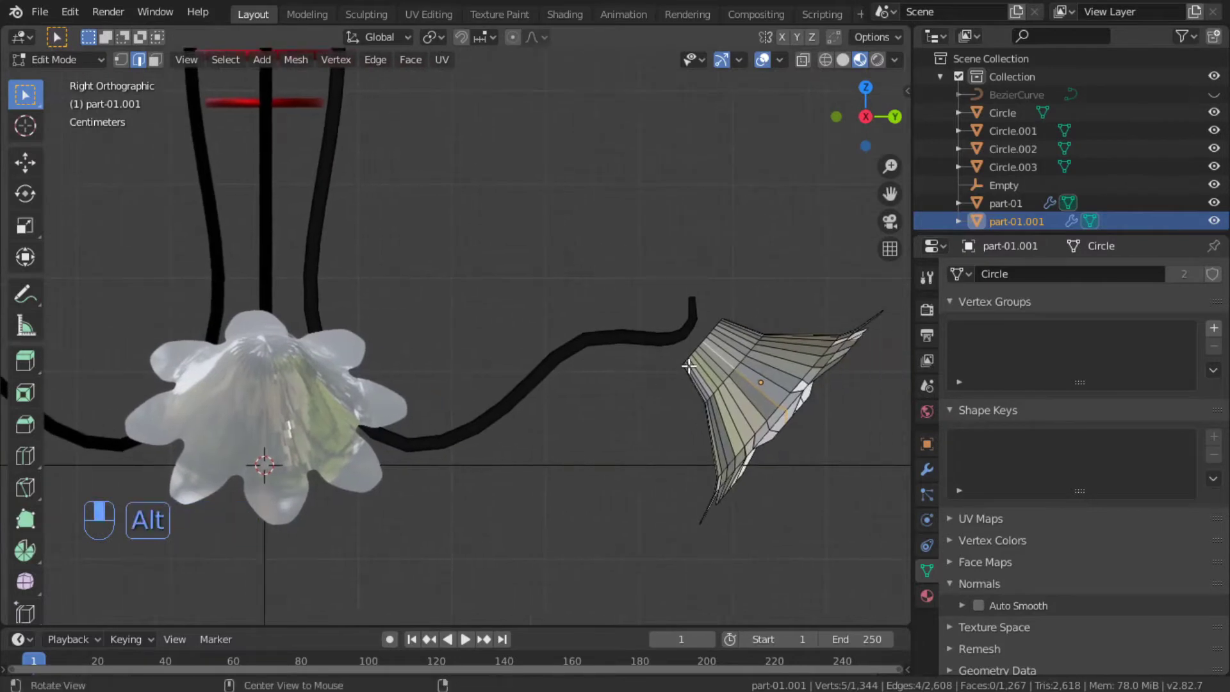
shift+middle_drag(688, 365, 461, 326)
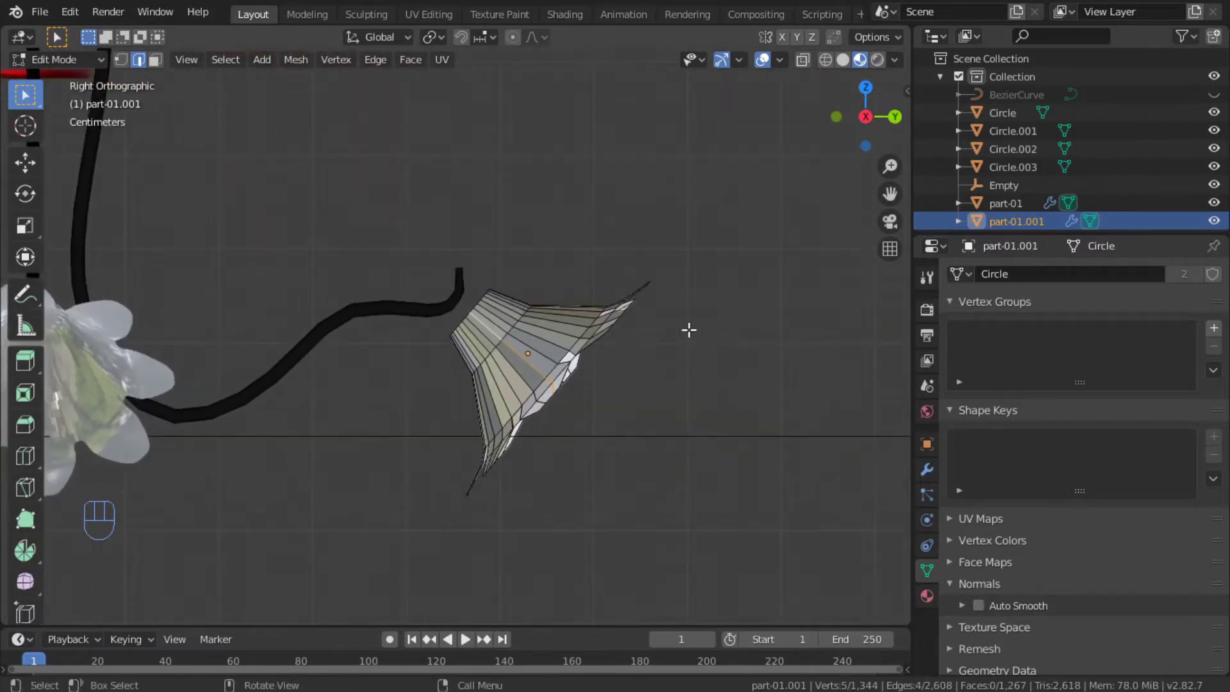
alt+click(469, 313)
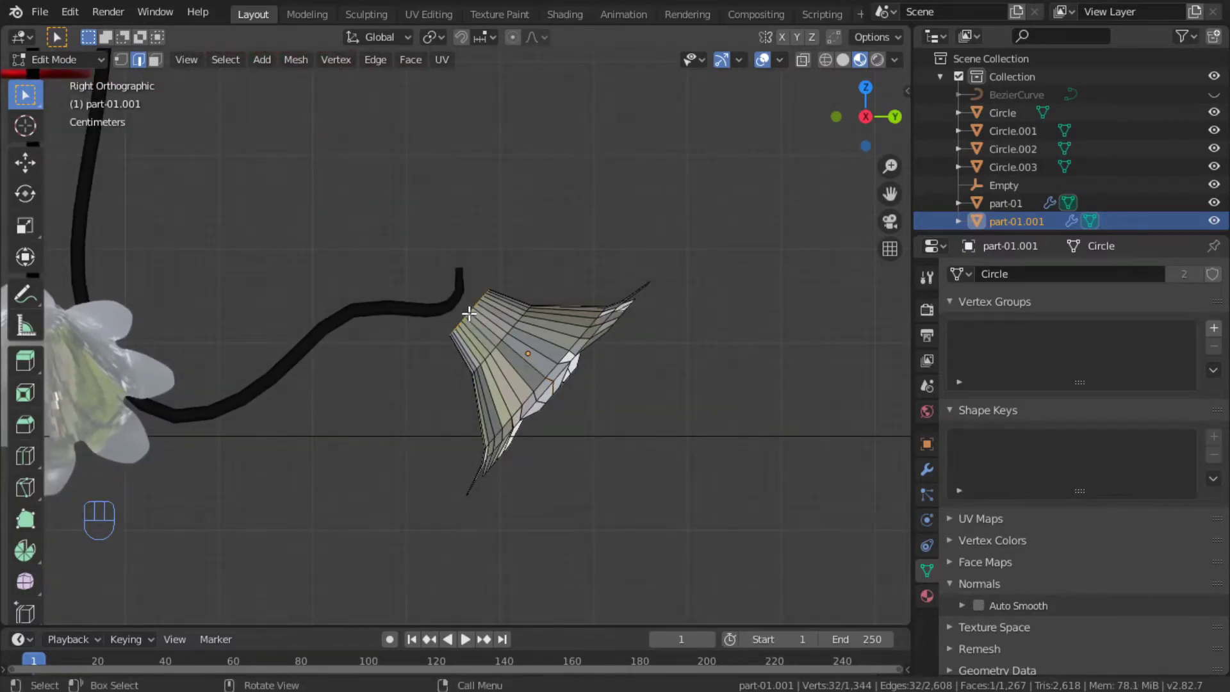
key(e)
click(520, 330)
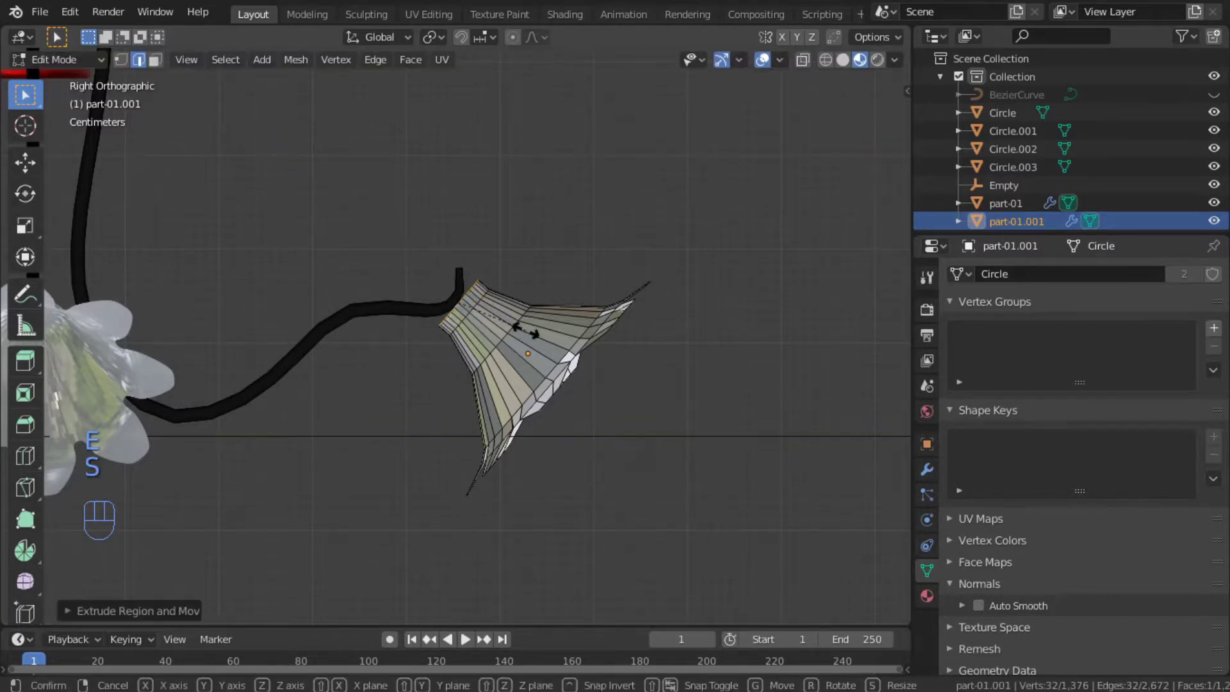
key(s)
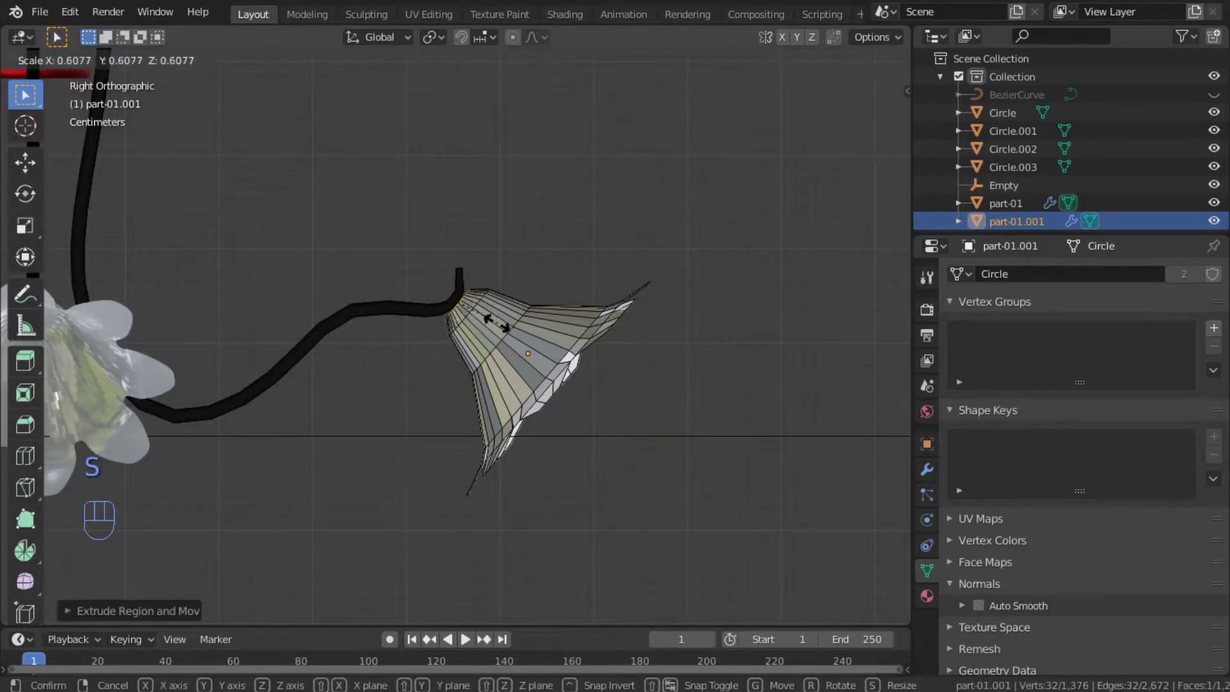
click(497, 323)
scroll(484, 347, down, 5)
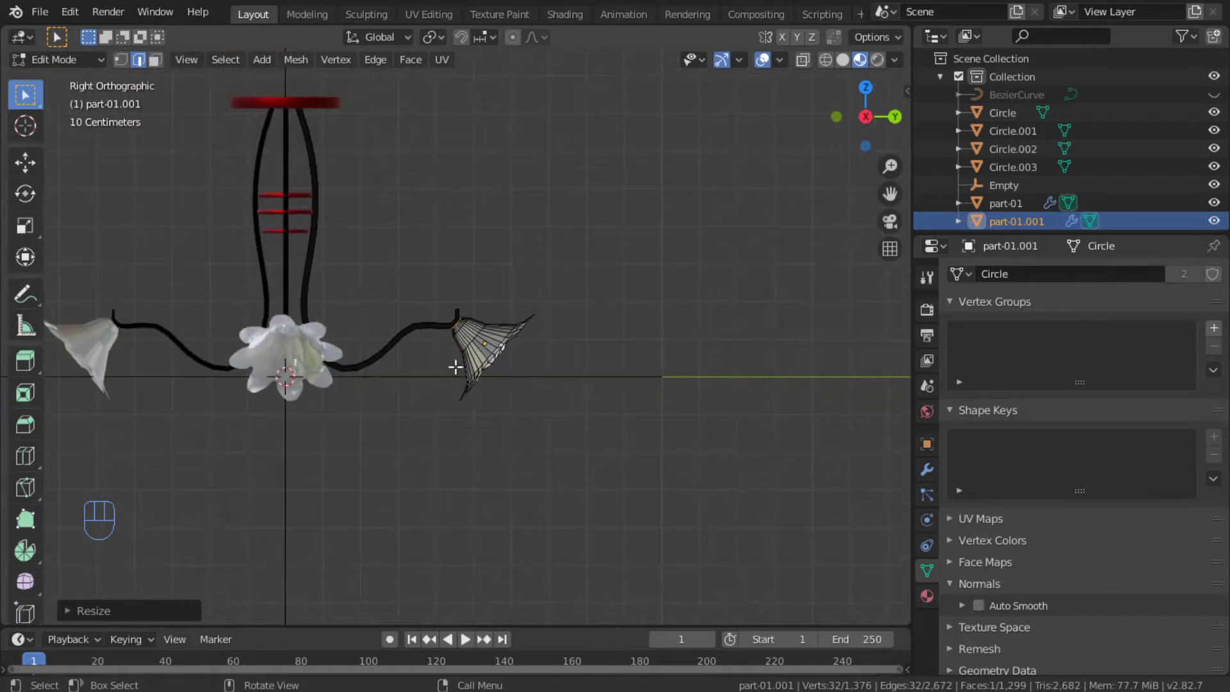
key(Tab)
Examine how part-01's flowers meet their arms in perspective, right and front views.
click(292, 363)
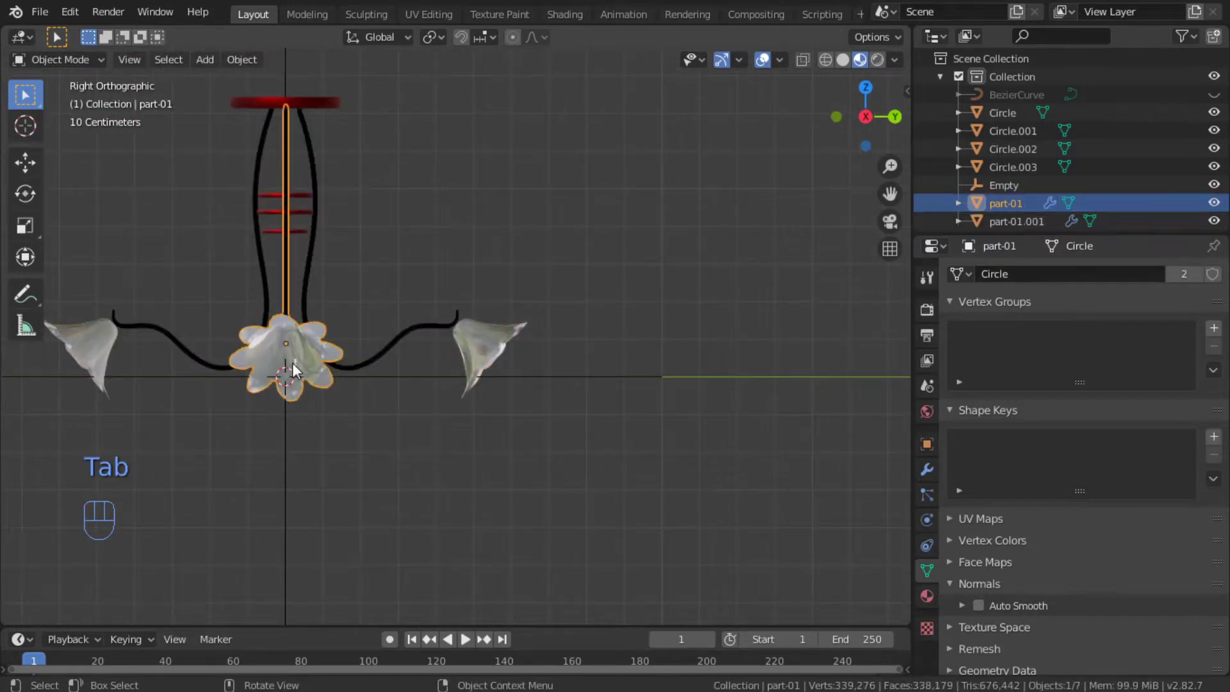
alt+middle_drag(417, 395, 333, 429)
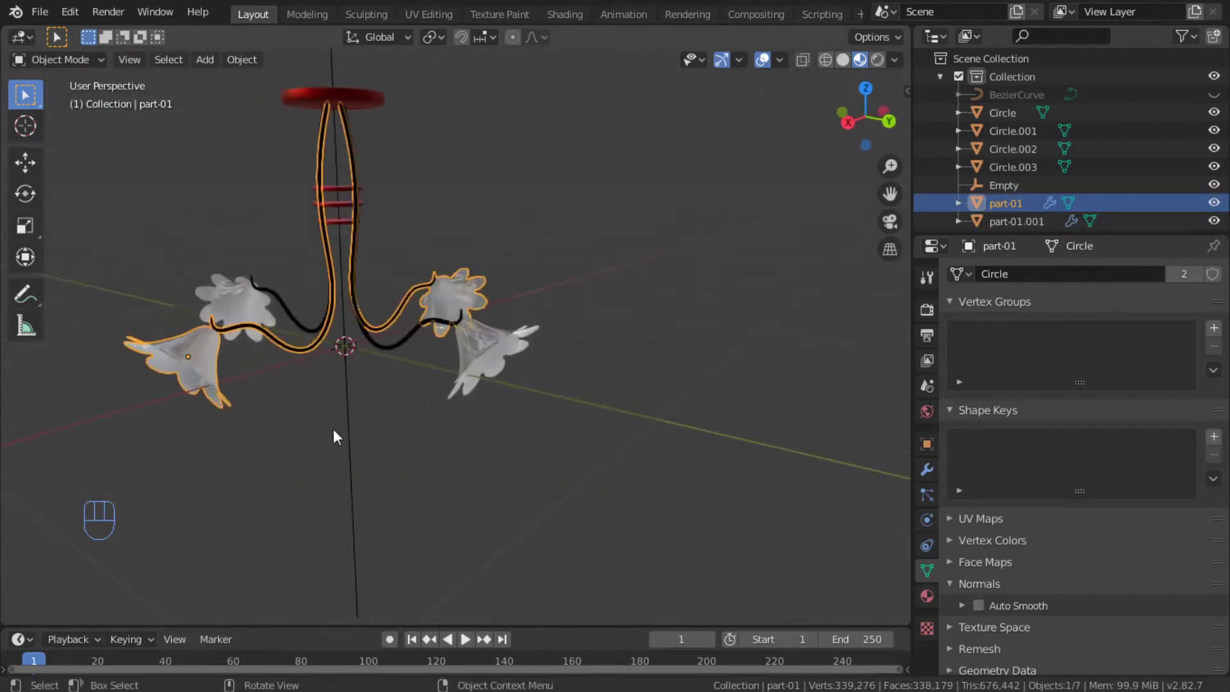
key(KP_3)
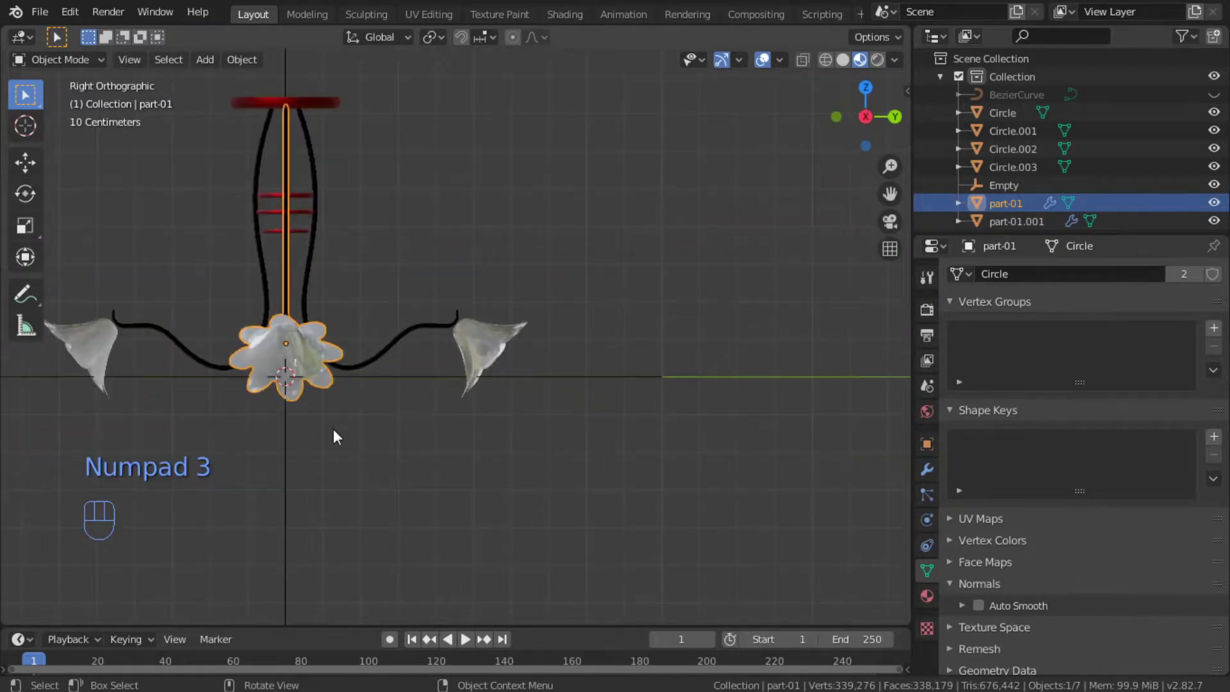
key(KP_1)
key(Tab)
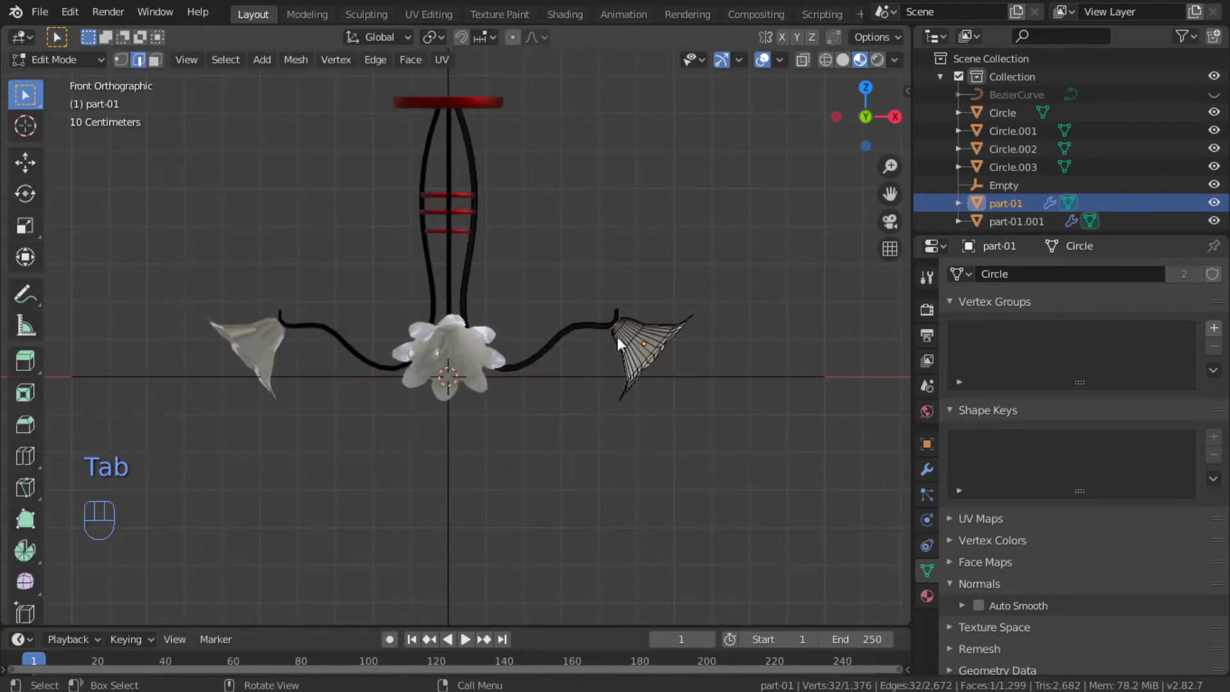
key(Tab)
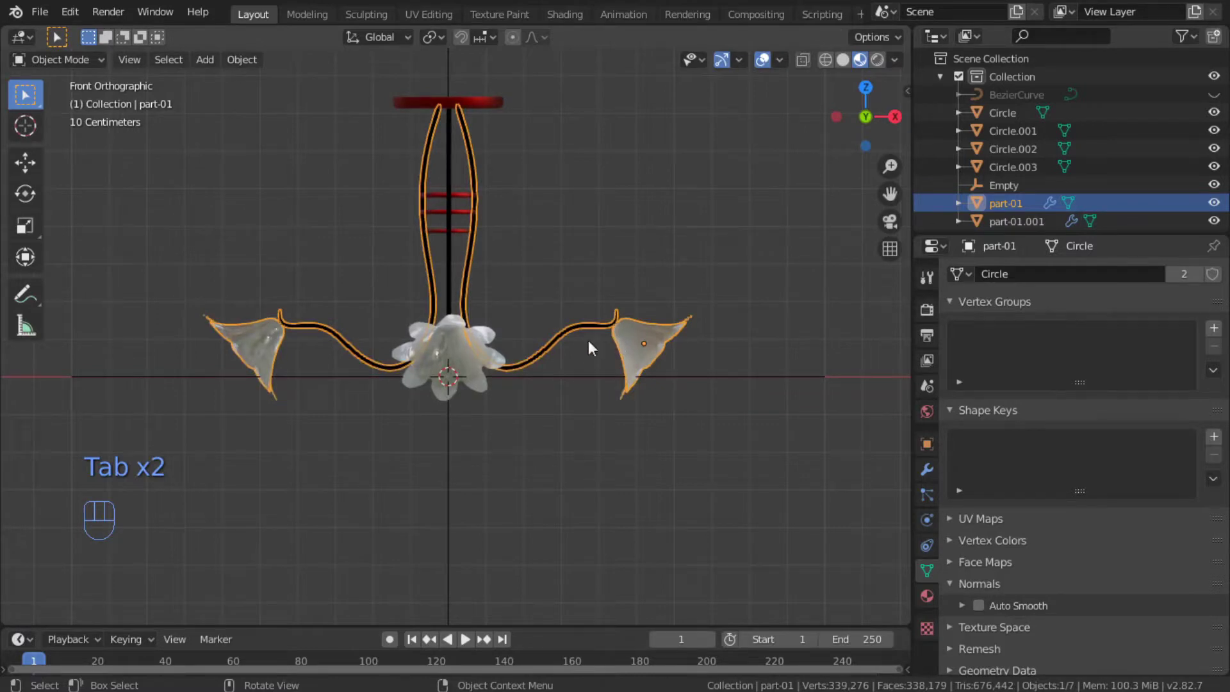
Examine part-01.001's lamp flower and its joint with the arm from the right view and several perspective angles in Edit Mode.
click(441, 351)
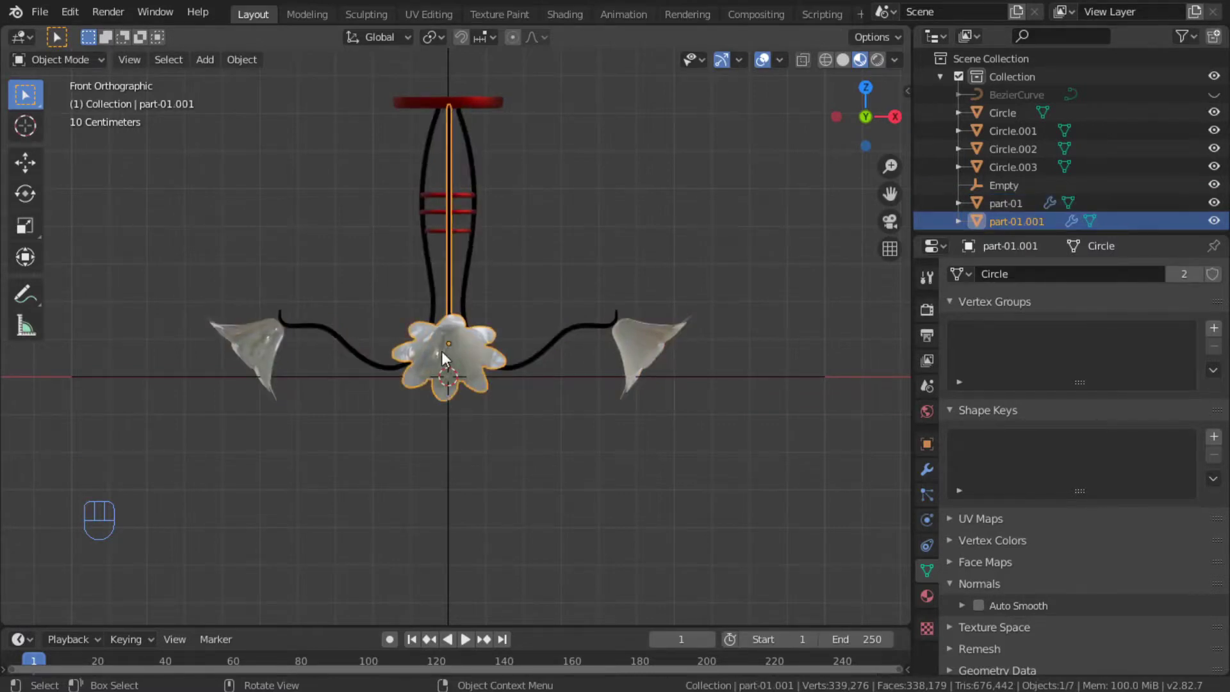
key(KP_3)
key(Tab)
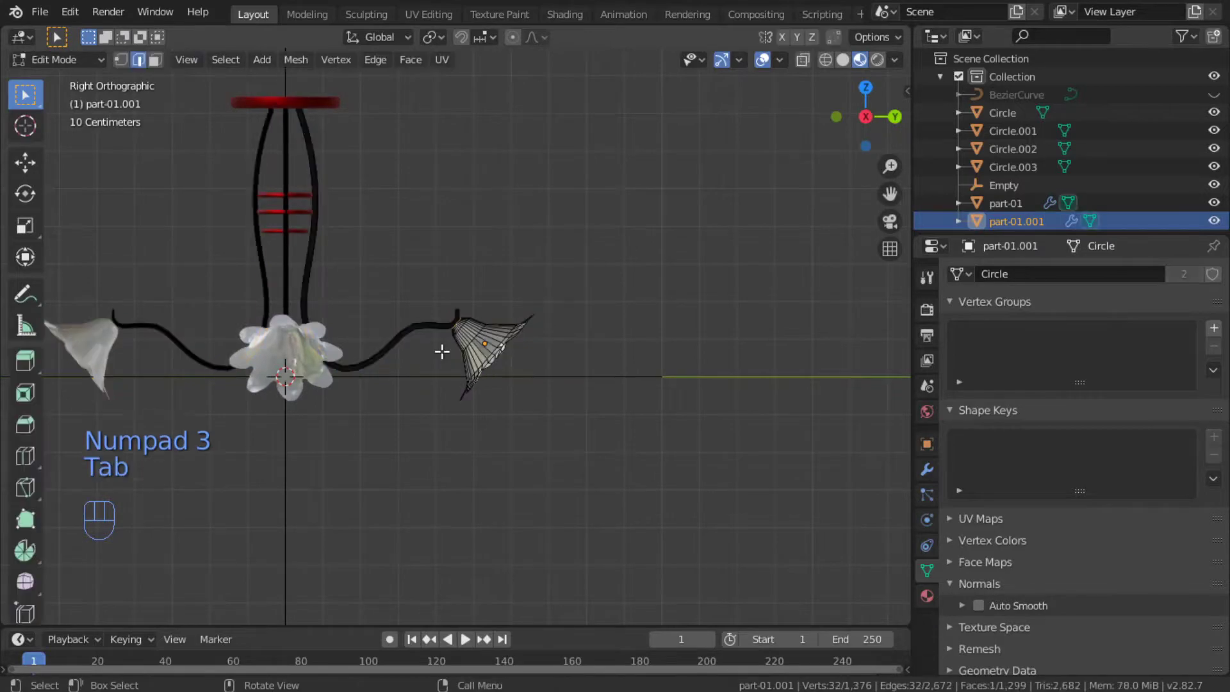
scroll(467, 331, up, 2)
scroll(468, 331, up, 2)
alt+middle_drag(468, 331, 416, 351)
alt+shift+middle_drag(595, 351, 541, 351)
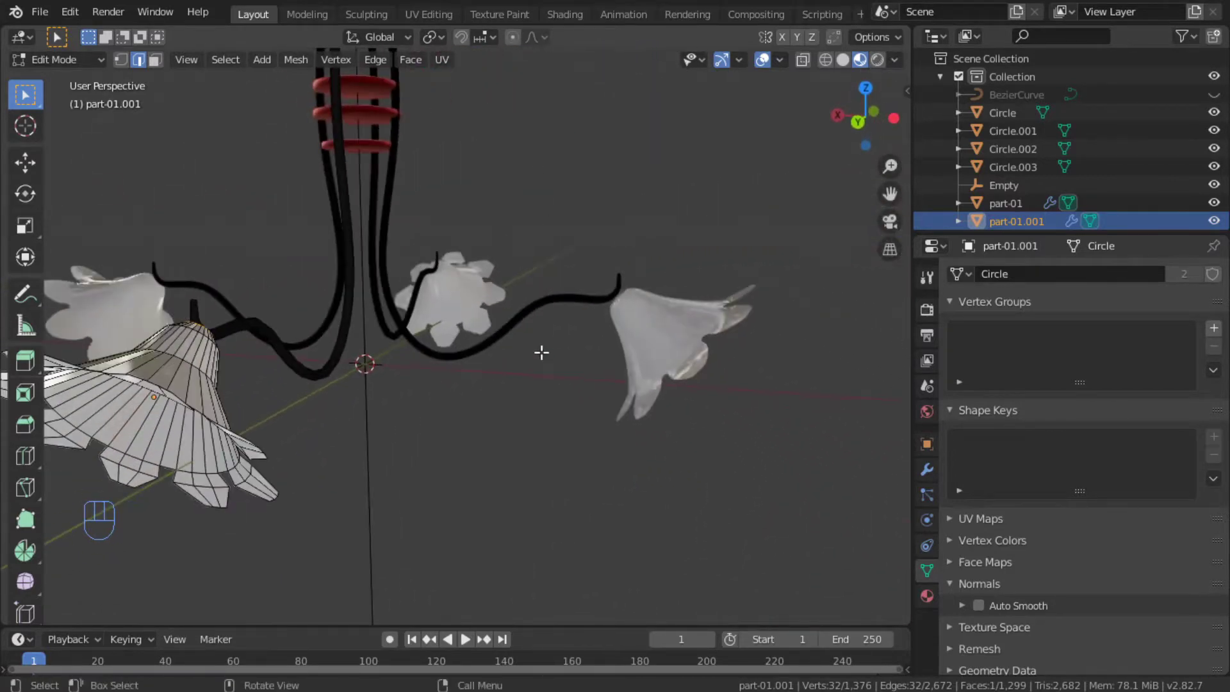
scroll(246, 404, down, 2)
alt+middle_drag(246, 404, 551, 410)
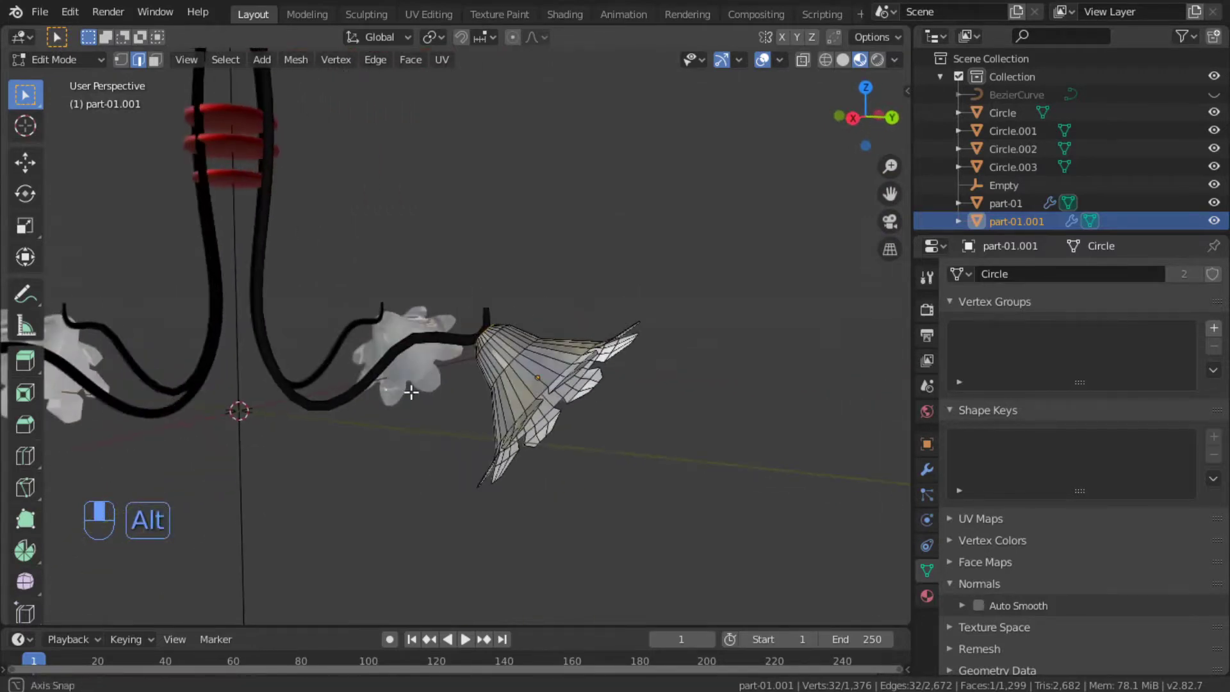
scroll(551, 409, down, 3)
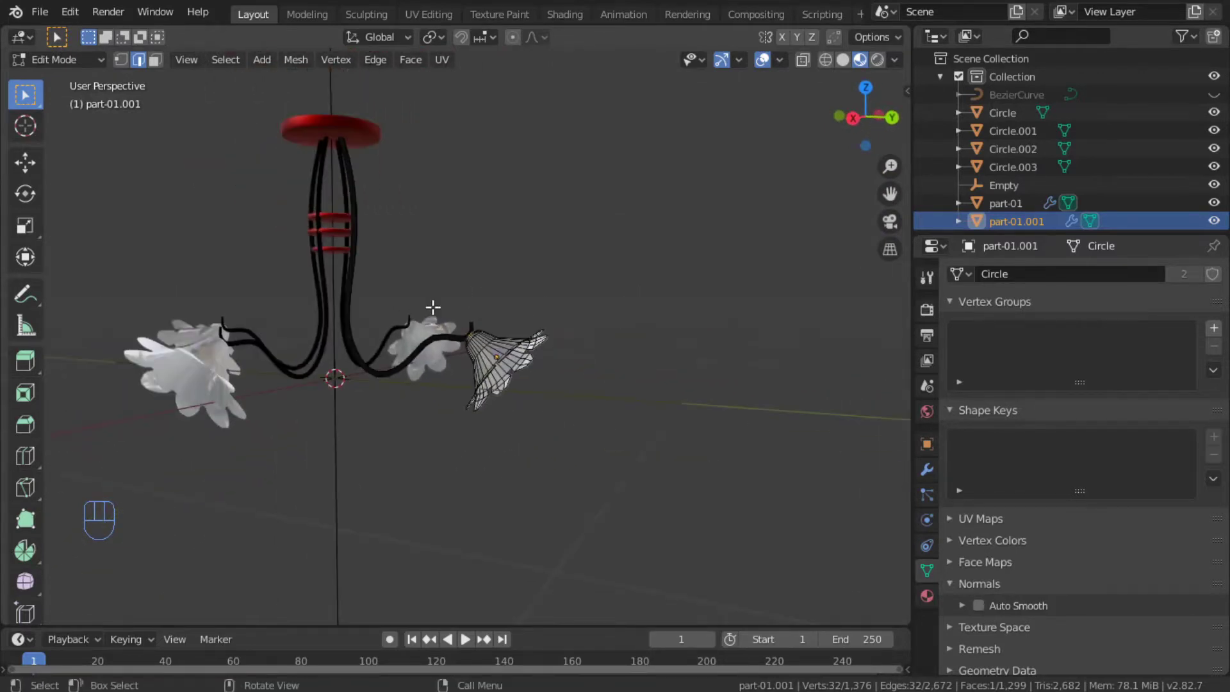
alt+middle_drag(475, 296, 358, 346)
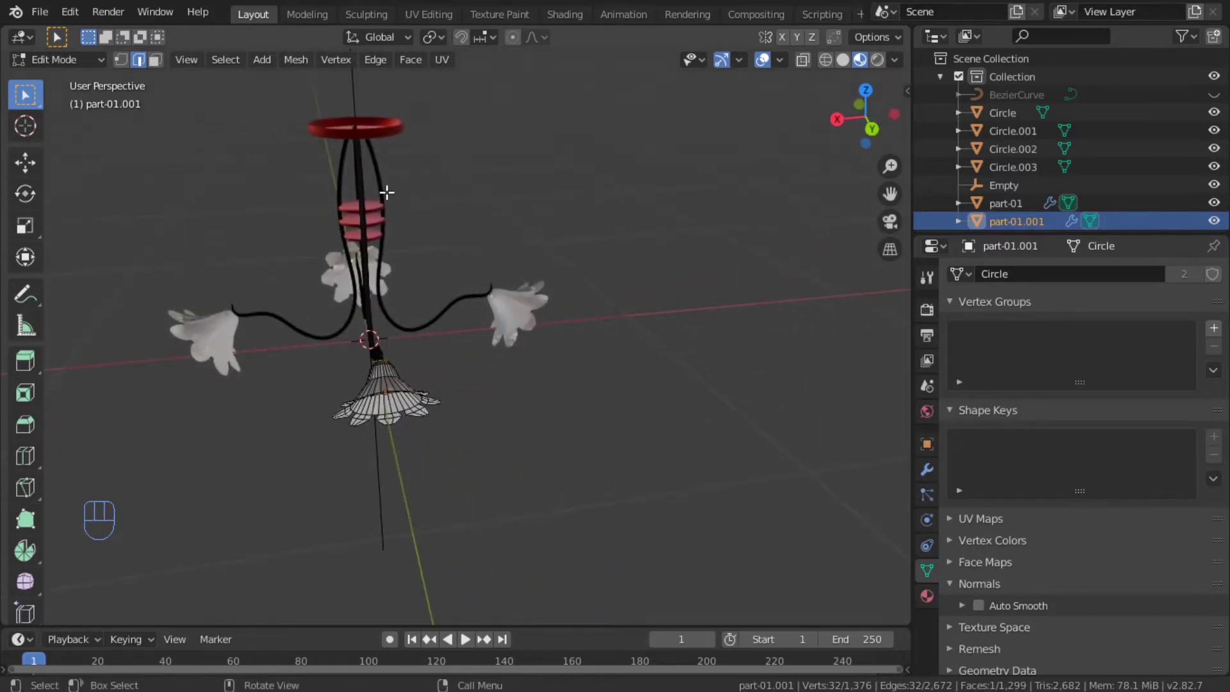
In Object Mode, duplicate the uppermost small red disc, Circle.002, and move the copy straight up along Z in the front view.
scroll(386, 192, up, 3)
shift+middle_drag(386, 192, 427, 369)
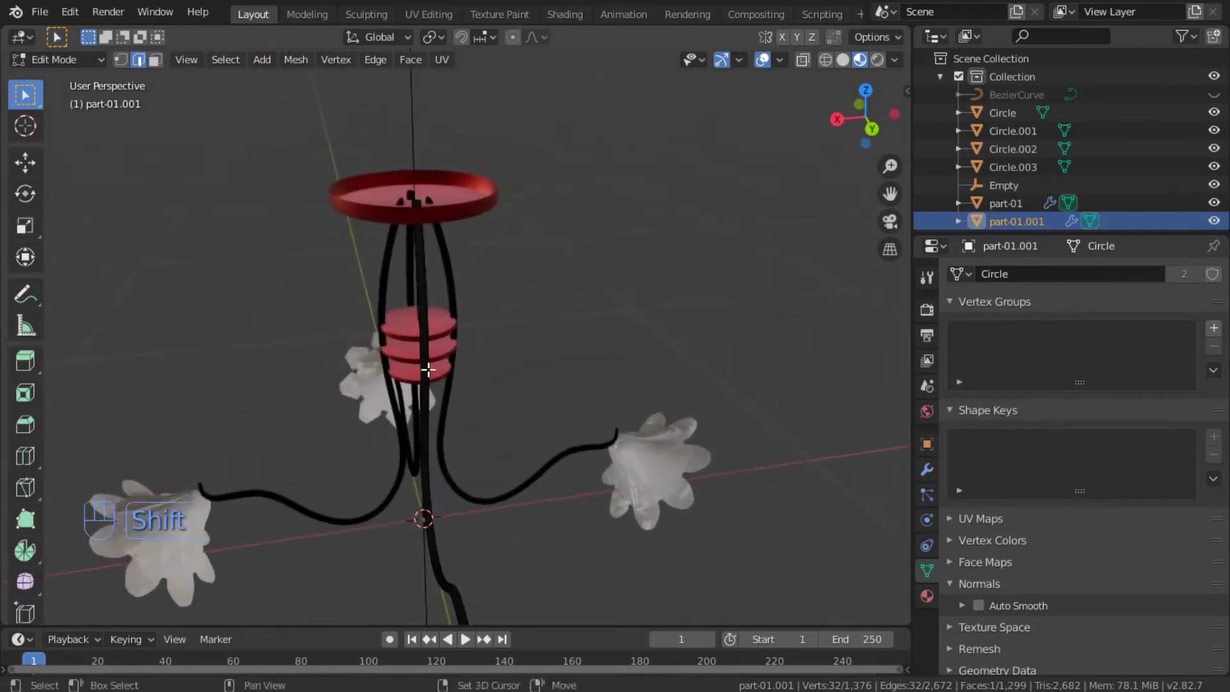
click(438, 329)
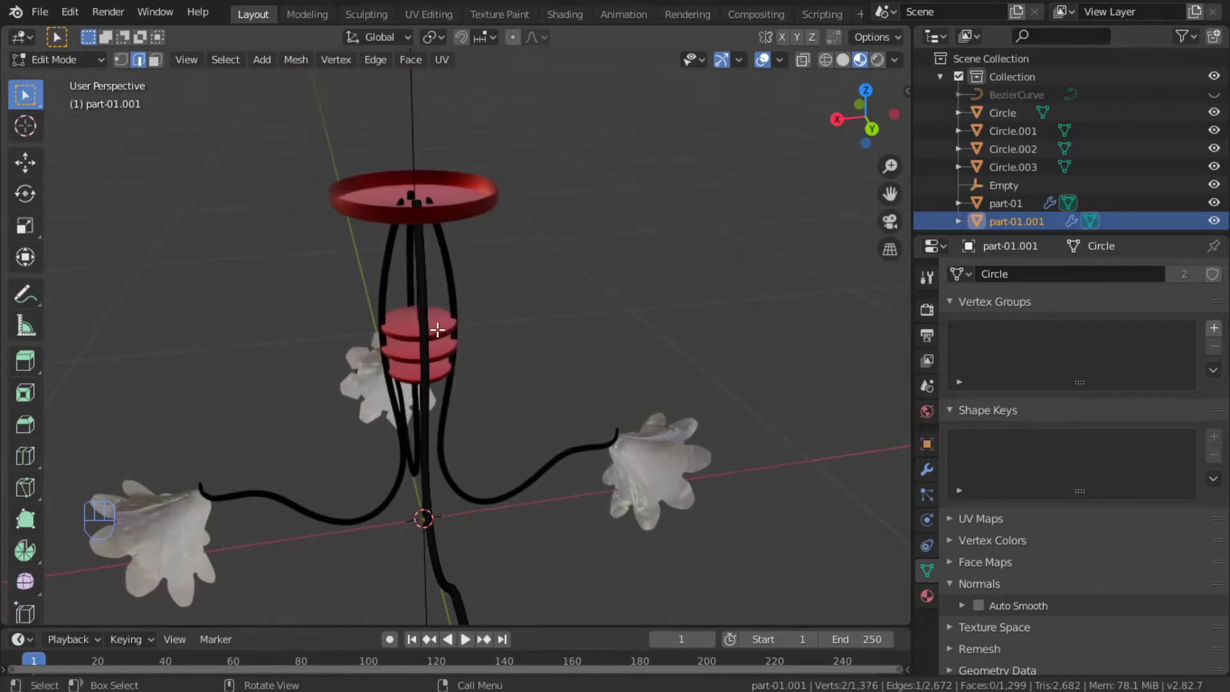
key(Tab)
click(444, 324)
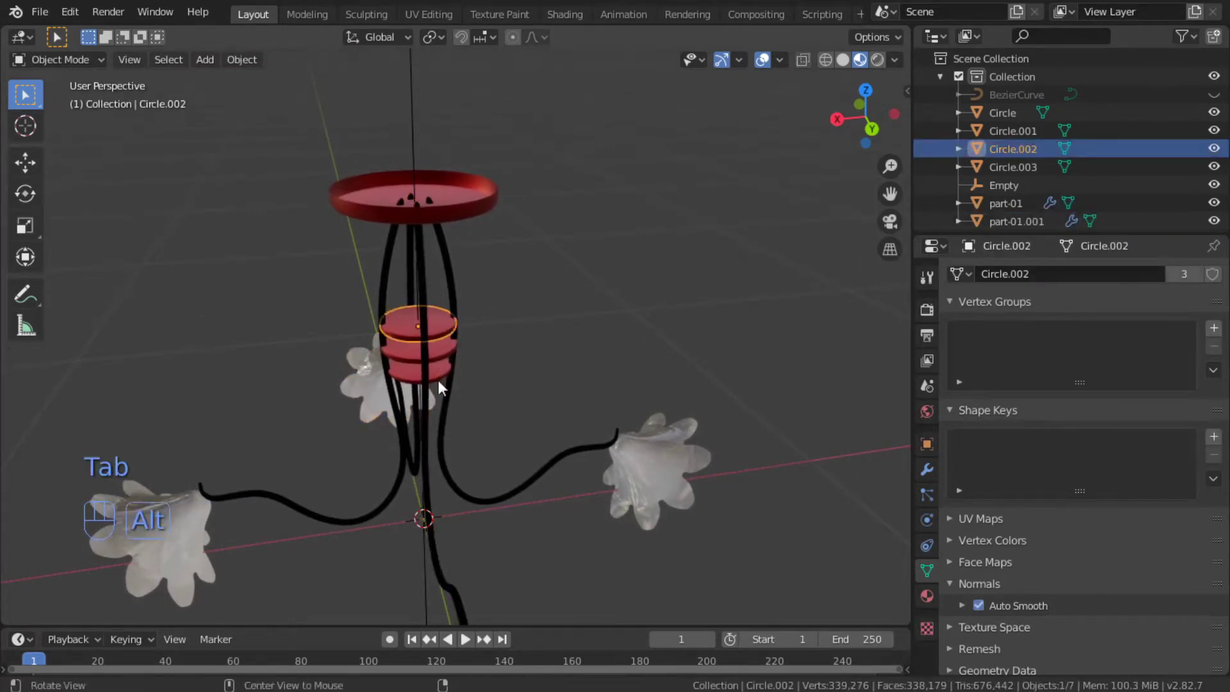
alt+drag(438, 379, 495, 354)
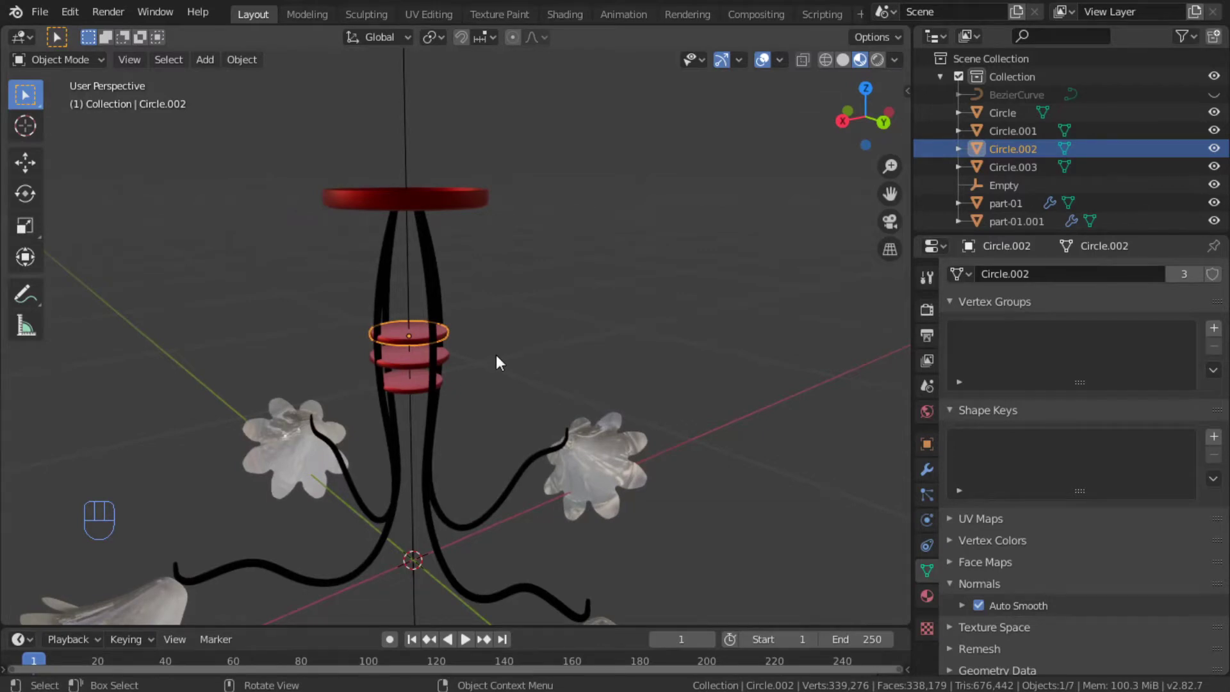
key(shift+d)
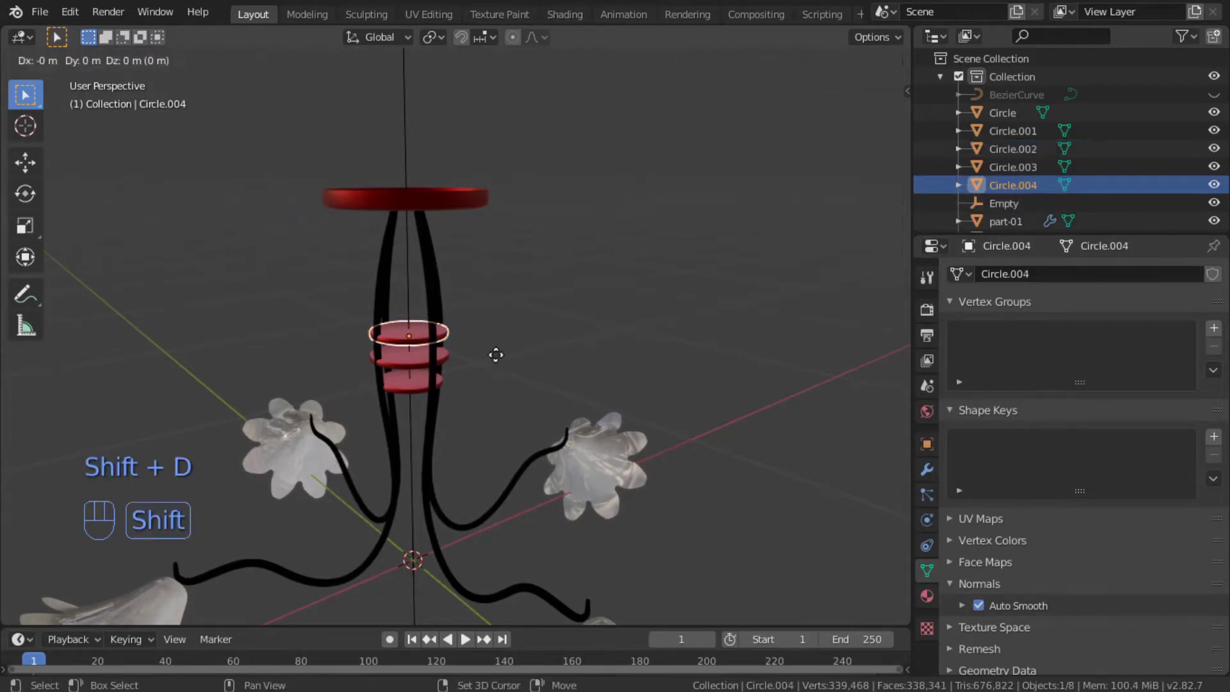
click(496, 335)
key(KP_1)
key(g)
key(z)
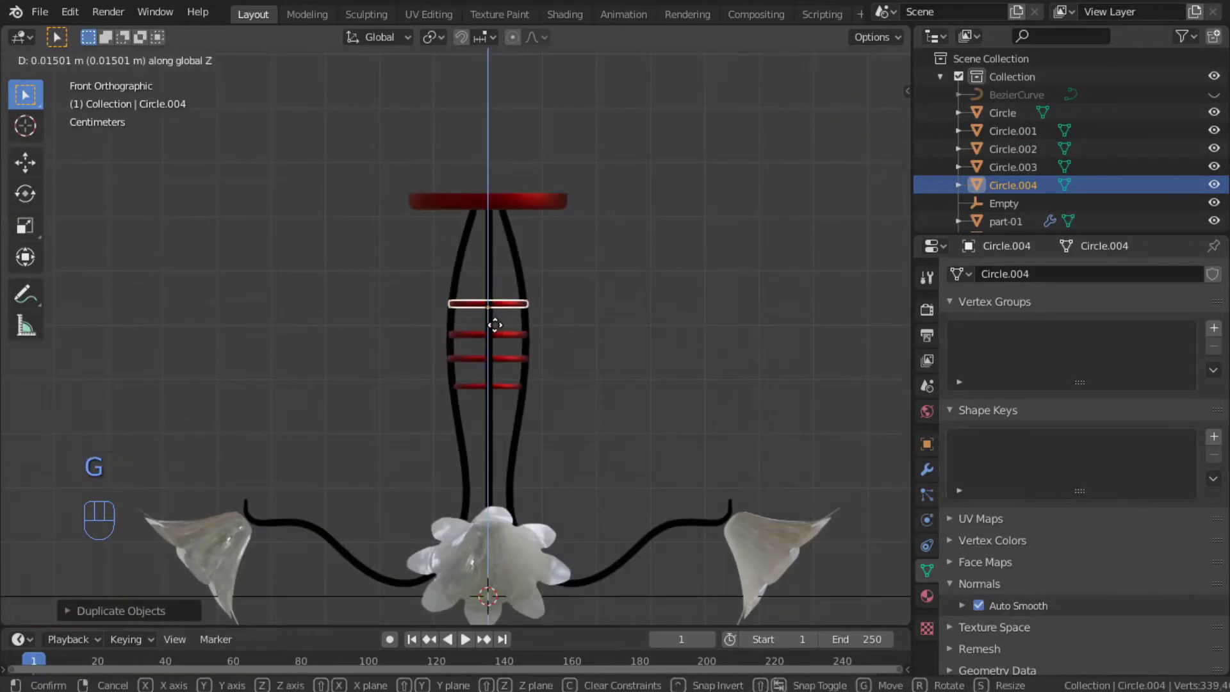
click(498, 325)
Scale down the upper three small red discs so they fit between the curved black rods.
key(s)
click(520, 351)
click(517, 360)
key(s)
click(521, 335)
key(s)
click(558, 354)
Duplicate the lowest small red disc, place the copy about 0.065 m below it, and scale it down to fit between the rods.
key(shift+d)
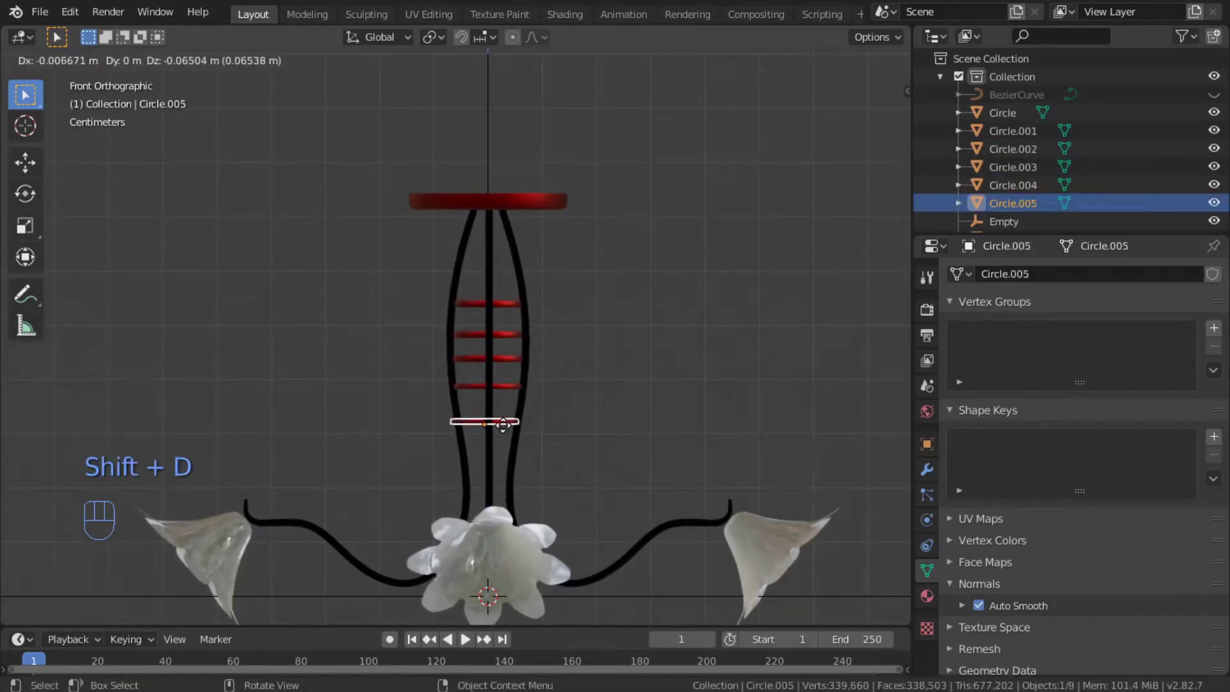
click(552, 424)
key(s)
click(588, 393)
alt+drag(587, 388, 428, 427)
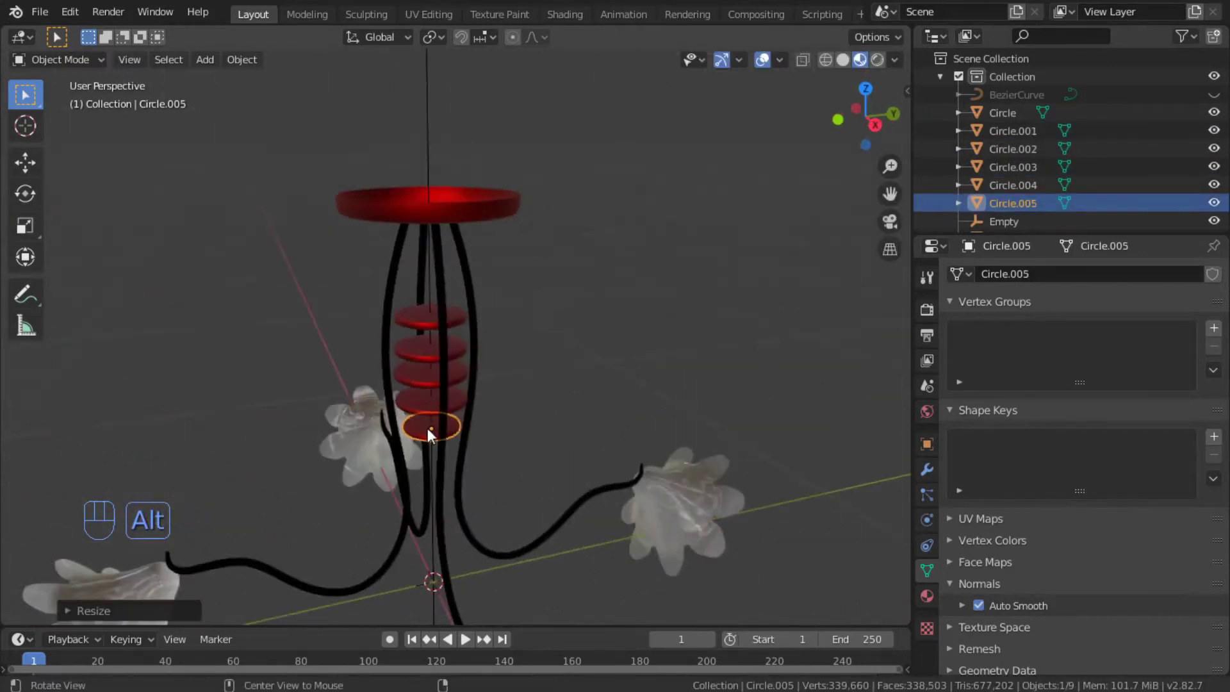
Move part-01.001 about 0.0056 m along negative Y so its rods sit closer to the red discs.
click(474, 324)
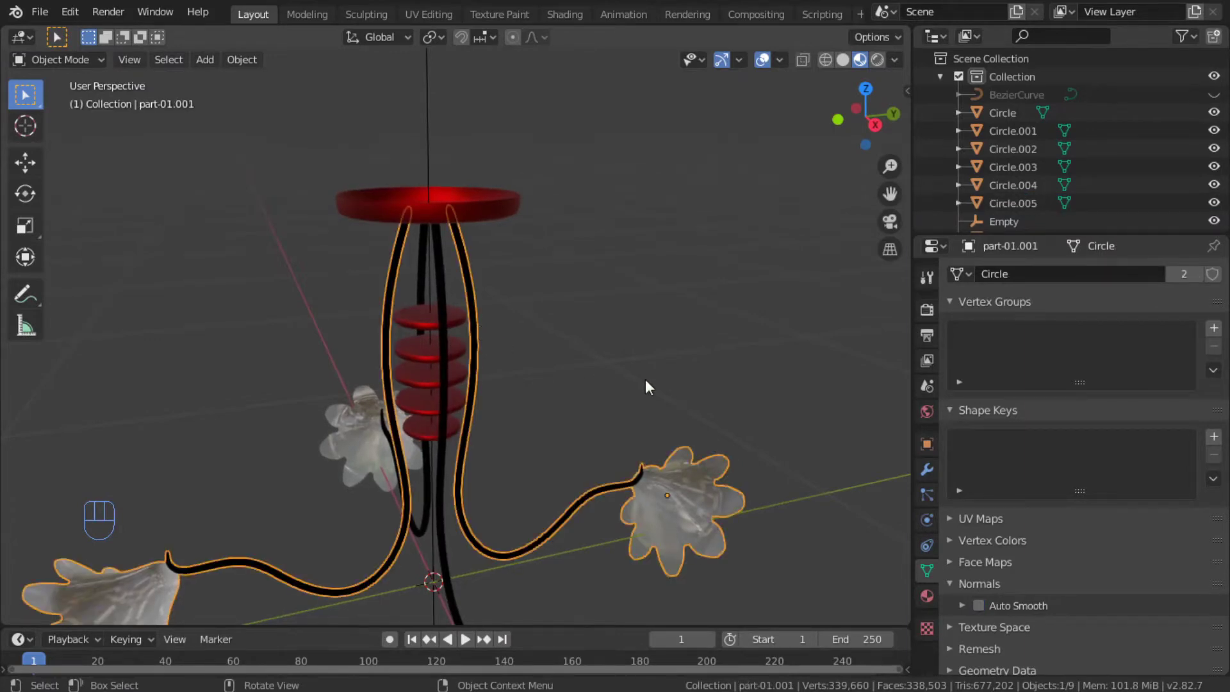
key(g)
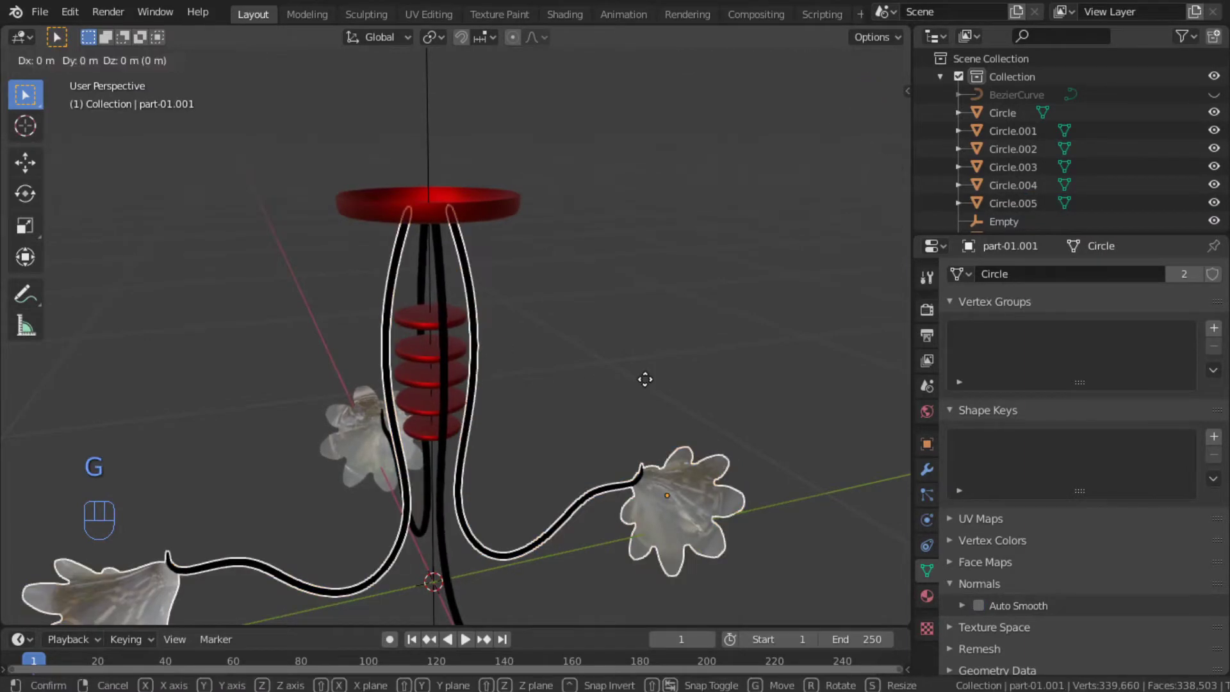
key(y)
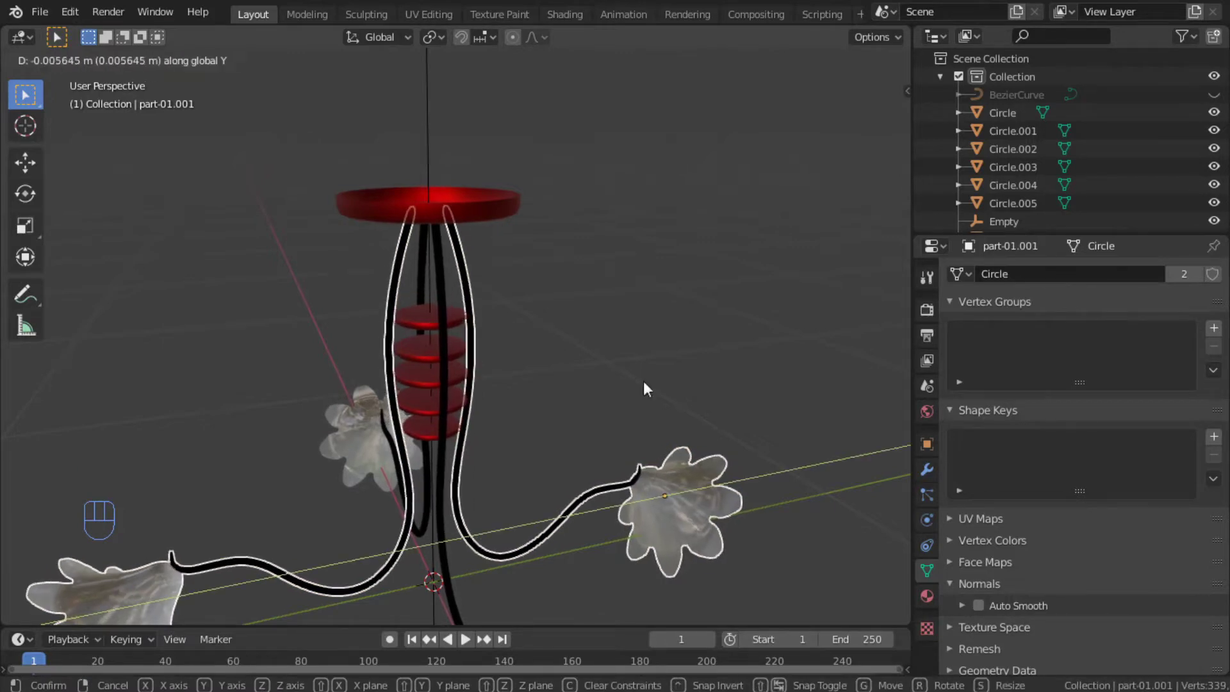
click(643, 381)
alt+middle_drag(643, 380, 321, 376)
key(Tab)
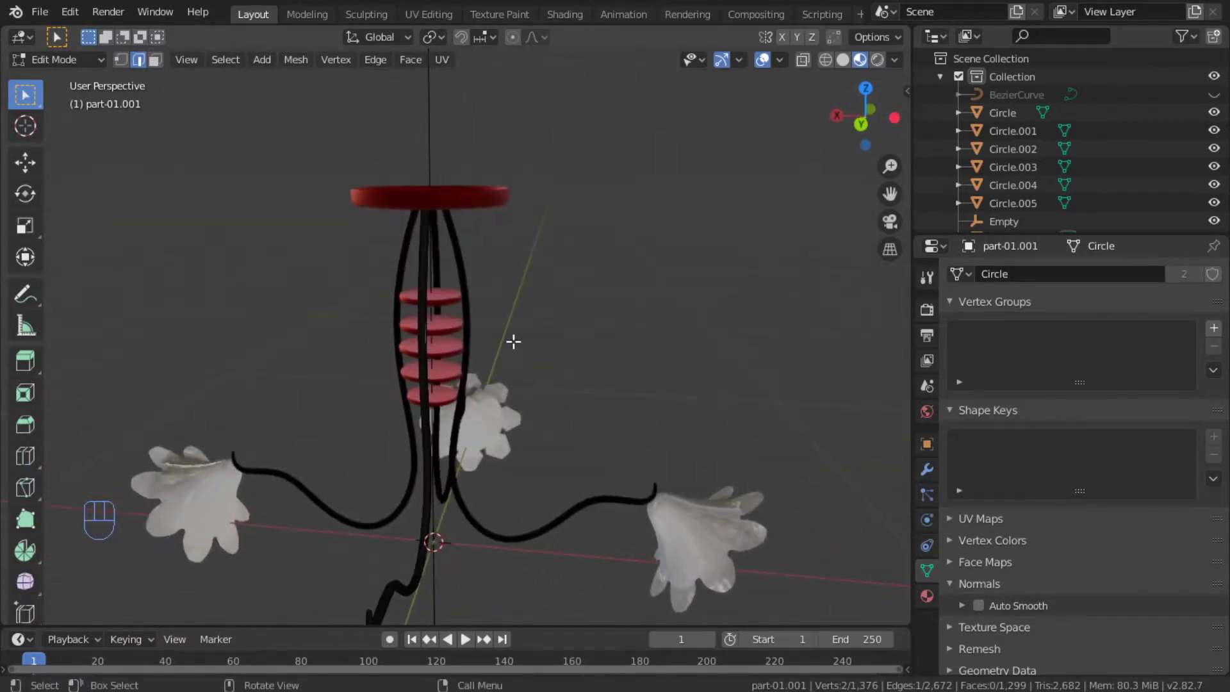
scroll(513, 342, down, 3)
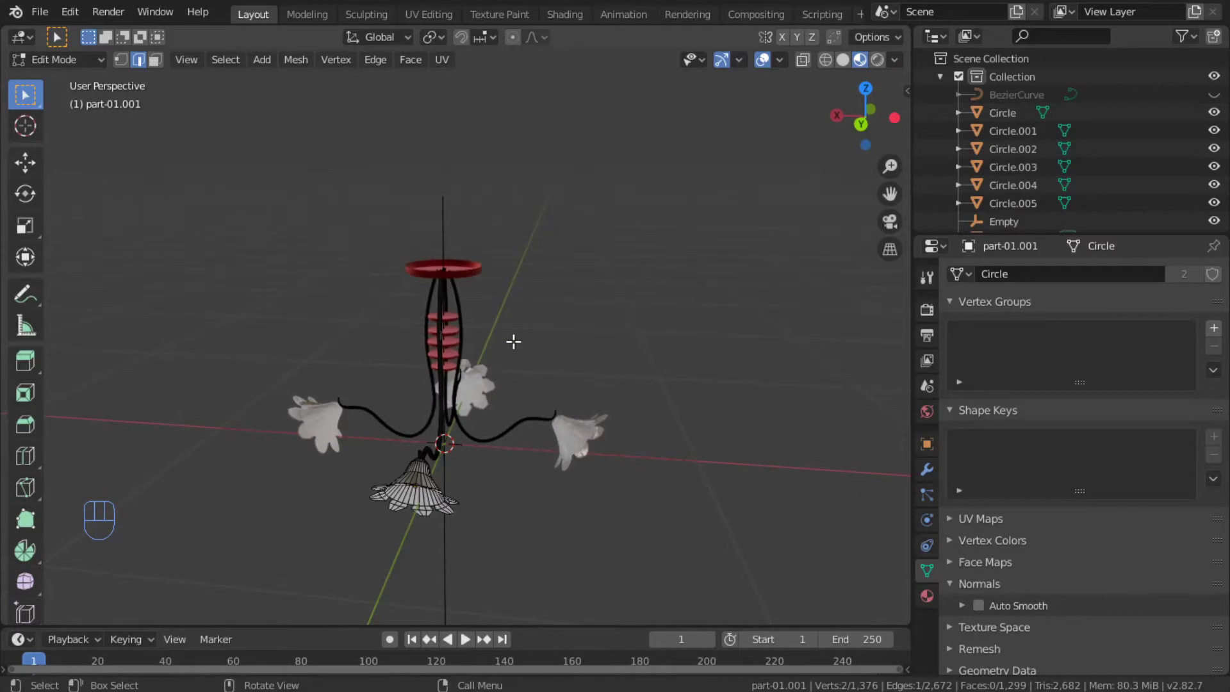
key(Tab)
Place the 3D cursor on the front flower of part-01.001 and add a point light there.
alt+middle_drag(492, 435, 522, 454)
alt+middle_drag(612, 471, 467, 451)
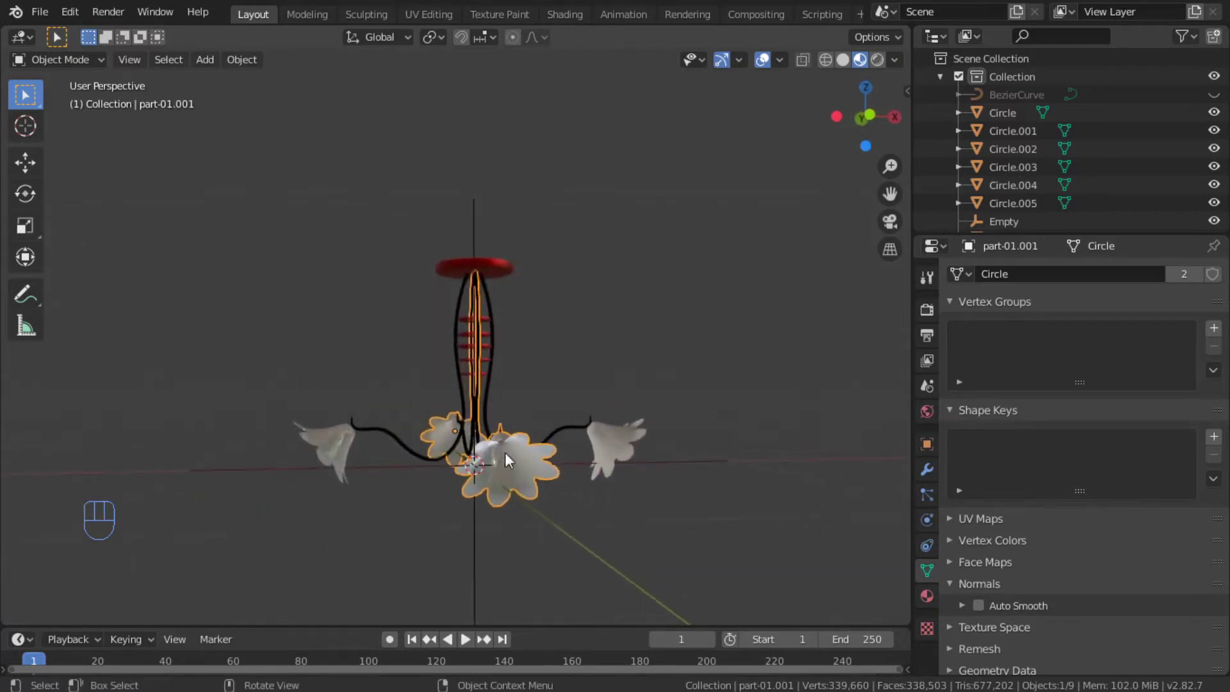
shift+right_click(495, 451)
key(shift+a)
mouse_move(510, 345)
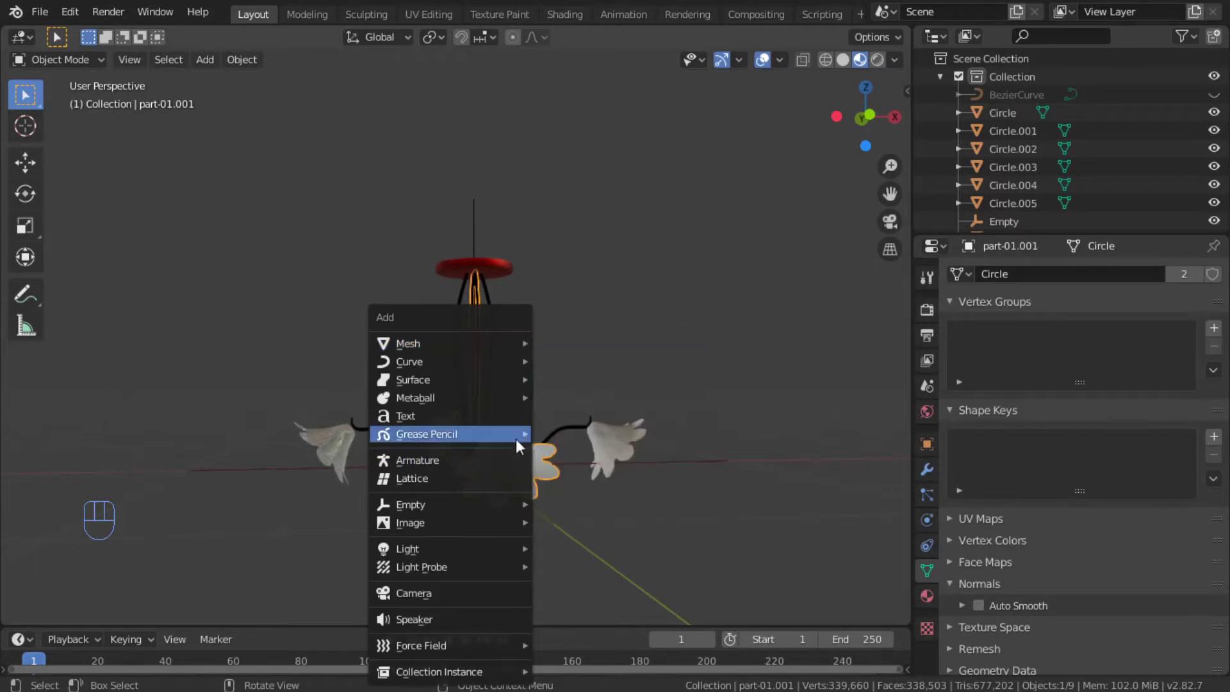
mouse_move(517, 546)
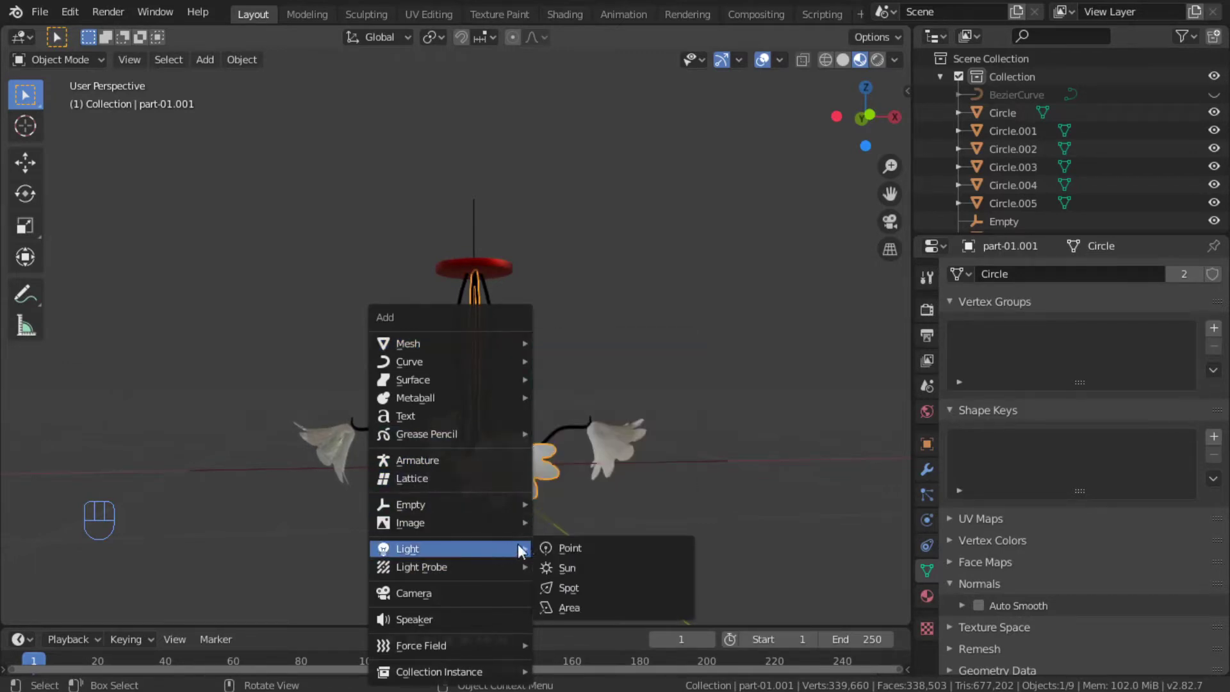
click(573, 548)
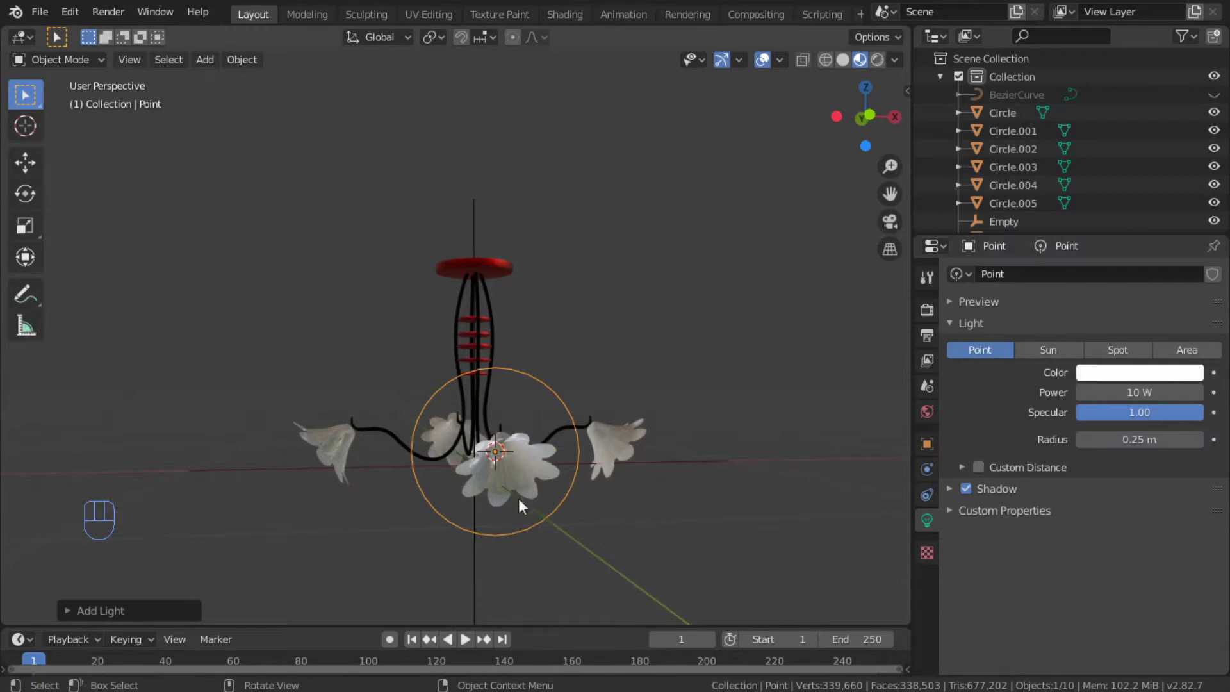
Move the point light inside the negative-Y flower in the right view and set its power to 500 W.
key(KP_1)
key(KP_3)
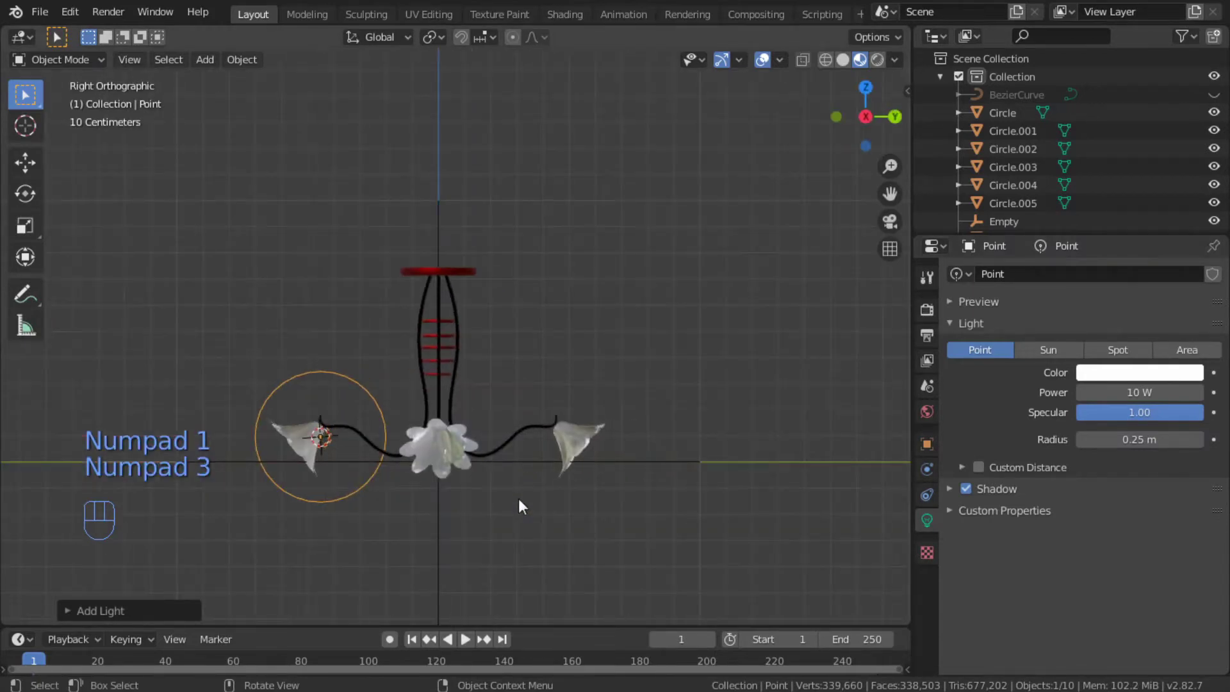
key(g)
click(497, 508)
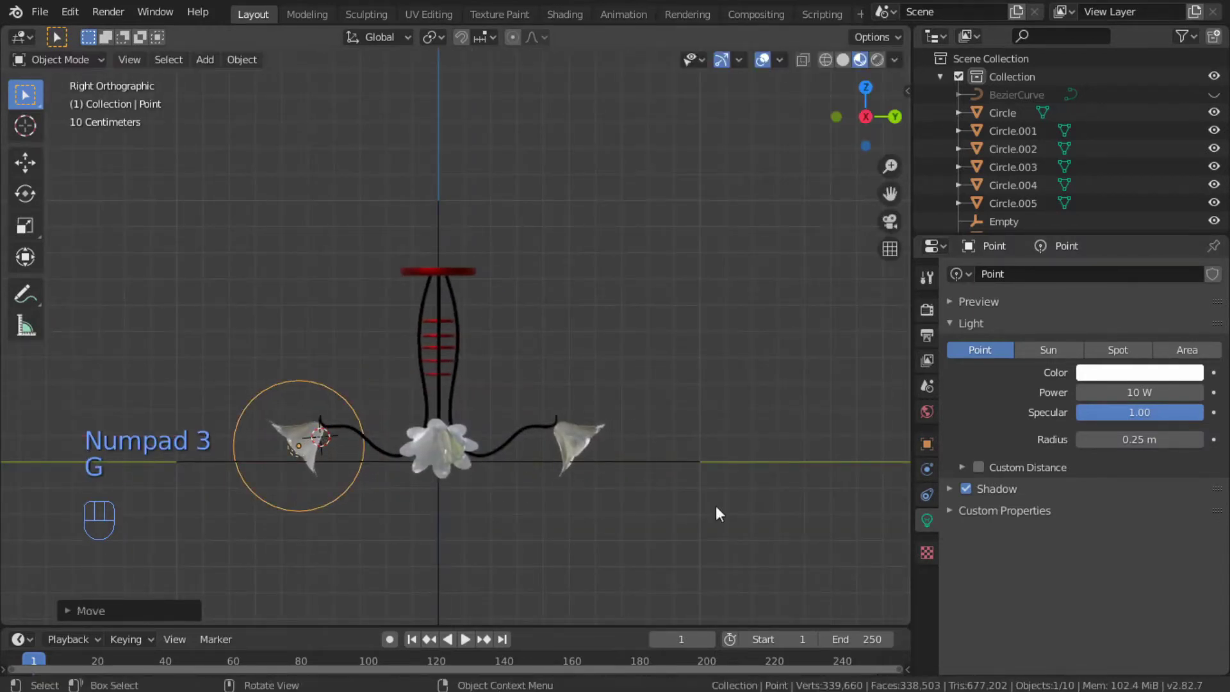
click(1151, 393)
text(500)
key(Return)
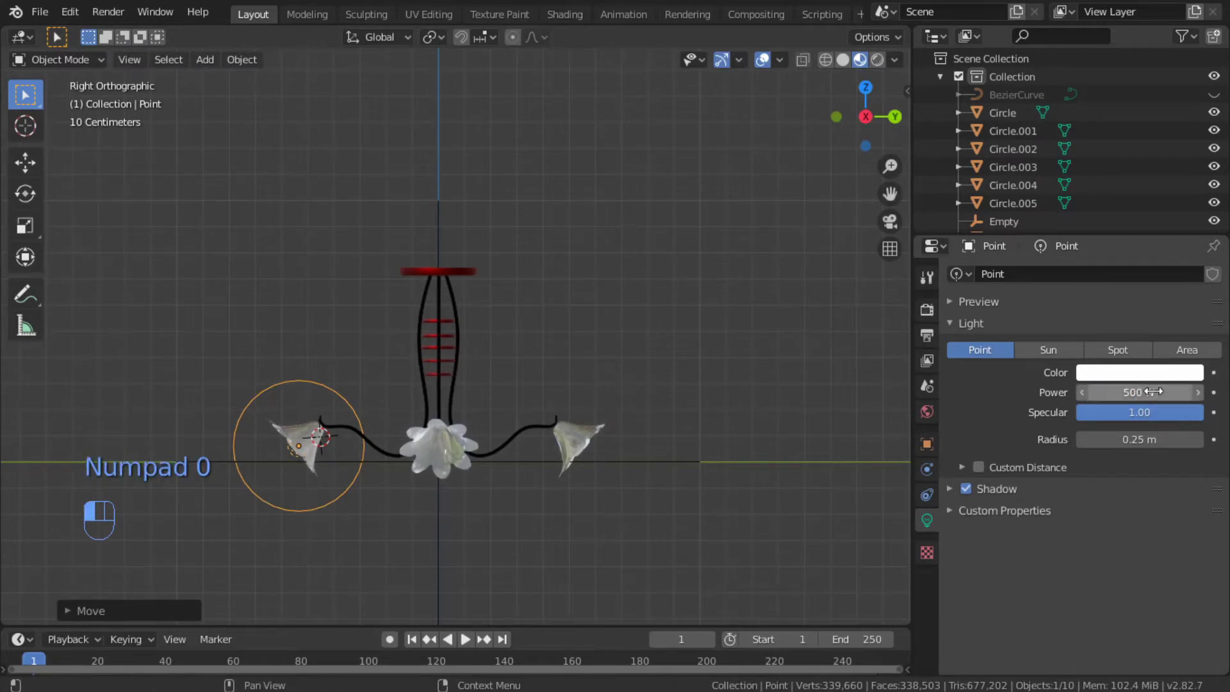
Duplicate the point light in the right view and place the copy inside the opposite, positive-Y flower.
alt+drag(275, 494, 347, 499)
key(KP_3)
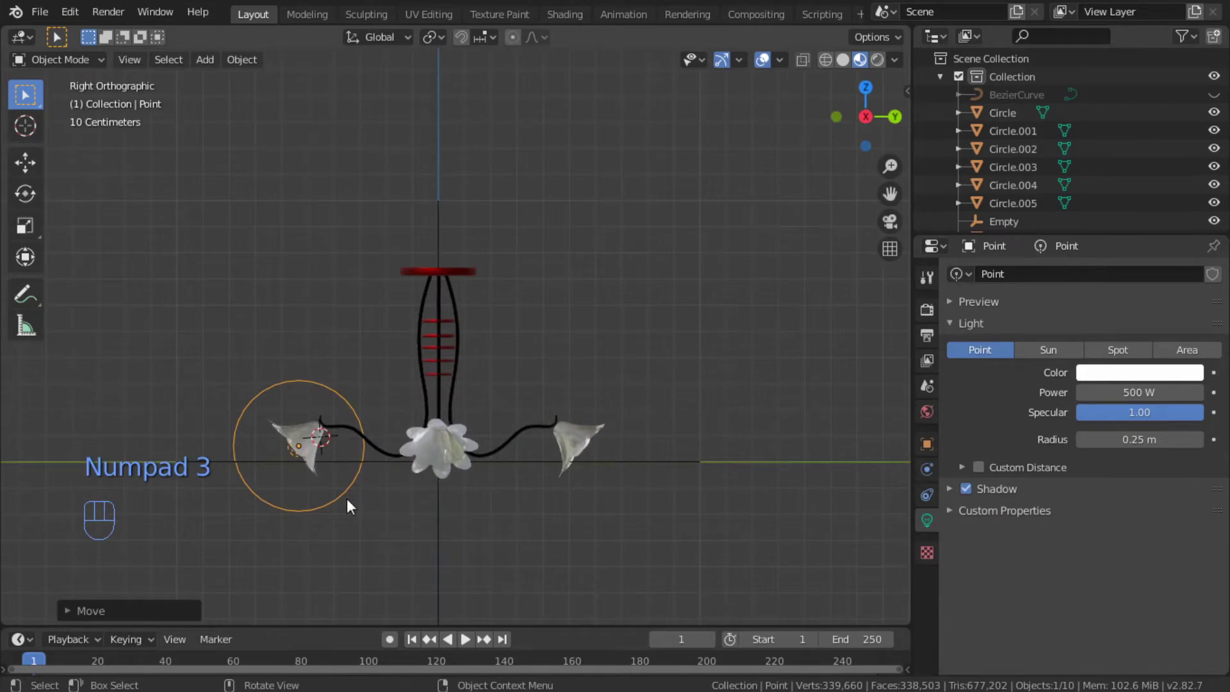
key(shift+d)
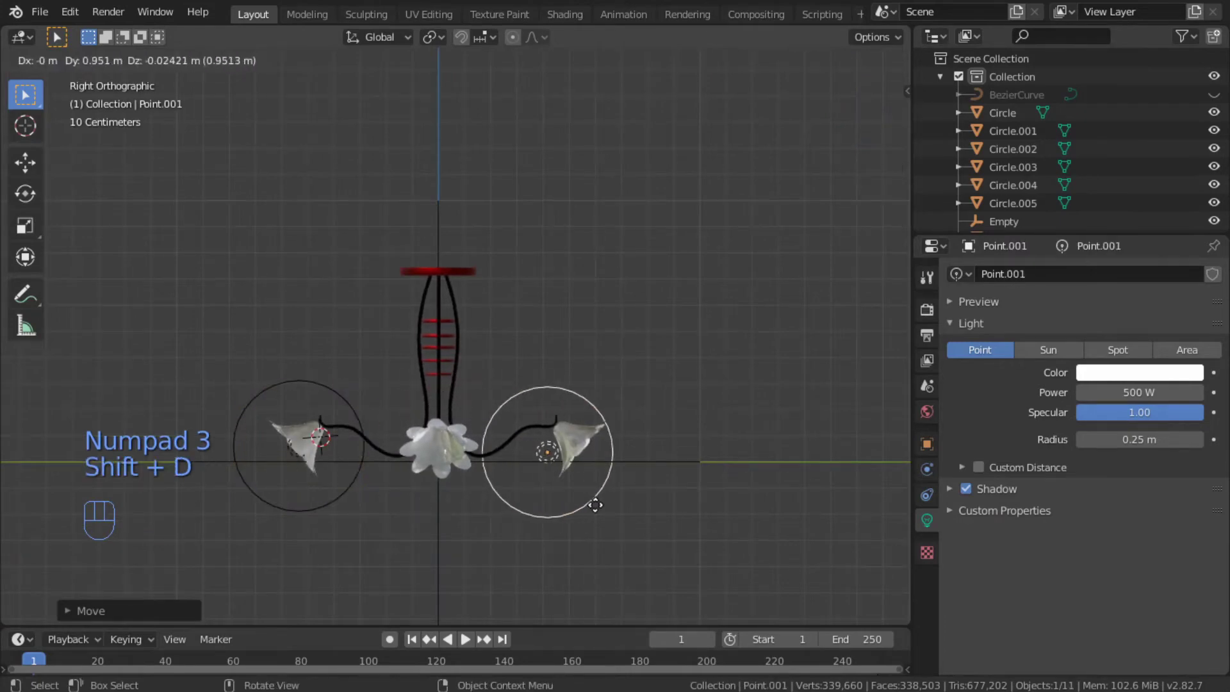
click(627, 497)
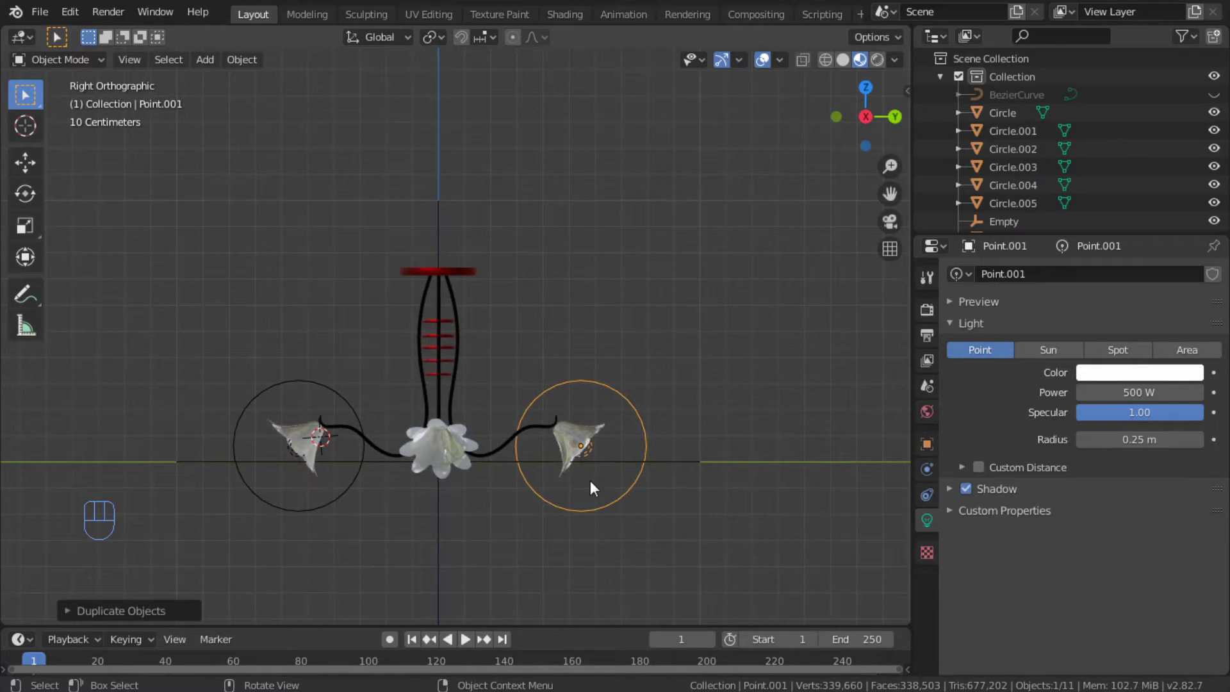
Duplicate the light again in the front view over the negative-X flower, and check the copy's depth from other views.
key(KP_1)
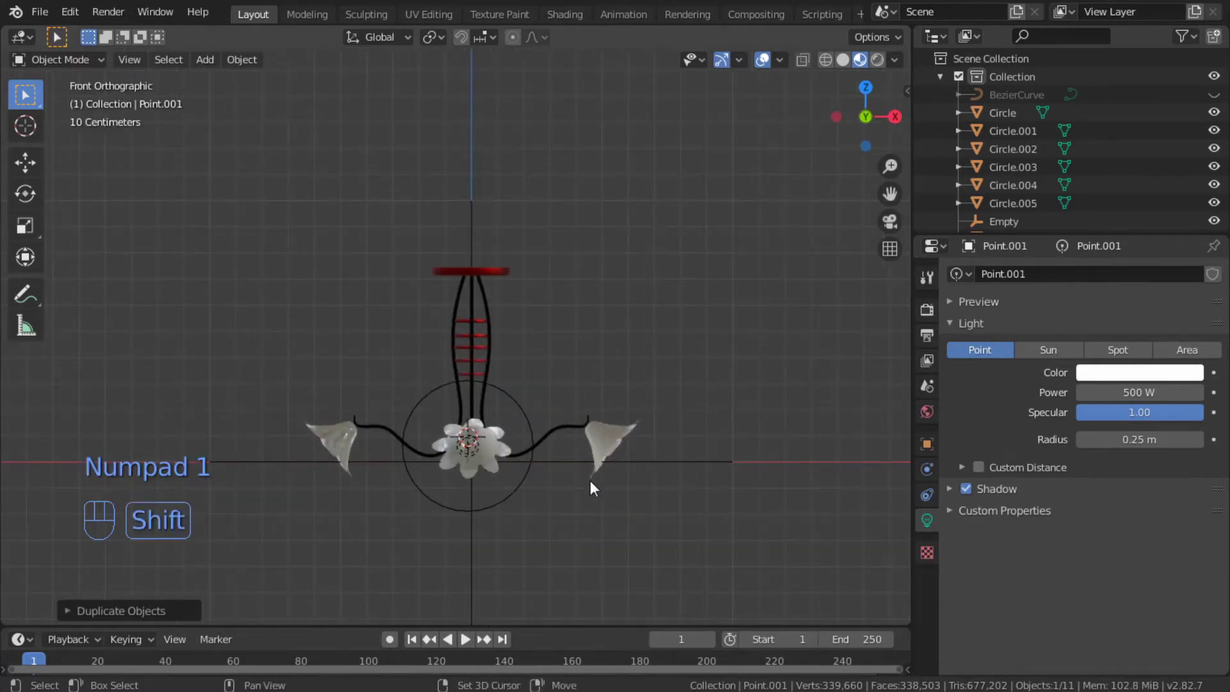
key(shift+d)
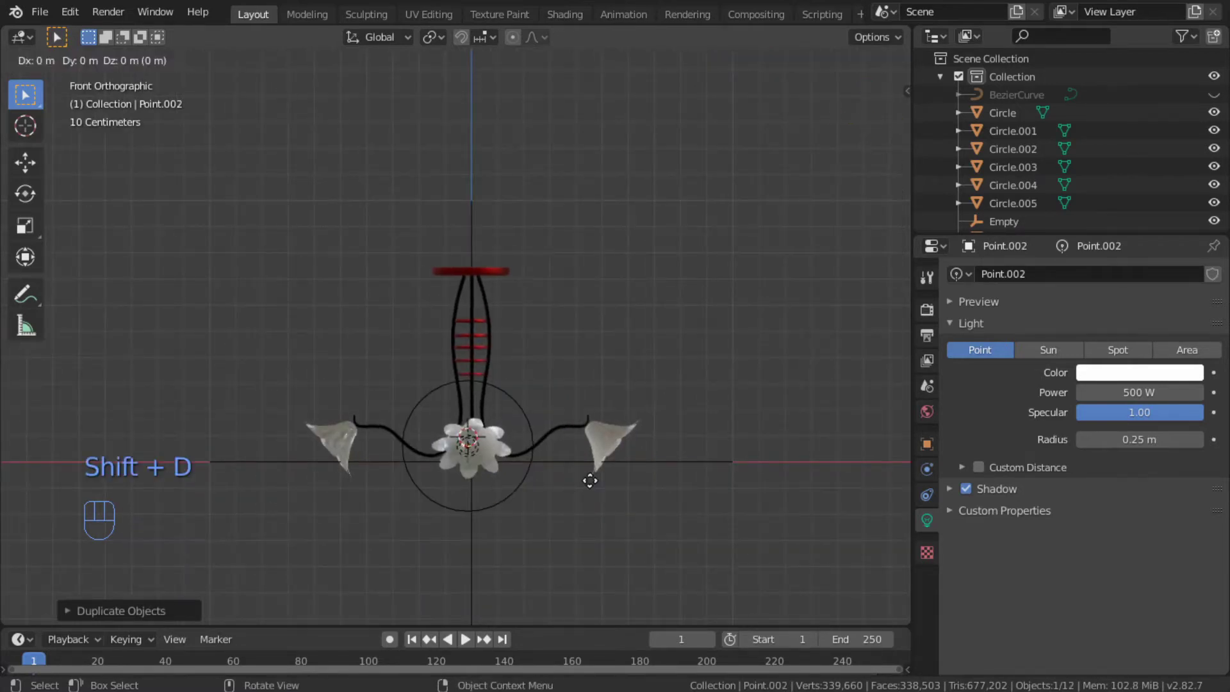
click(449, 489)
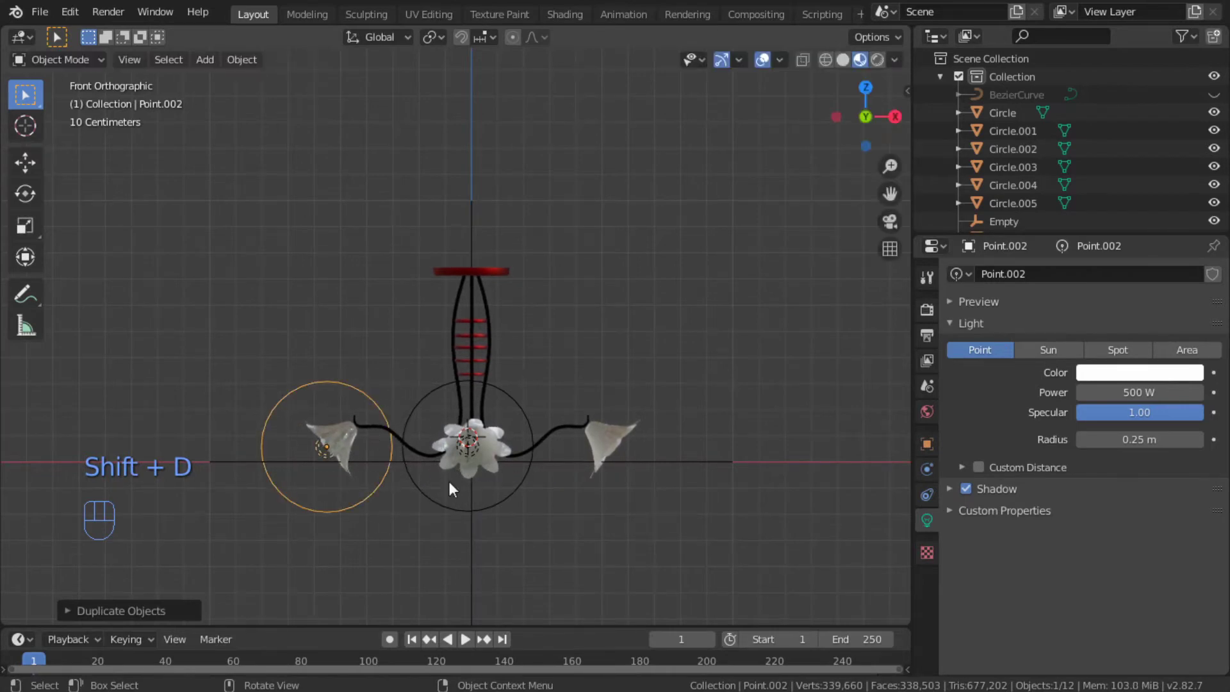
alt+drag(442, 506, 606, 515)
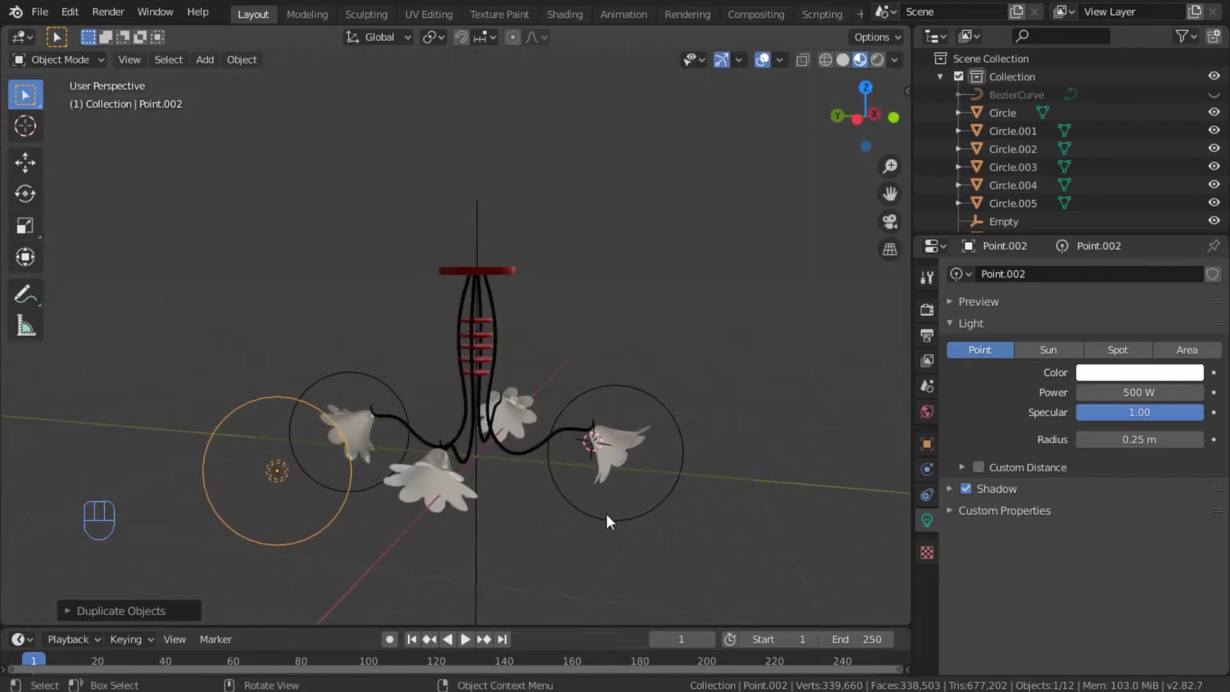
key(KP_1)
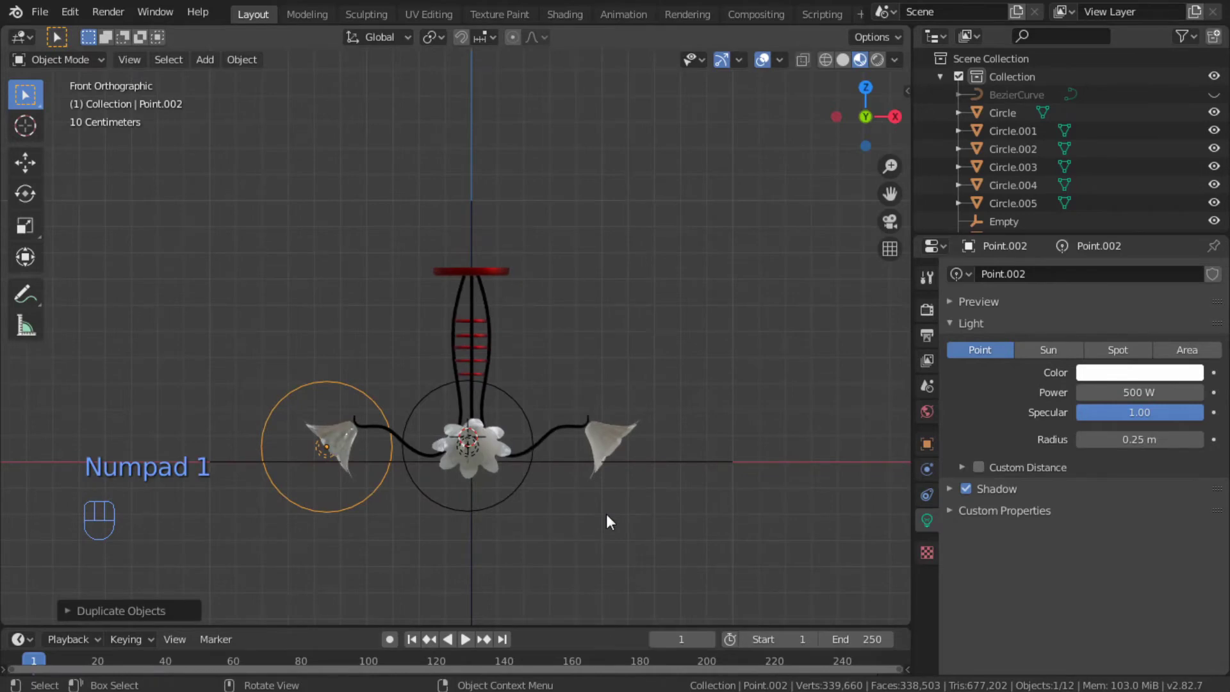
key(KP_3)
key(KP_1)
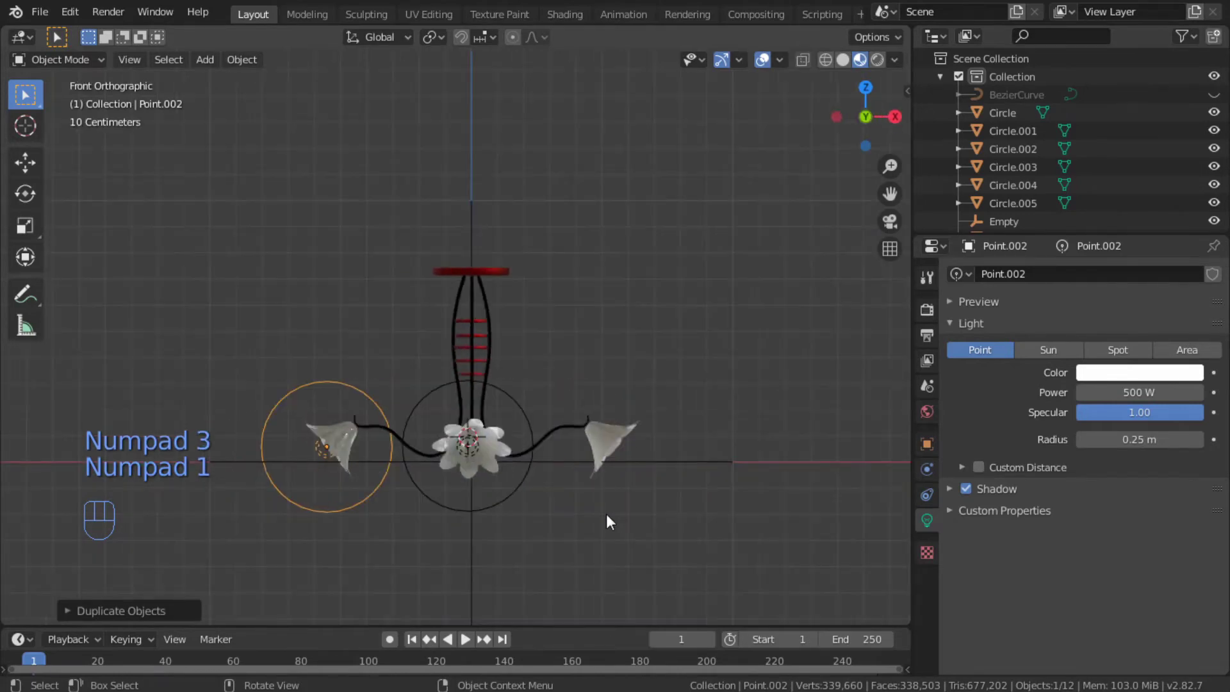
Move the duplicated point light along Y in the right view so it sits inside the negative-X flower.
alt+drag(606, 513, 815, 497)
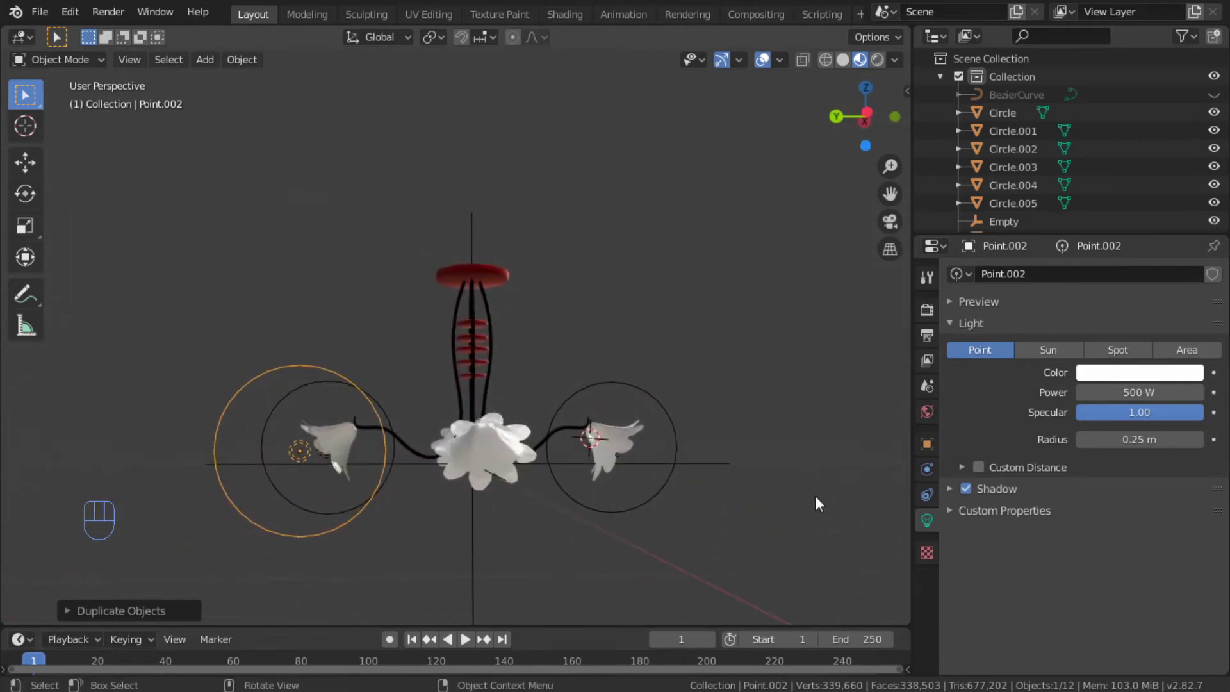
key(KP_1)
key(KP_3)
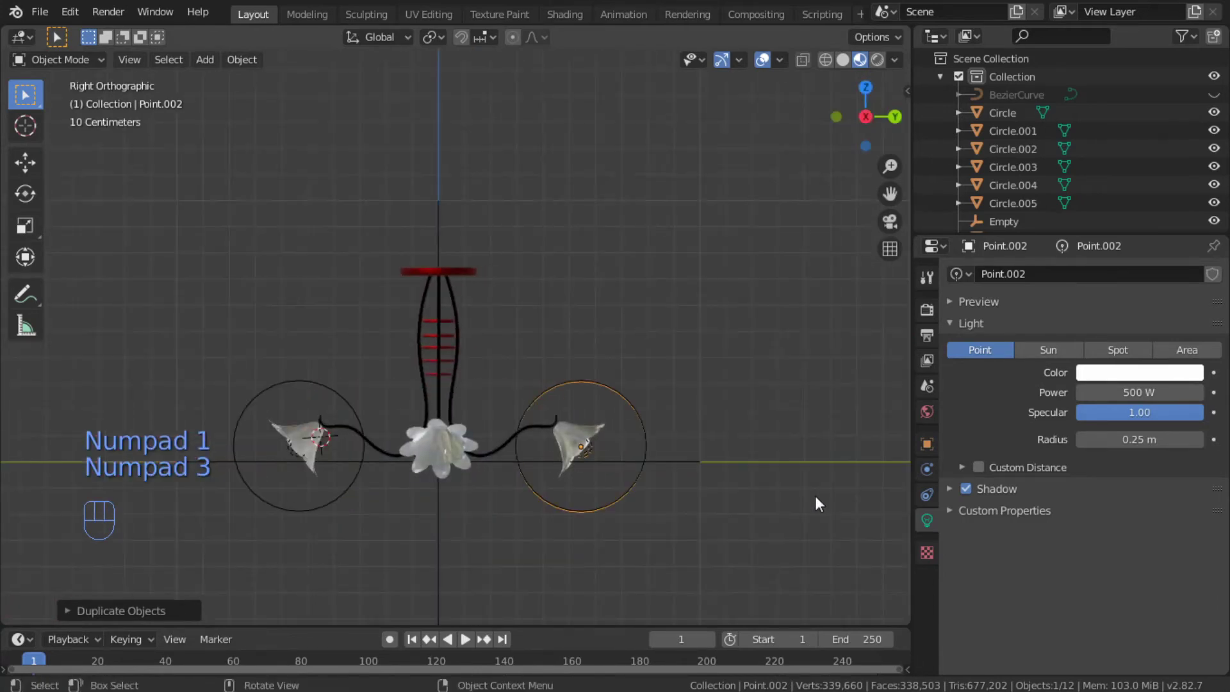
key(g)
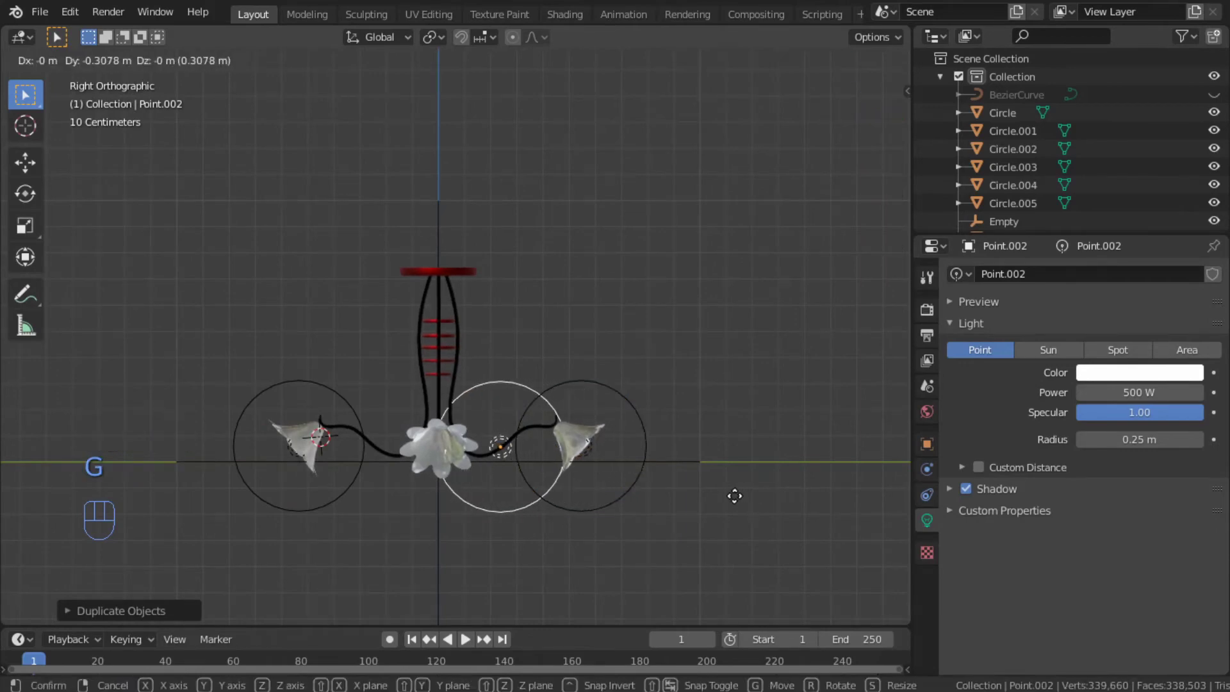
click(670, 507)
alt+drag(746, 514, 643, 563)
Duplicate the negative-X flower's point light along the X axis in the front view, placing the copy inside the positive-X flower.
key(KP_1)
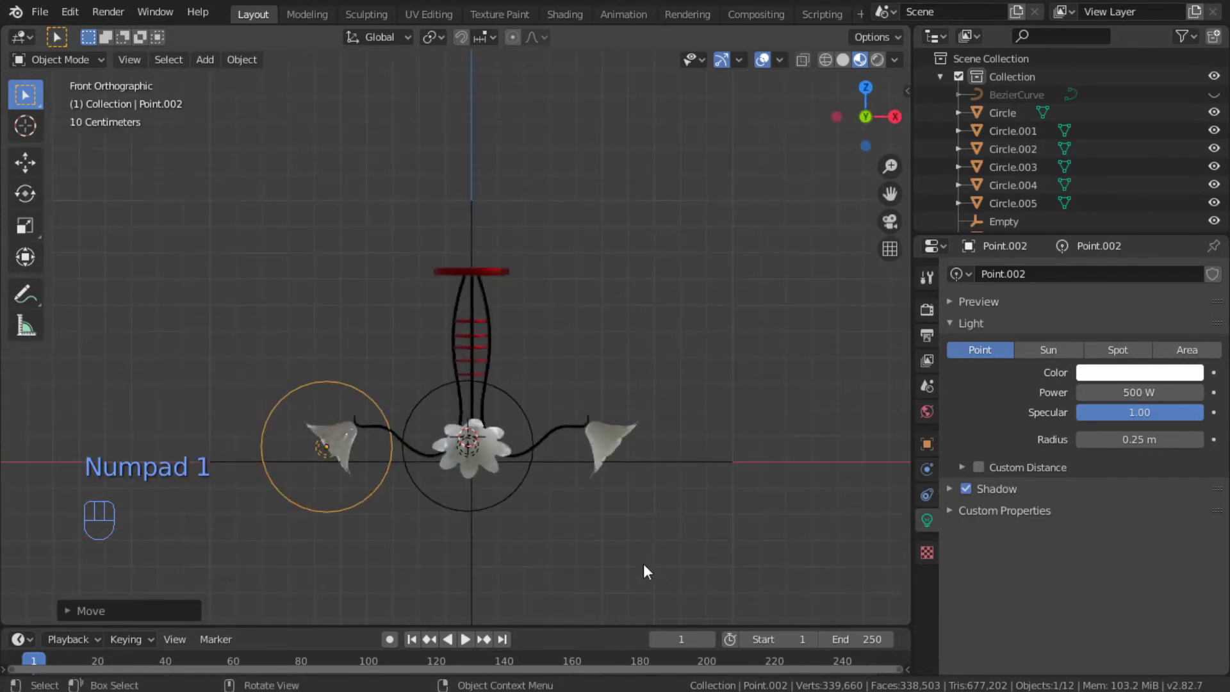
key(shift+d)
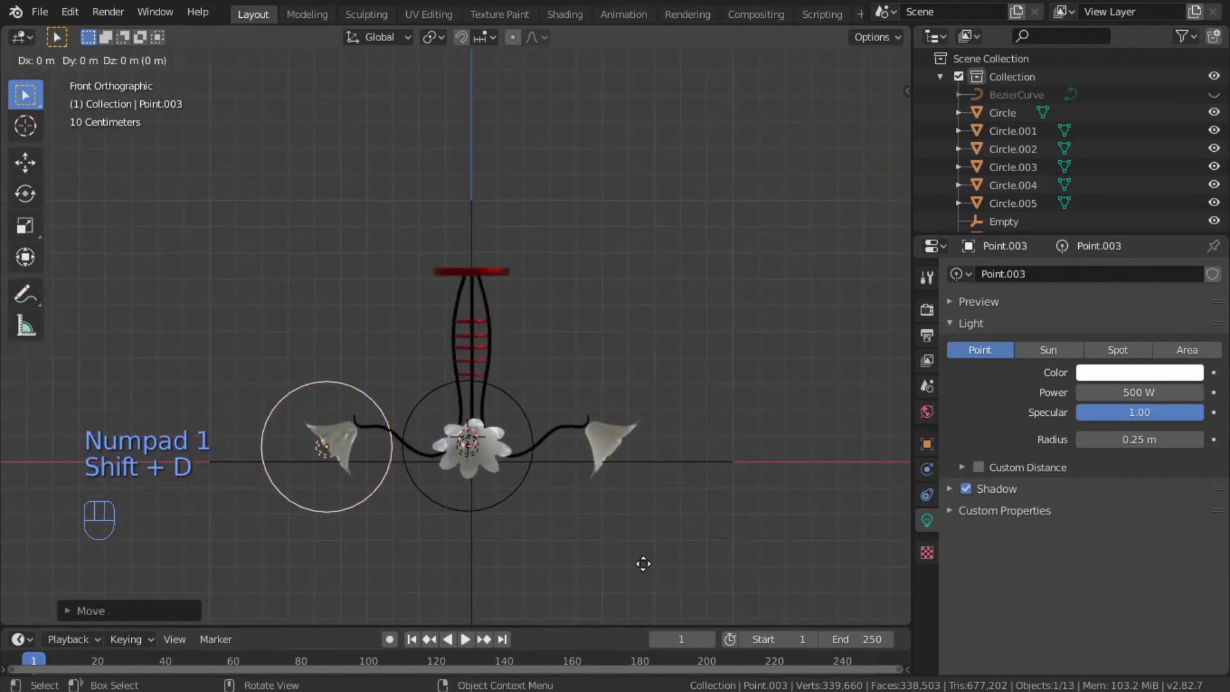
key(x)
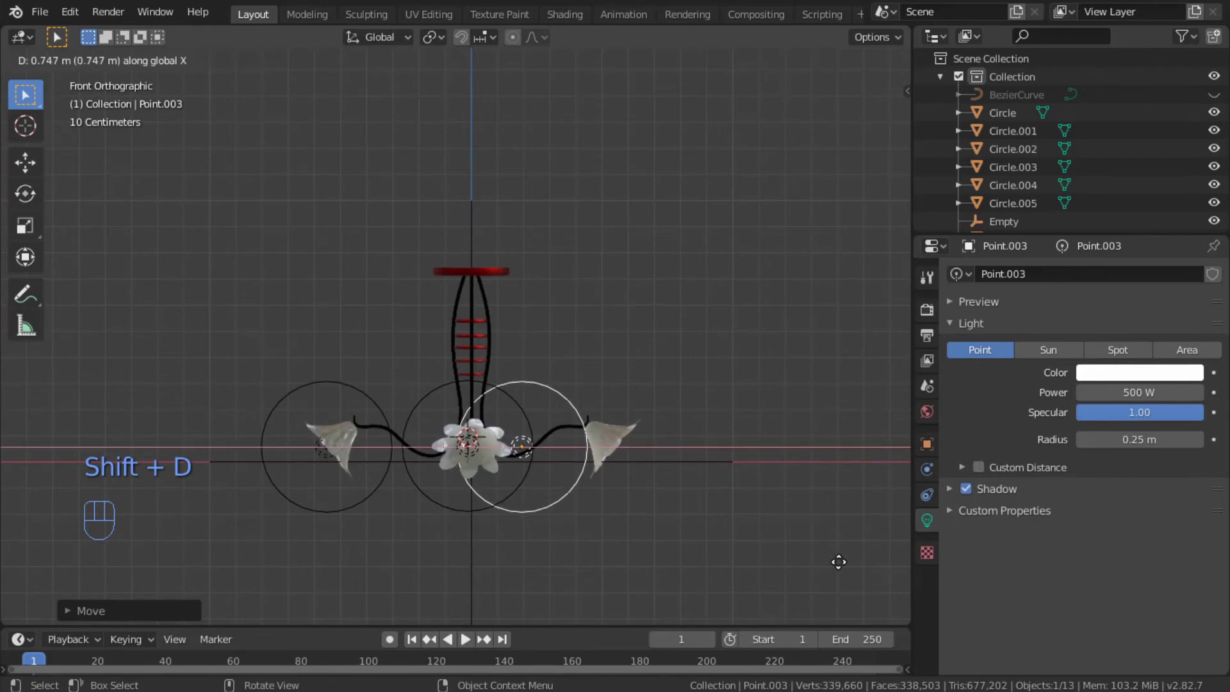
click(21, 552)
key(Tab)
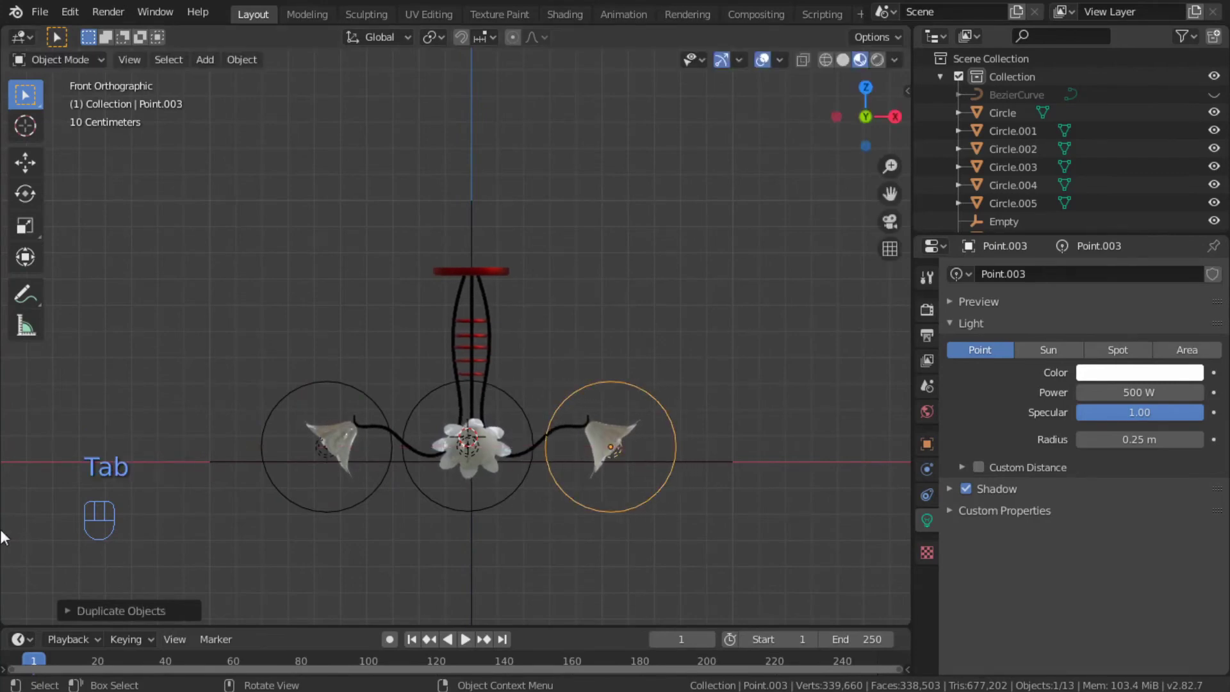
alt+drag(565, 501, 466, 557)
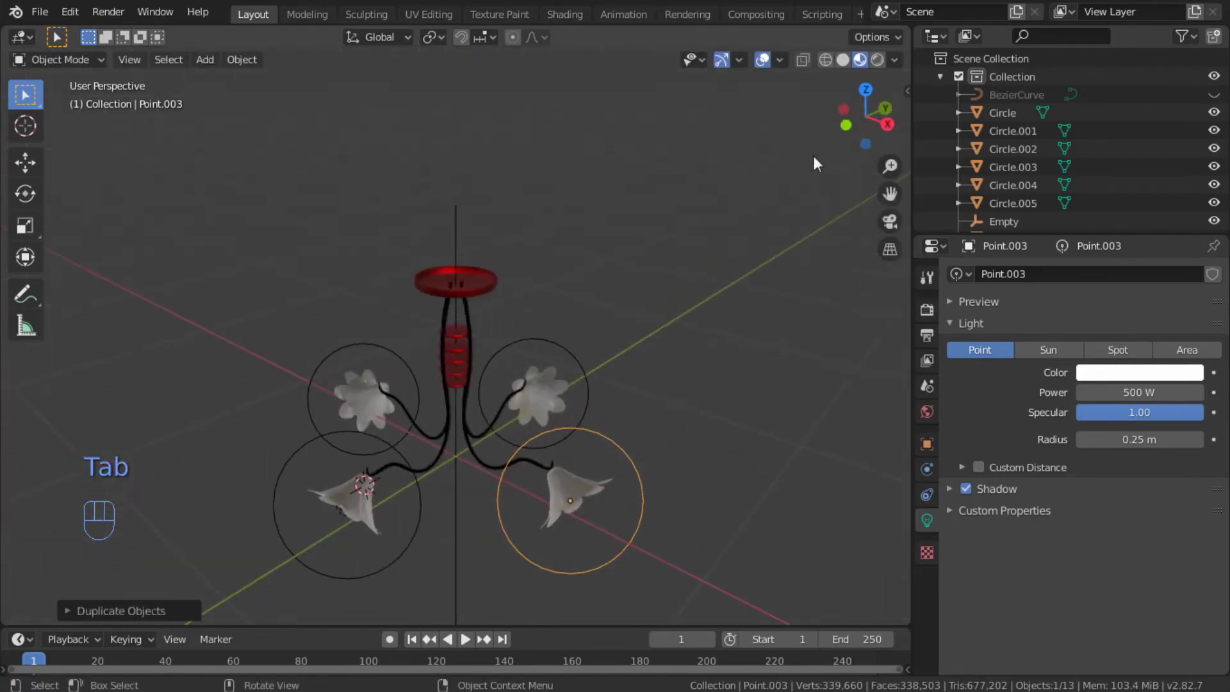
Show the scene in rendered viewport shading and examine the lighting on the chandelier from other angles.
click(877, 60)
scroll(491, 473, down, 3)
alt+drag(490, 474, 400, 385)
key(alt)
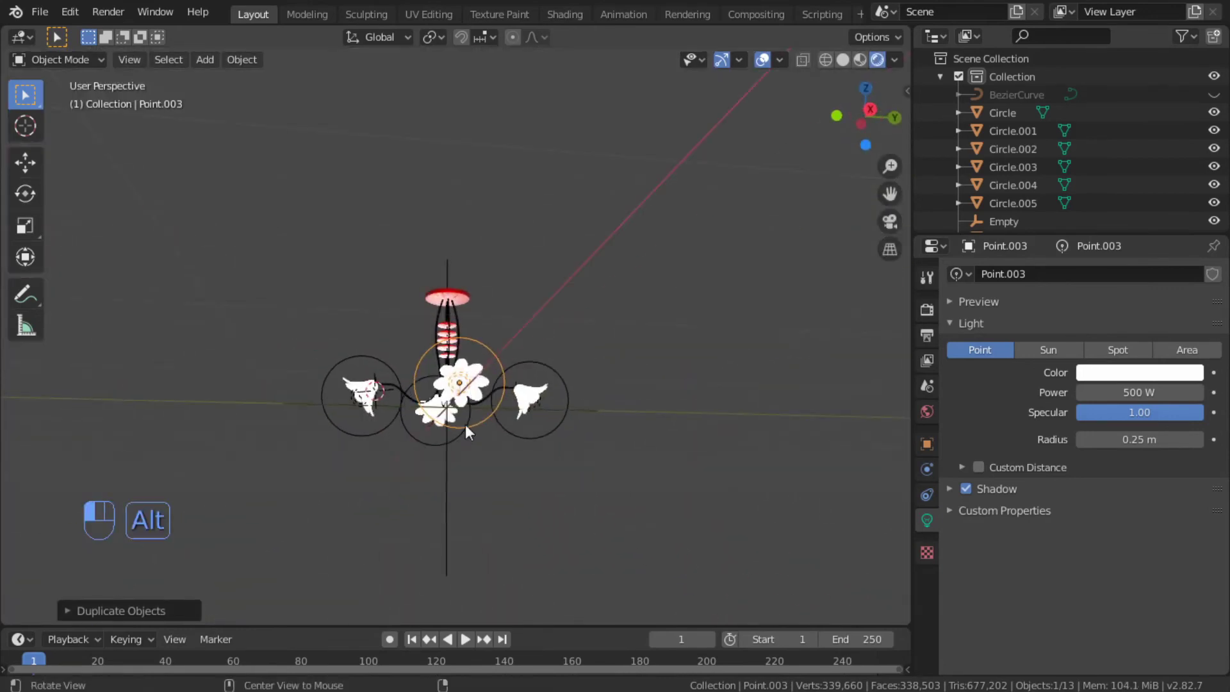